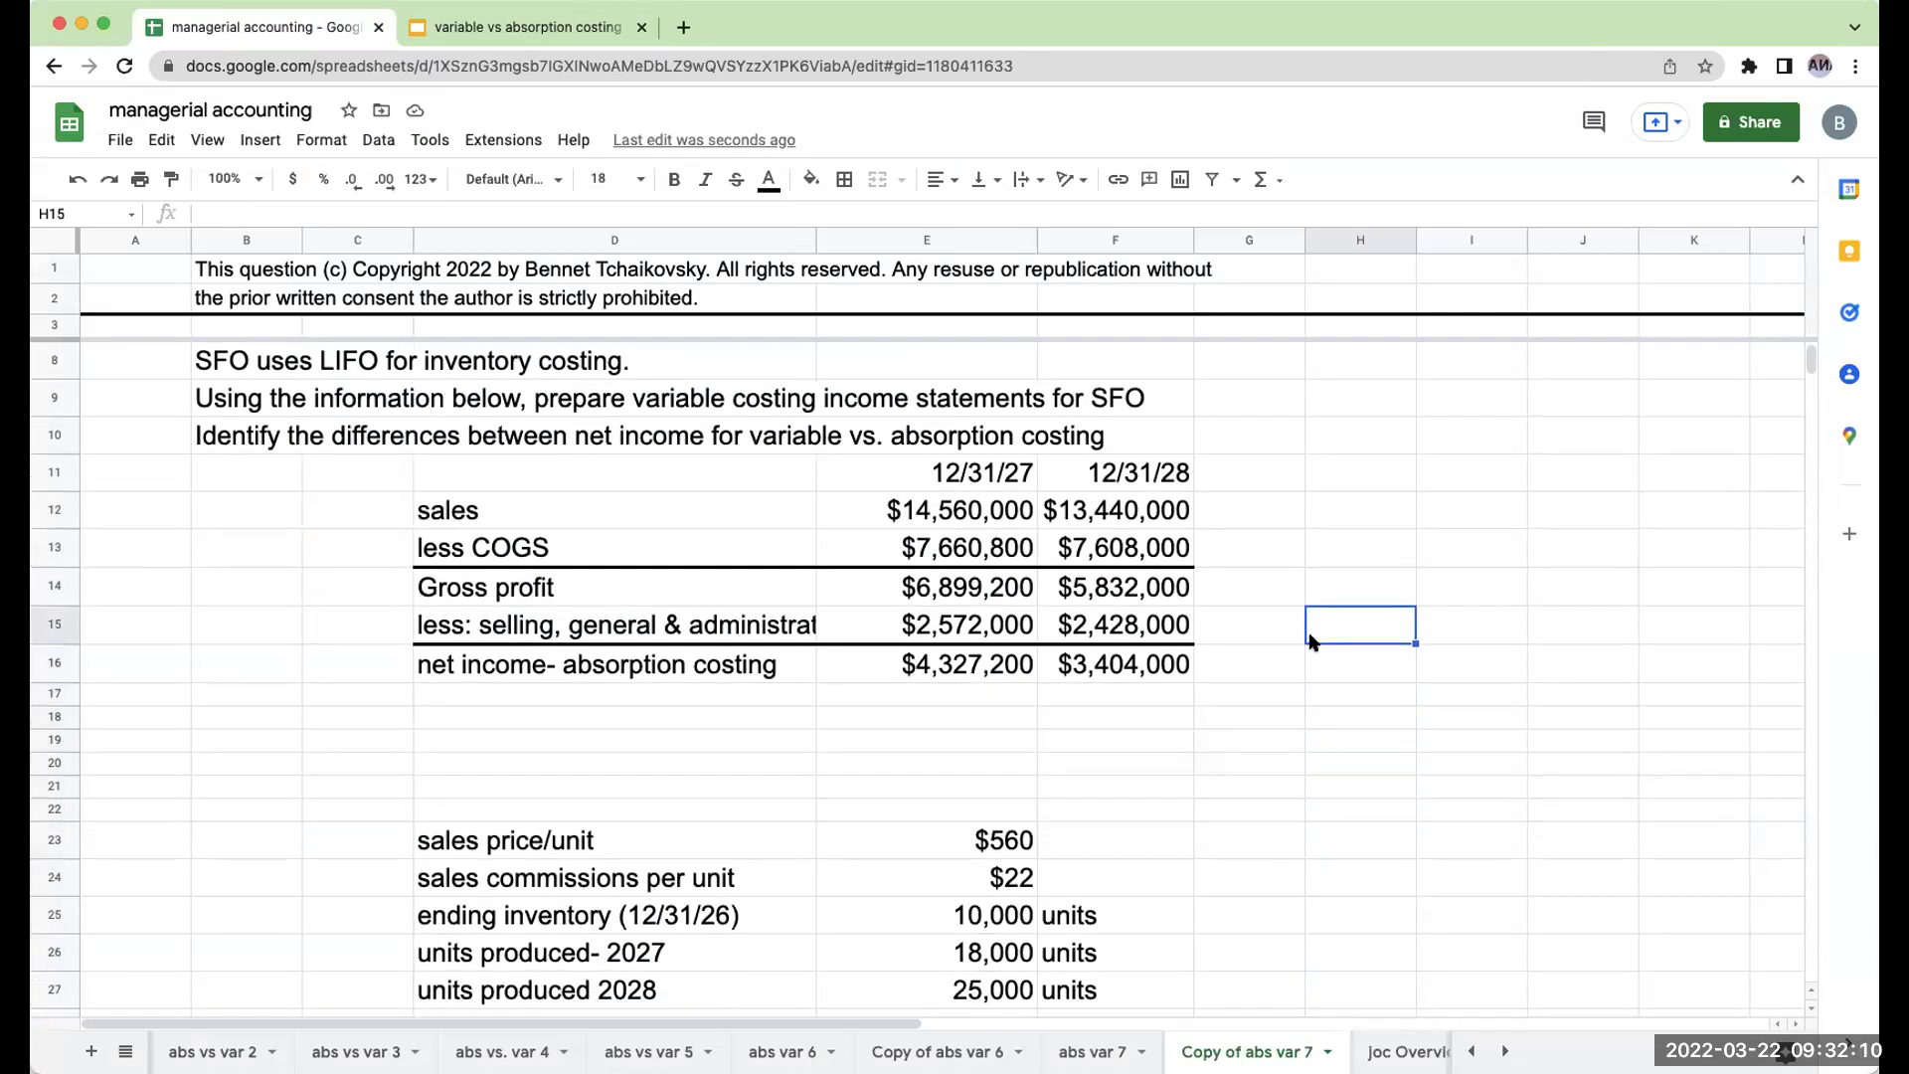
scroll(1308, 636, up, 2)
scroll(1309, 637, down, 5)
scroll(1309, 641, up, 2)
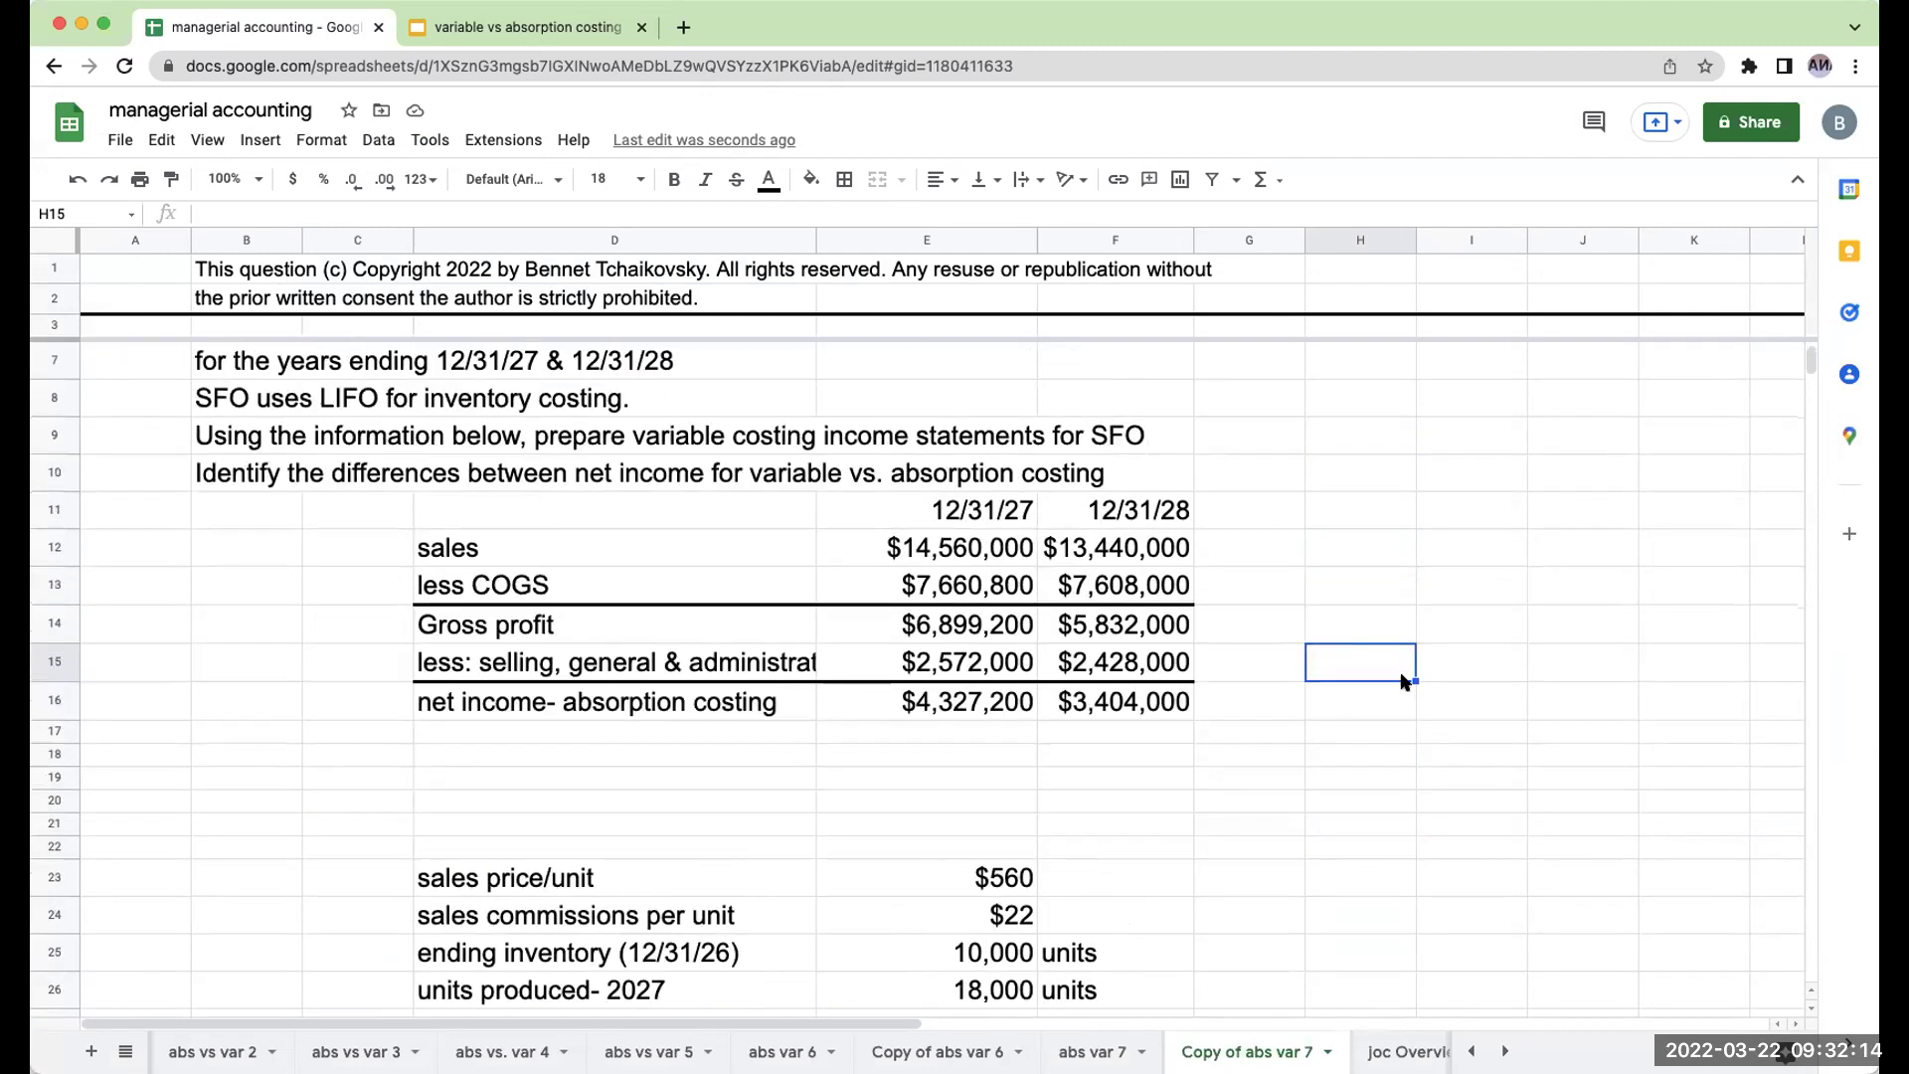
key(Right)
key(Right)
key(Left)
key(Left)
key(Up)
key(Up)
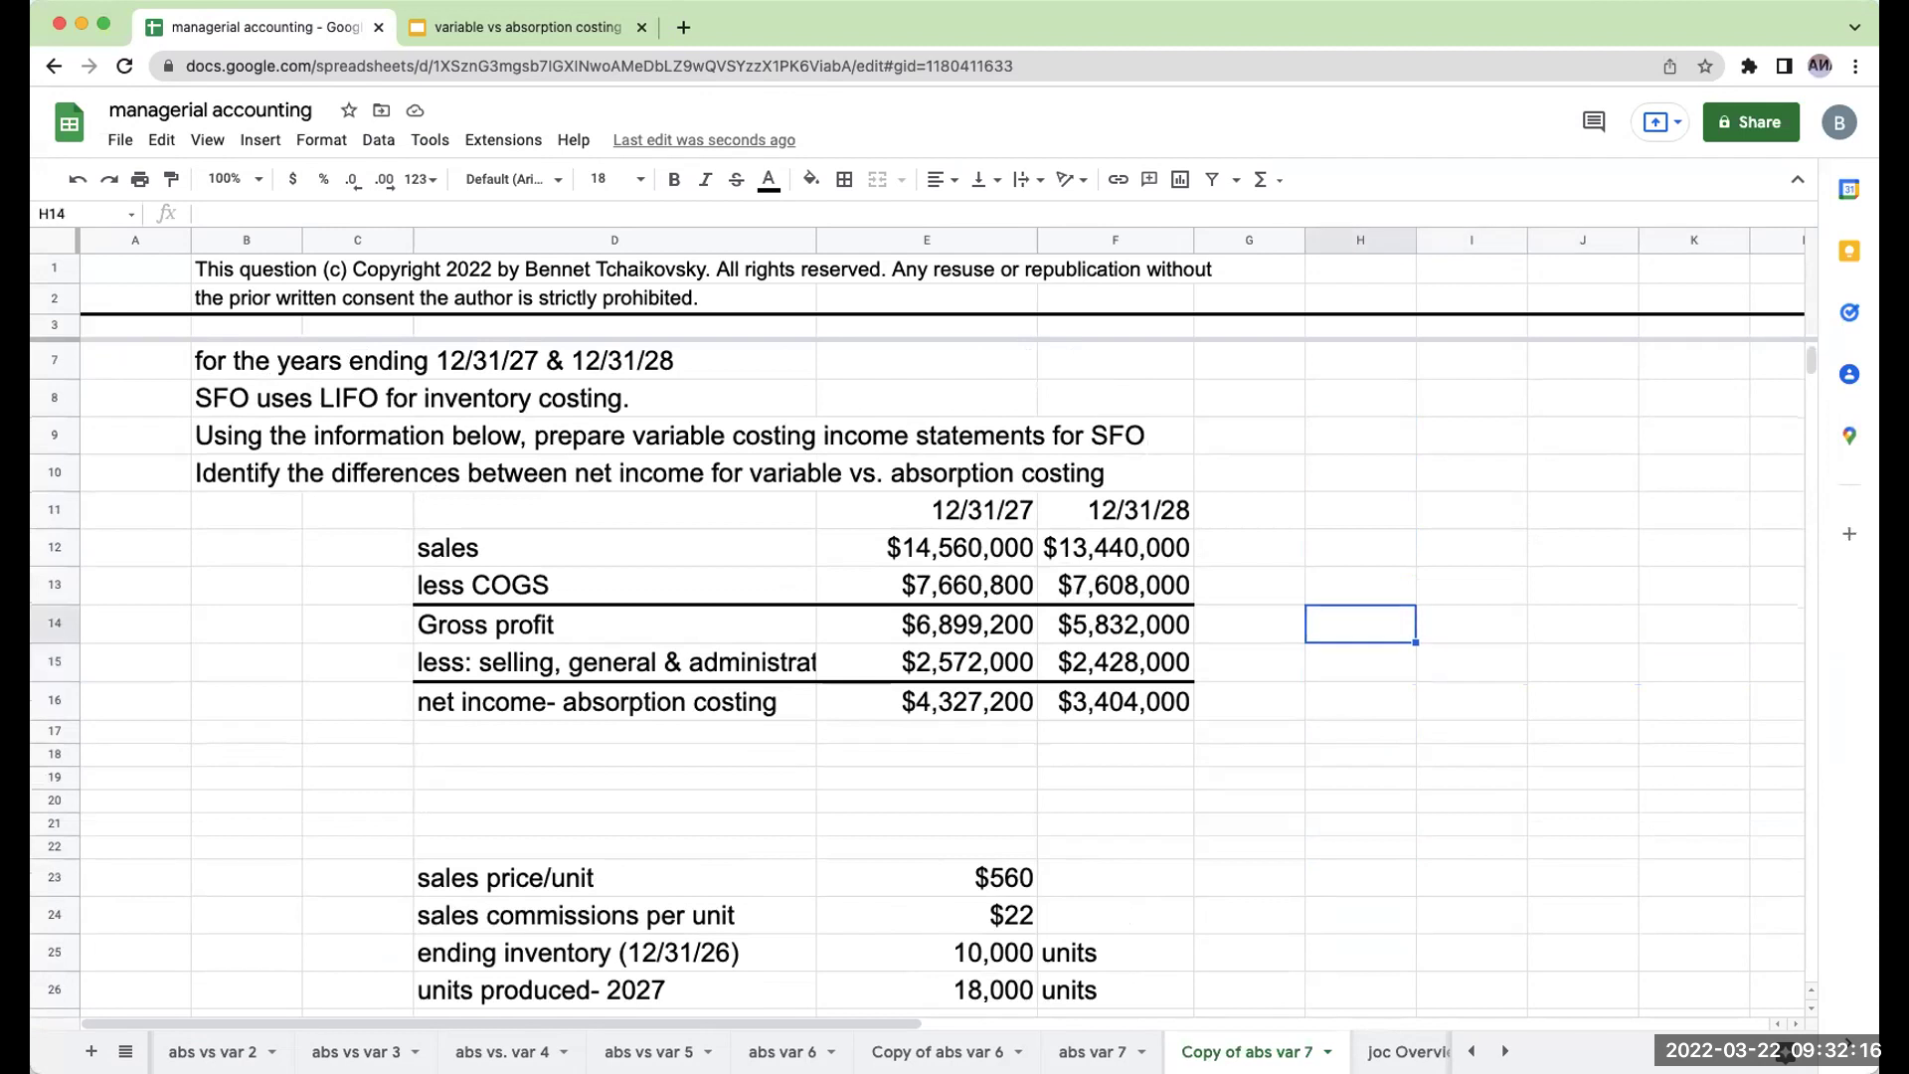
Enter the heading "variable costing" in H13 and the row label "sales" in H15.
key(Right)
key(Right)
key(Right)
key(Right)
key(Right)
key(Left)
key(Left)
key(Left)
key(Left)
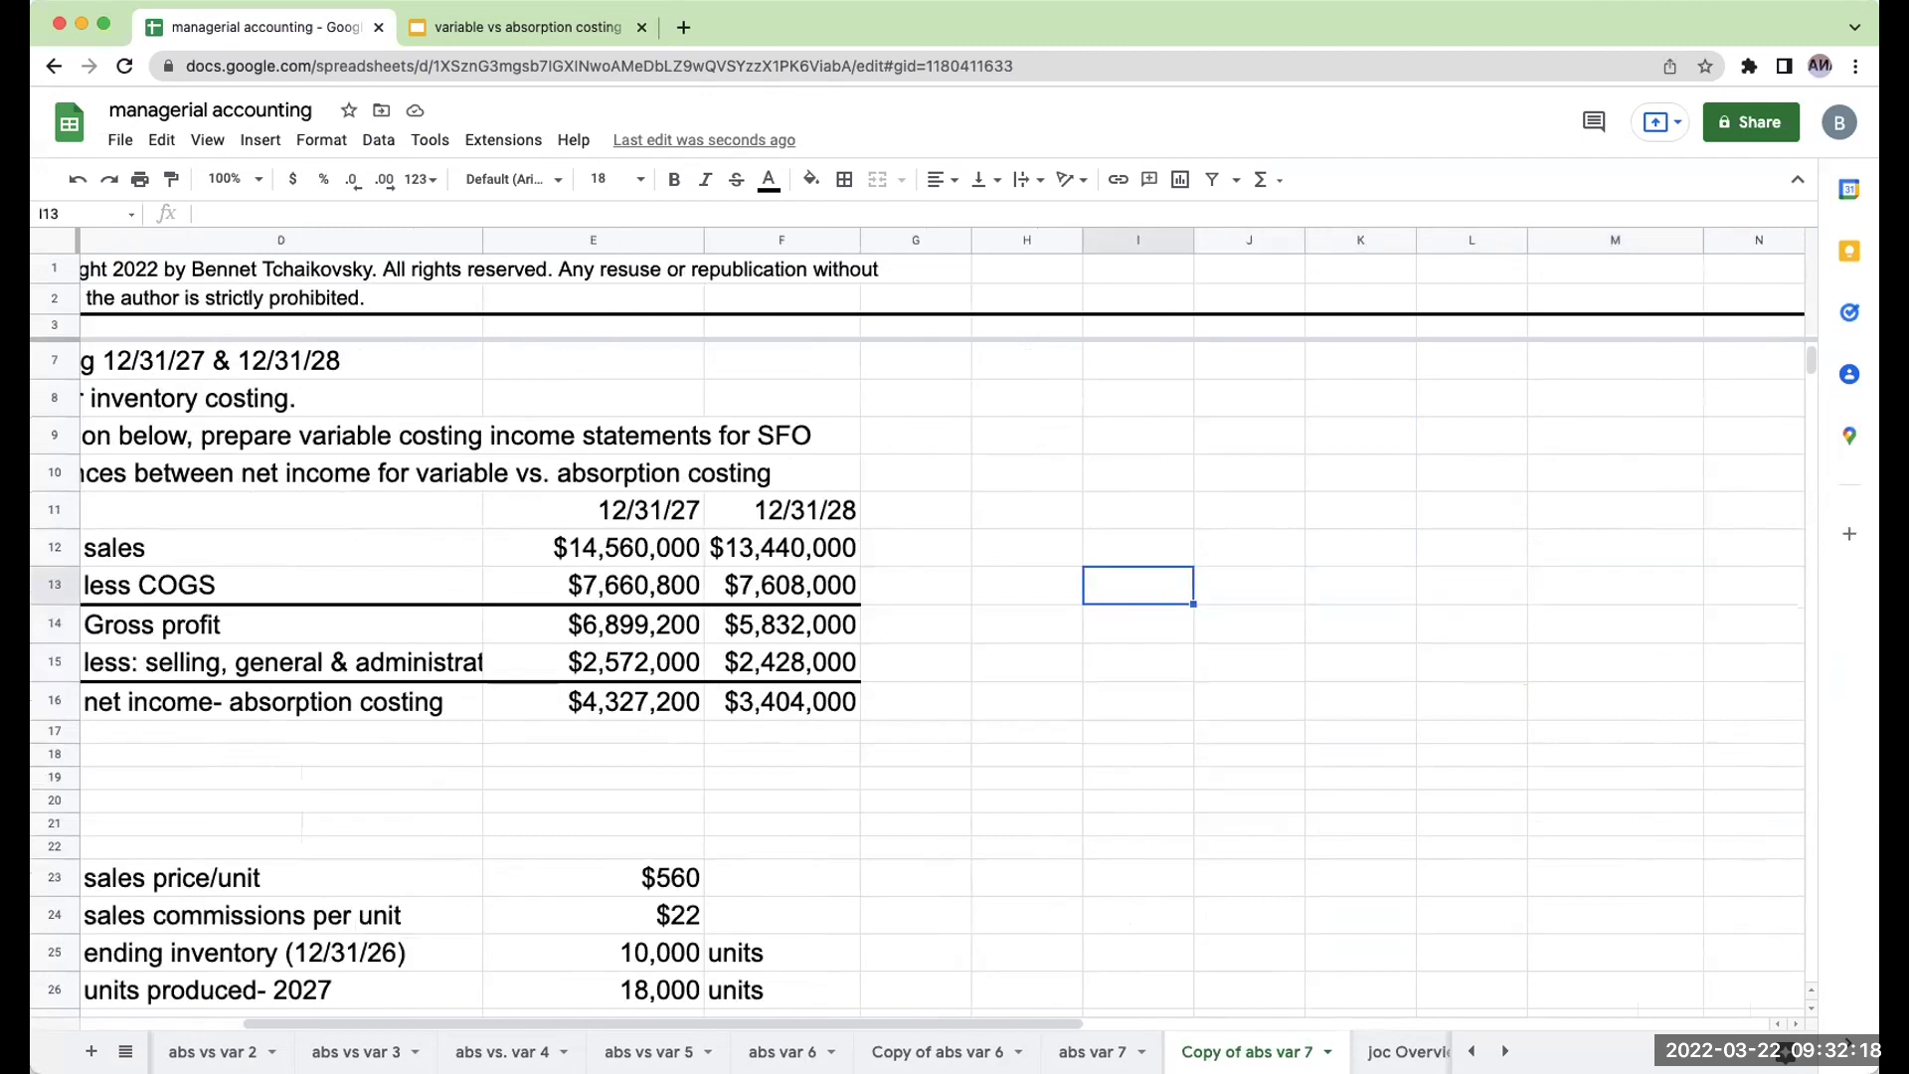
key(Down)
key(Up)
key(Left)
text(variable costing)
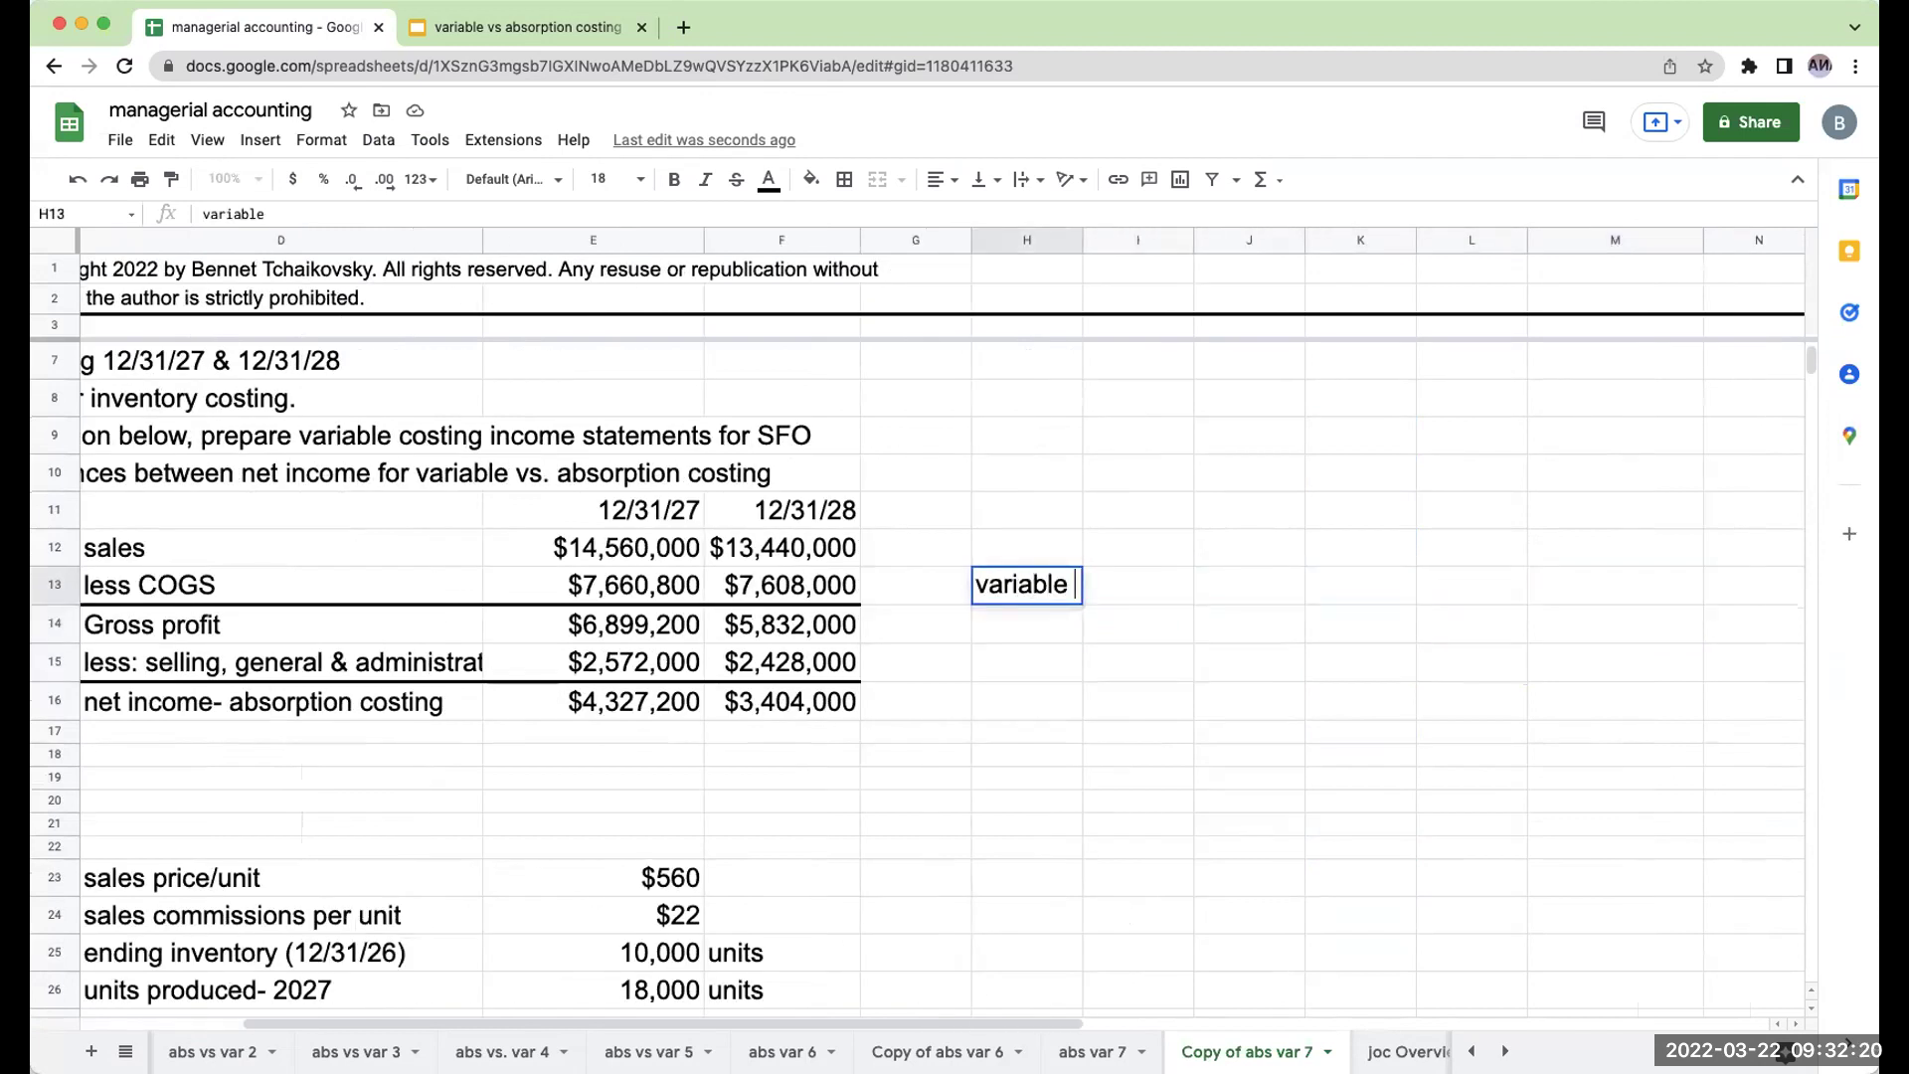
key(Return)
key(Down)
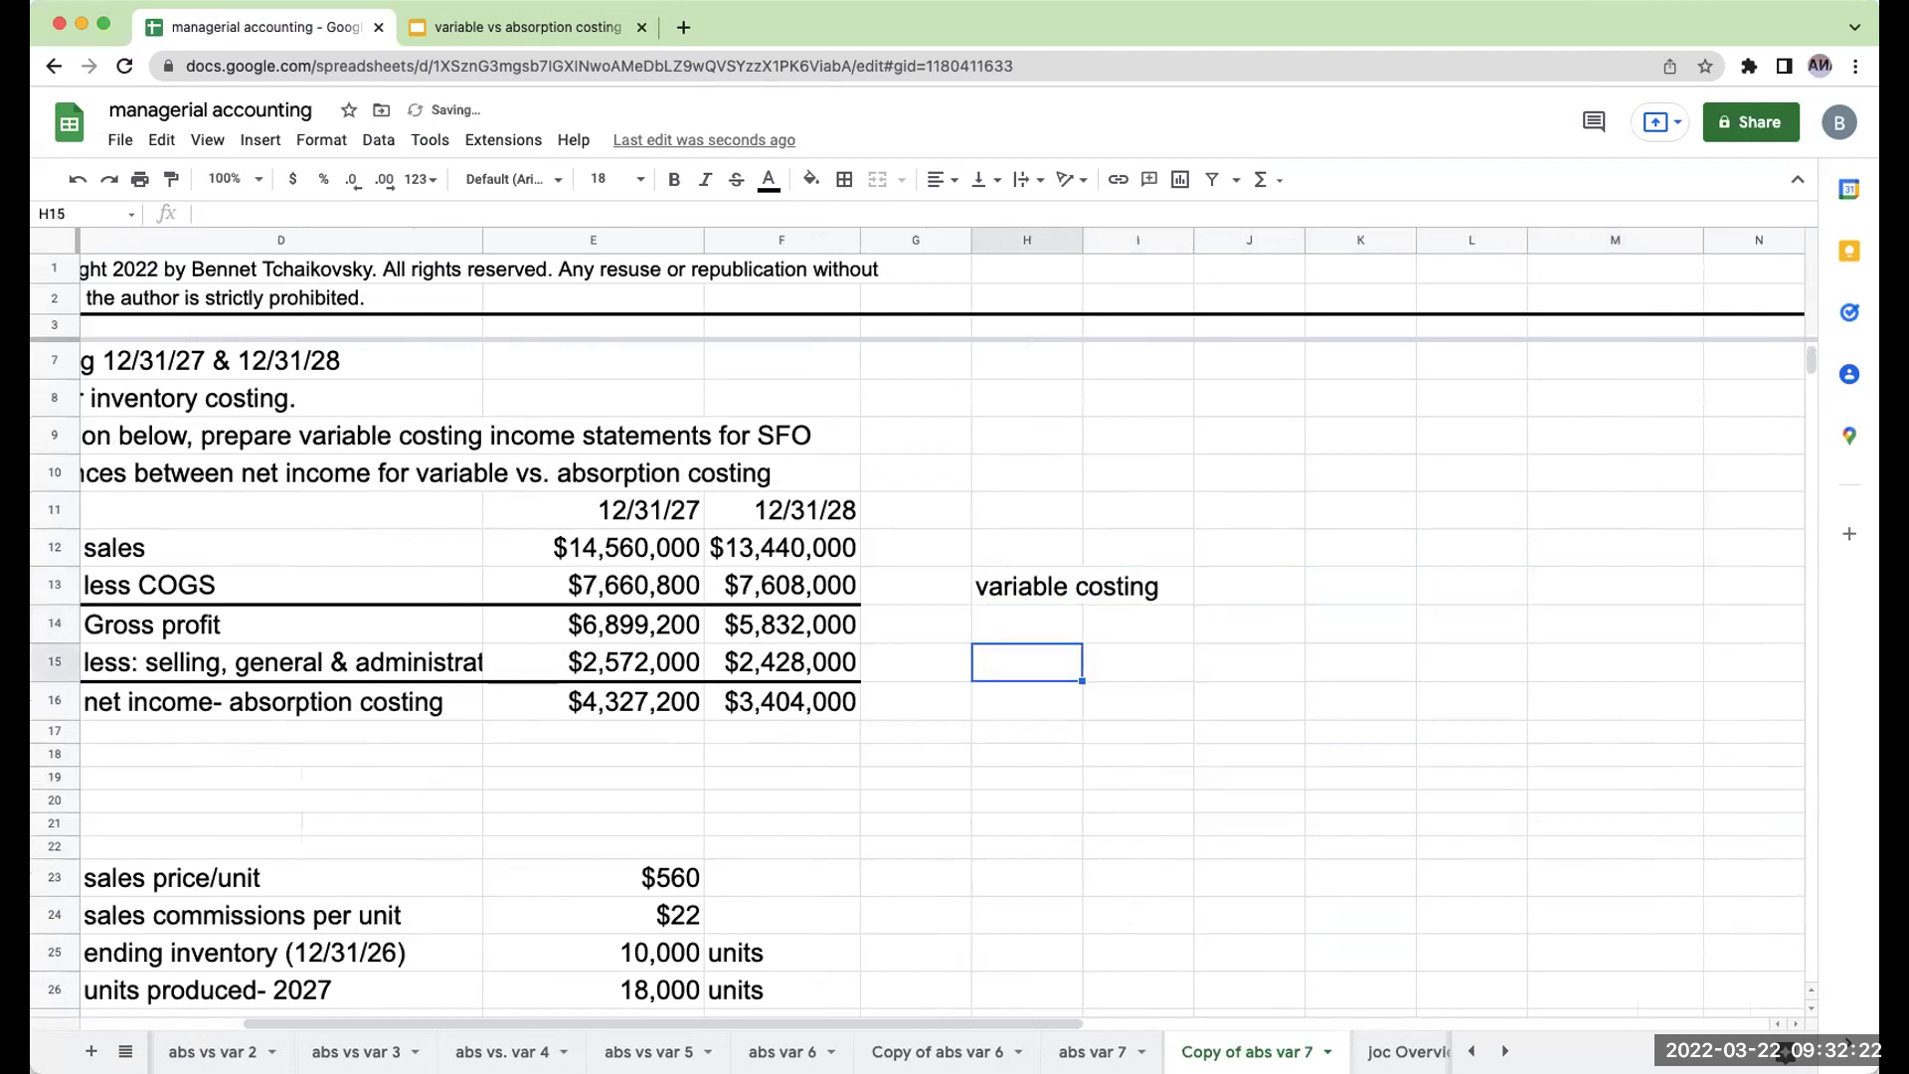
text(sales)
key(Return)
Add the column headings "units" in I14 and "per unit" in J14.
key(Up)
key(Right)
key(Up)
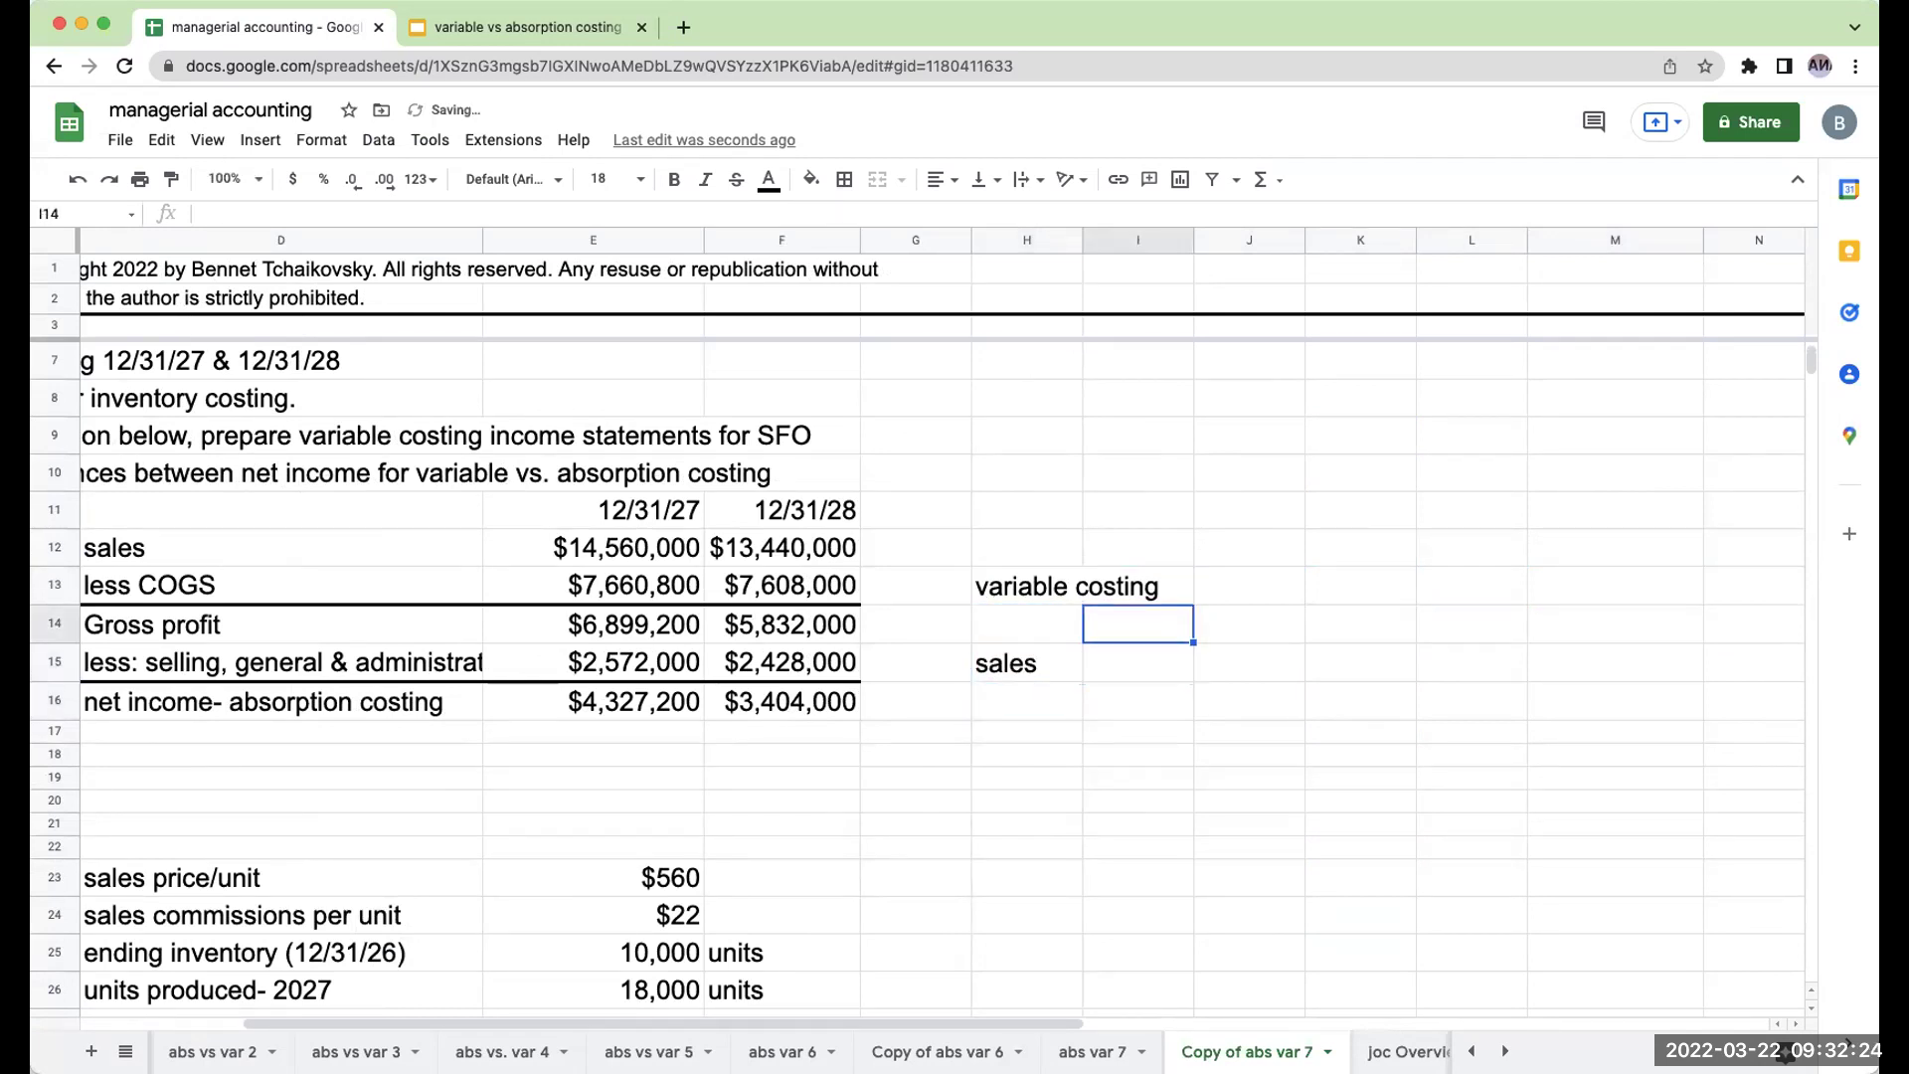
text(units)
key(Tab)
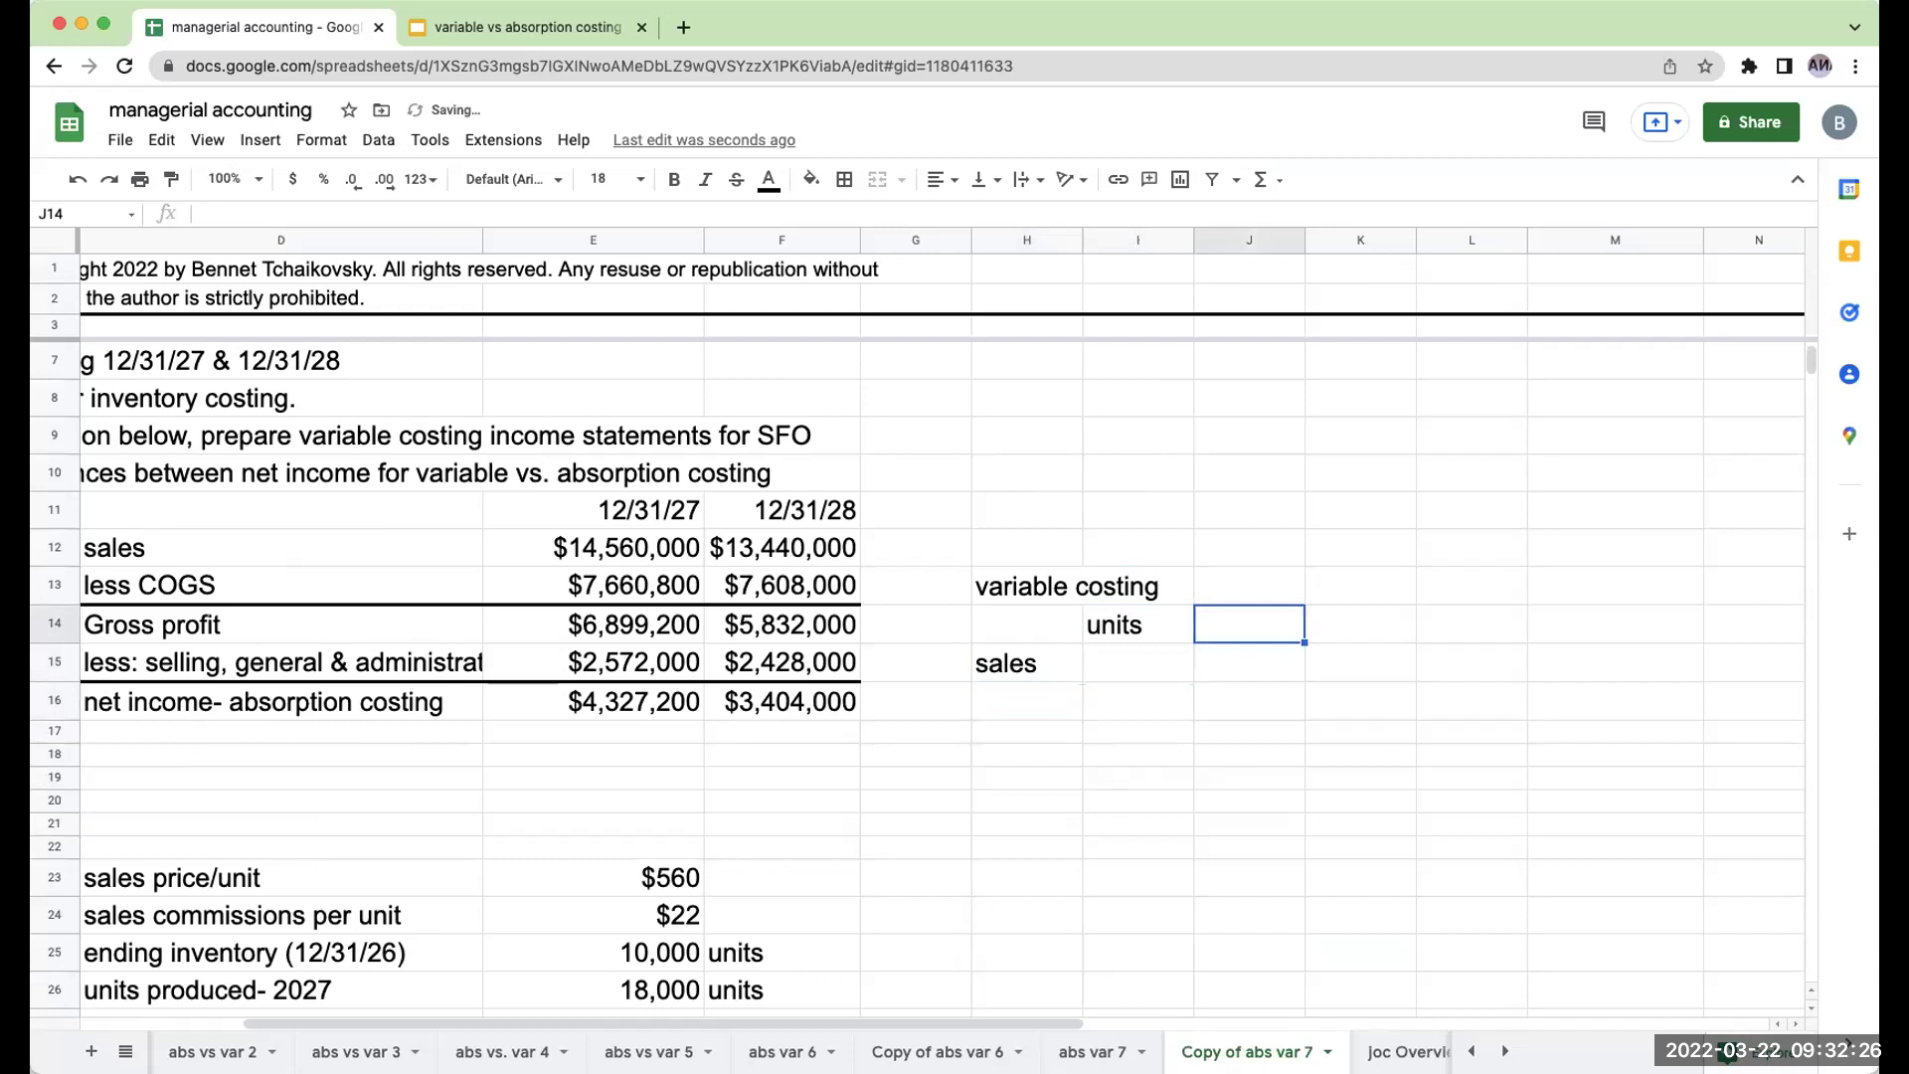
text(per unit)
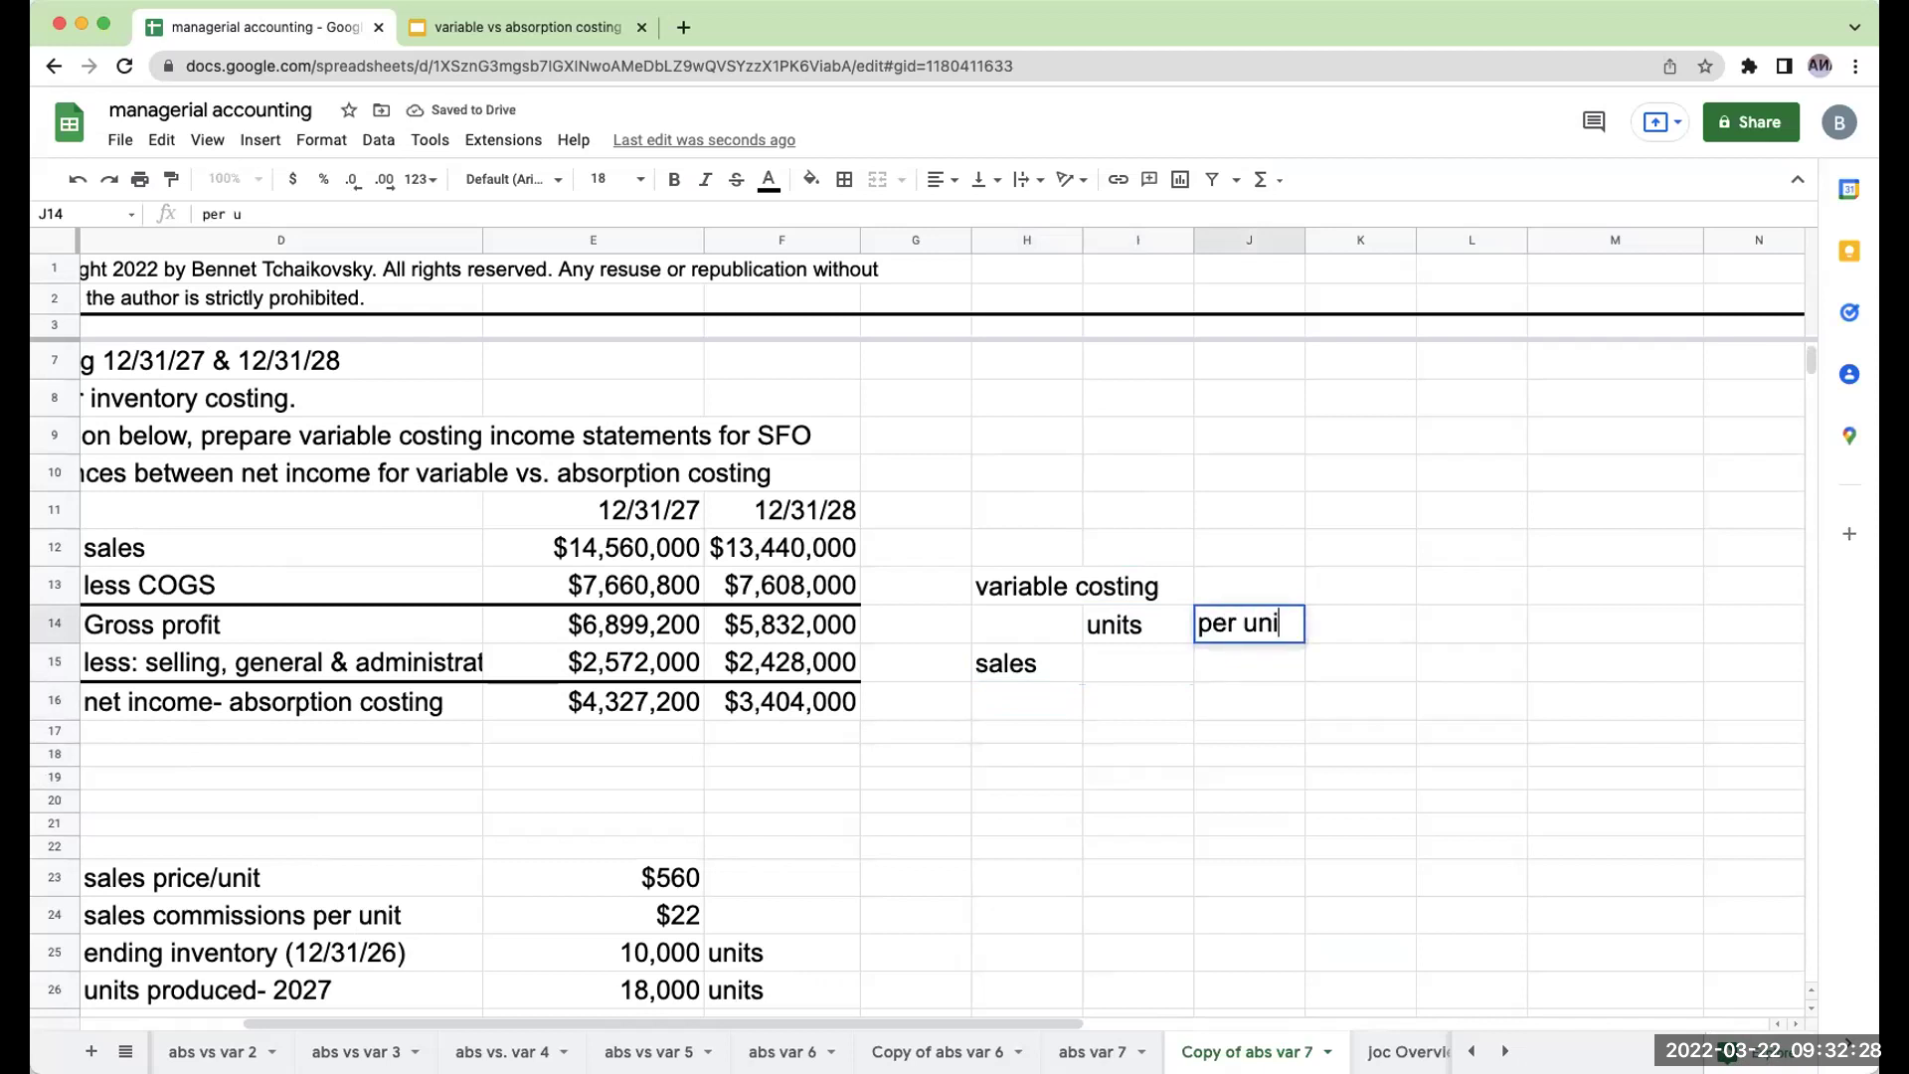
key(Return)
Add the column heading "total" in M14 with the date 12/31/27 above it in M13.
key(Up)
key(Right)
key(Right)
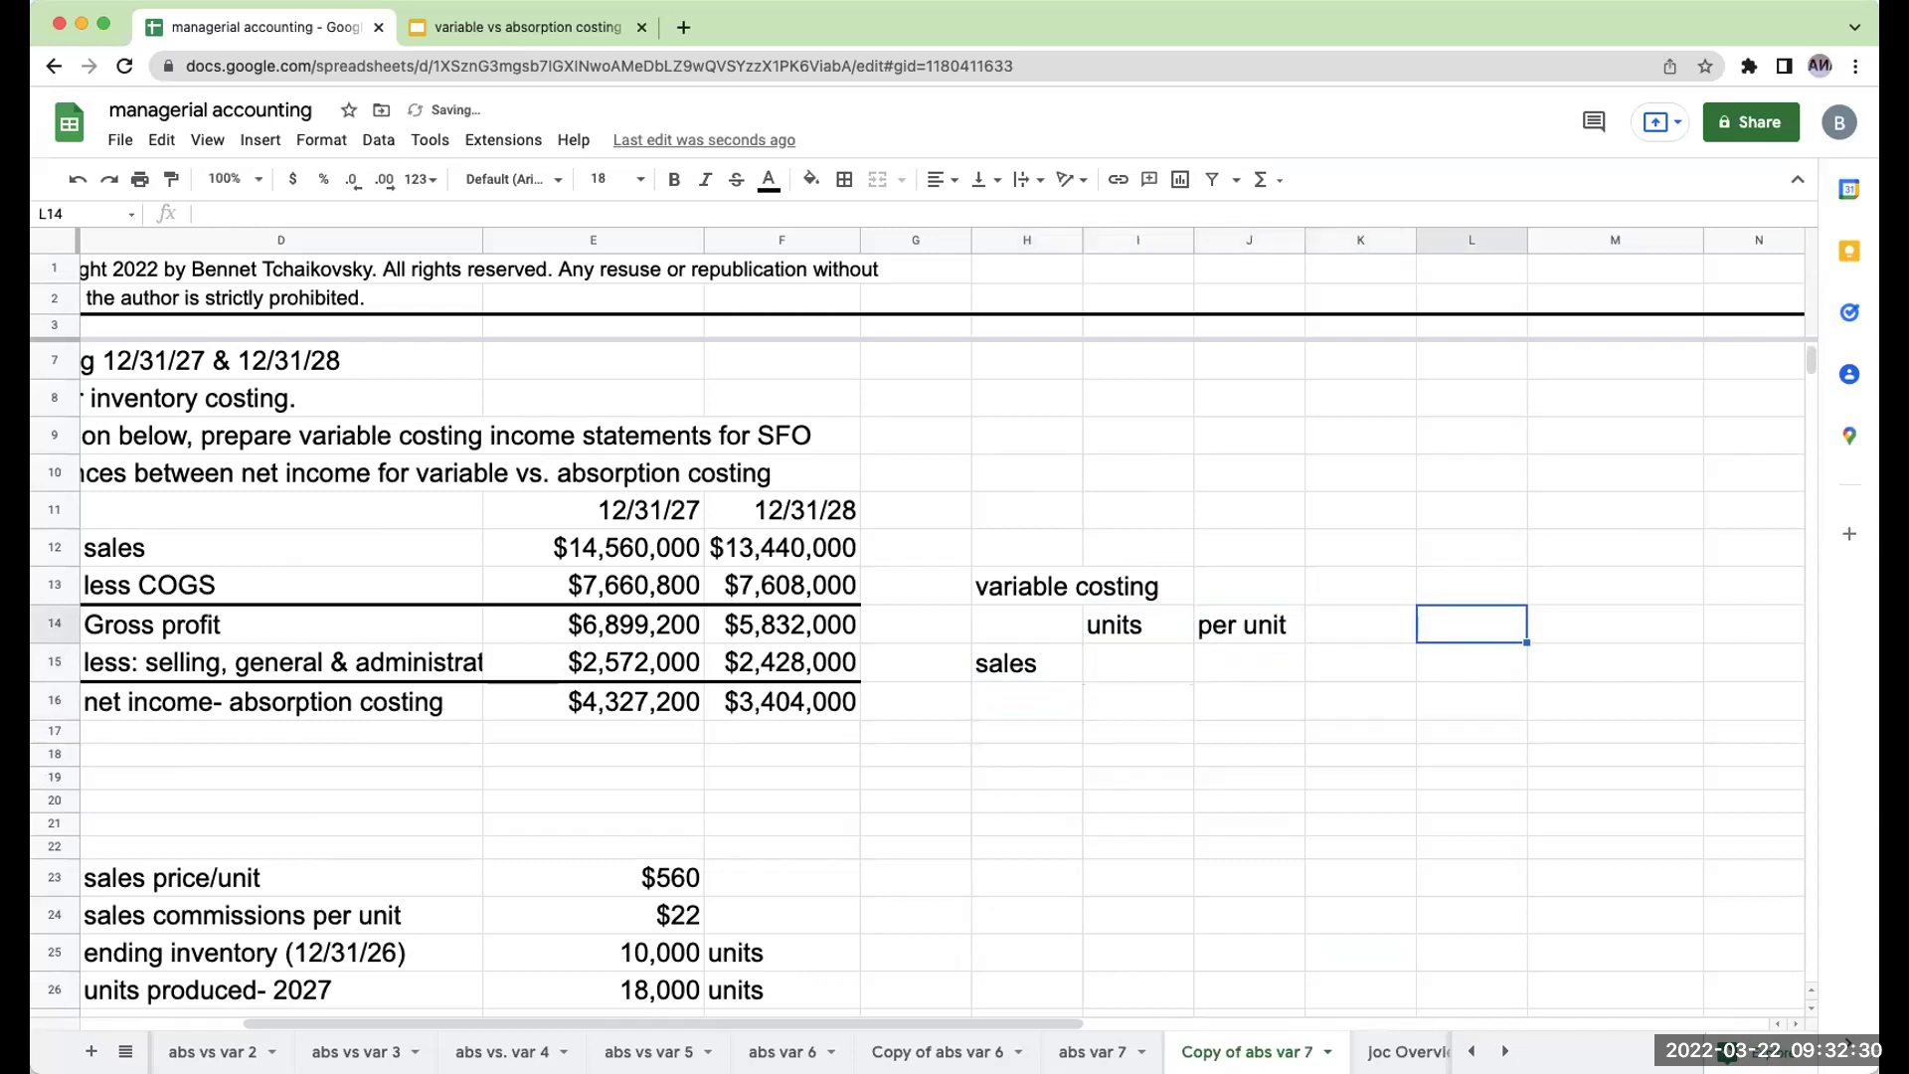
key(Right)
text(tttal)
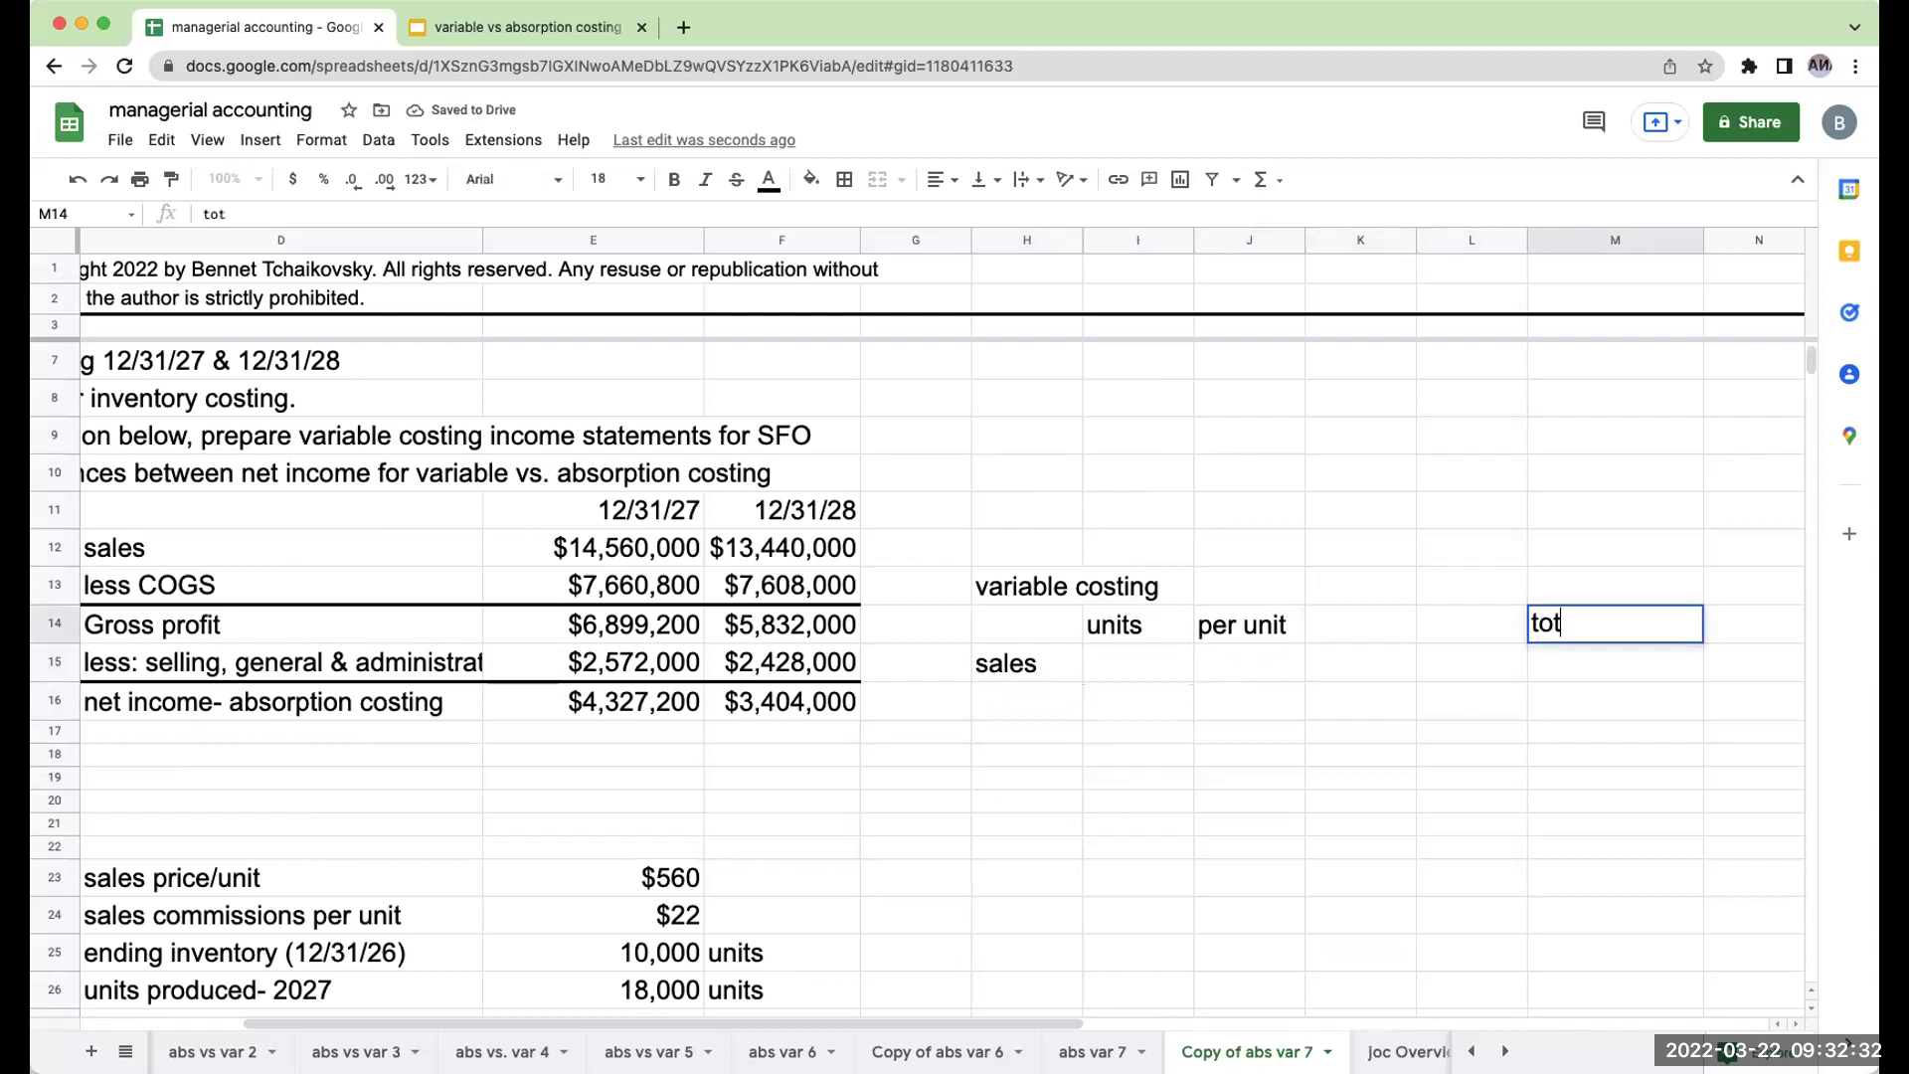
key(Return)
key(Up)
key(Up)
key(Right)
text(12/31/27)
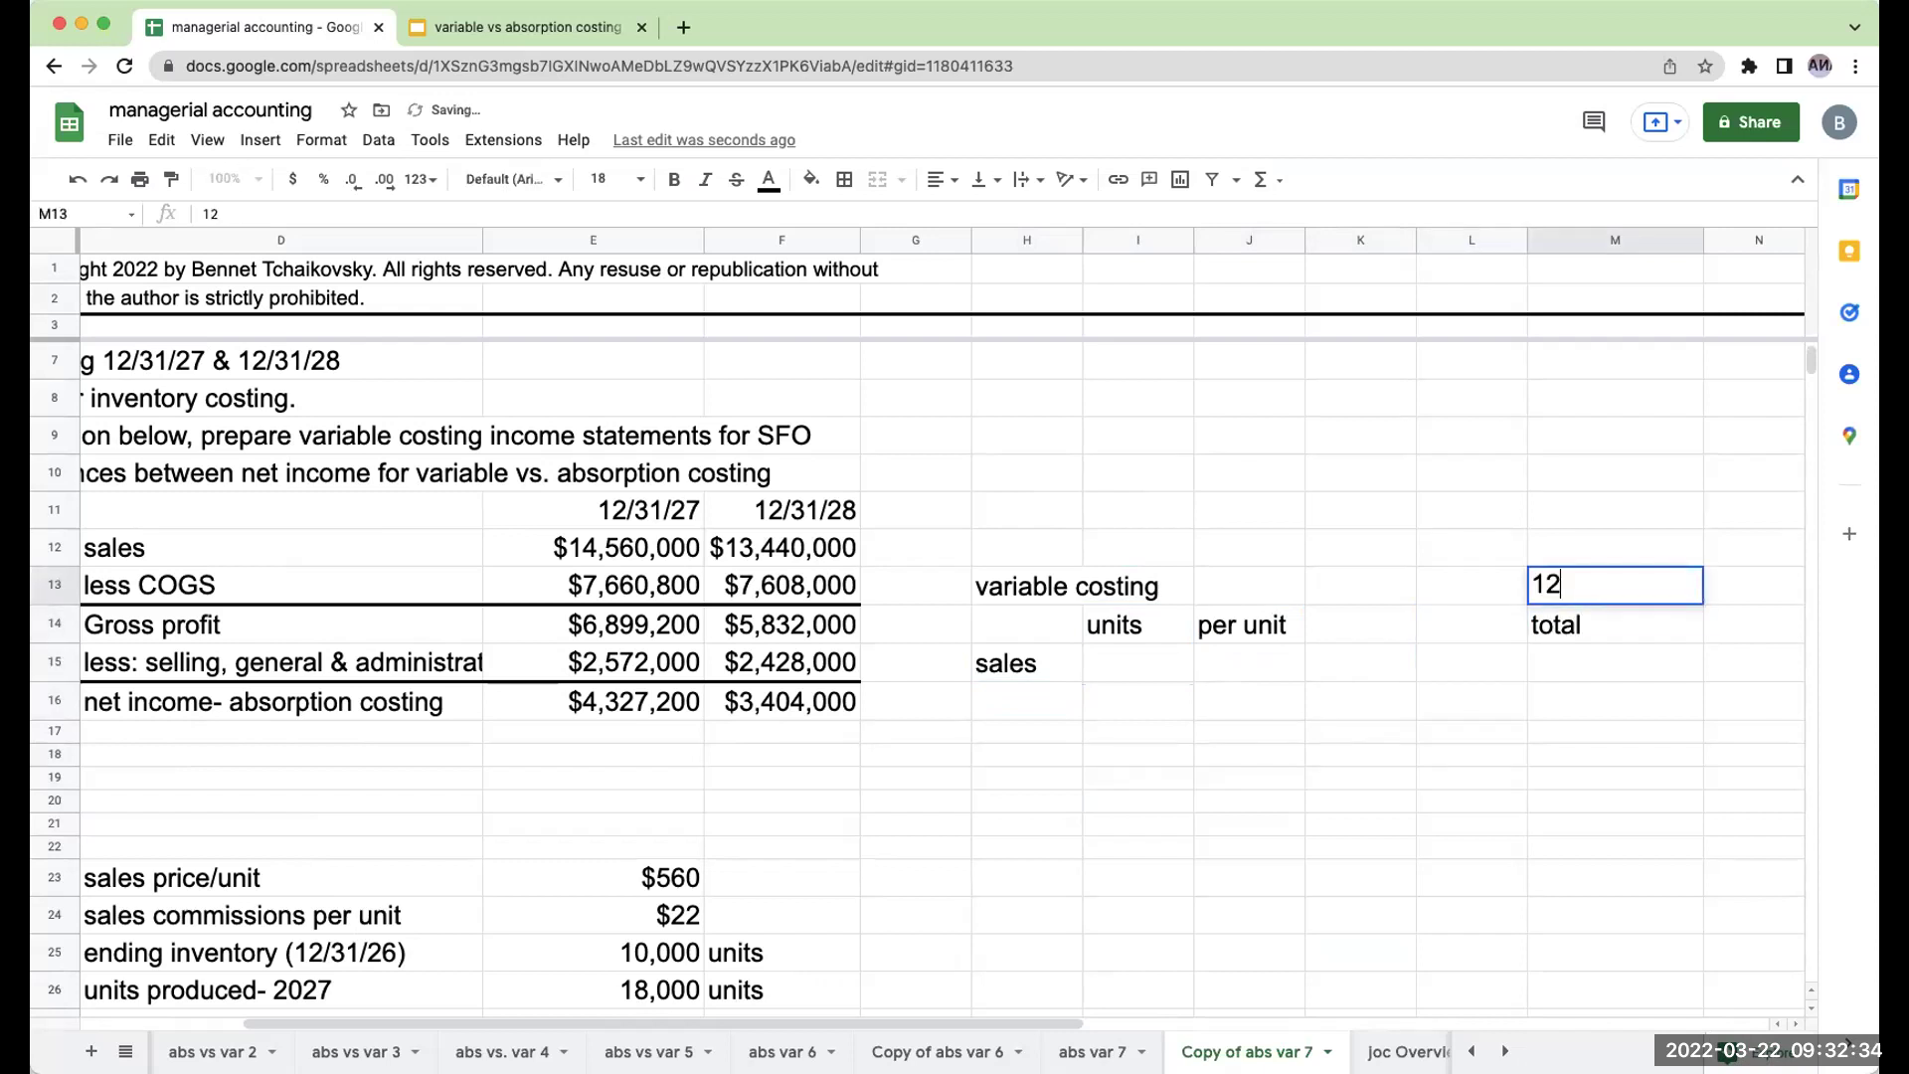
key(Return)
Link the total sales cell M15 to the 12/31/27 sales figure in the absorption costing statement.
key(Down)
text(+)
key(Left)
key(Left)
key(Left)
key(Left)
key(Left)
key(Left)
key(Left)
key(Left)
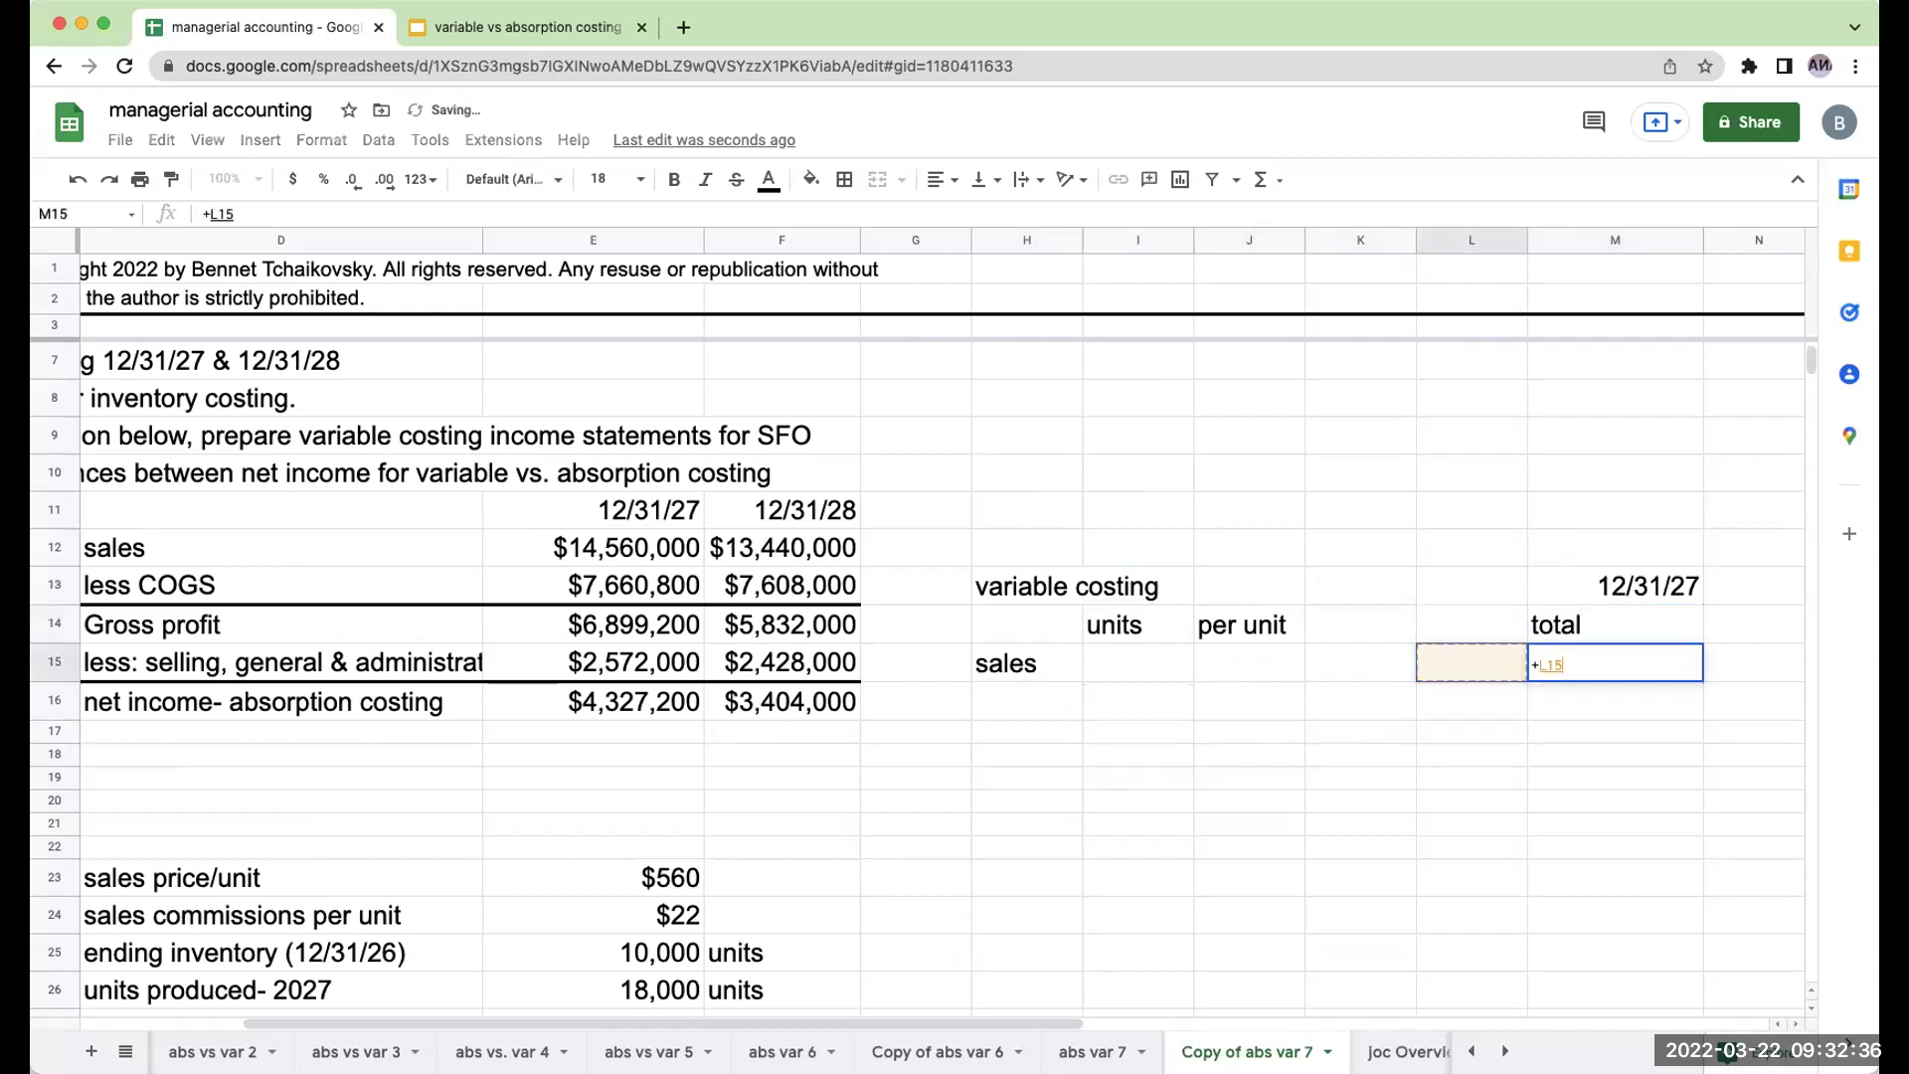
key(Up)
key(Up)
Link the sales row's per unit cell J15 to the sales price/unit in the given data.
key(Up)
key(Return)
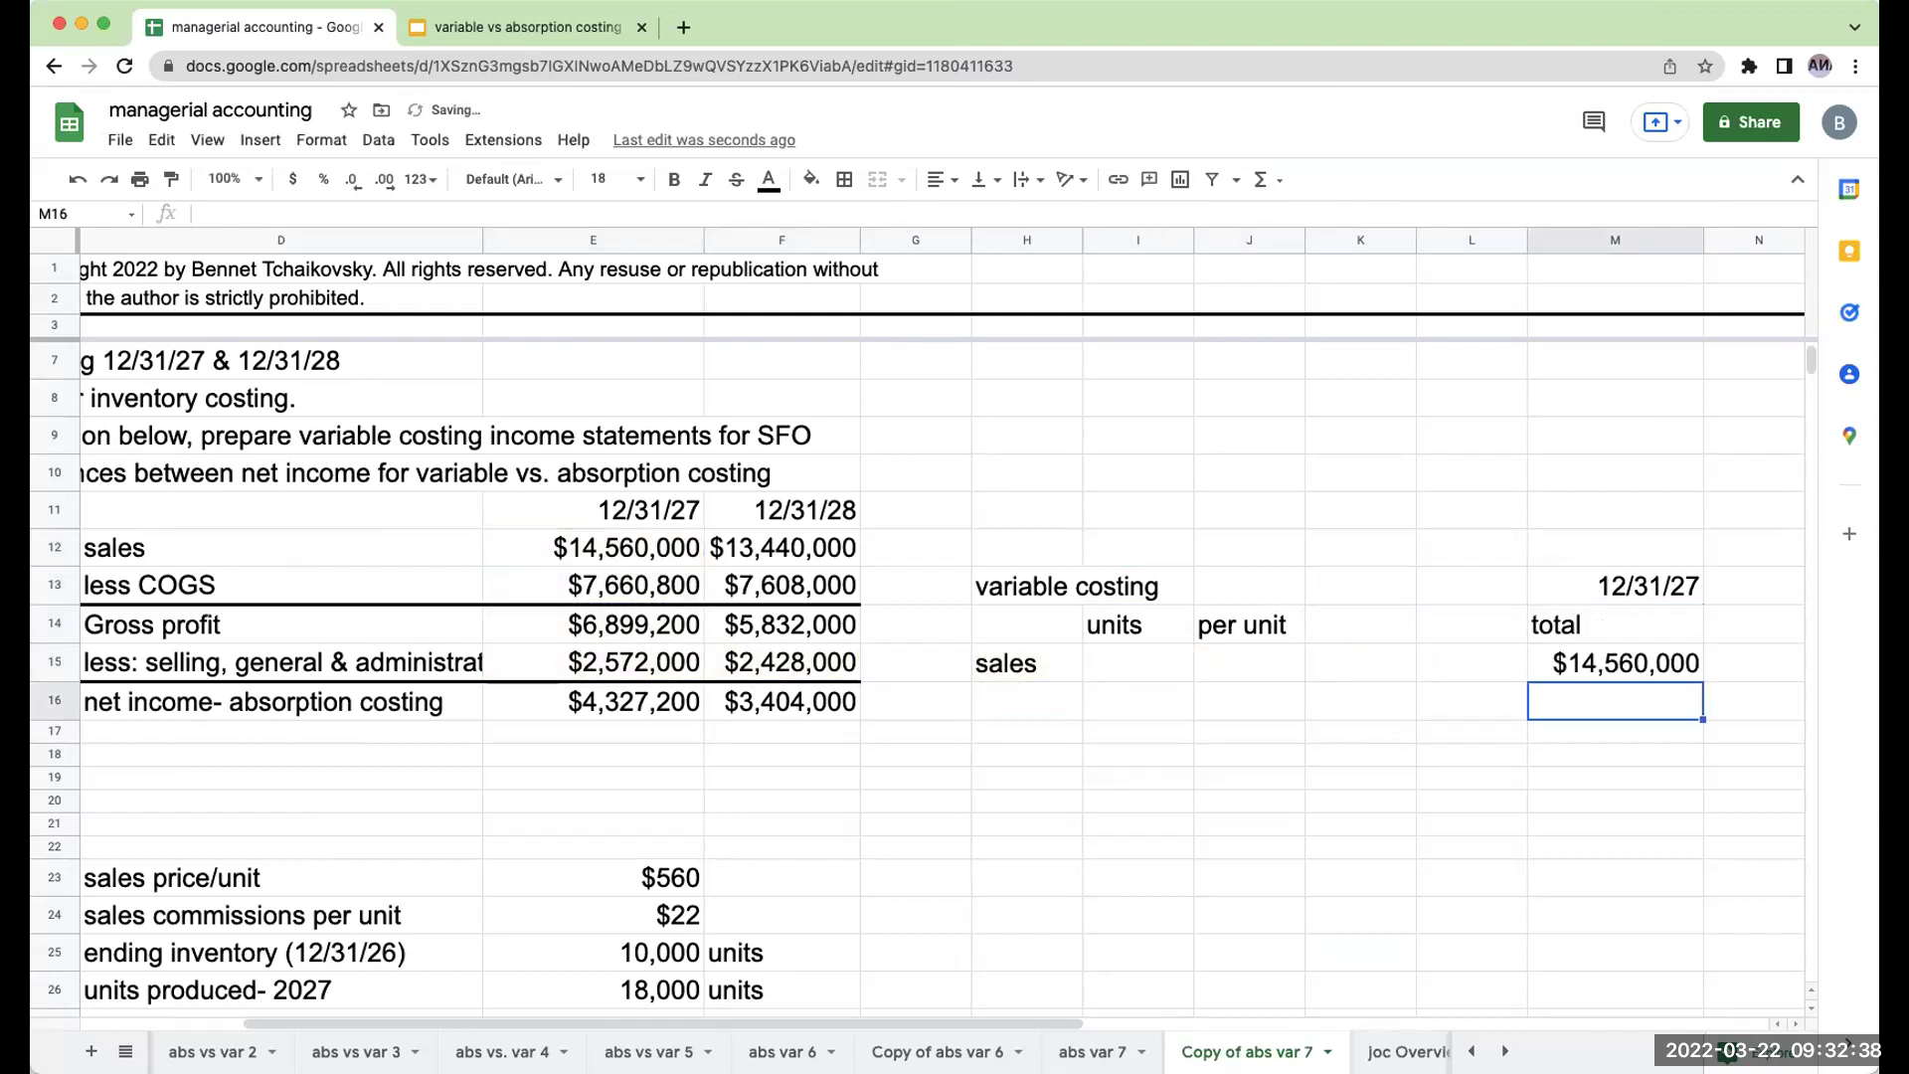
key(Up)
key(Left)
key(Left)
key(Left)
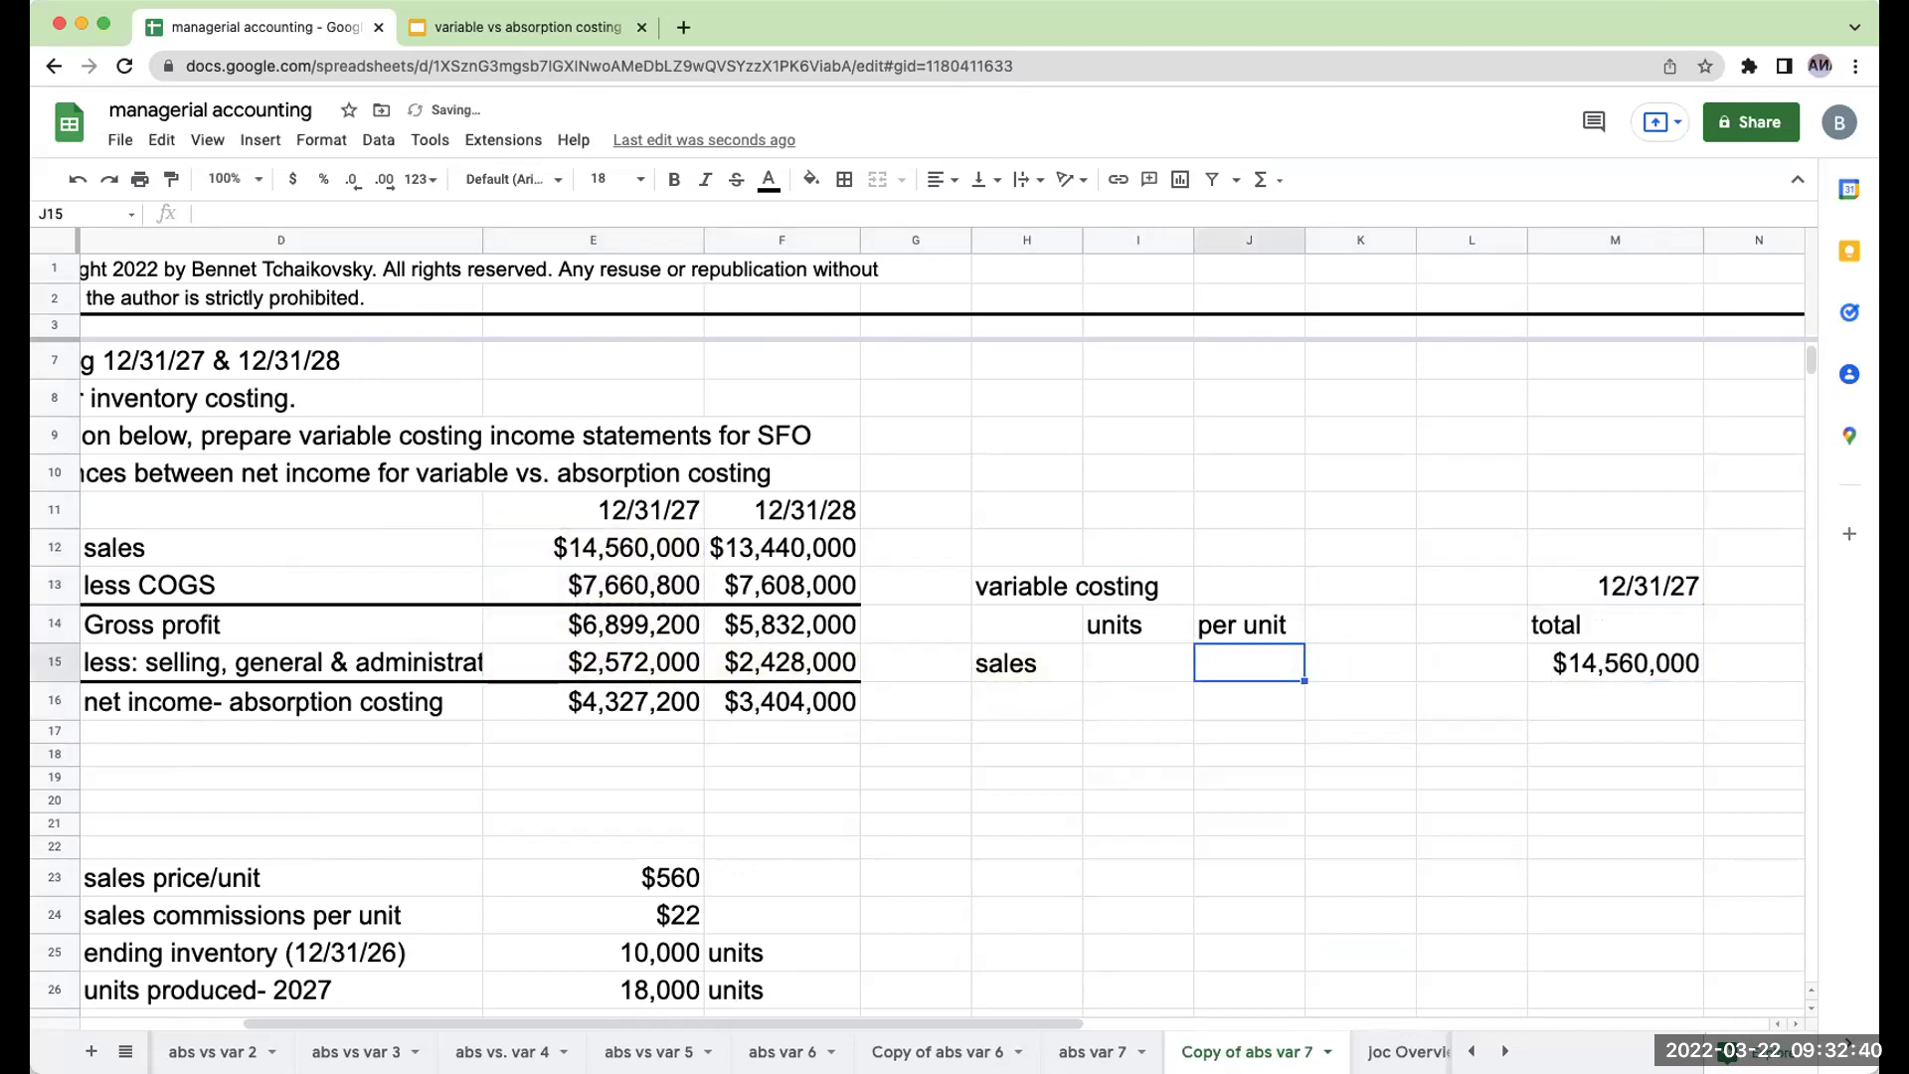
text(+)
key(Down)
key(Down)
key(Down)
key(Down)
key(Down)
key(Left)
key(Left)
key(Left)
key(Left)
key(Left)
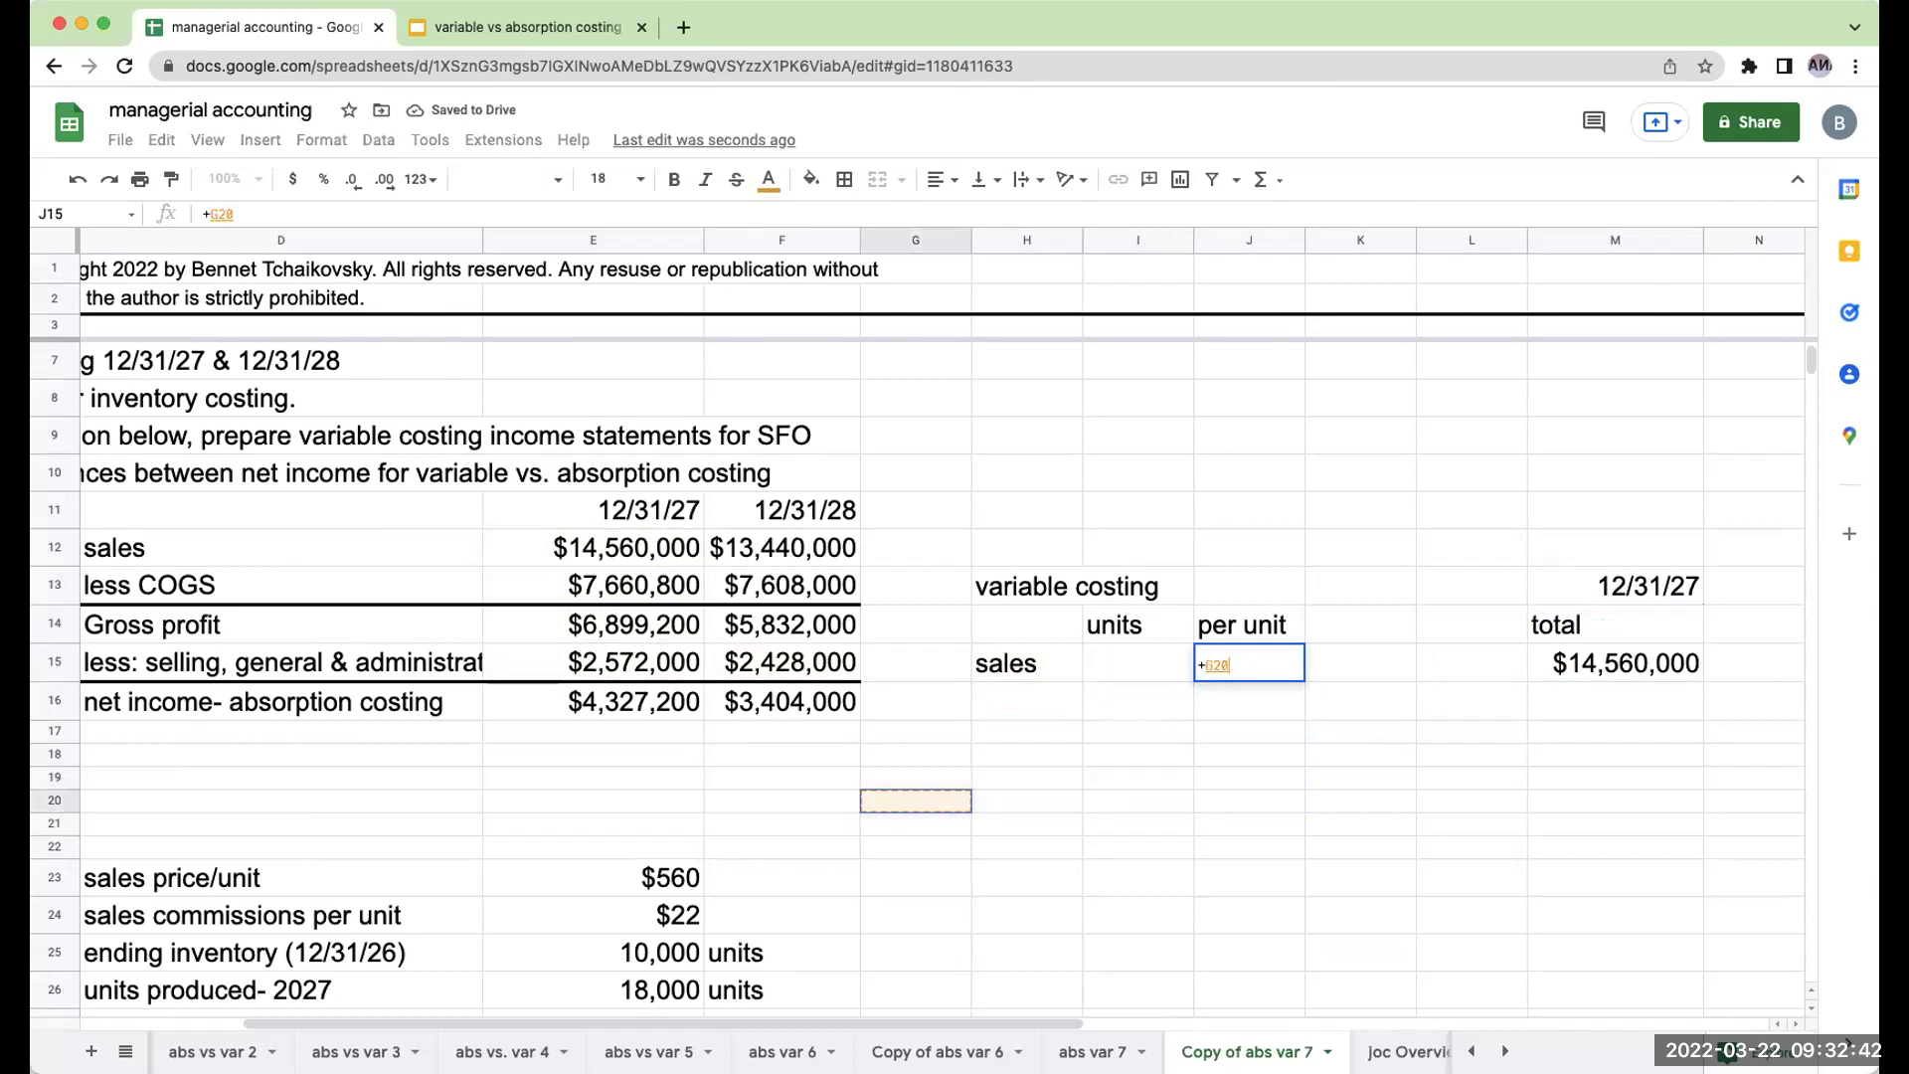
key(Down)
key(Down)
key(Down)
key(Return)
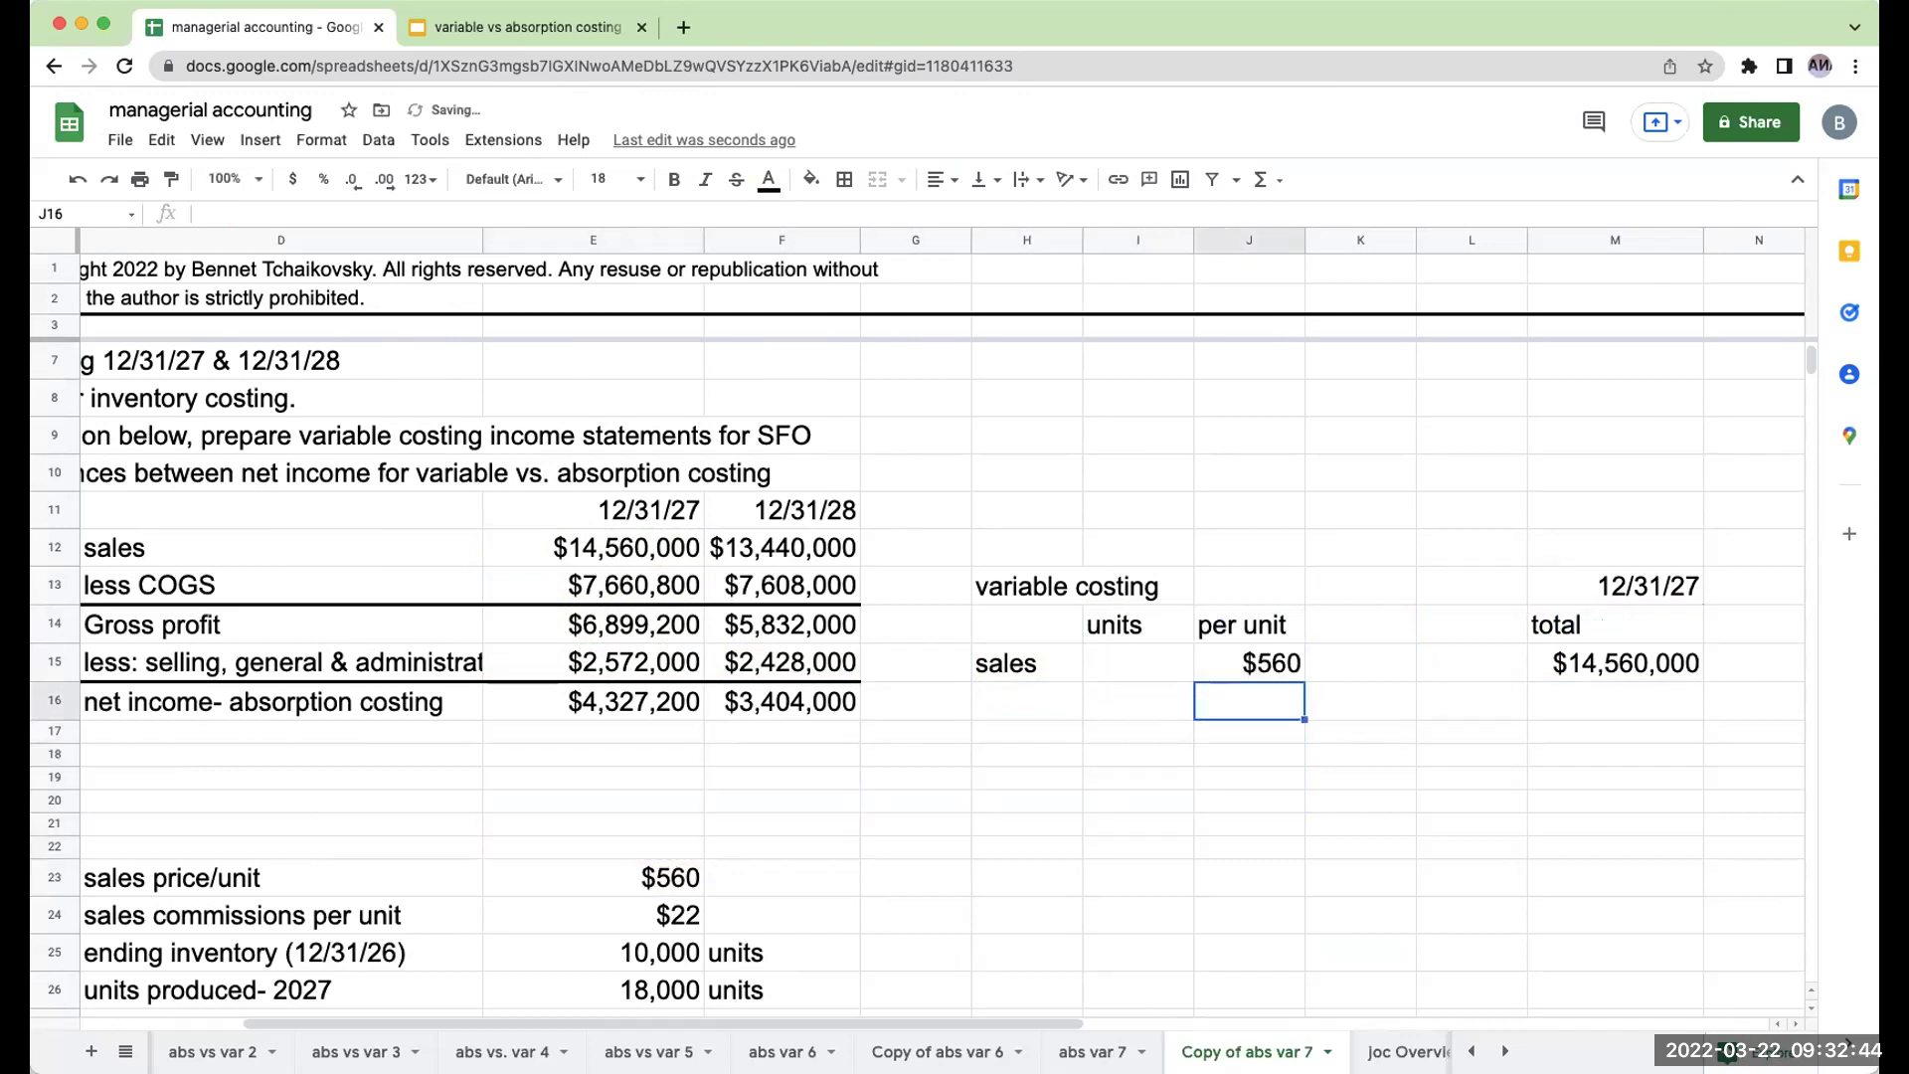
Calculate the units sold in I15 by dividing total sales M15 by the unit price J15.
key(Up)
key(Left)
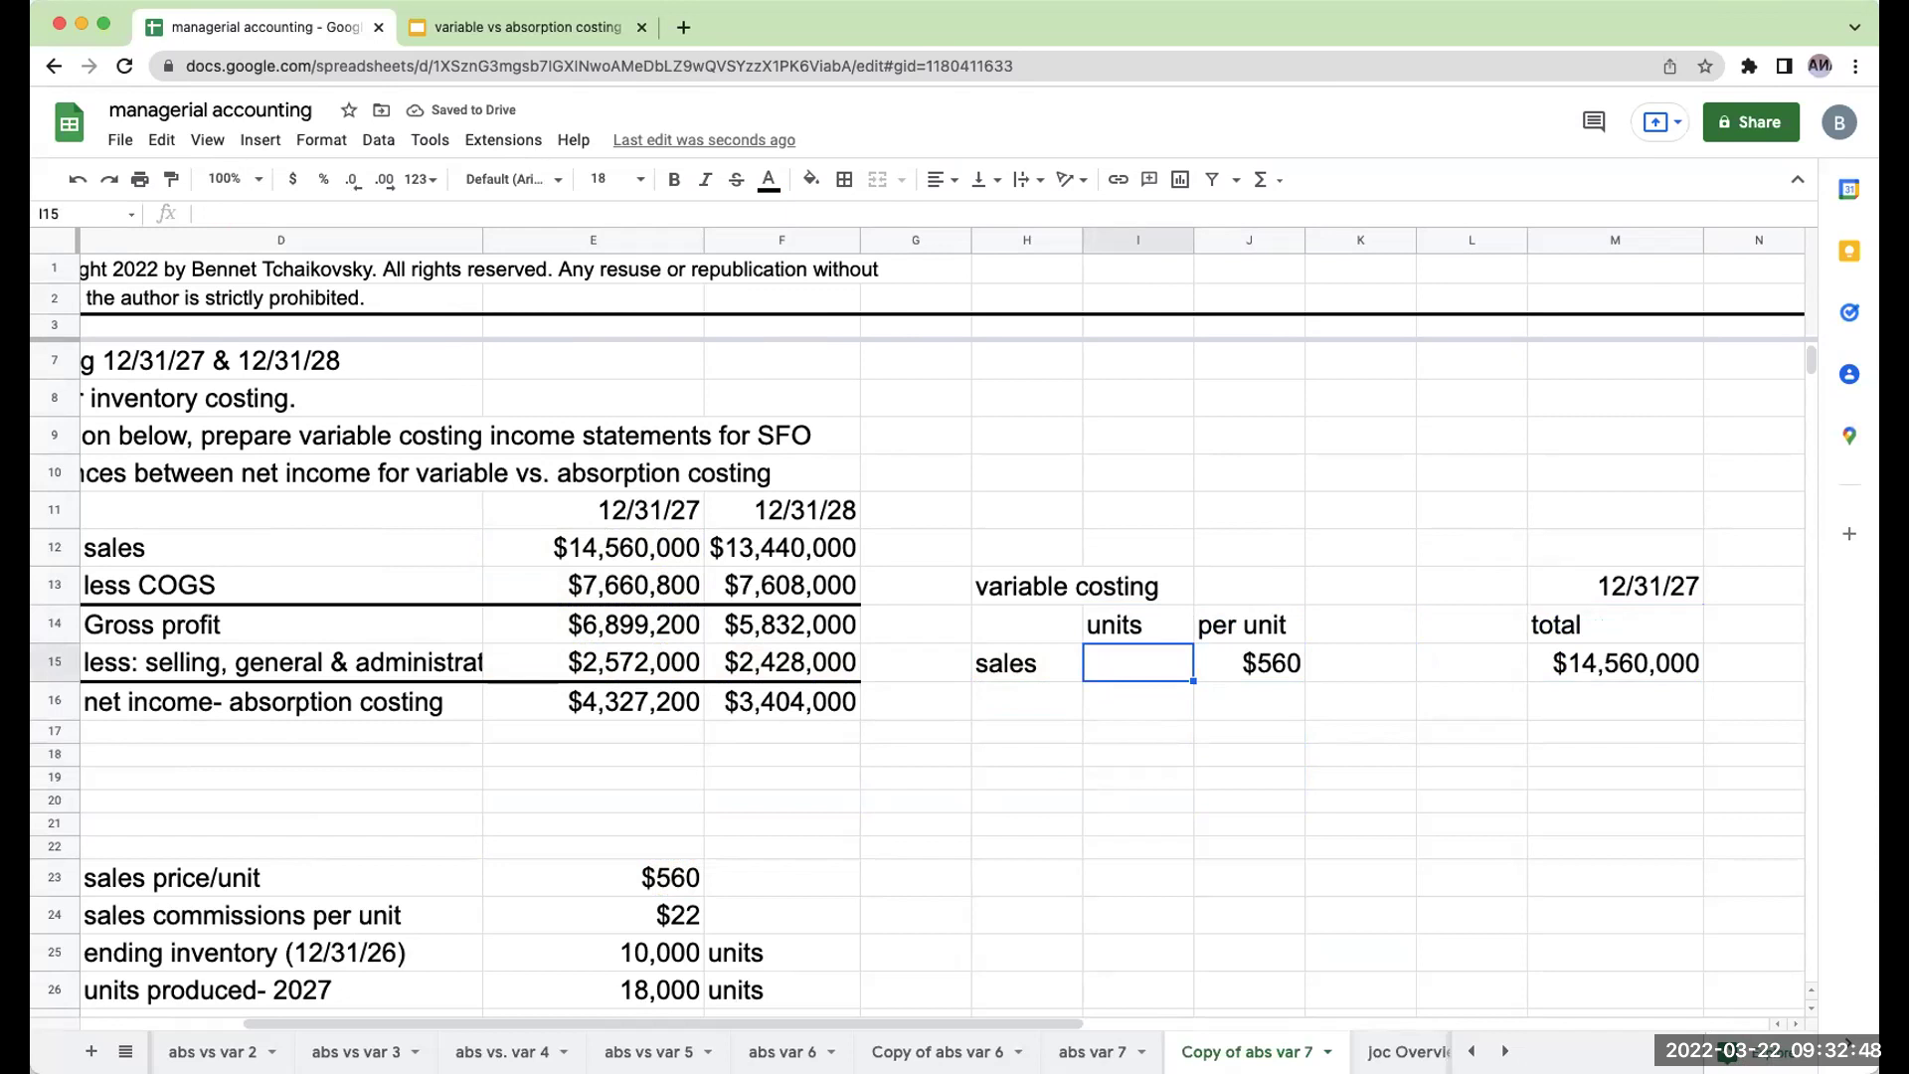
text(+)
key(Right)
key(Right)
key(Right)
key(Right)
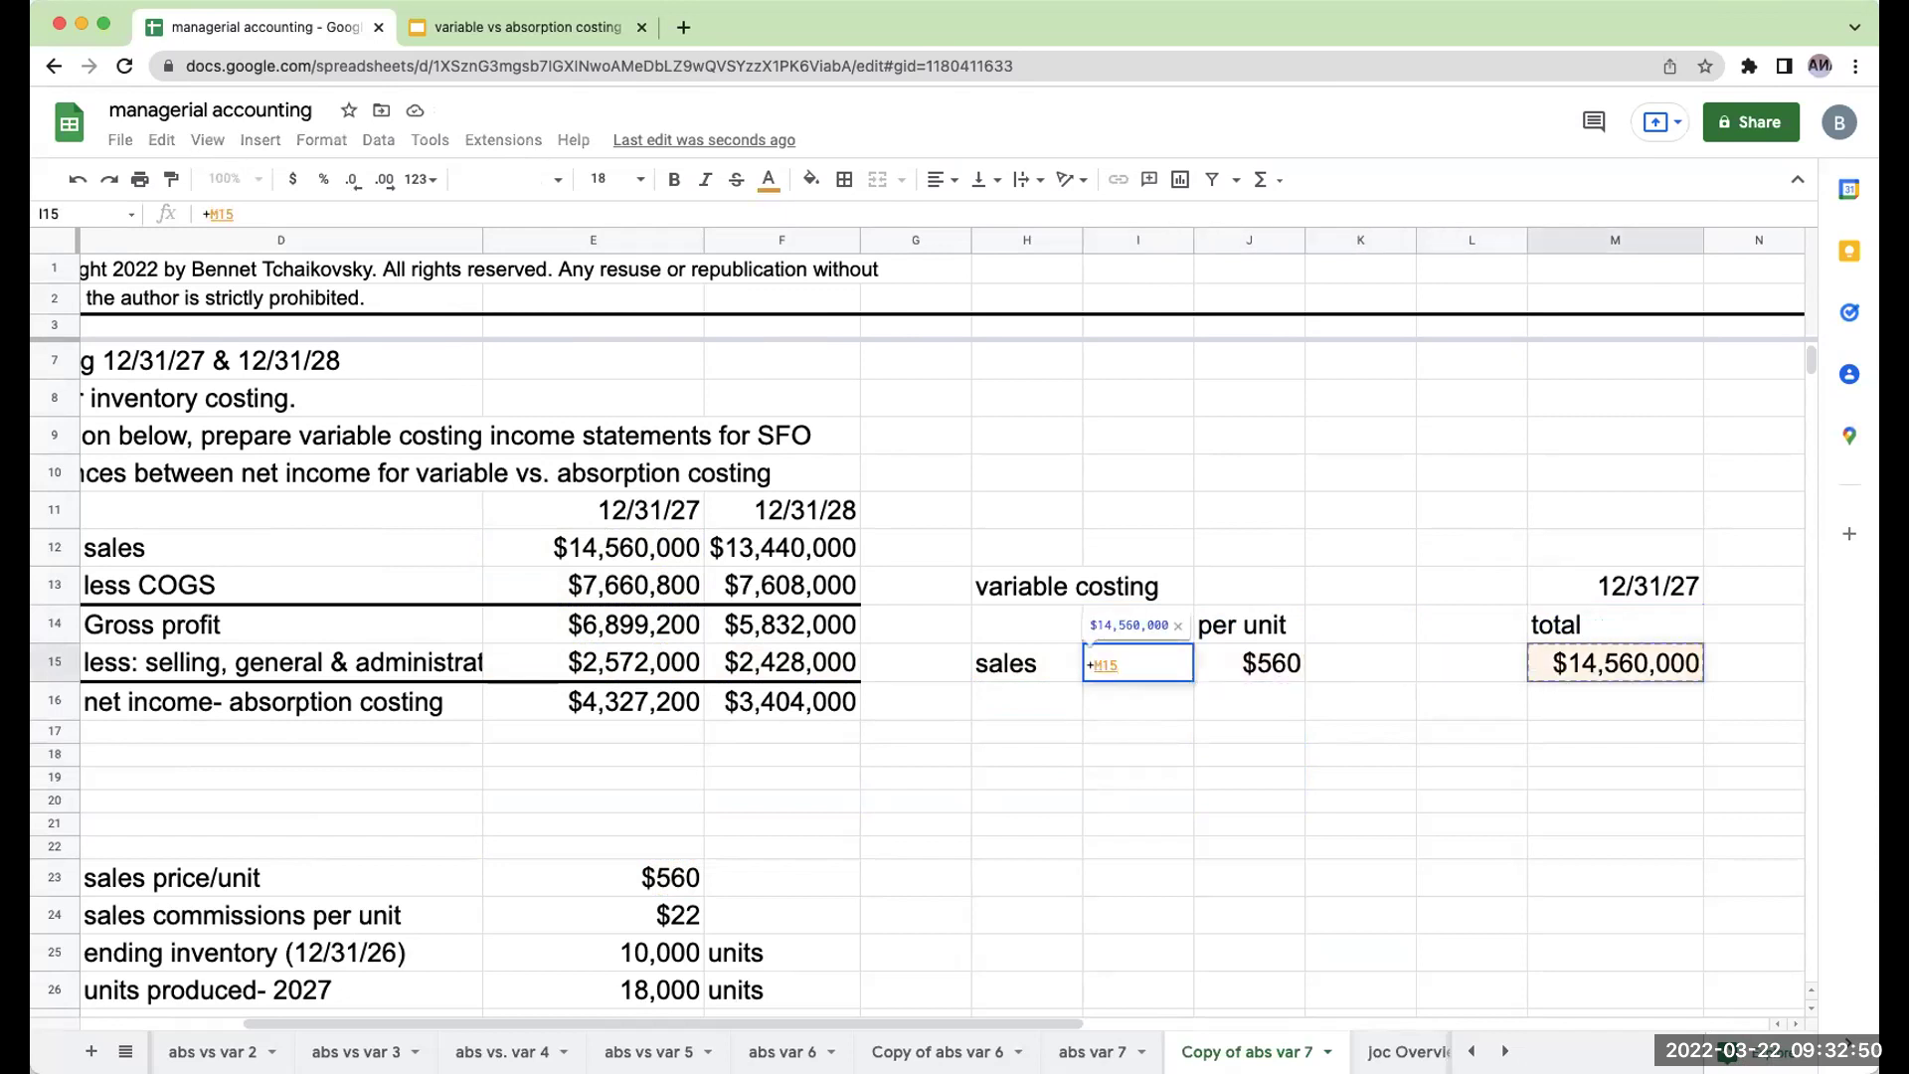
text(/)
key(Right)
key(Return)
key(Up)
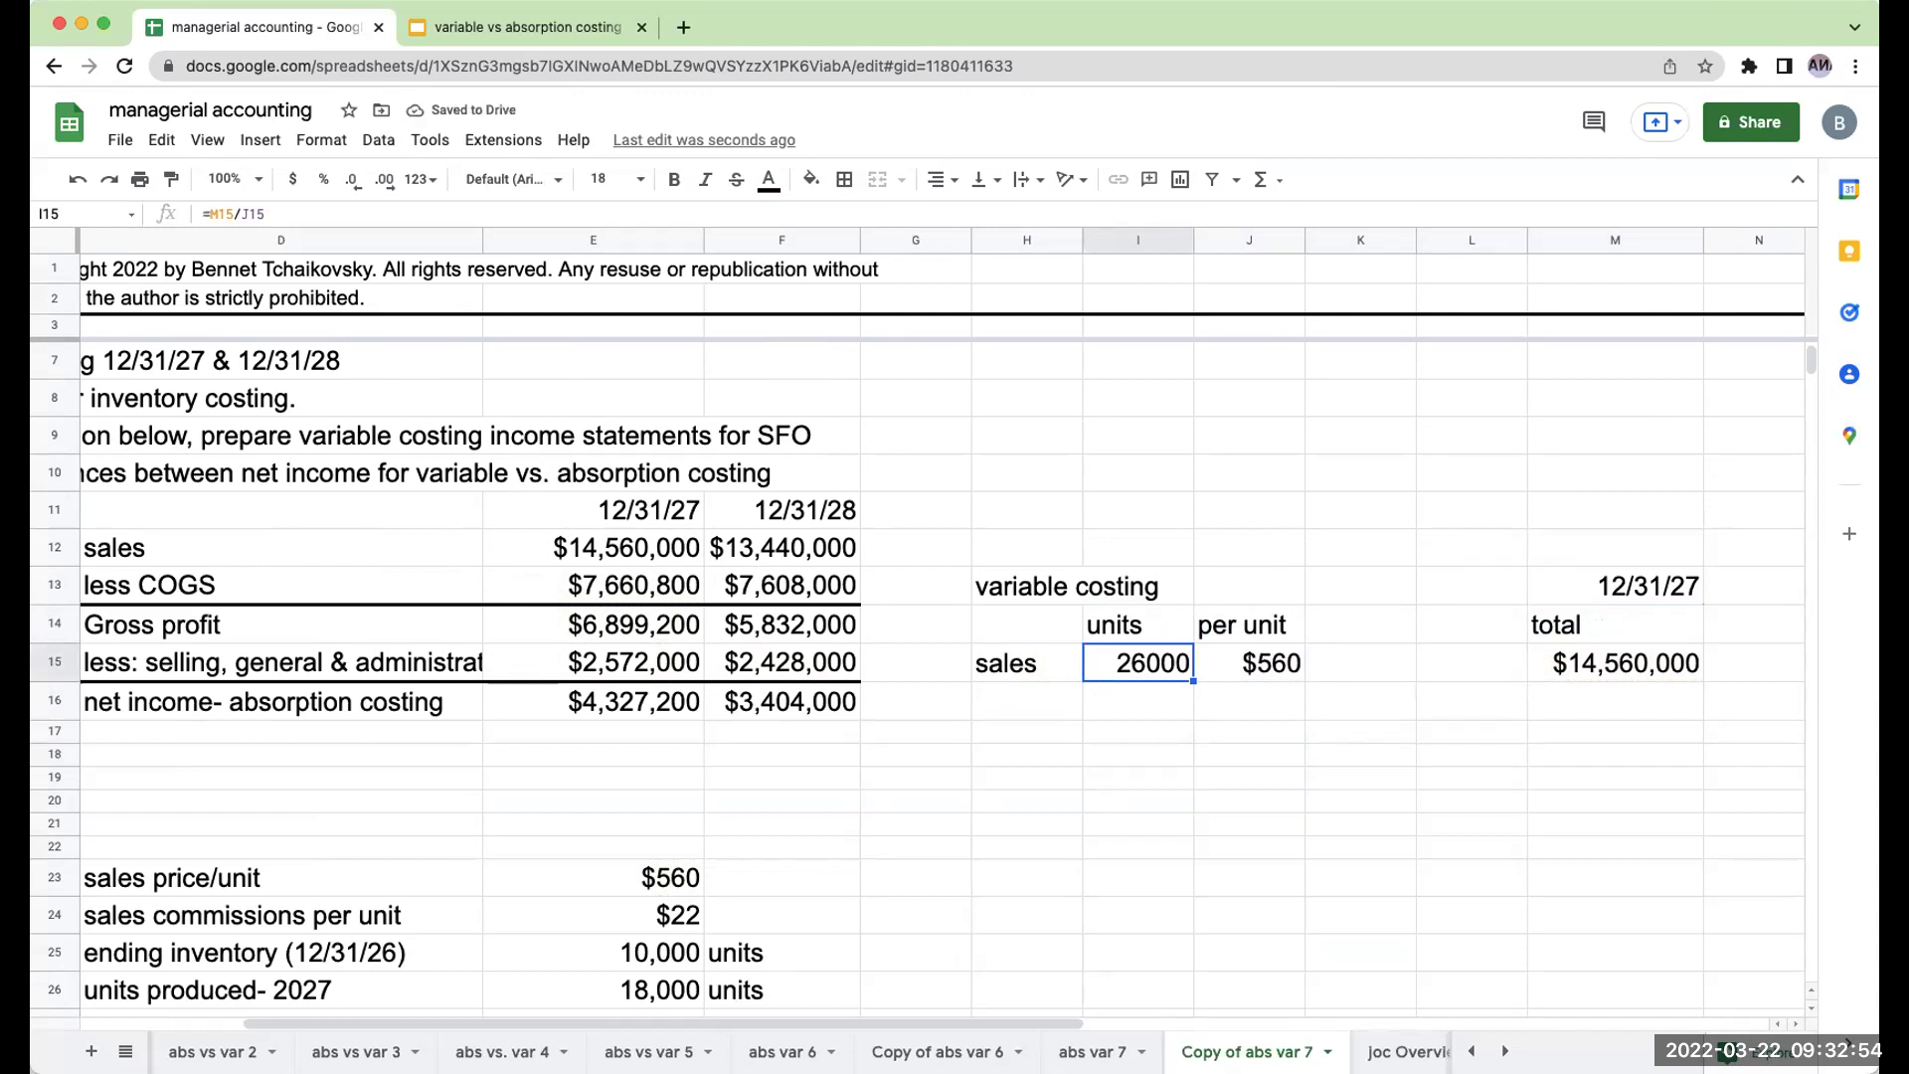
Add the row label "variable costs" in H16 below the sales row.
key(Down)
key(Left)
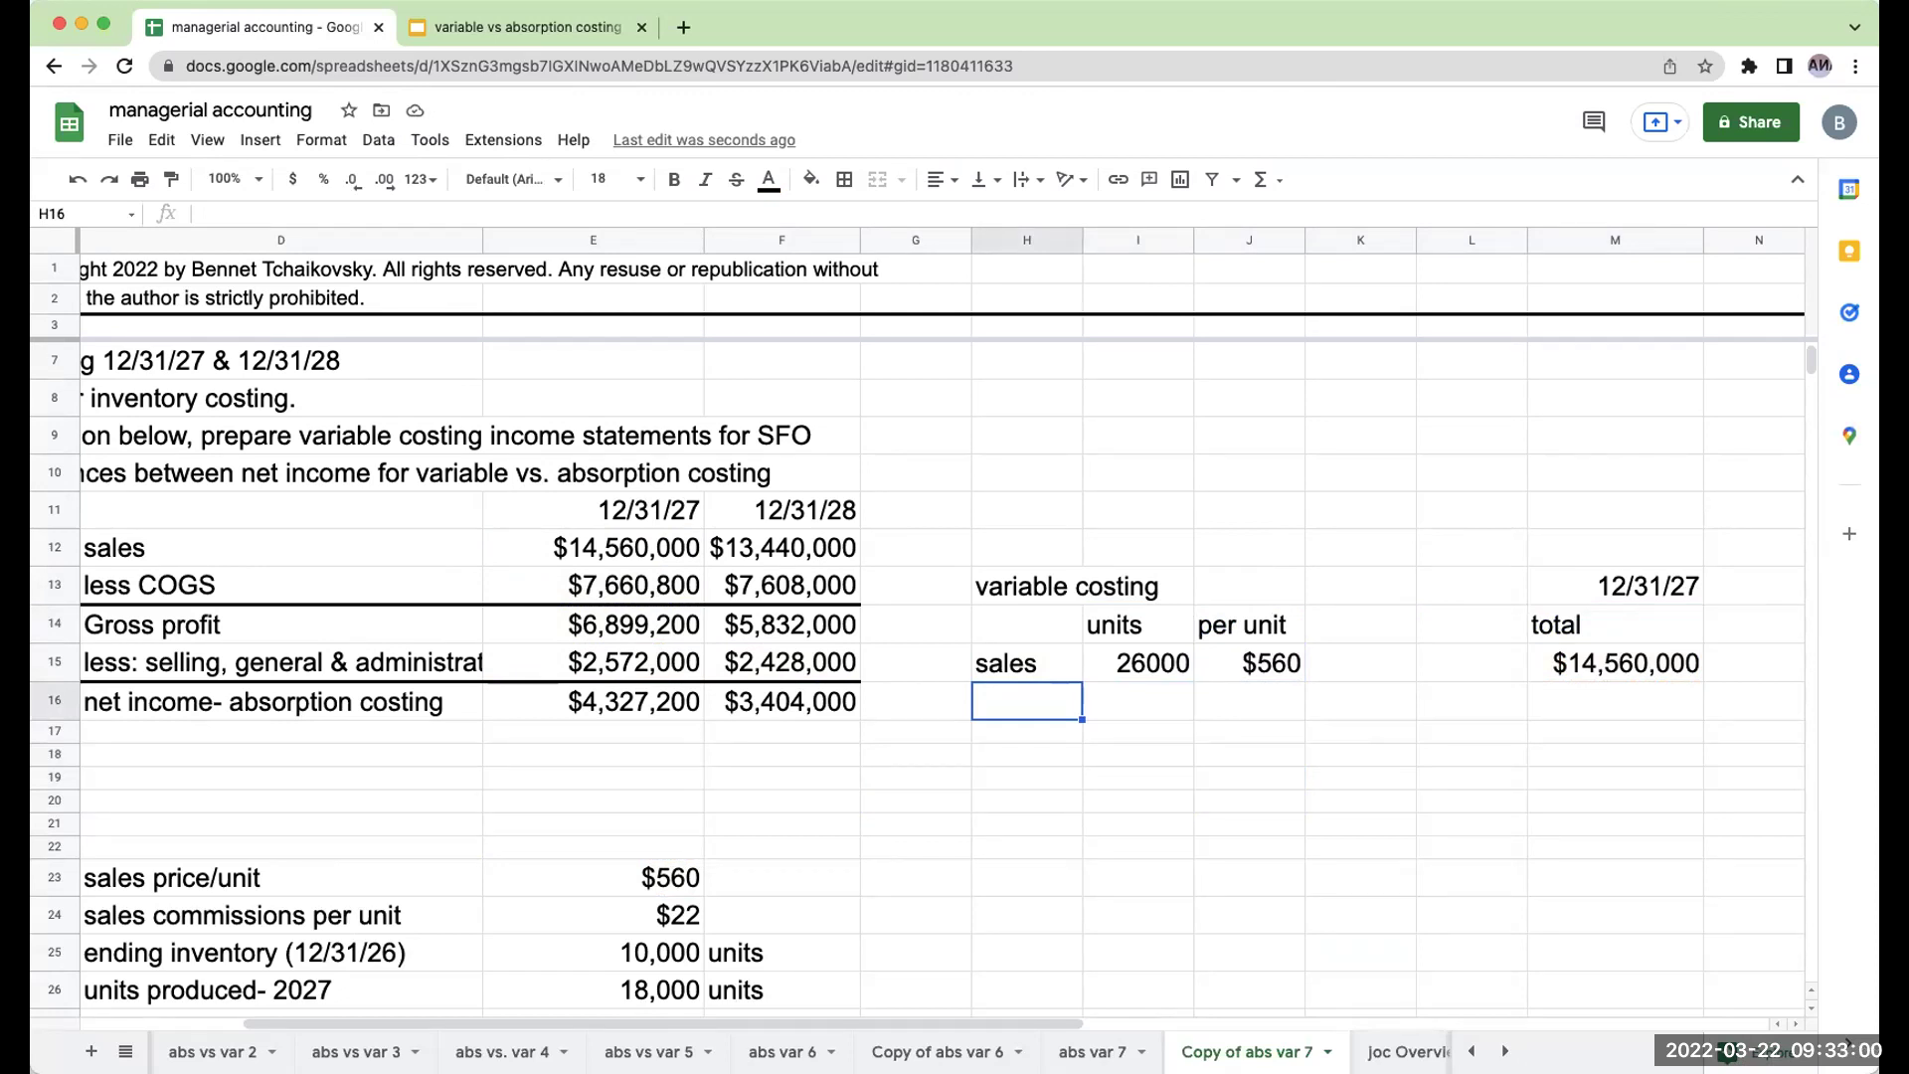
text(vari)
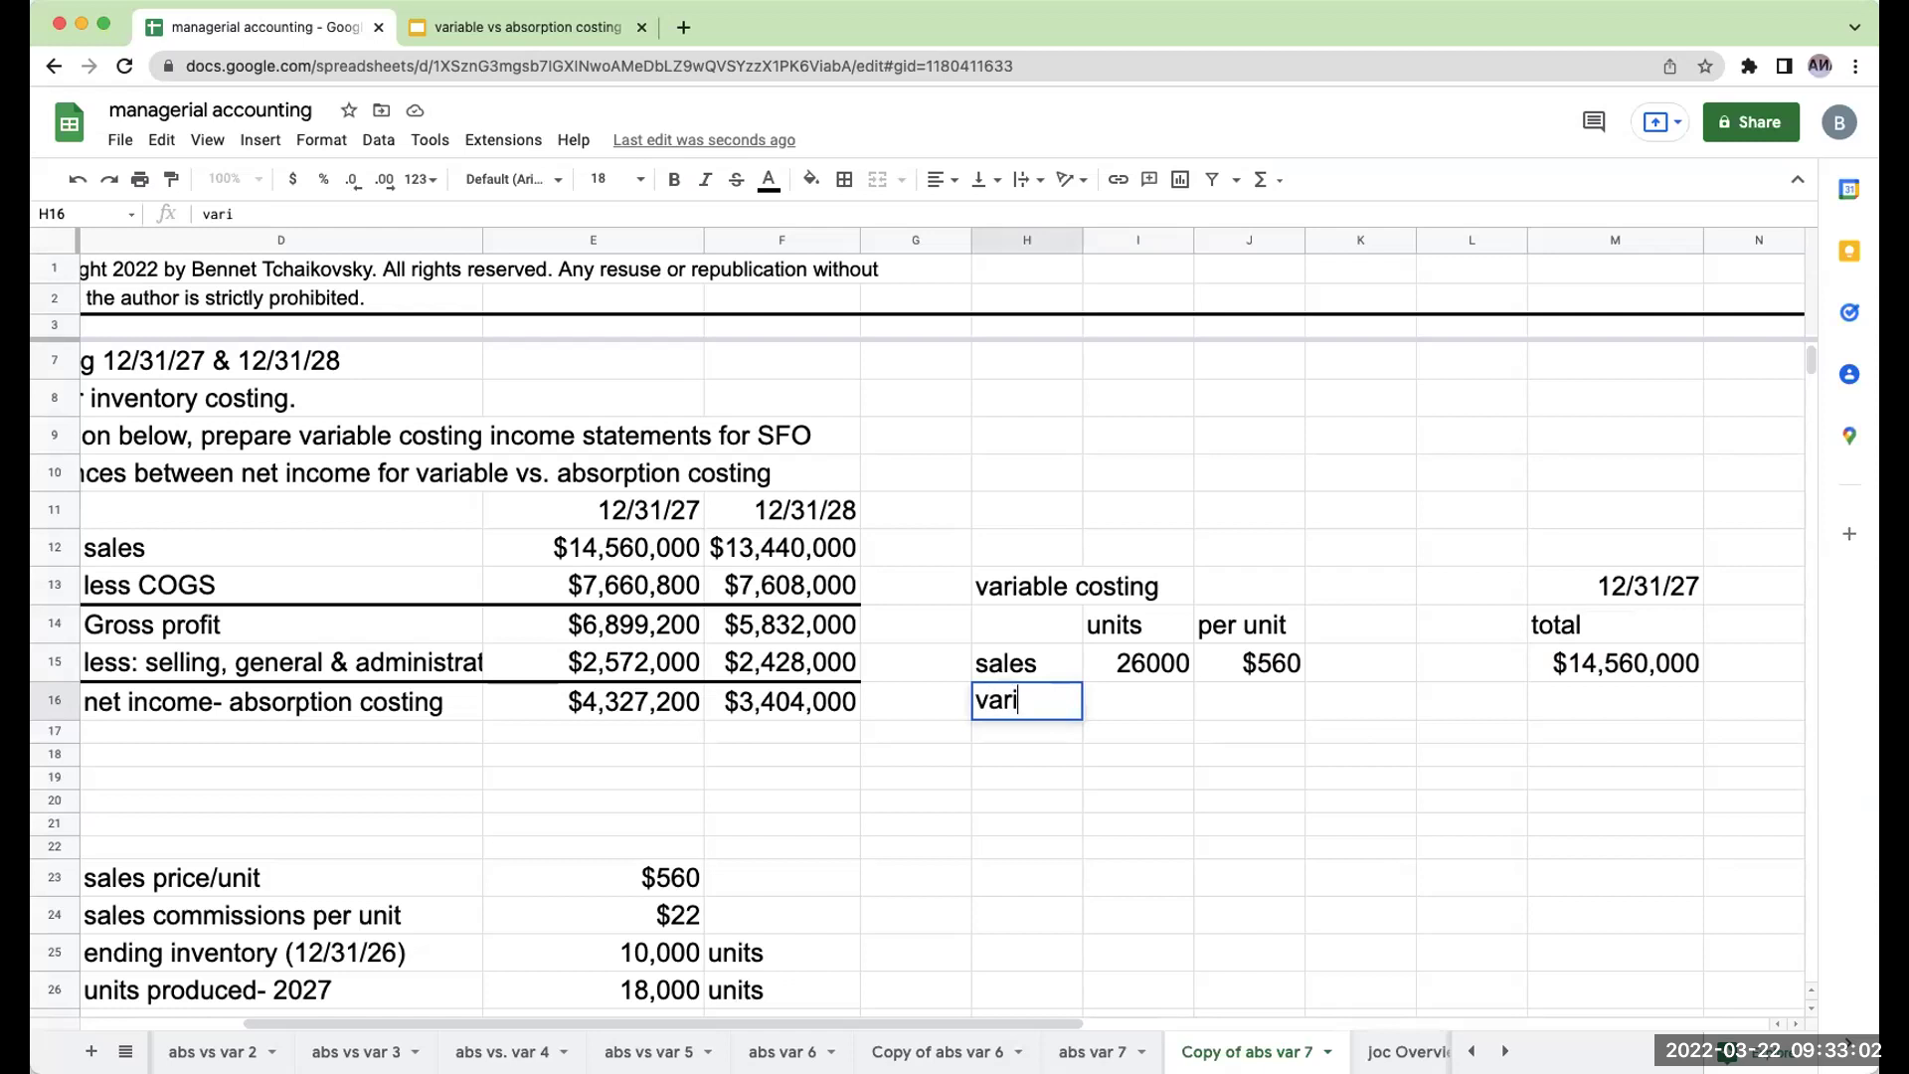
text(able costs)
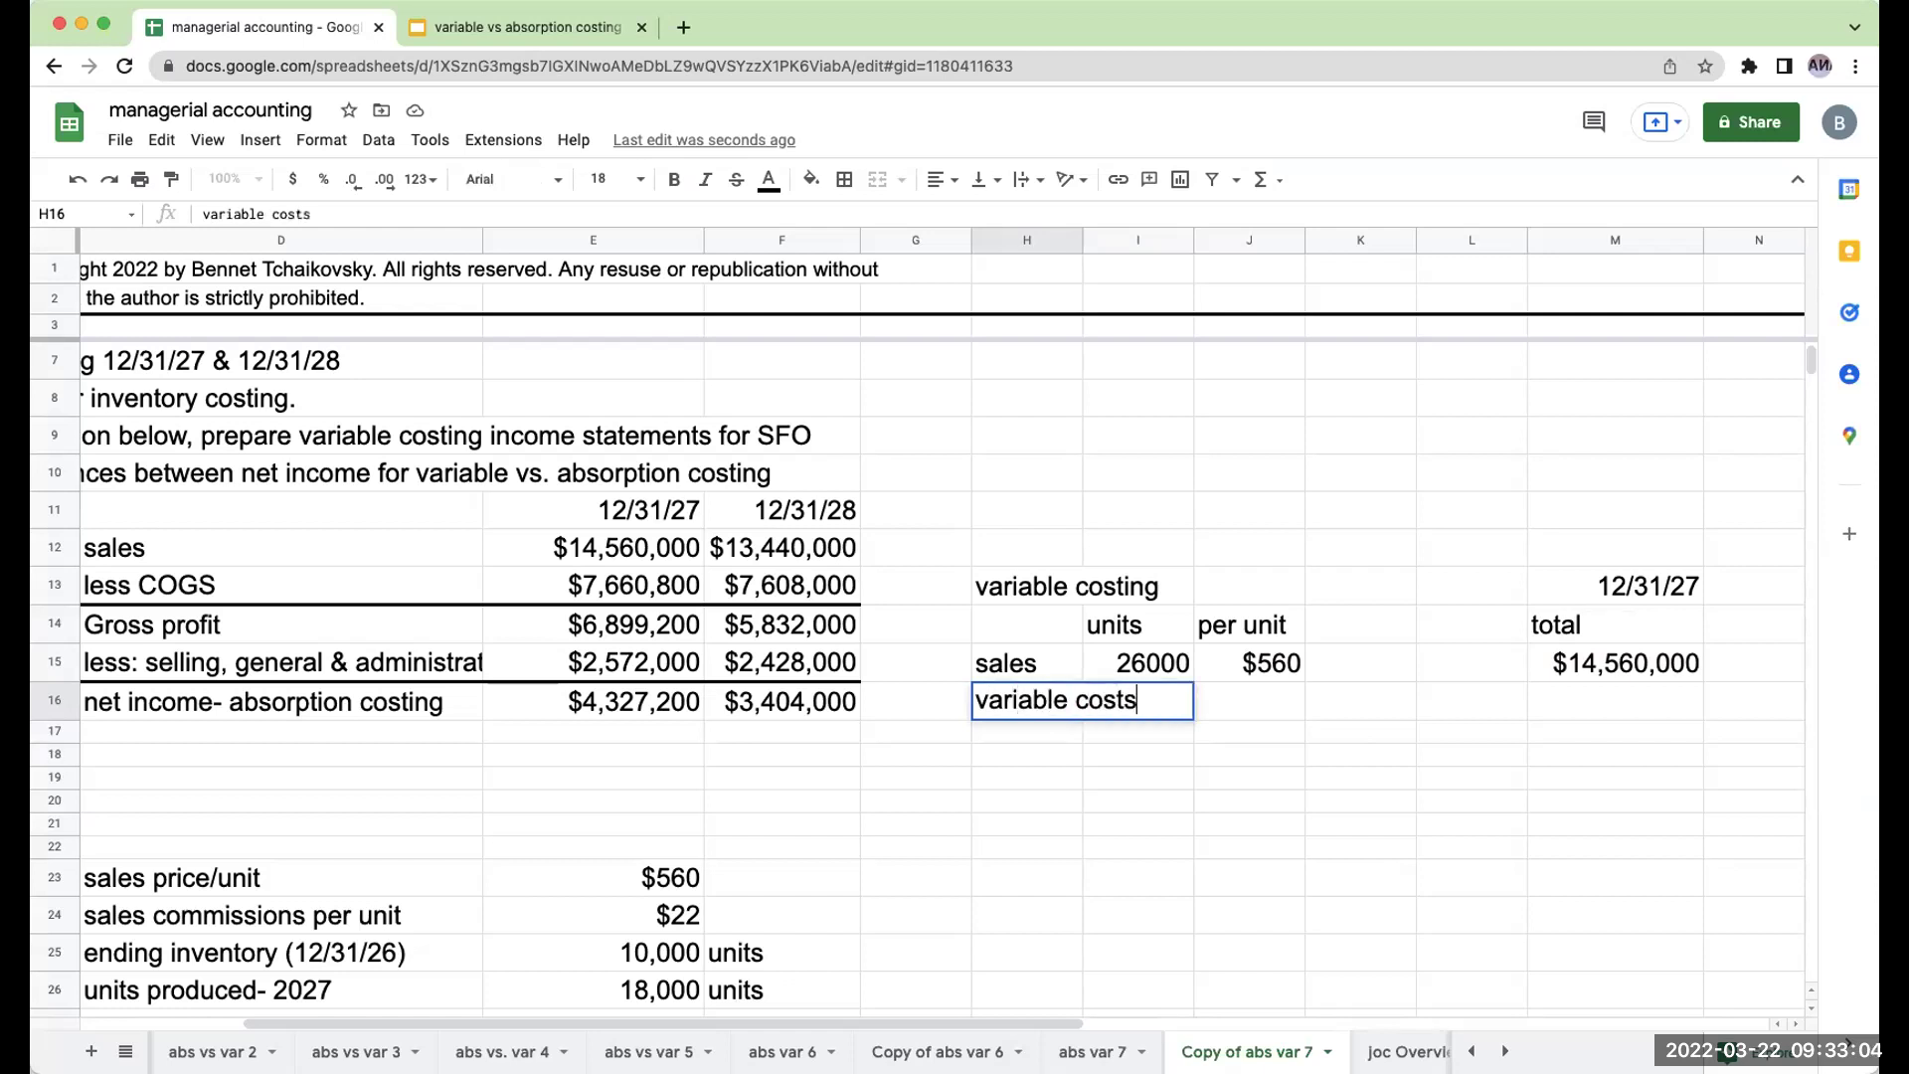
key(Return)
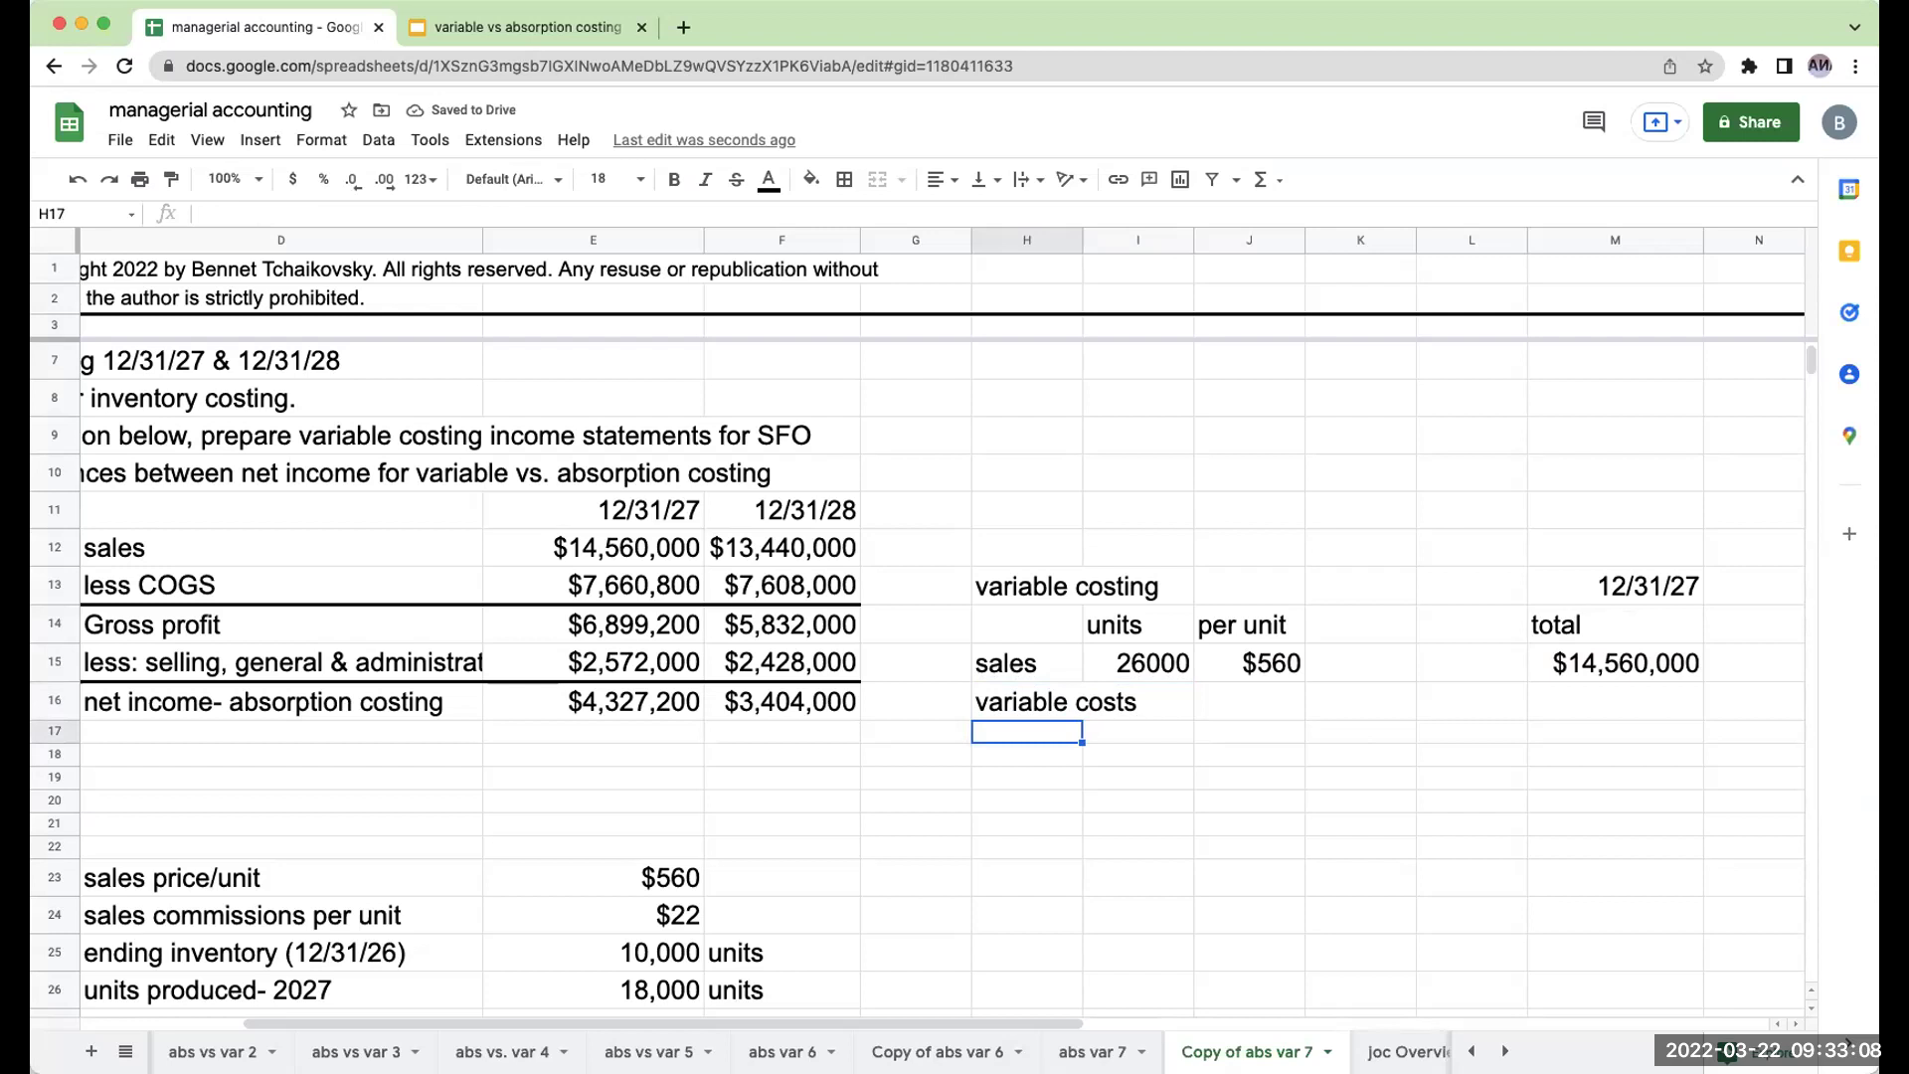
Add the row label "sales commissions" in H17 and widen column H to fit the text.
key(Down)
key(Down)
key(Down)
key(Down)
key(Up)
key(Up)
key(Up)
key(Up)
text(sales comm)
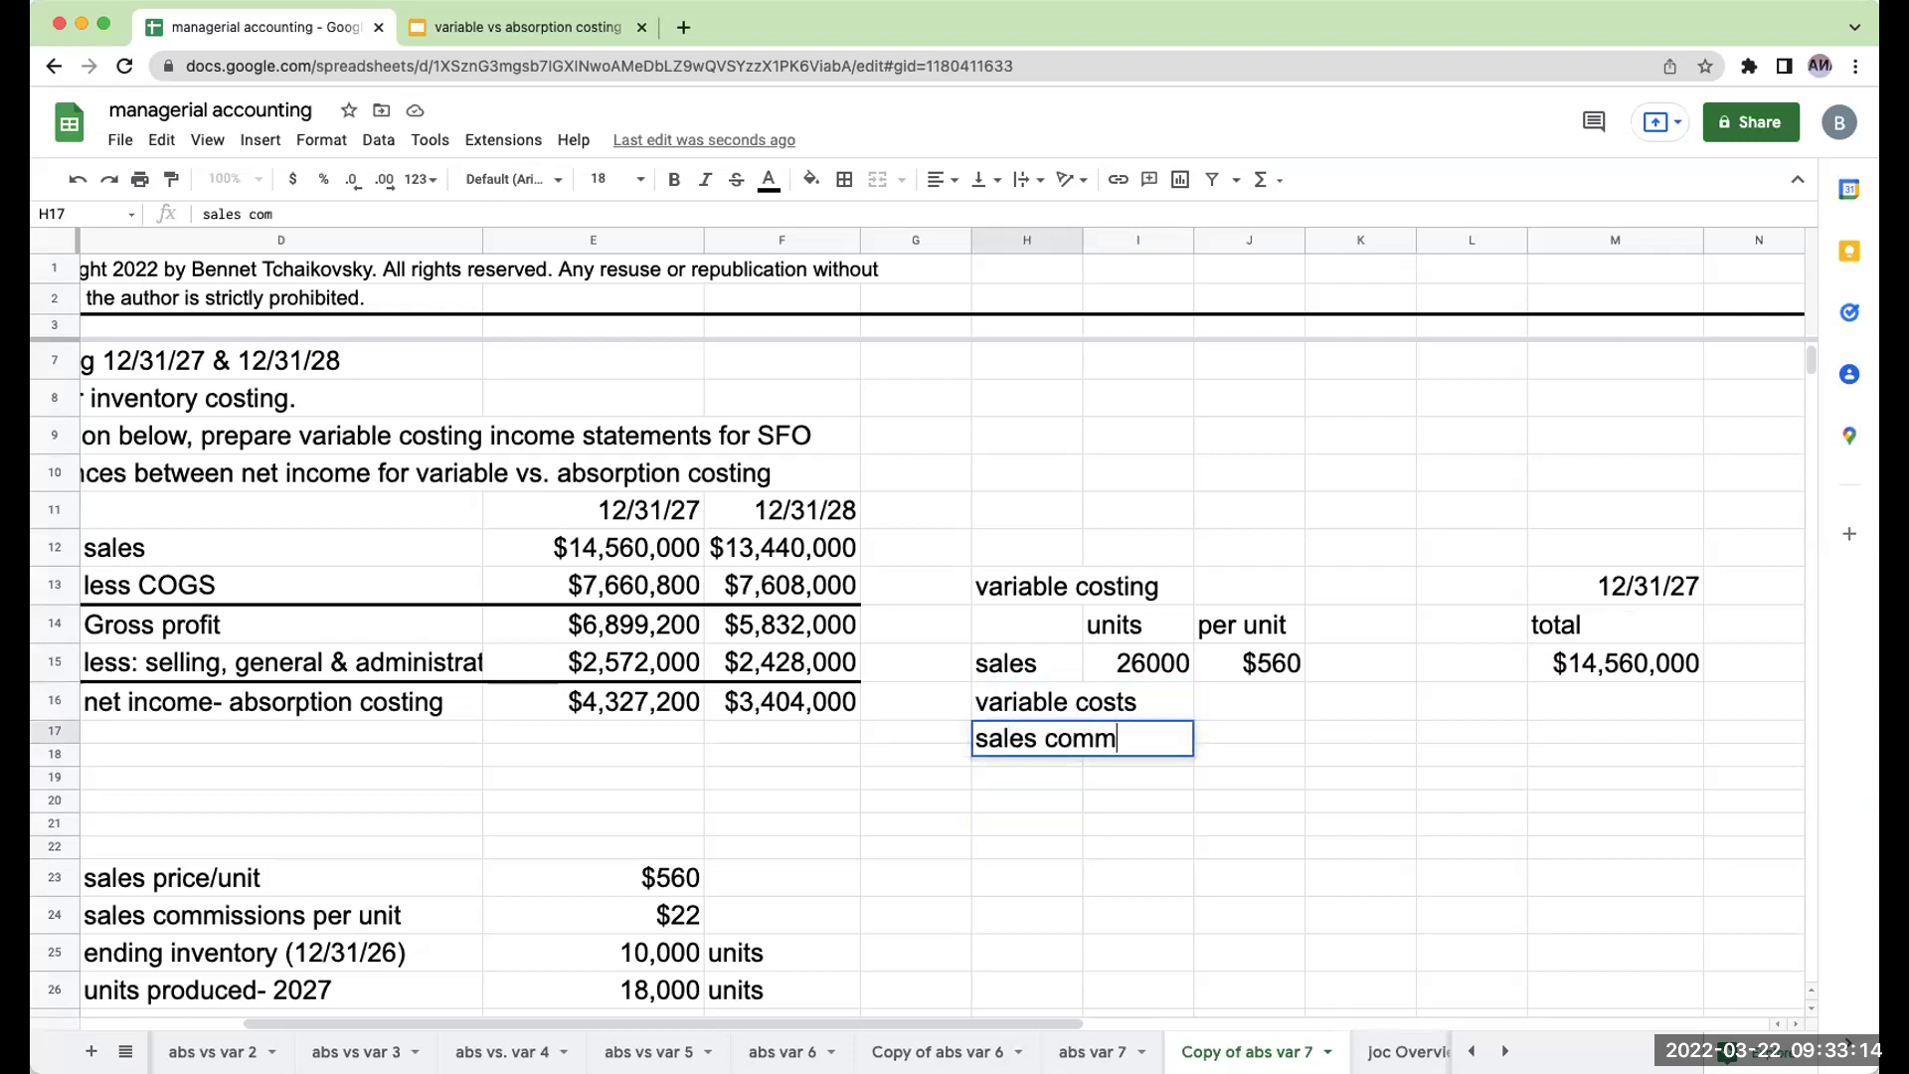
text(issions)
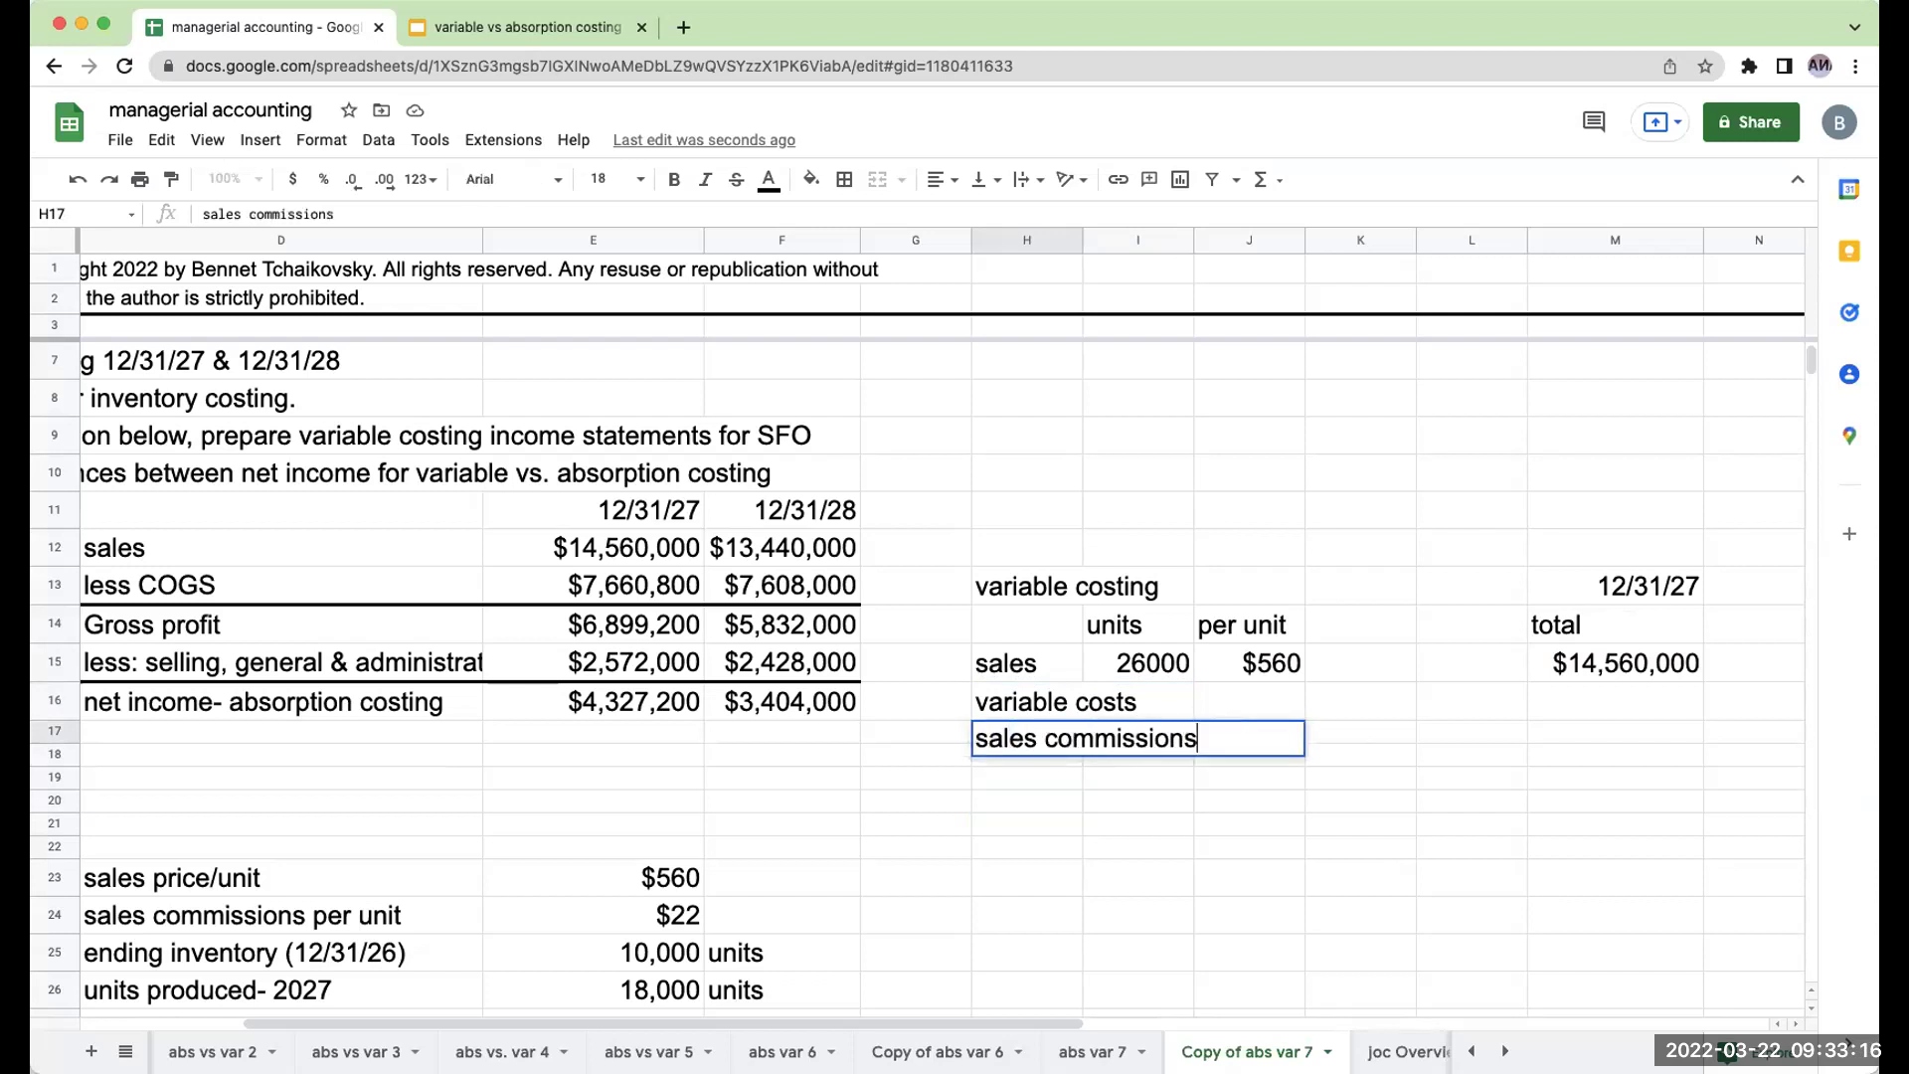
key(Return)
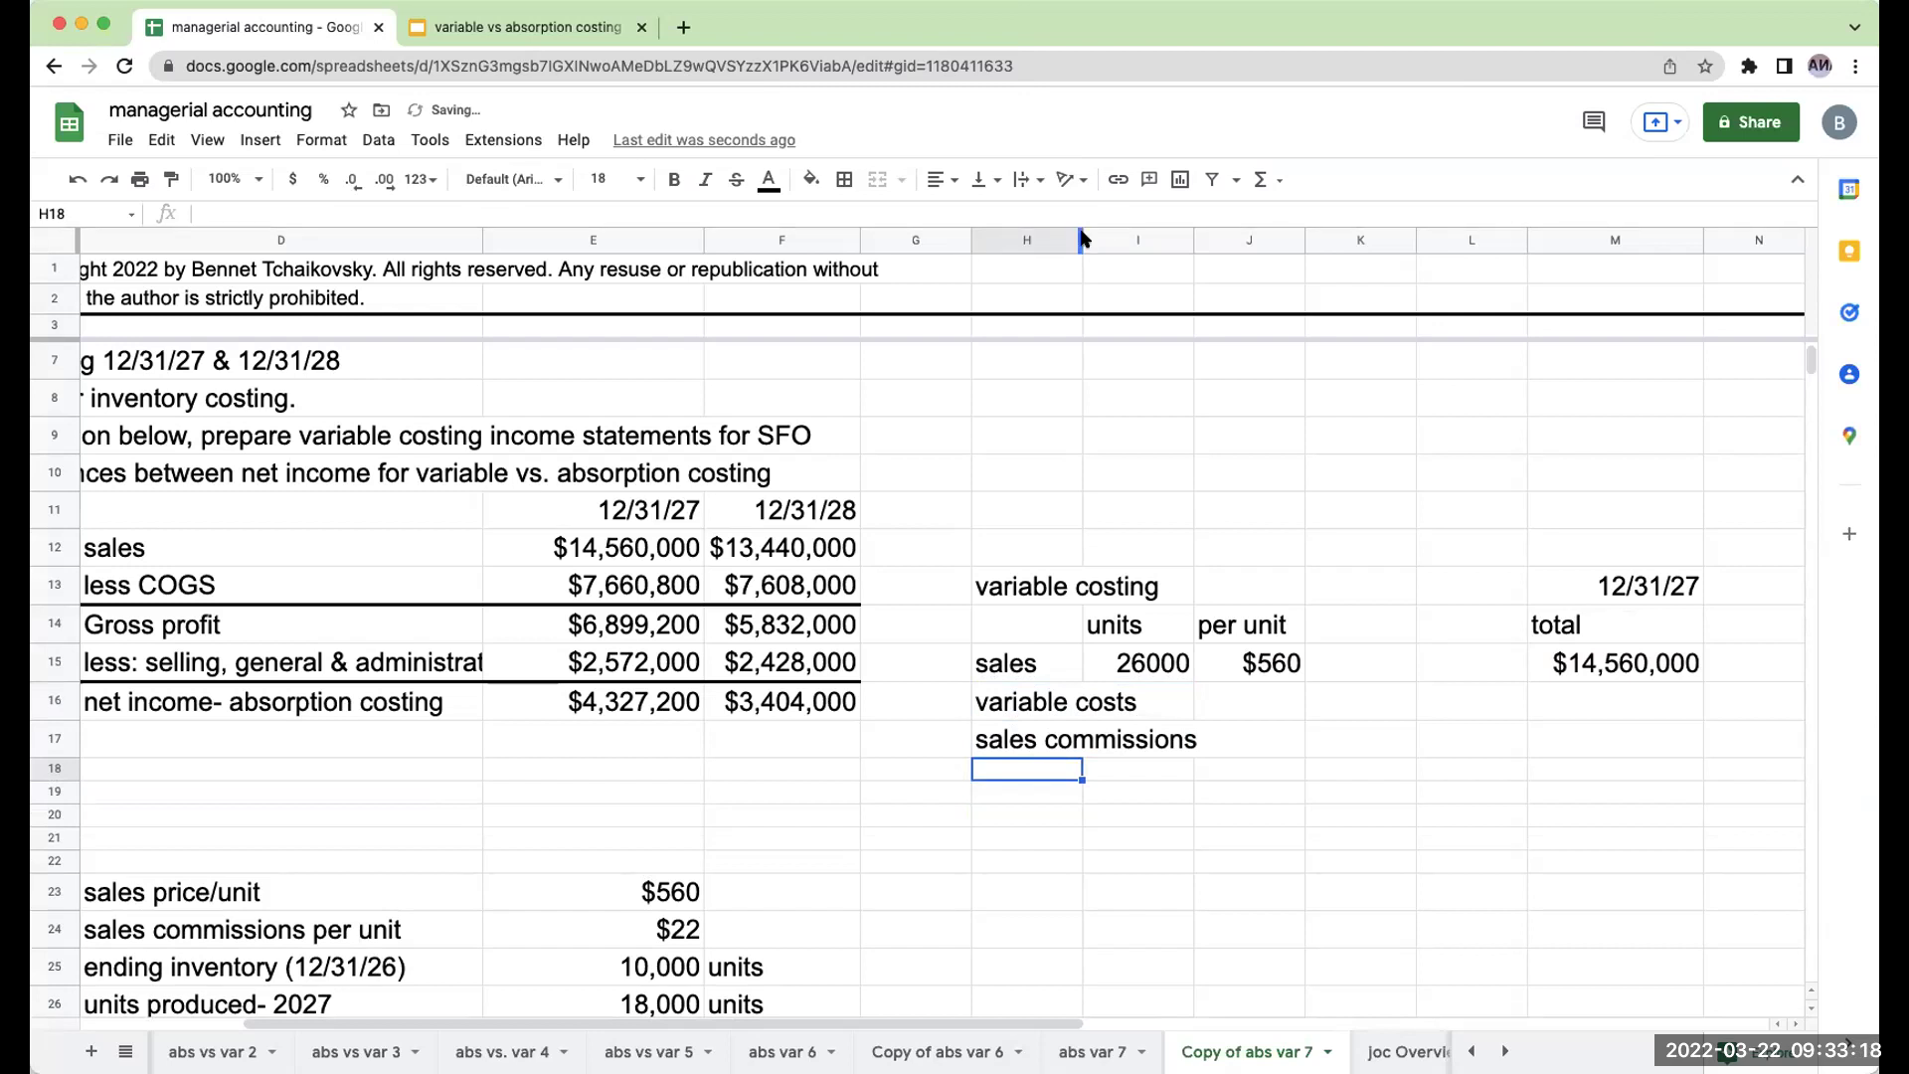
drag(1080, 233, 1201, 232)
Link the sales commissions units in I17 to I15 and the per unit amount in J17 to the given sales commissions per unit.
click(1256, 733)
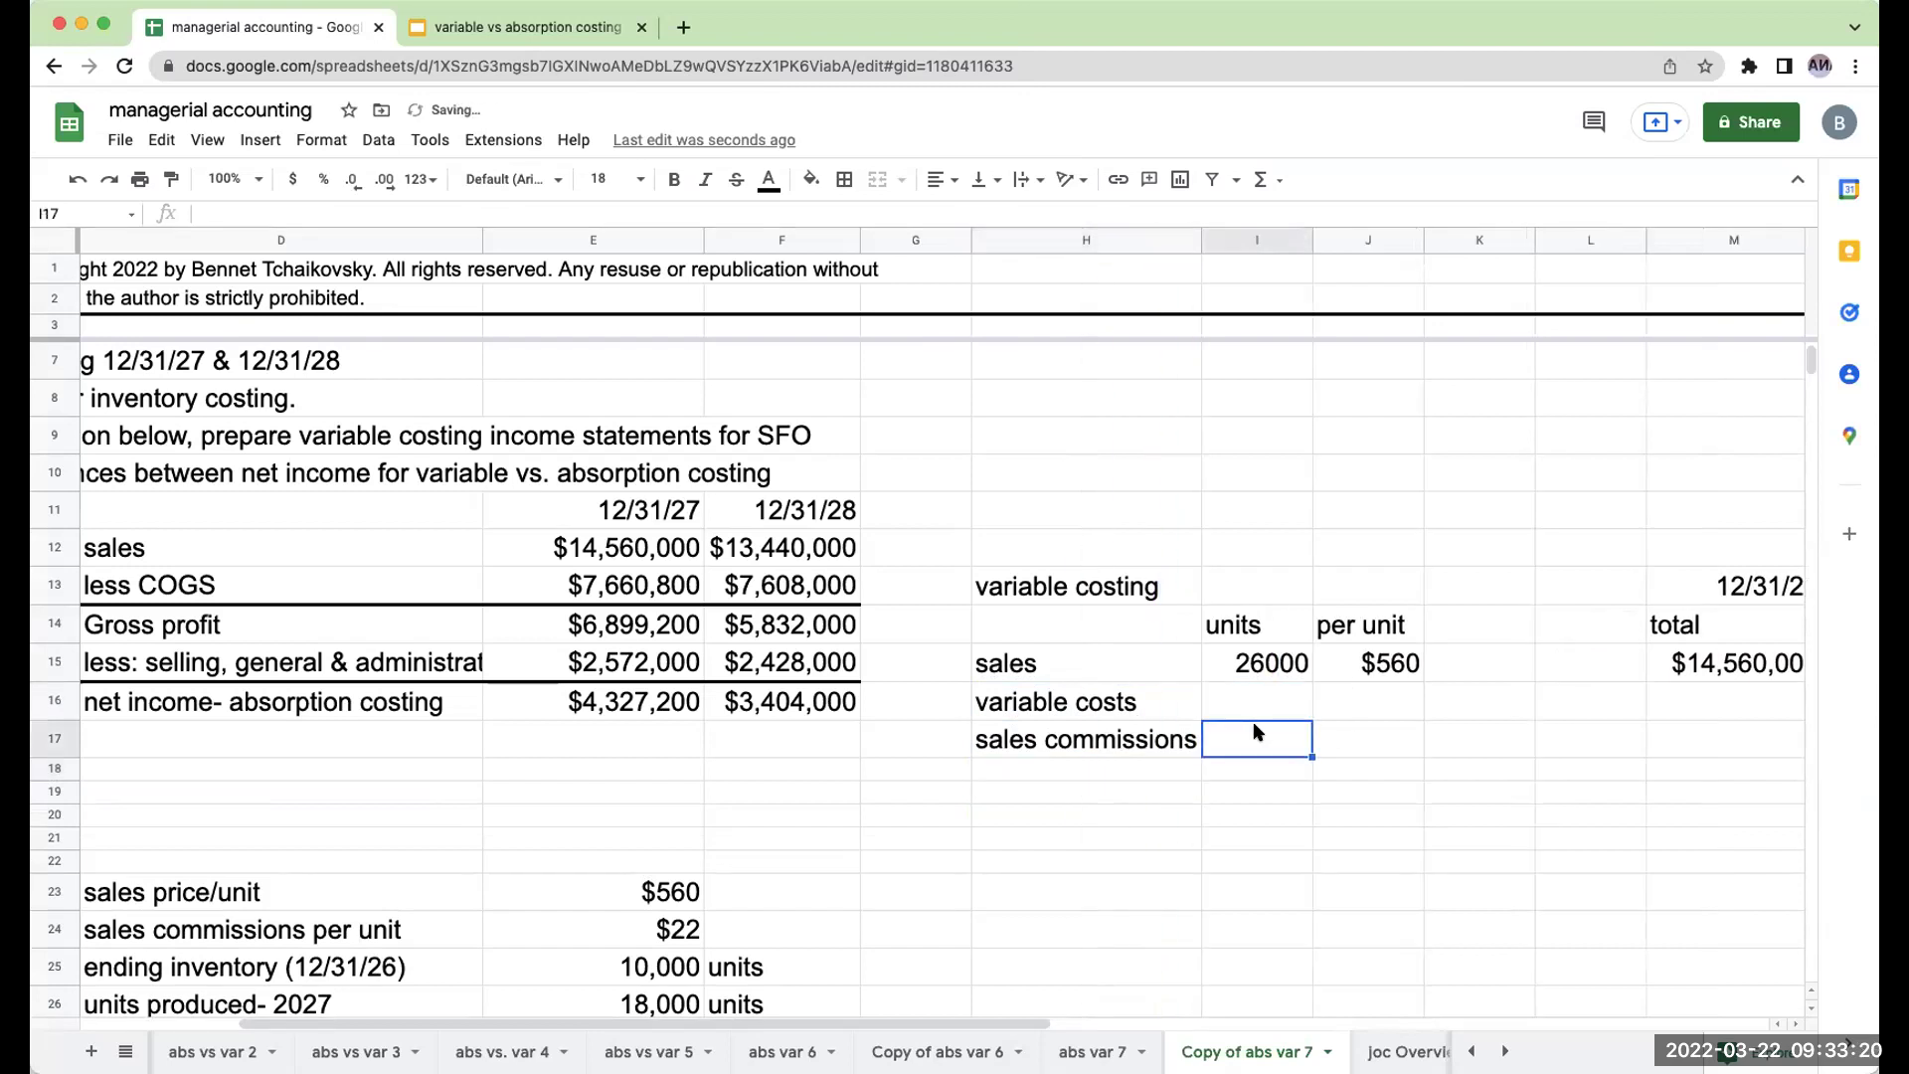
text(=)
click(1263, 663)
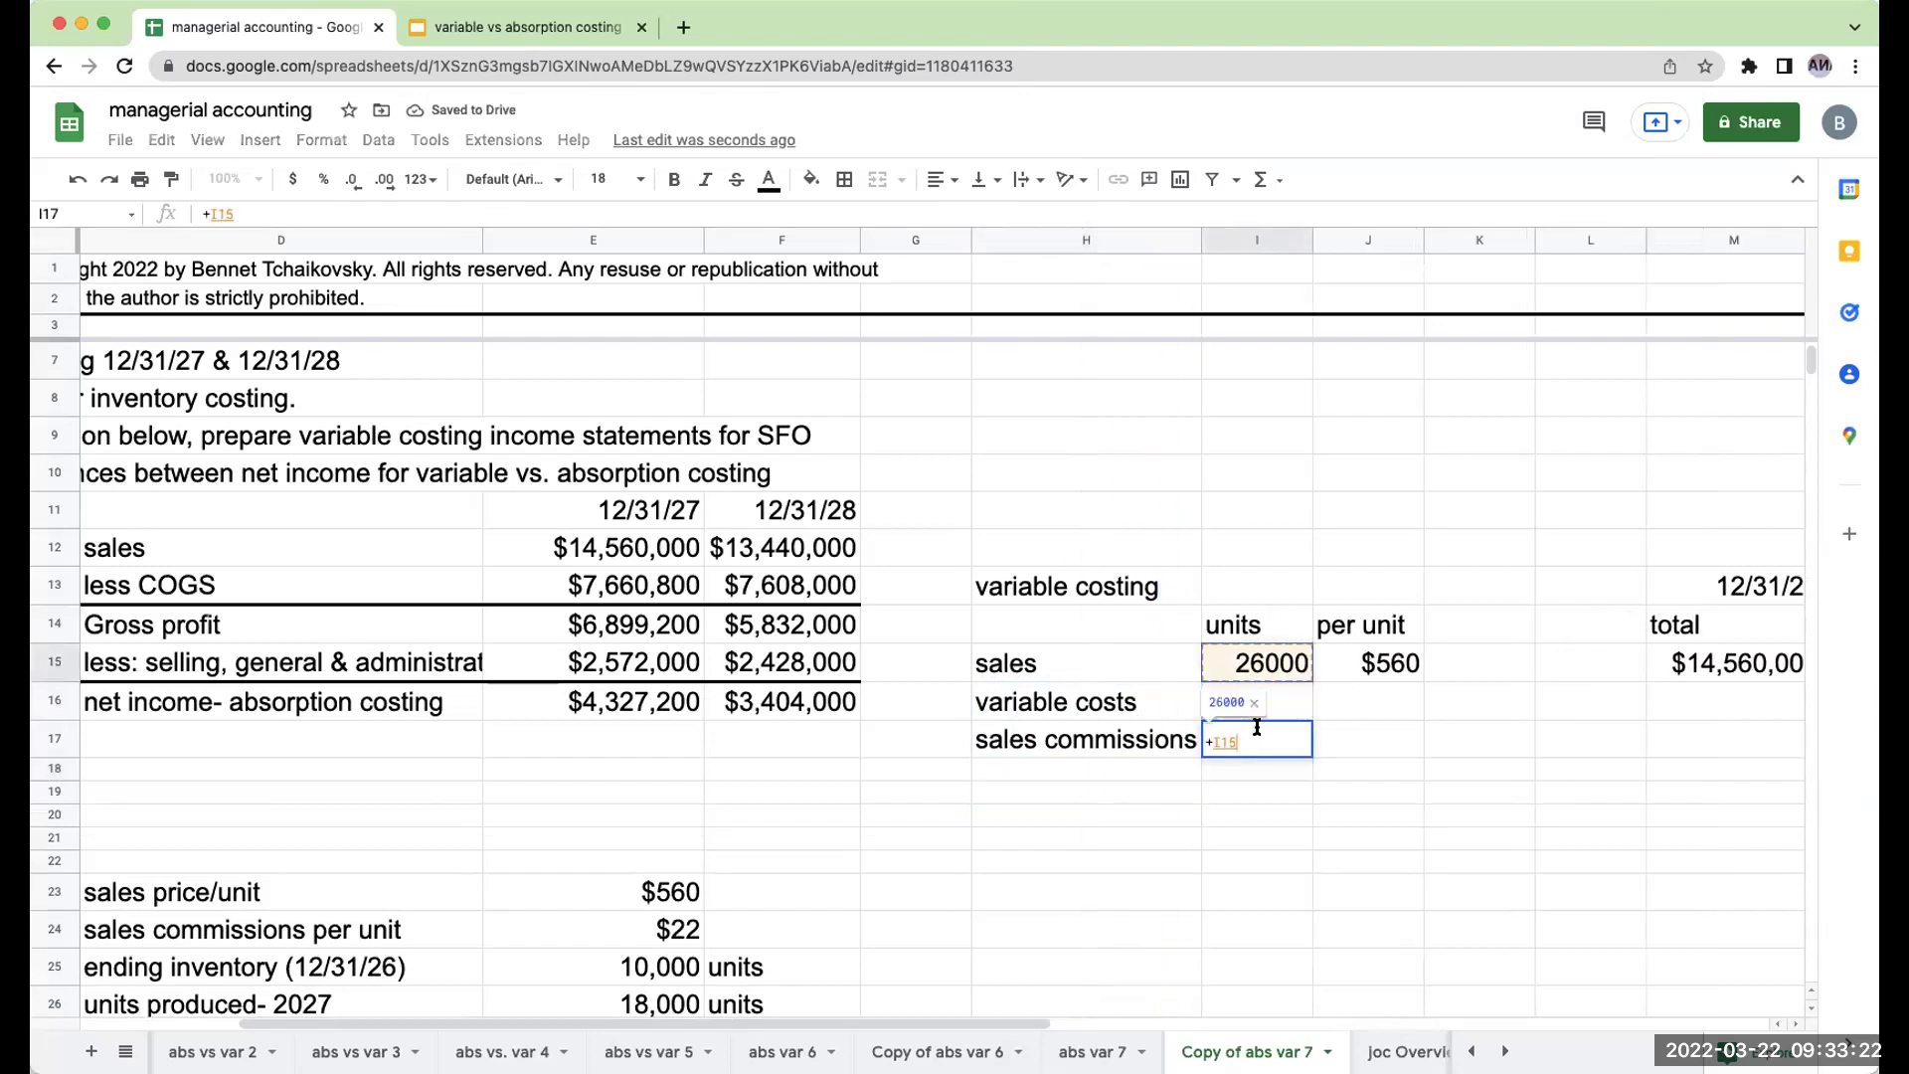
key(Tab)
text(+)
key(Left)
key(Left)
key(Left)
key(Left)
key(Left)
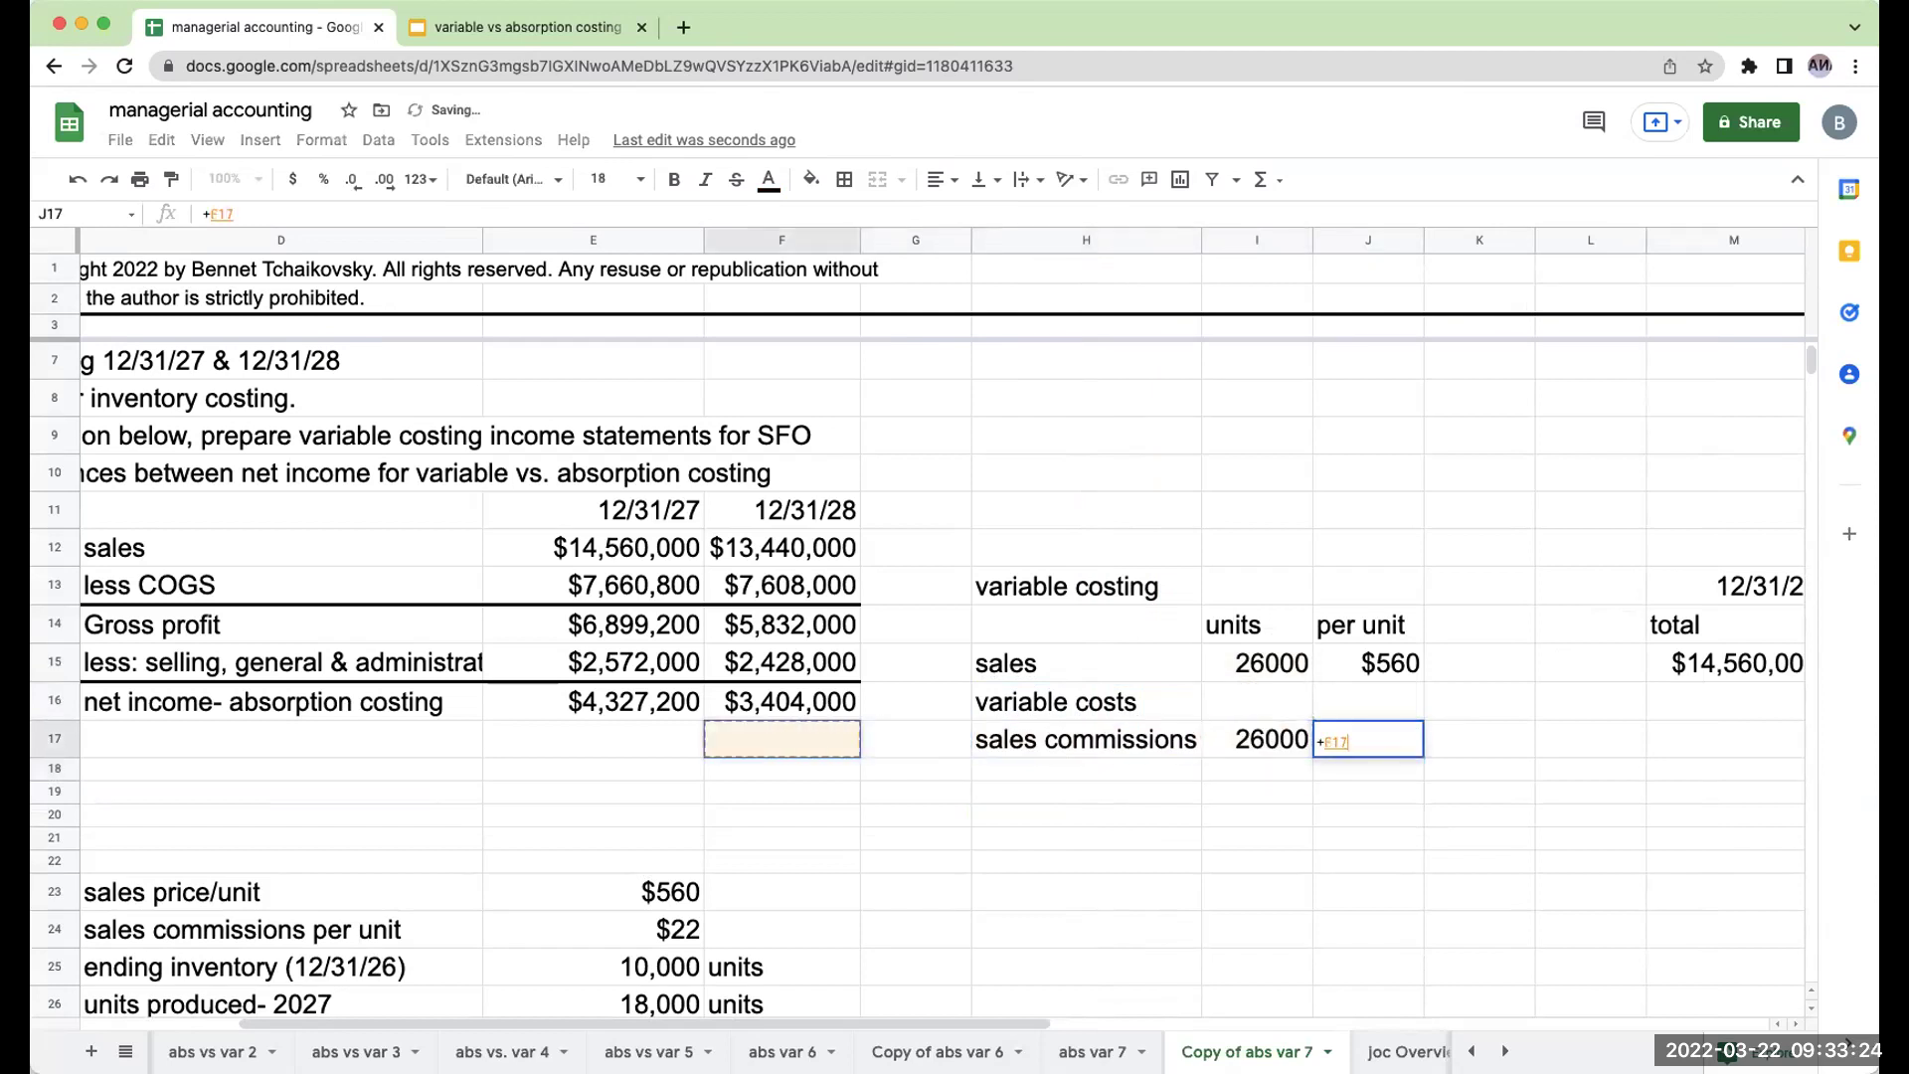
key(Down)
key(Down)
key(Down)
key(Down)
key(Down)
key(Down)
key(Down)
key(Tab)
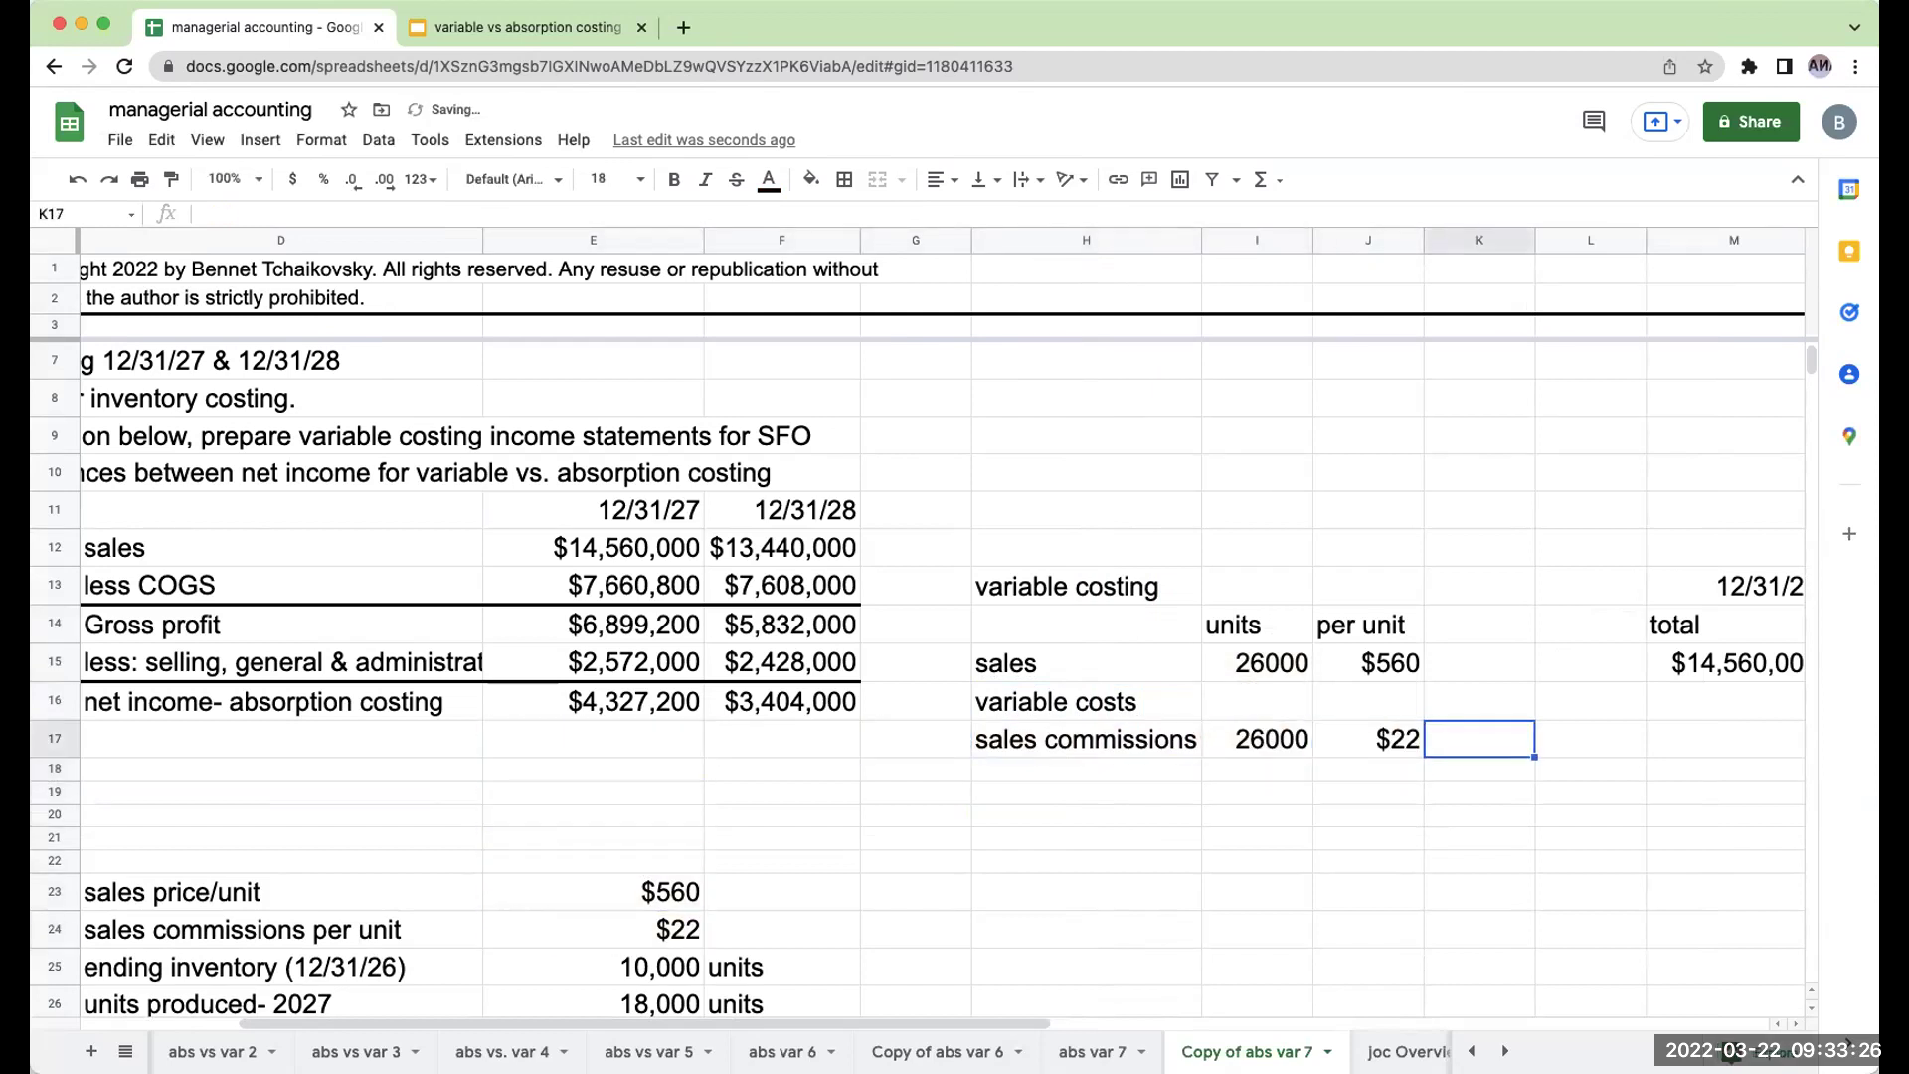
Calculate the sales commissions amount in K17 by multiplying units I17 by the per unit rate J17.
text(+)
key(Left)
key(Left)
text(*)
key(Left)
key(Return)
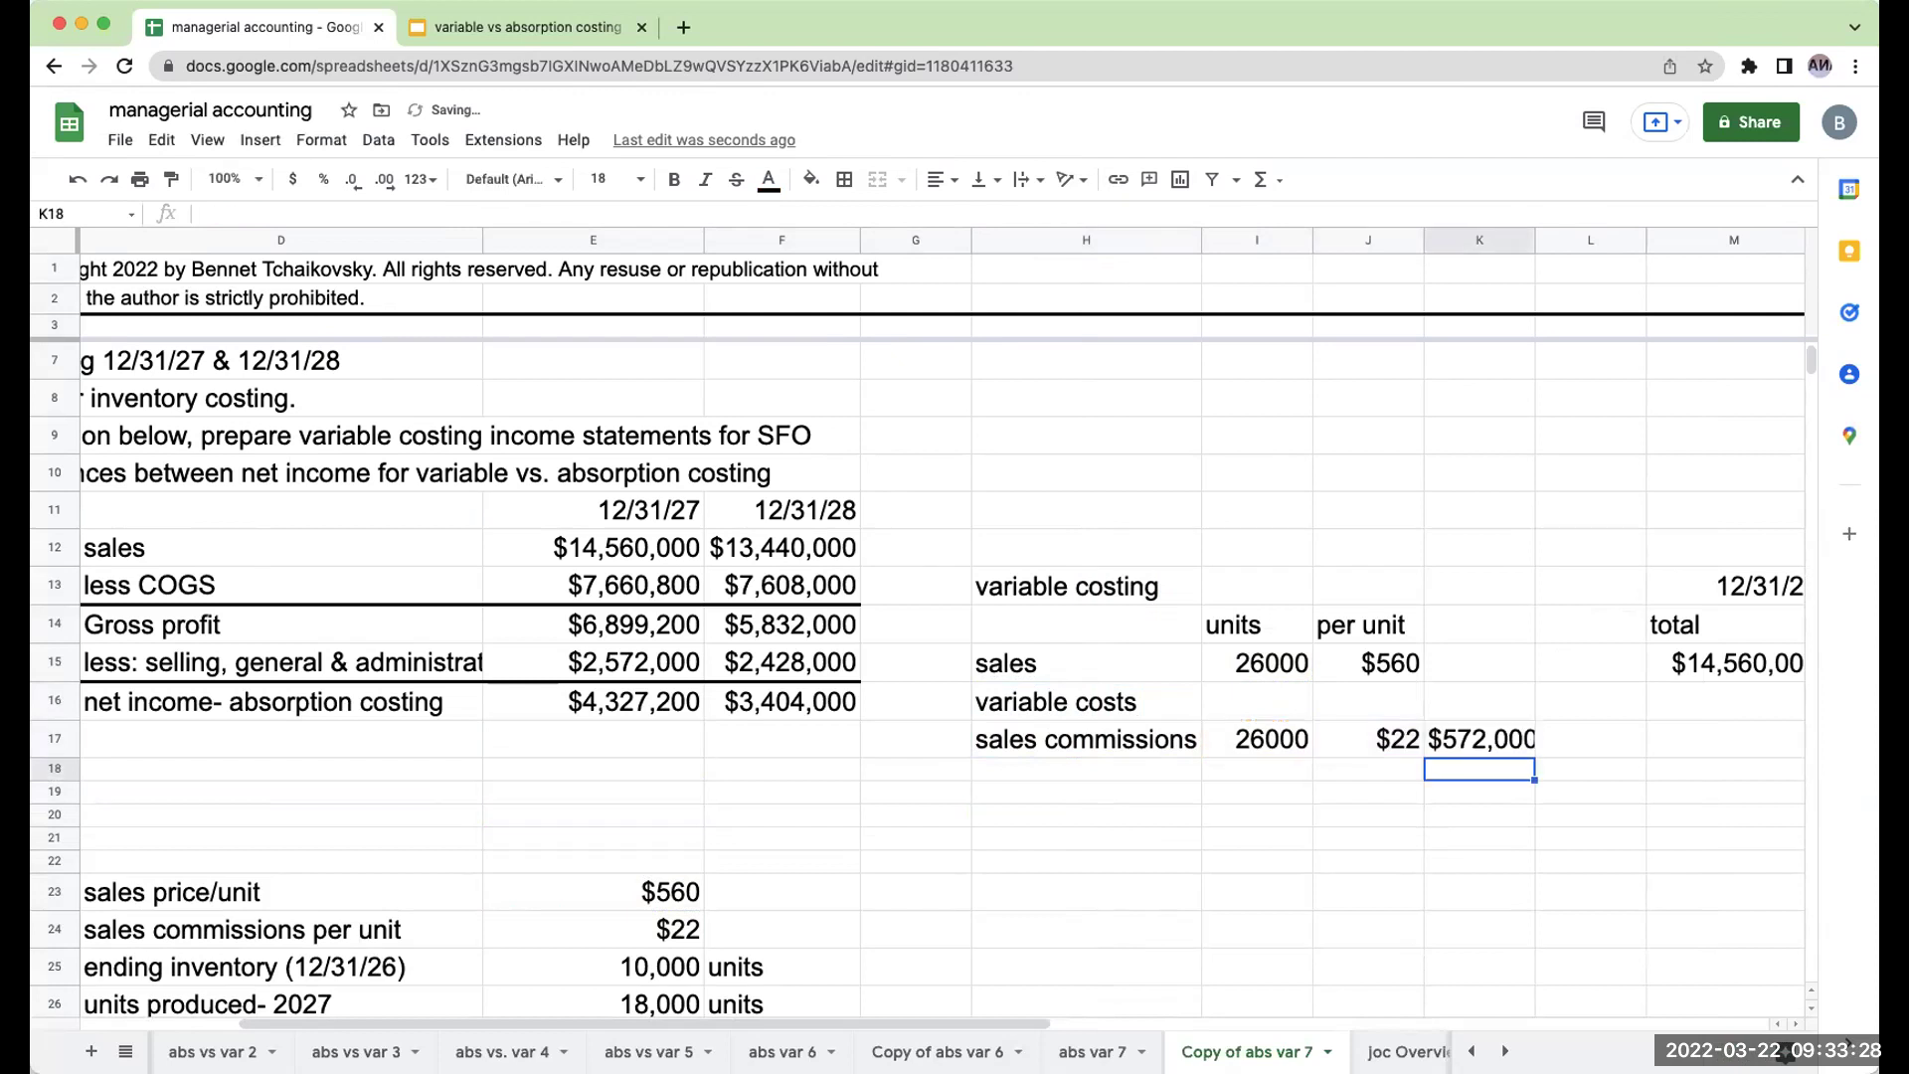
key(Up)
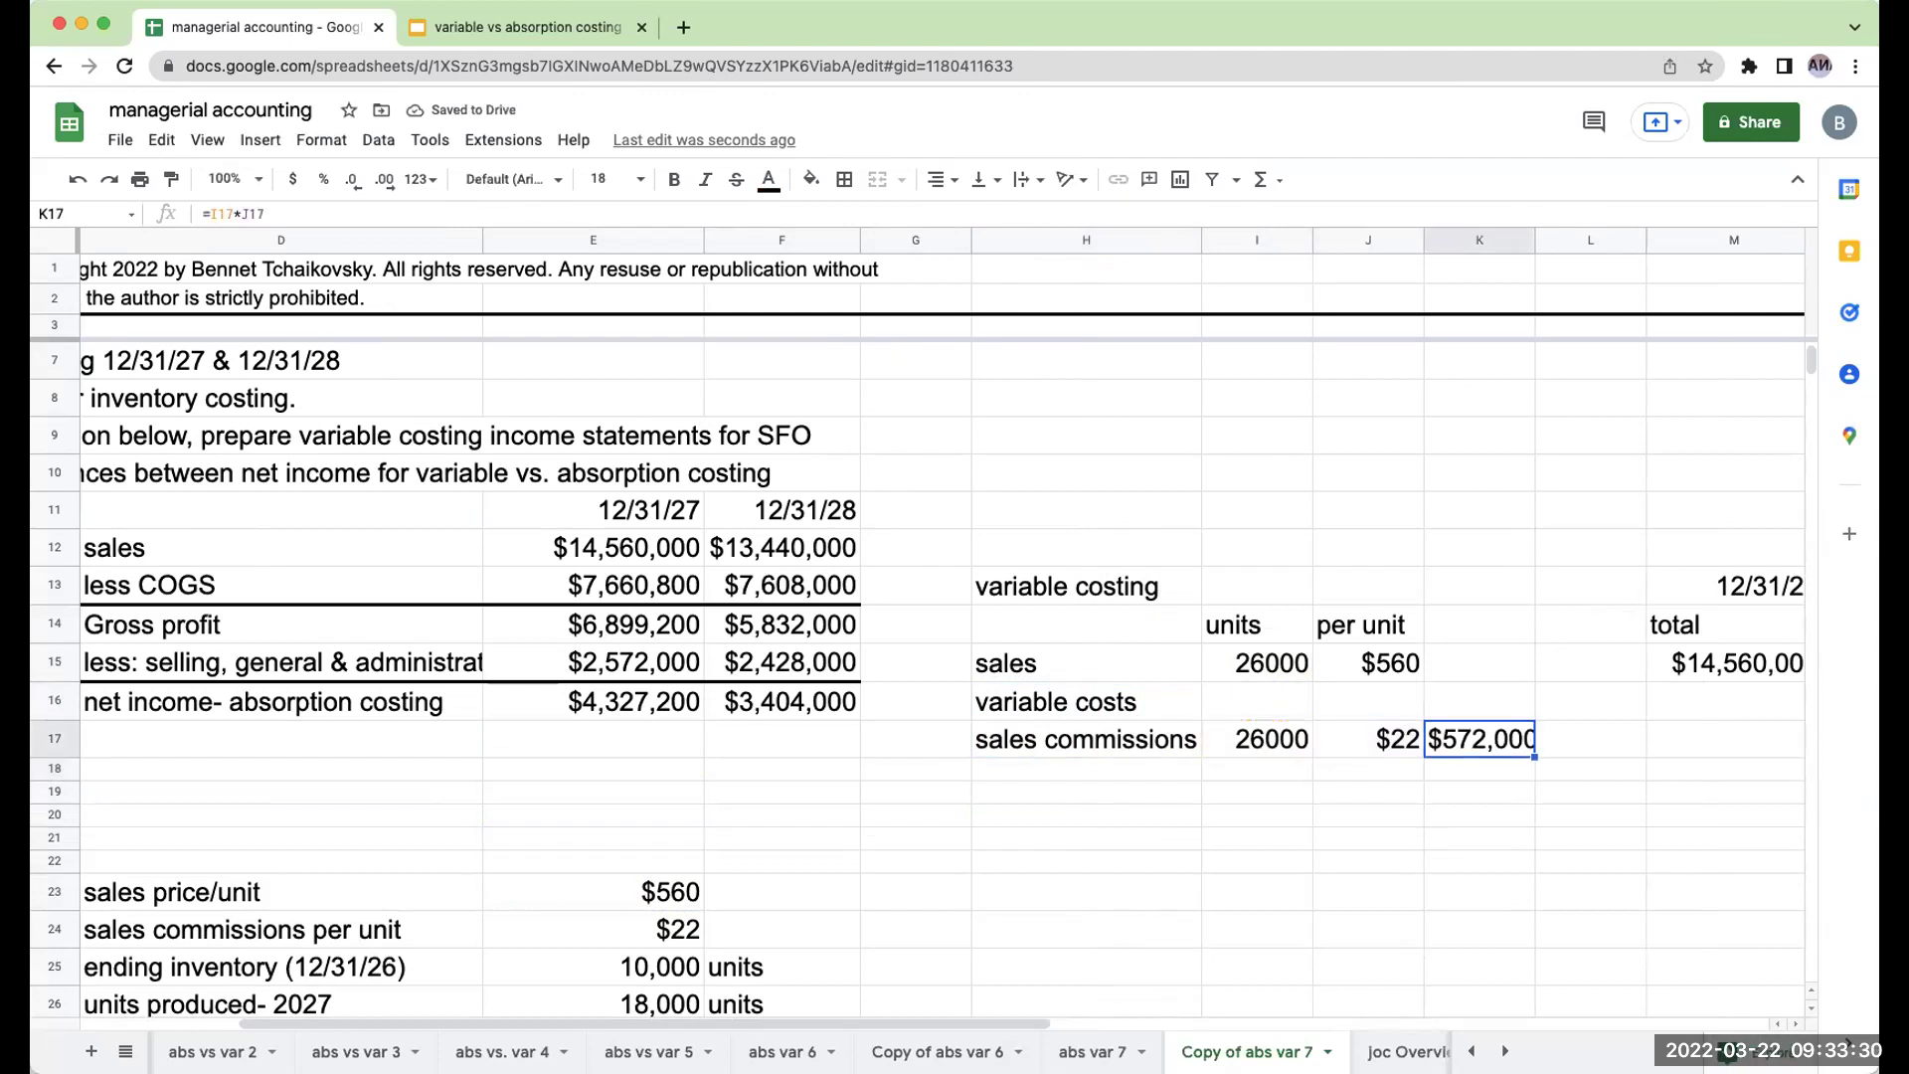
key(Left)
key(Left)
key(Left)
key(Down)
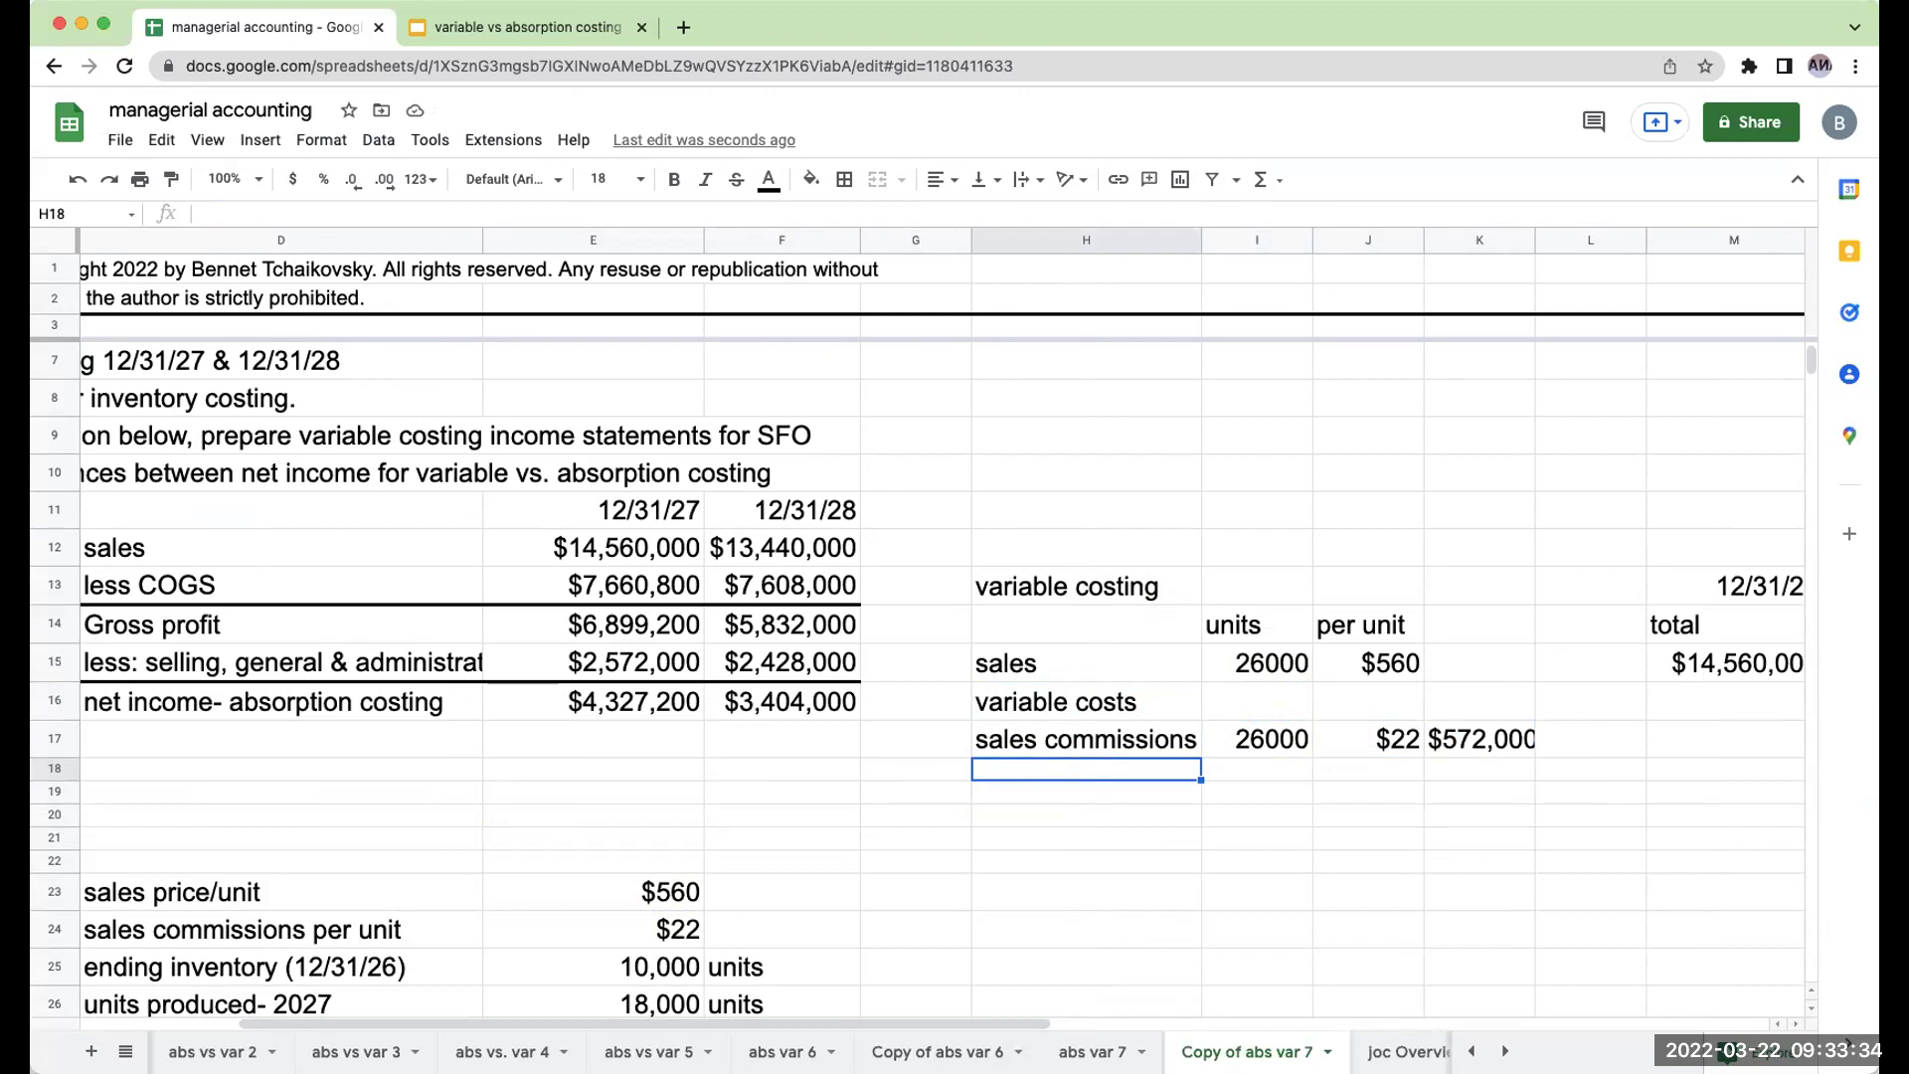
key(Up)
key(Up)
key(Right)
key(Up)
key(Left)
key(Down)
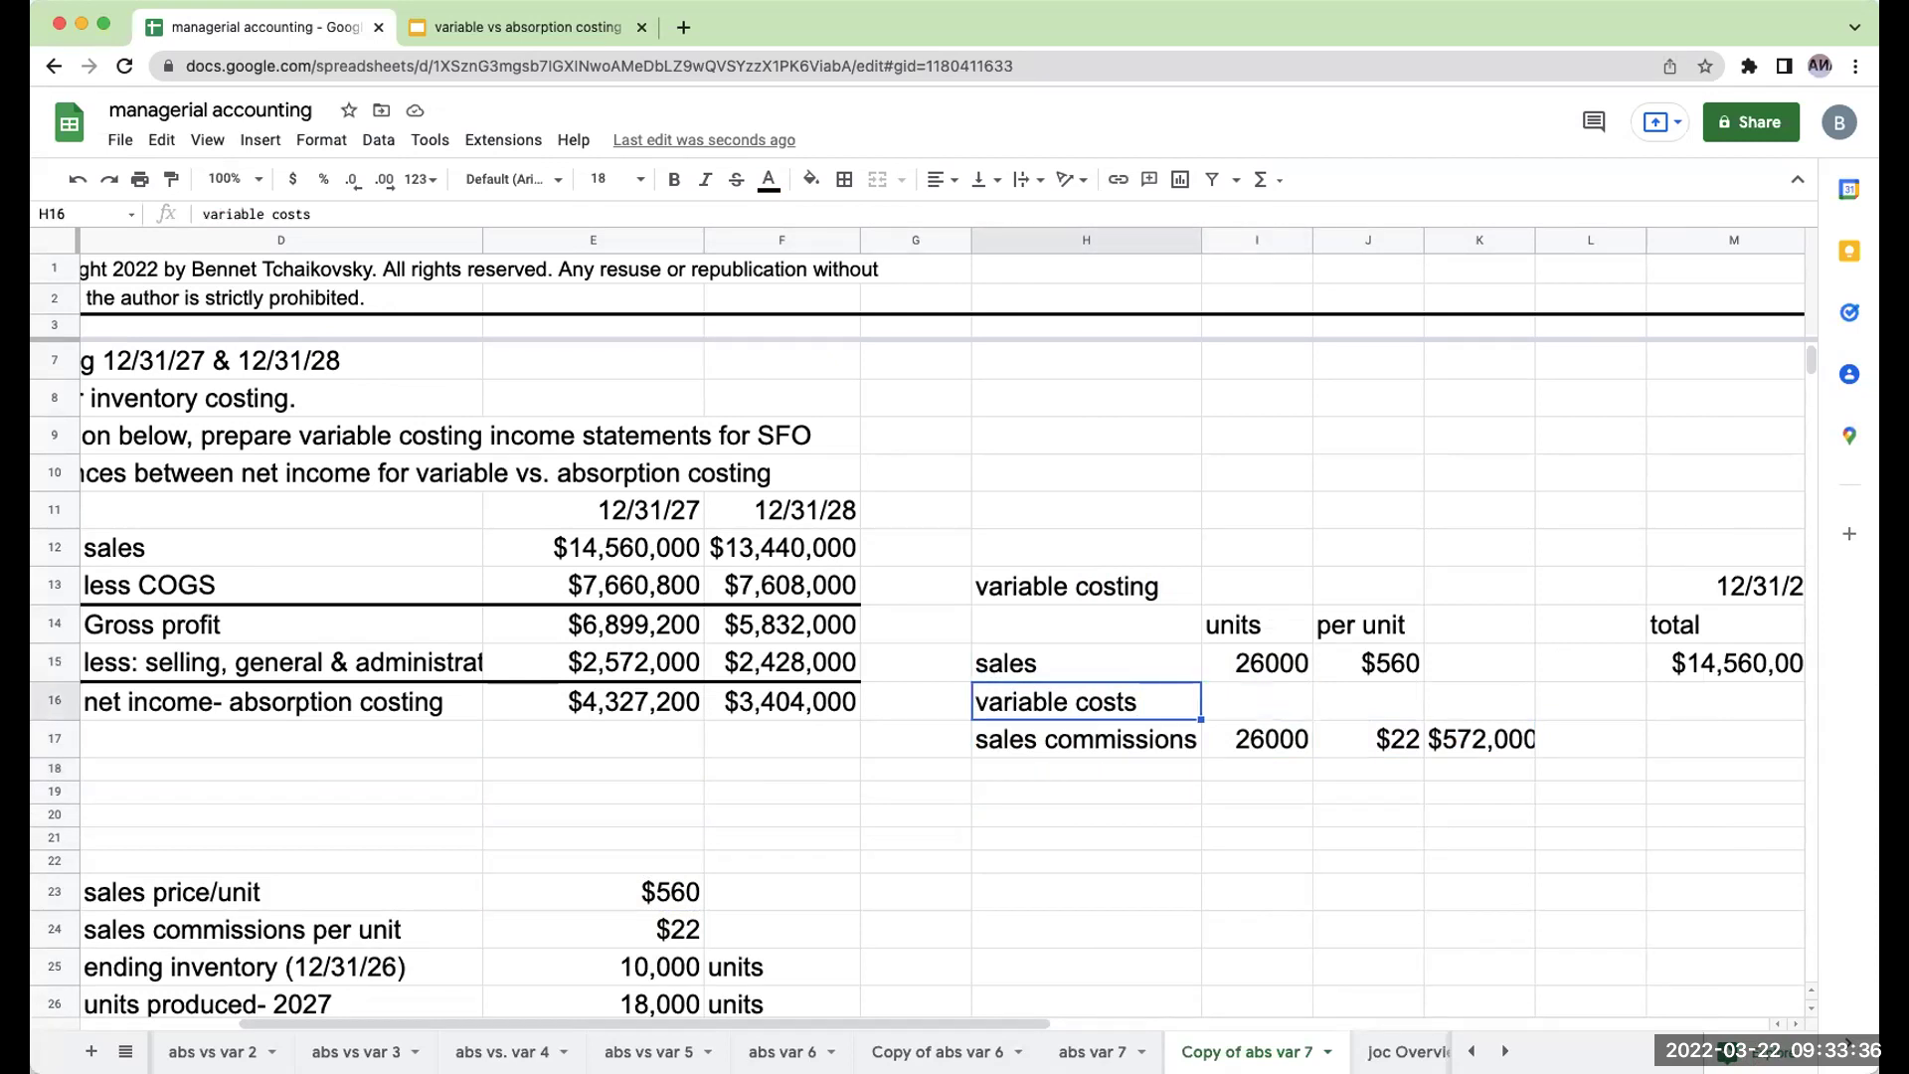
key(Right)
key(Down)
key(Up)
key(Up)
key(Down)
Review the LIFO inventory costing note and the given units produced in 2027.
key(Down)
key(Left)
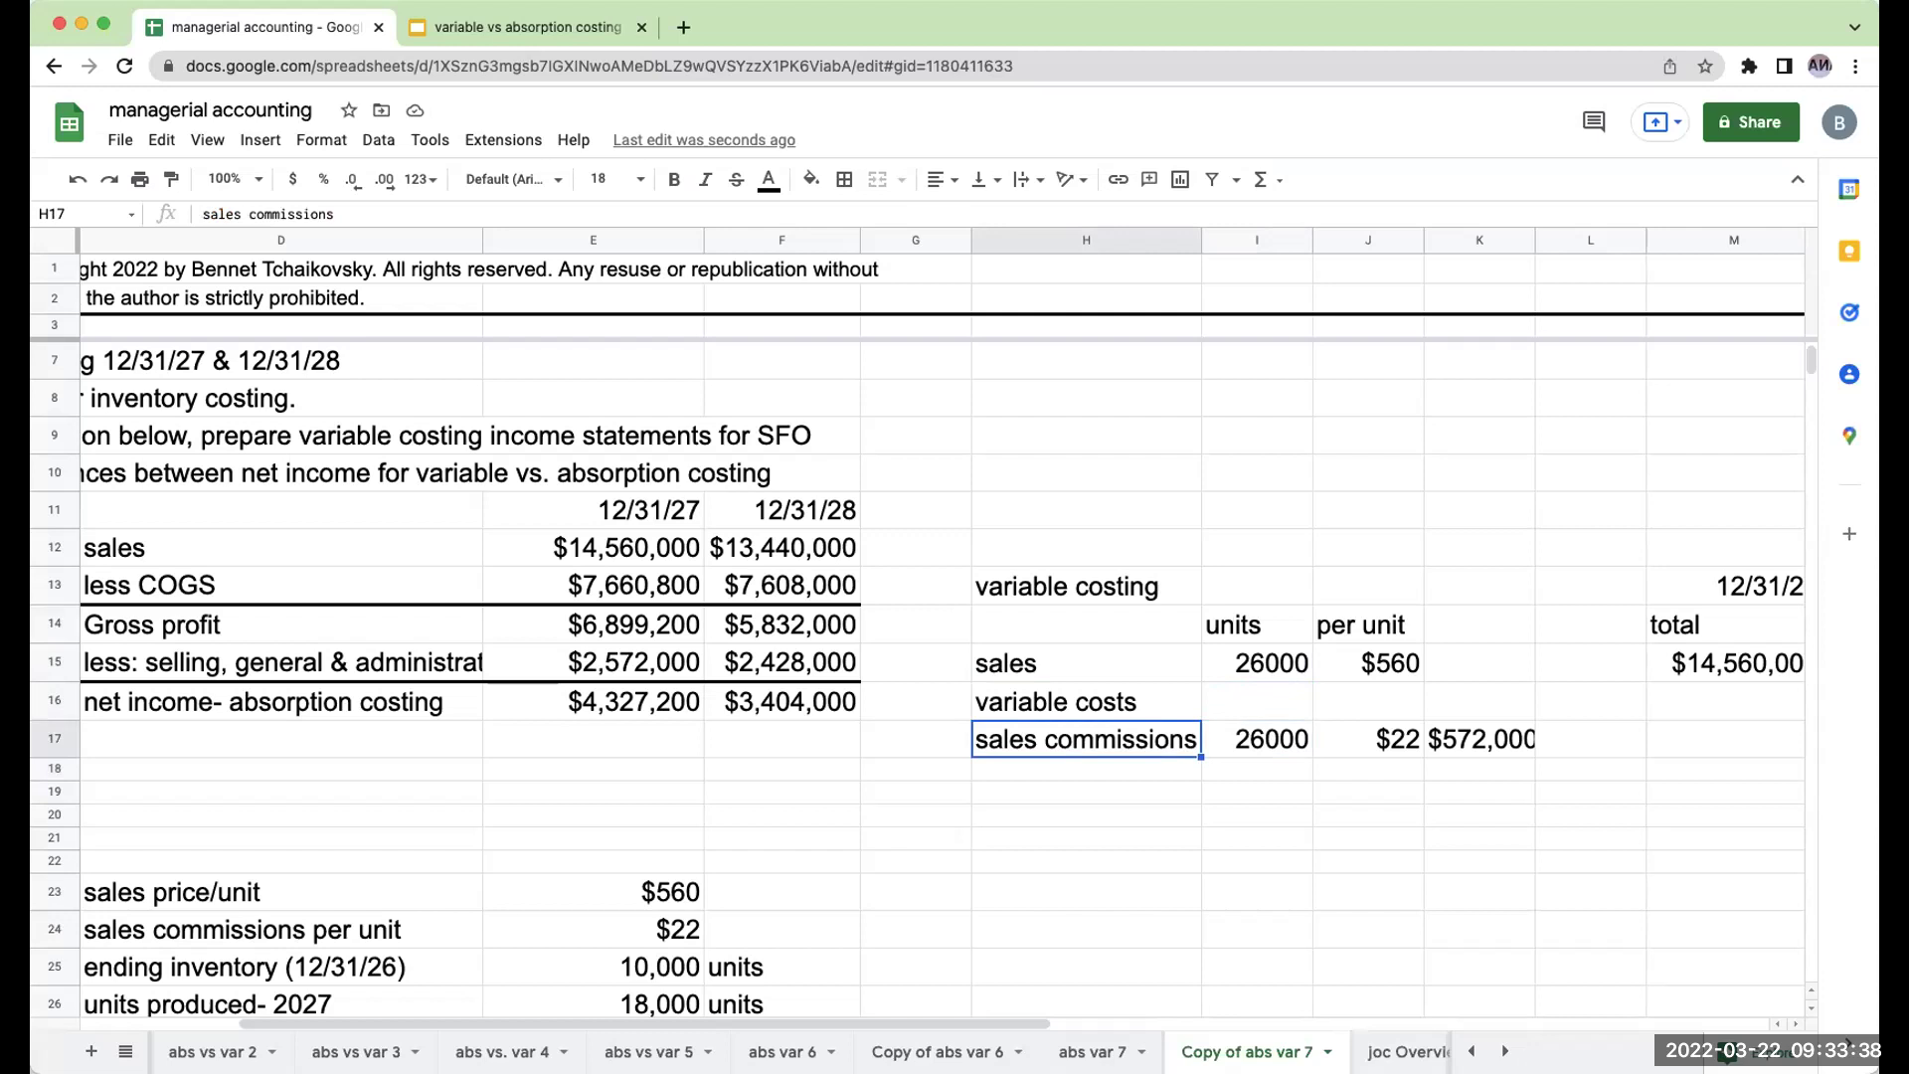
key(Left)
key(Left)
key(Left)
key(Left)
key(Left)
key(Left)
key(Right)
key(Right)
key(Right)
key(Down)
key(Down)
key(Down)
key(Down)
key(Down)
key(Down)
key(Down)
key(Down)
key(Down)
key(Down)
key(Down)
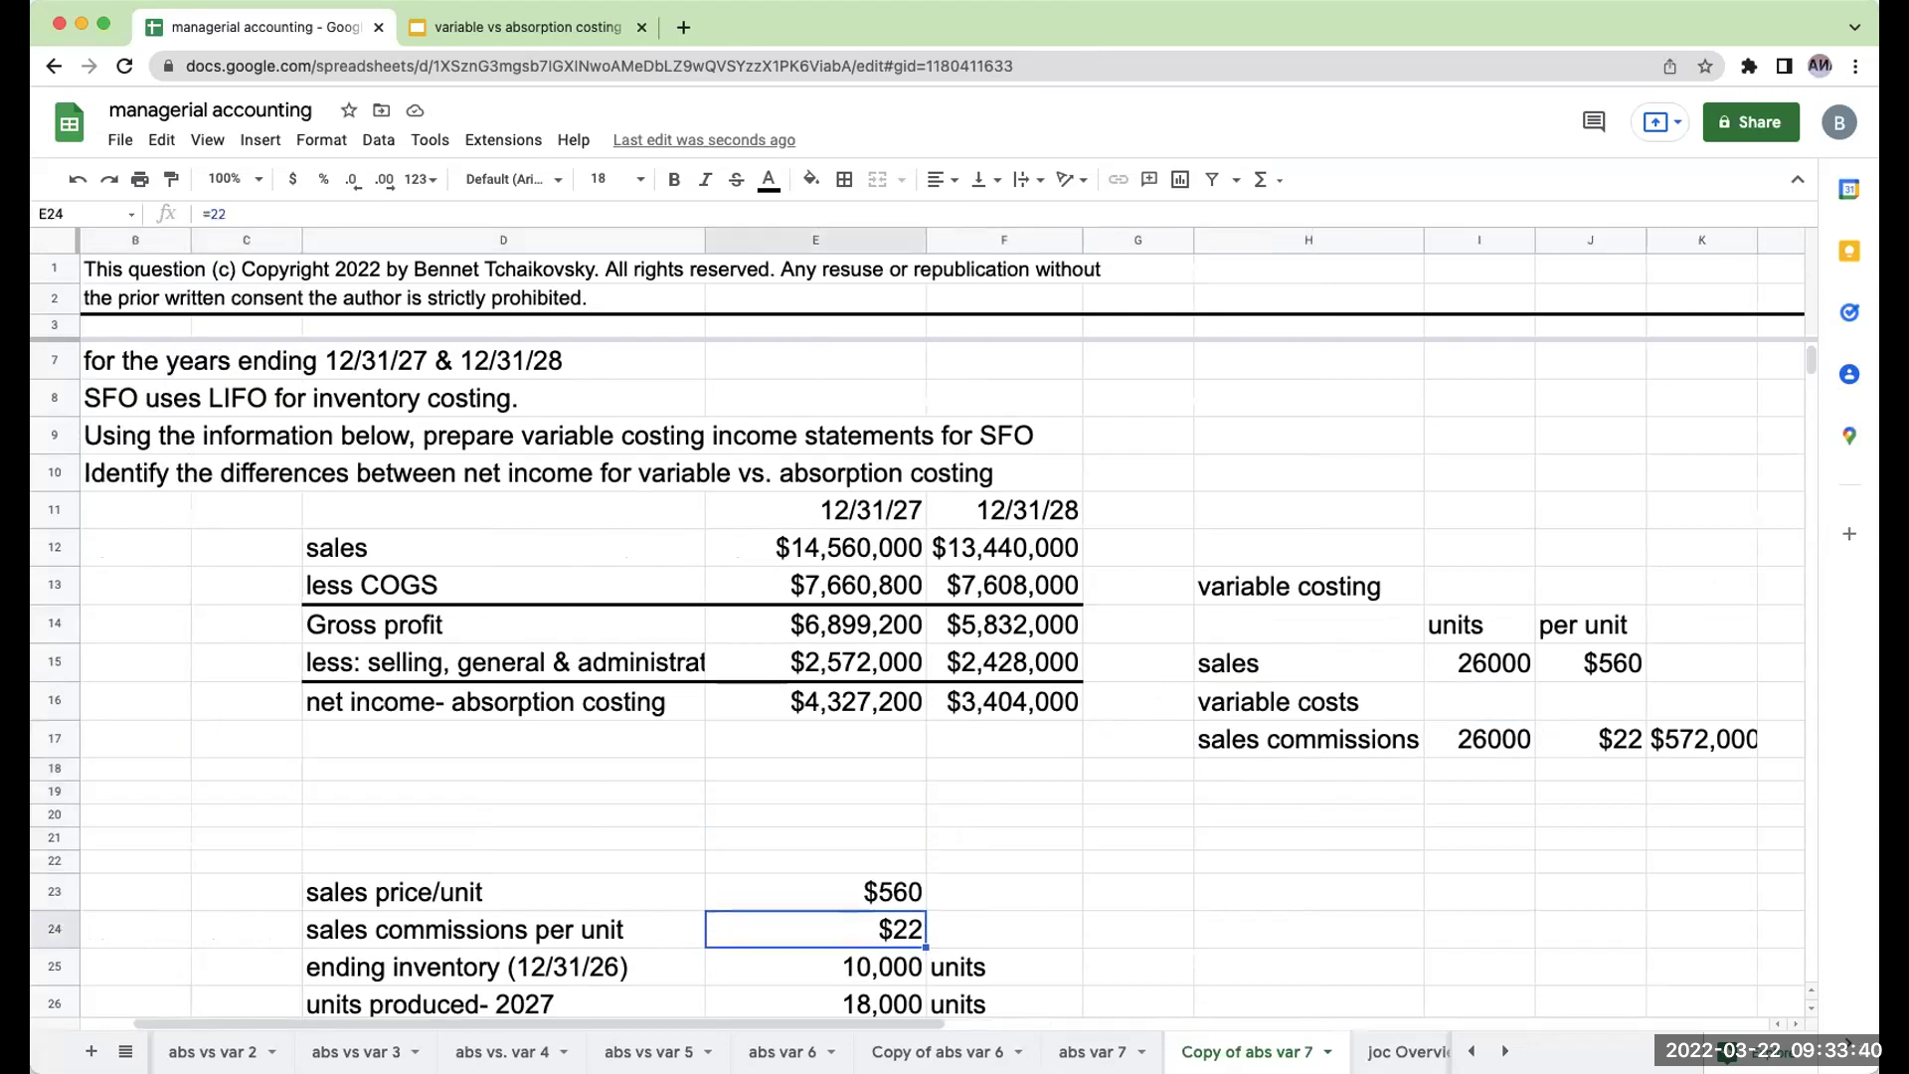
key(Up)
key(Up)
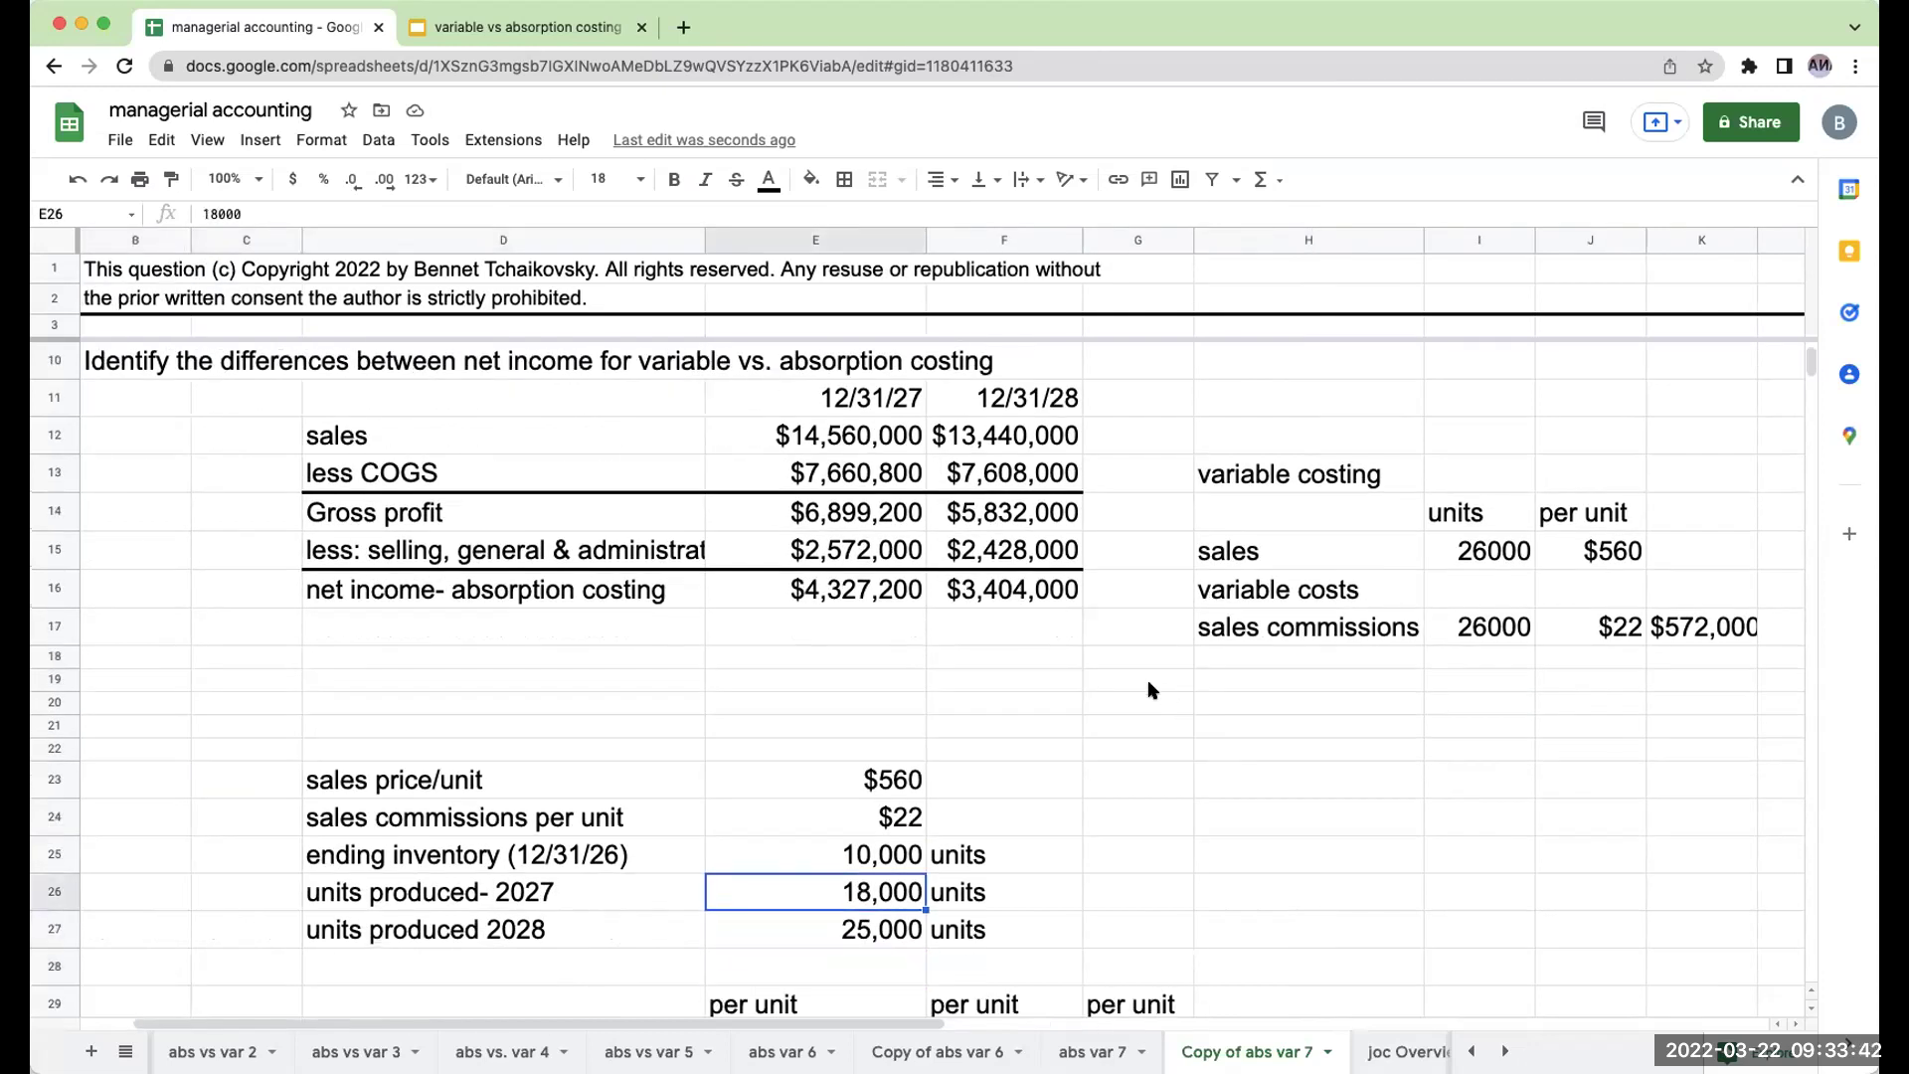
scroll(798, 666, up, 2)
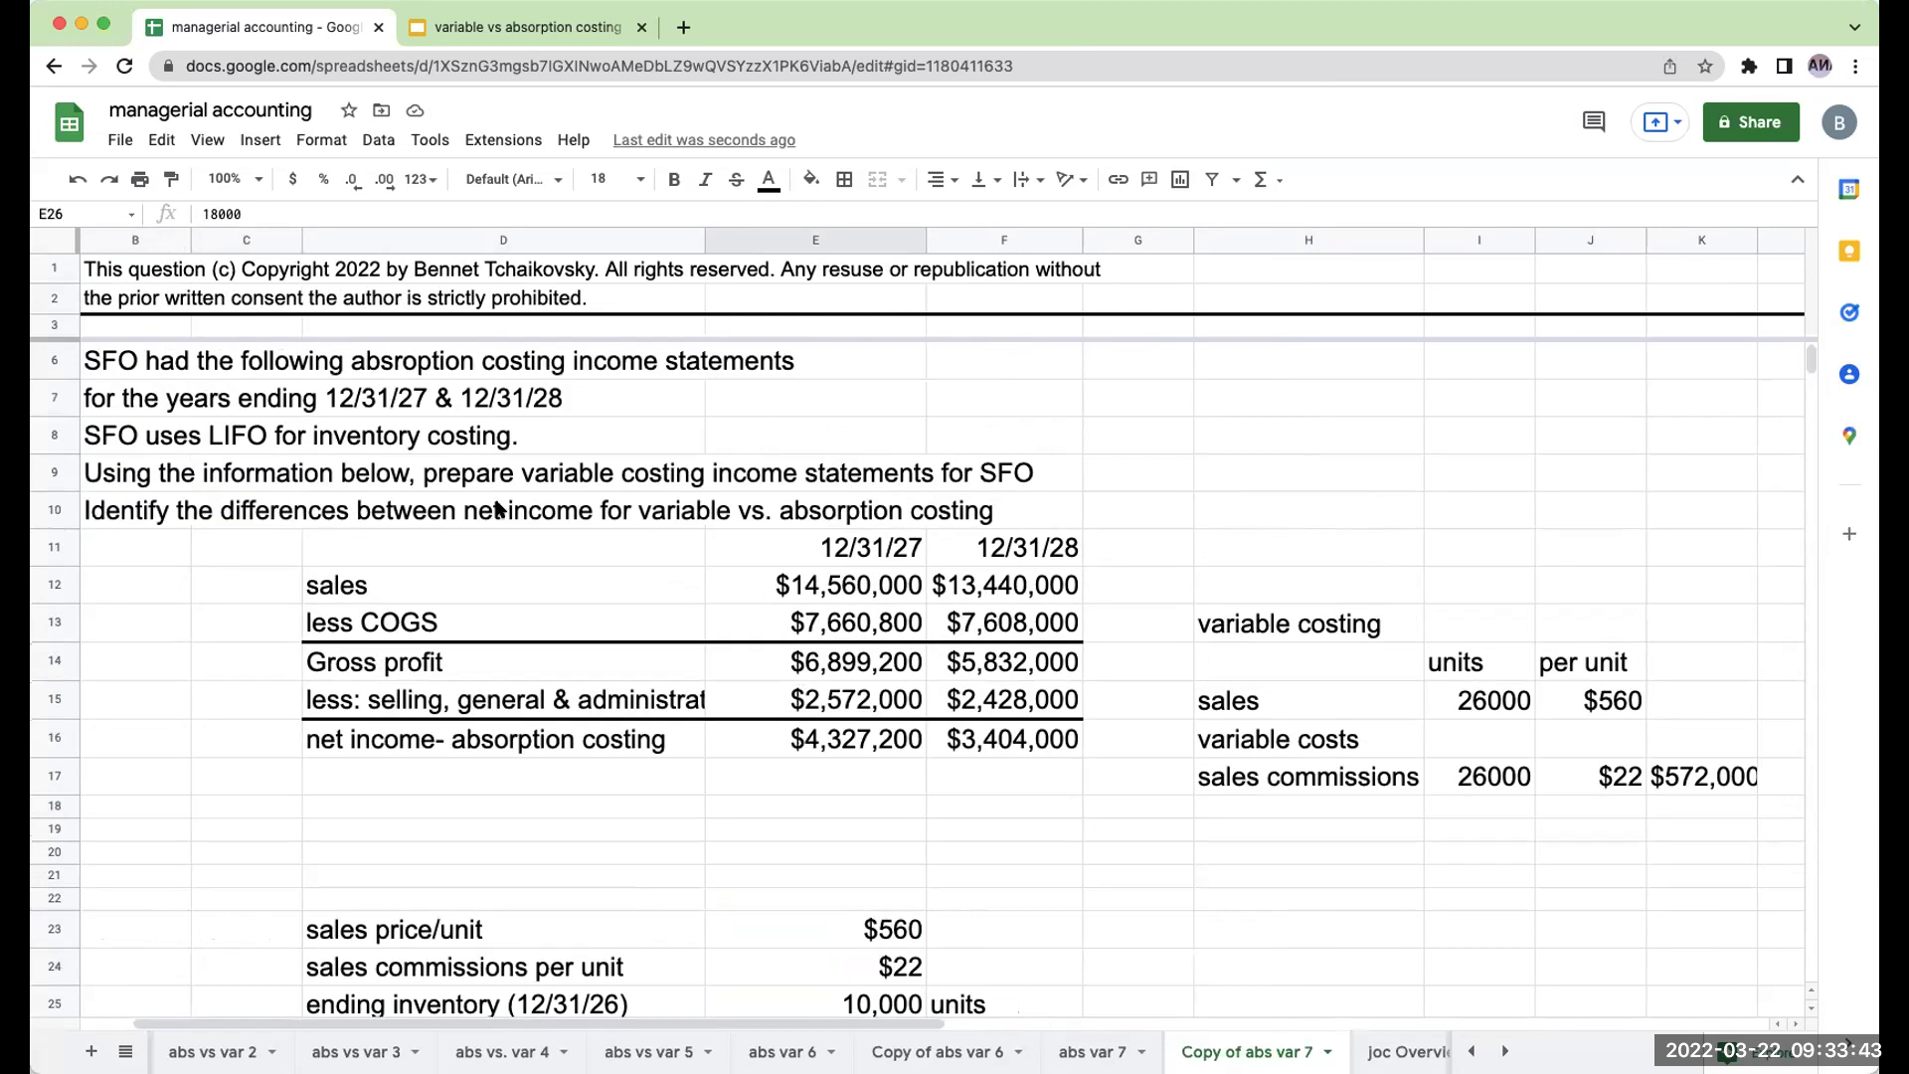
click(283, 440)
scroll(1282, 857, down, 2)
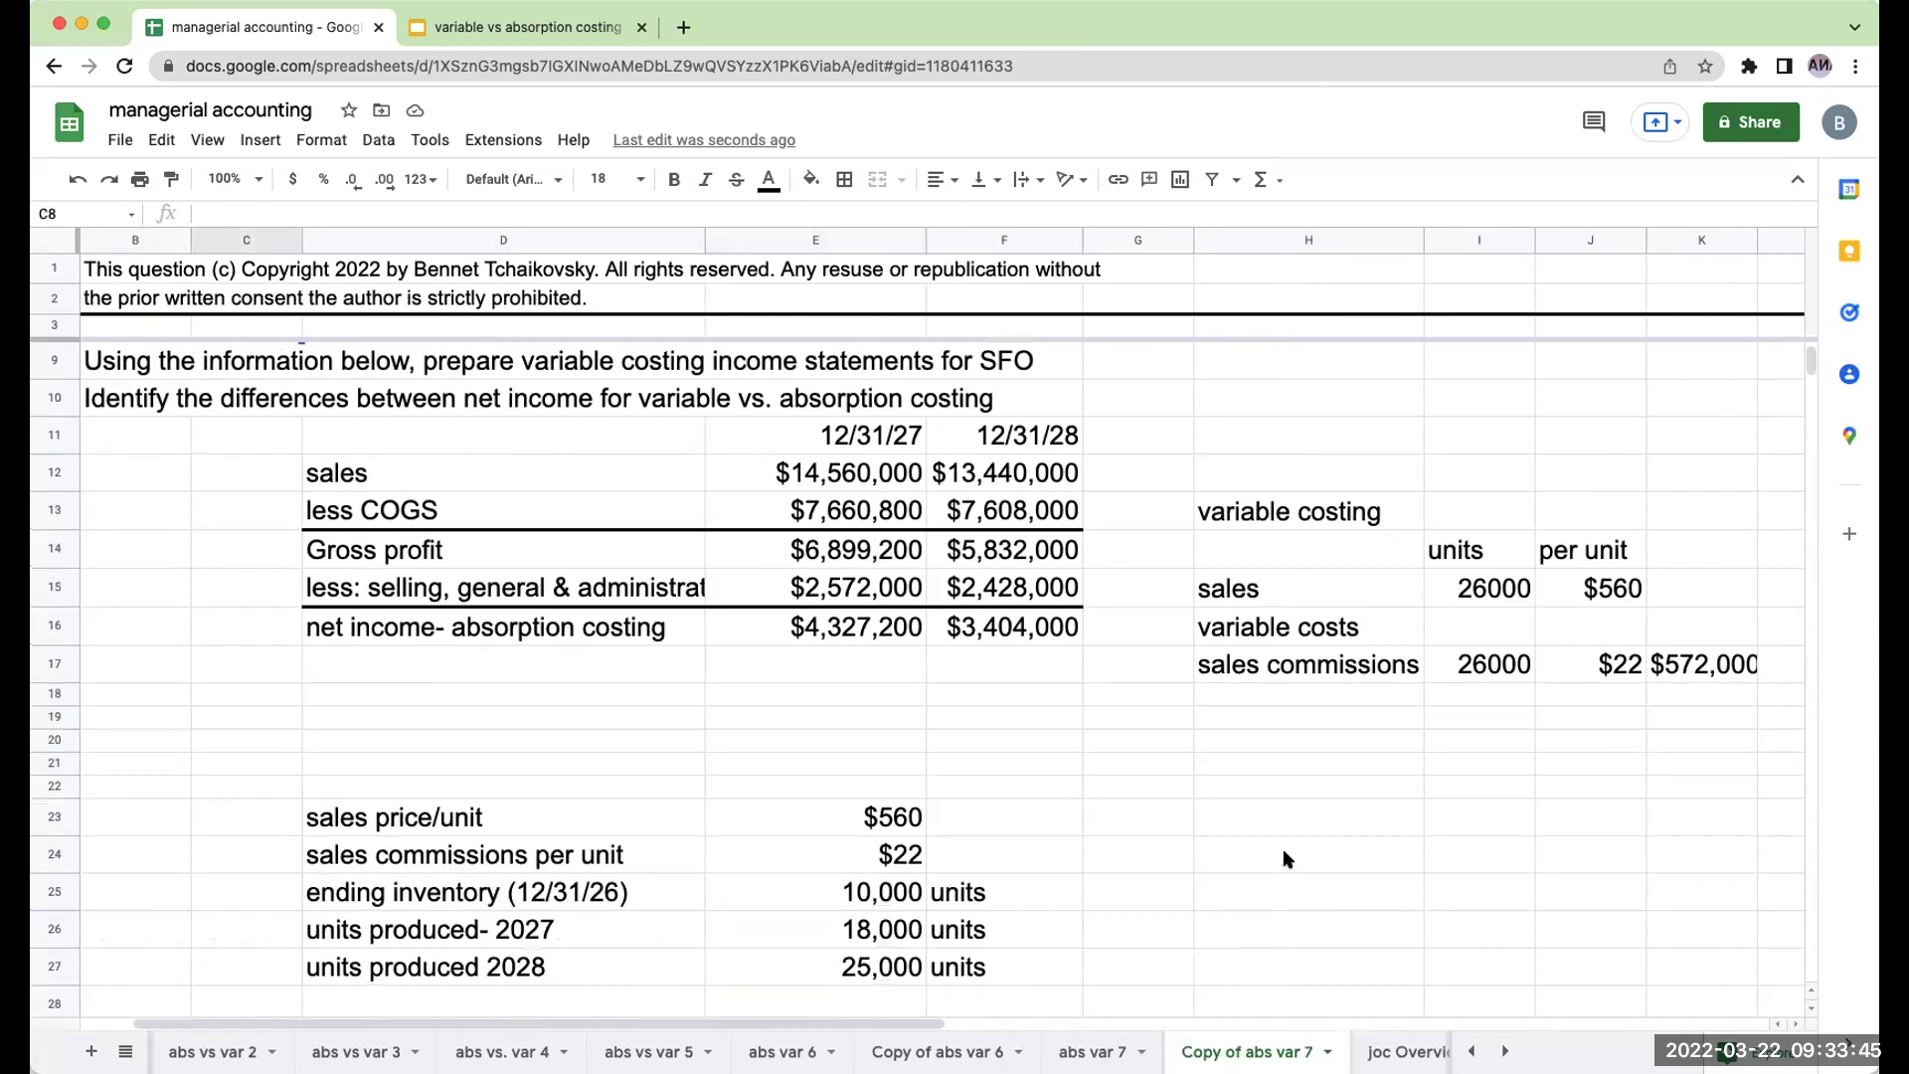
click(898, 930)
Add the row label "cy- prod" in H18 below sales commissions and enter 18000 units in I18.
click(1258, 702)
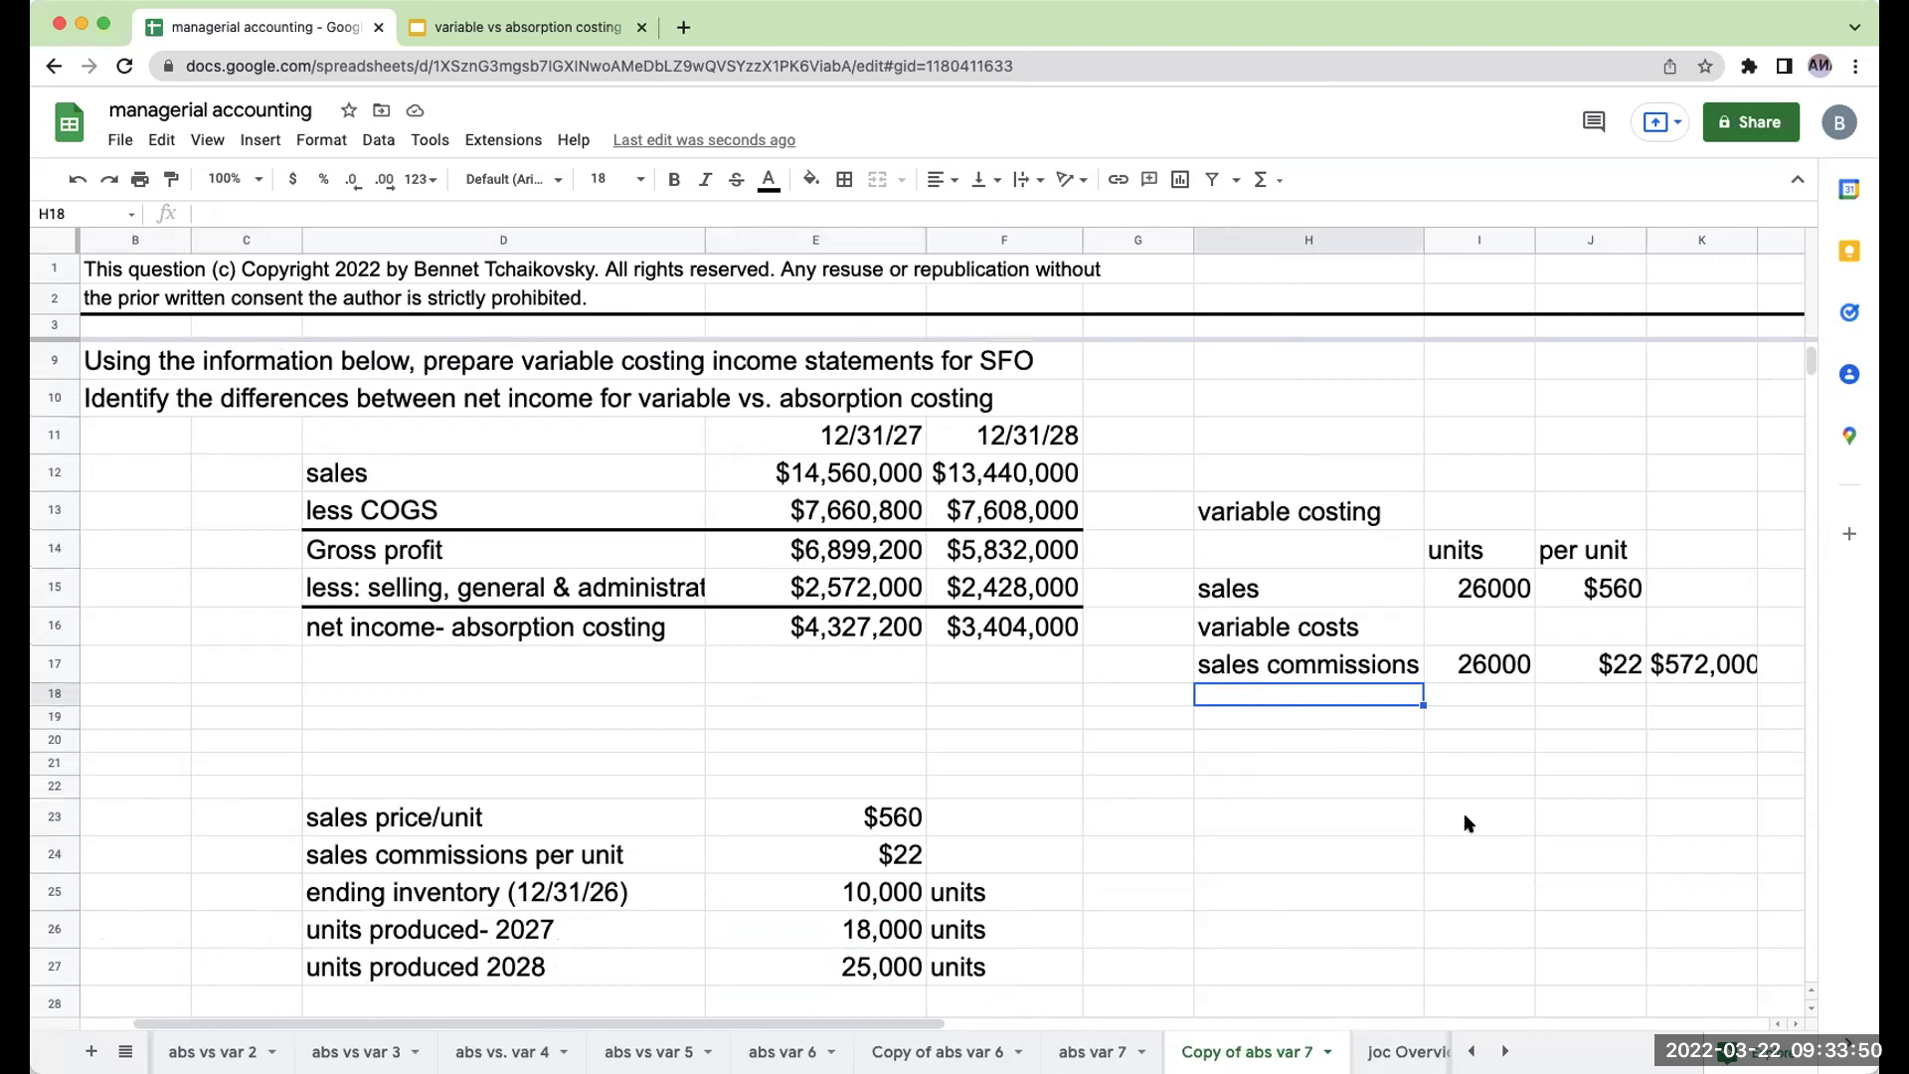
text(cy- prod)
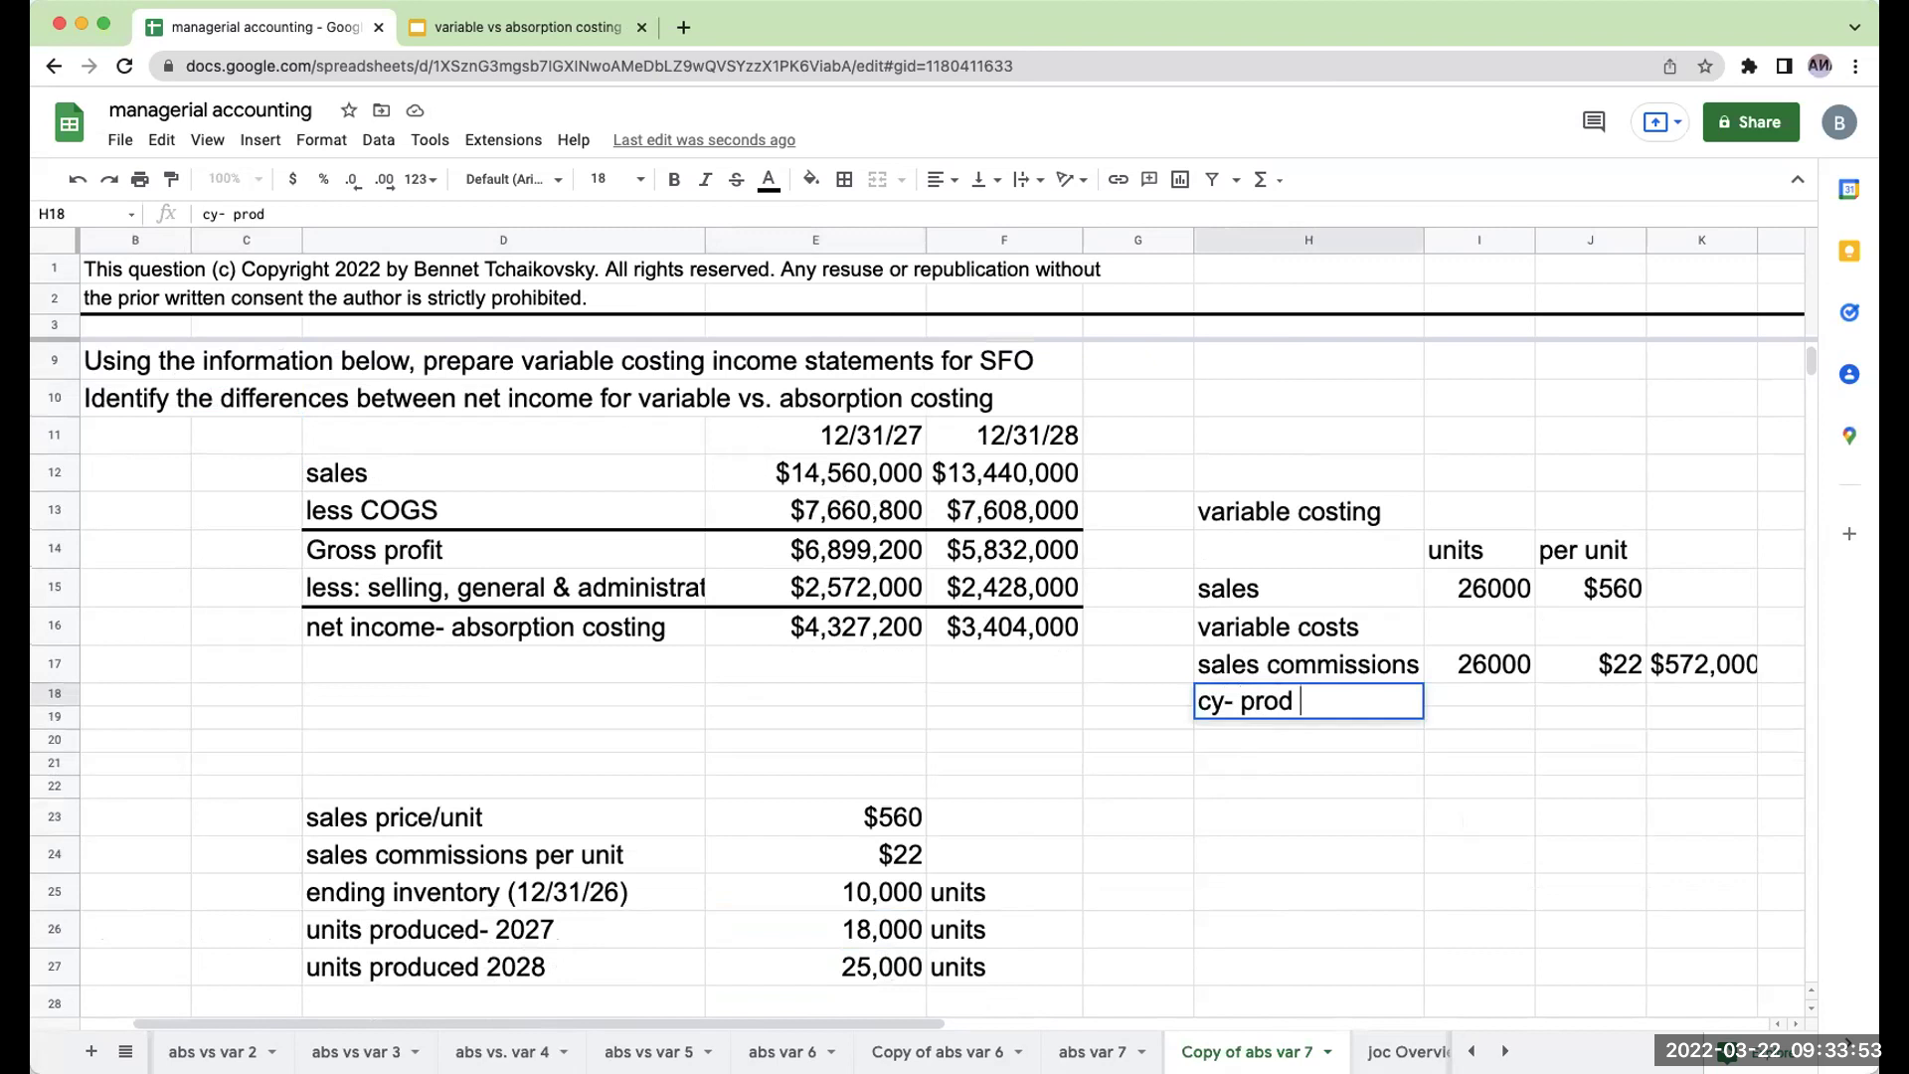
key(Tab)
text(18000)
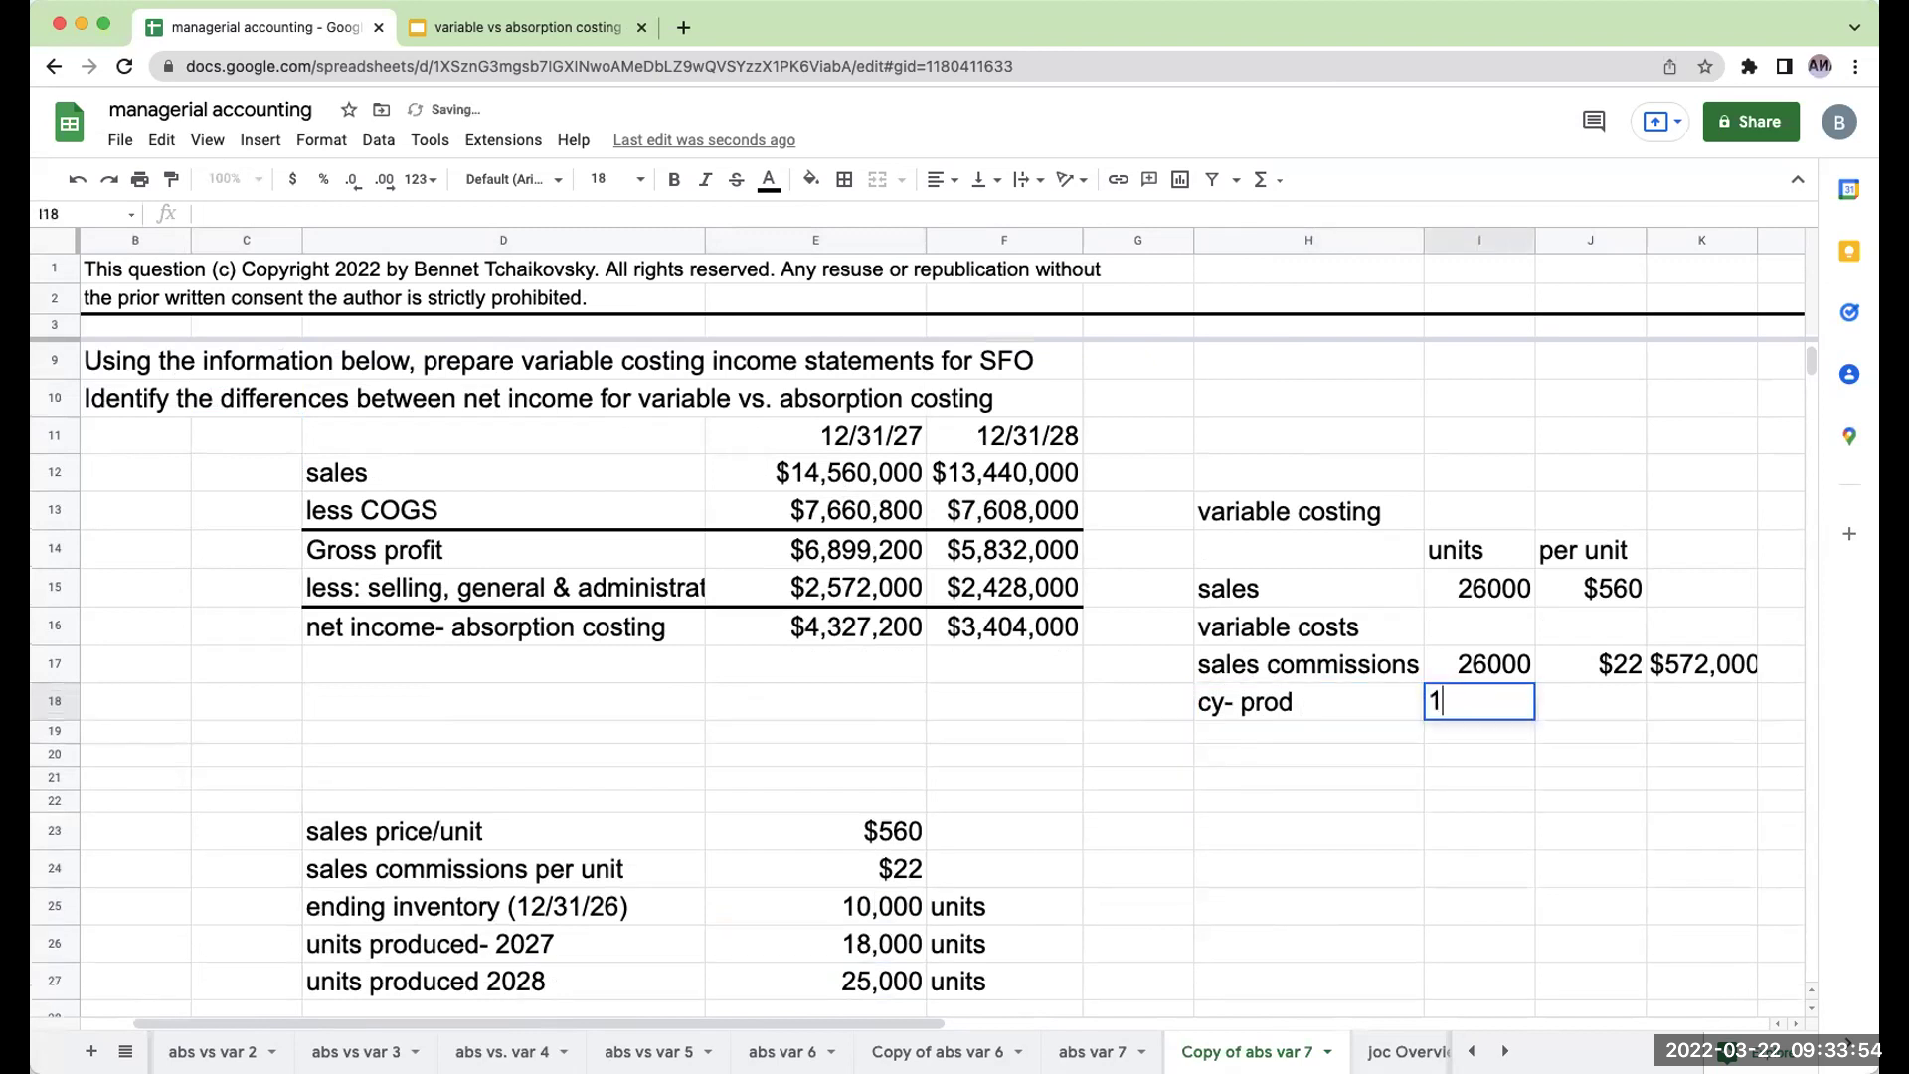
key(Return)
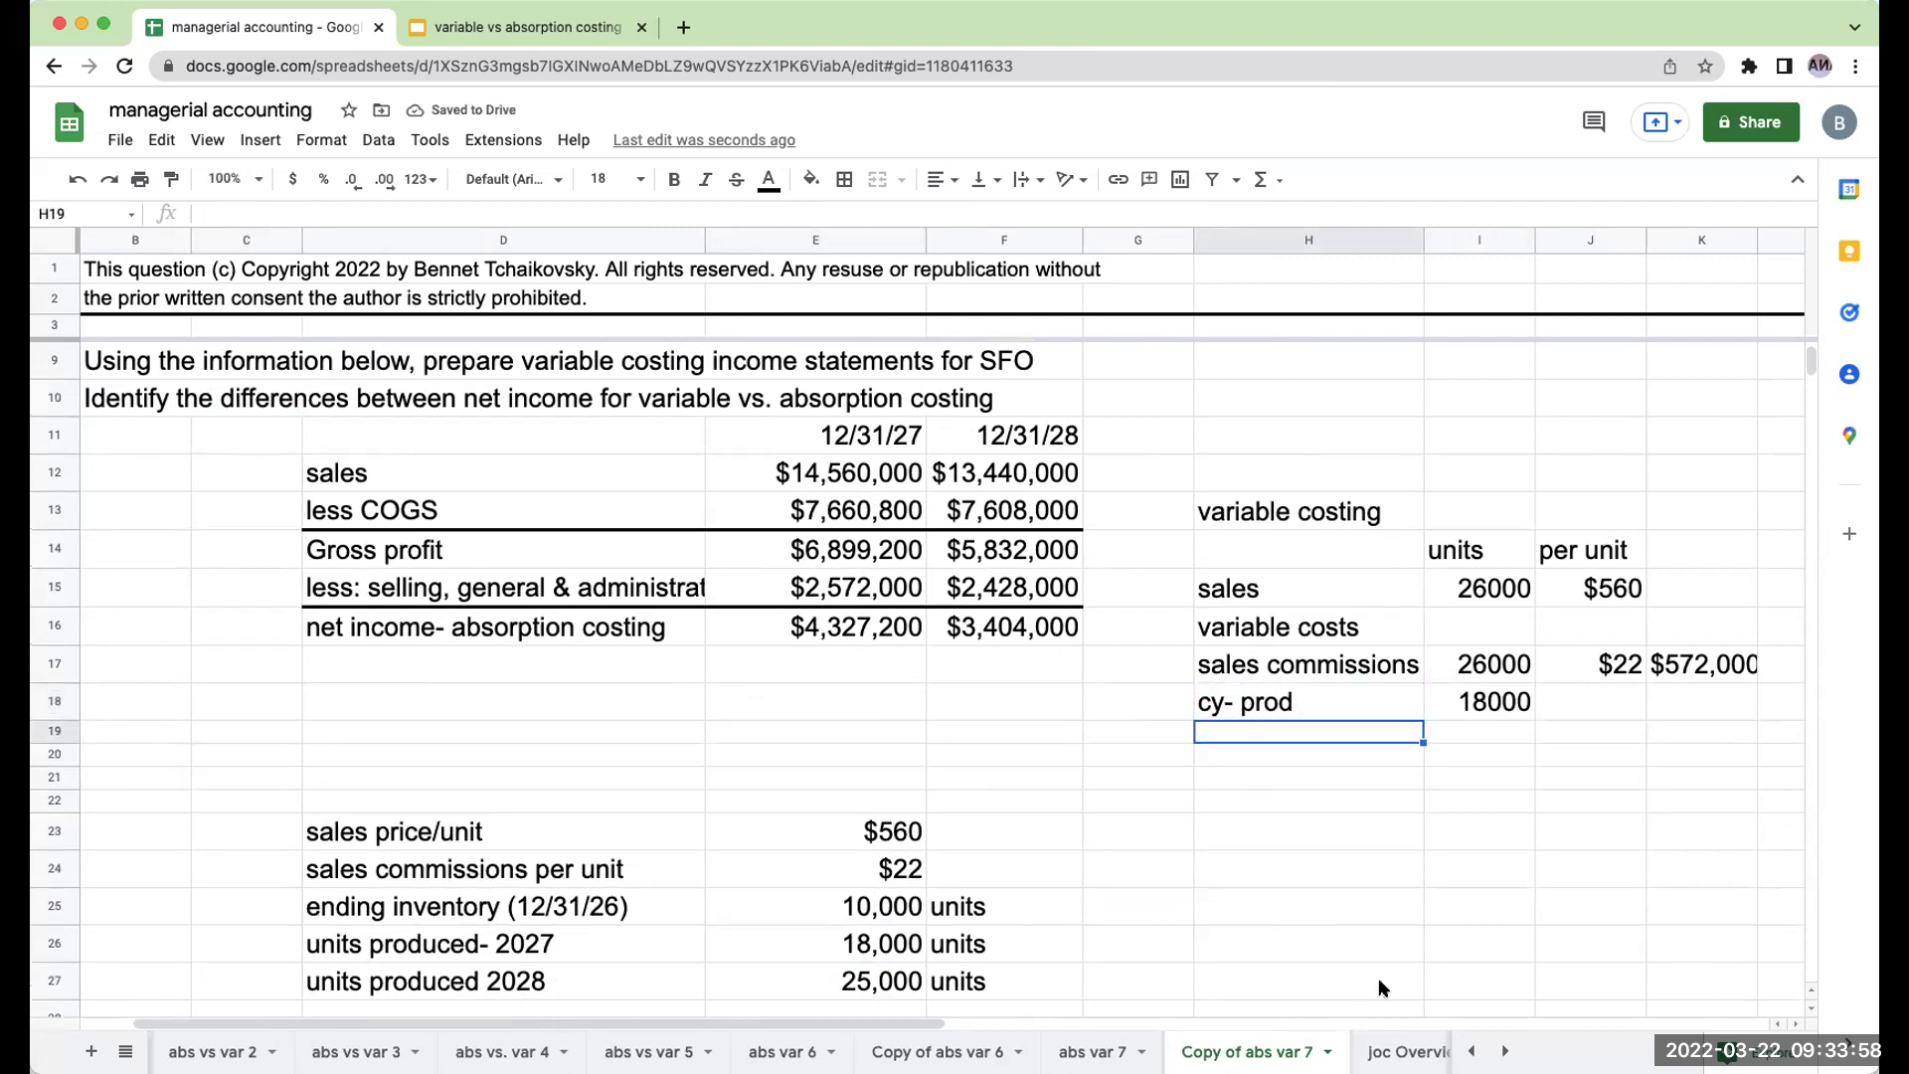
click(875, 902)
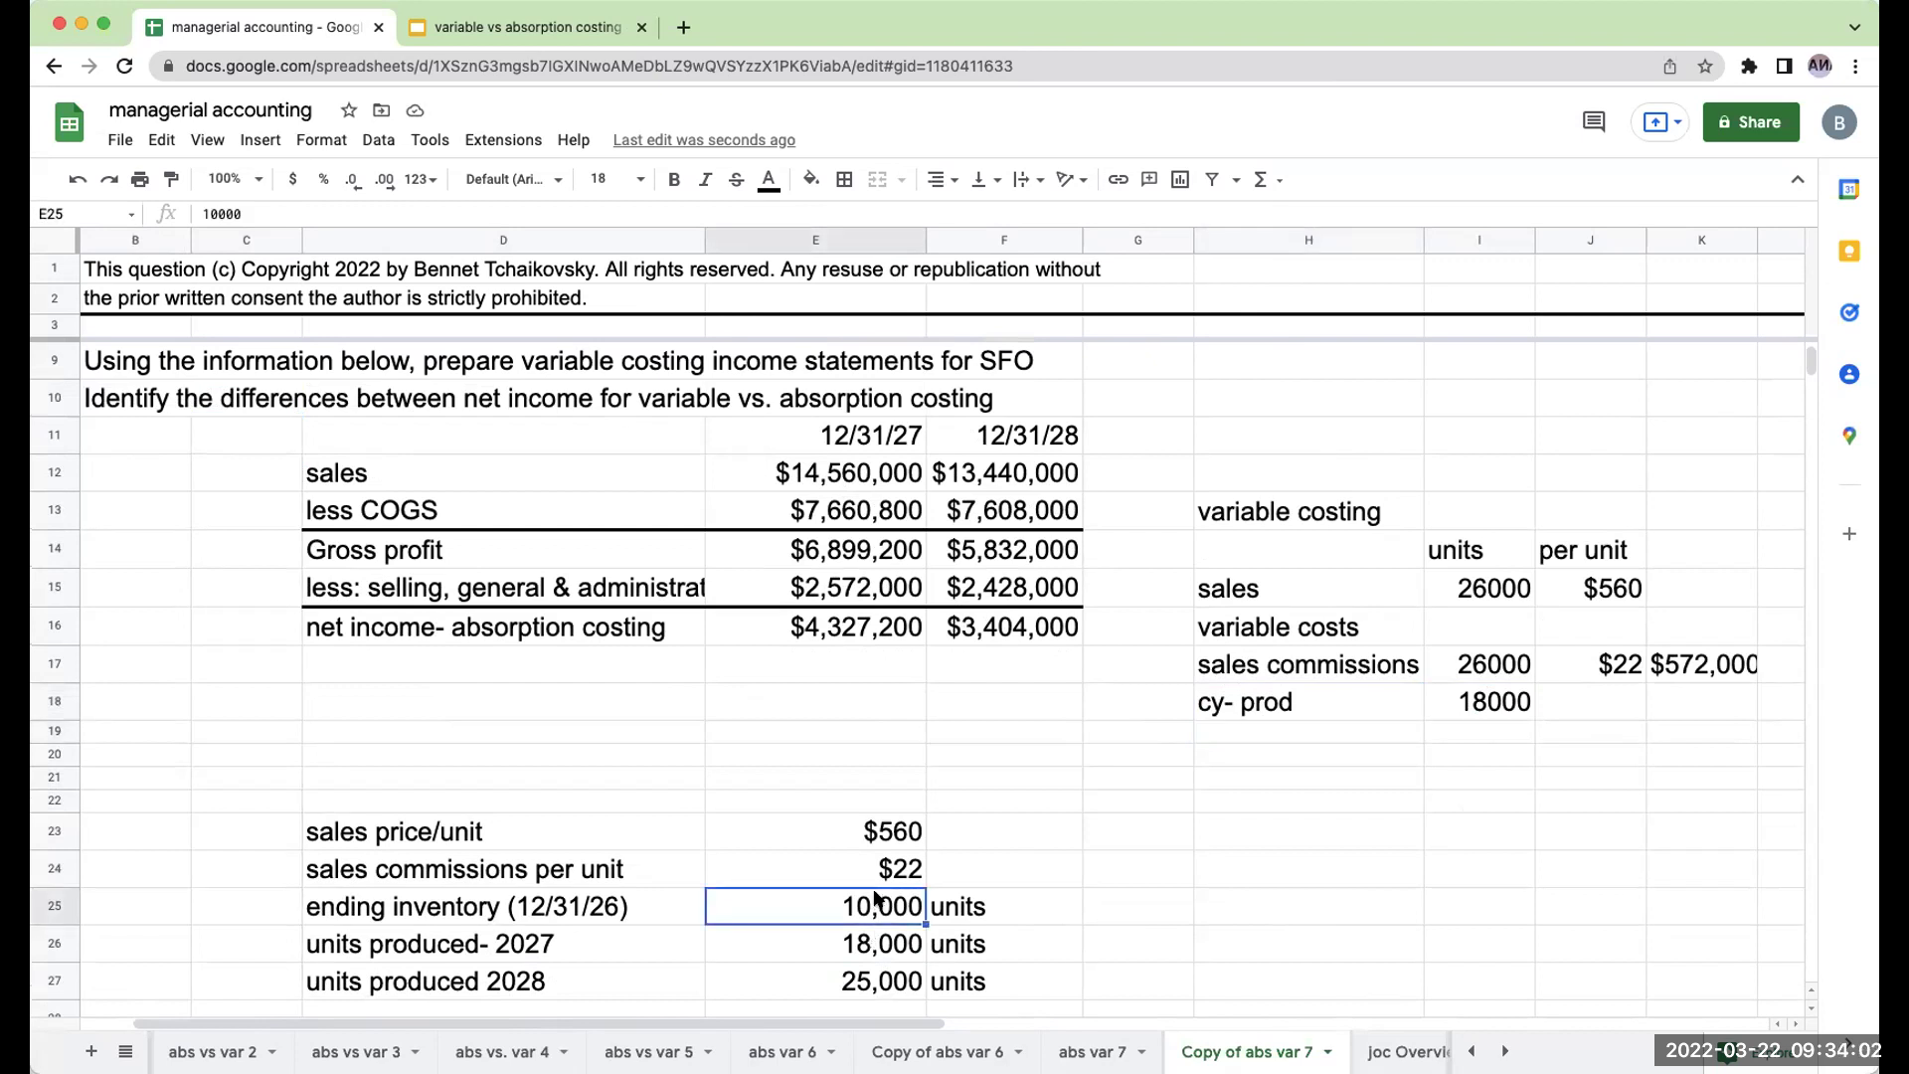
click(873, 943)
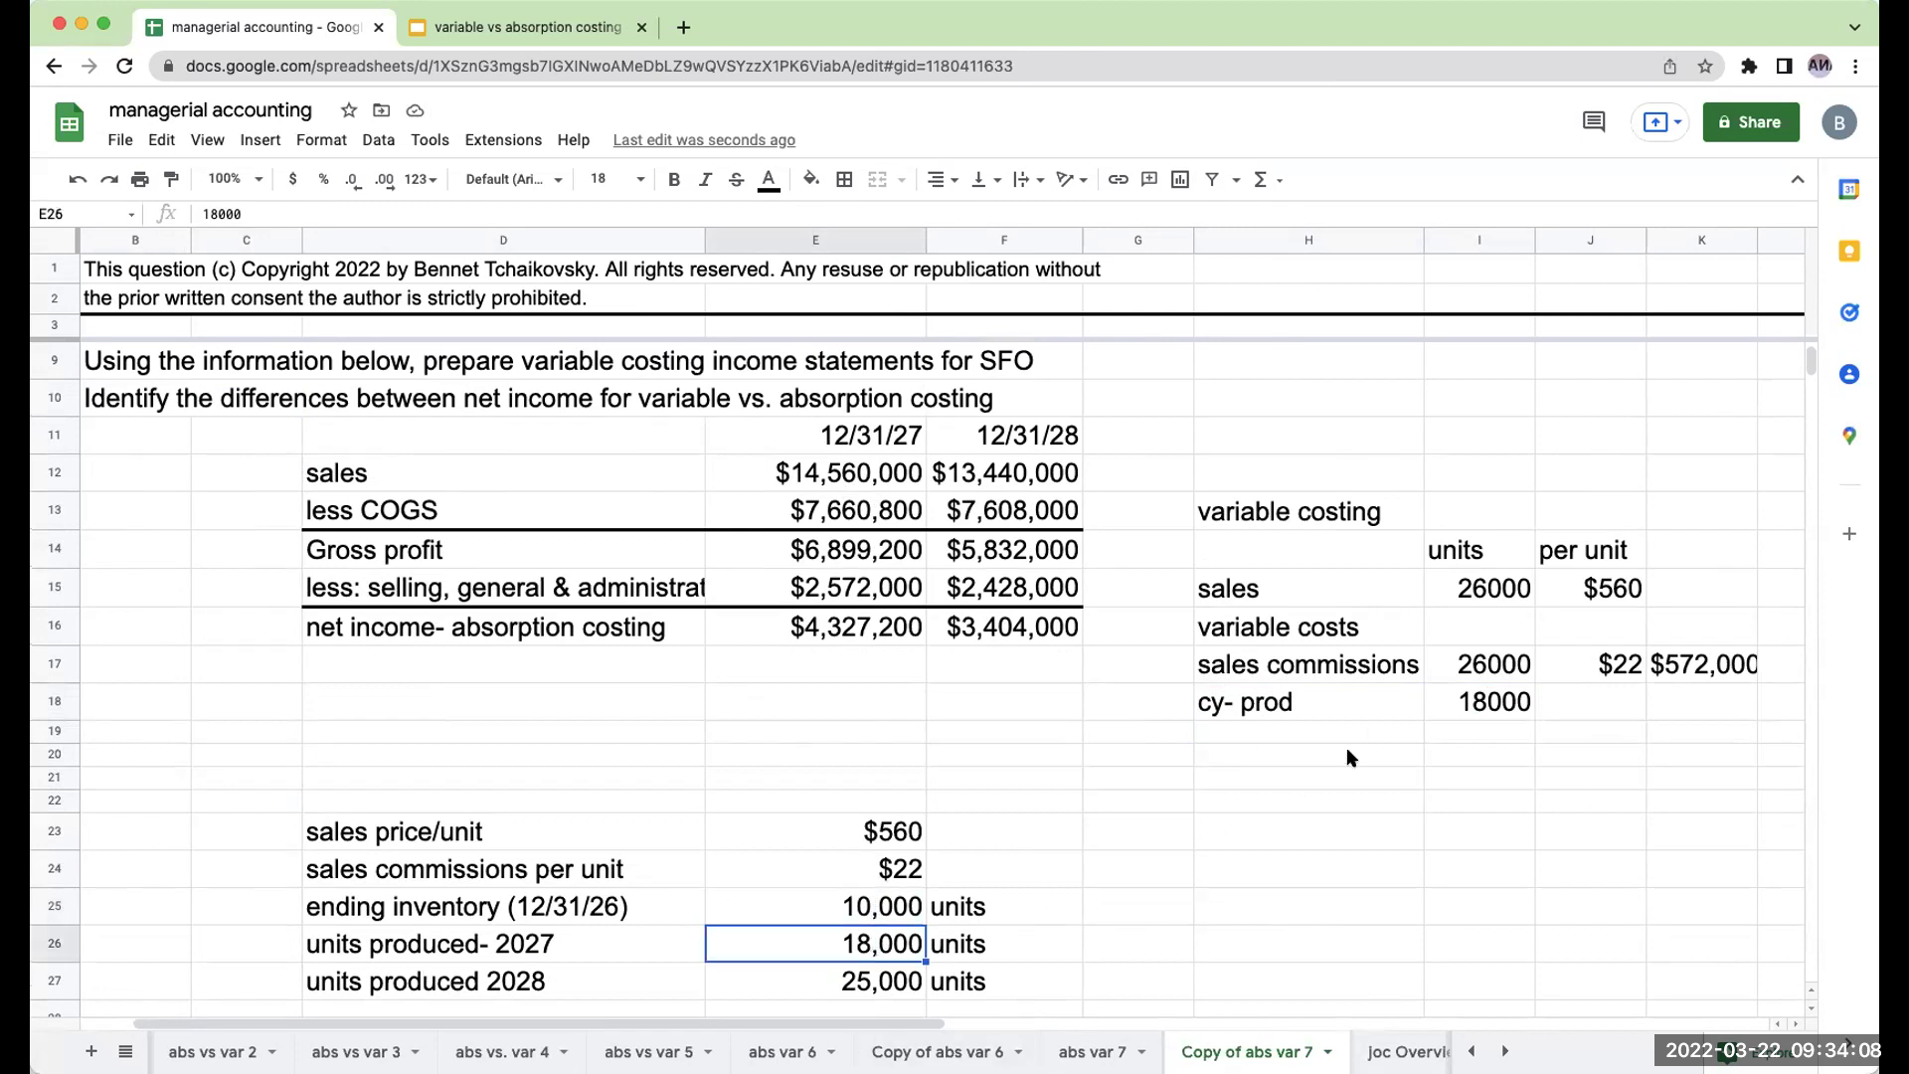
click(1261, 708)
click(1471, 708)
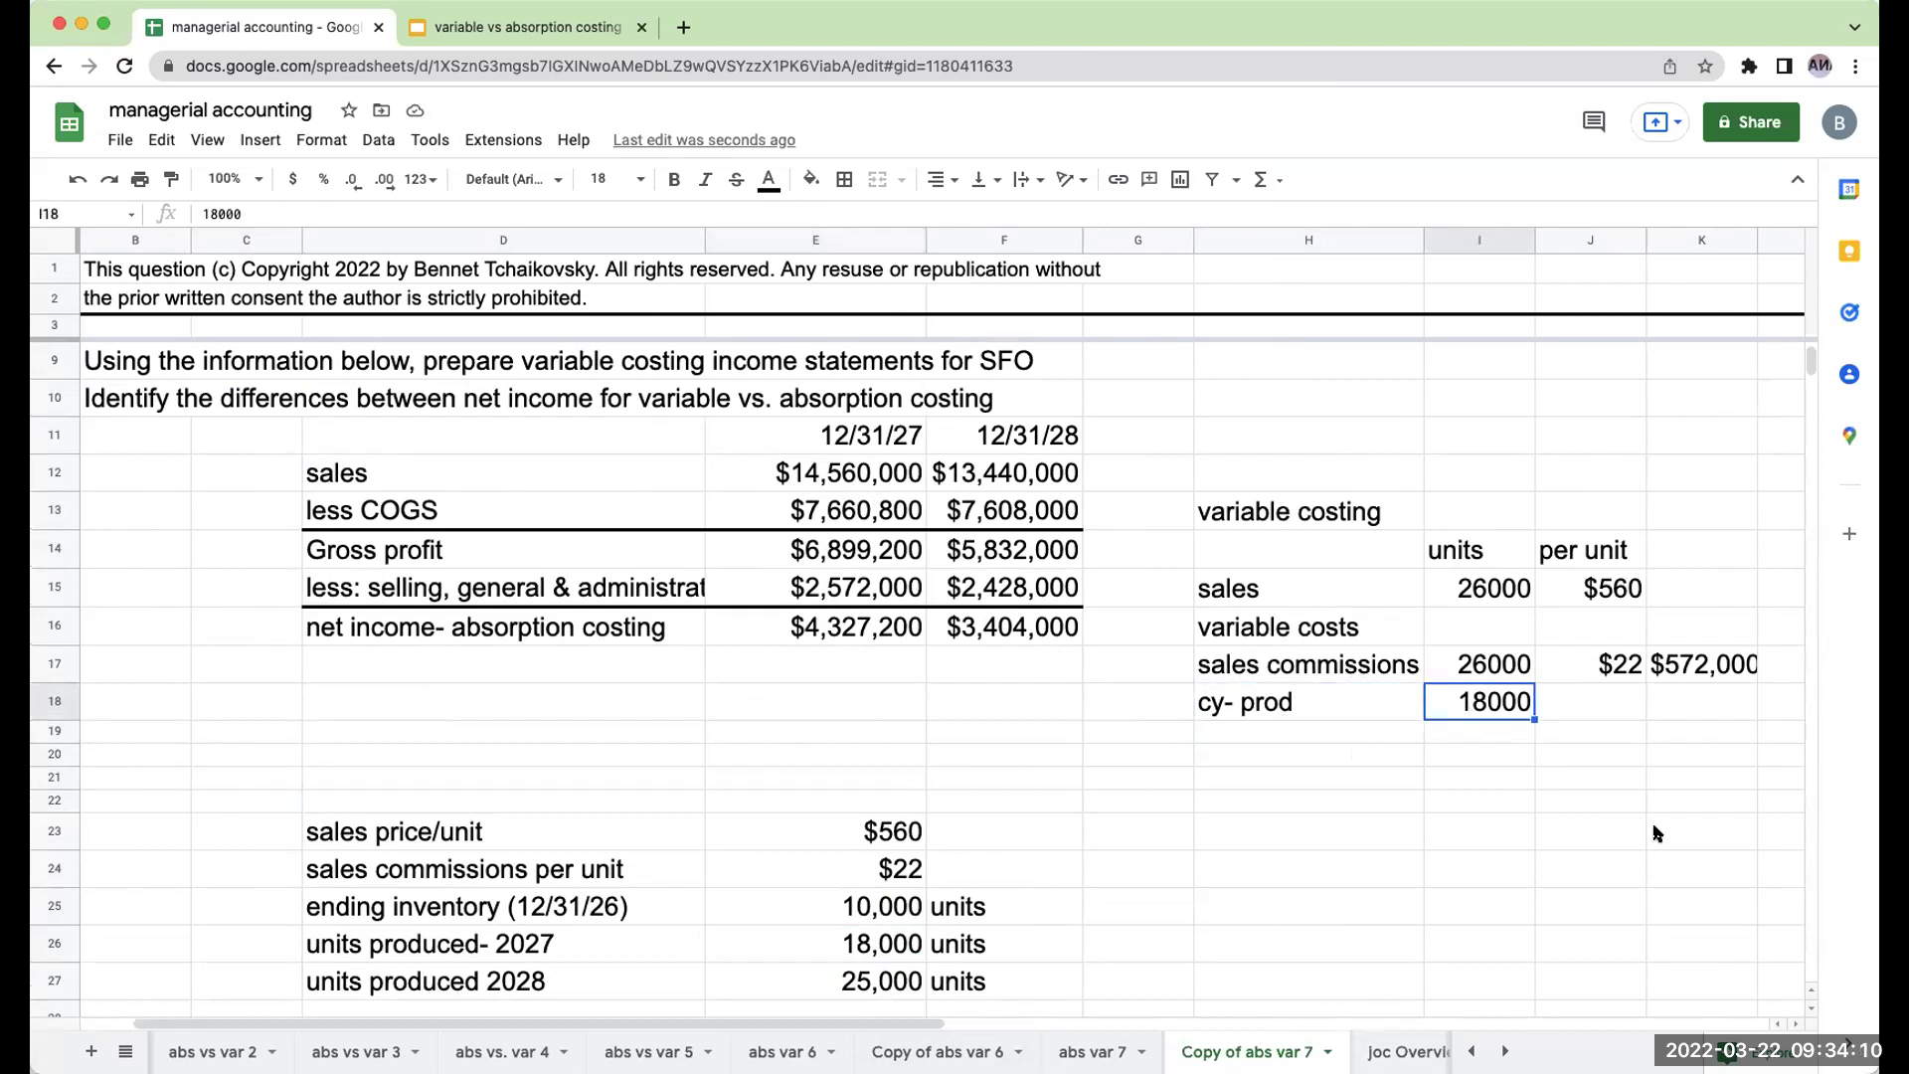
key(Right)
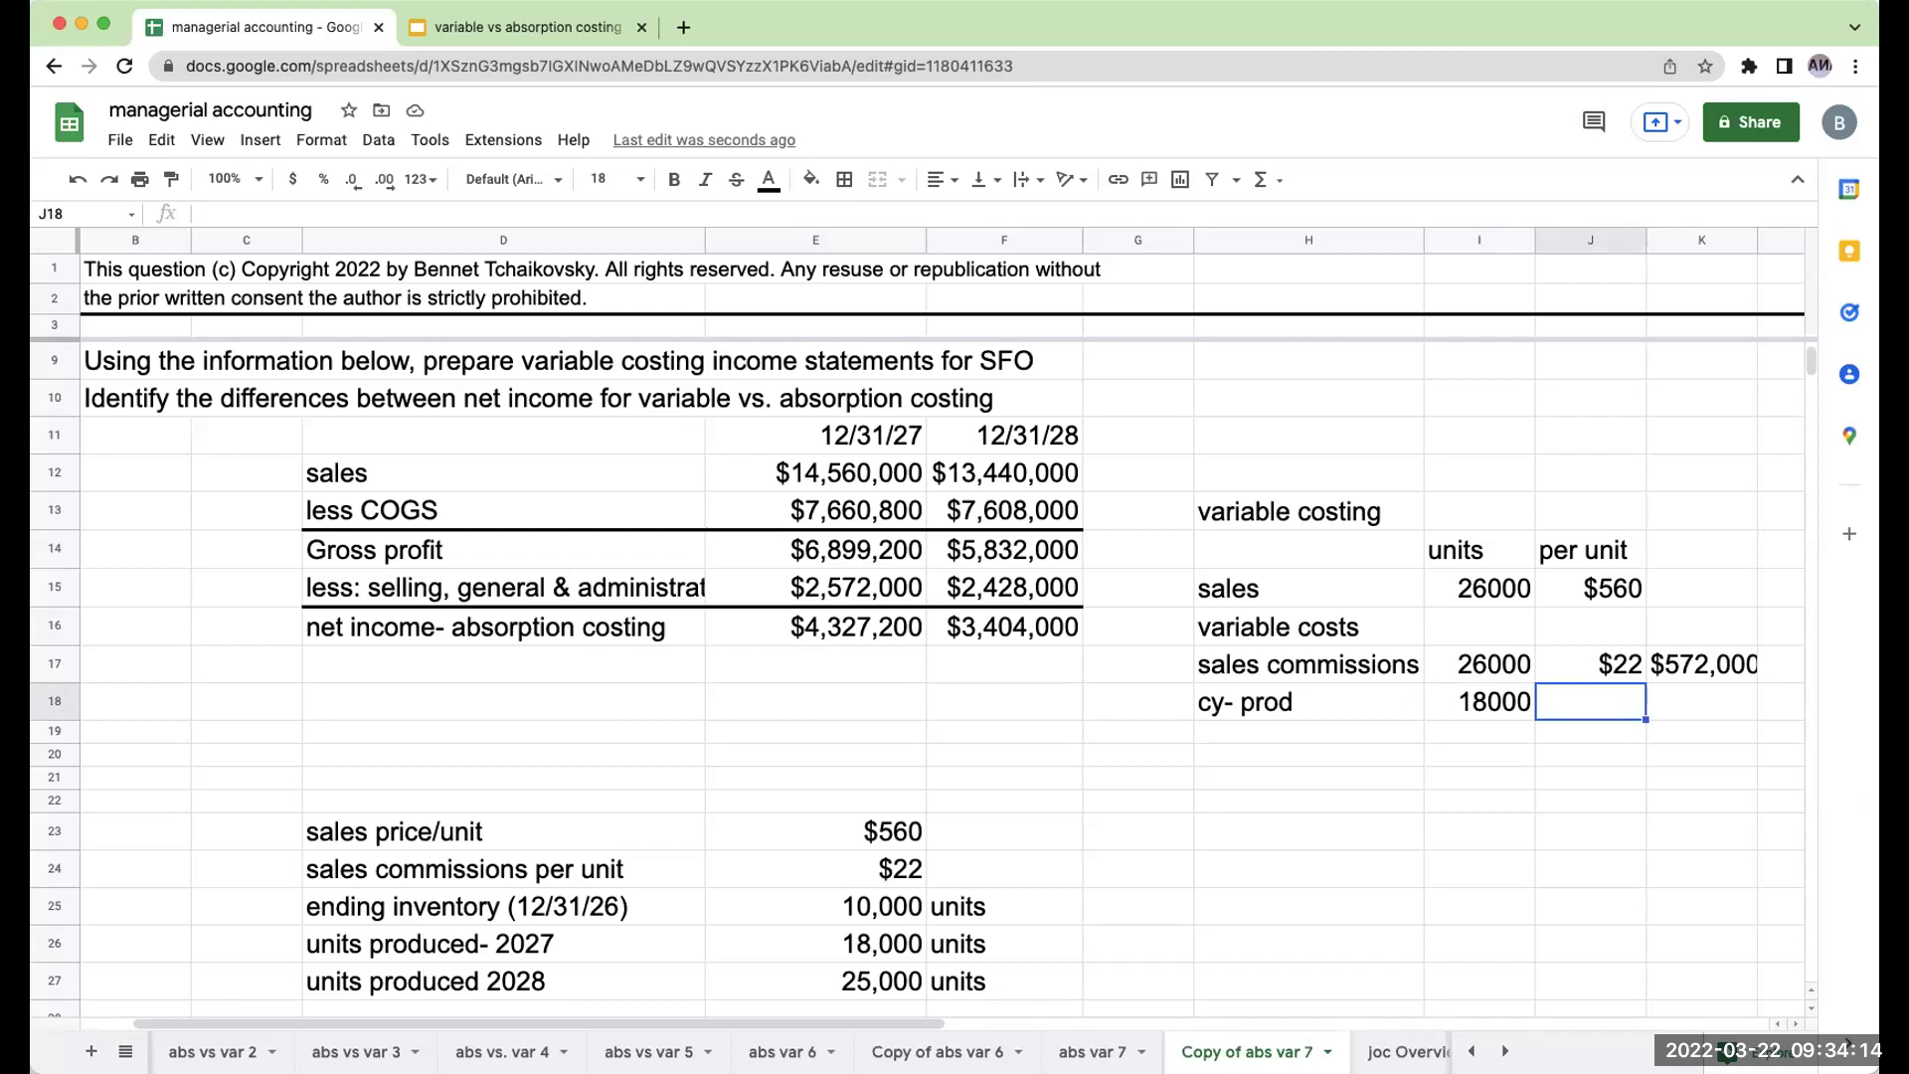
Enter the heading "variable costing" in D37 below the total costs per unit table.
scroll(1255, 892, down, 5)
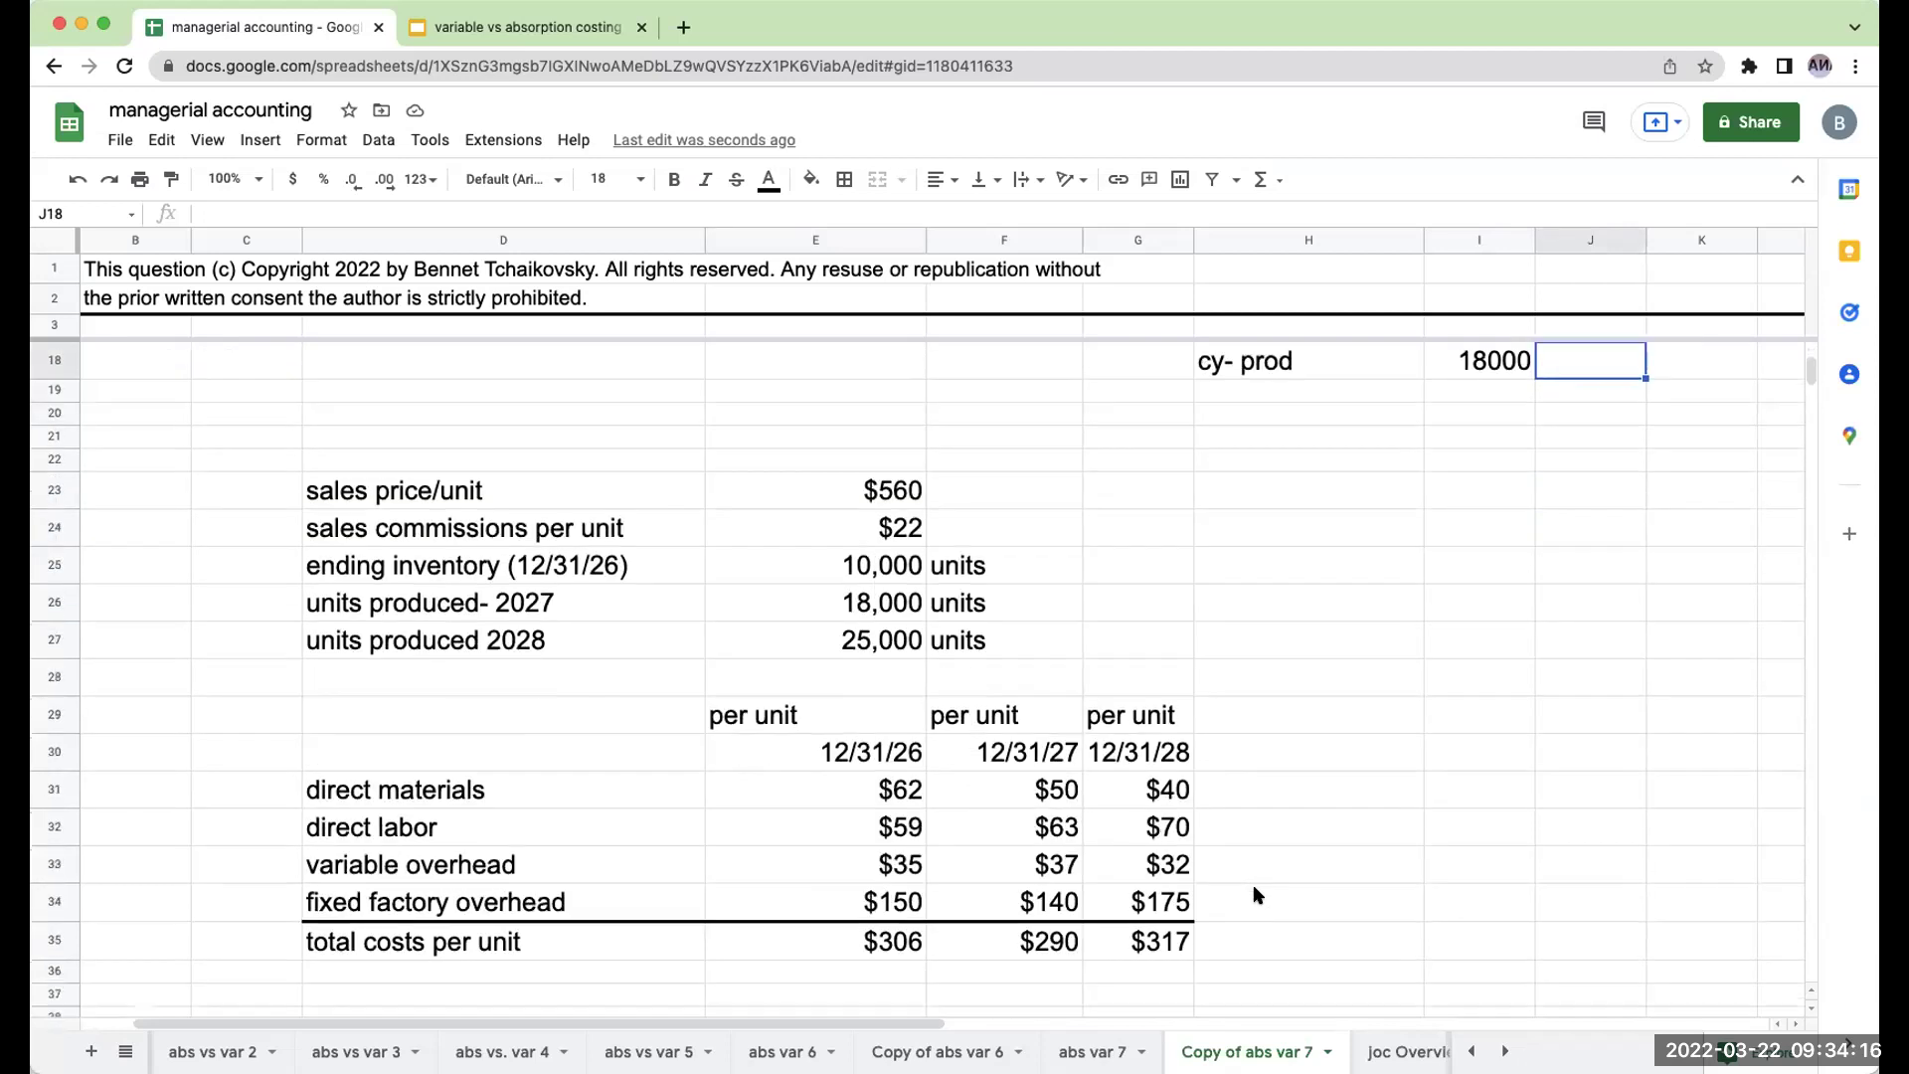
click(691, 935)
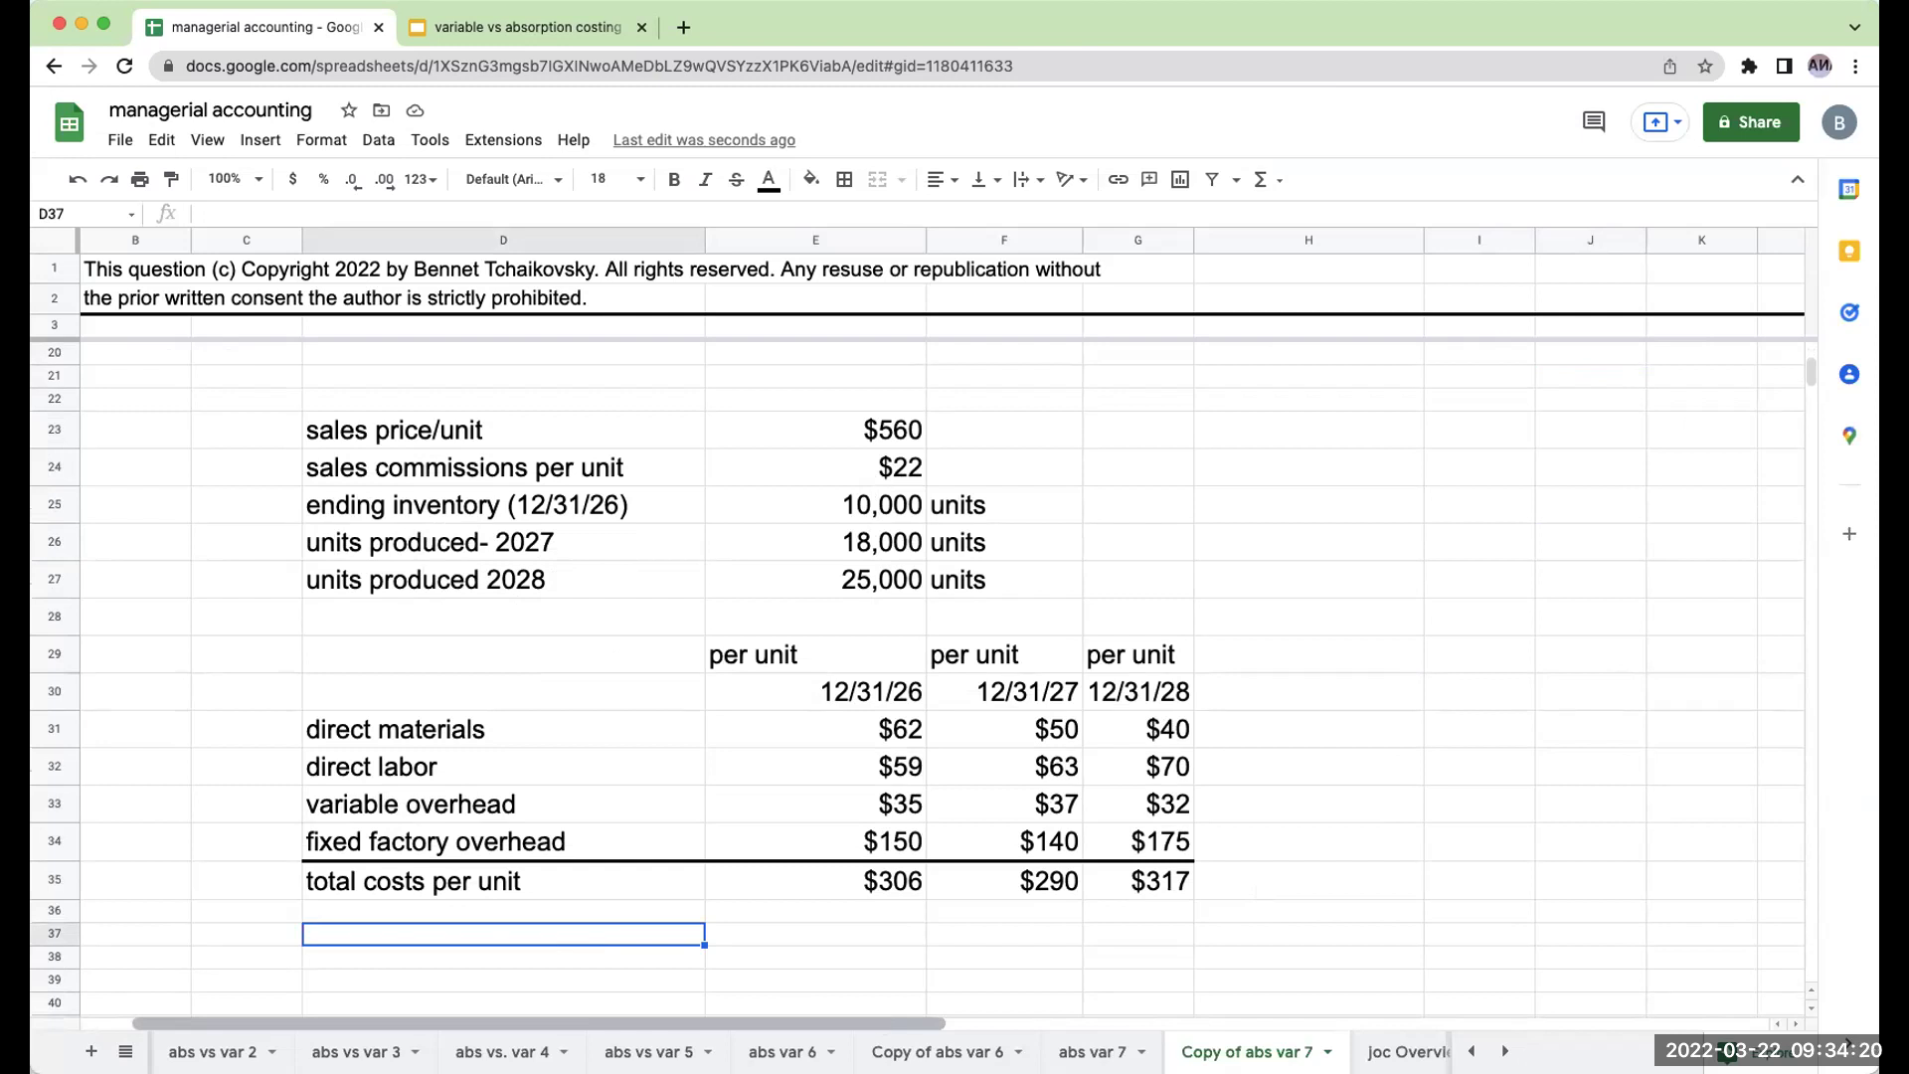
text(variabler cost)
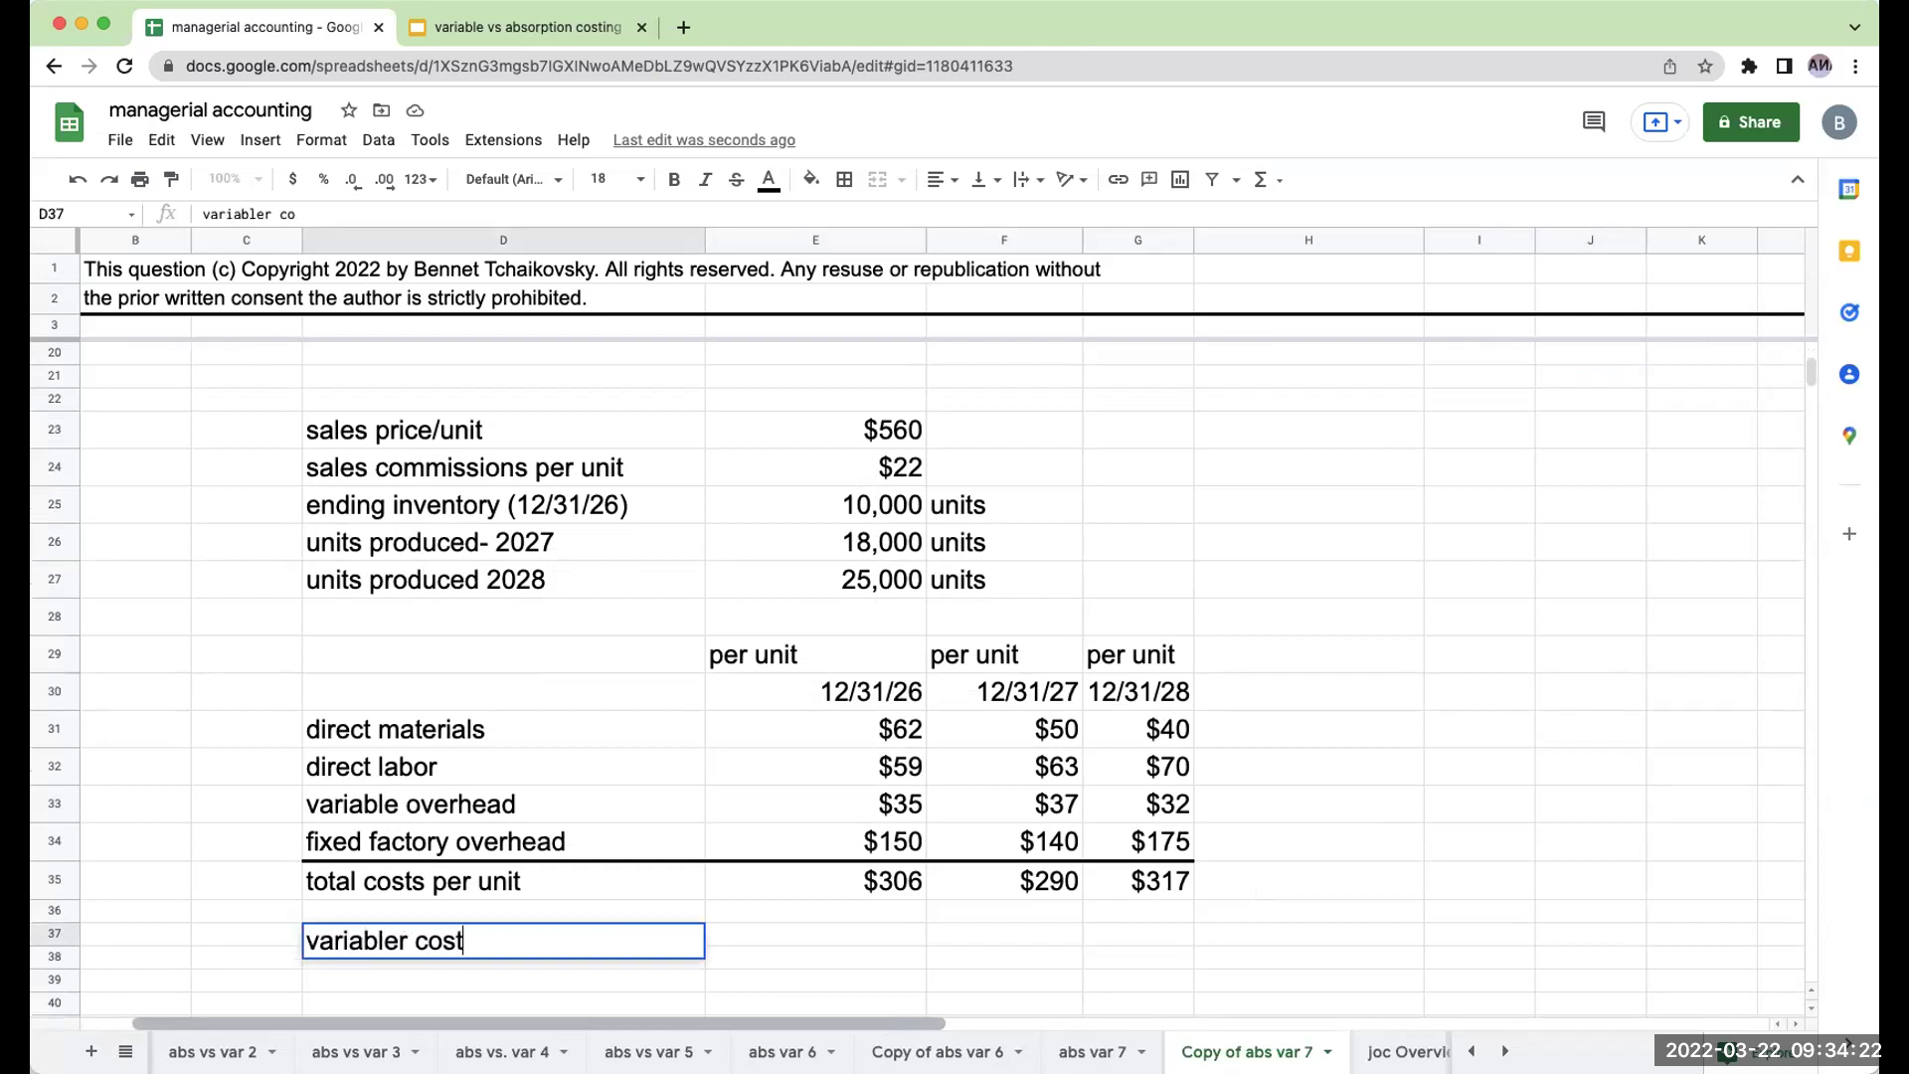
key(BackSpace)
key(BackSpace)
key(BackSpace)
key(BackSpace)
key(BackSpace)
key(BackSpace)
text(costing)
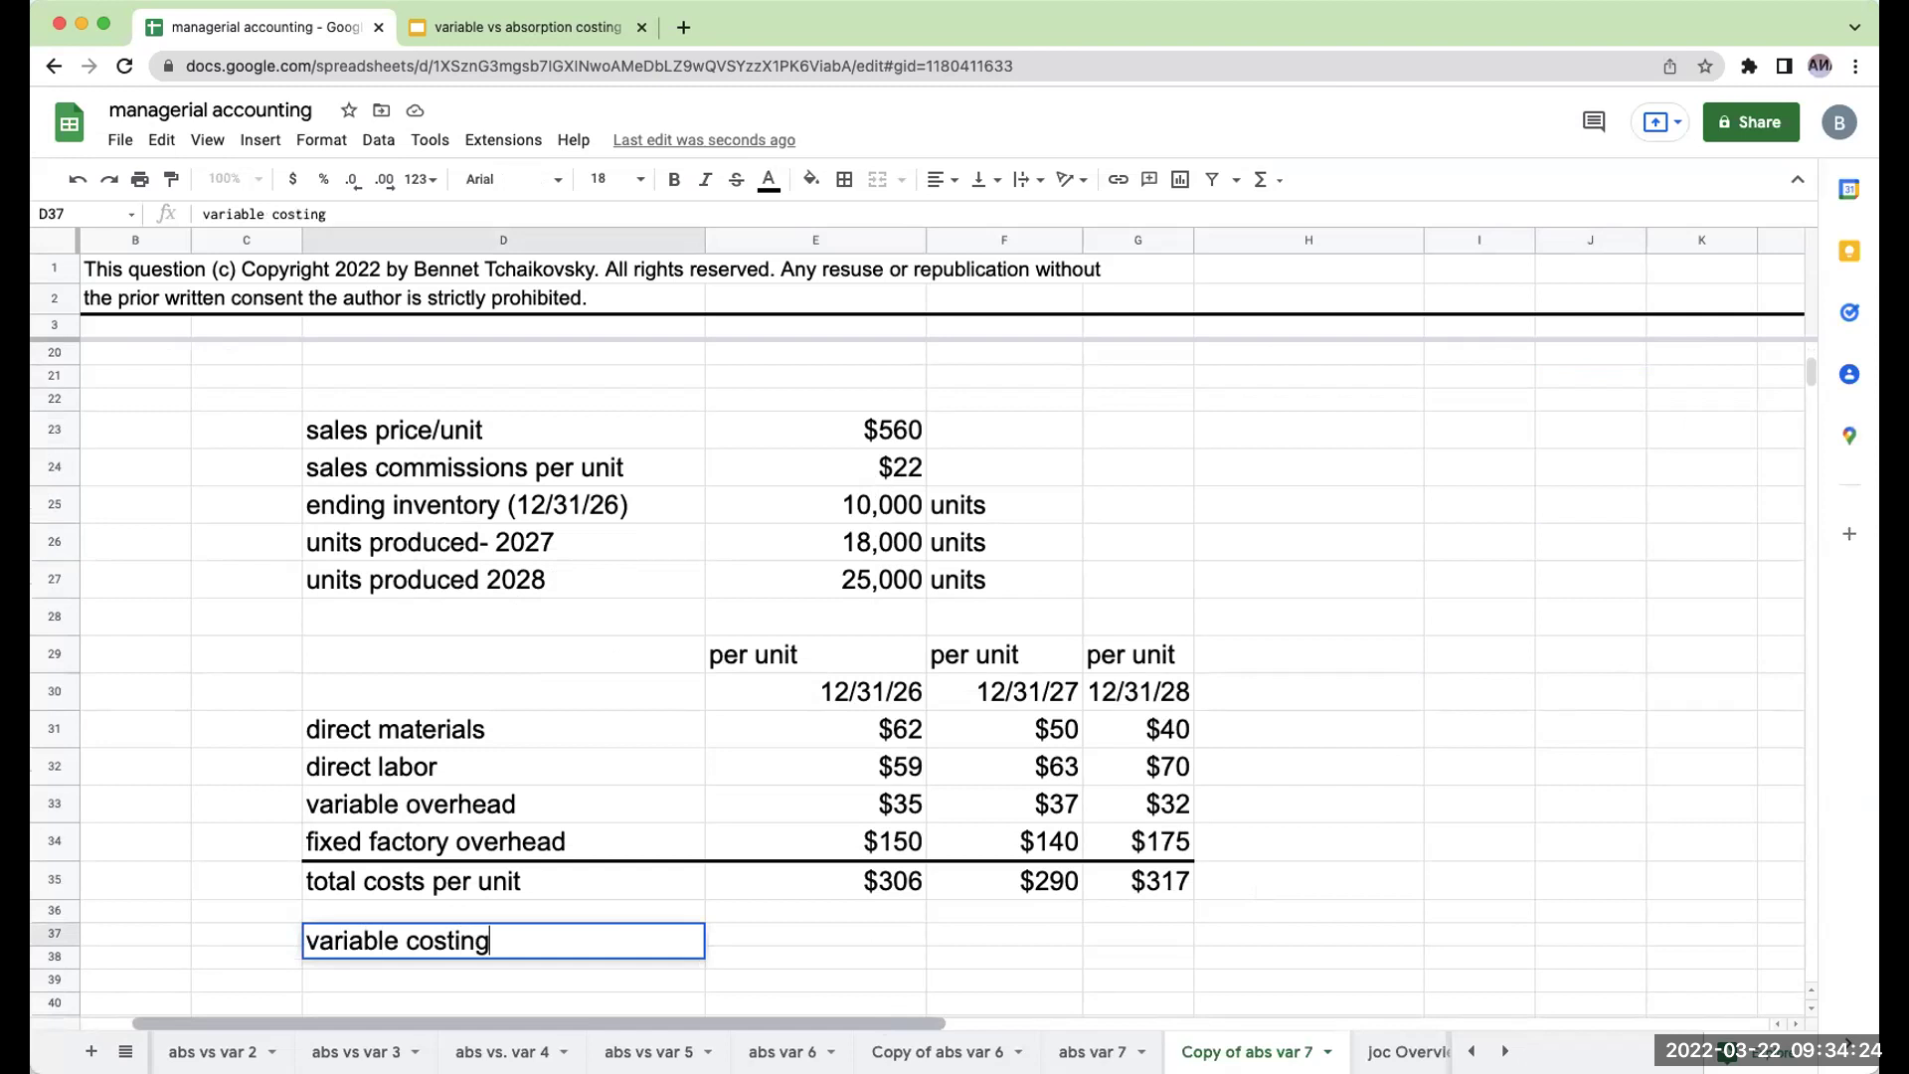
key(Return)
Link the row label in D38 to the direct materials label in D31.
text(+)
key(Up)
key(Up)
key(Up)
Link the row label in D39 to the direct labor label in D32.
key(Up)
key(Up)
key(Up)
key(Up)
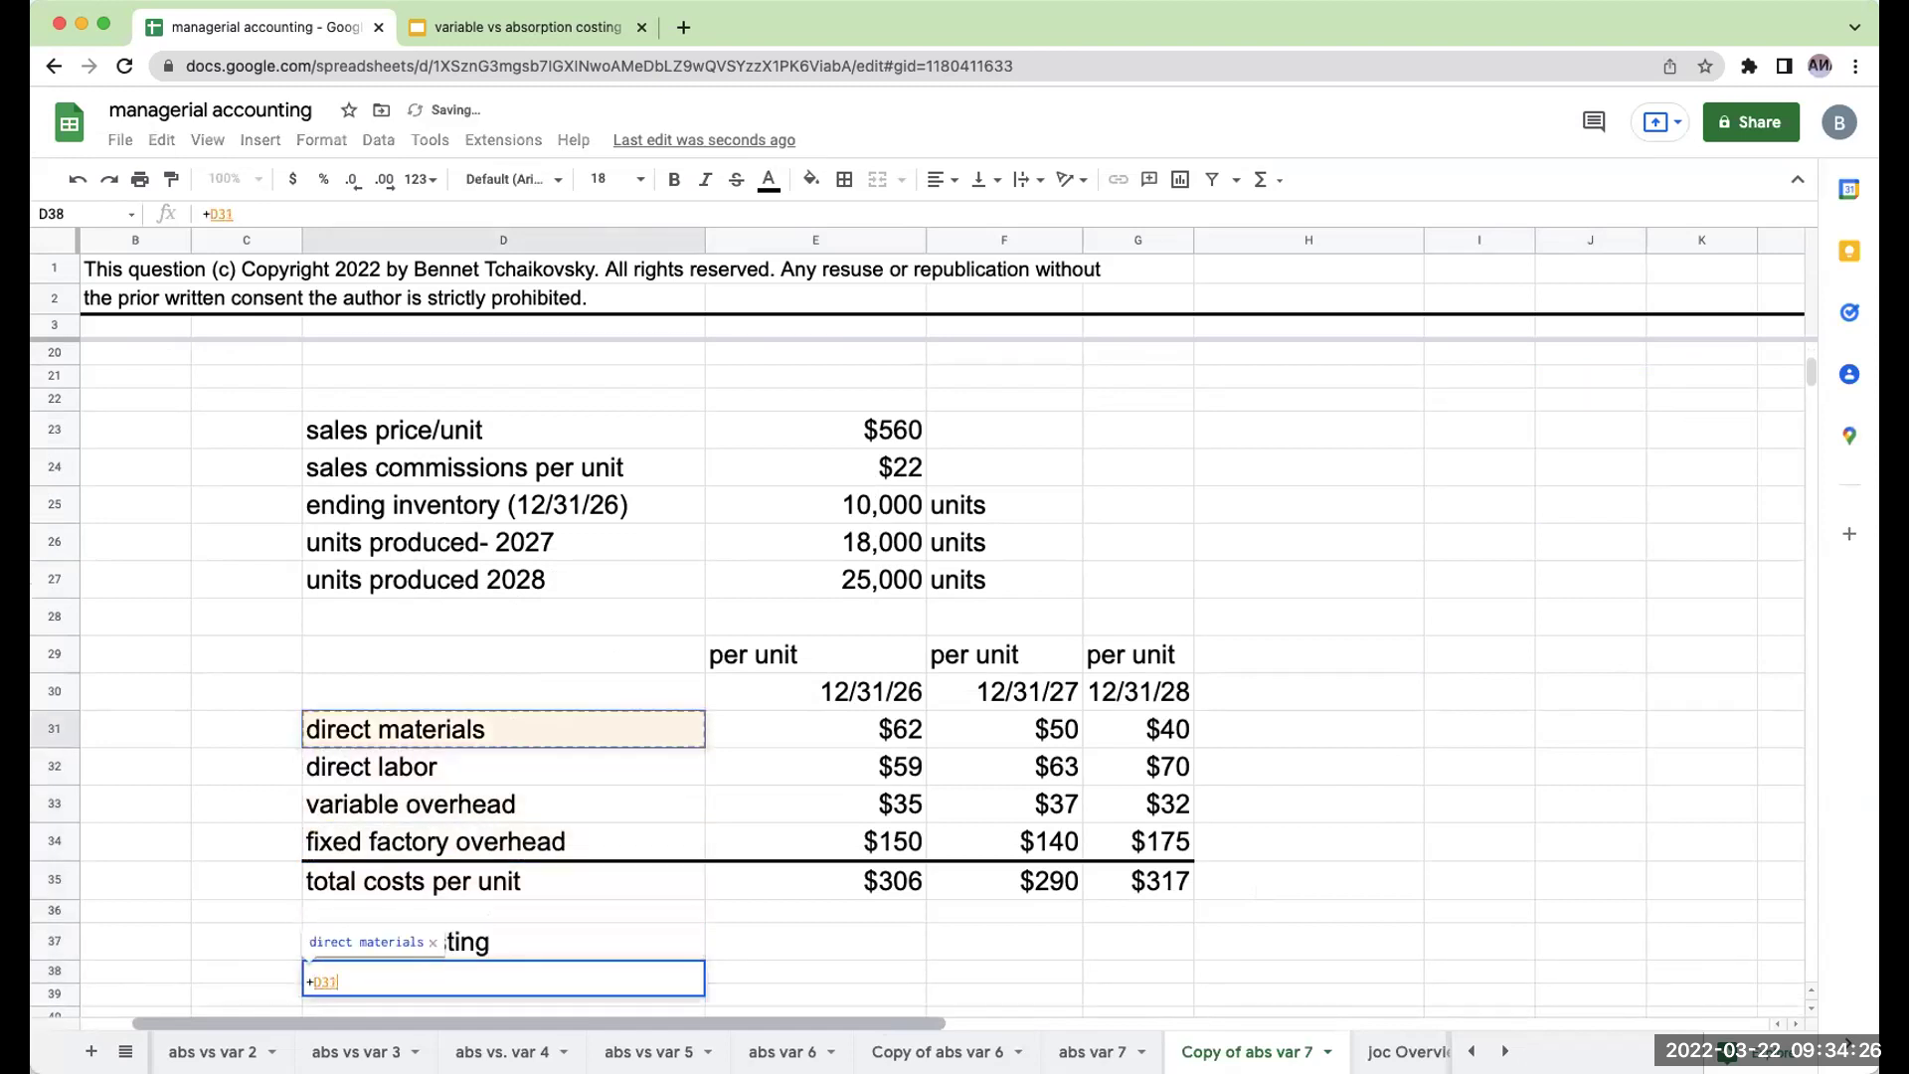
key(Return)
text(+)
key(Up)
key(Up)
key(Up)
key(Up)
key(Up)
key(Up)
key(Up)
text(+)
key(Up)
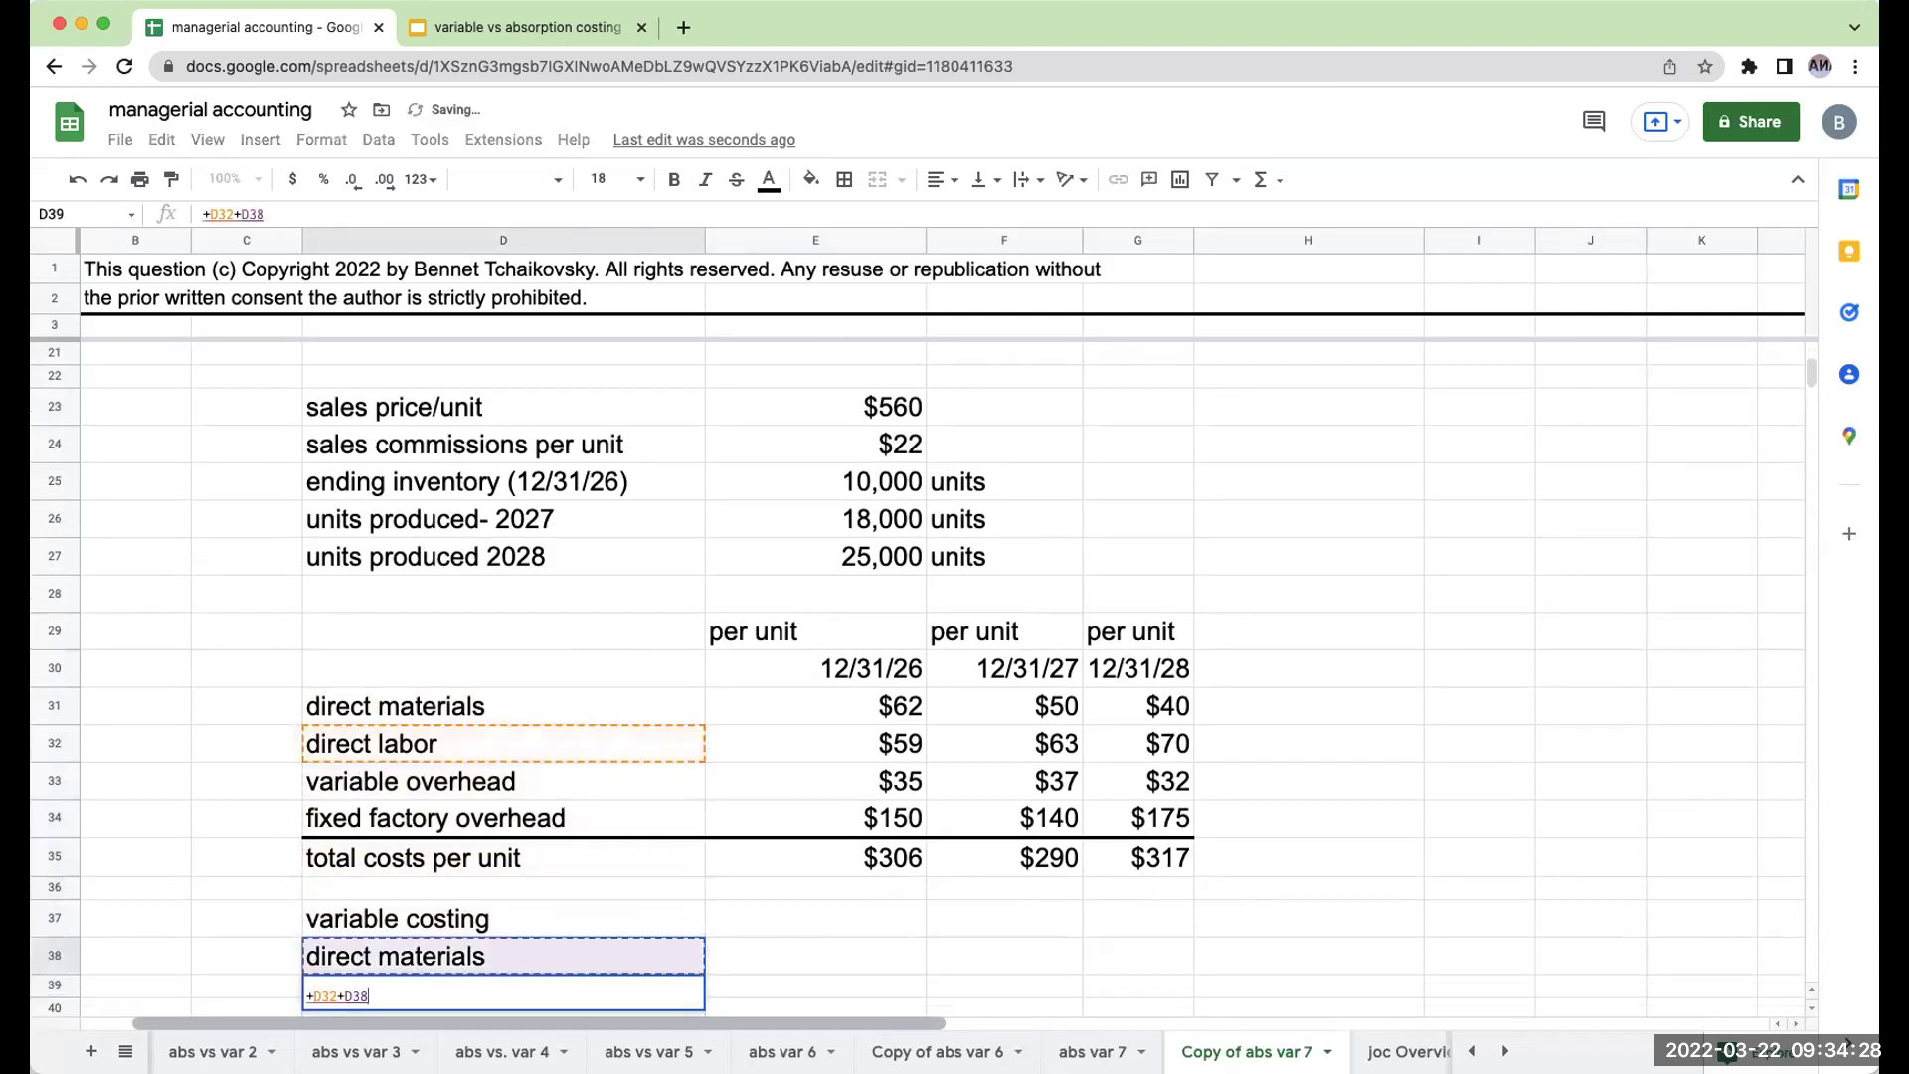
key(BackSpace)
key(BackSpace)
key(BackSpace)
key(BackSpace)
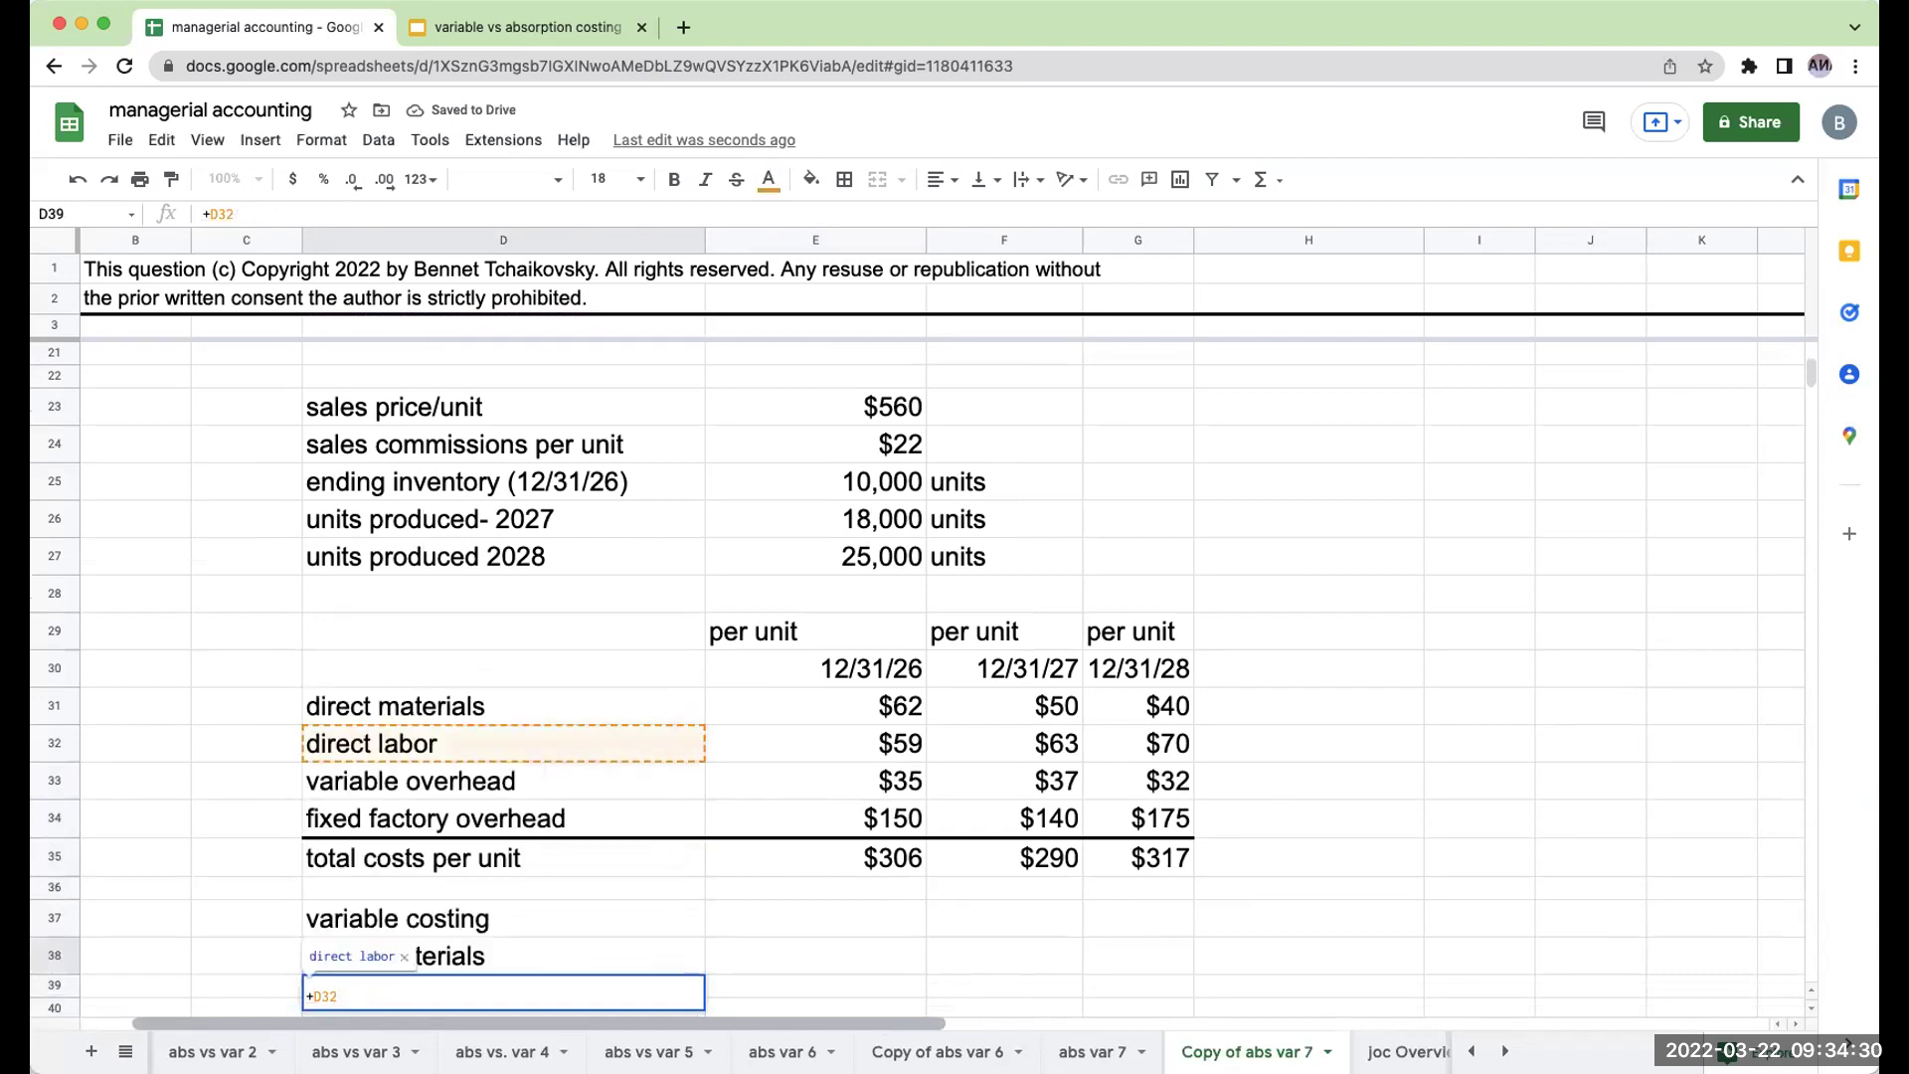
key(Return)
Link the row label in D40 to the variable overhead label in D33.
text(+)
key(Up)
key(Up)
key(Up)
key(Up)
key(Up)
key(Up)
key(Up)
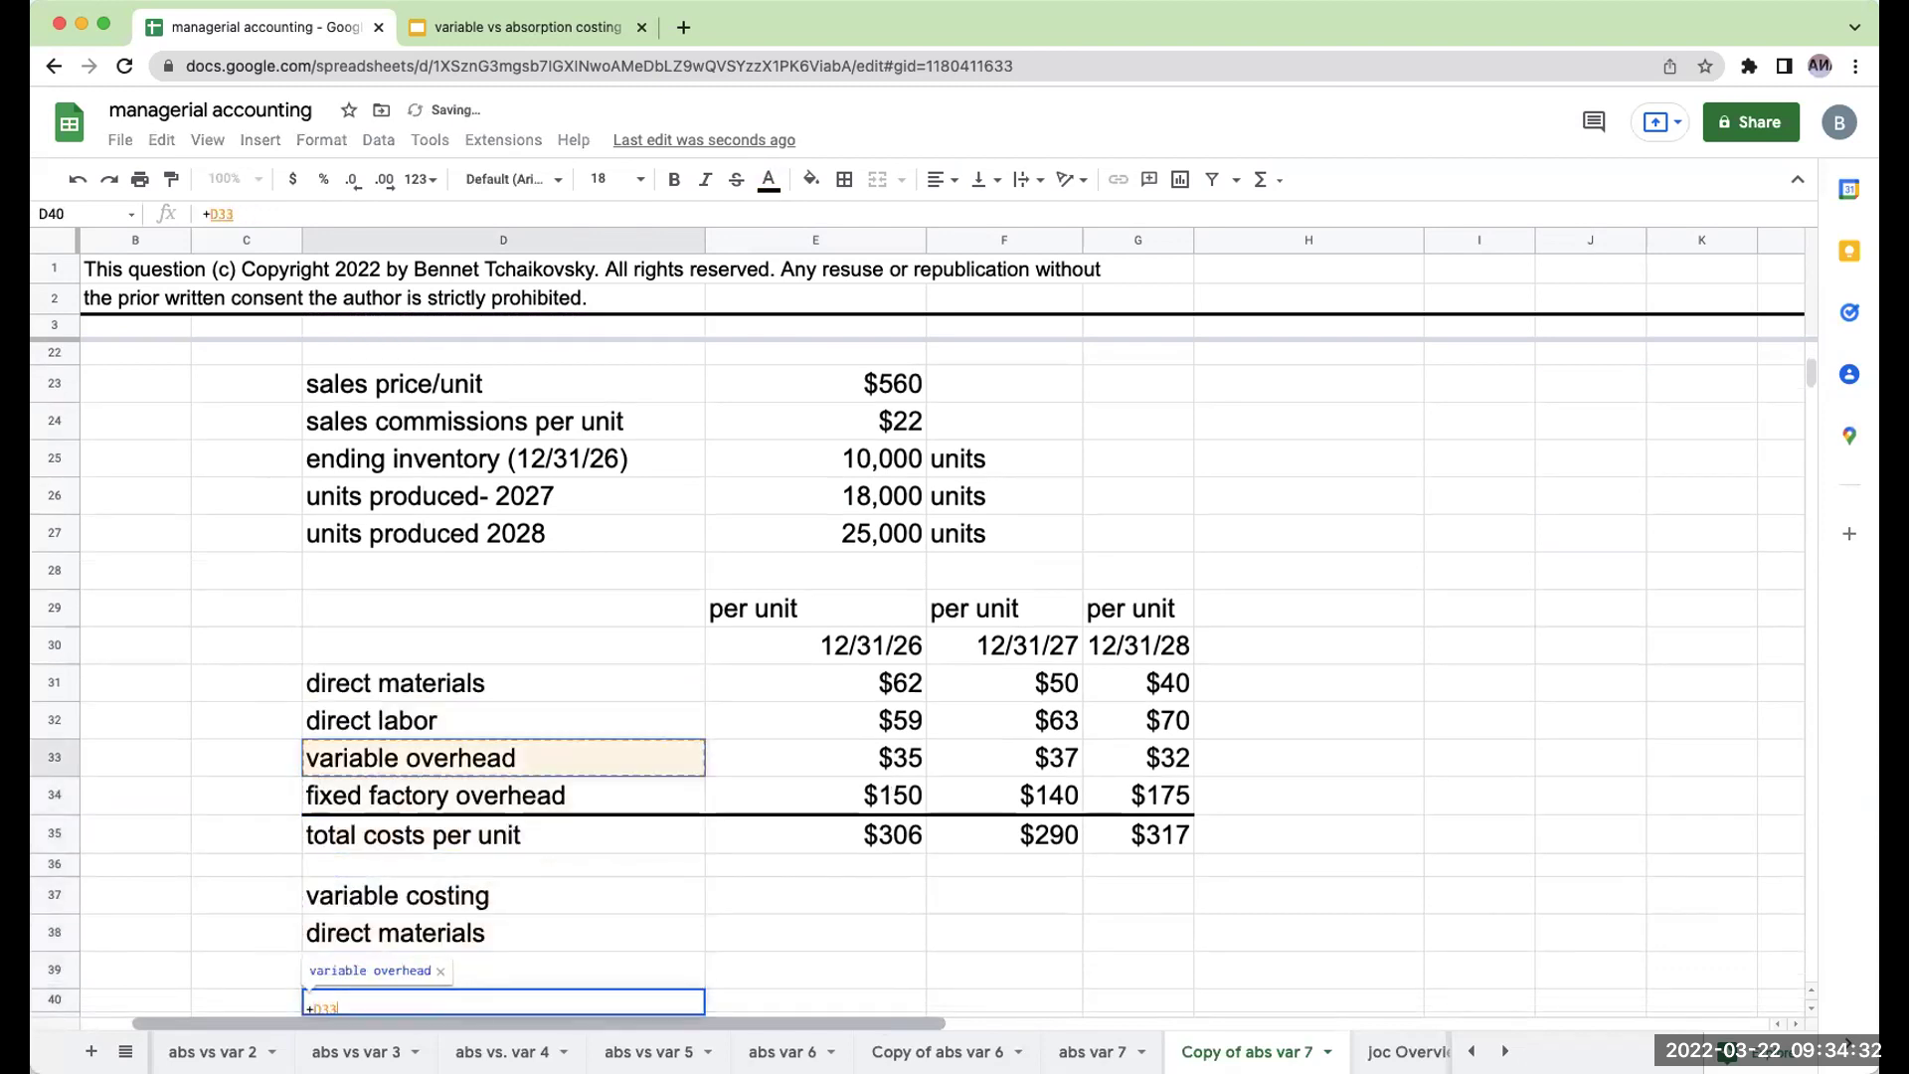
key(Tab)
Link the column heading in E37 to the 12/31/26 date in E30.
key(Up)
key(Up)
key(Up)
key(Up)
key(Down)
text(+)
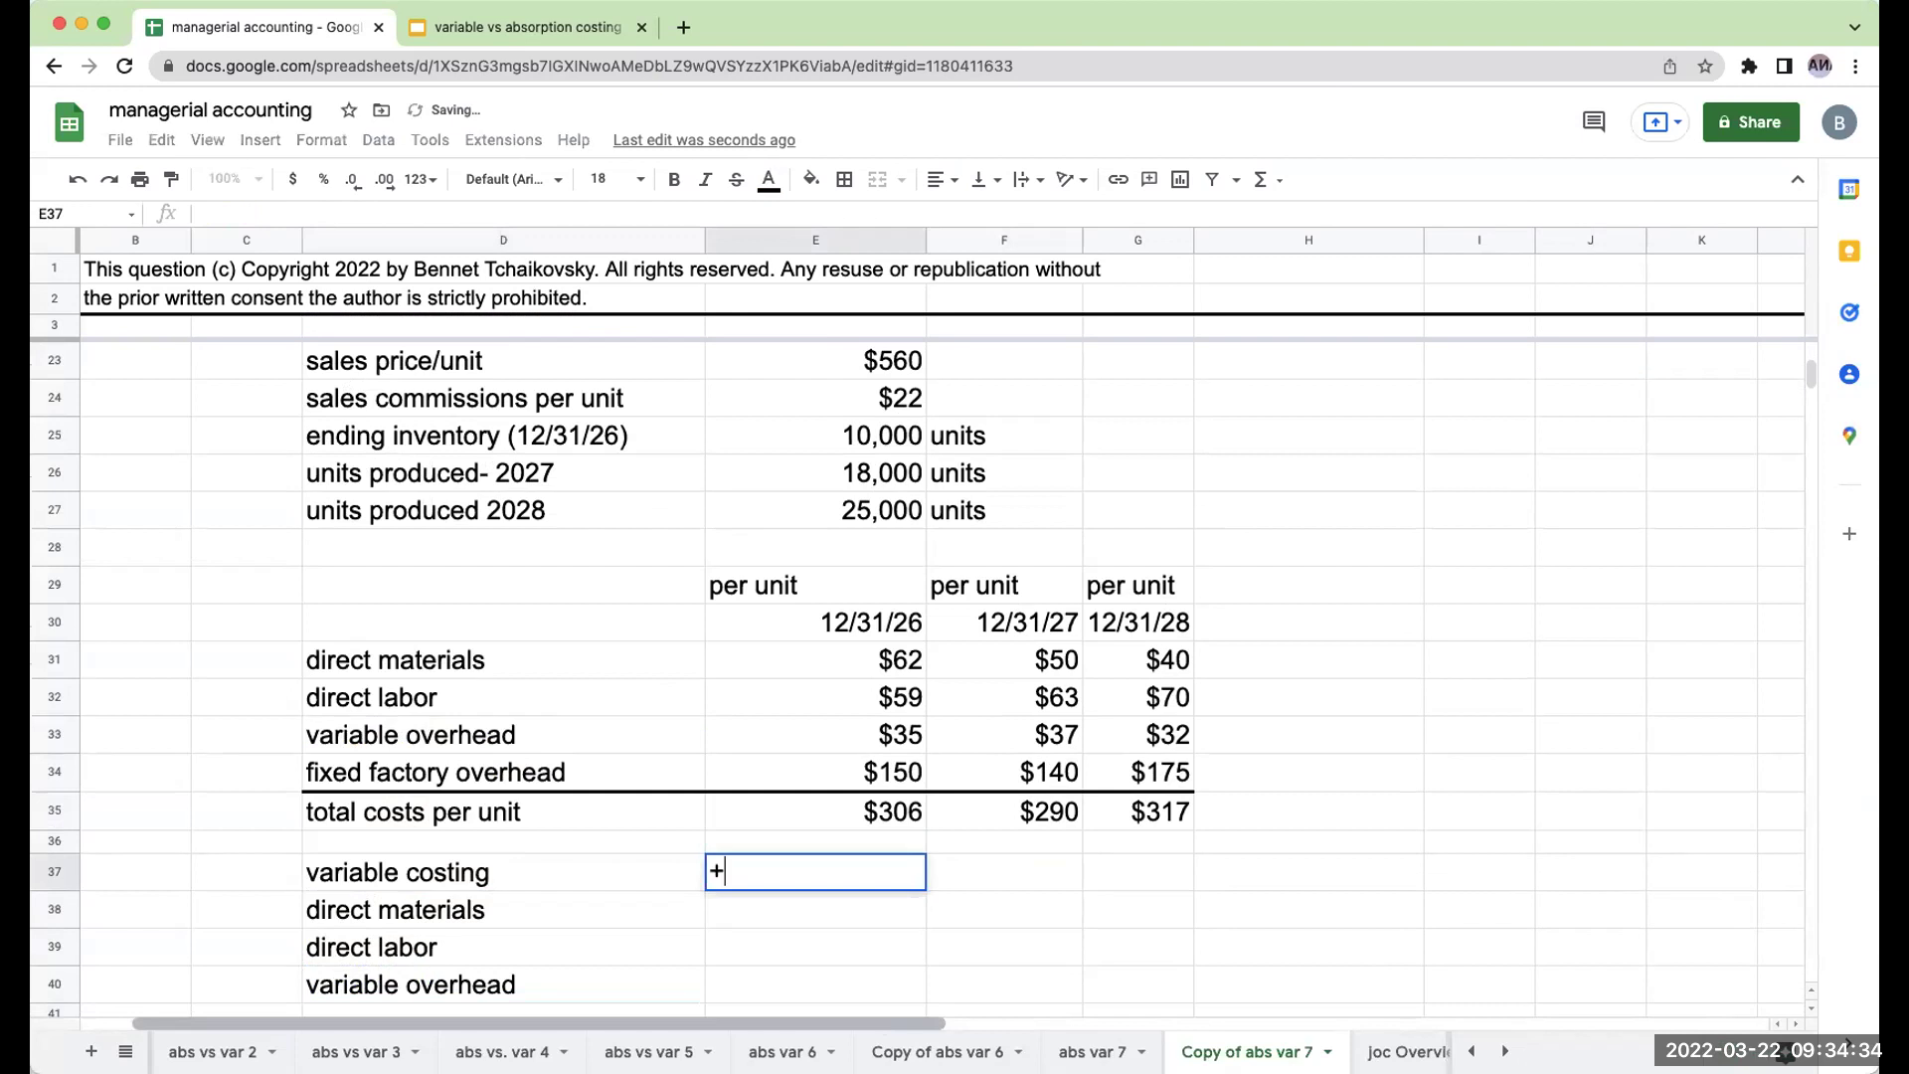
key(Up)
key(Up)
key(Up)
key(Up)
key(Up)
key(Up)
key(Up)
key(Return)
Copy the date link from E37 into F37 and G37 for the 12/31/27 and 12/31/28 headings.
key(Up)
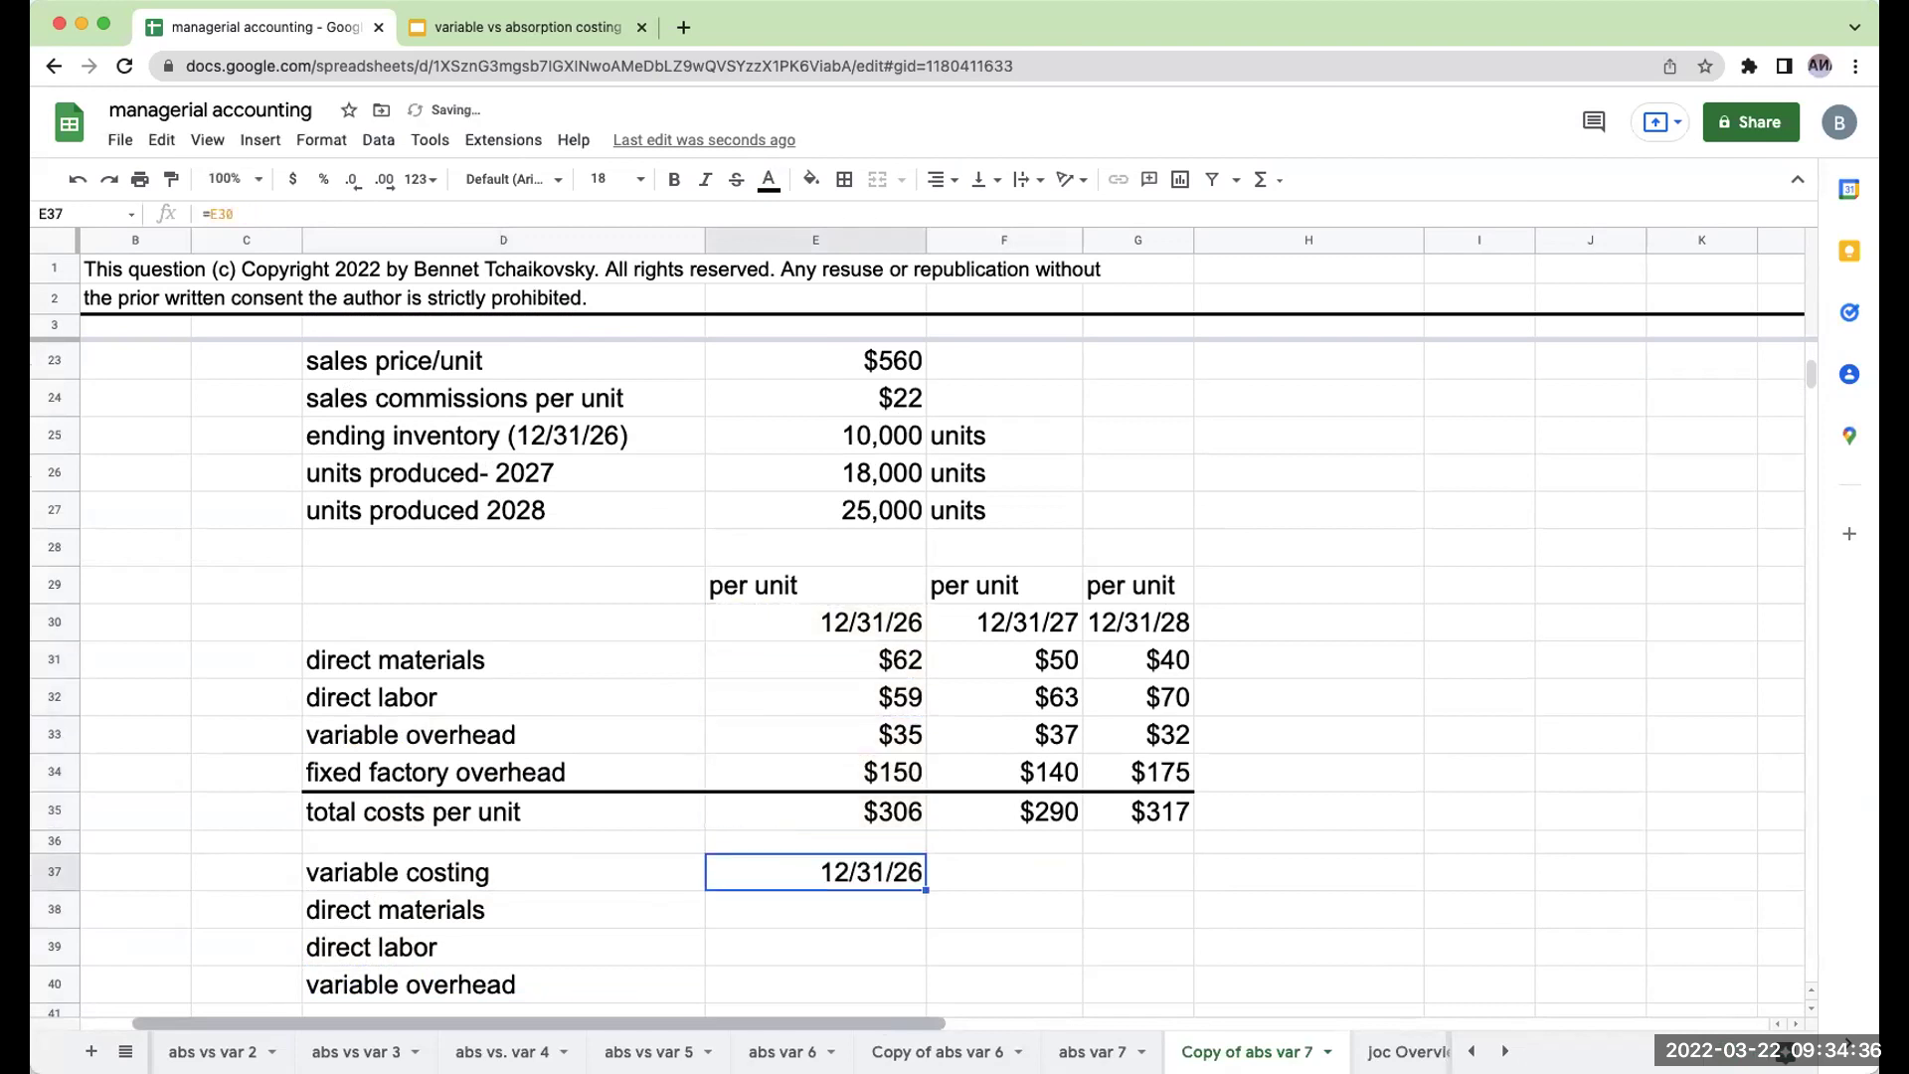
key(ctrl+c)
key(Right)
key(ctrl+v)
key(Right)
key(ctrl+v)
Link the 12/31/26 direct materials cost in E38 to the per unit amount in E31.
key(Down)
key(Left)
key(Left)
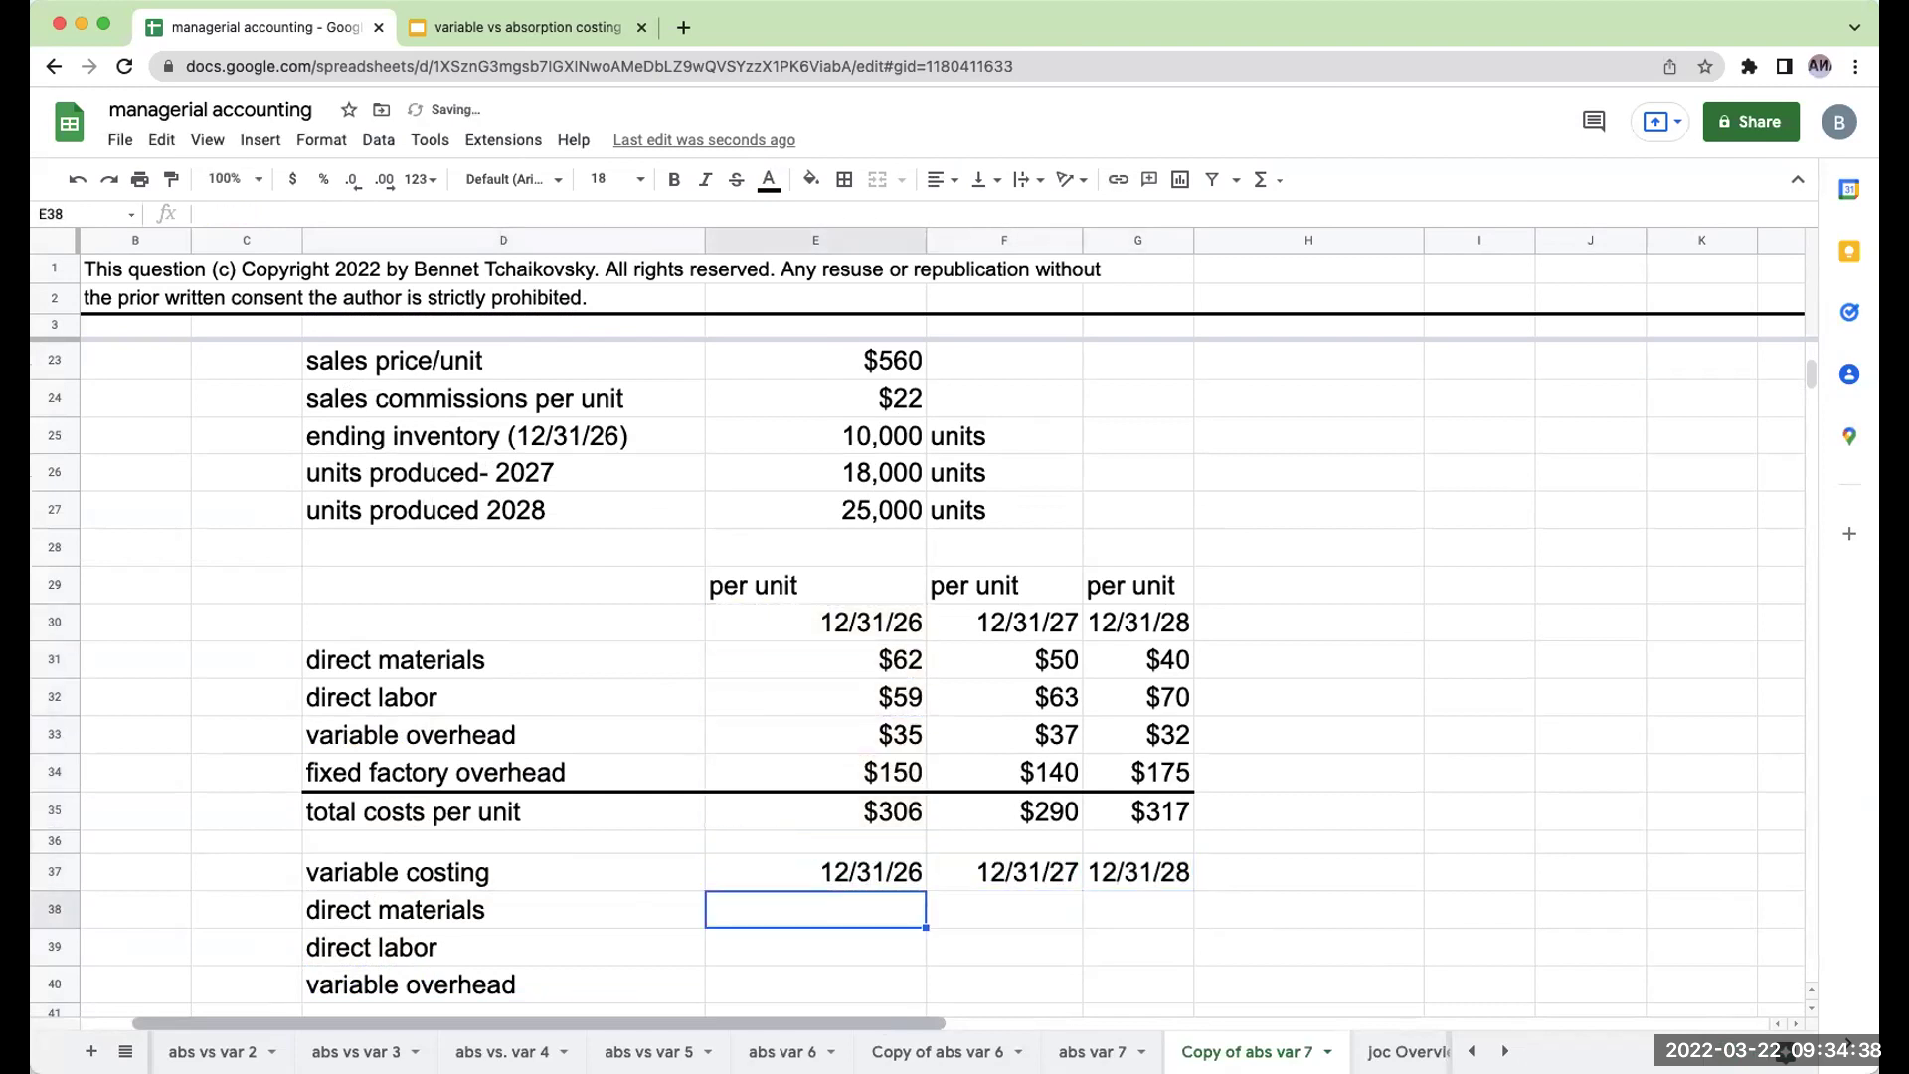
text(+)
key(Up)
key(Up)
key(Up)
key(Up)
key(Up)
key(Up)
key(Up)
key(Return)
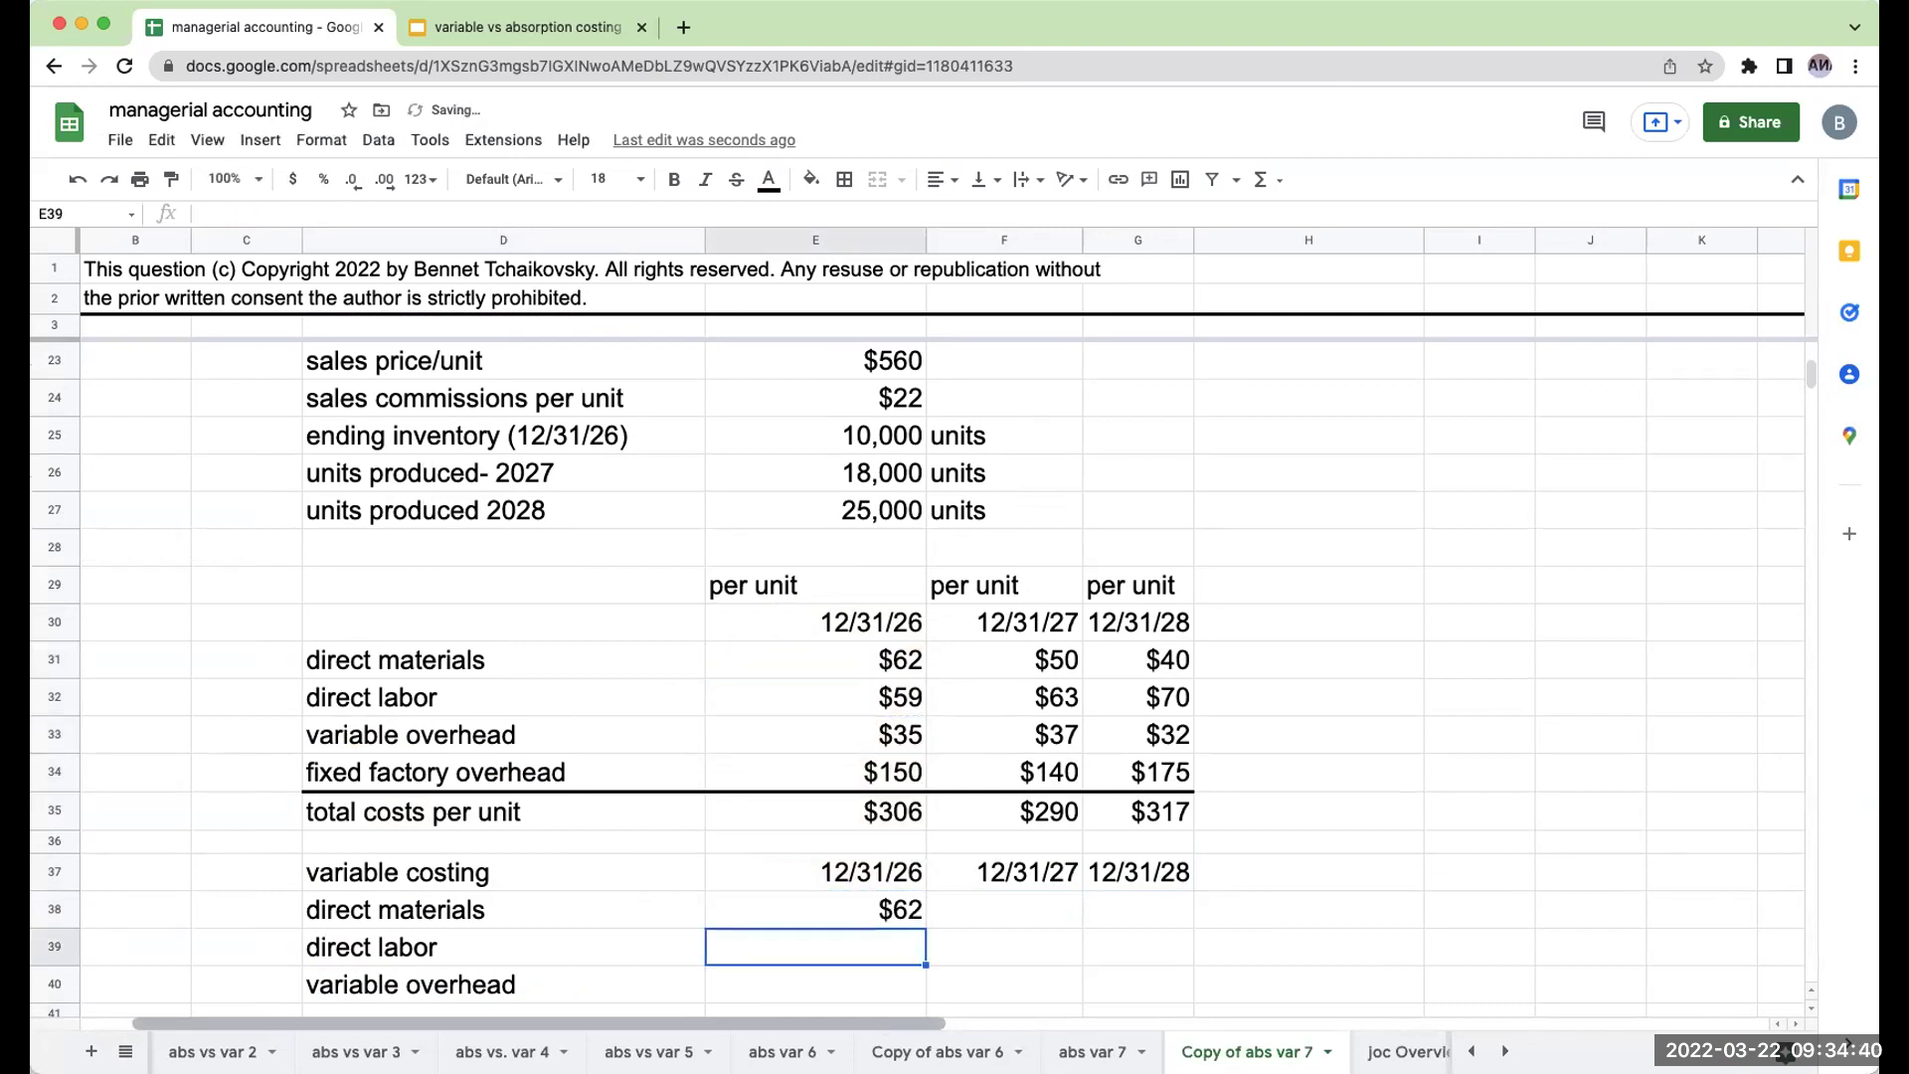
Copy the E38 link down to the direct labor and variable overhead rows in E39 and E40.
key(Up)
key(ctrl+c)
key(Down)
key(ctrl+v)
key(Down)
key(ctrl+v)
Copy the per unit cost link into F38:G40 for the 12/31/27 and 12/31/28 columns.
key(Right)
key(Up)
key(Up)
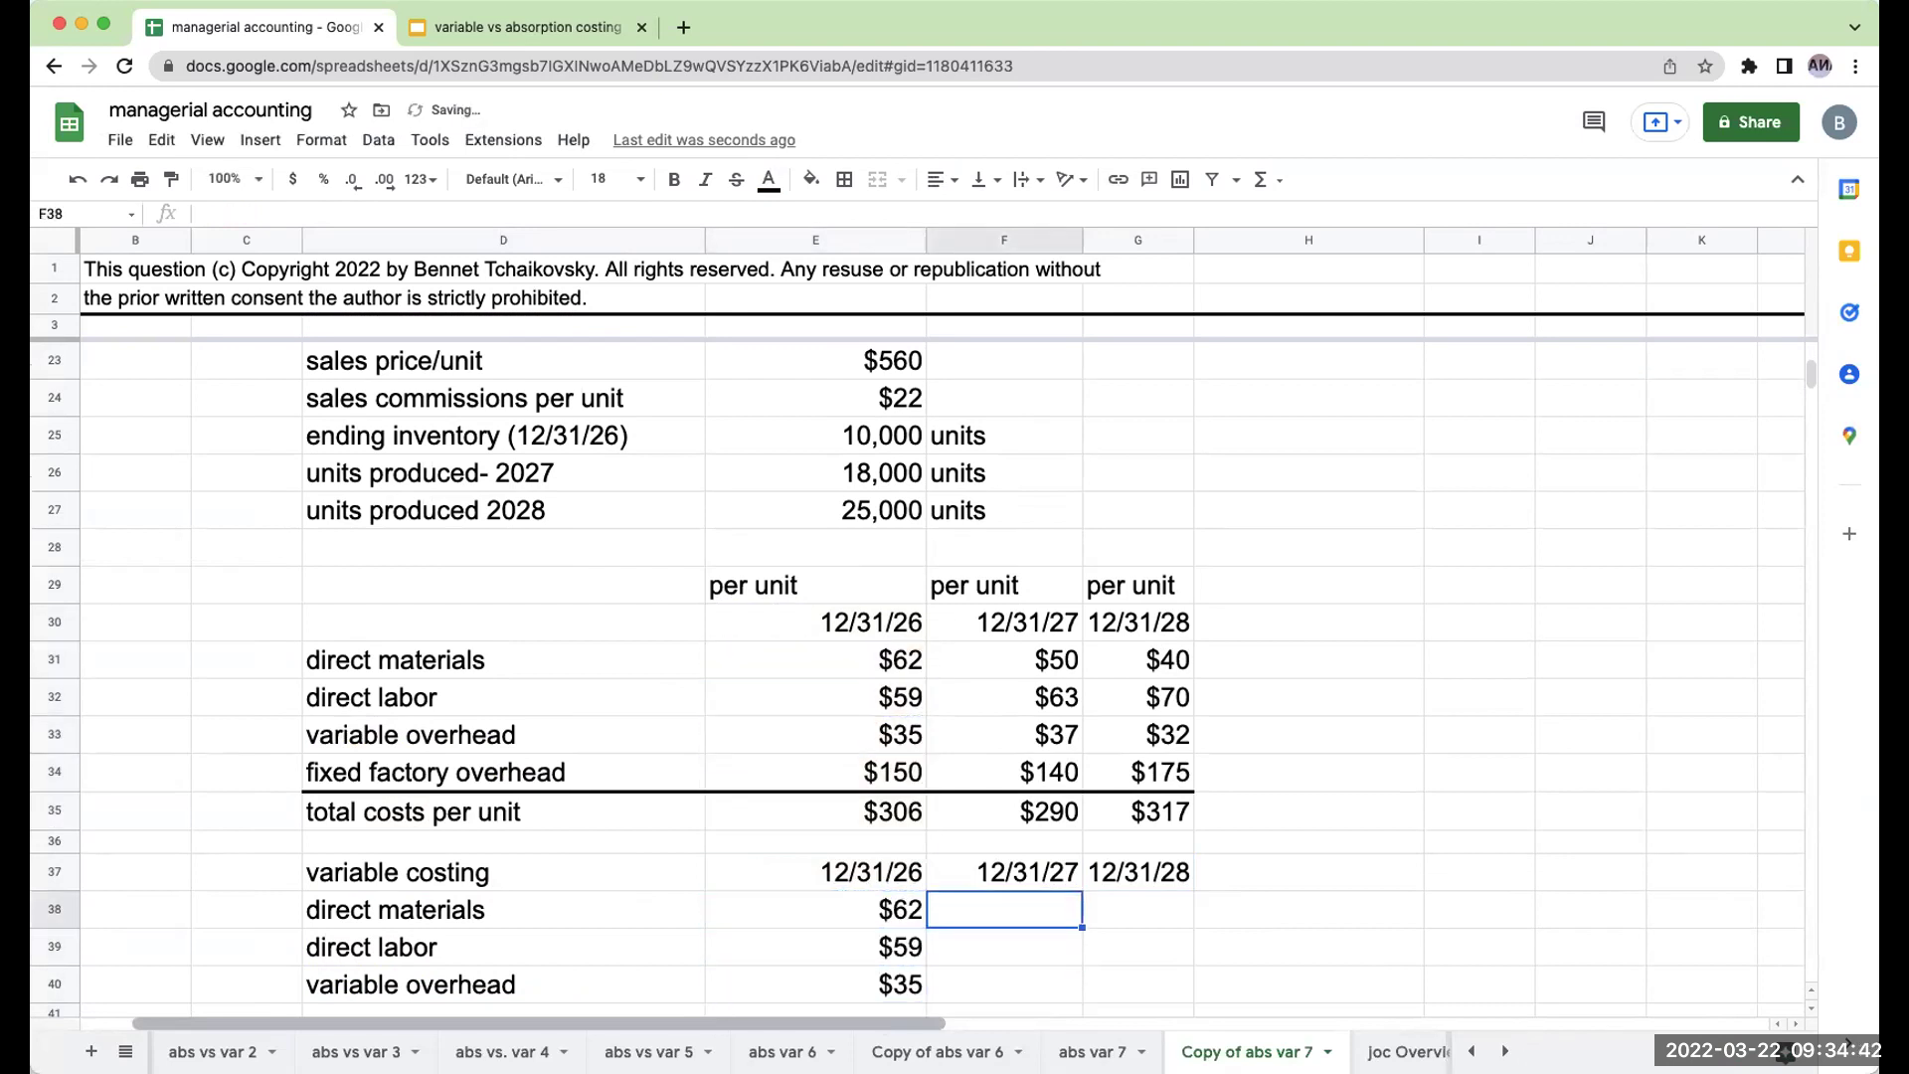
key(ctrl+v)
key(Down)
key(ctrl+v)
key(Down)
key(ctrl+v)
key(Right)
key(Up)
key(Up)
key(ctrl+v)
key(Down)
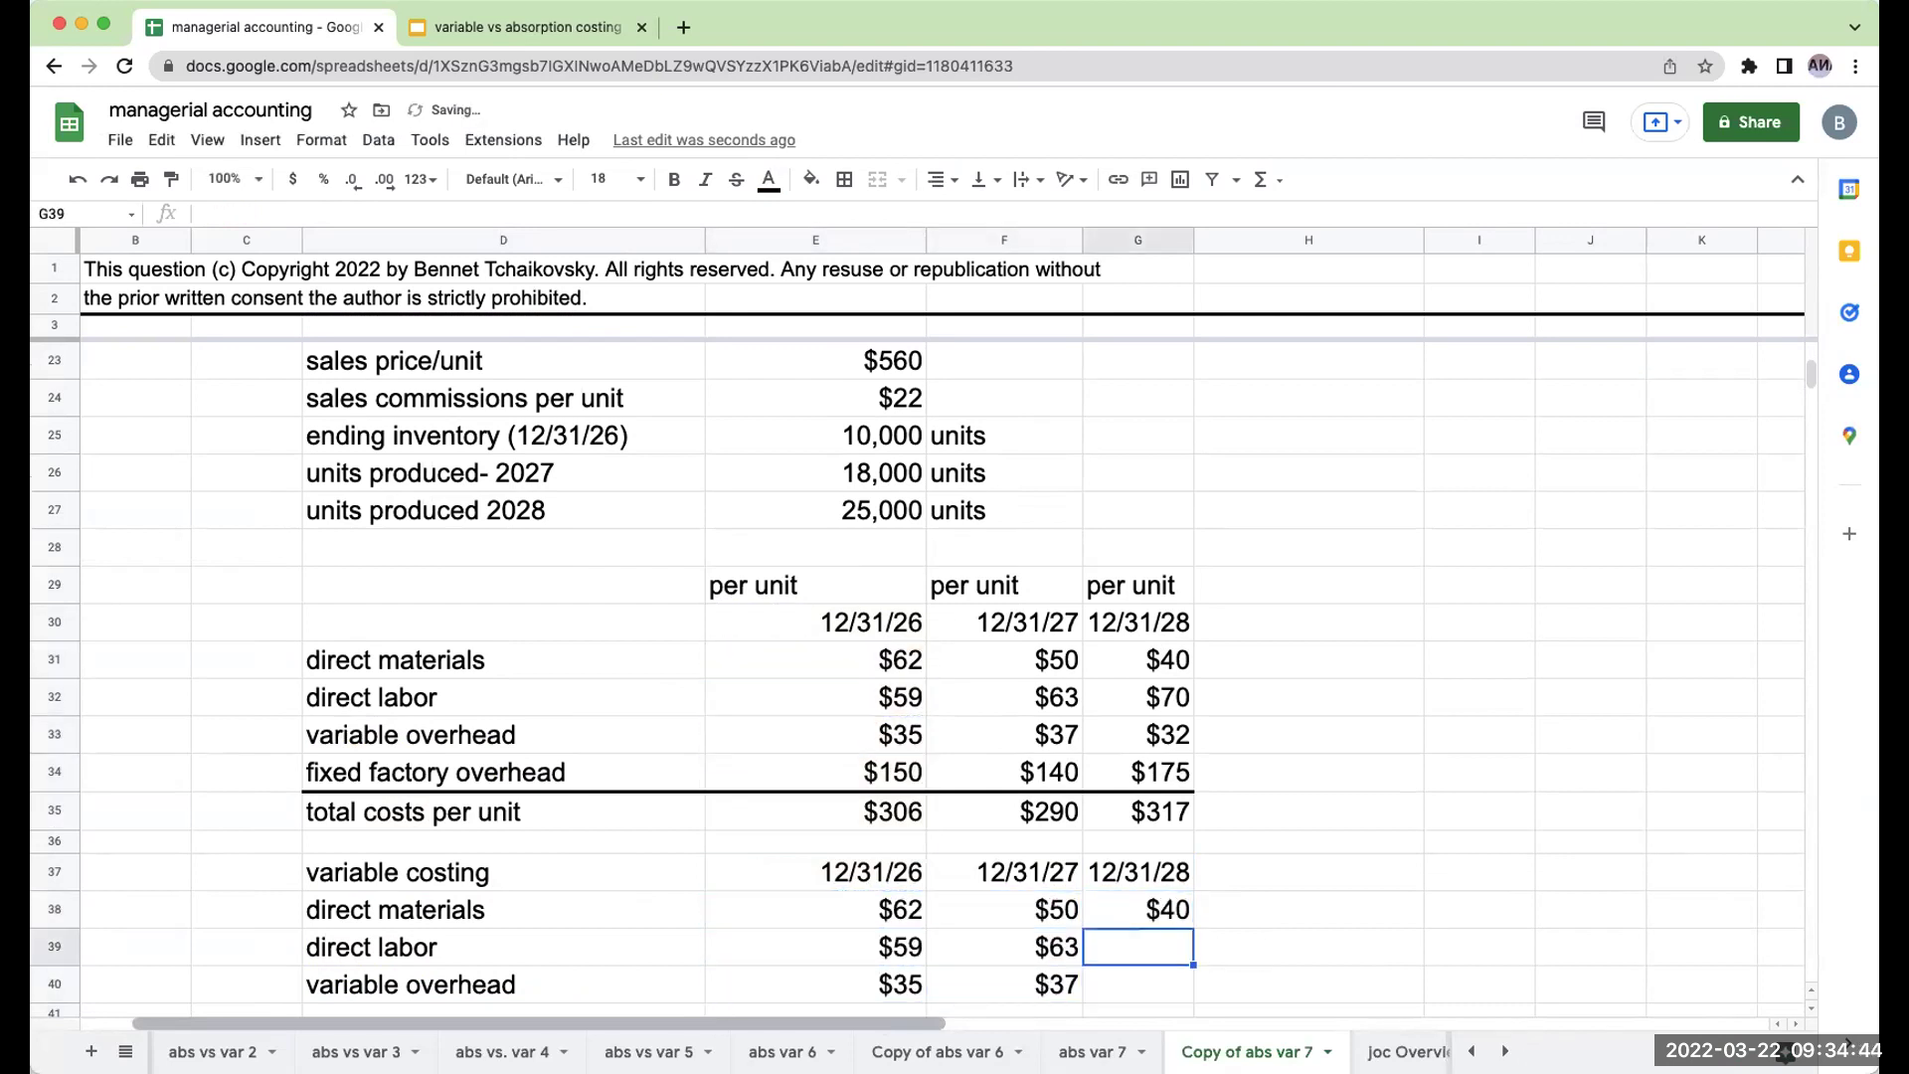
key(ctrl+v)
Total the 12/31/26 variable costs per unit in E41 by adding E38, E39 and E40.
key(Down)
key(ctrl+v)
key(Left)
key(Left)
key(Down)
text(+)
key(Up)
key(Up)
key(Up)
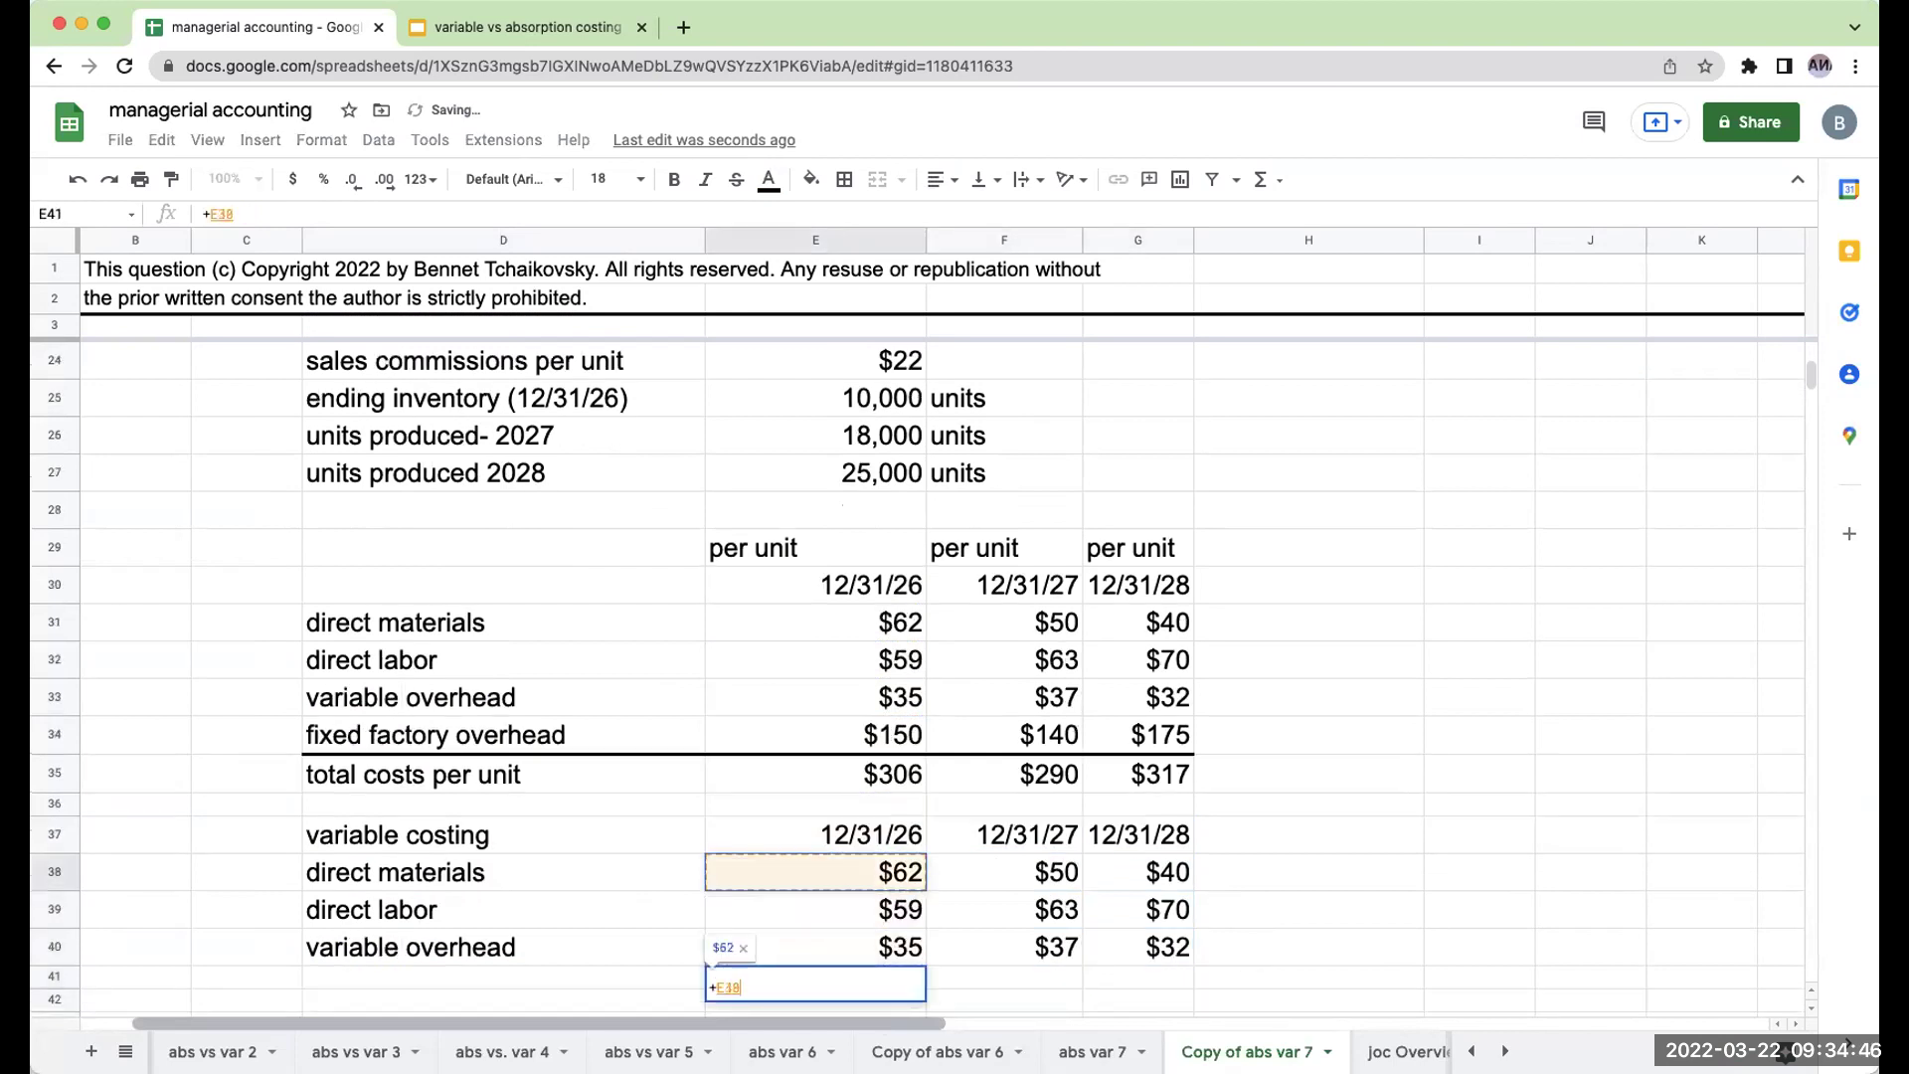
text(+)
key(Up)
key(Up)
text(+)
key(Up)
key(Return)
Total the 12/31/27 variable costs per unit in F41 by adding F38, F39 and F40.
key(Right)
key(Up)
text(+)
key(Up)
key(Up)
key(Up)
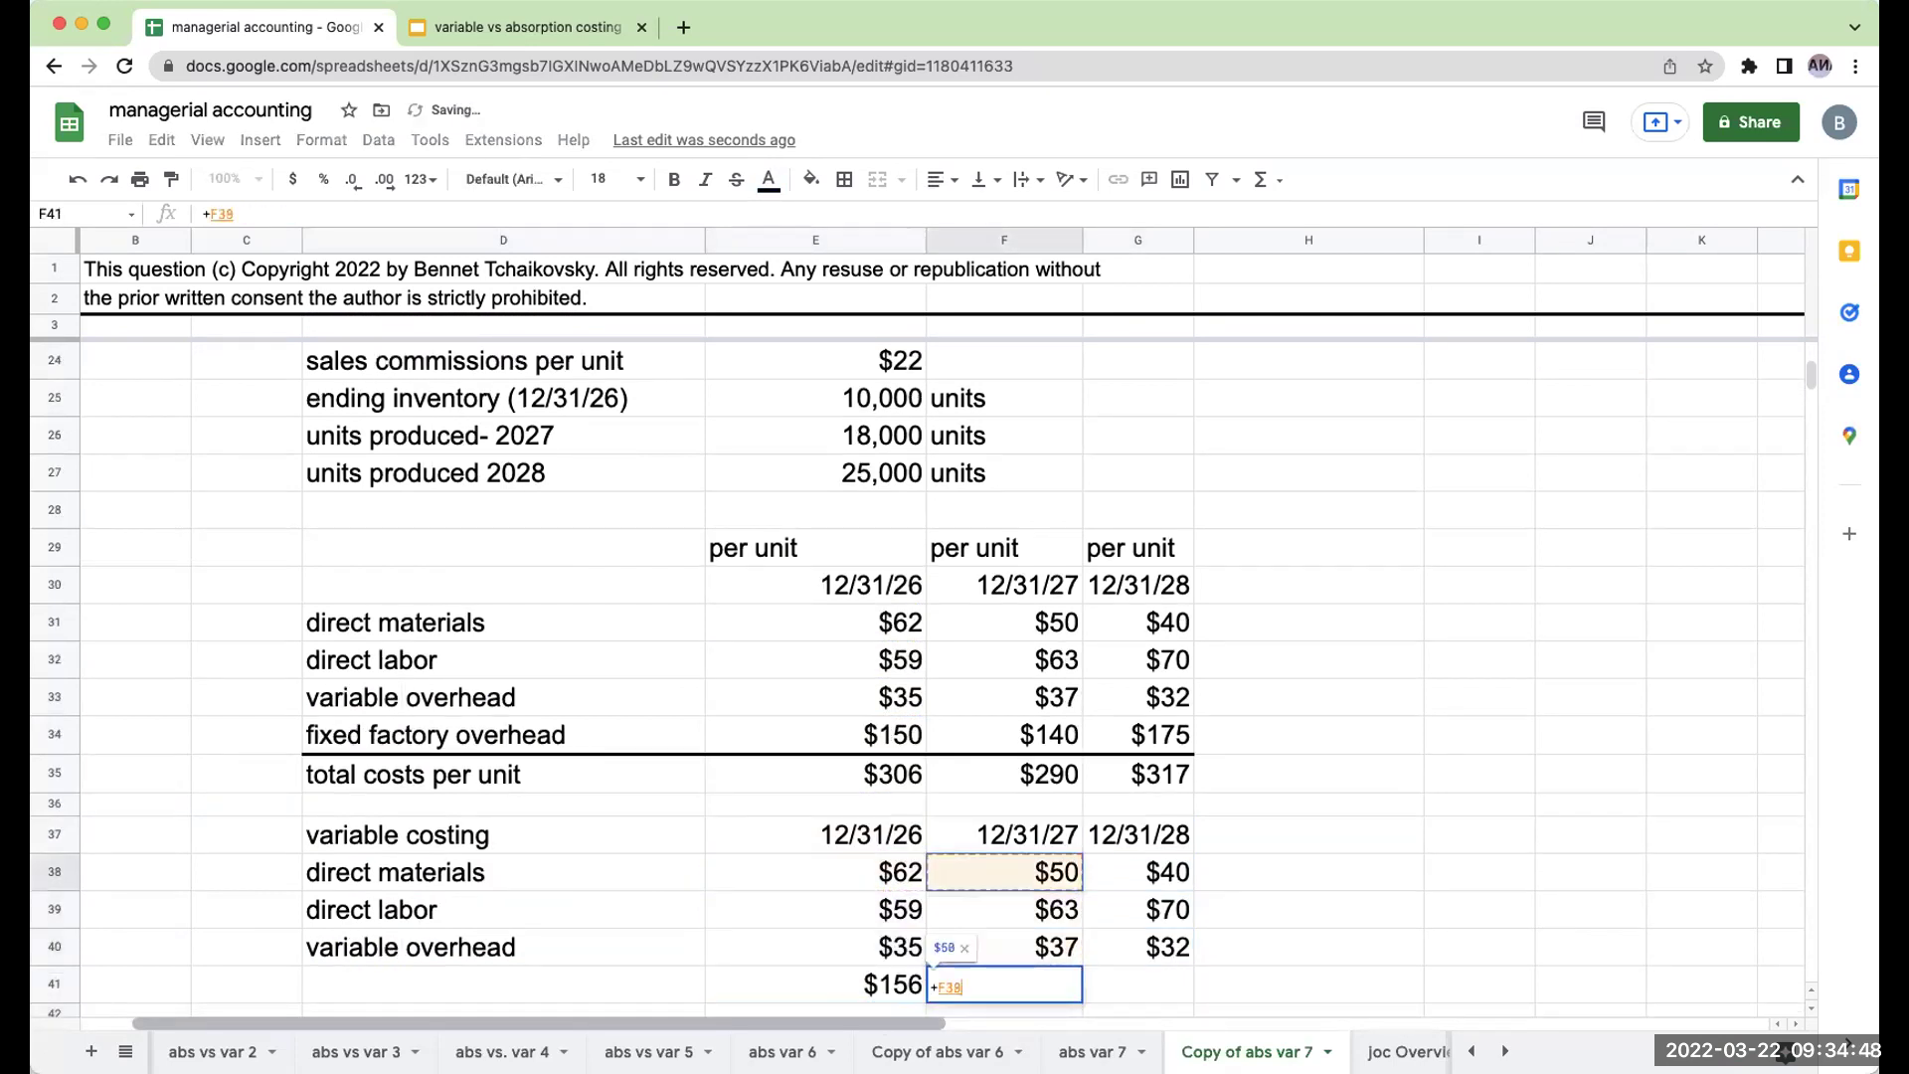
text(+)
key(Up)
key(Up)
text(+)
key(Up)
key(Return)
Total the 12/31/28 variable costs per unit in G41 by adding G38, G39 and G40.
key(Right)
key(Up)
text(+)
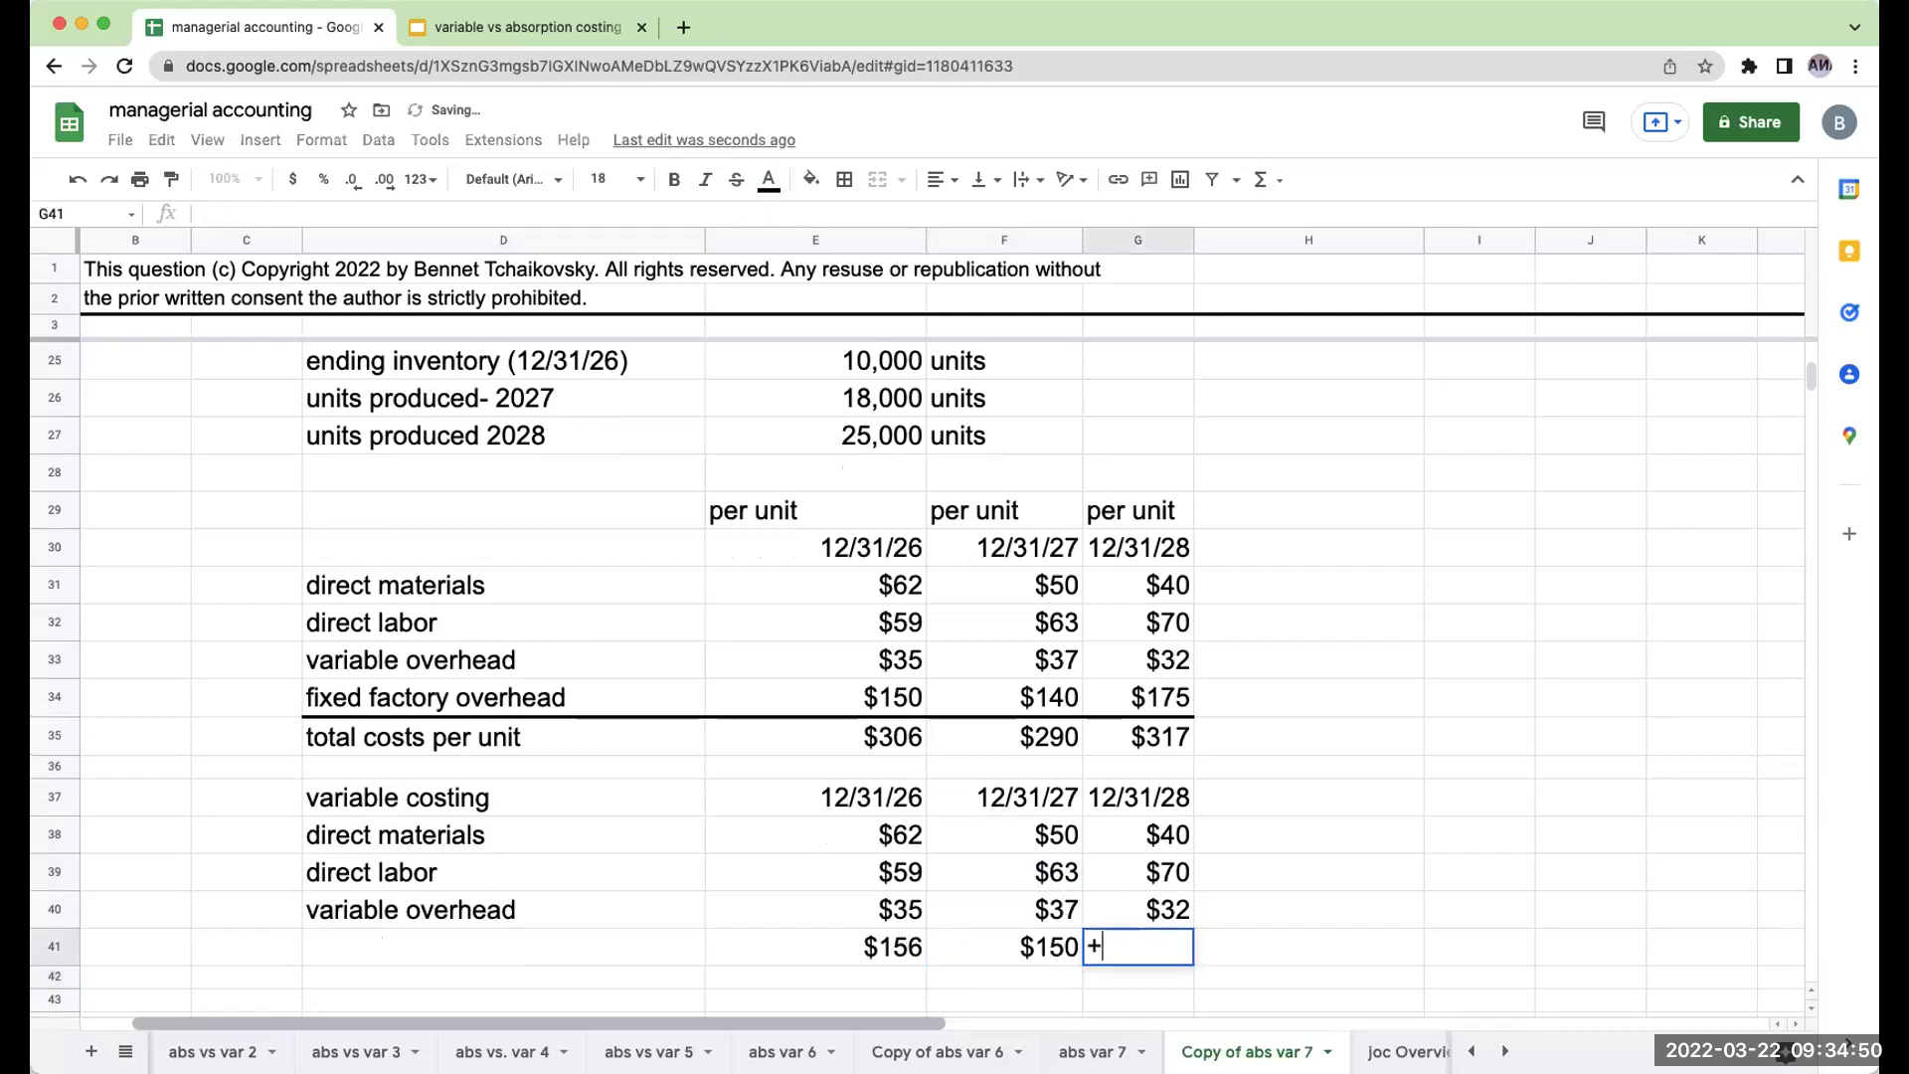
key(Up)
key(Up)
key(Up)
text(+)
key(Up)
key(Up)
text(+)
key(Up)
key(Return)
Label the totals row in D41 as "total costs per unit- variable".
click(979, 949)
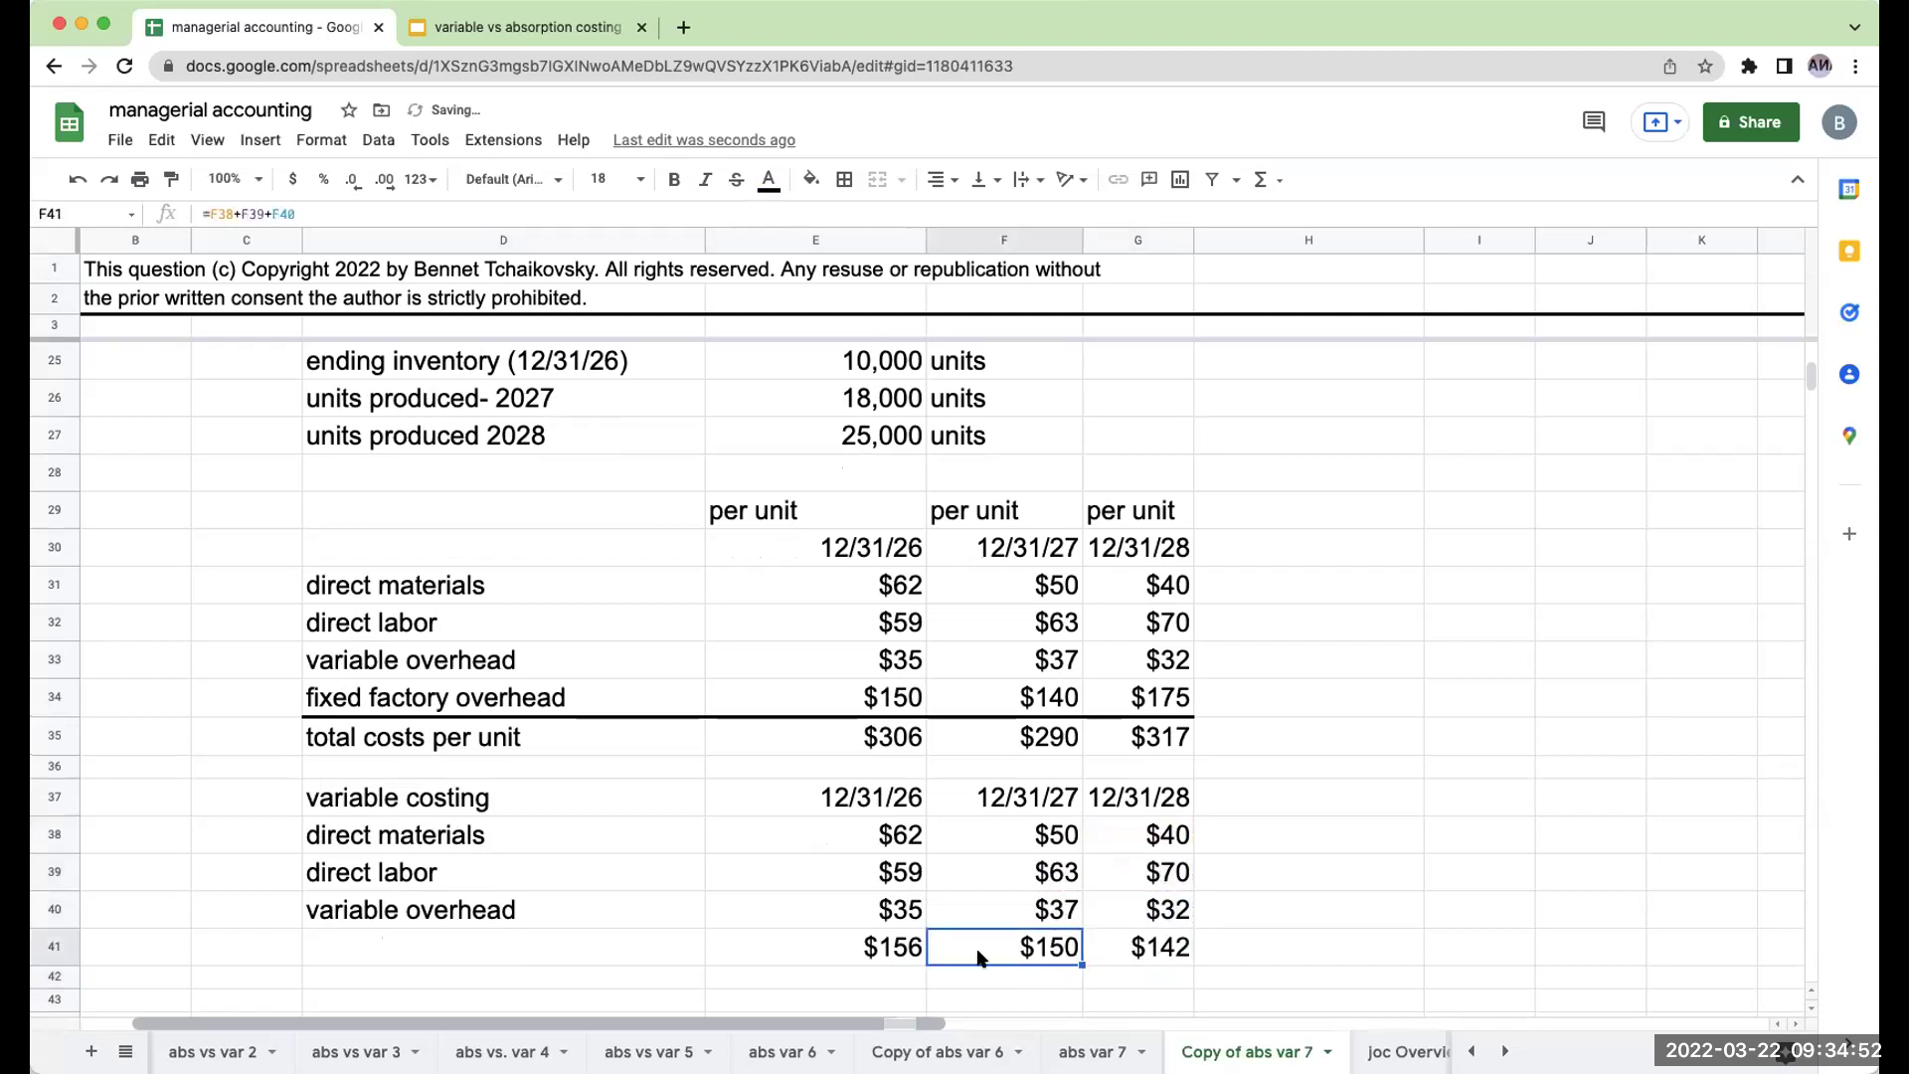
click(567, 962)
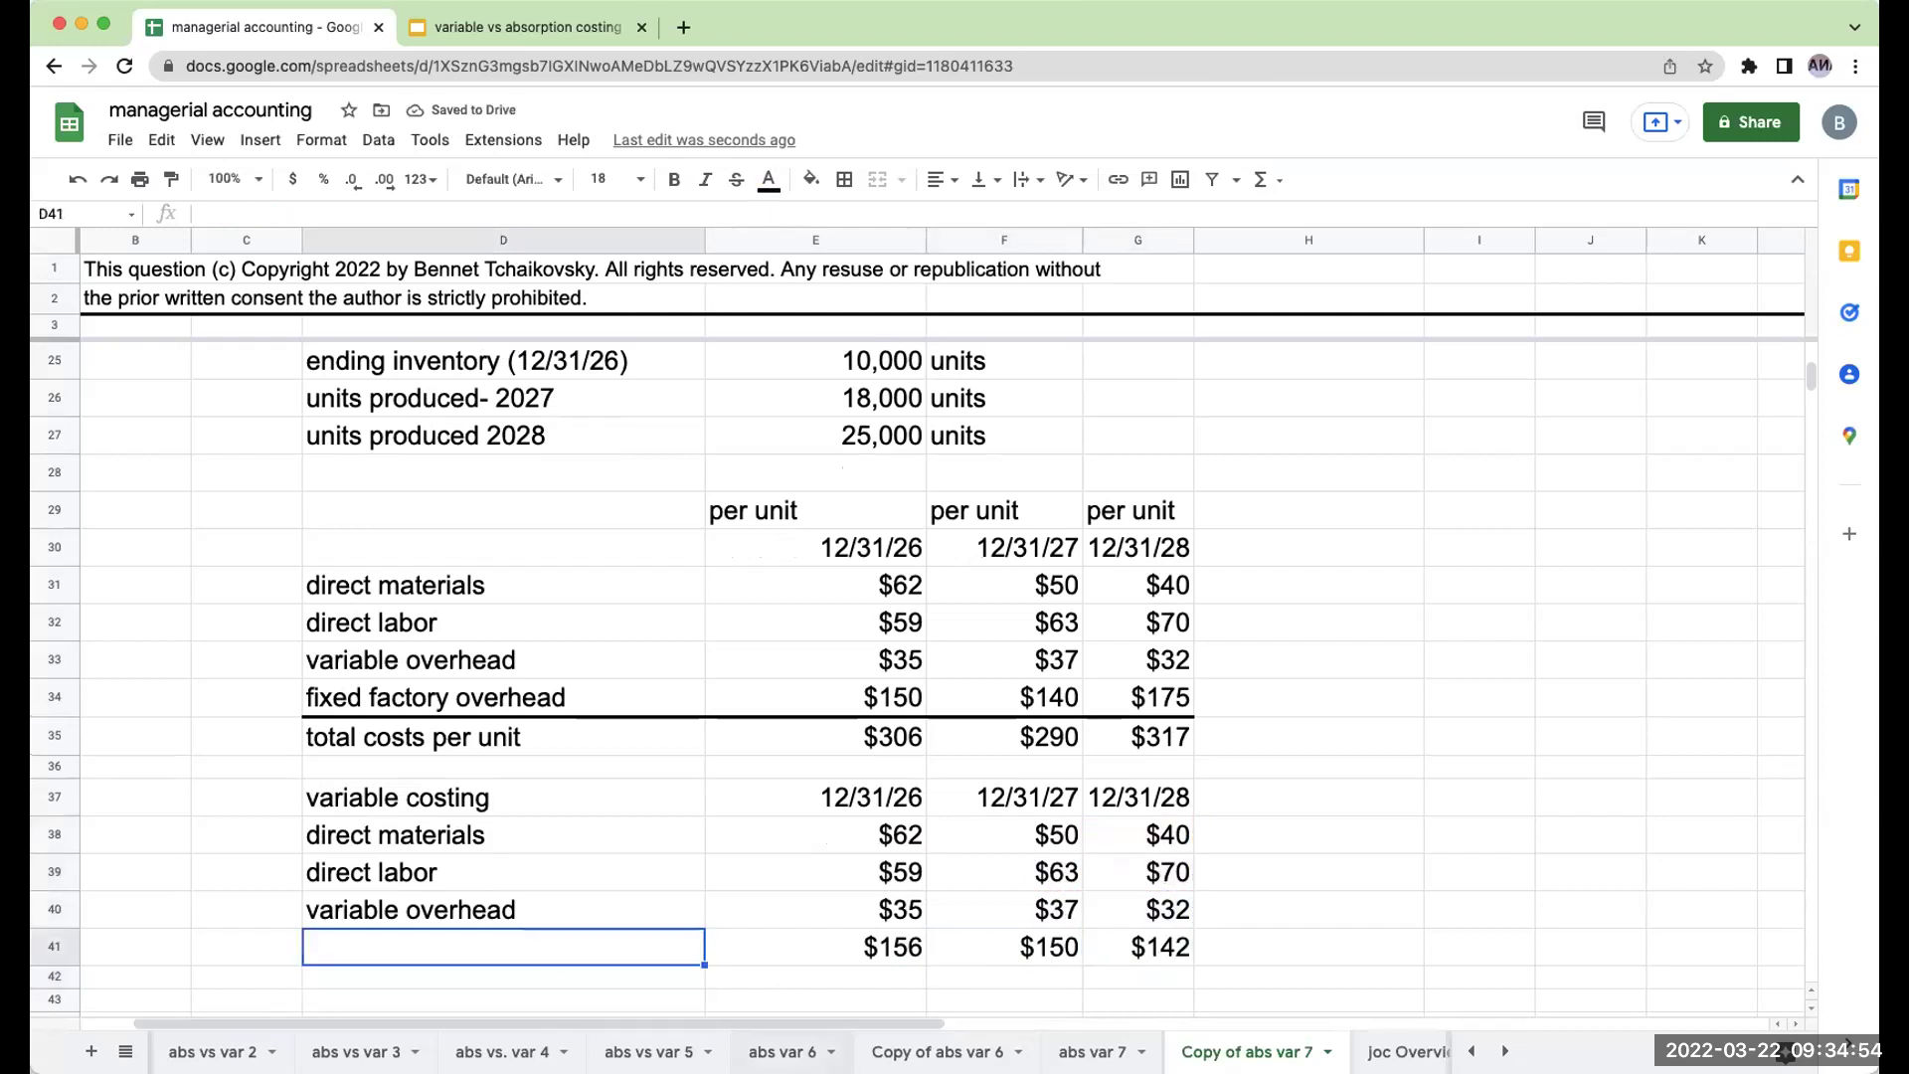
text(total costs per unit)
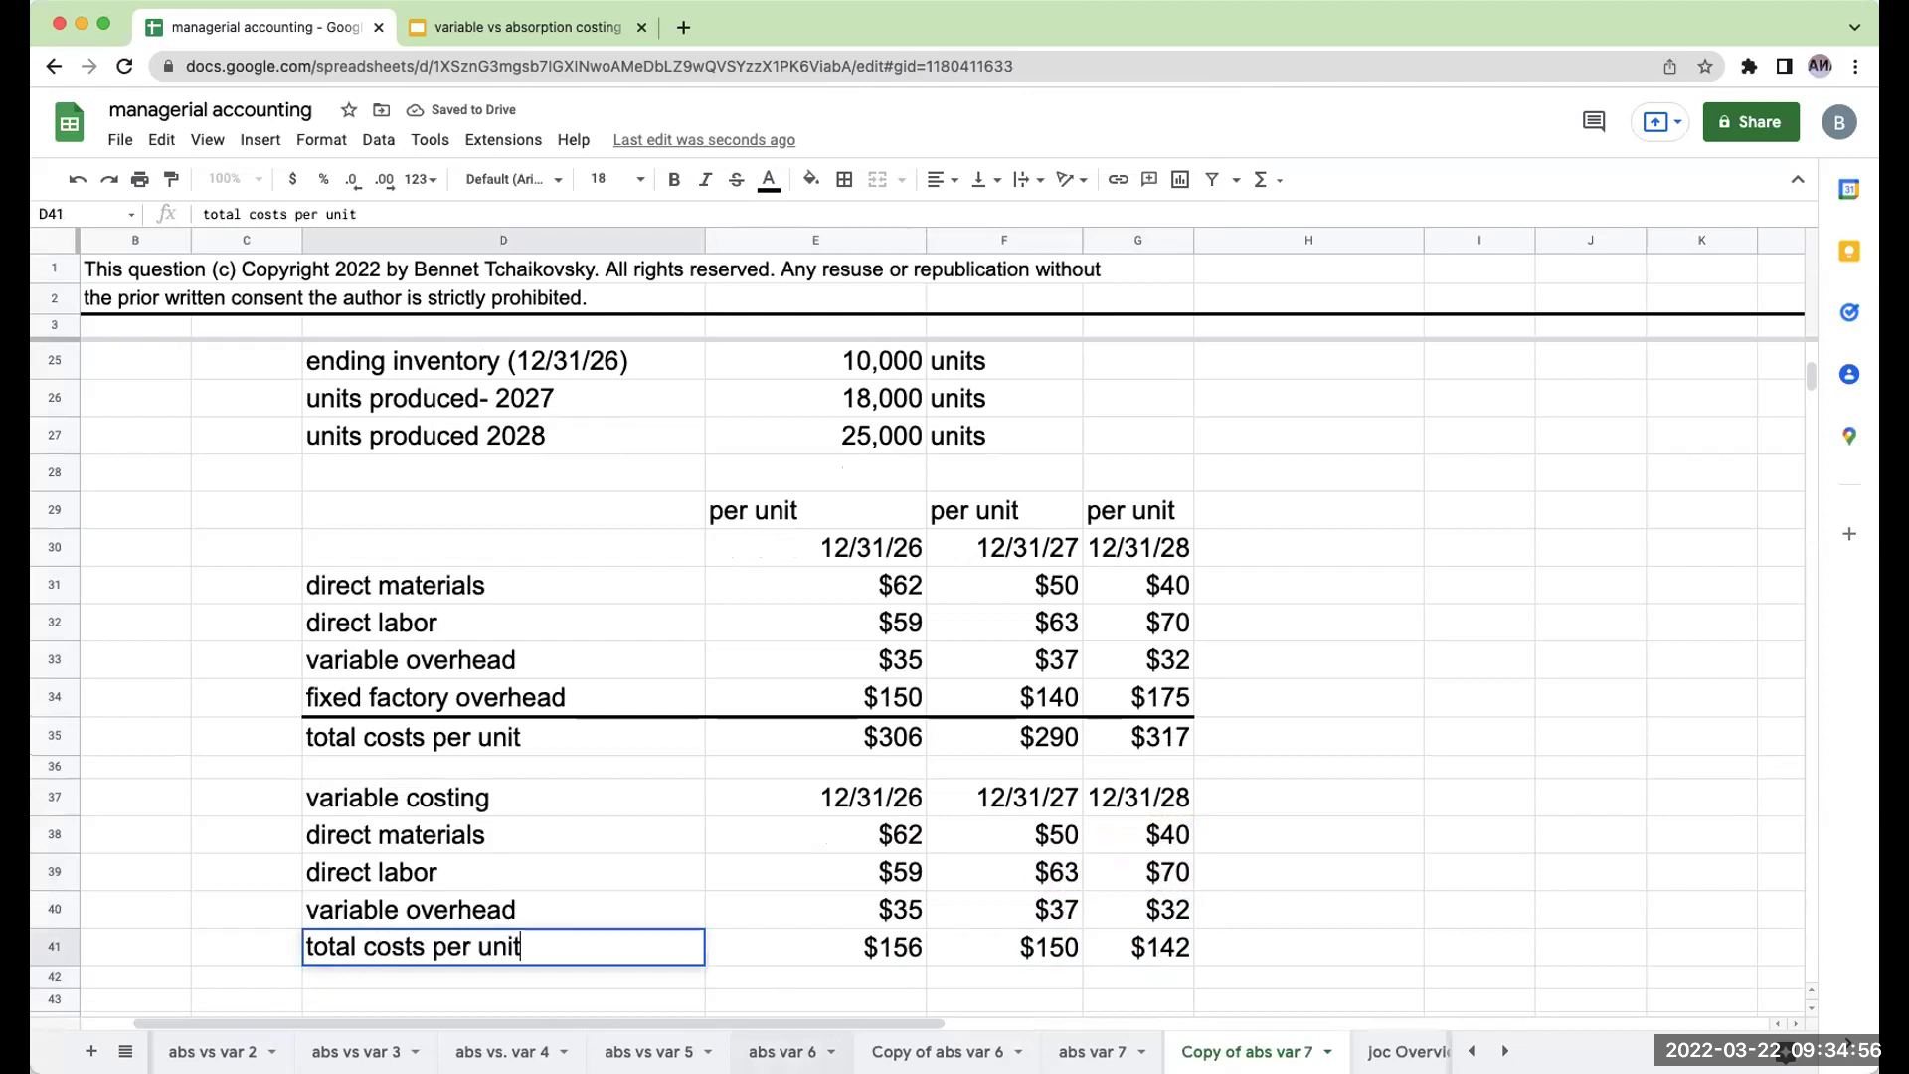
text(- variable)
key(Return)
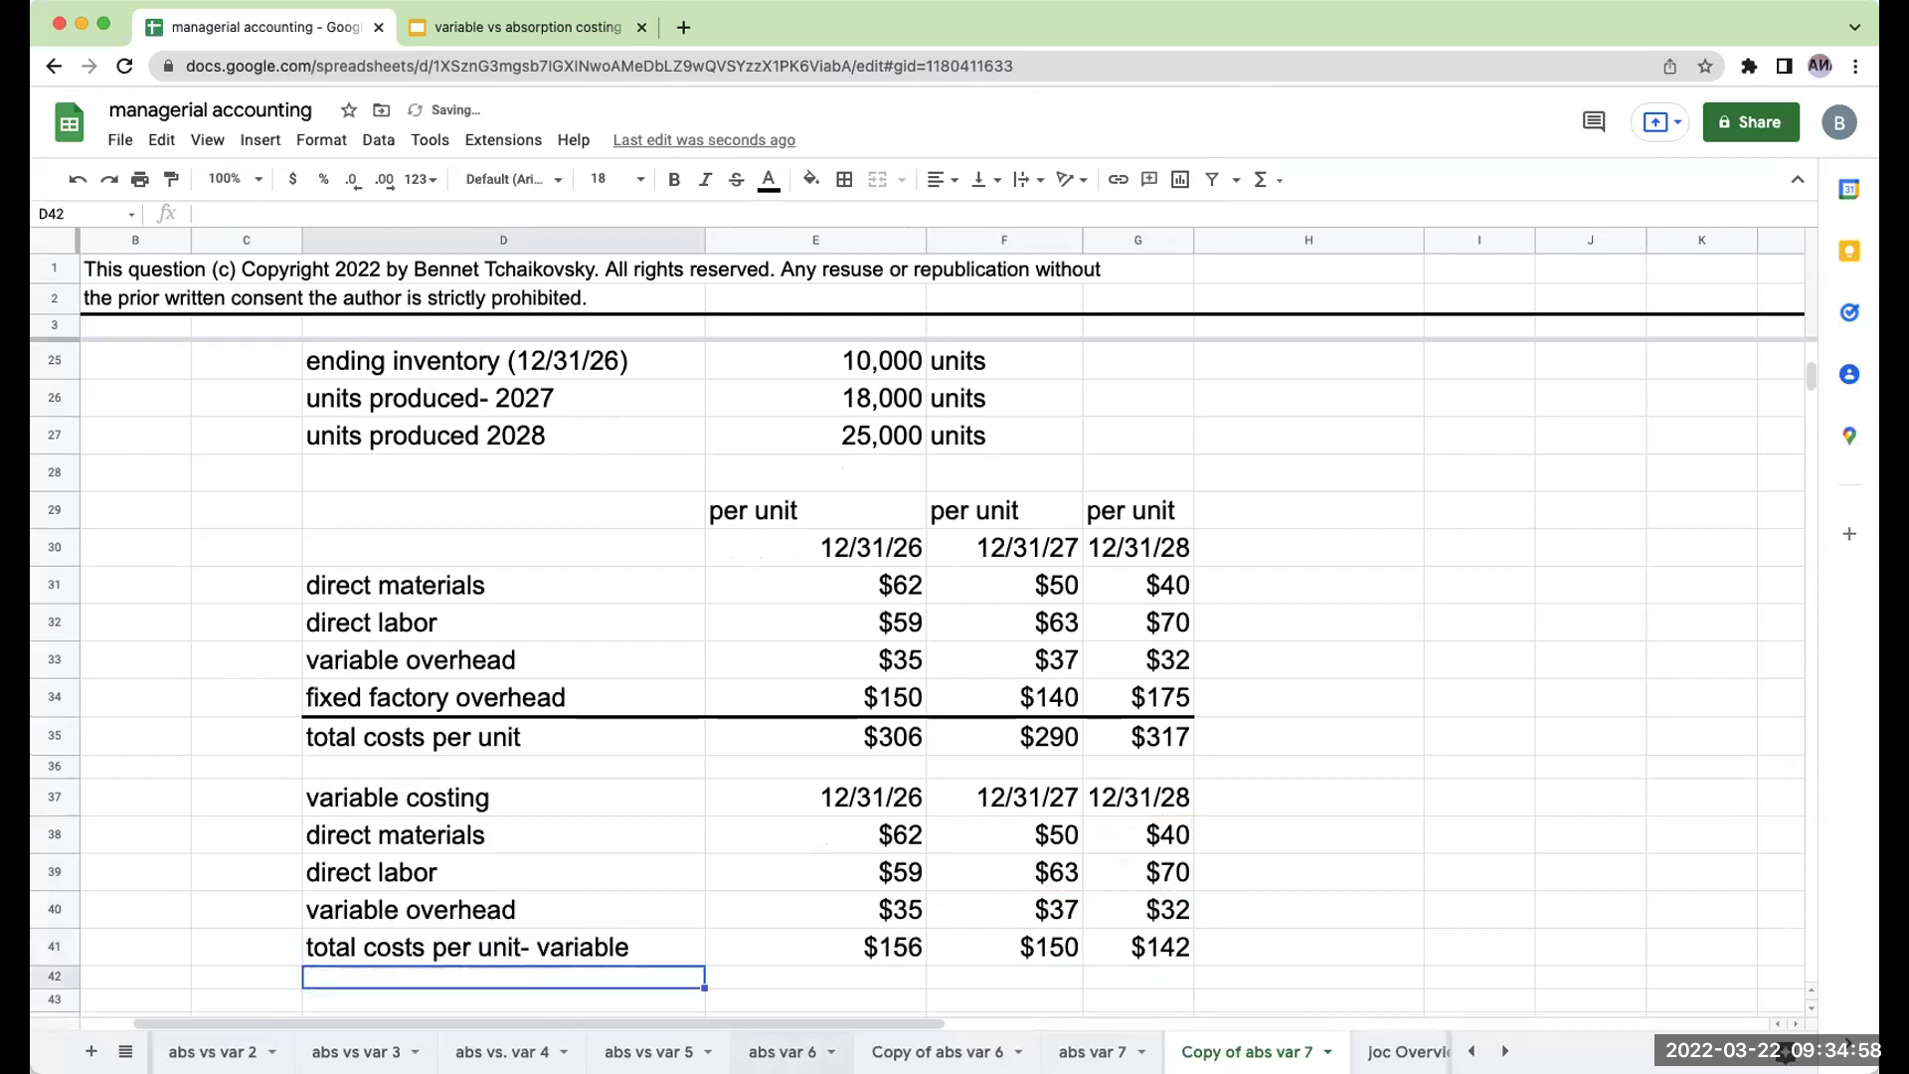
Add a top border to the variable cost totals row across D41:G41.
drag(502, 947, 1144, 946)
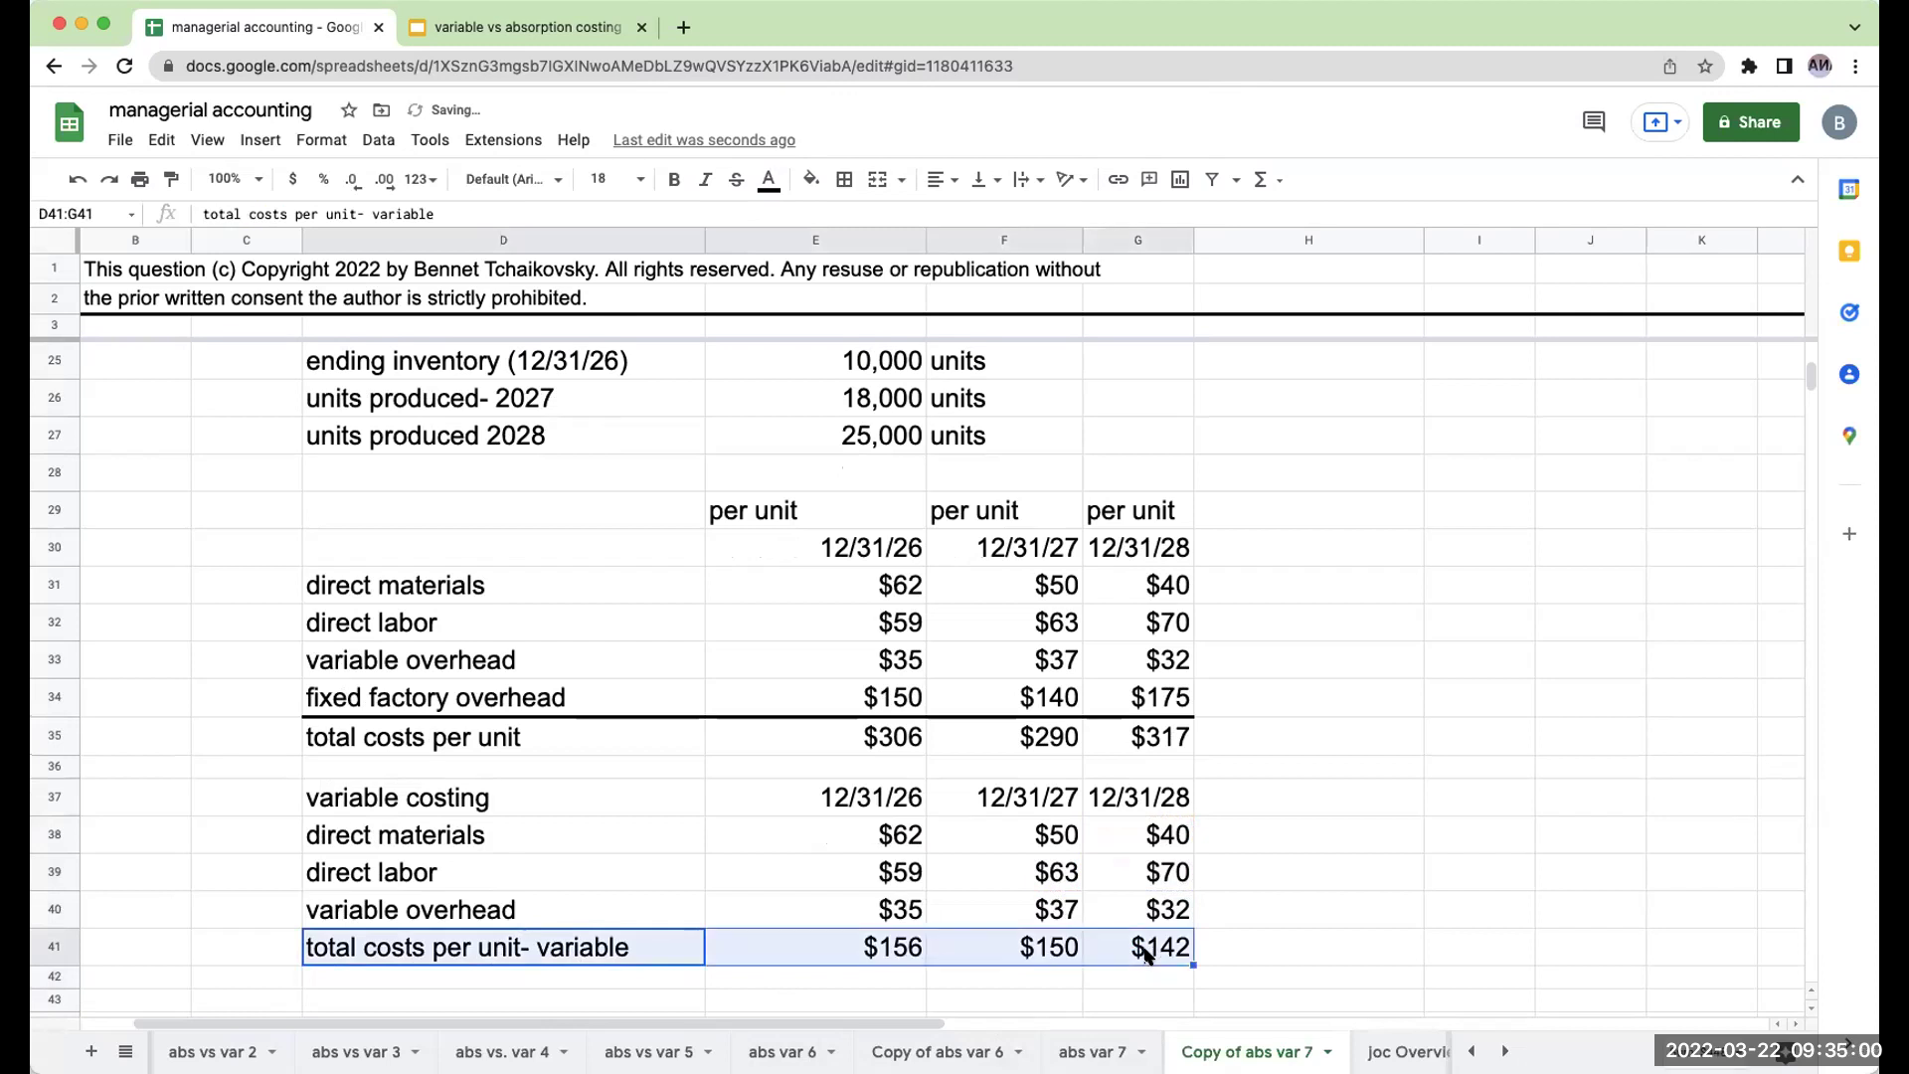
click(844, 179)
click(883, 256)
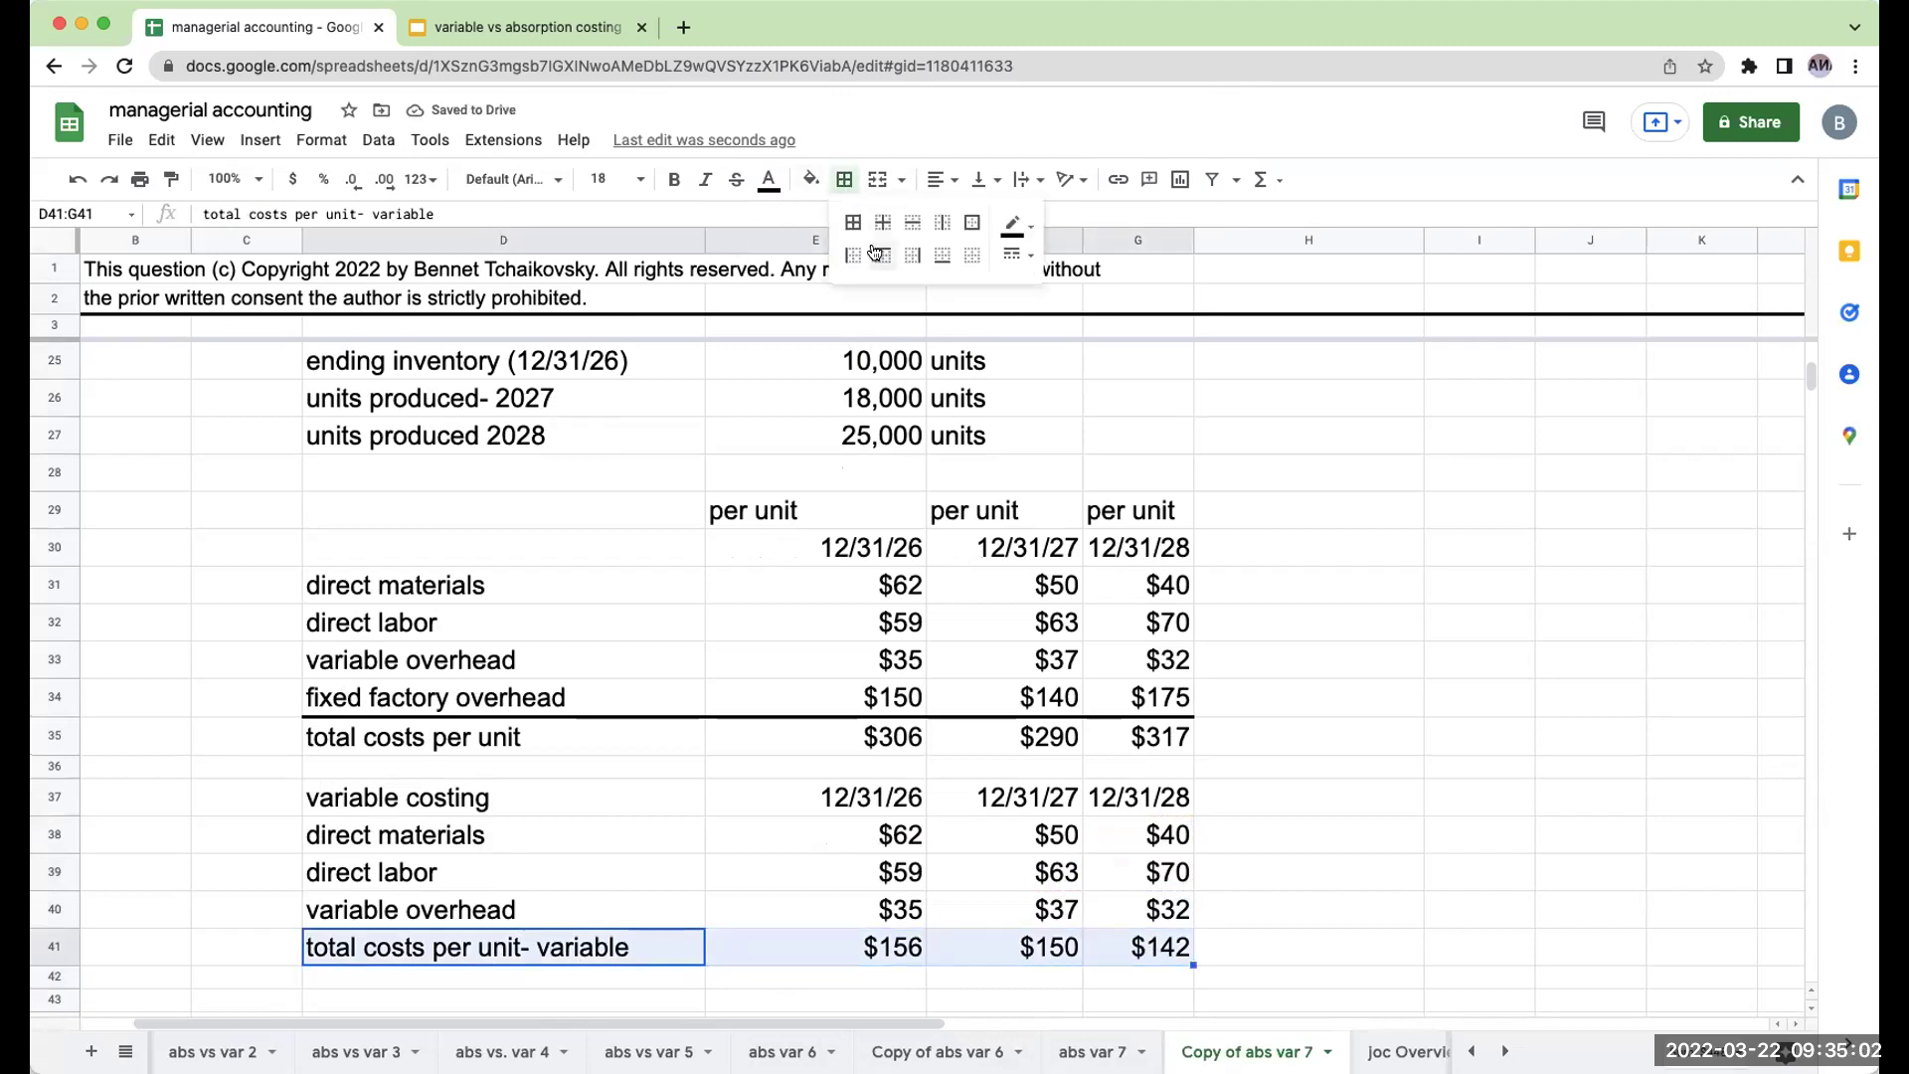
Shade the 12/31/27 variable cost total in F41 and the cy- prod per-unit cell J18 with the same light blue-gray fill.
click(1064, 939)
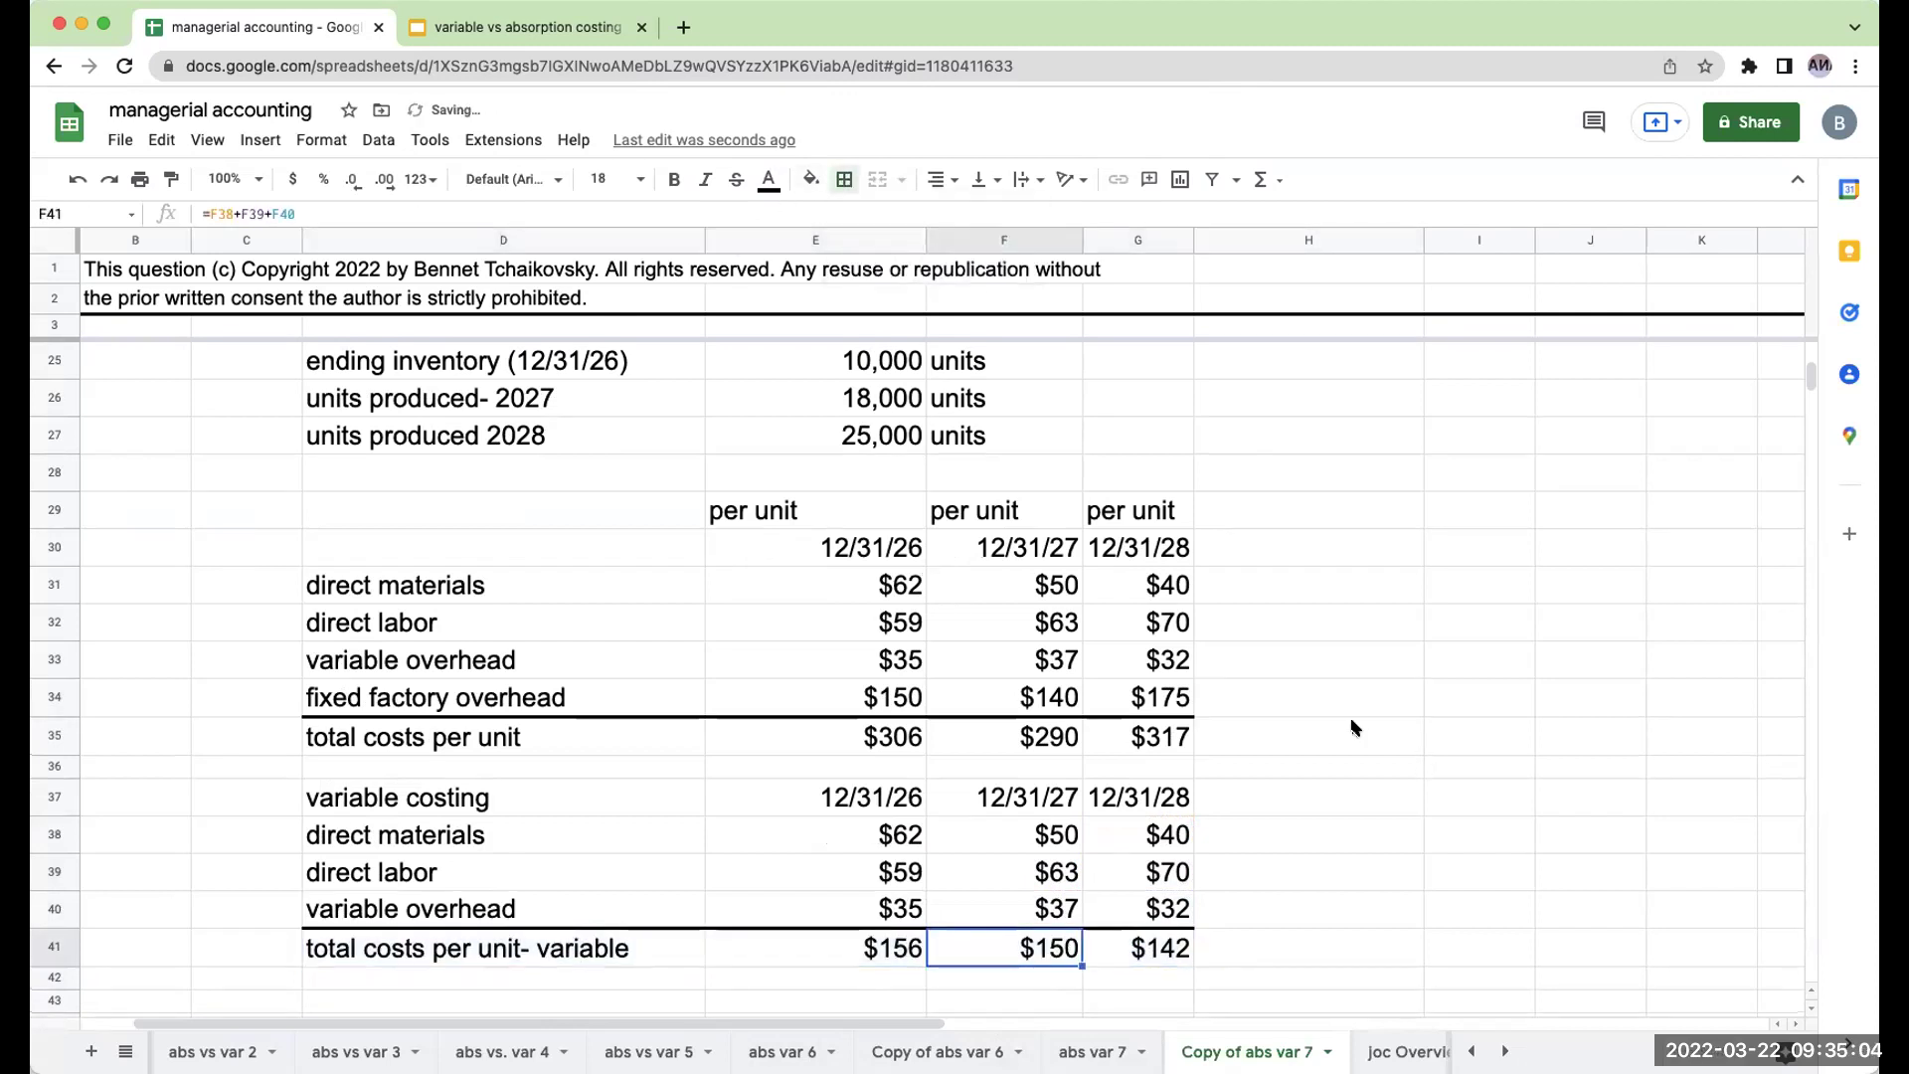
click(812, 179)
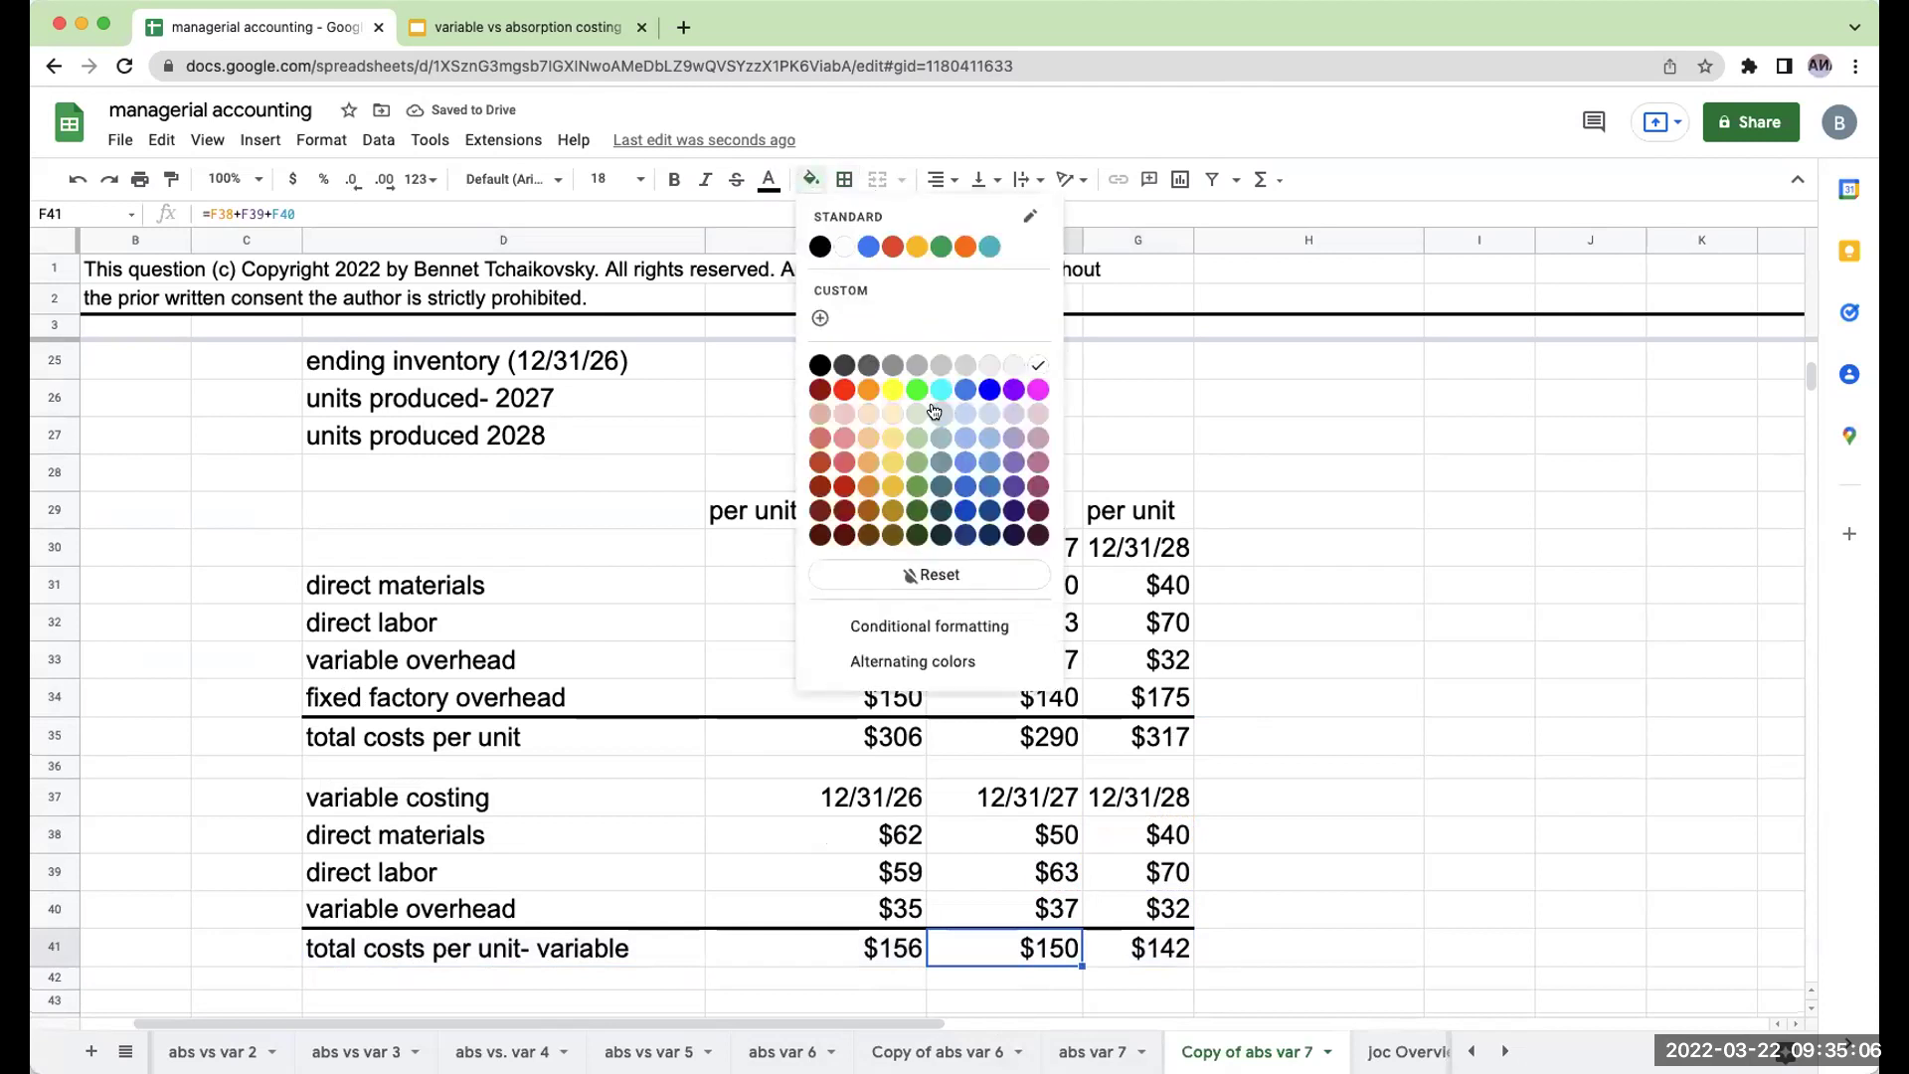
click(935, 411)
scroll(1515, 630, up, 5)
click(1588, 513)
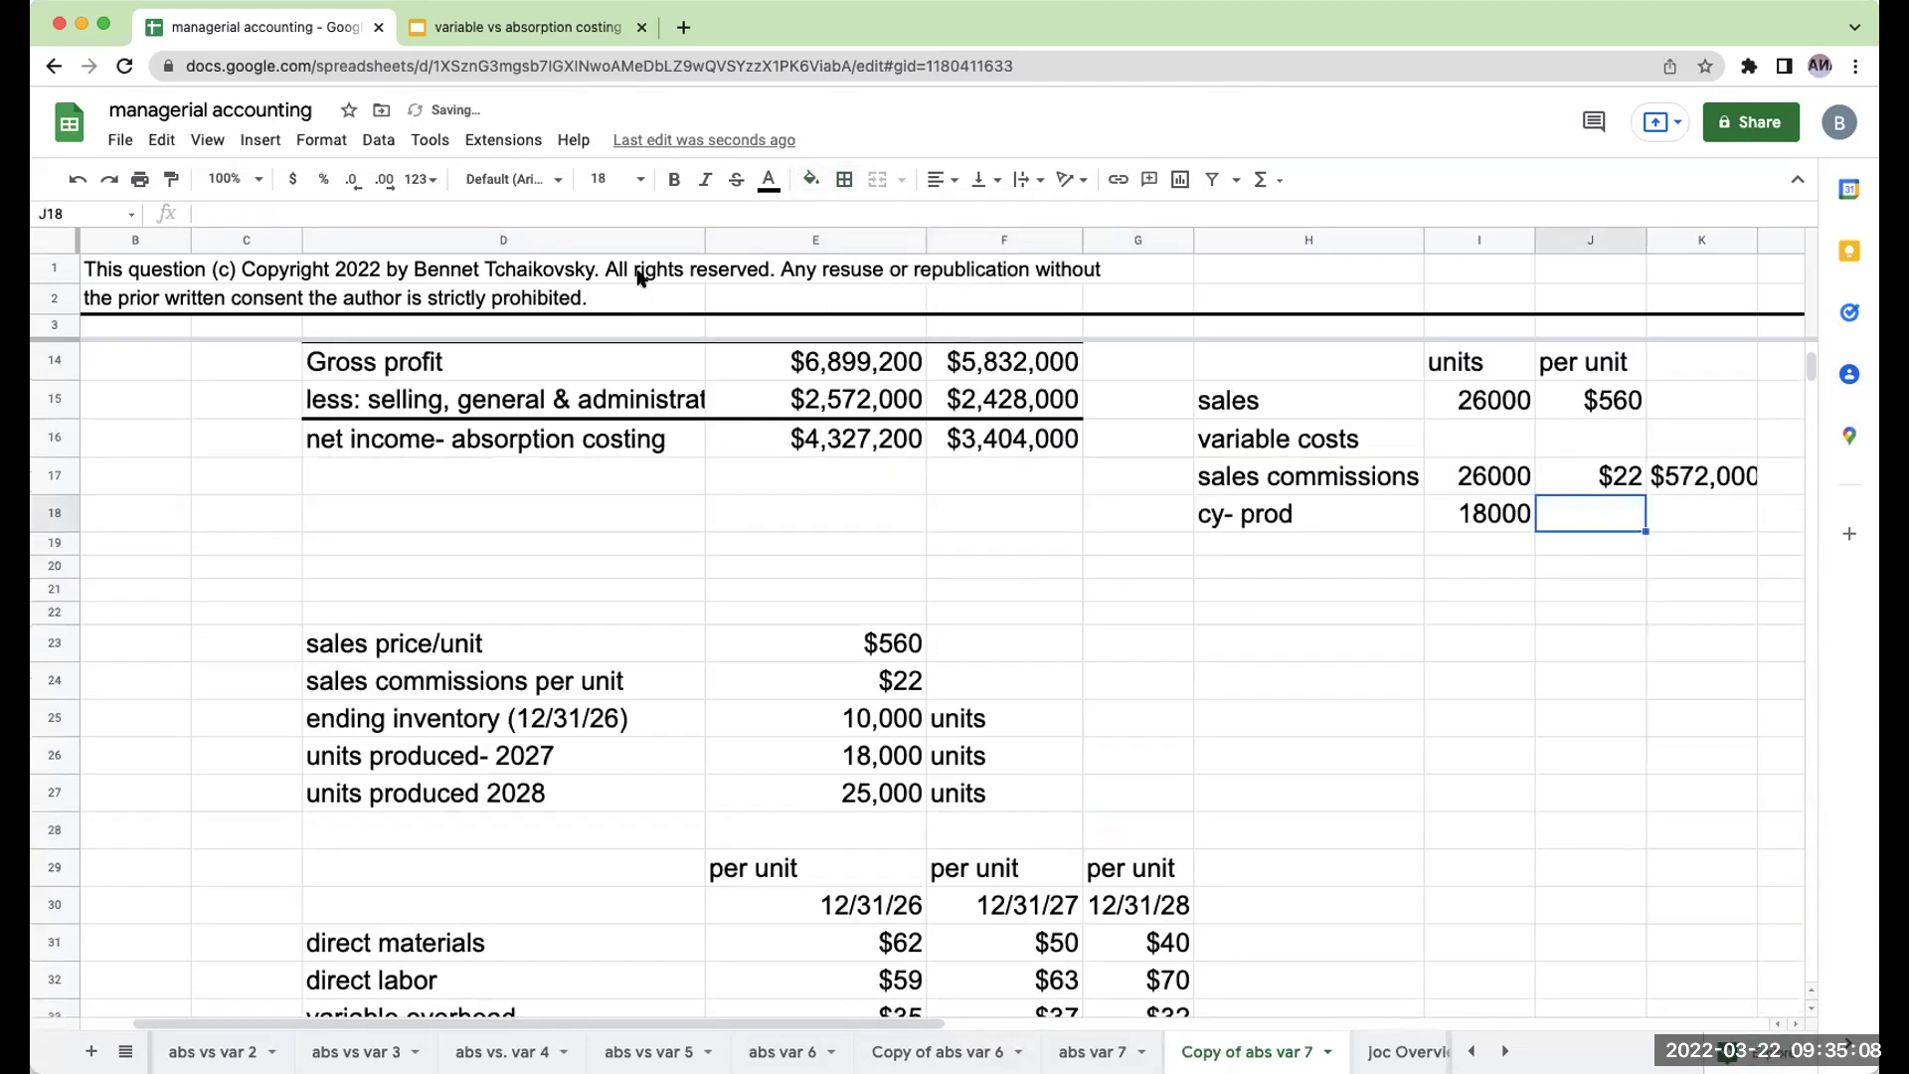
click(812, 179)
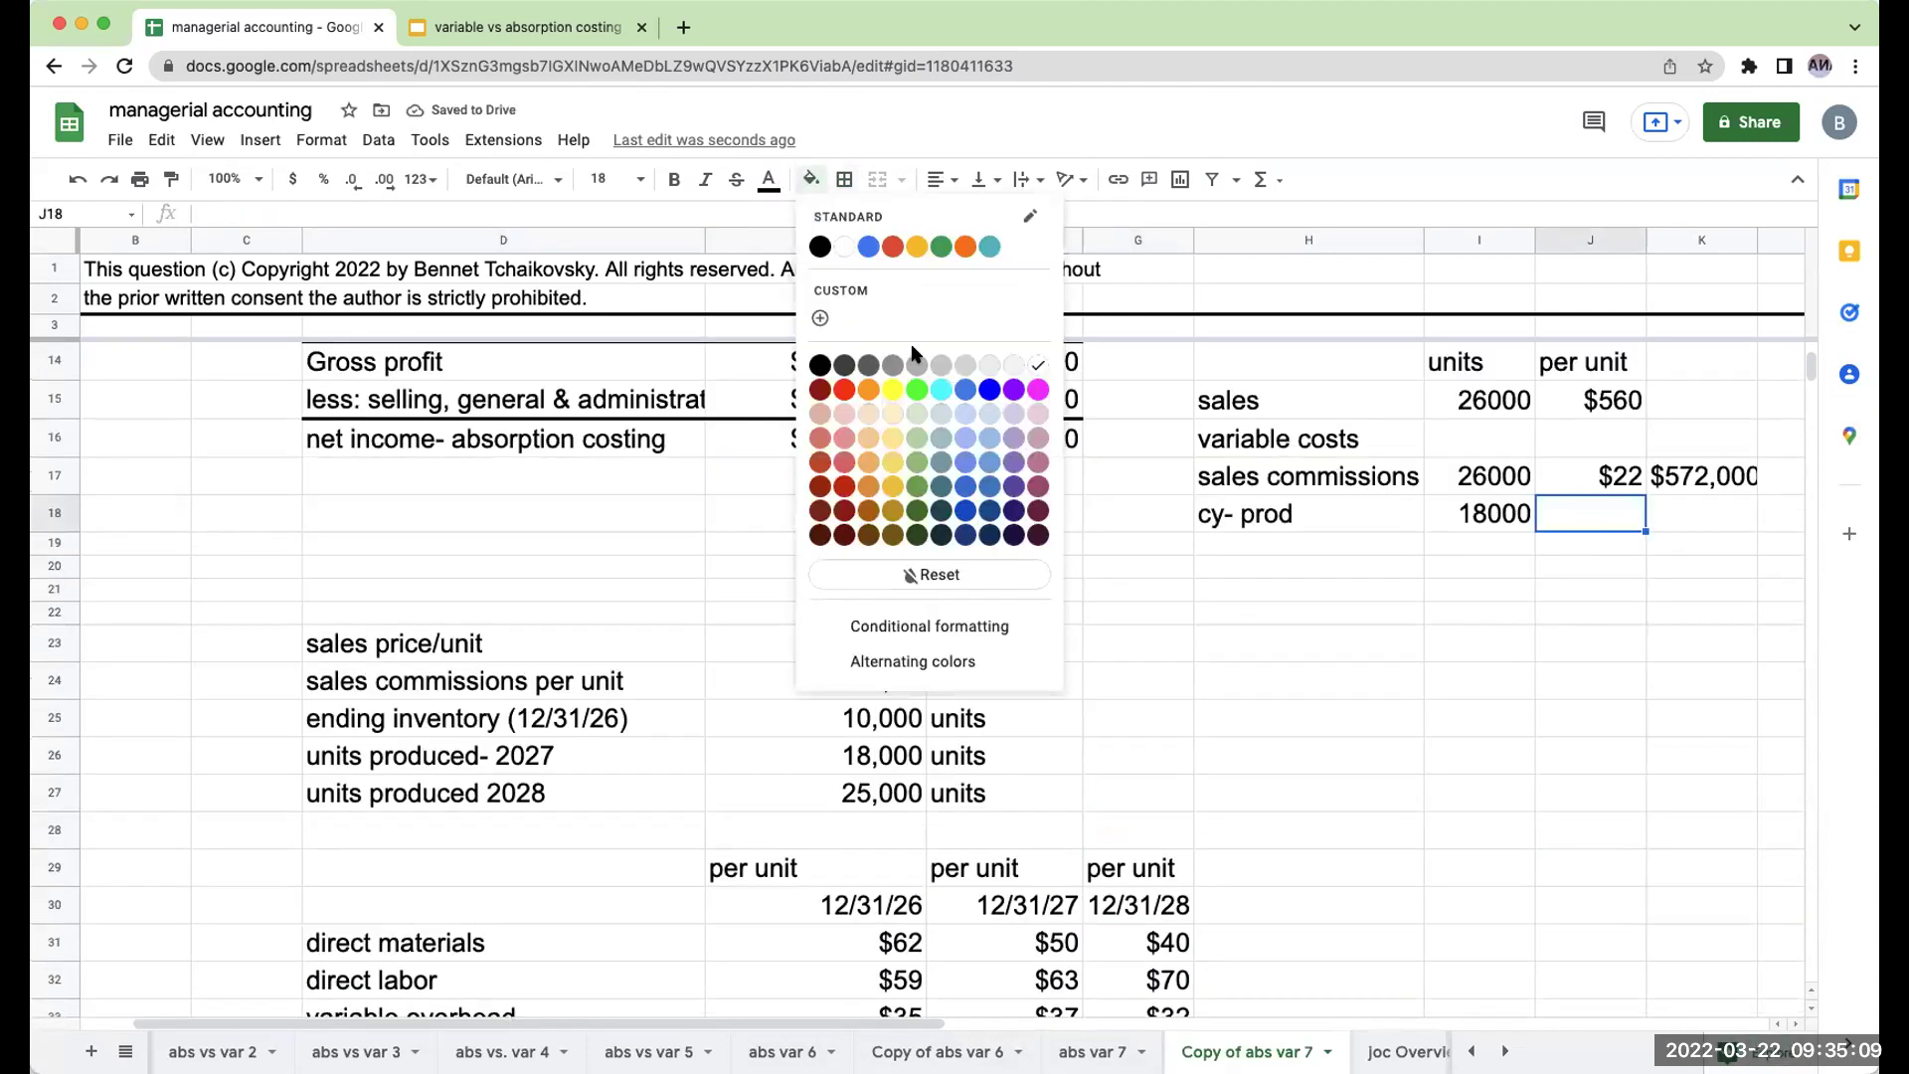
click(926, 414)
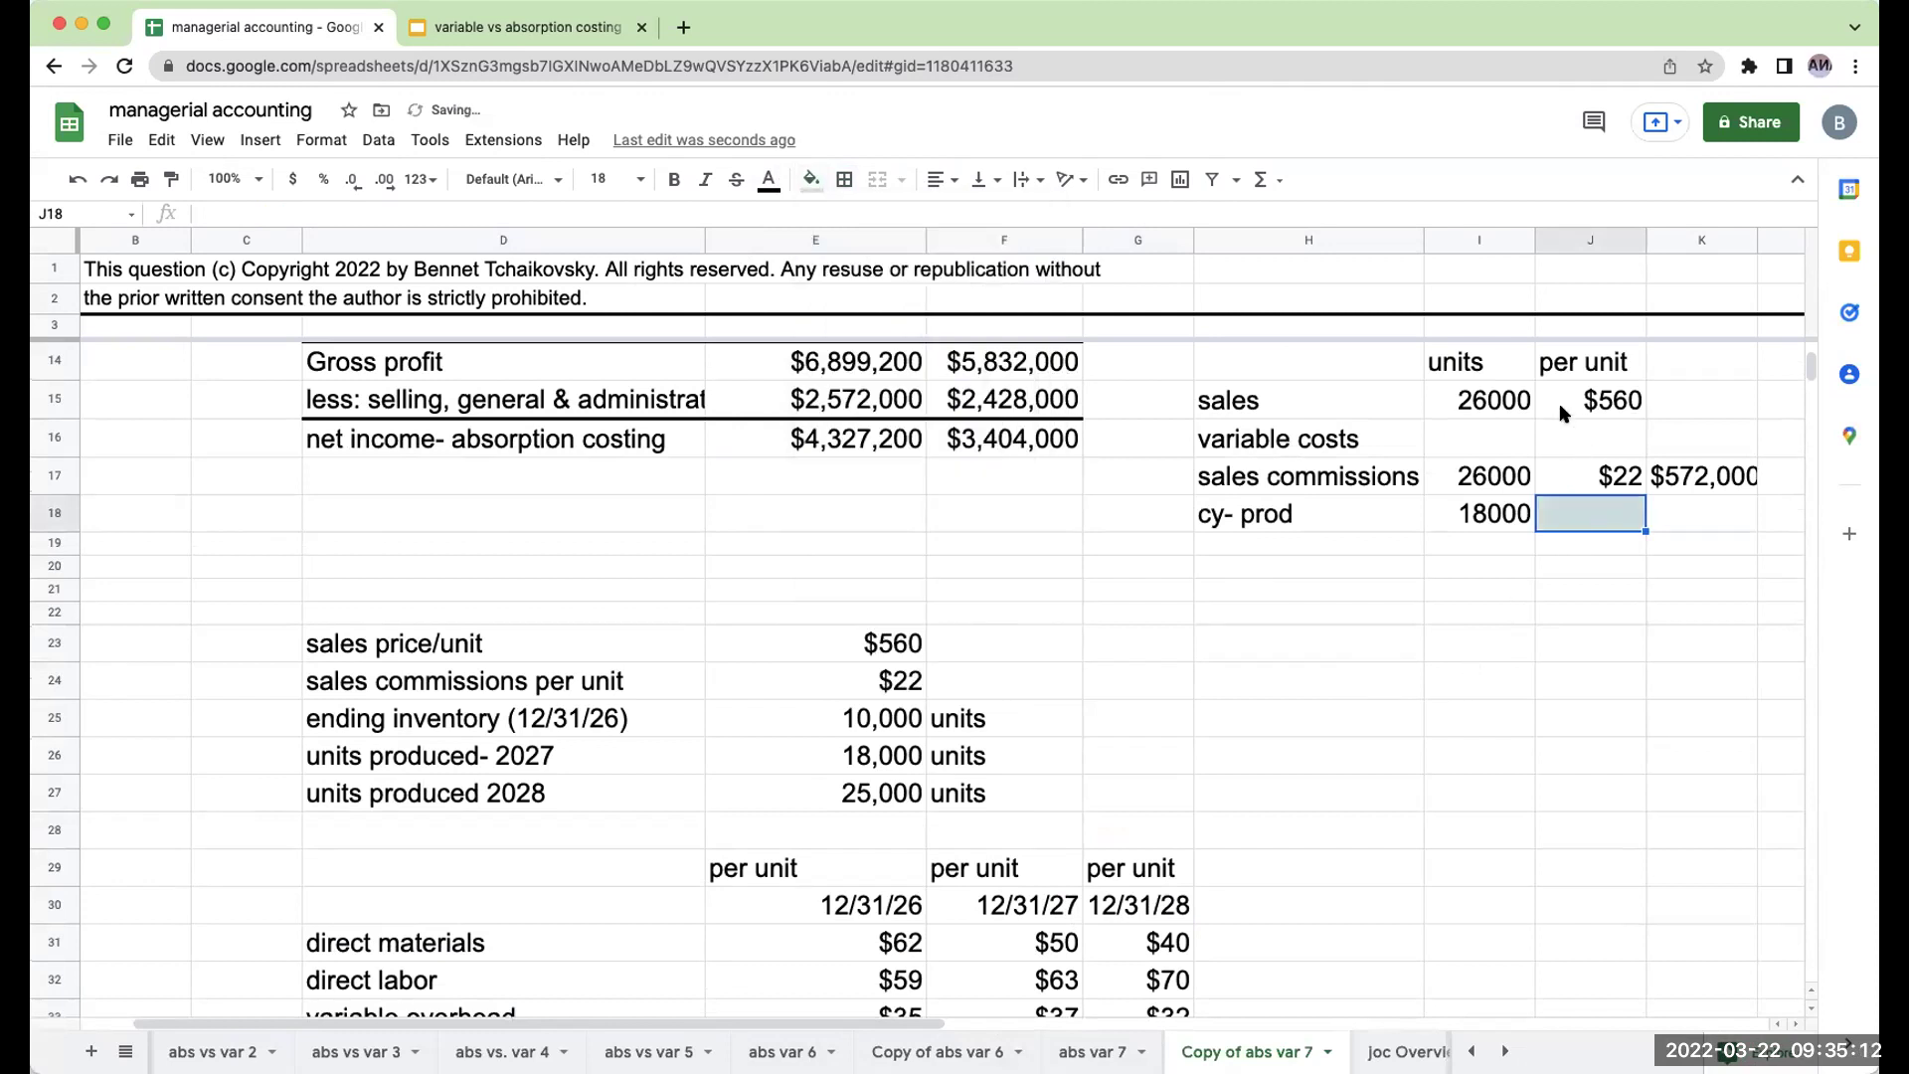
Link the cy- prod per-unit cost in J18 to the 12/31/27 variable cost total in F41.
text(+)
scroll(1344, 642, down, 3)
scroll(1334, 665, down, 2)
click(1087, 839)
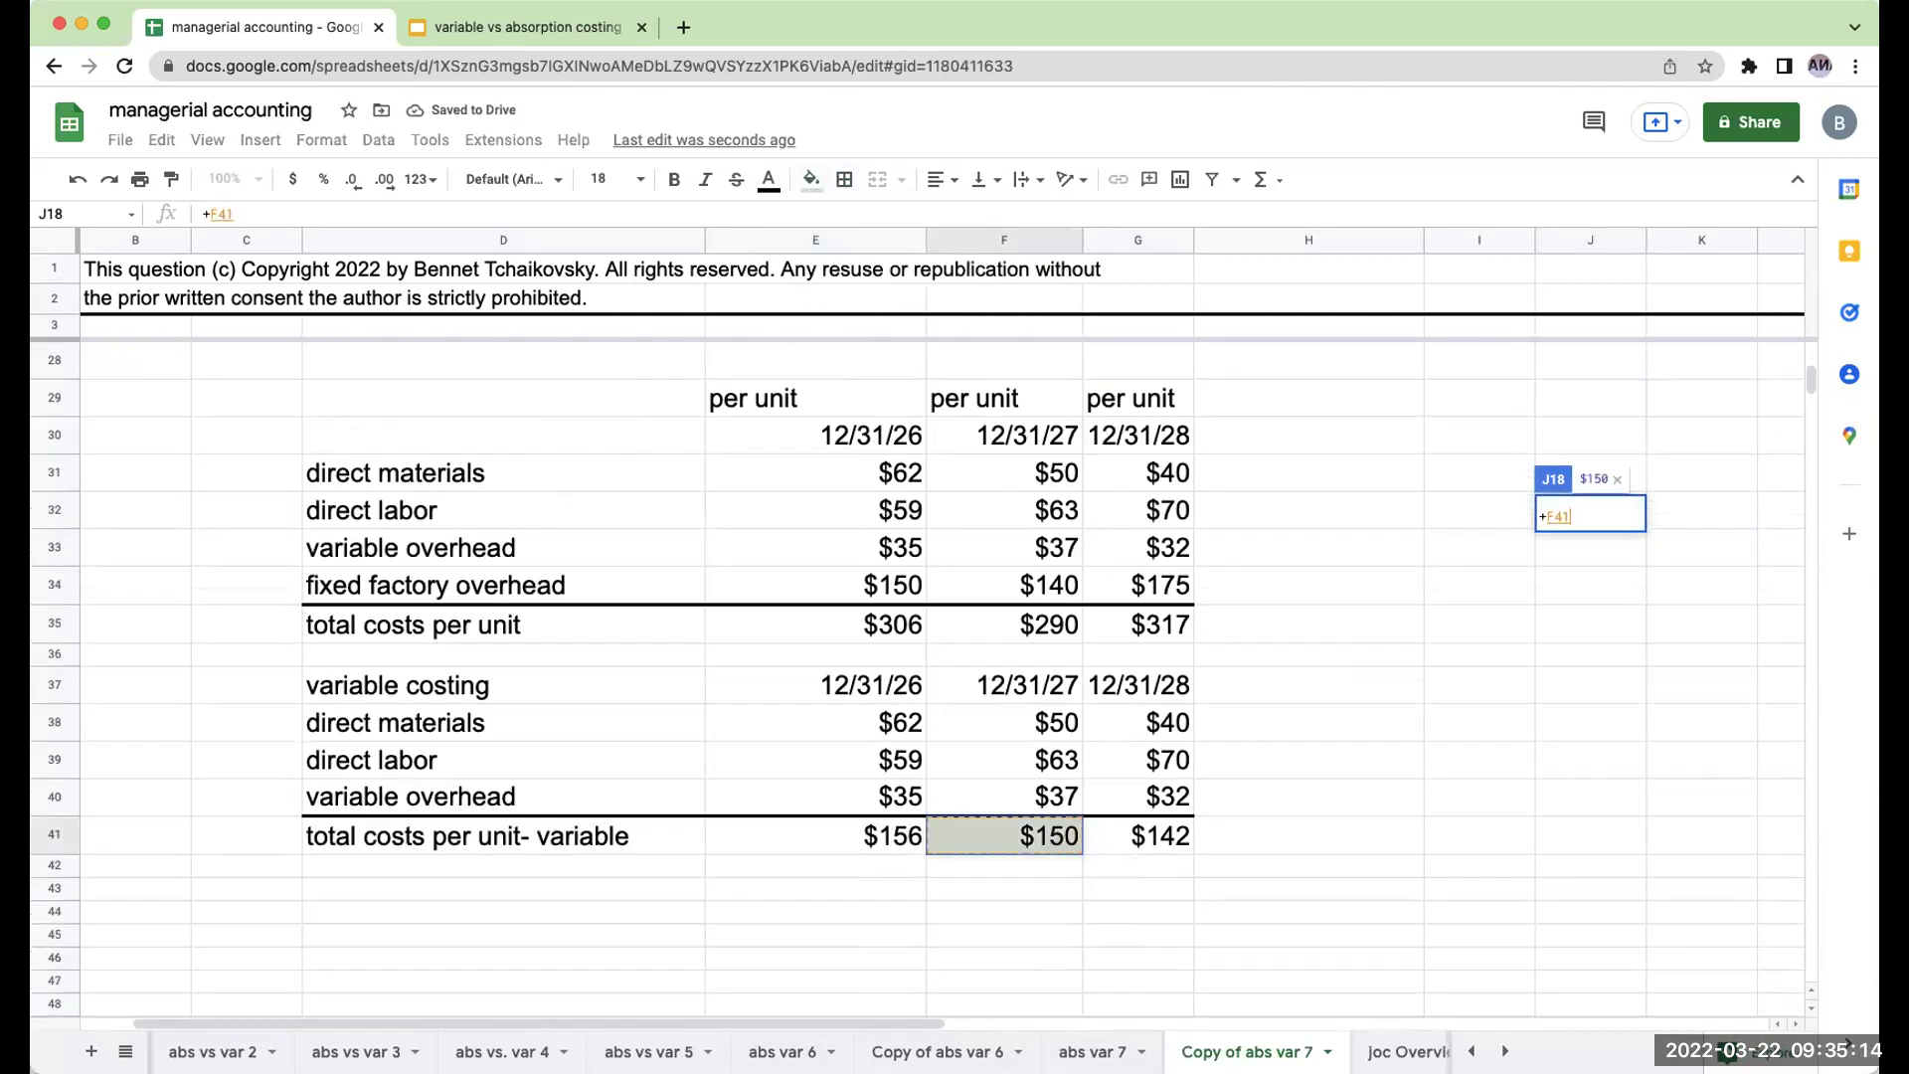
key(Return)
Enter 8000 units in I19, below the cy- prod units.
click(1488, 578)
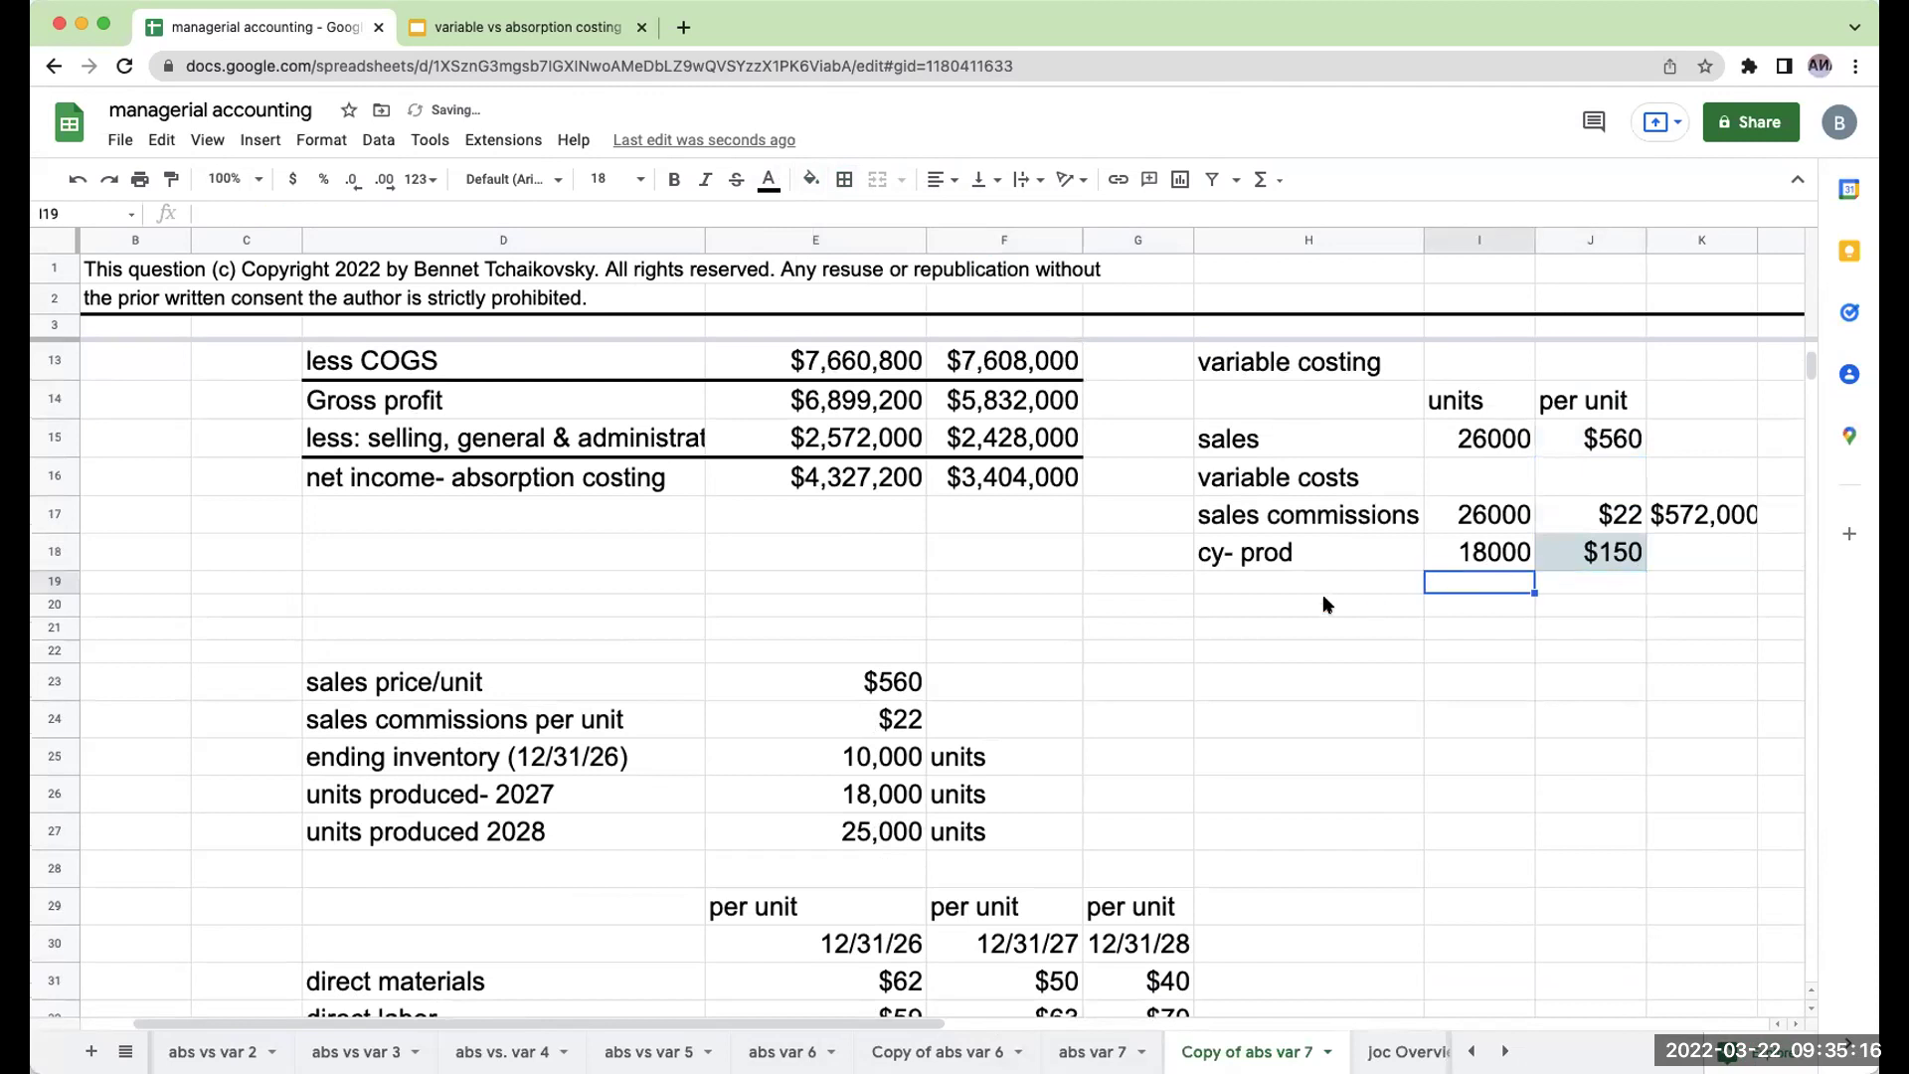
click(1506, 446)
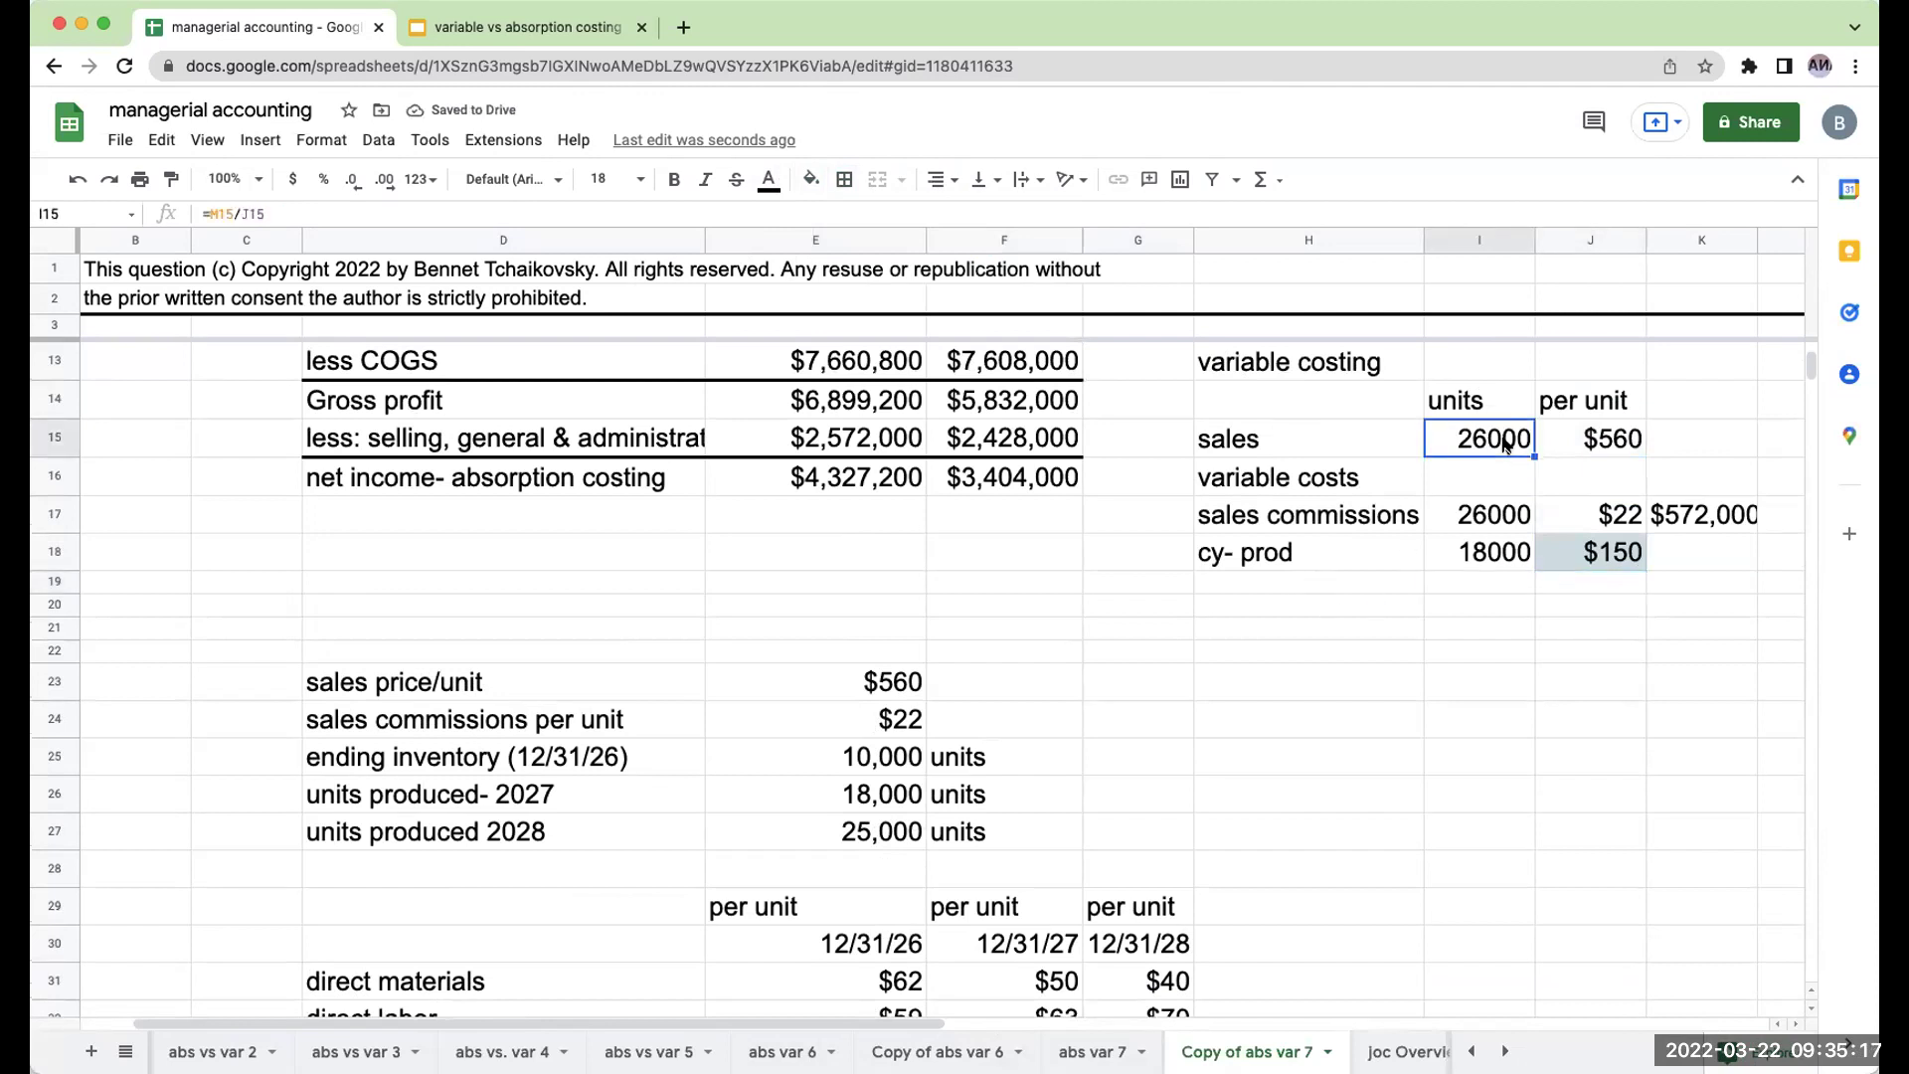
click(1491, 557)
click(1484, 586)
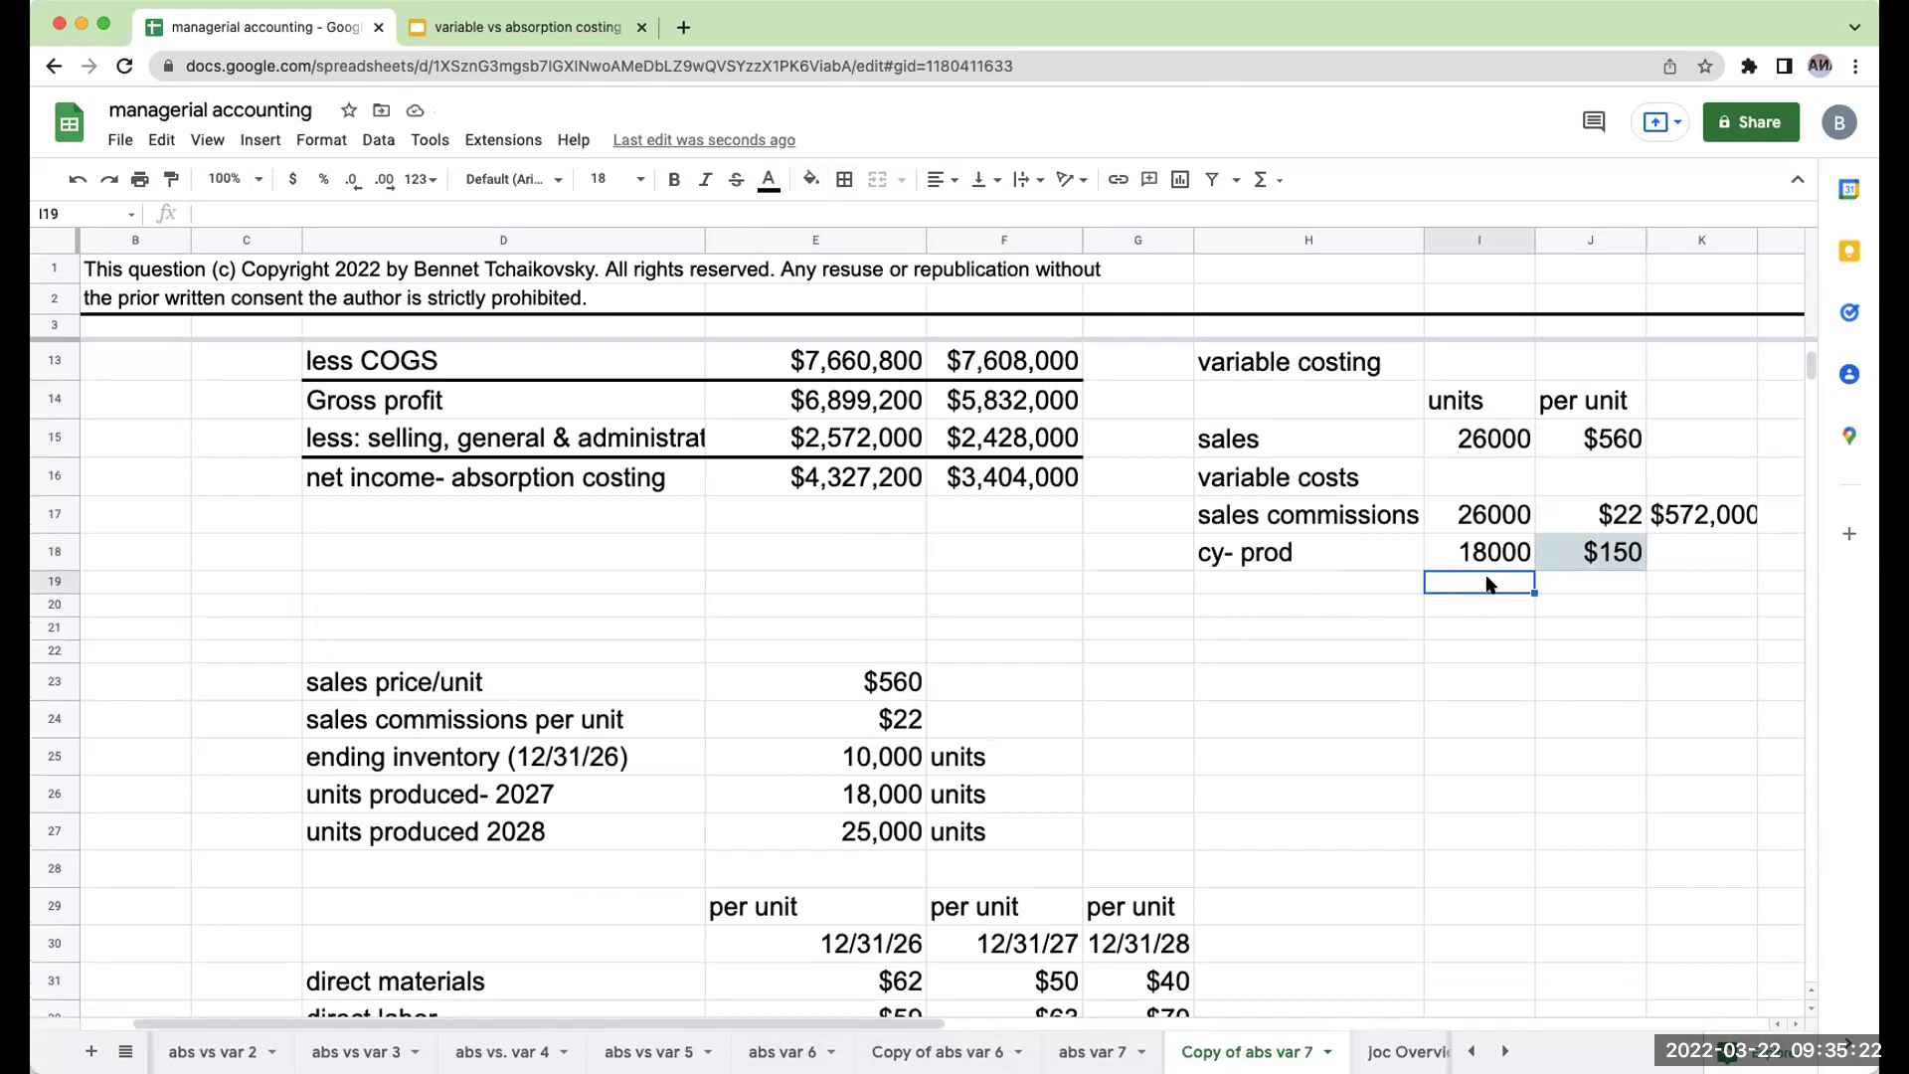
text(8000)
Label row 19 as "b/i" in H19, with 8000 entered as its units in I19.
key(Left)
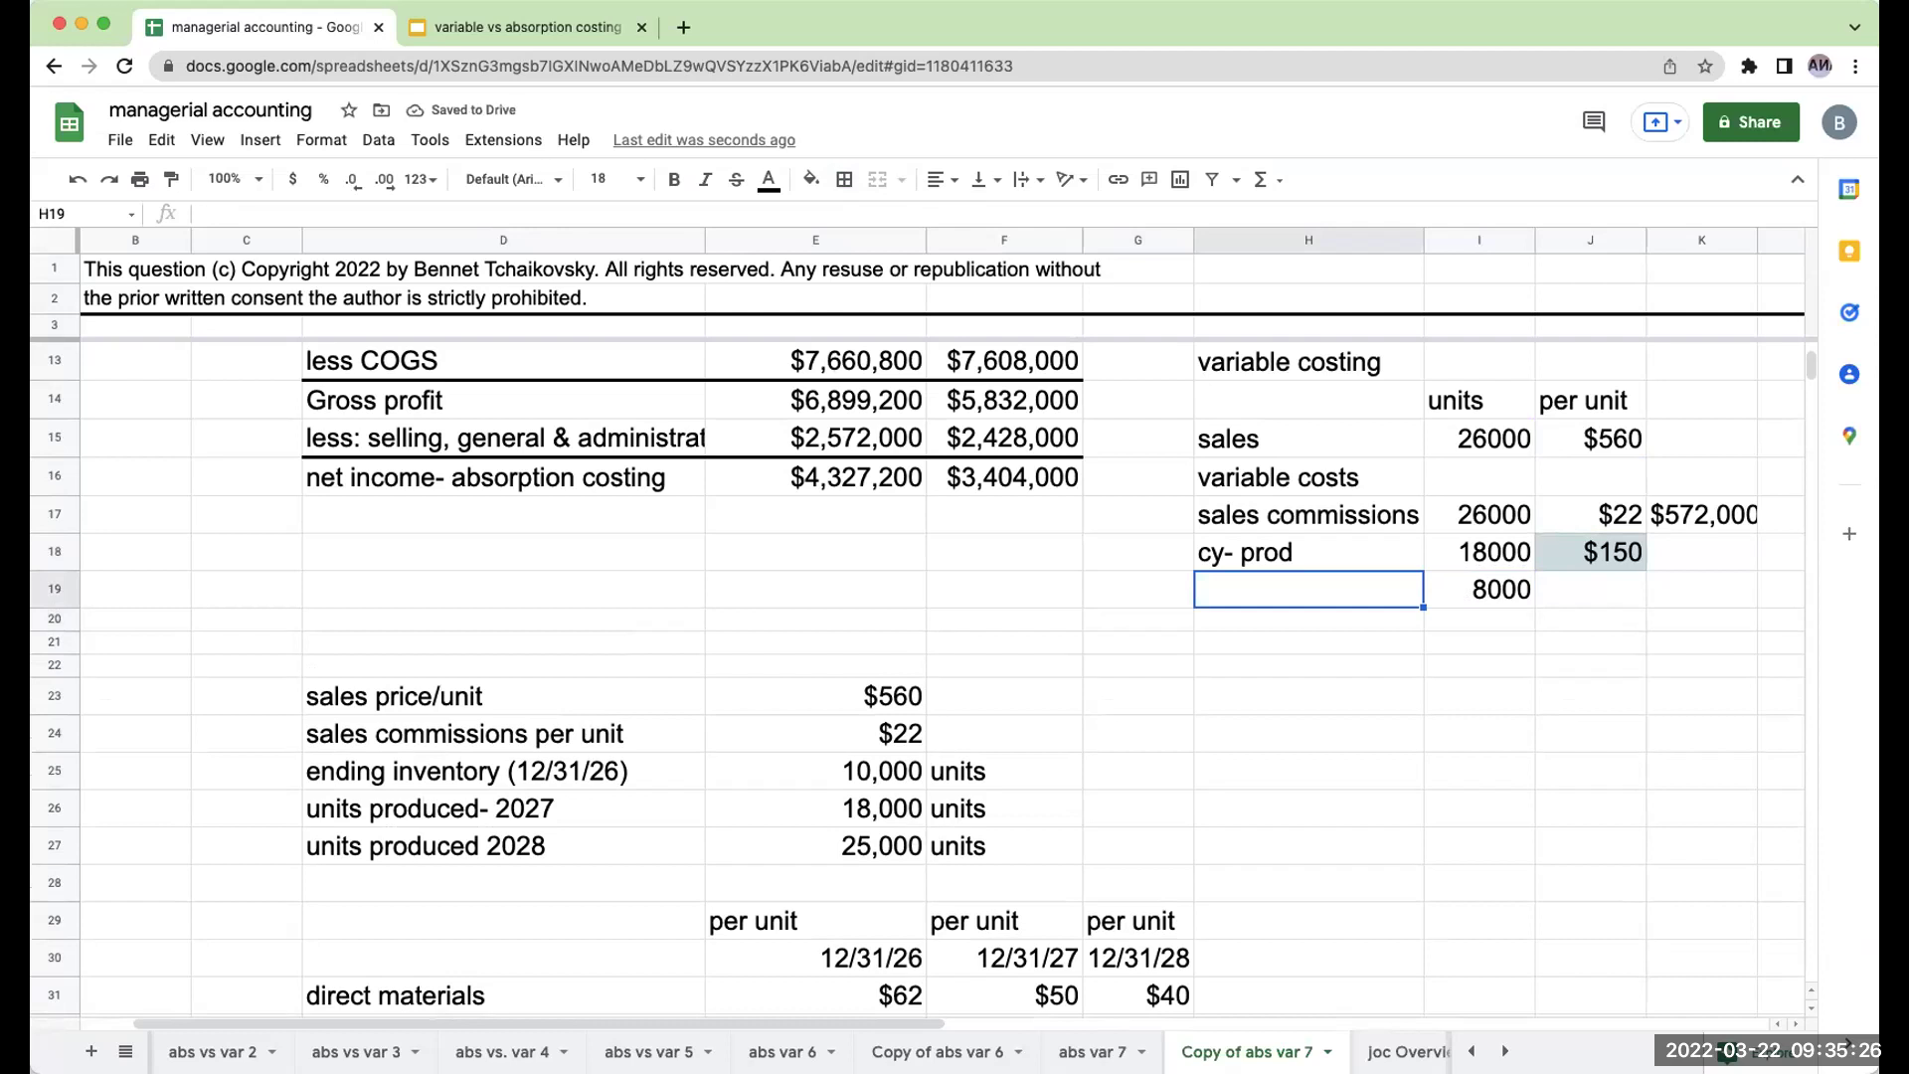
text(beg)
text(ing inventory)
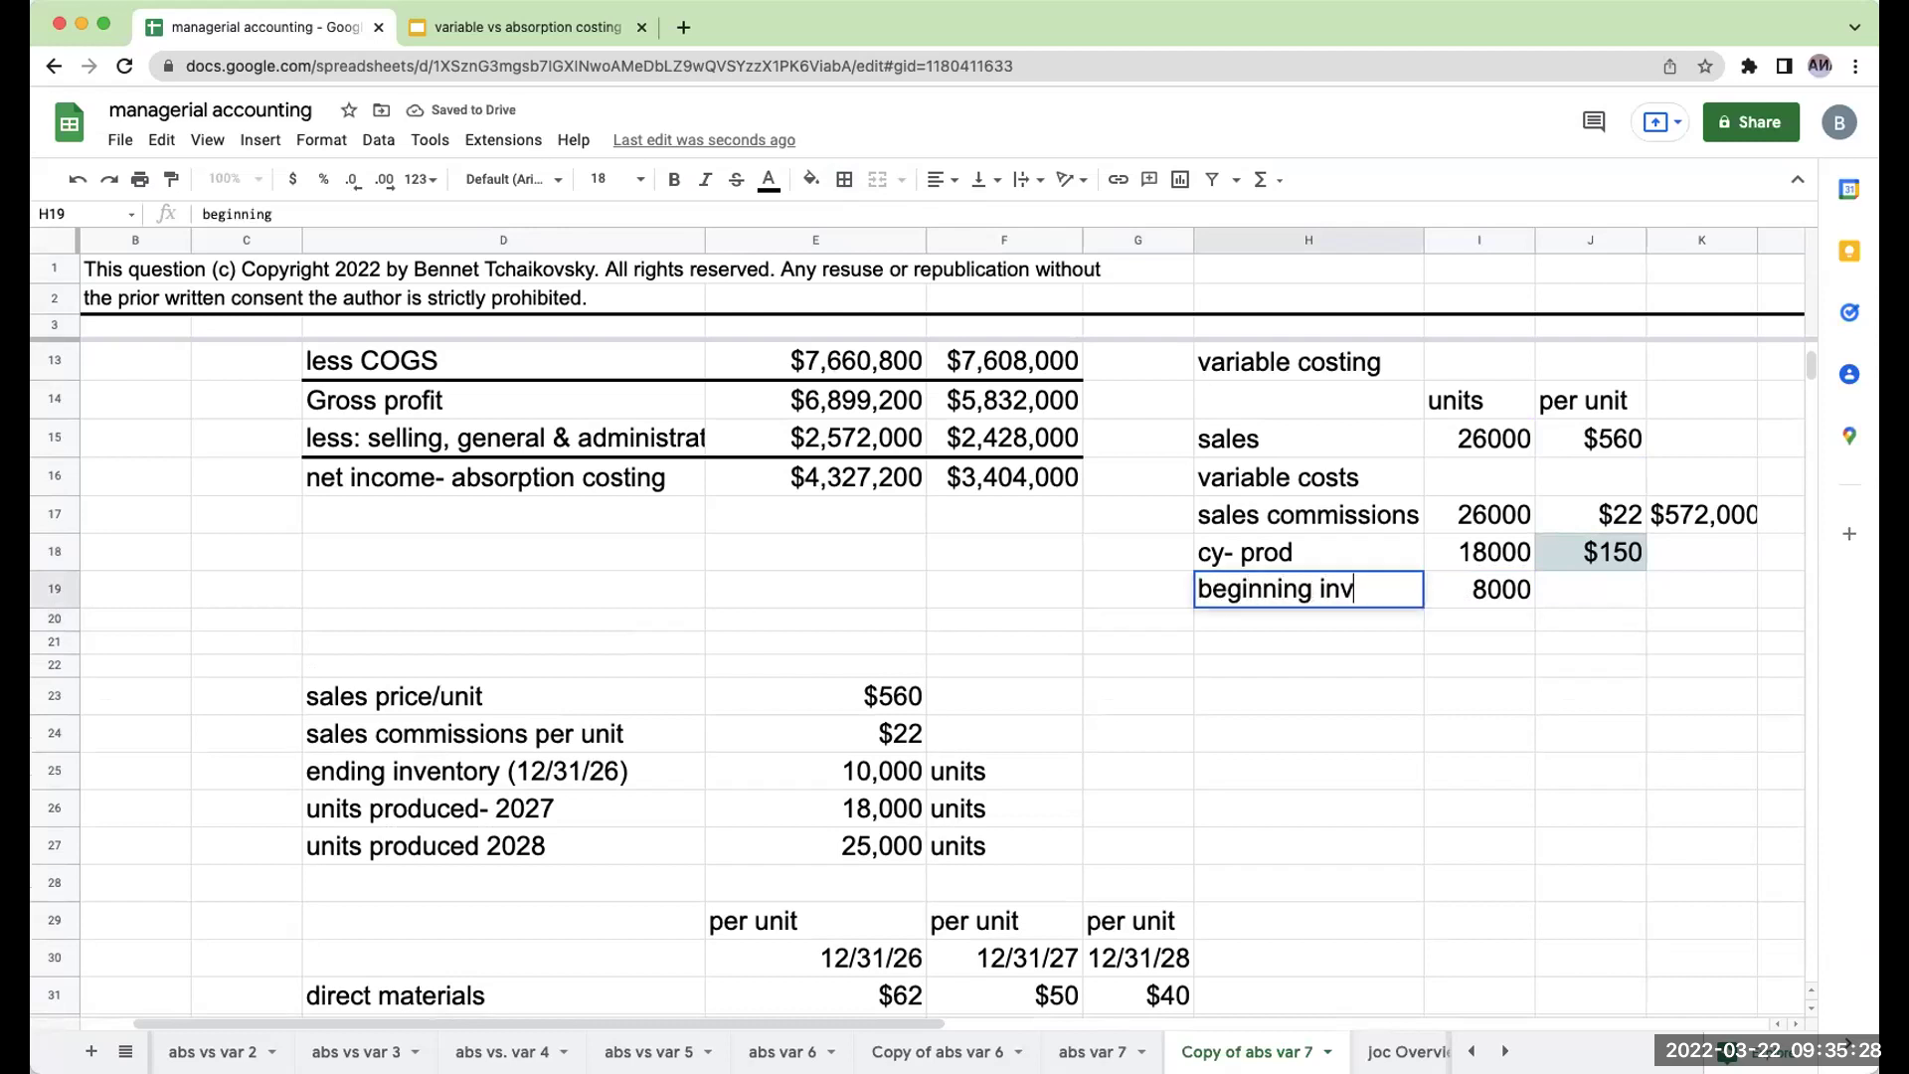
key(BackSpace)
key(BackSpace)
key(BackSpace)
key(BackSpace)
key(BackSpace)
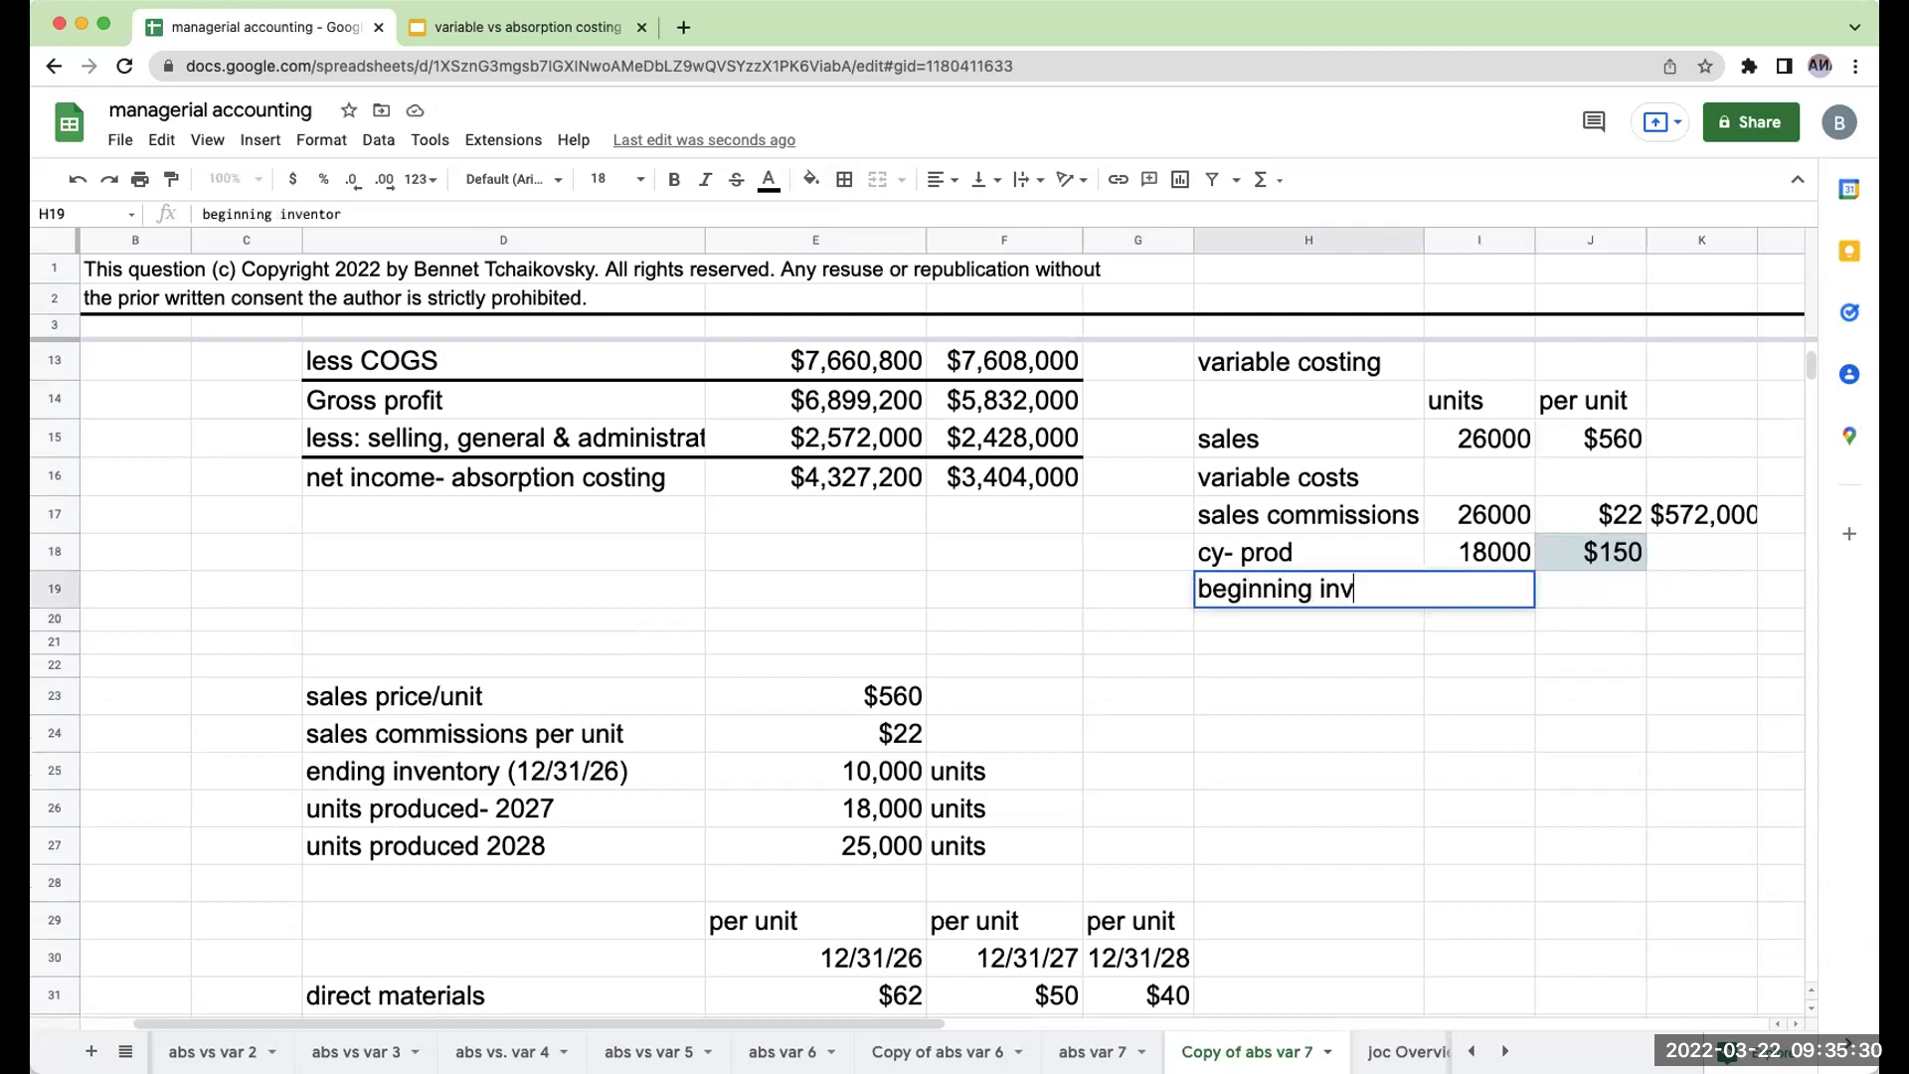
key(BackSpace)
key(BackSpace)
key(BackSpace)
key(BackSpace)
key(BackSpace)
key(BackSpace)
key(BackSpace)
text(/i)
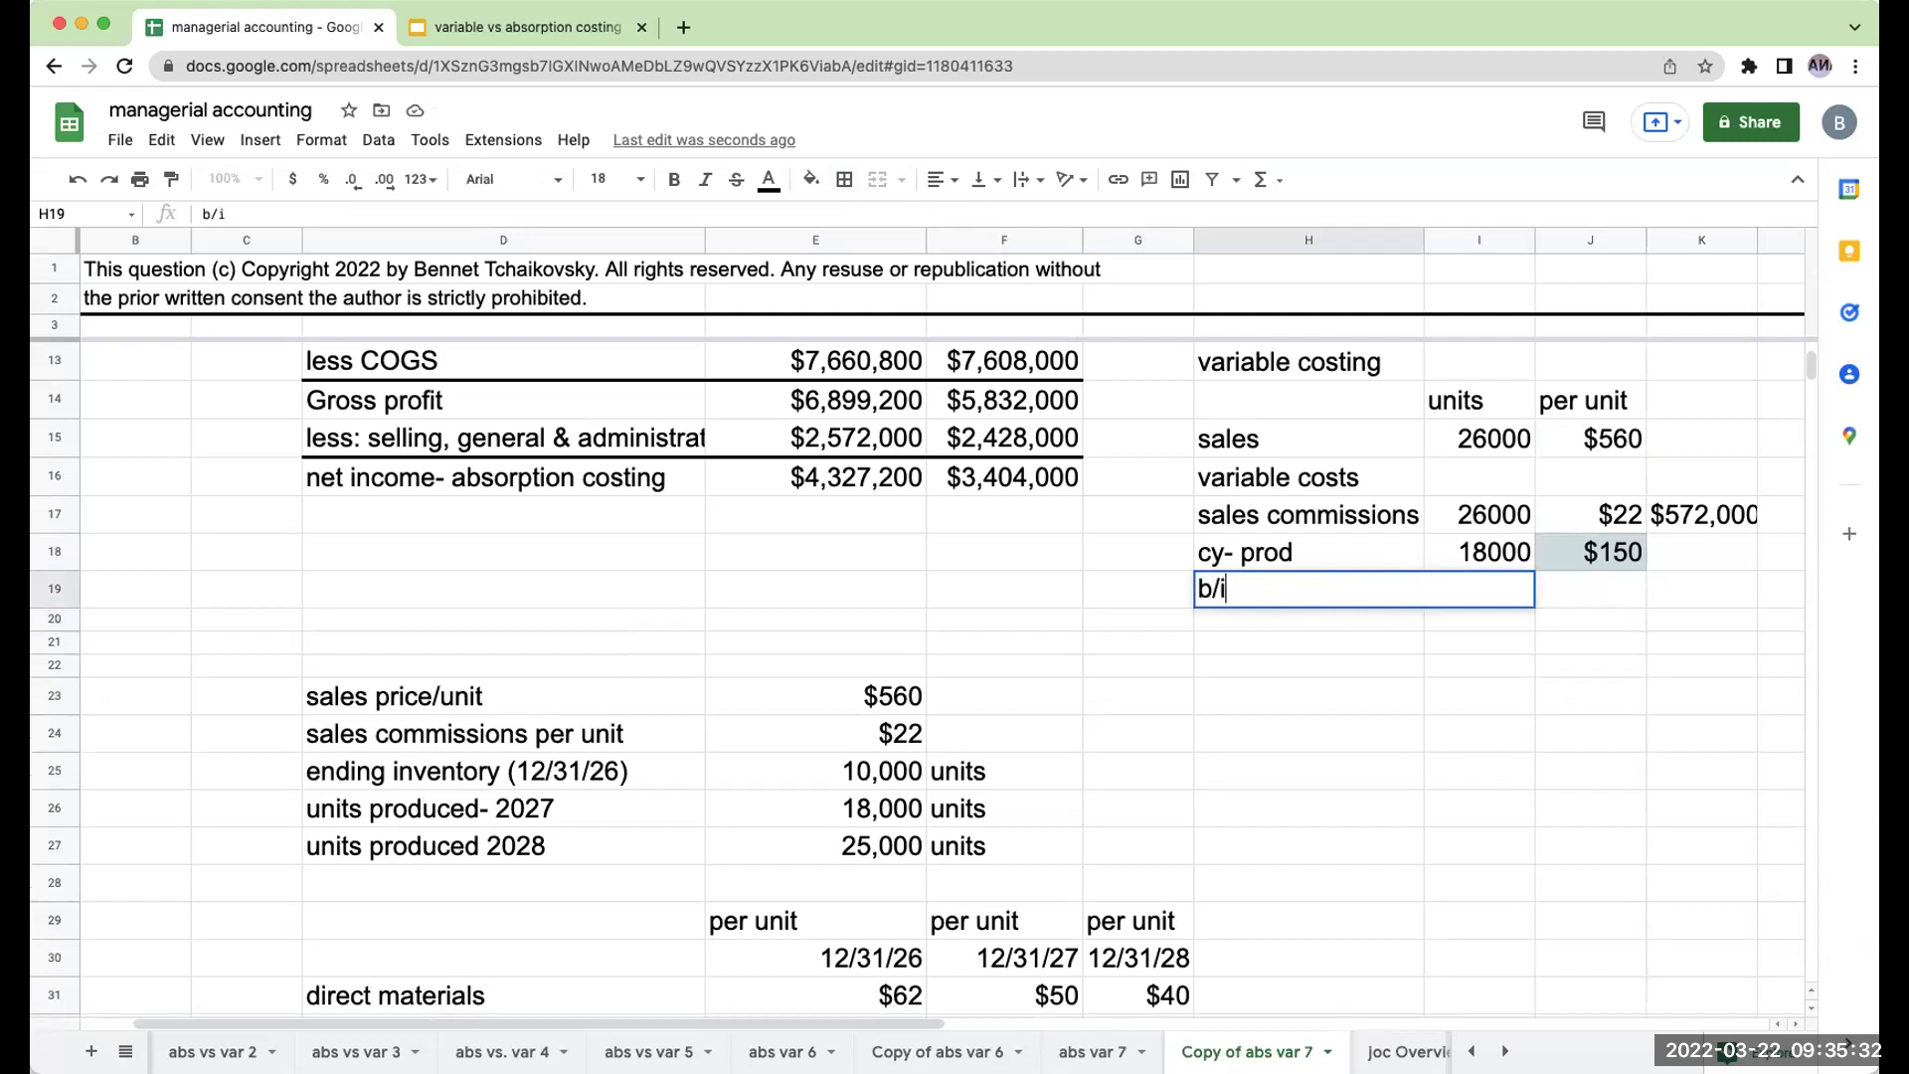
key(Tab)
text(8000)
key(Tab)
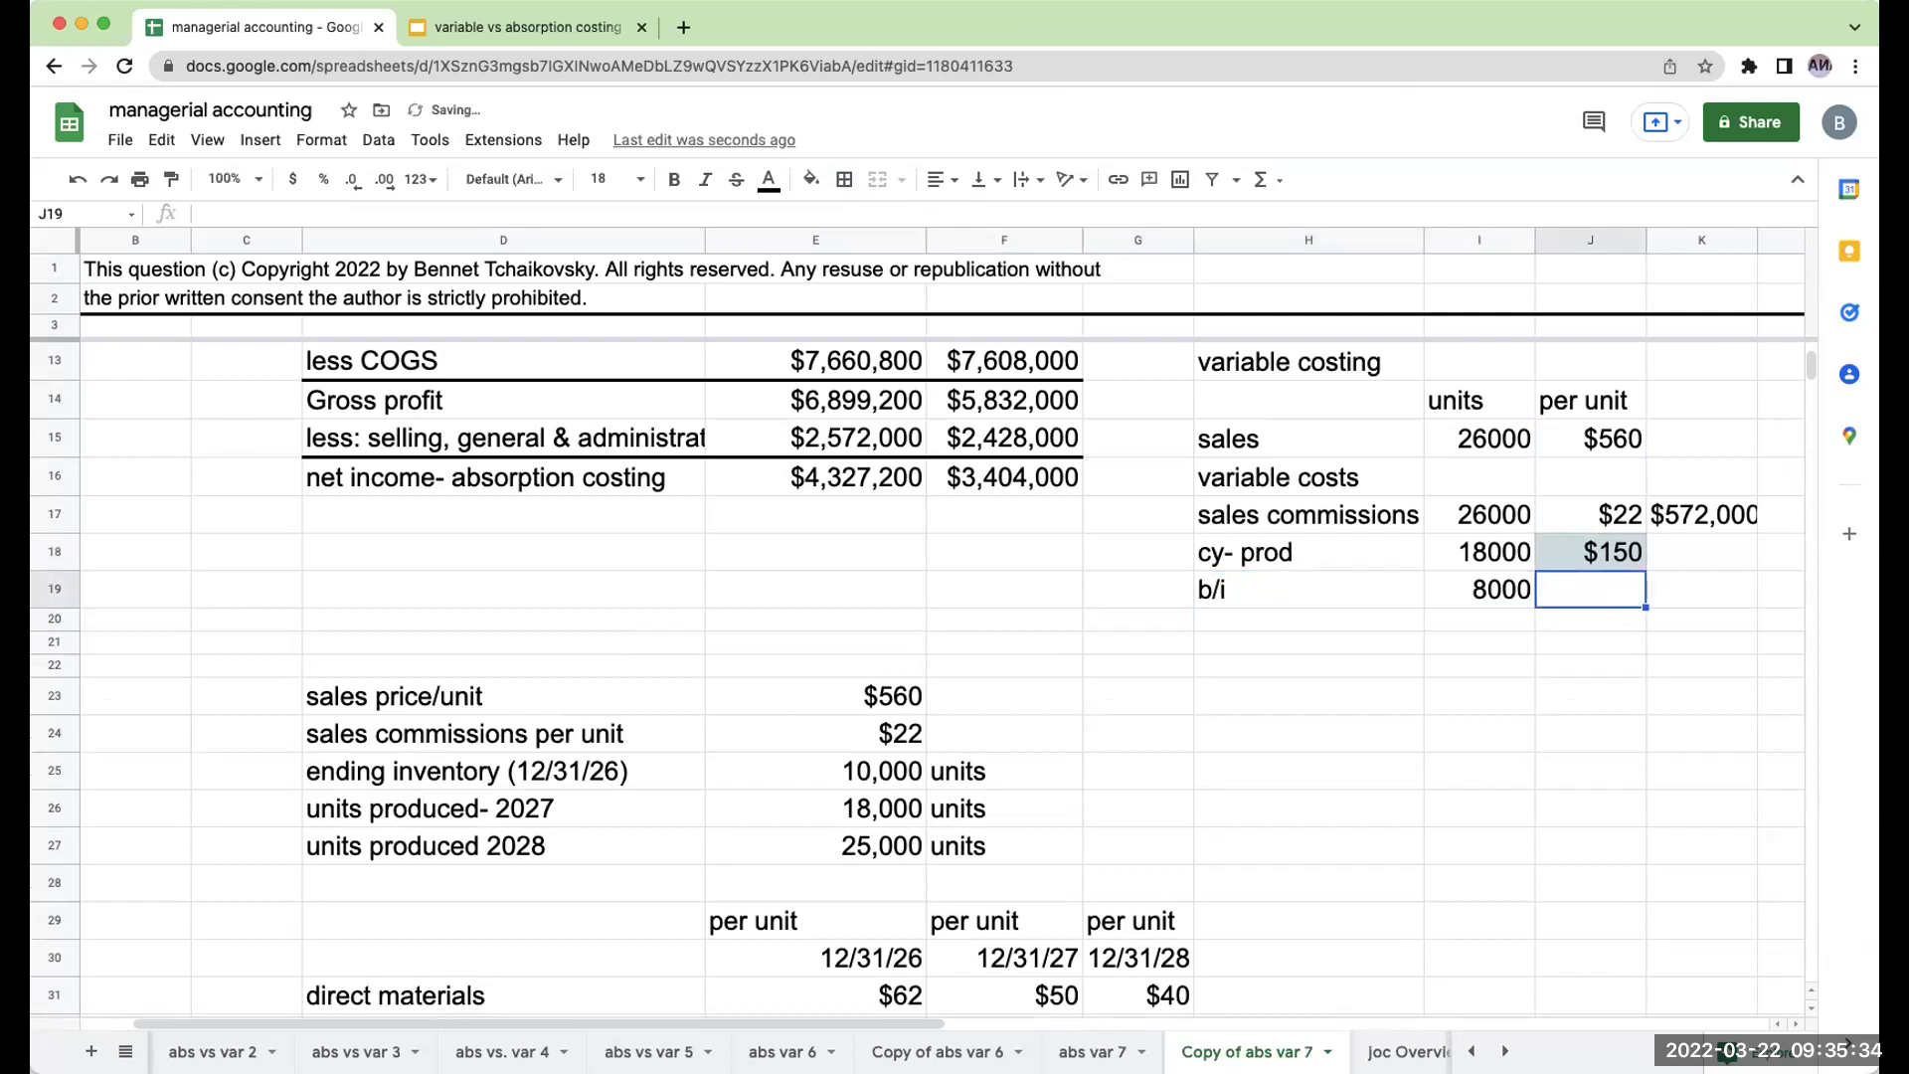
Shade the b/i per-unit cell J19 and the 12/31/26 variable cost total in E41 with the same light orange fill.
click(1479, 589)
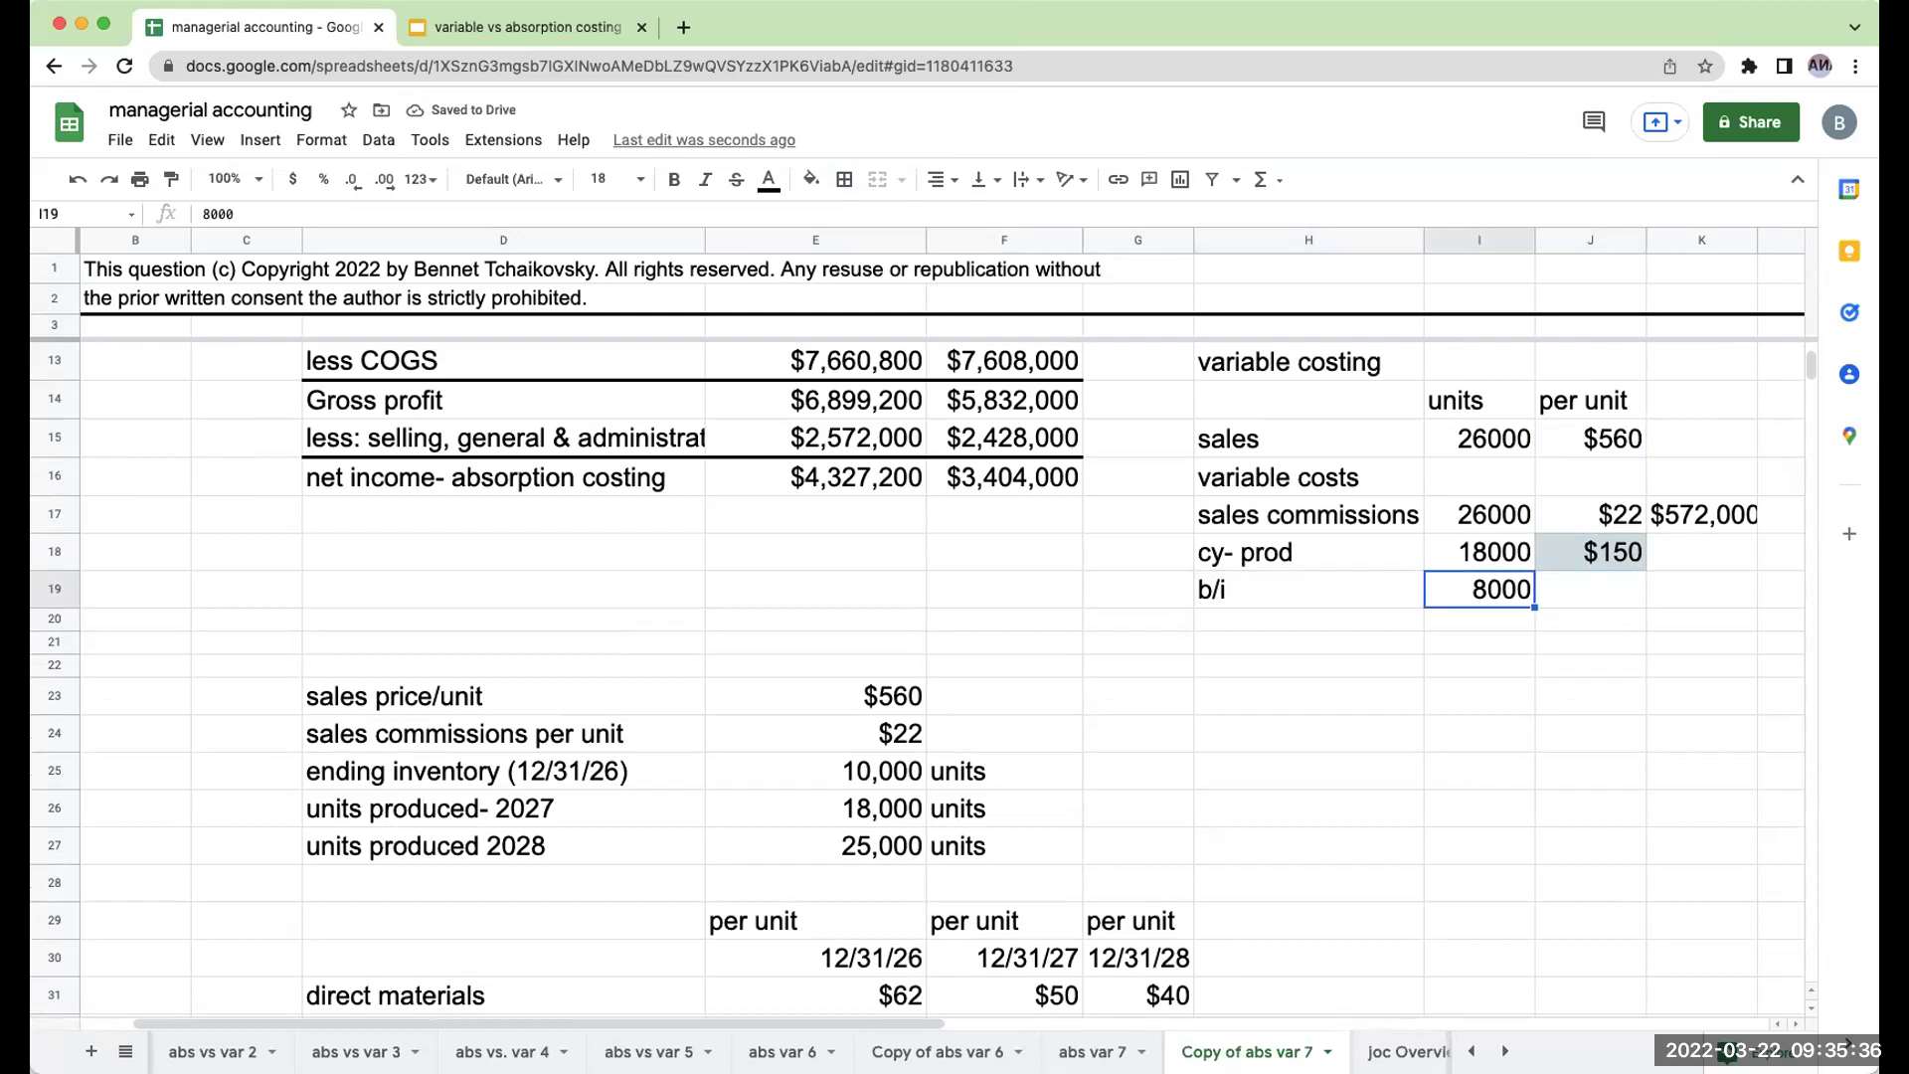
scroll(461, 653, down, 4)
scroll(460, 653, up, 3)
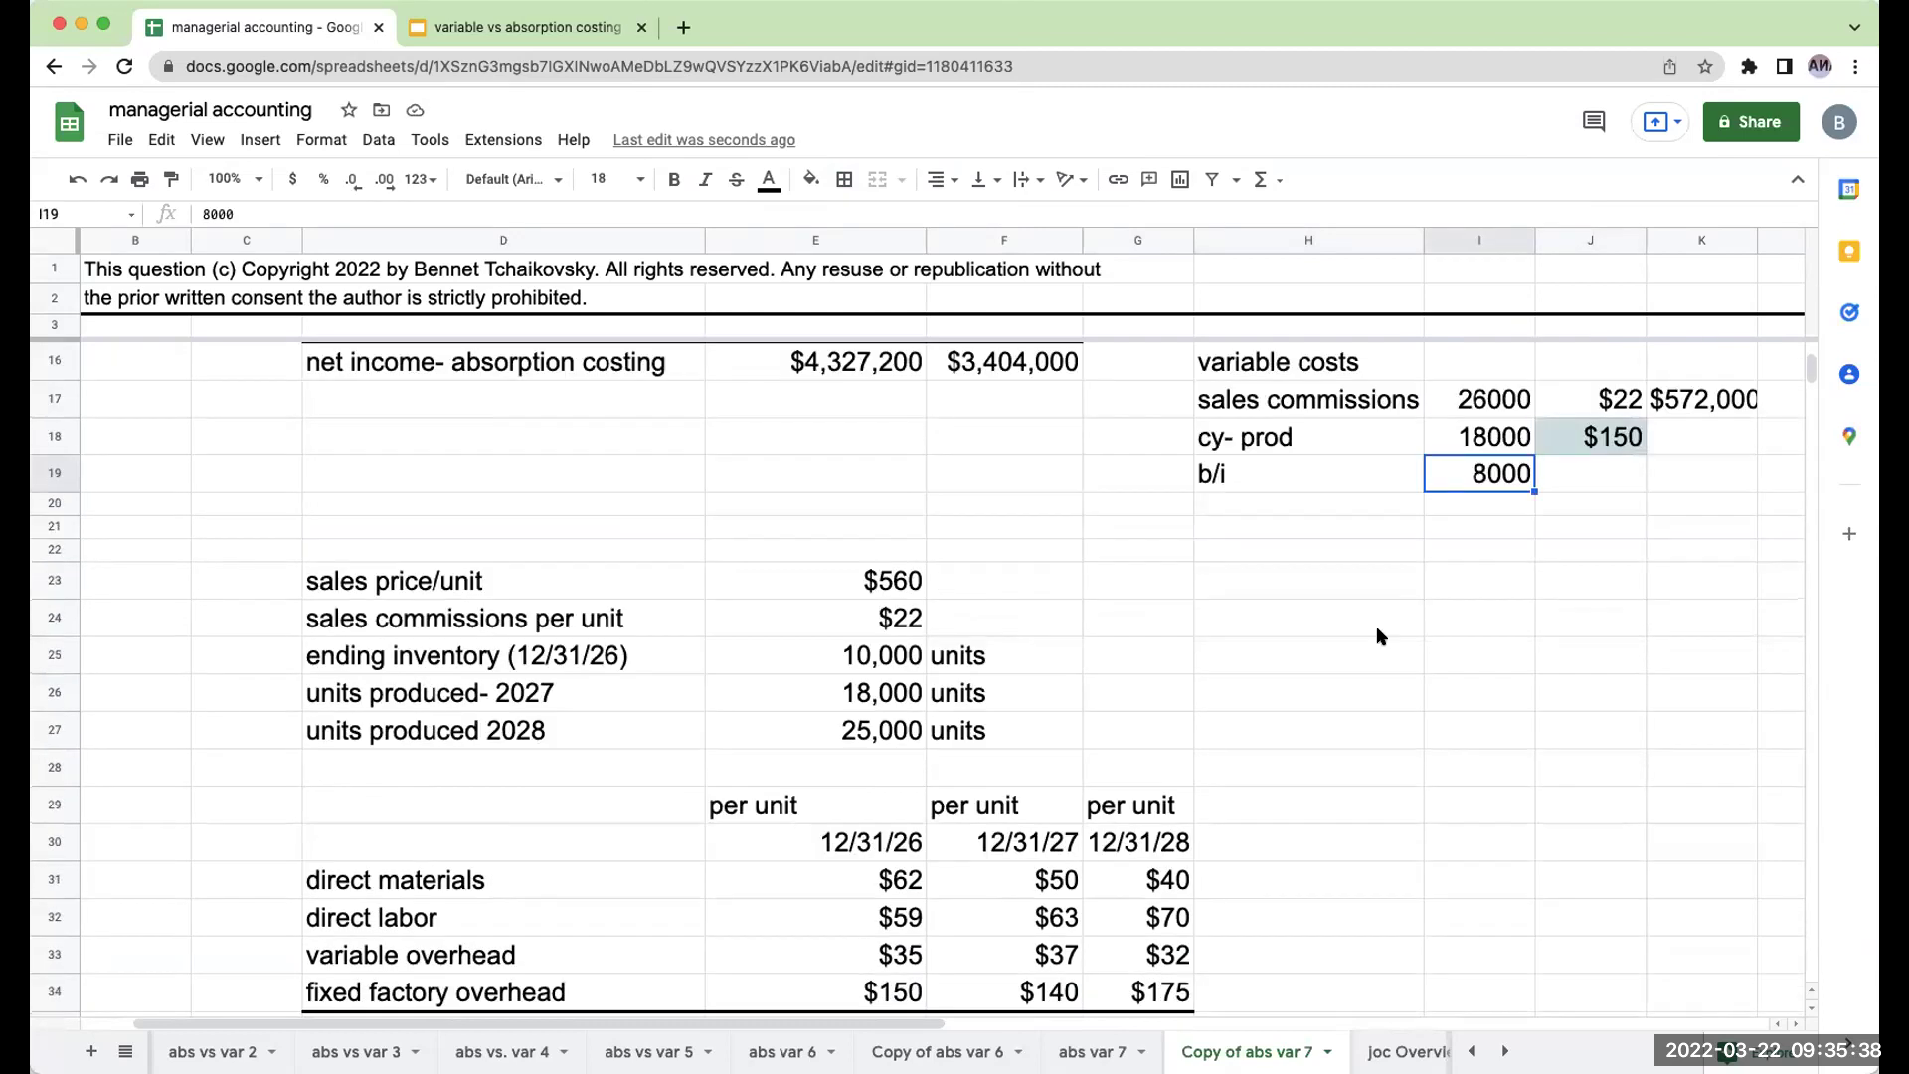
click(1611, 473)
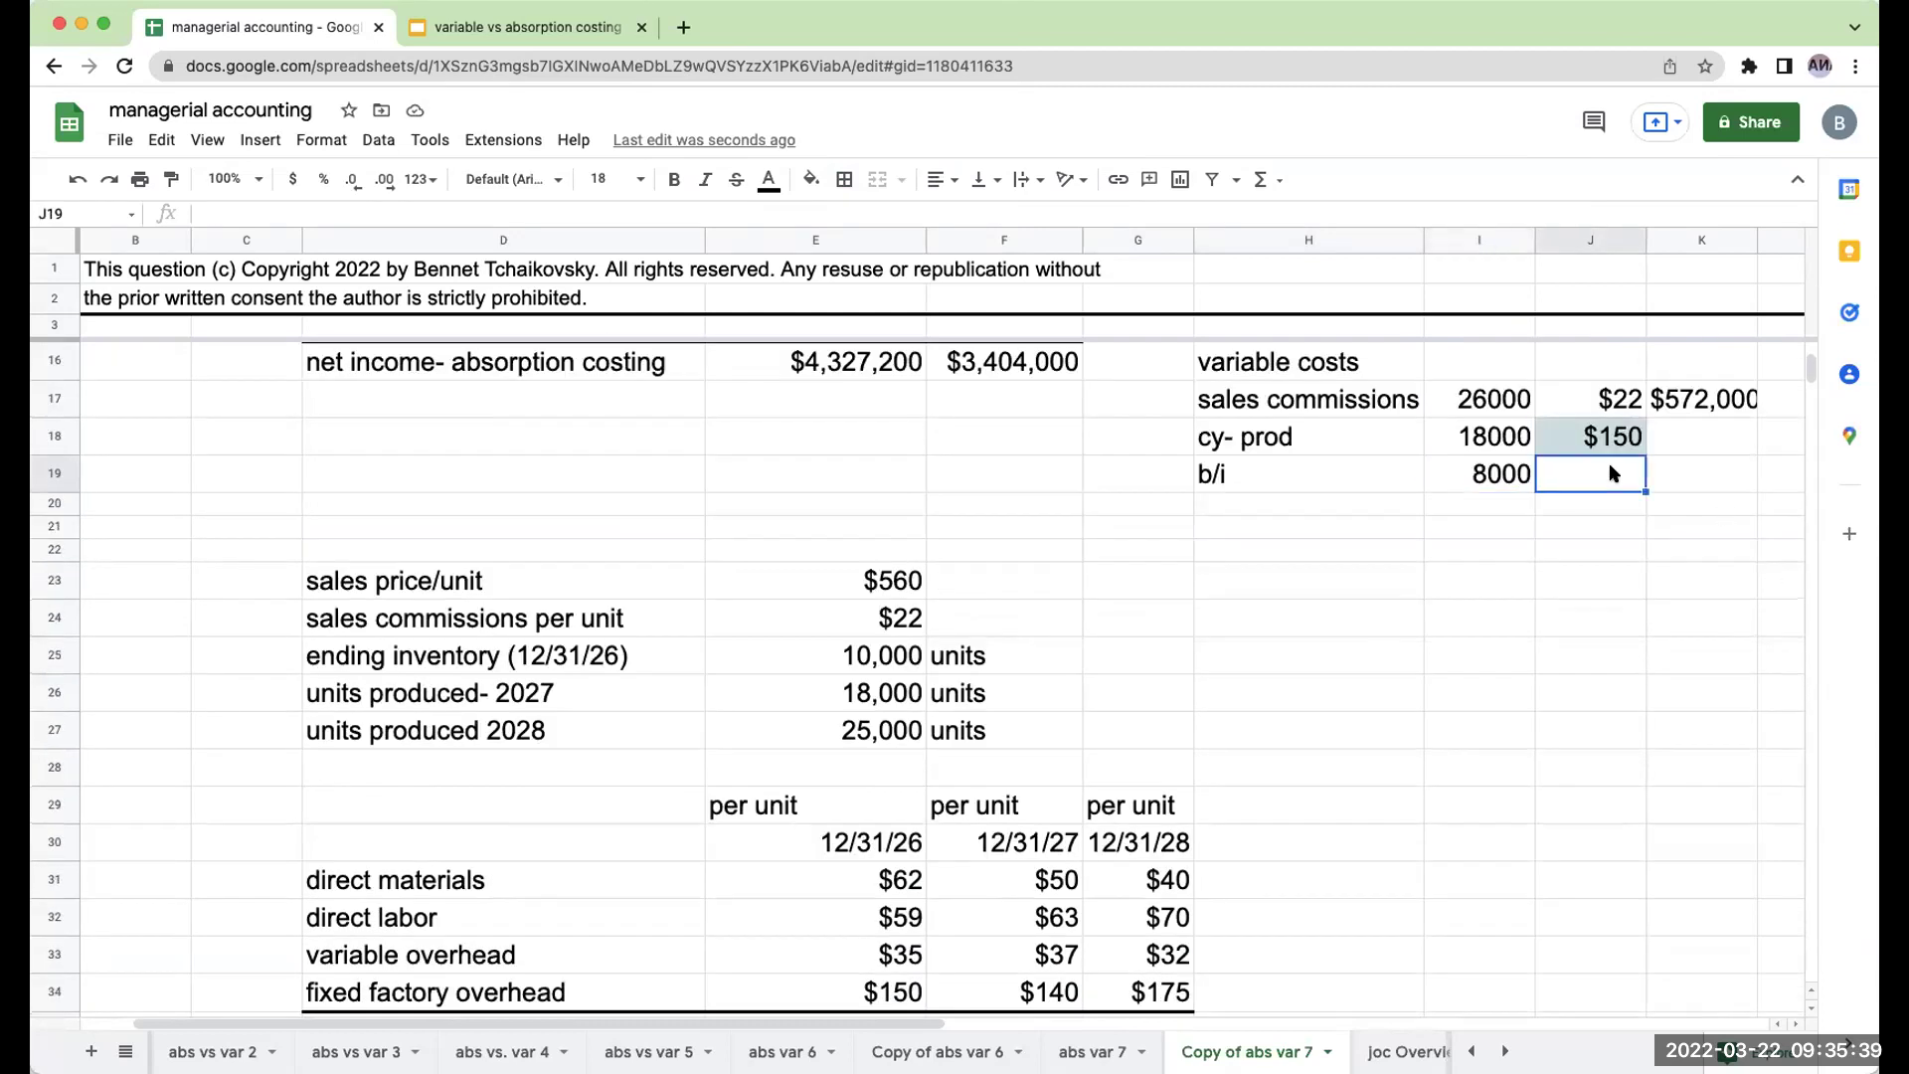
click(810, 179)
click(869, 428)
scroll(816, 647, down, 3)
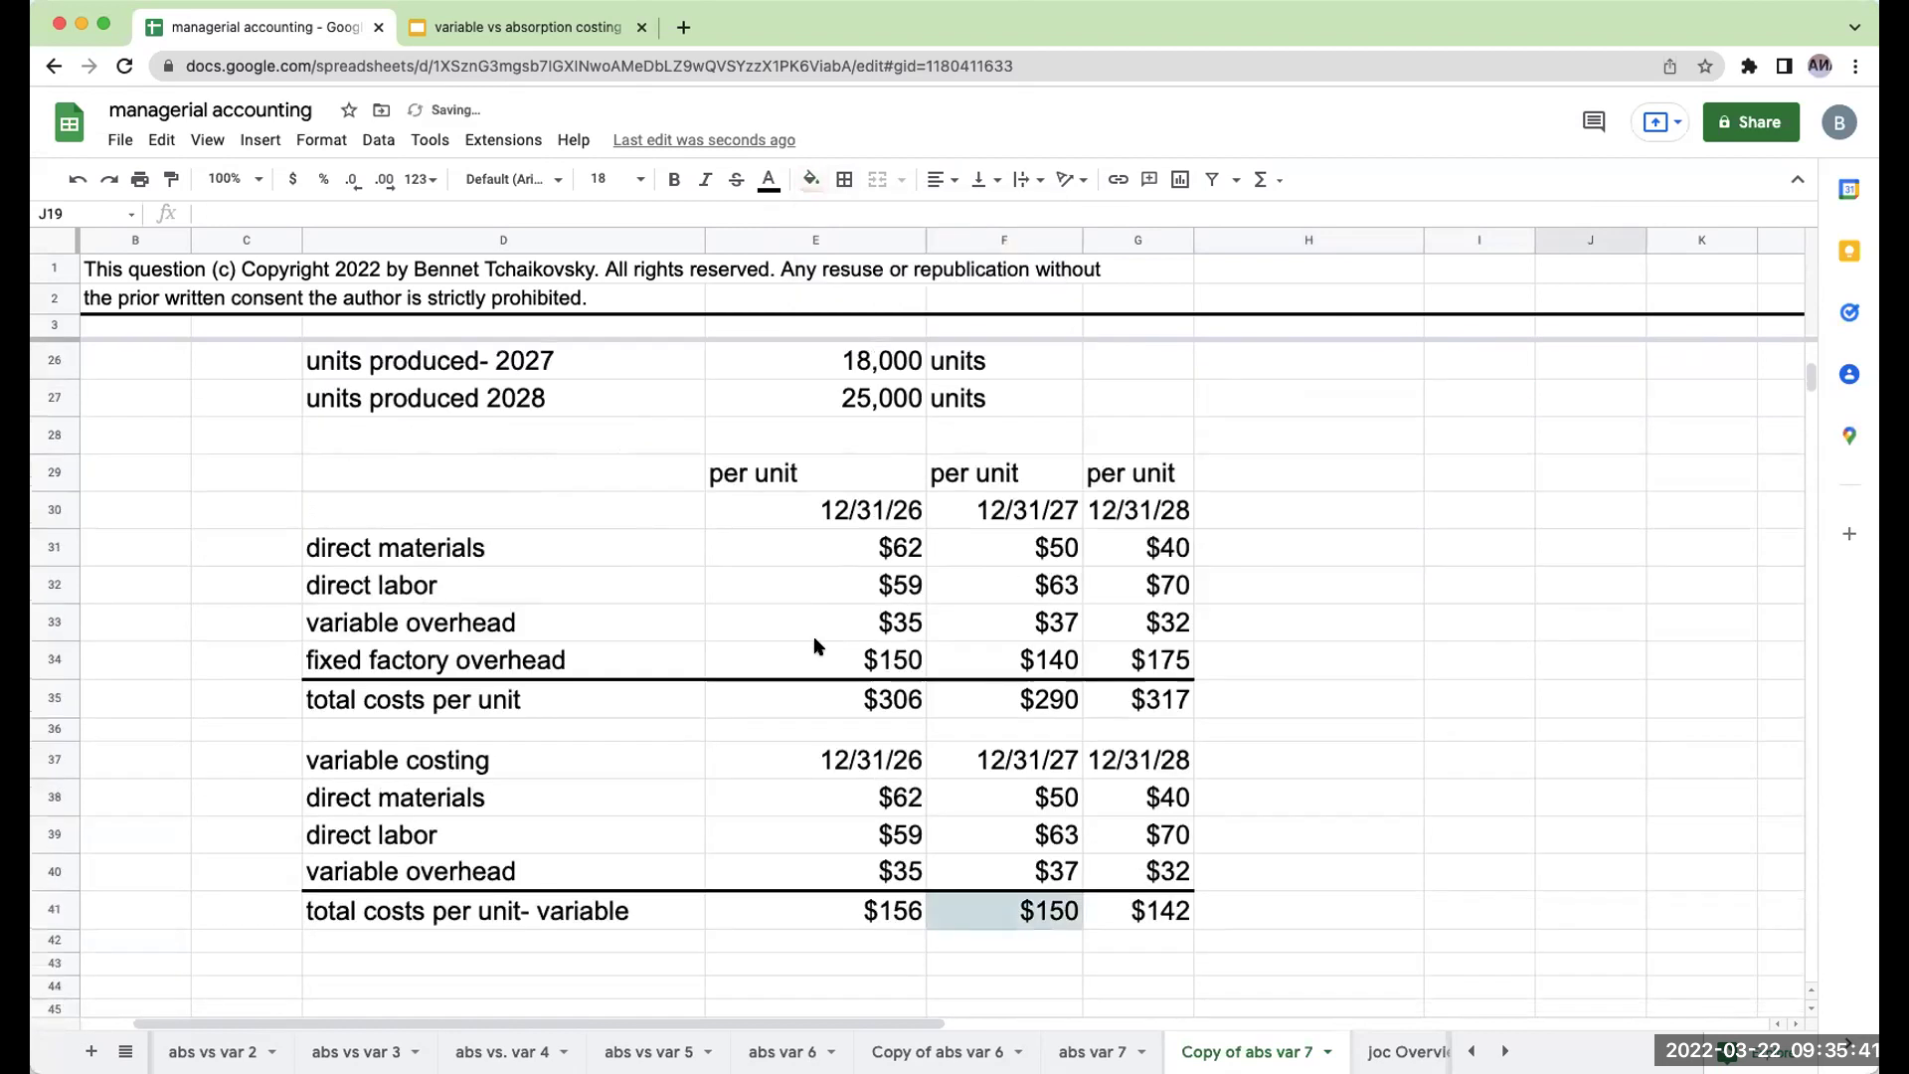
click(875, 913)
click(810, 179)
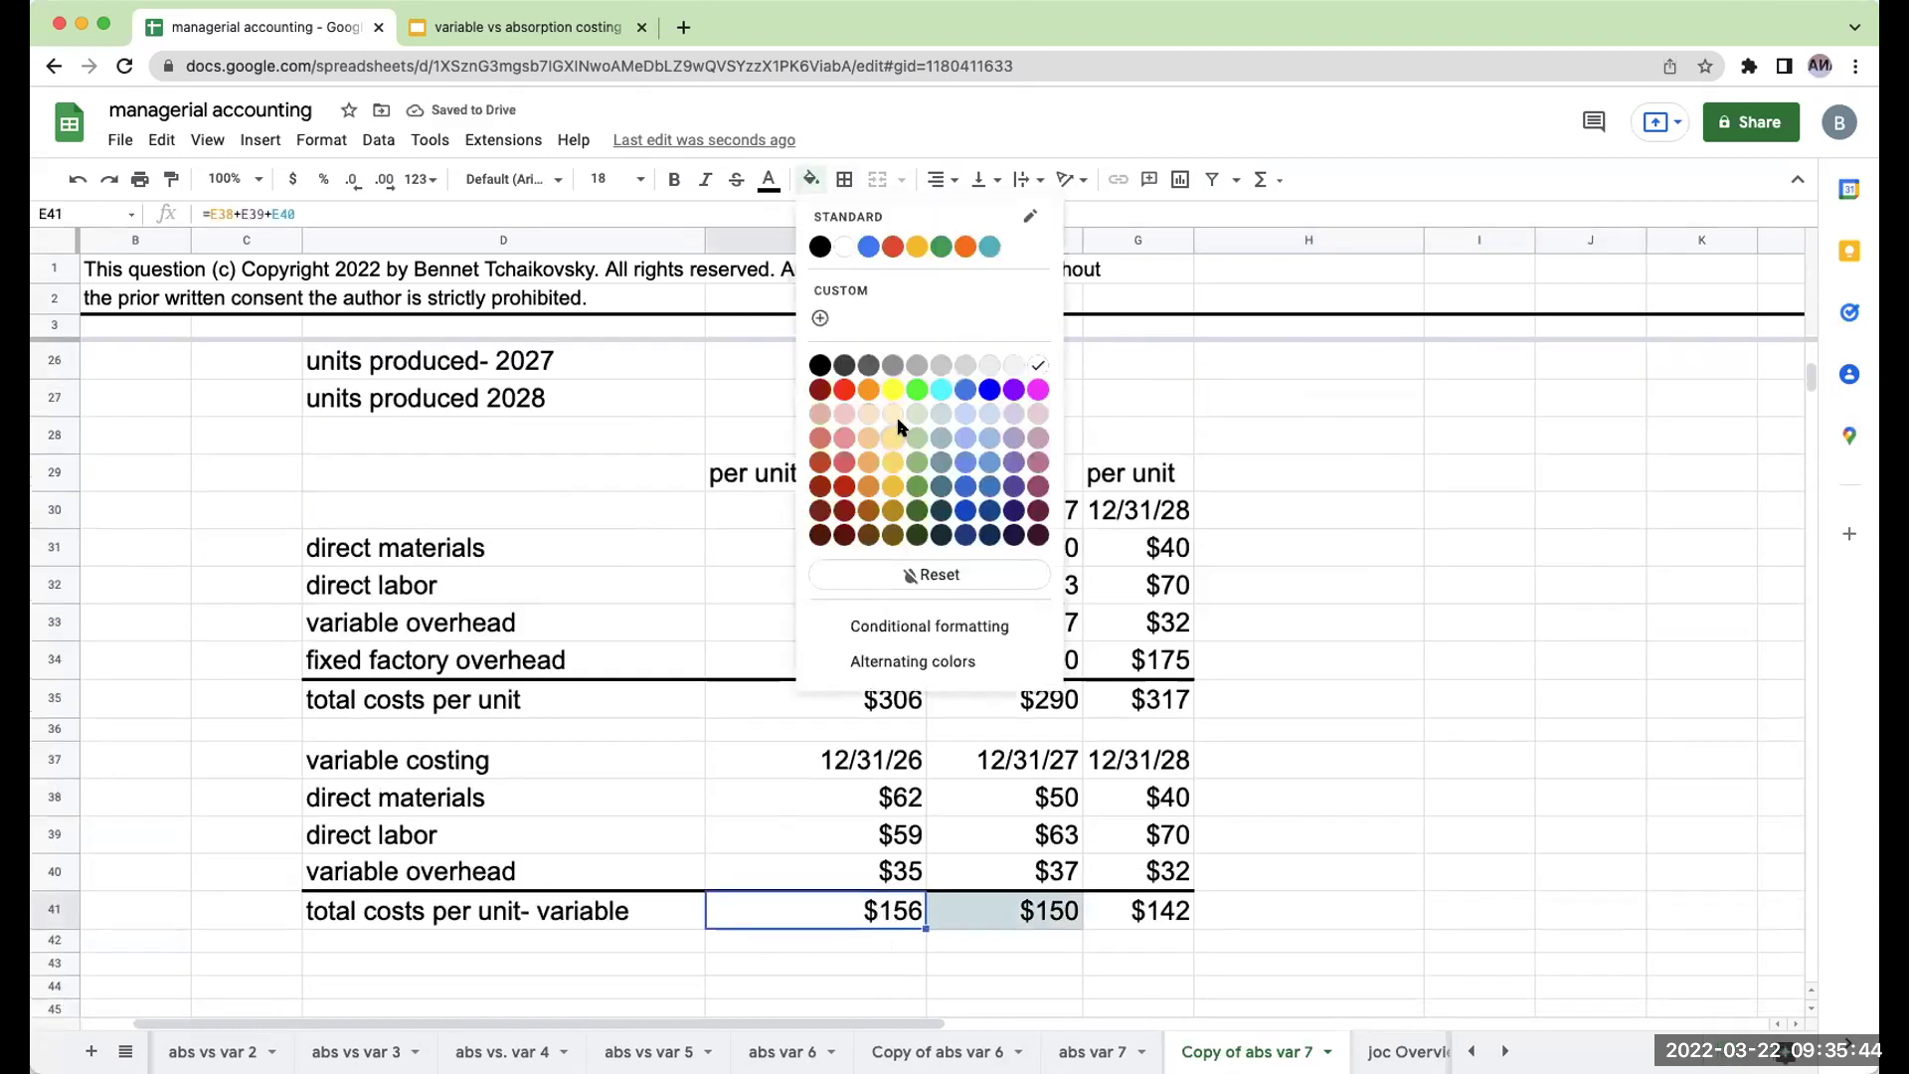
click(869, 438)
Link the b/i per-unit cost in J19 to the 12/31/26 variable cost total in E41.
scroll(1418, 589, up, 2)
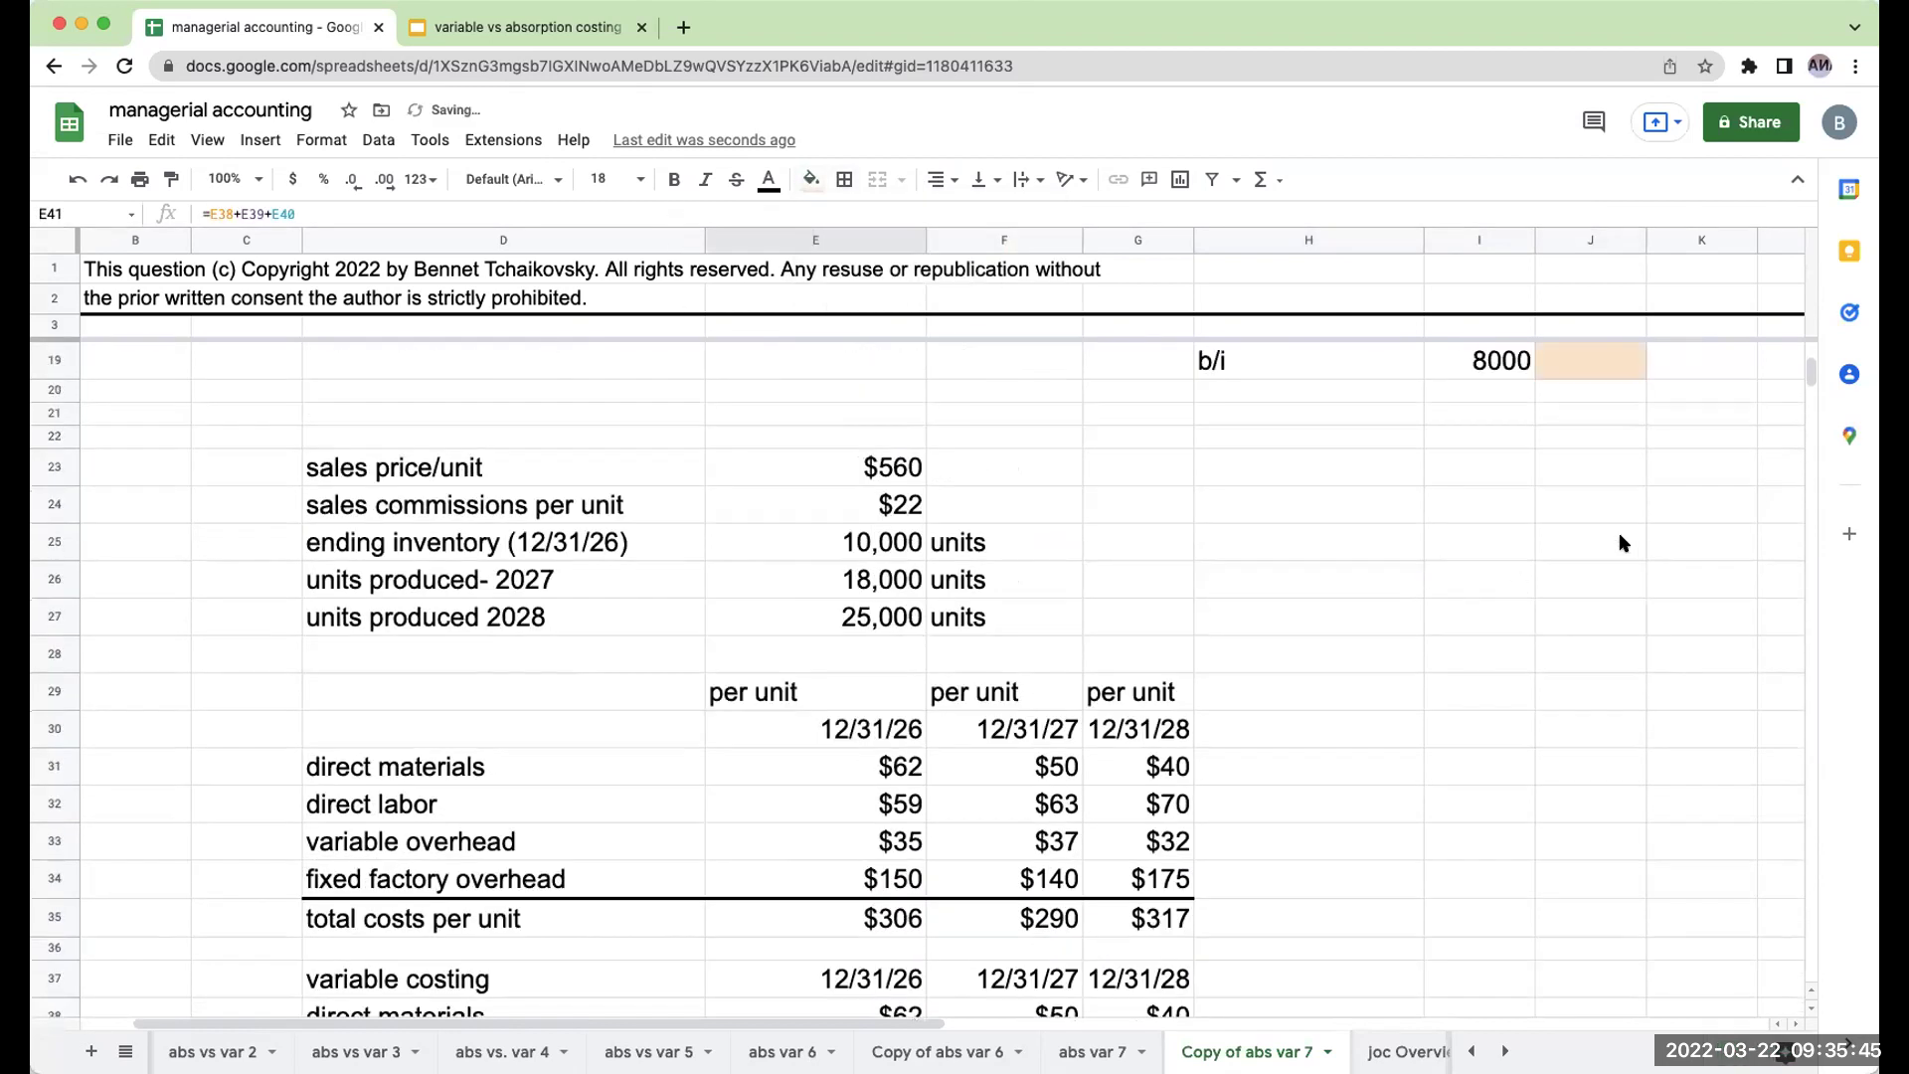
click(1583, 363)
text(+)
scroll(839, 954, down, 2)
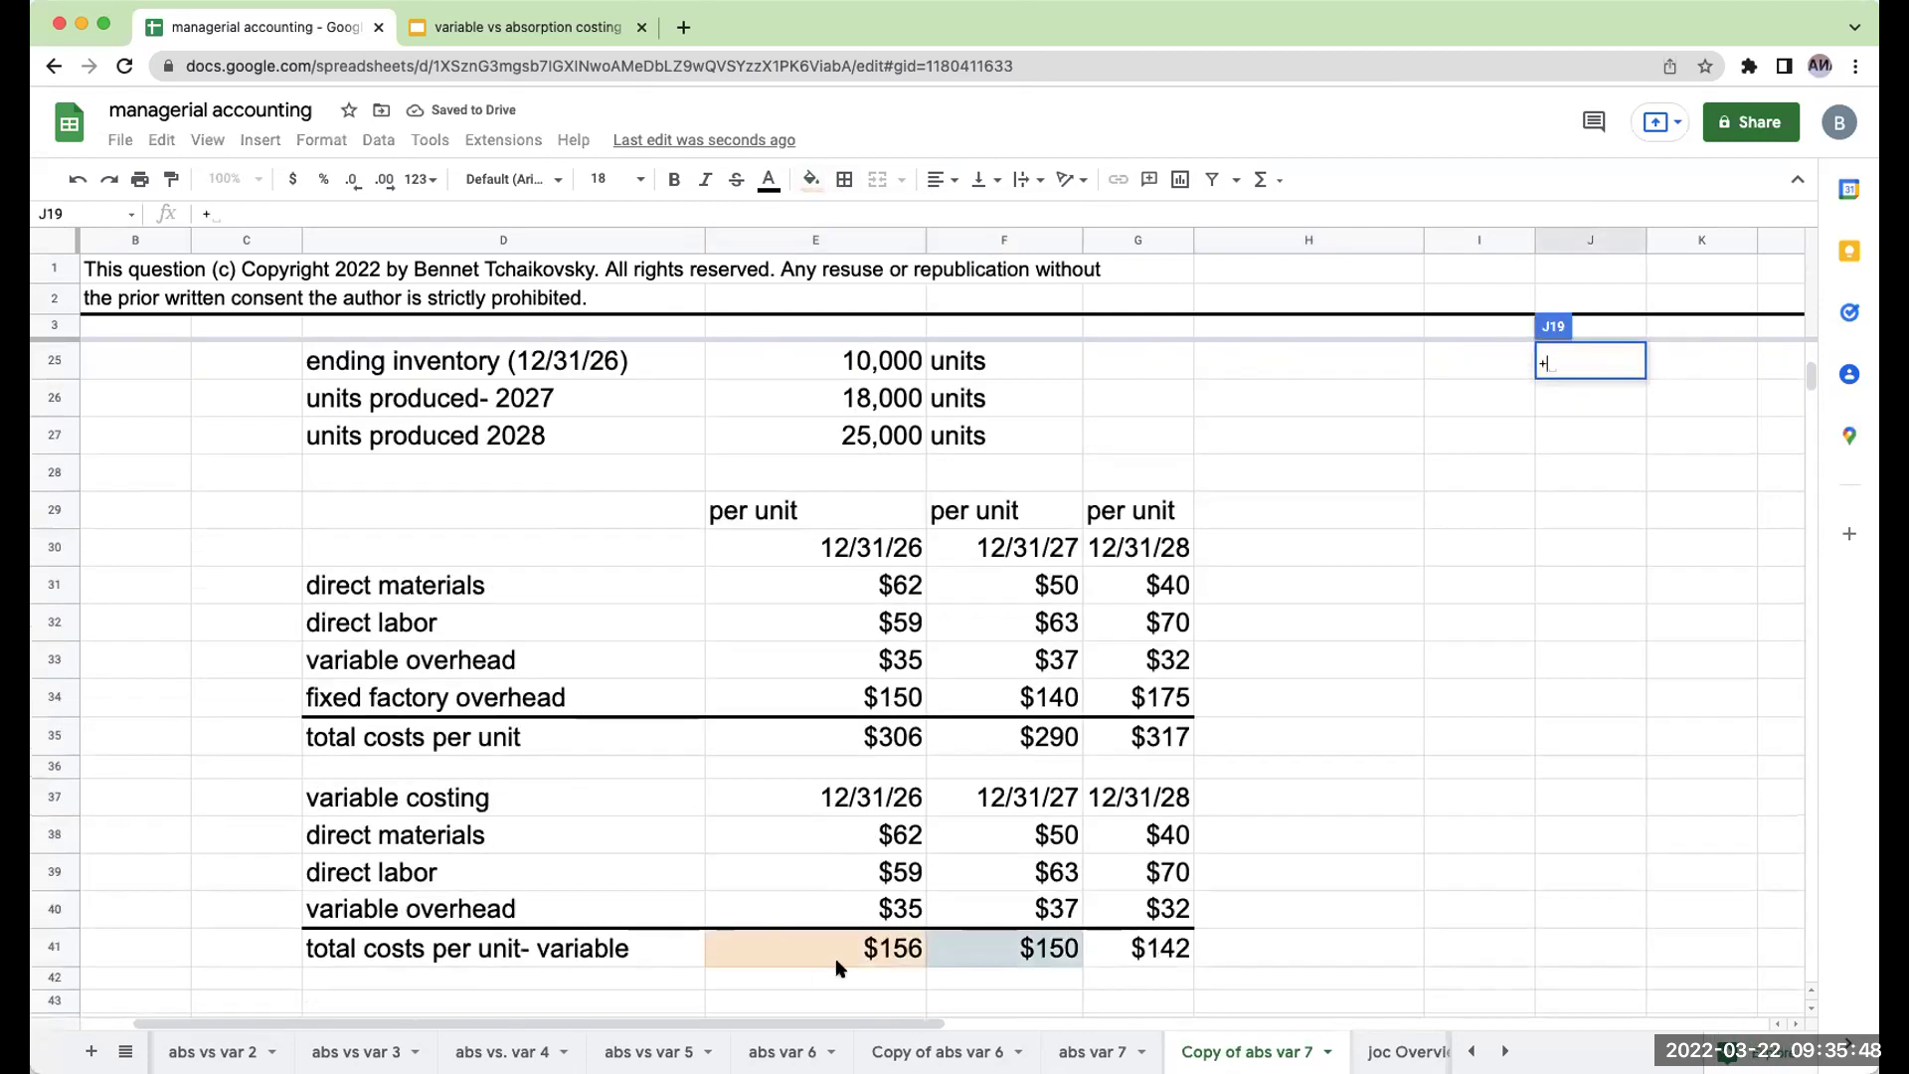
click(836, 958)
key(Return)
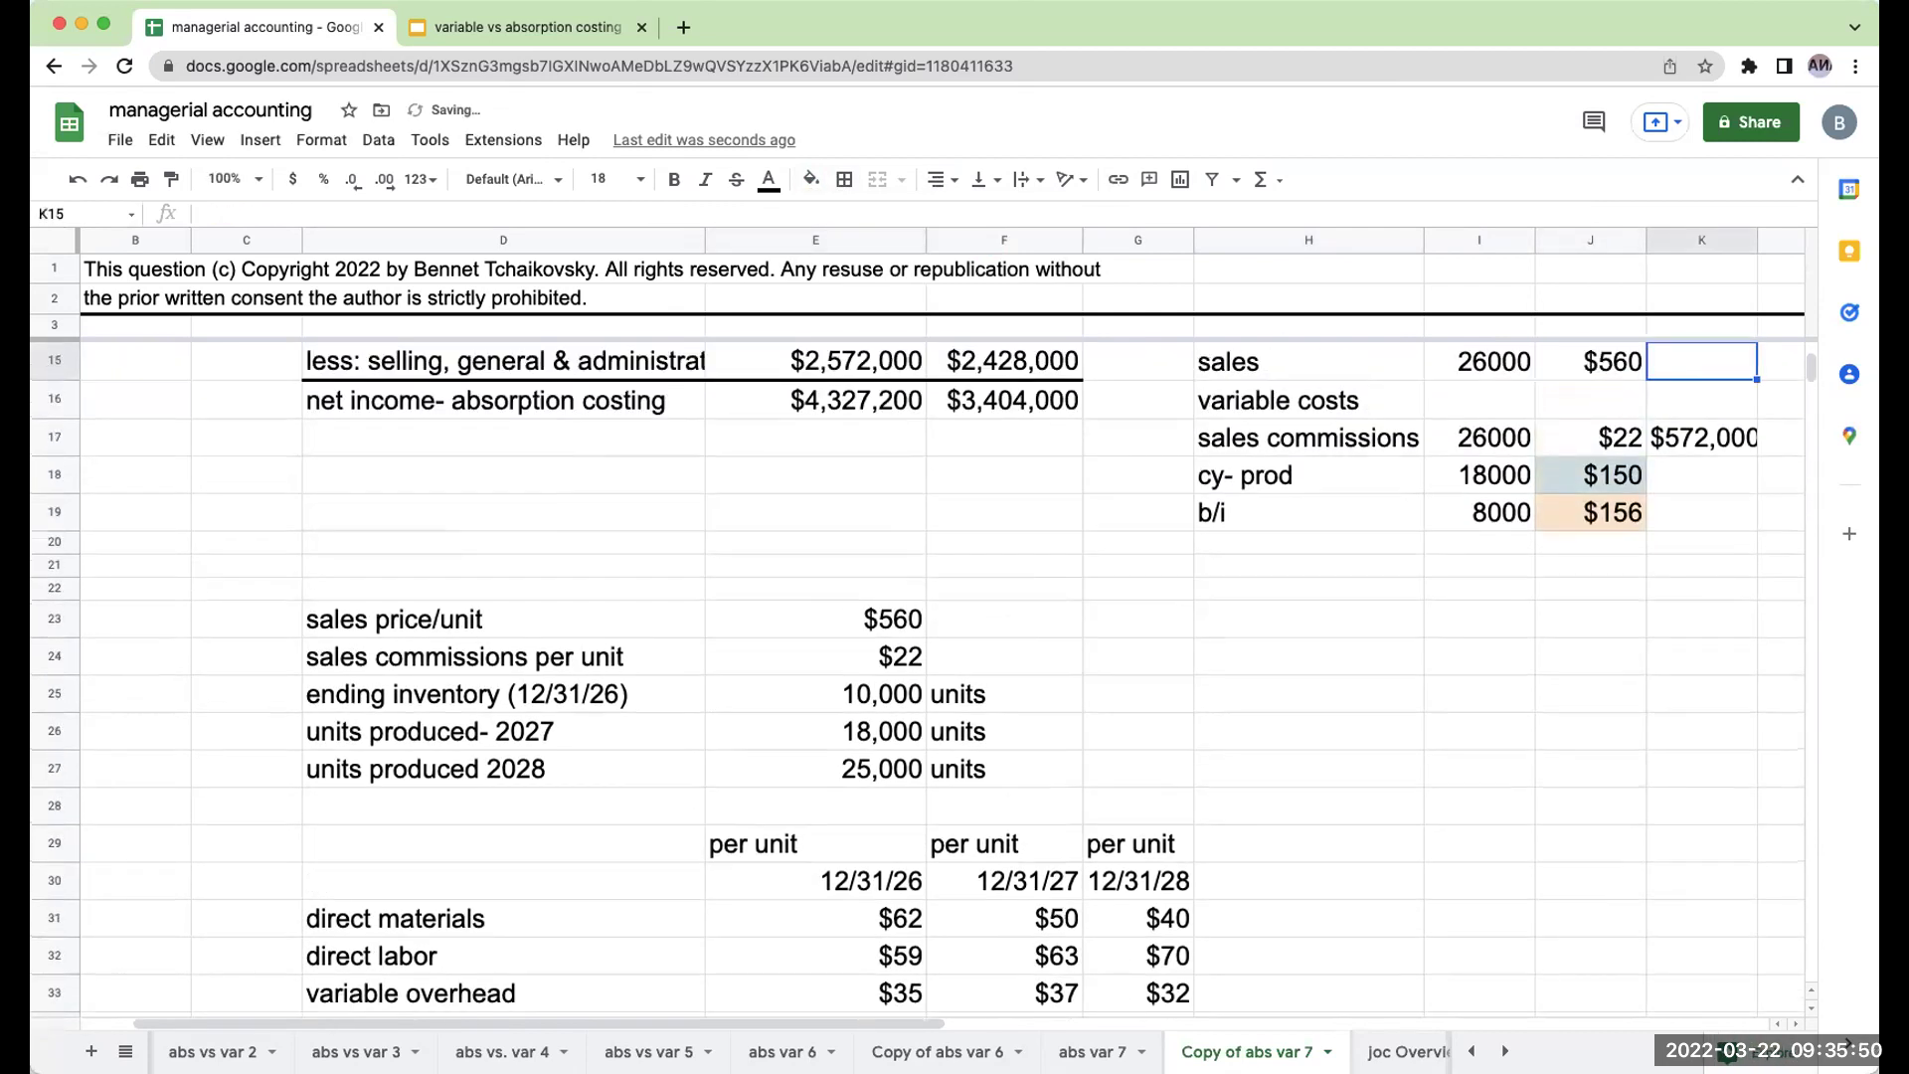
Calculate the cy- prod variable cost in K18 by multiplying I18 by J18.
key(Down)
key(Down)
key(Down)
text(+)
key(Left)
key(Left)
text(*)
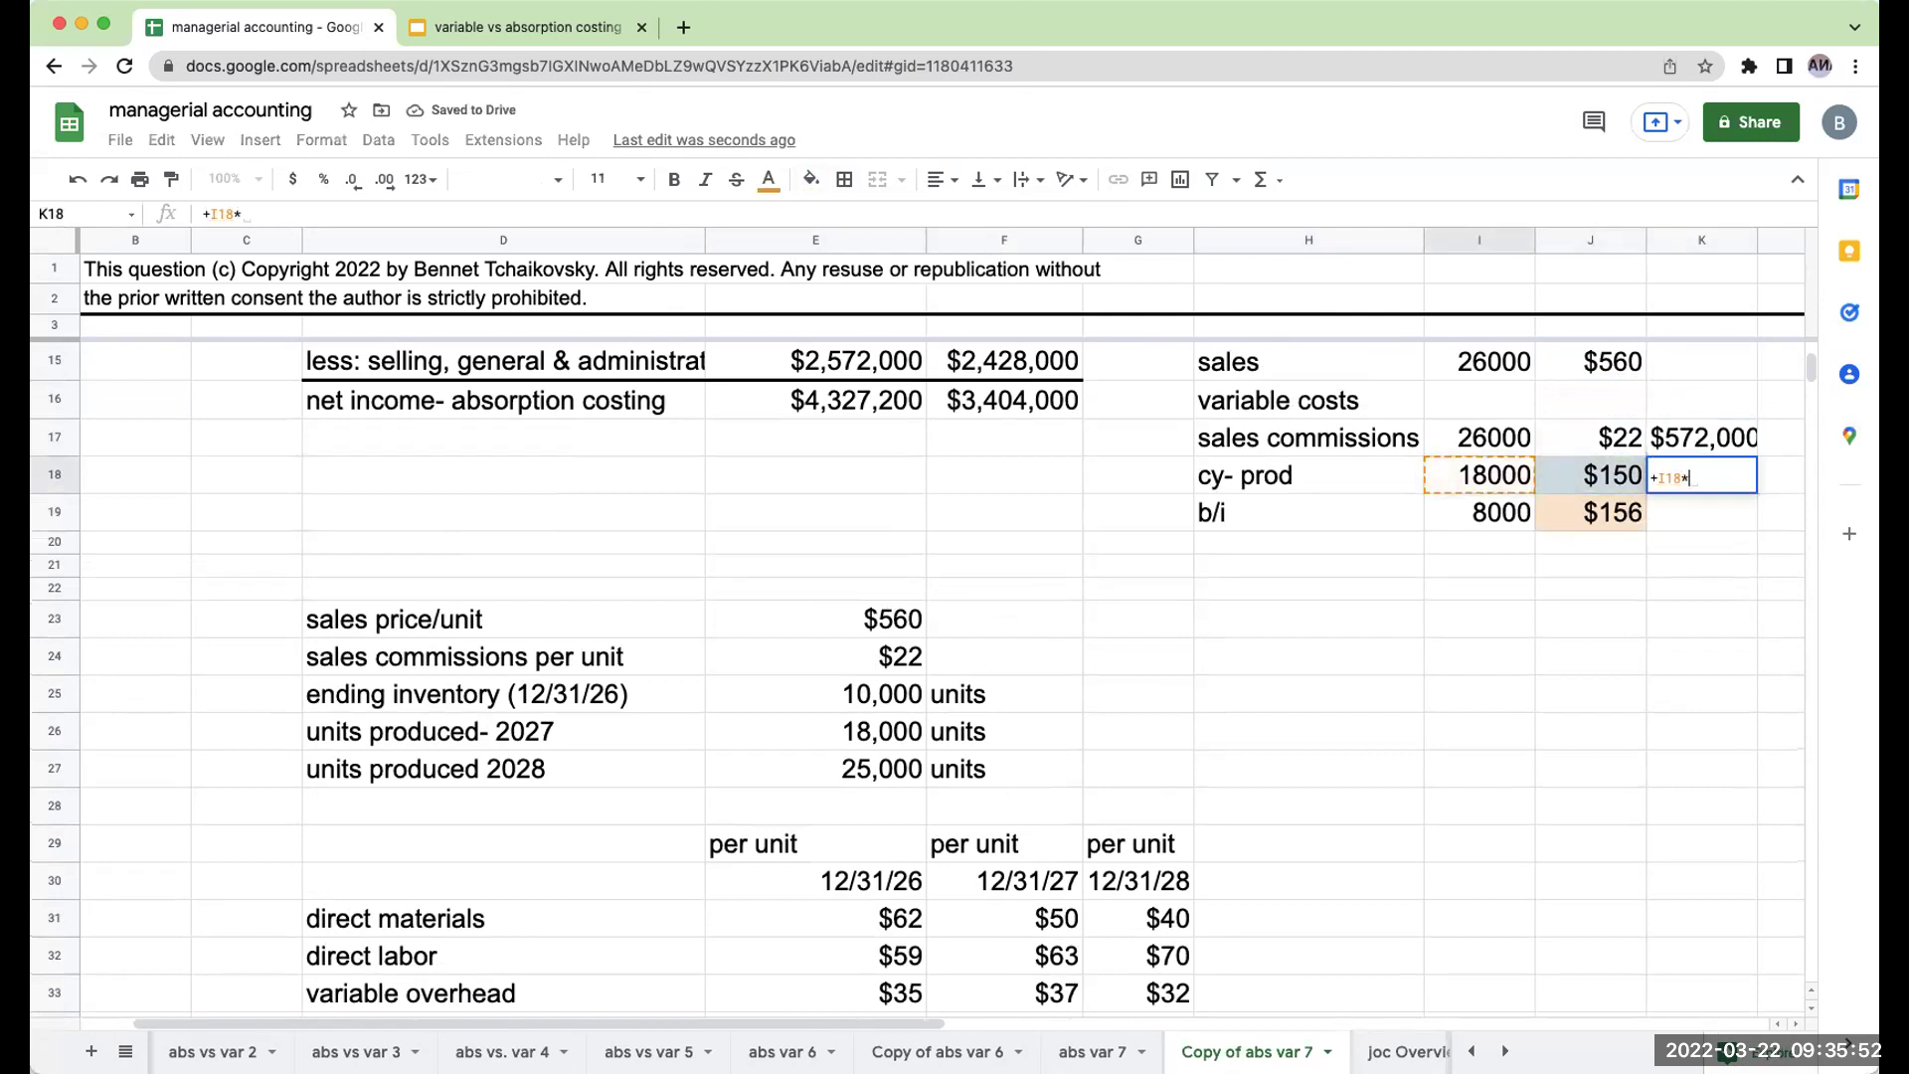
key(Left)
key(Return)
Calculate the b/i variable cost in K19 by multiplying I19 by J19, and widen column K to fit the amounts.
text(+)
key(Left)
key(Left)
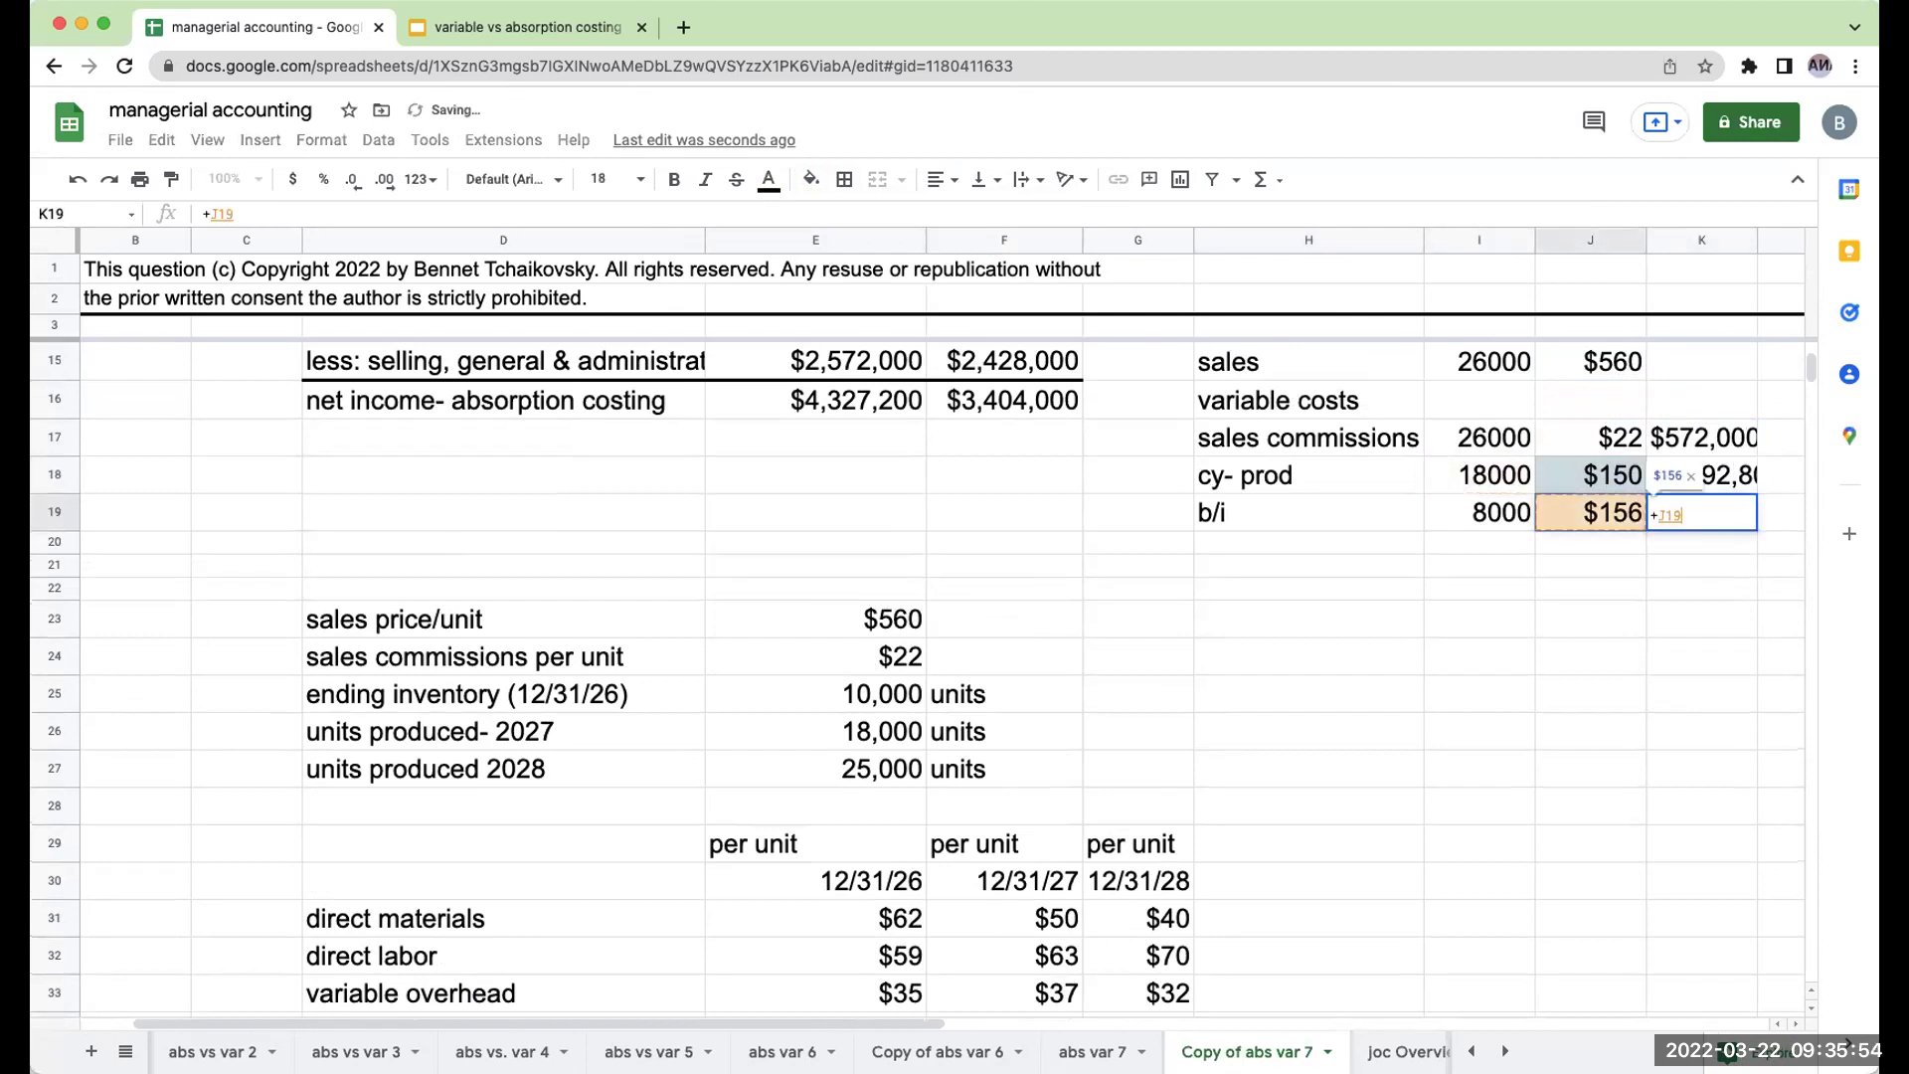
text(*)
key(Left)
key(Tab)
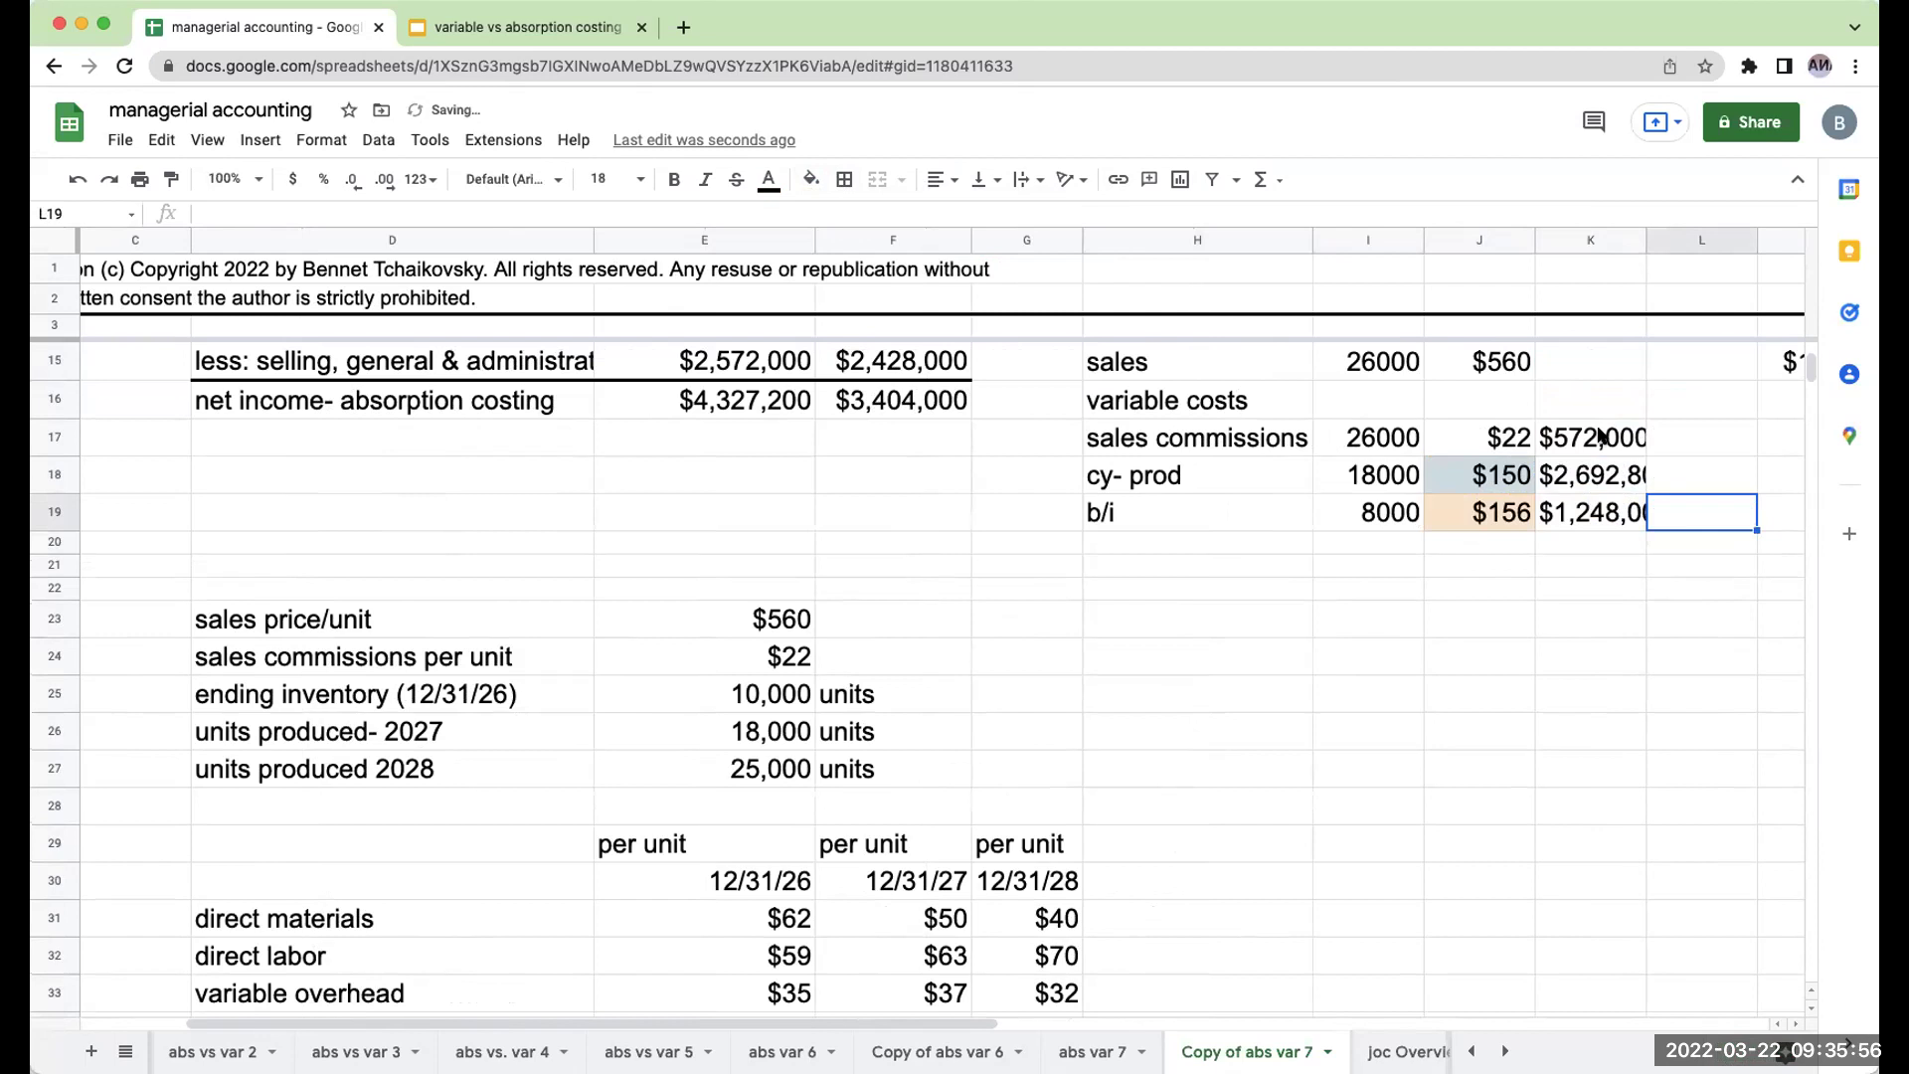
drag(1642, 232, 1710, 232)
Label the row below b/i in H20 as "total variable costs".
click(1621, 567)
key(Up)
key(Left)
key(Left)
key(Left)
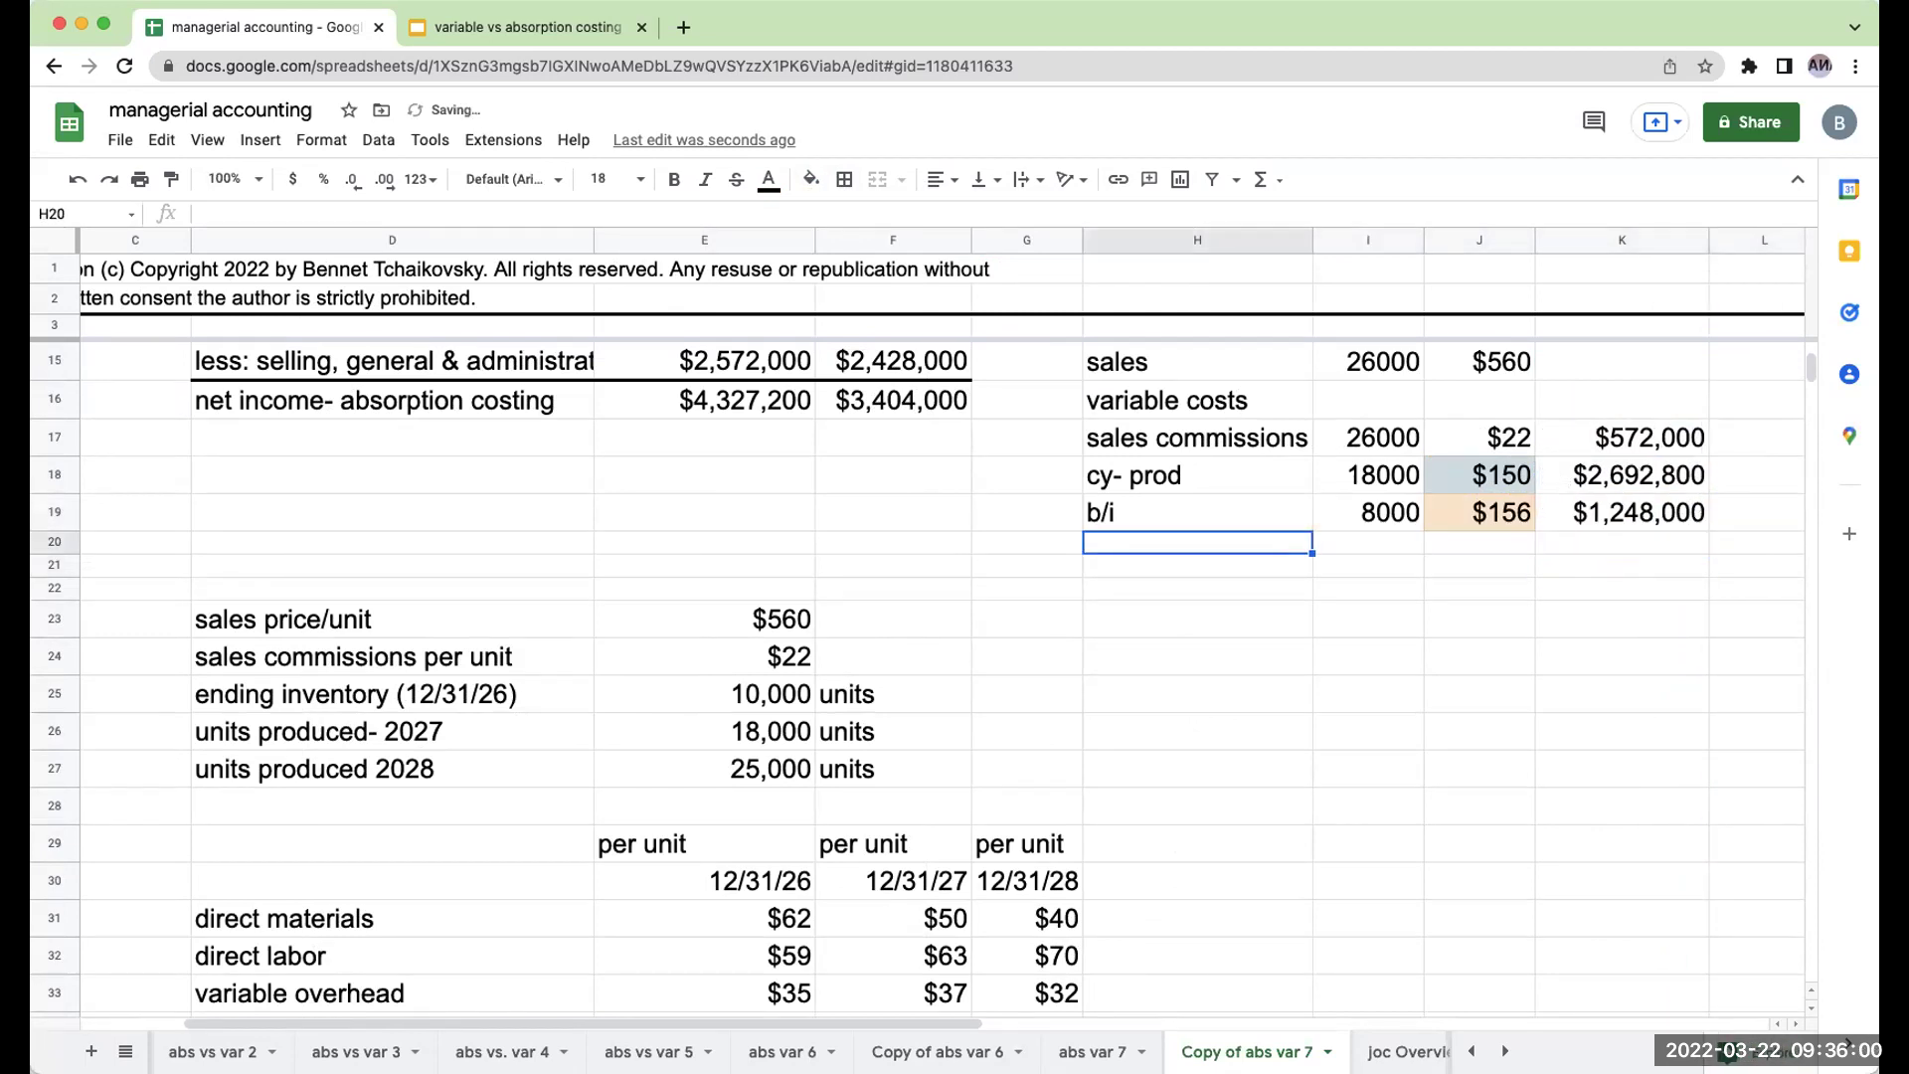
text(total variable co)
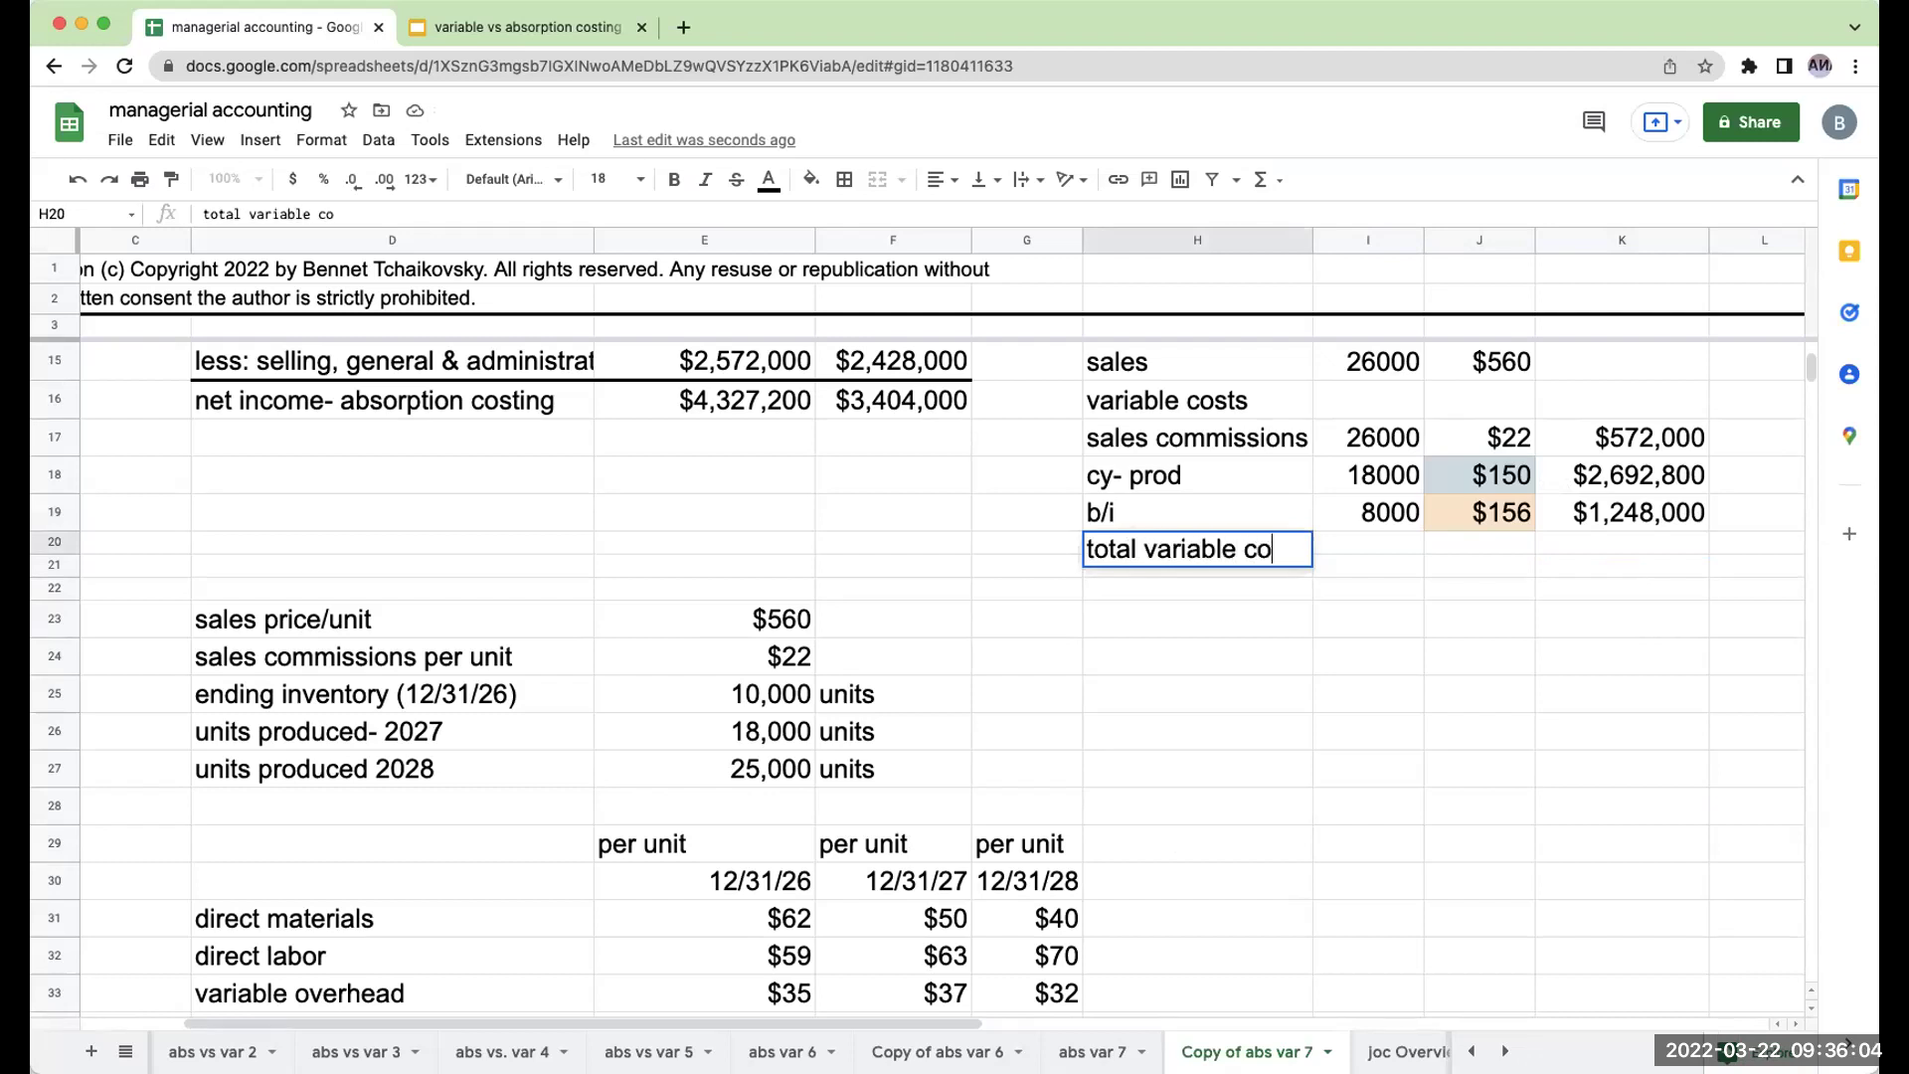
key(BackSpace)
key(BackSpace)
text(costs)
key(Return)
Total the variable costs in M20 by adding K17, K18 and K19.
key(Up)
key(Right)
key(Right)
key(Right)
key(Right)
key(Right)
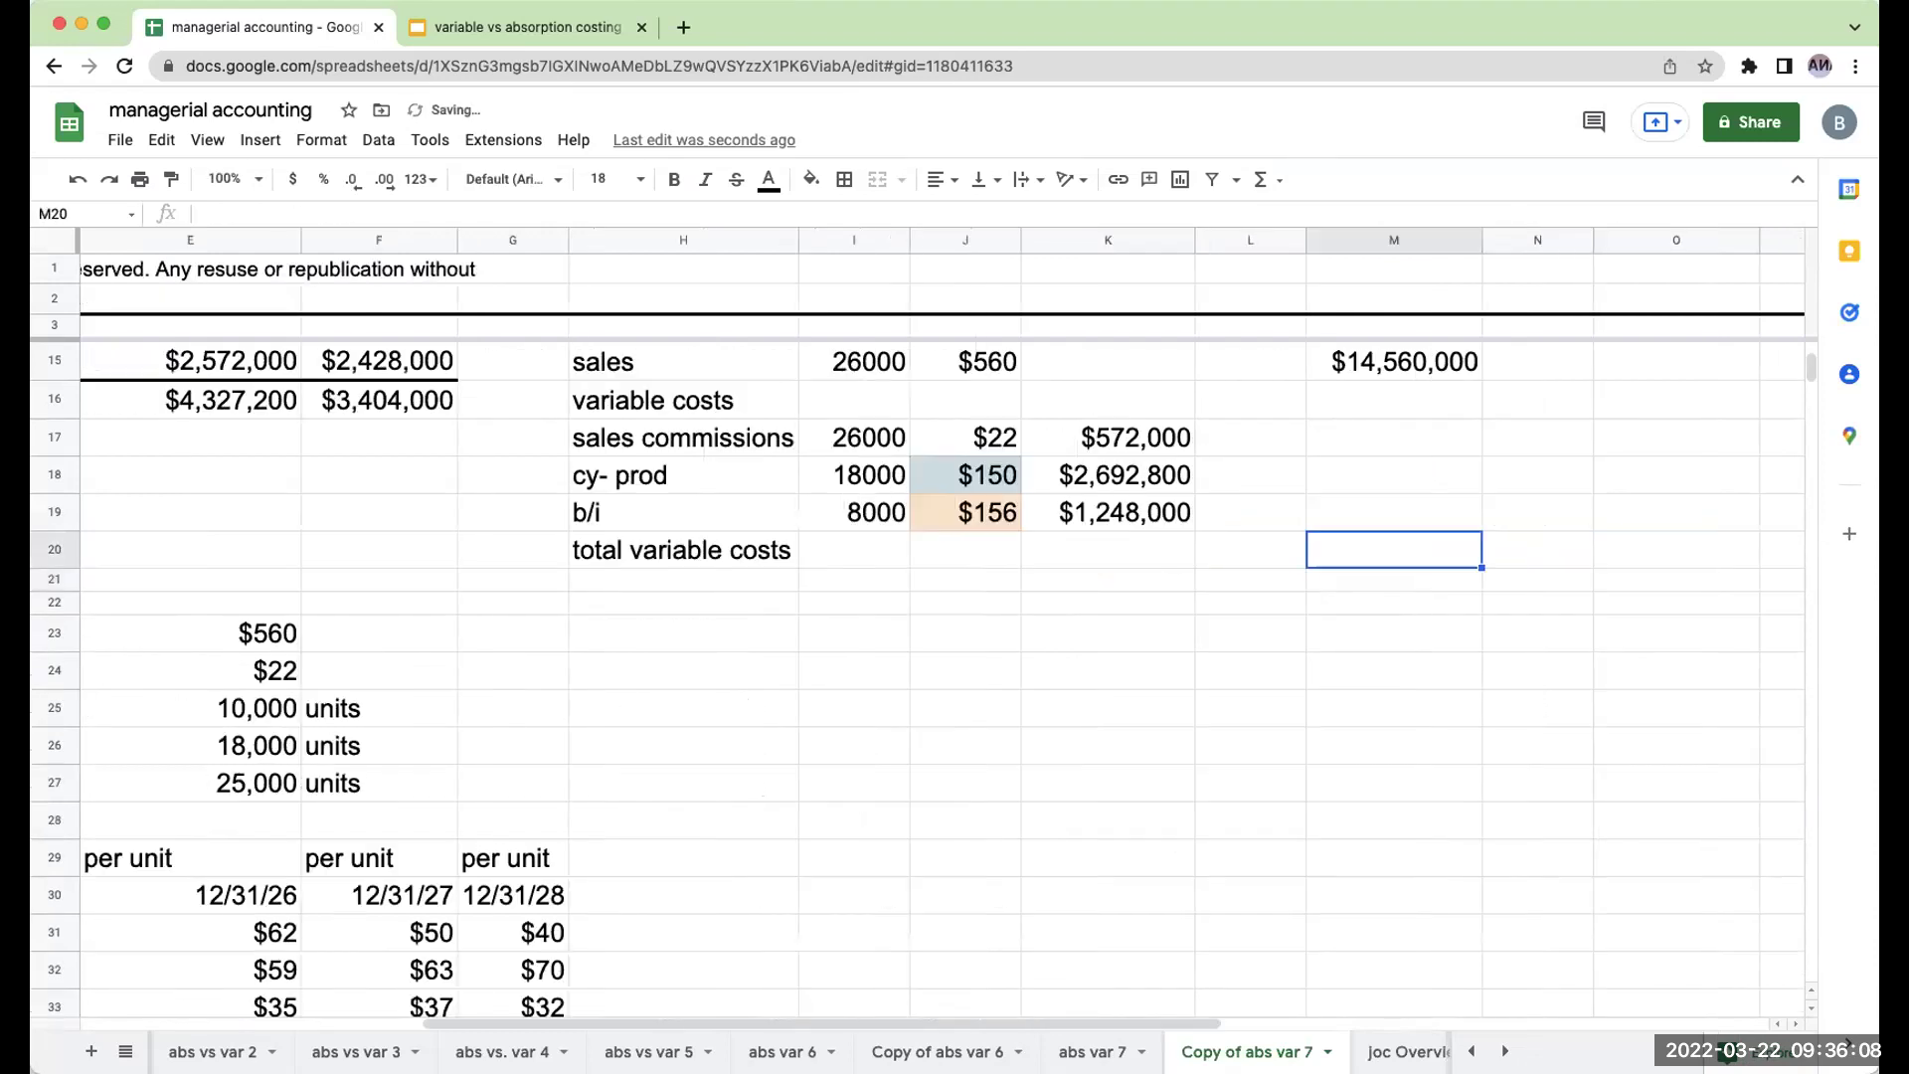
text(+)
key(Left)
key(Left)
key(Up)
key(Up)
key(Up)
text(+)
key(Left)
key(Left)
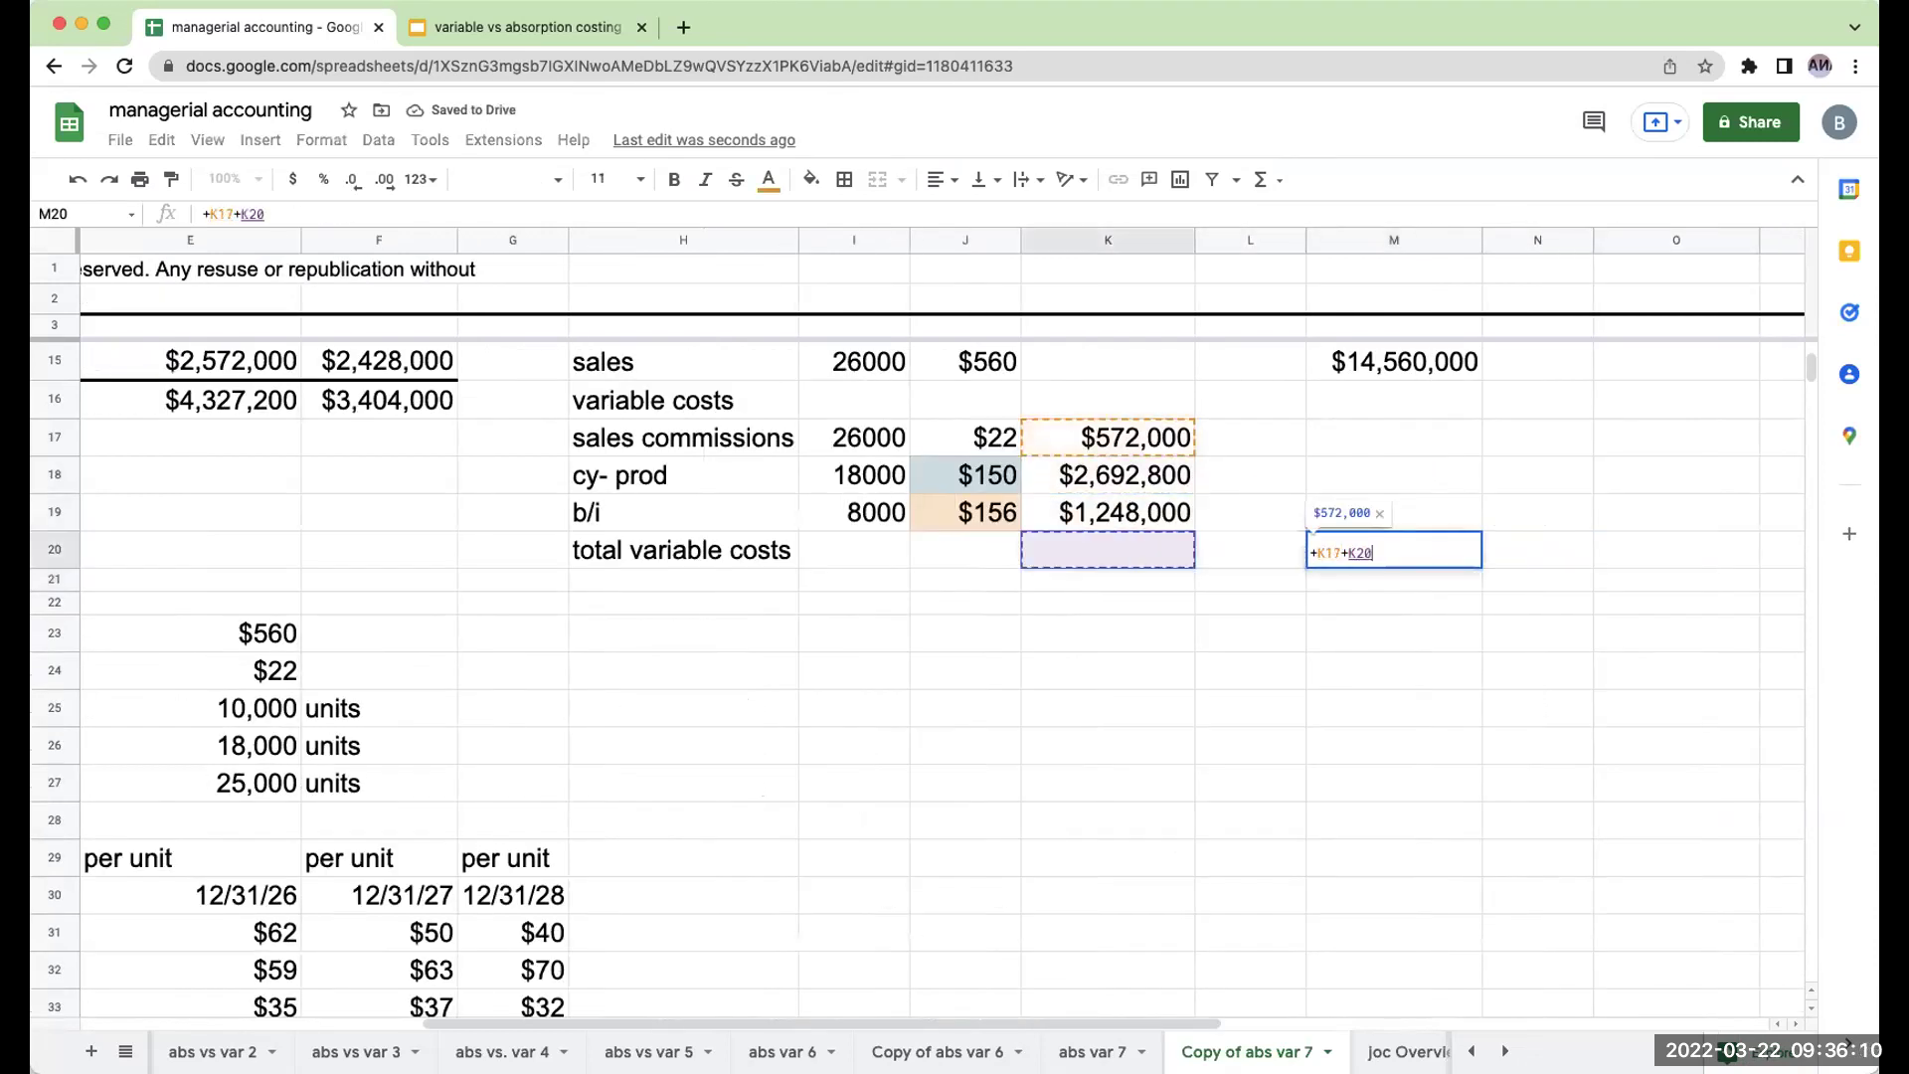
key(Up)
key(Up)
text(+)
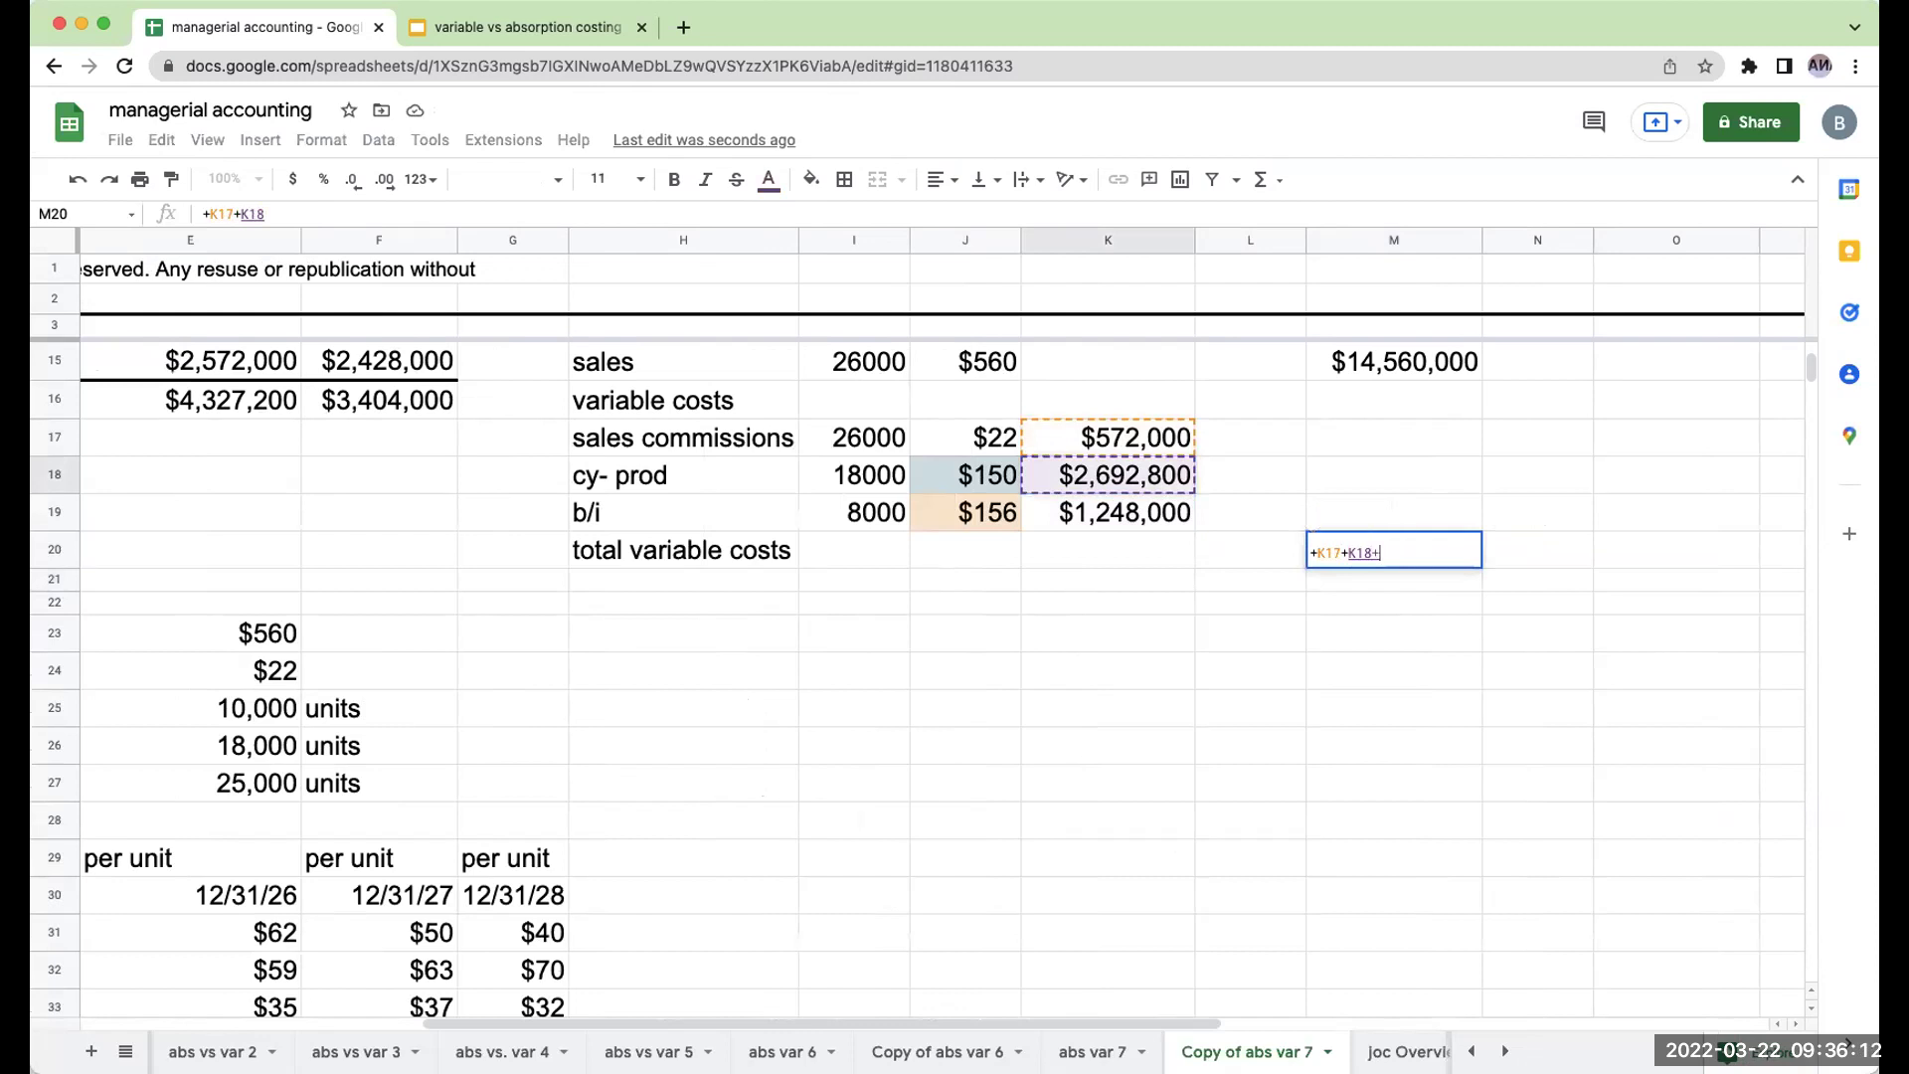
key(Left)
key(Left)
key(Up)
key(Return)
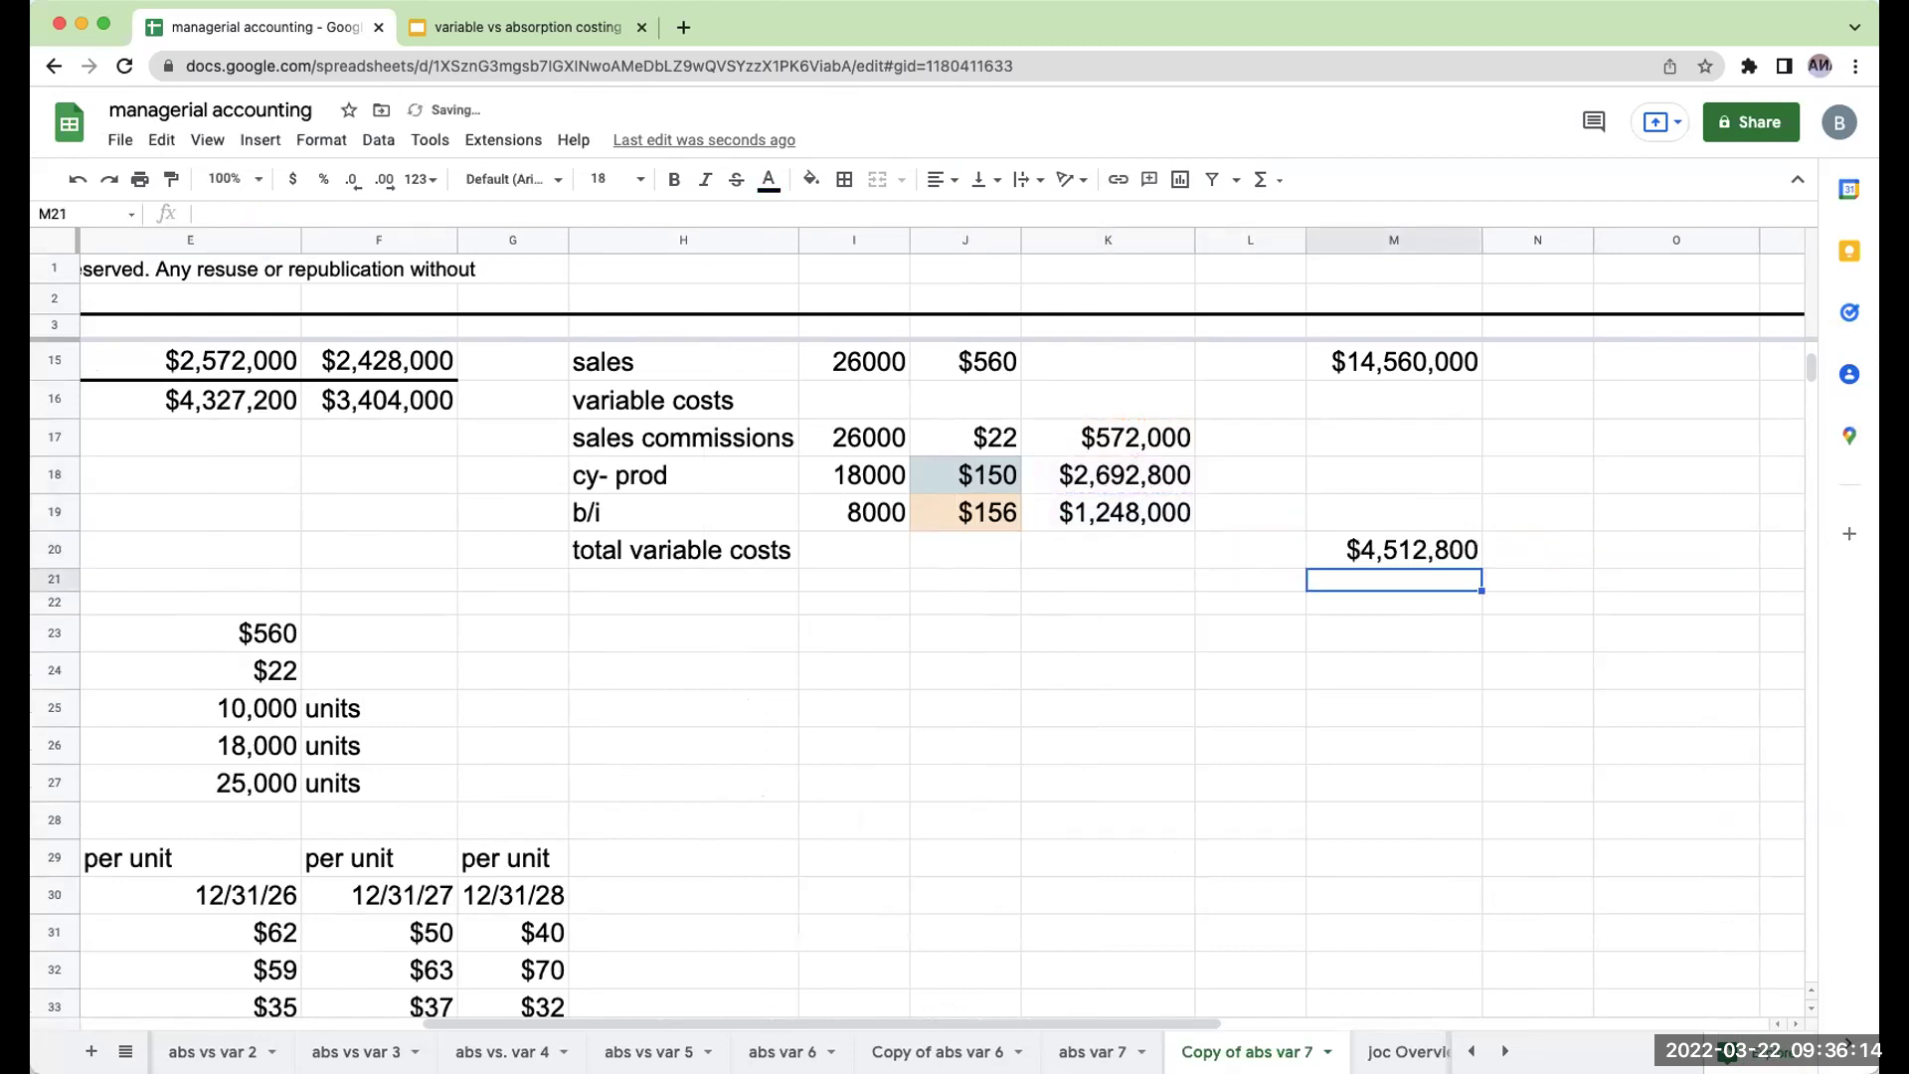
Label the row below total variable costs in H21 as "contribution margin".
key(Left)
key(Left)
key(Left)
key(Left)
key(Left)
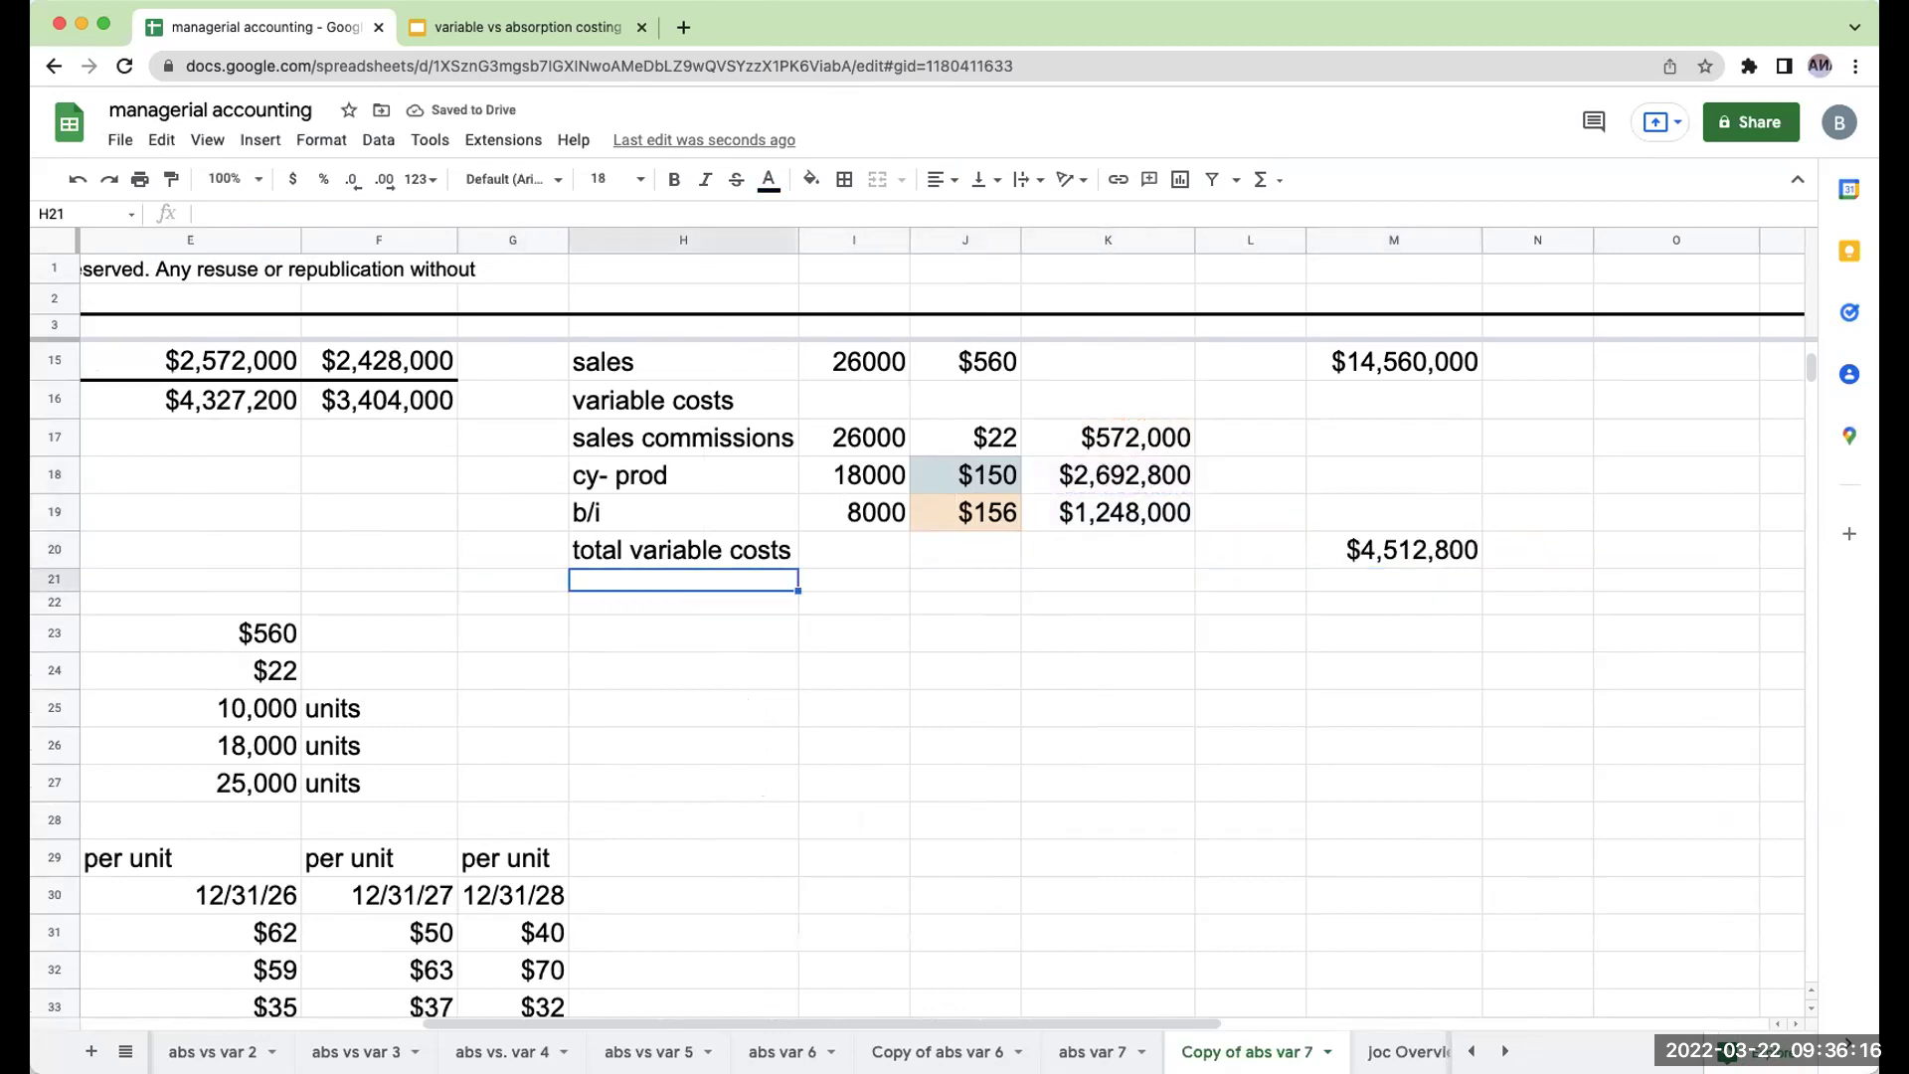
text(contyr)
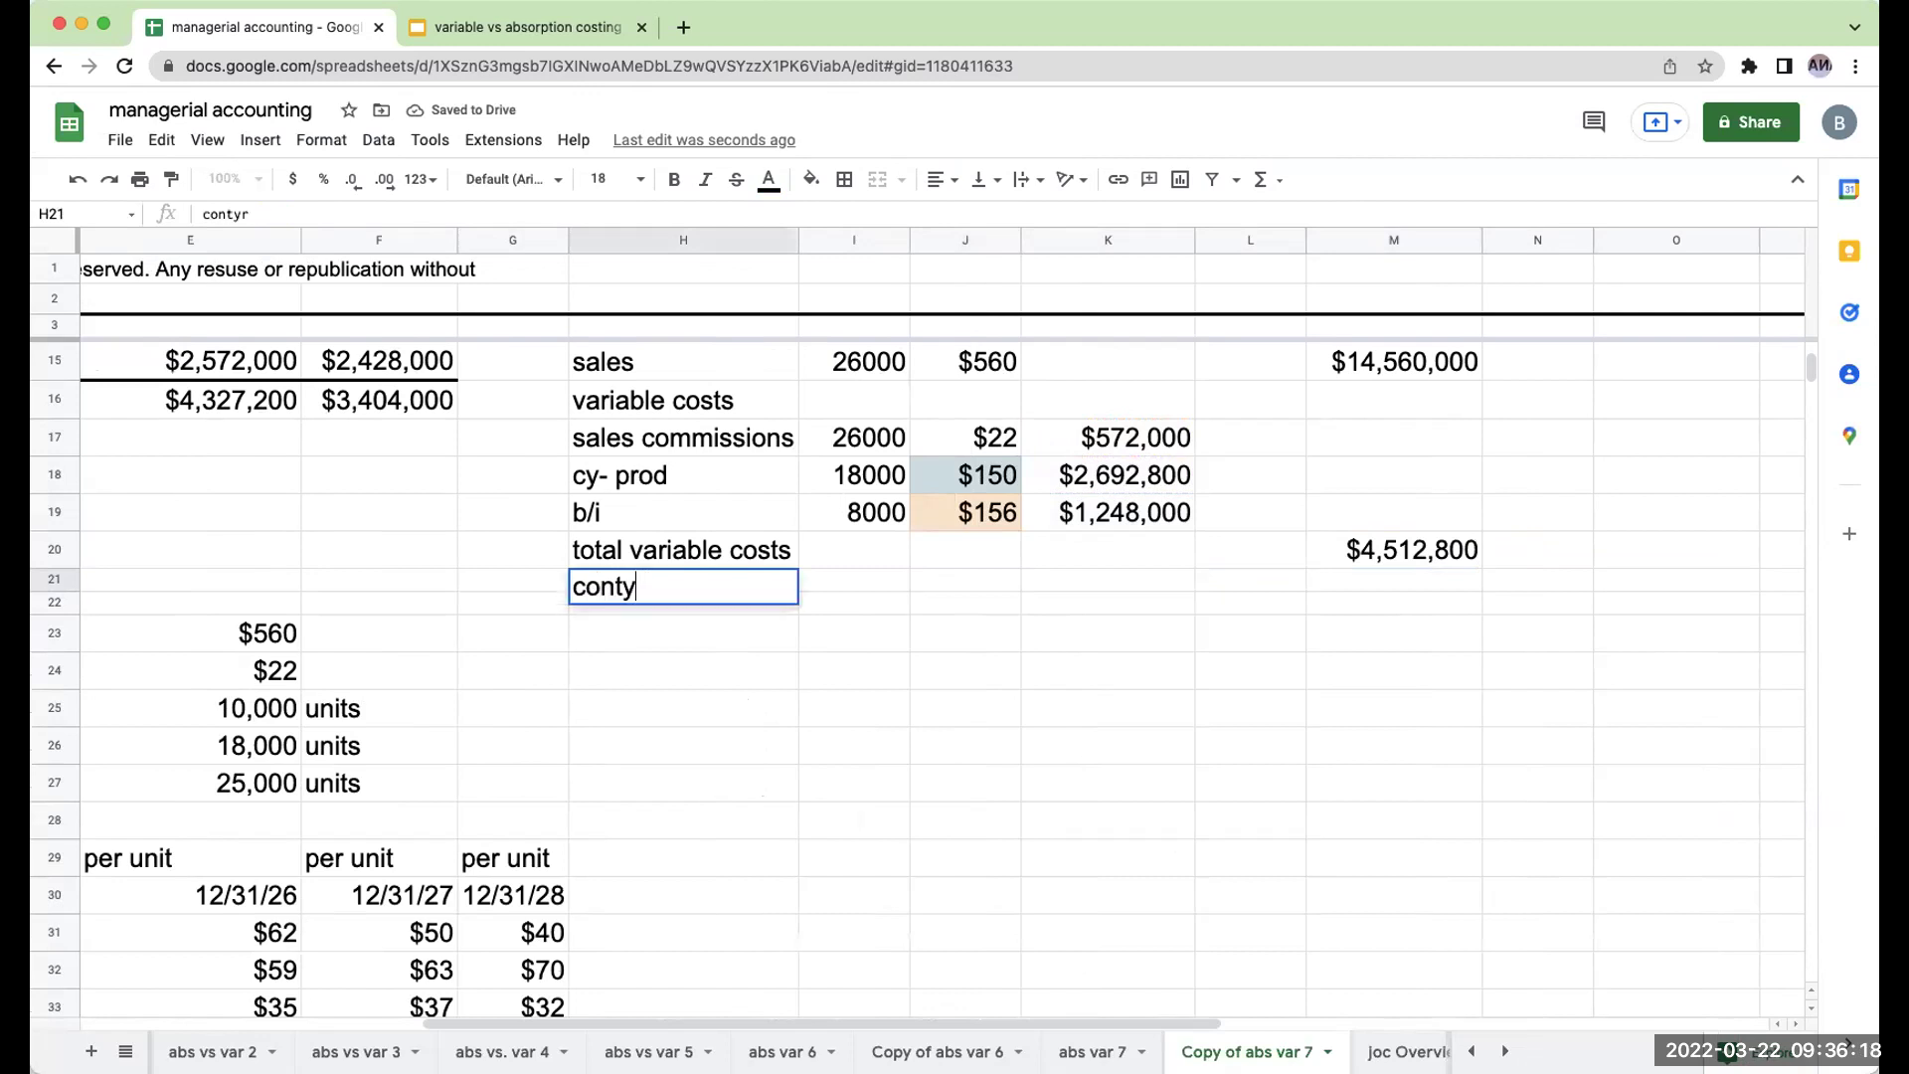
key(BackSpace)
text(ribution mar)
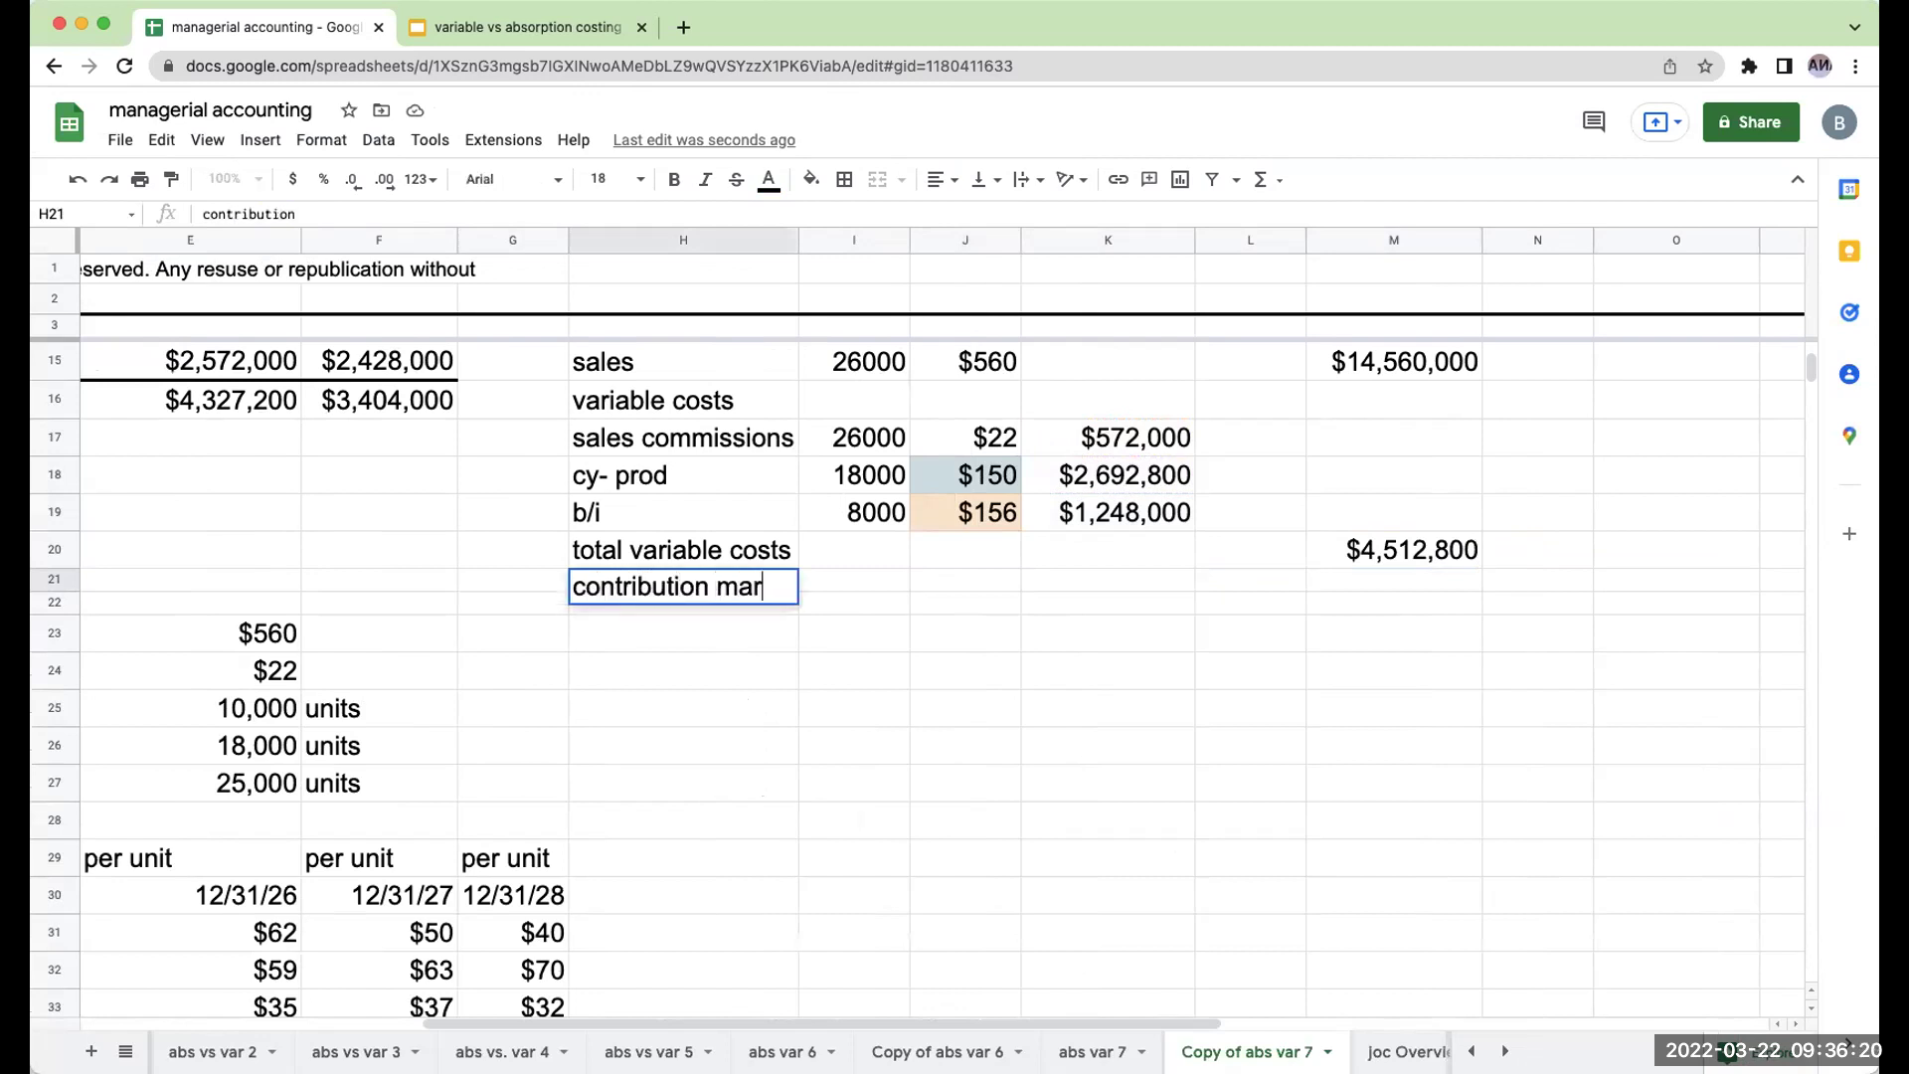
text(gin)
key(Return)
Calculate the contribution margin in M21 by subtracting total variable costs in M20 from sales in M15.
key(Up)
key(Right)
key(Right)
key(Right)
key(Right)
key(Right)
text(+)
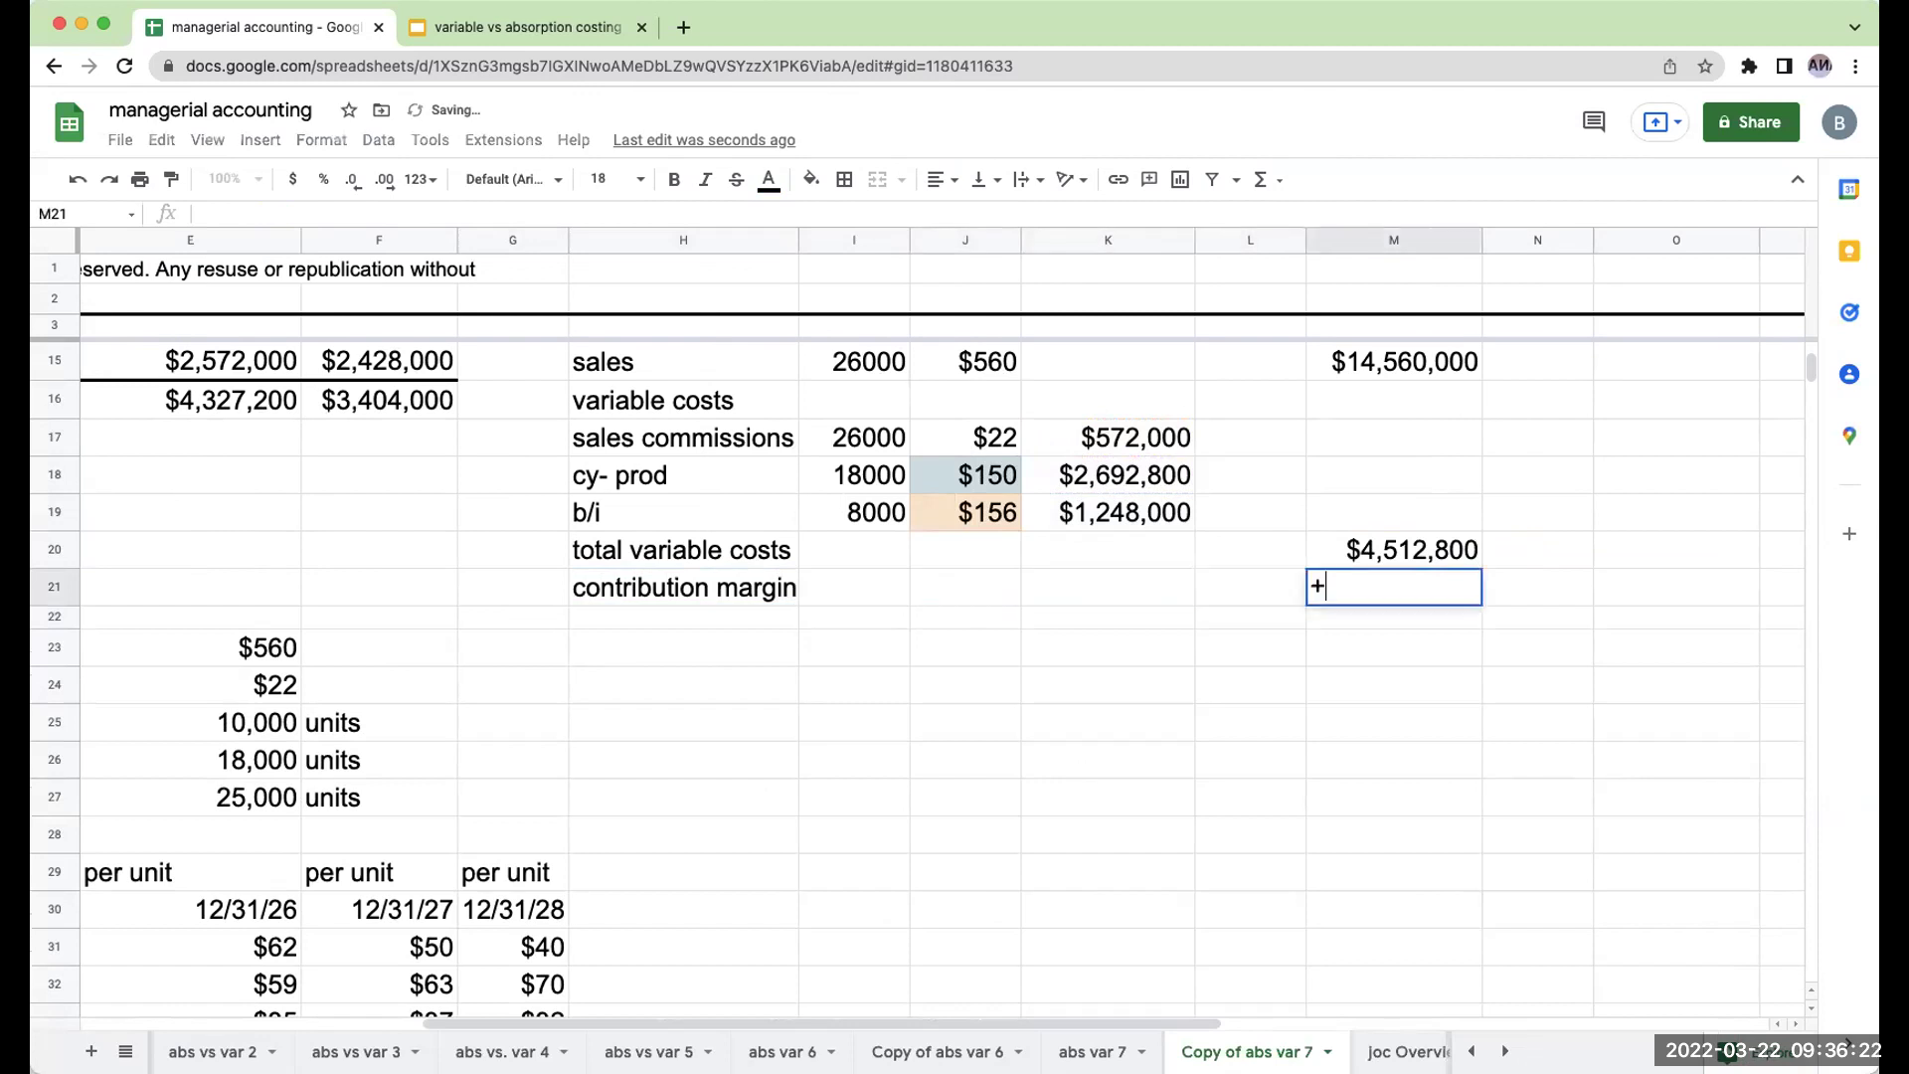
key(Up)
key(Up)
key(Up)
key(Up)
key(Up)
key(Up)
text(-)
key(Up)
key(Return)
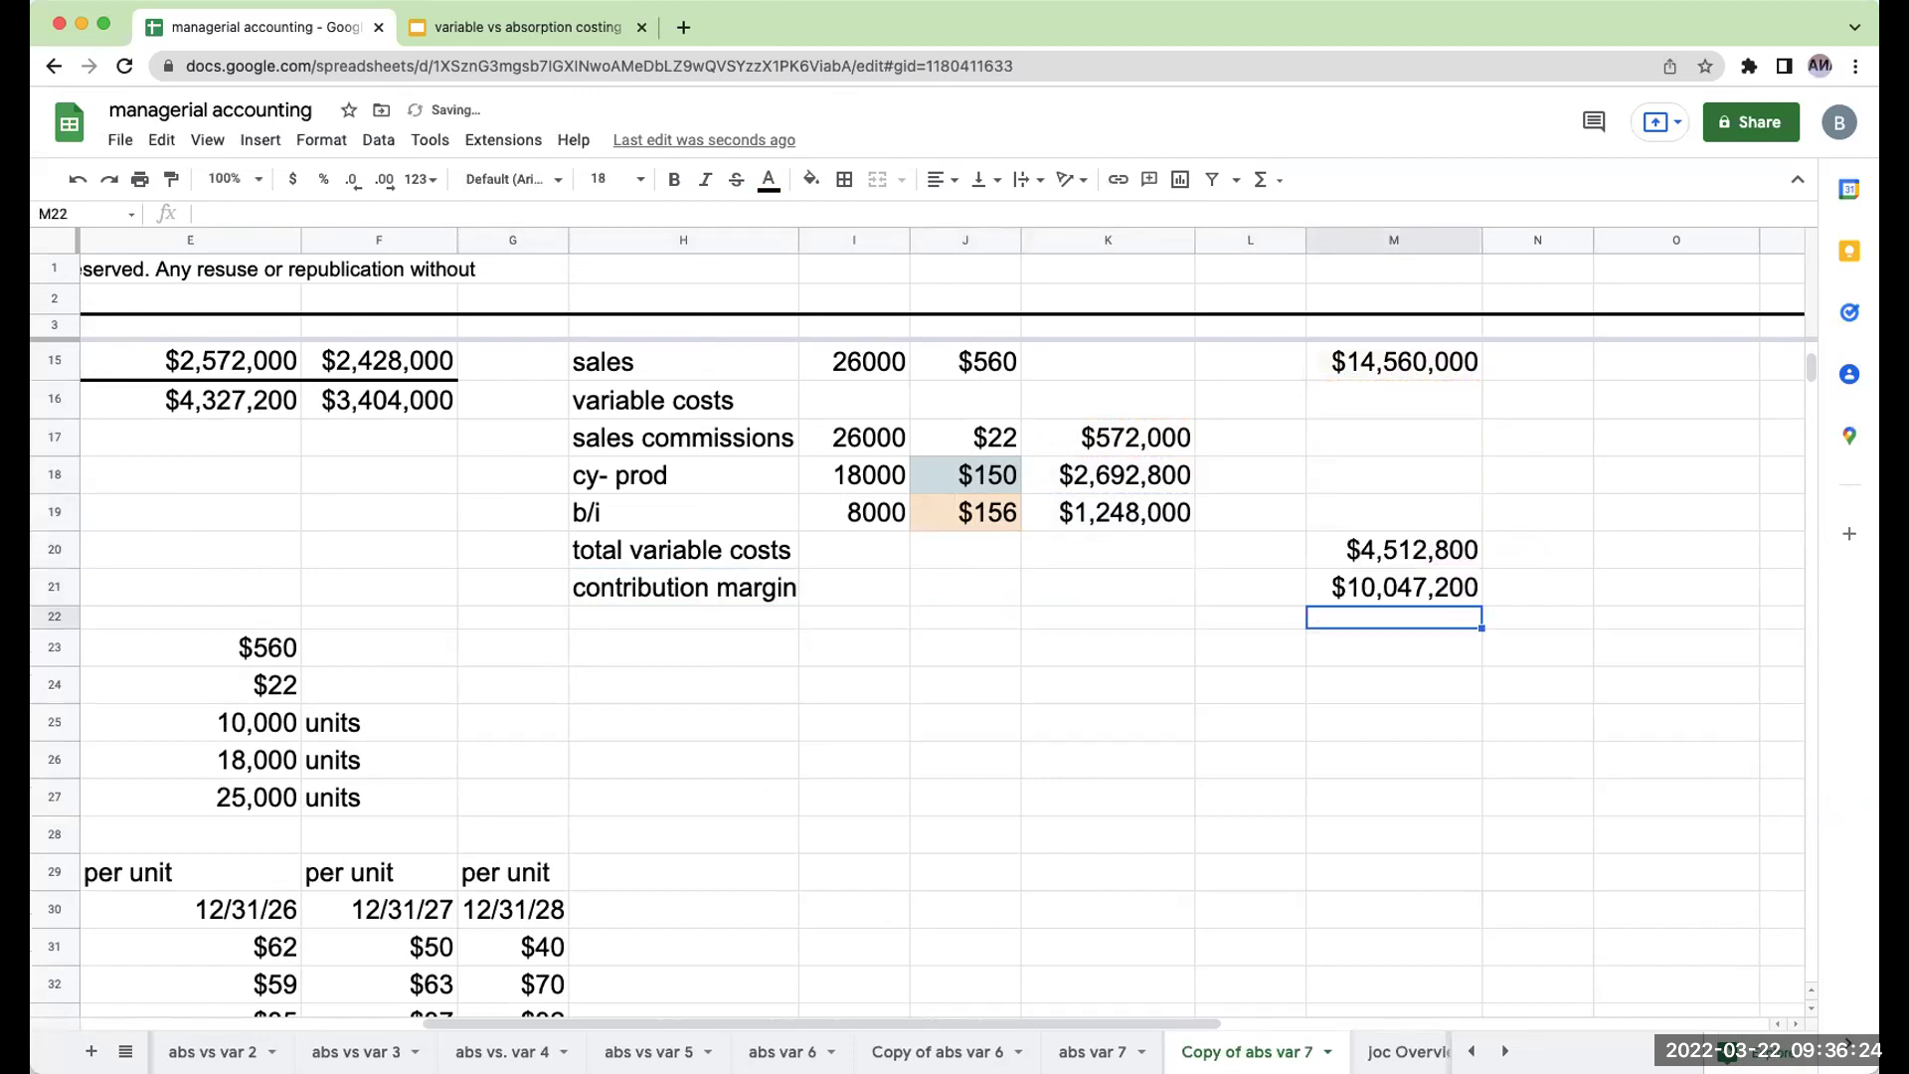
Add a top border to the contribution margin row across H21:M21.
drag(752, 577, 1333, 591)
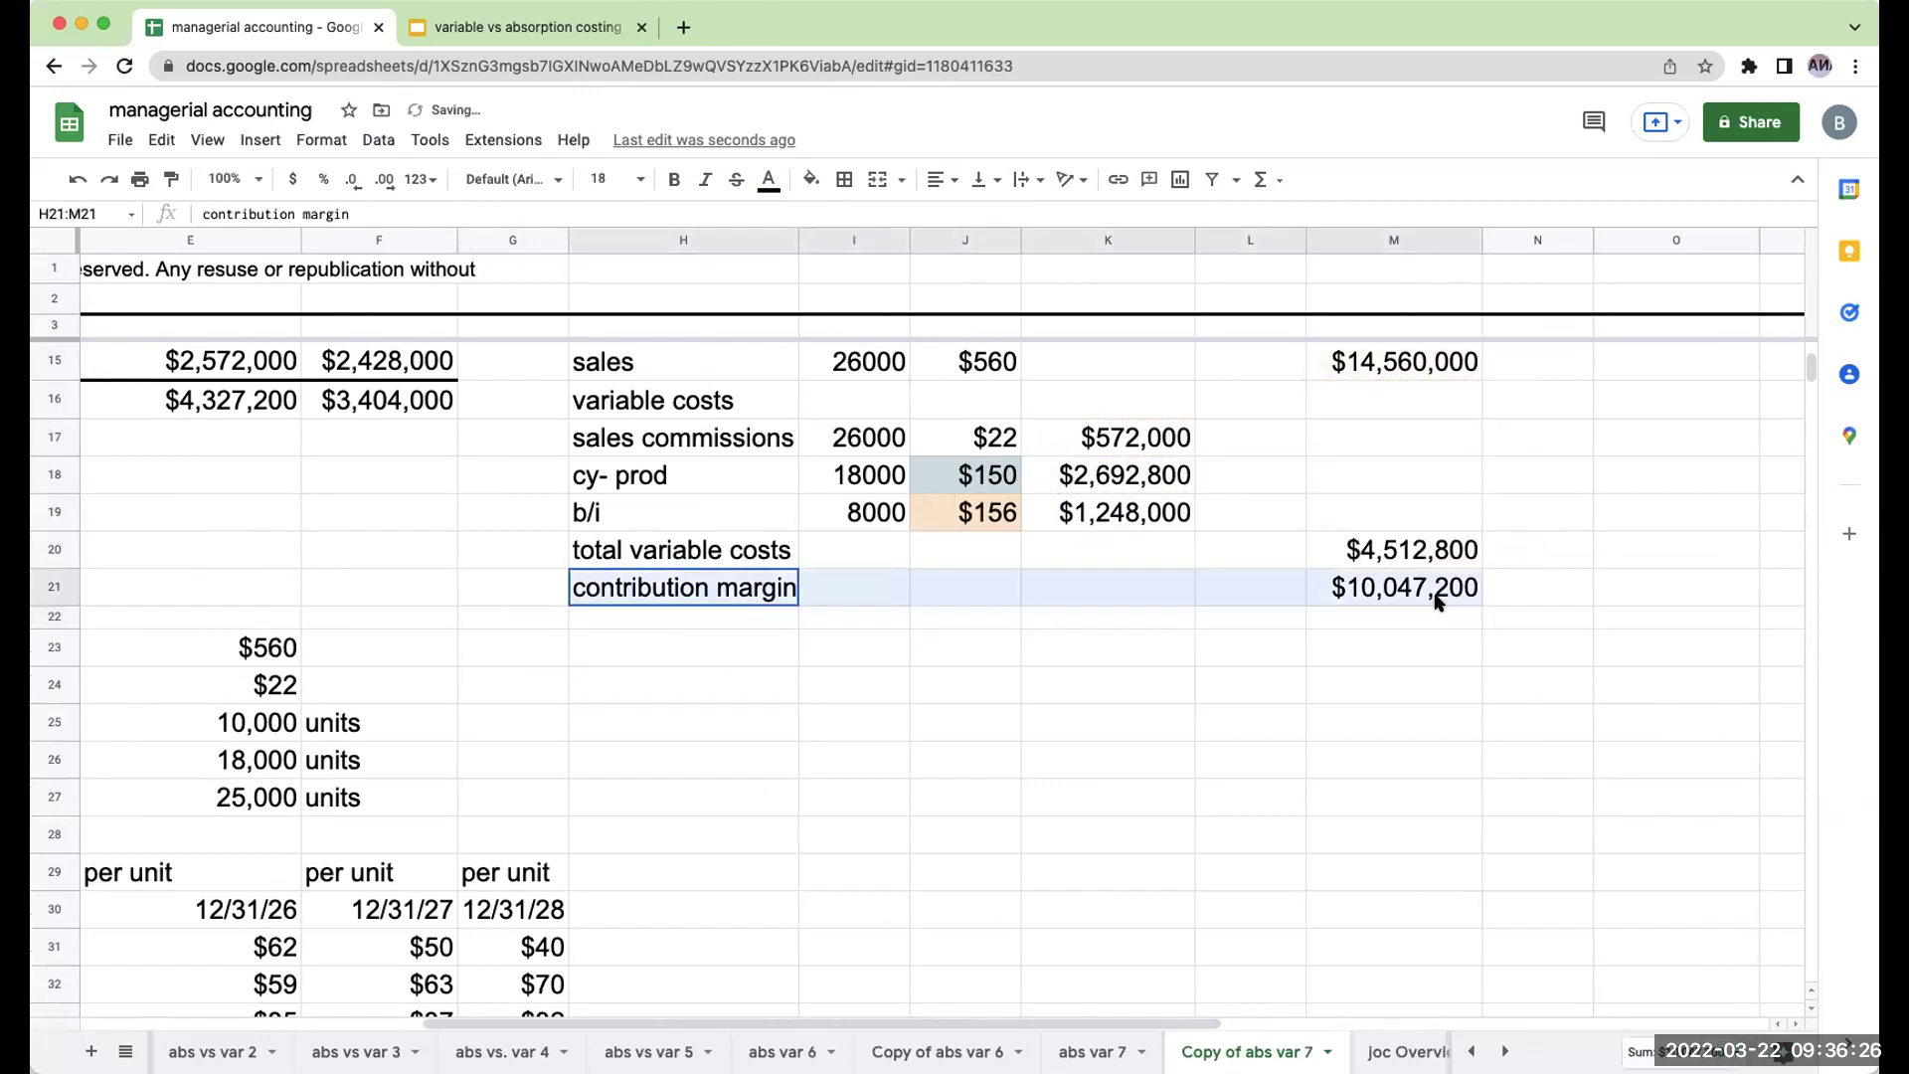
click(845, 179)
click(883, 256)
click(856, 617)
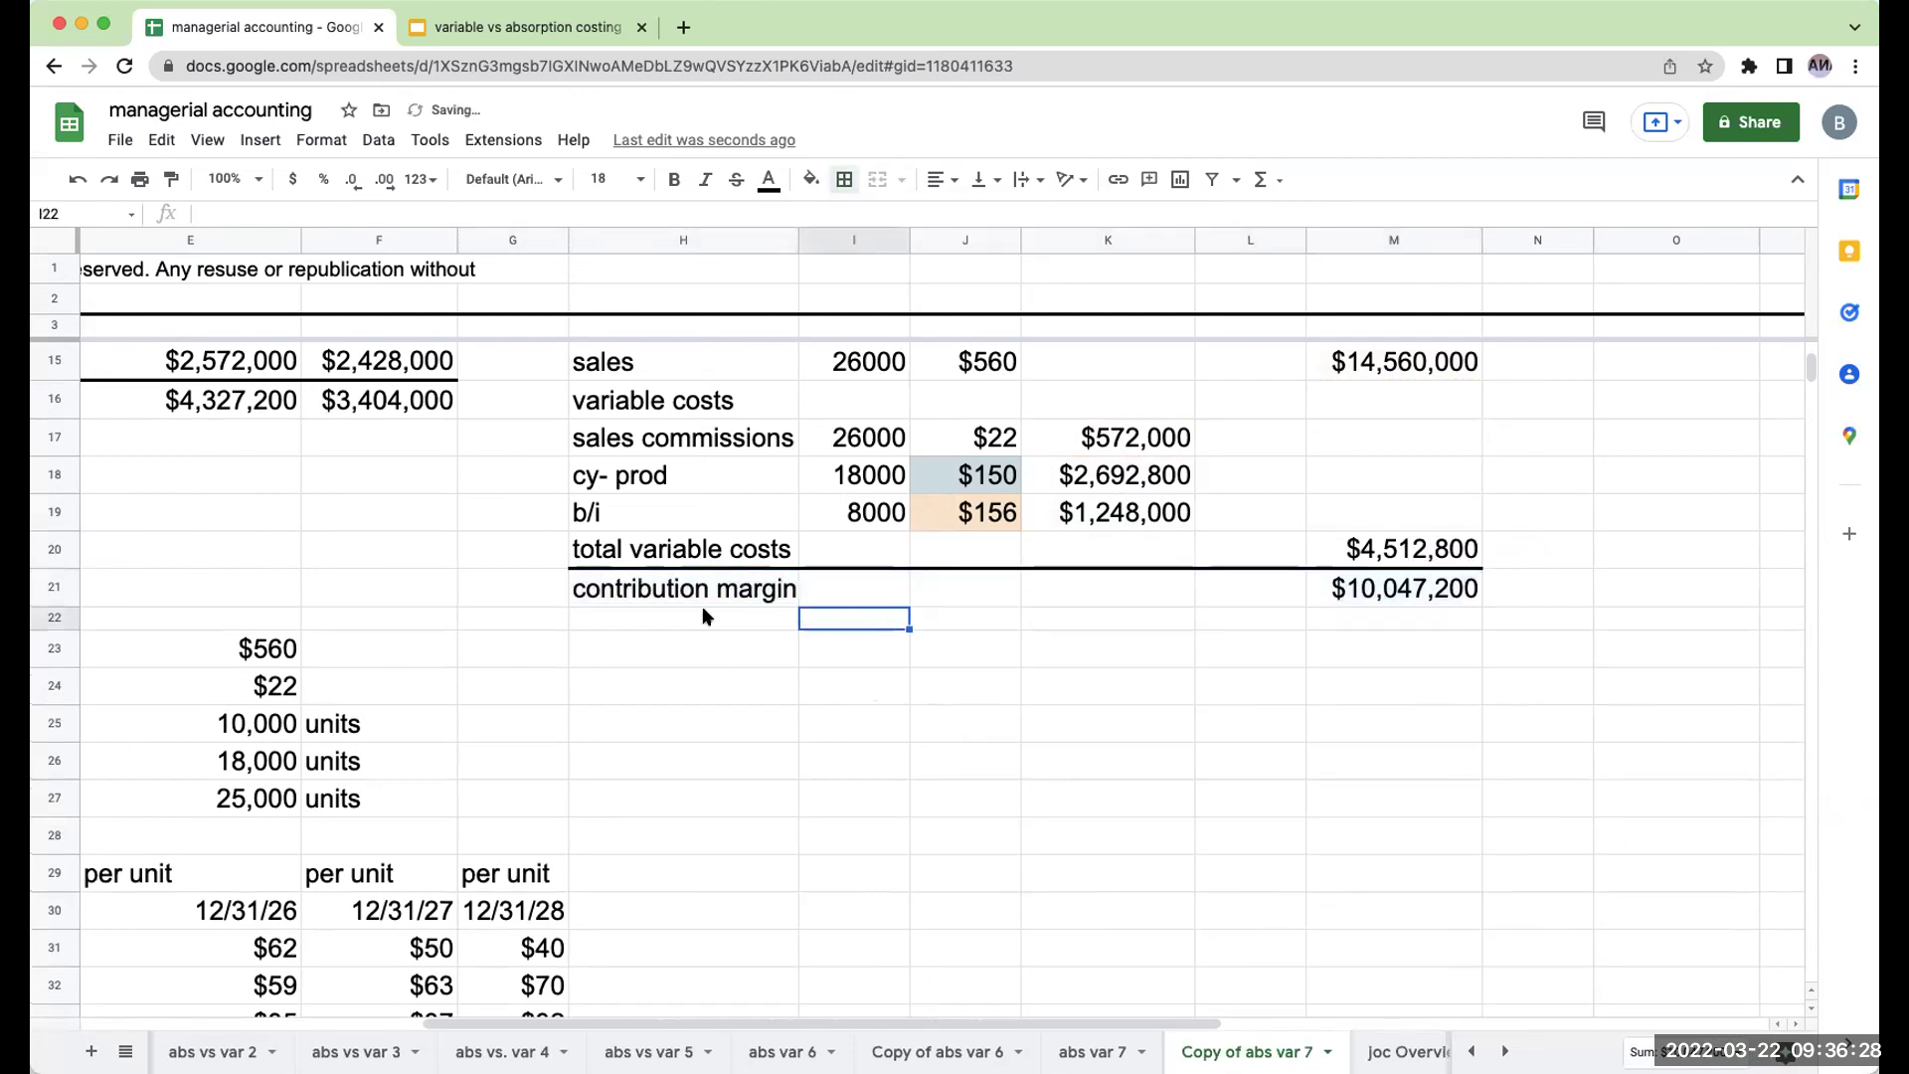
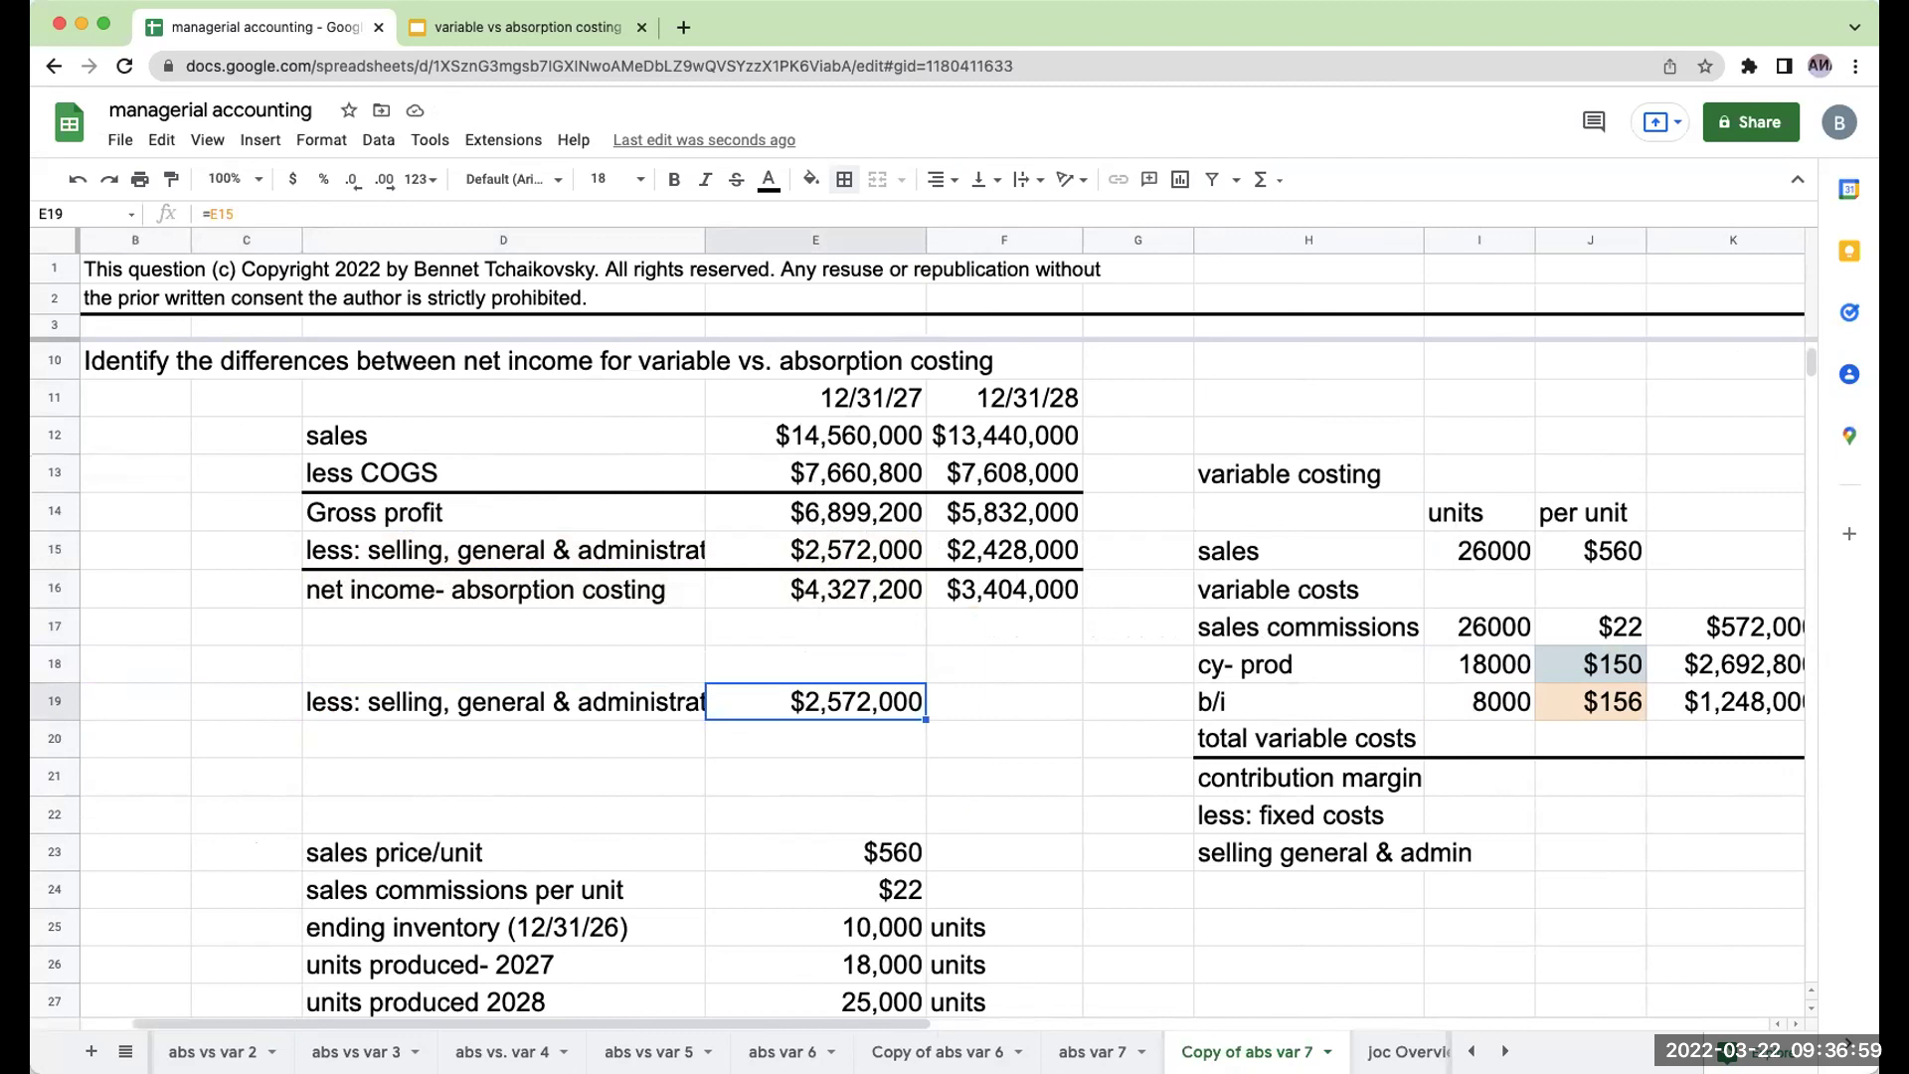
Replace the selling, general and administrative label in D19 with "SGA- abs".
click(814, 739)
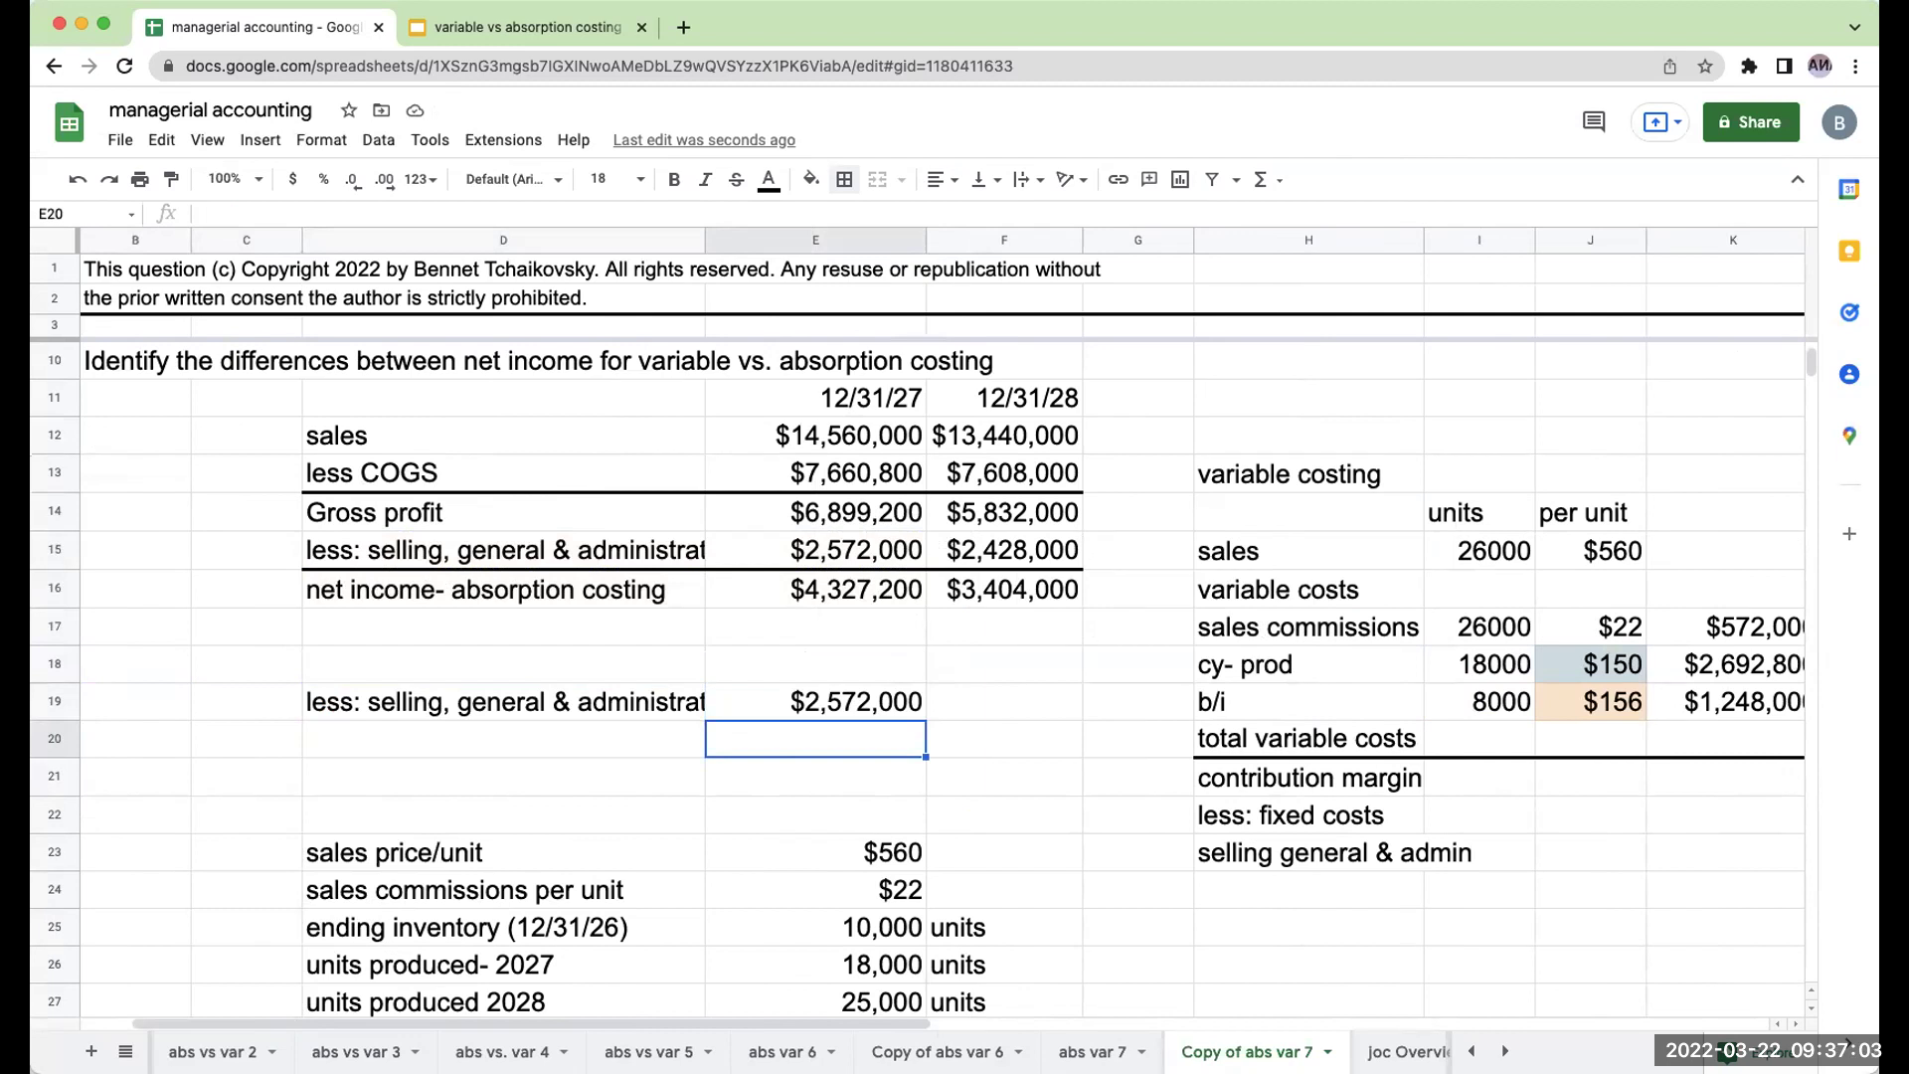
click(245, 739)
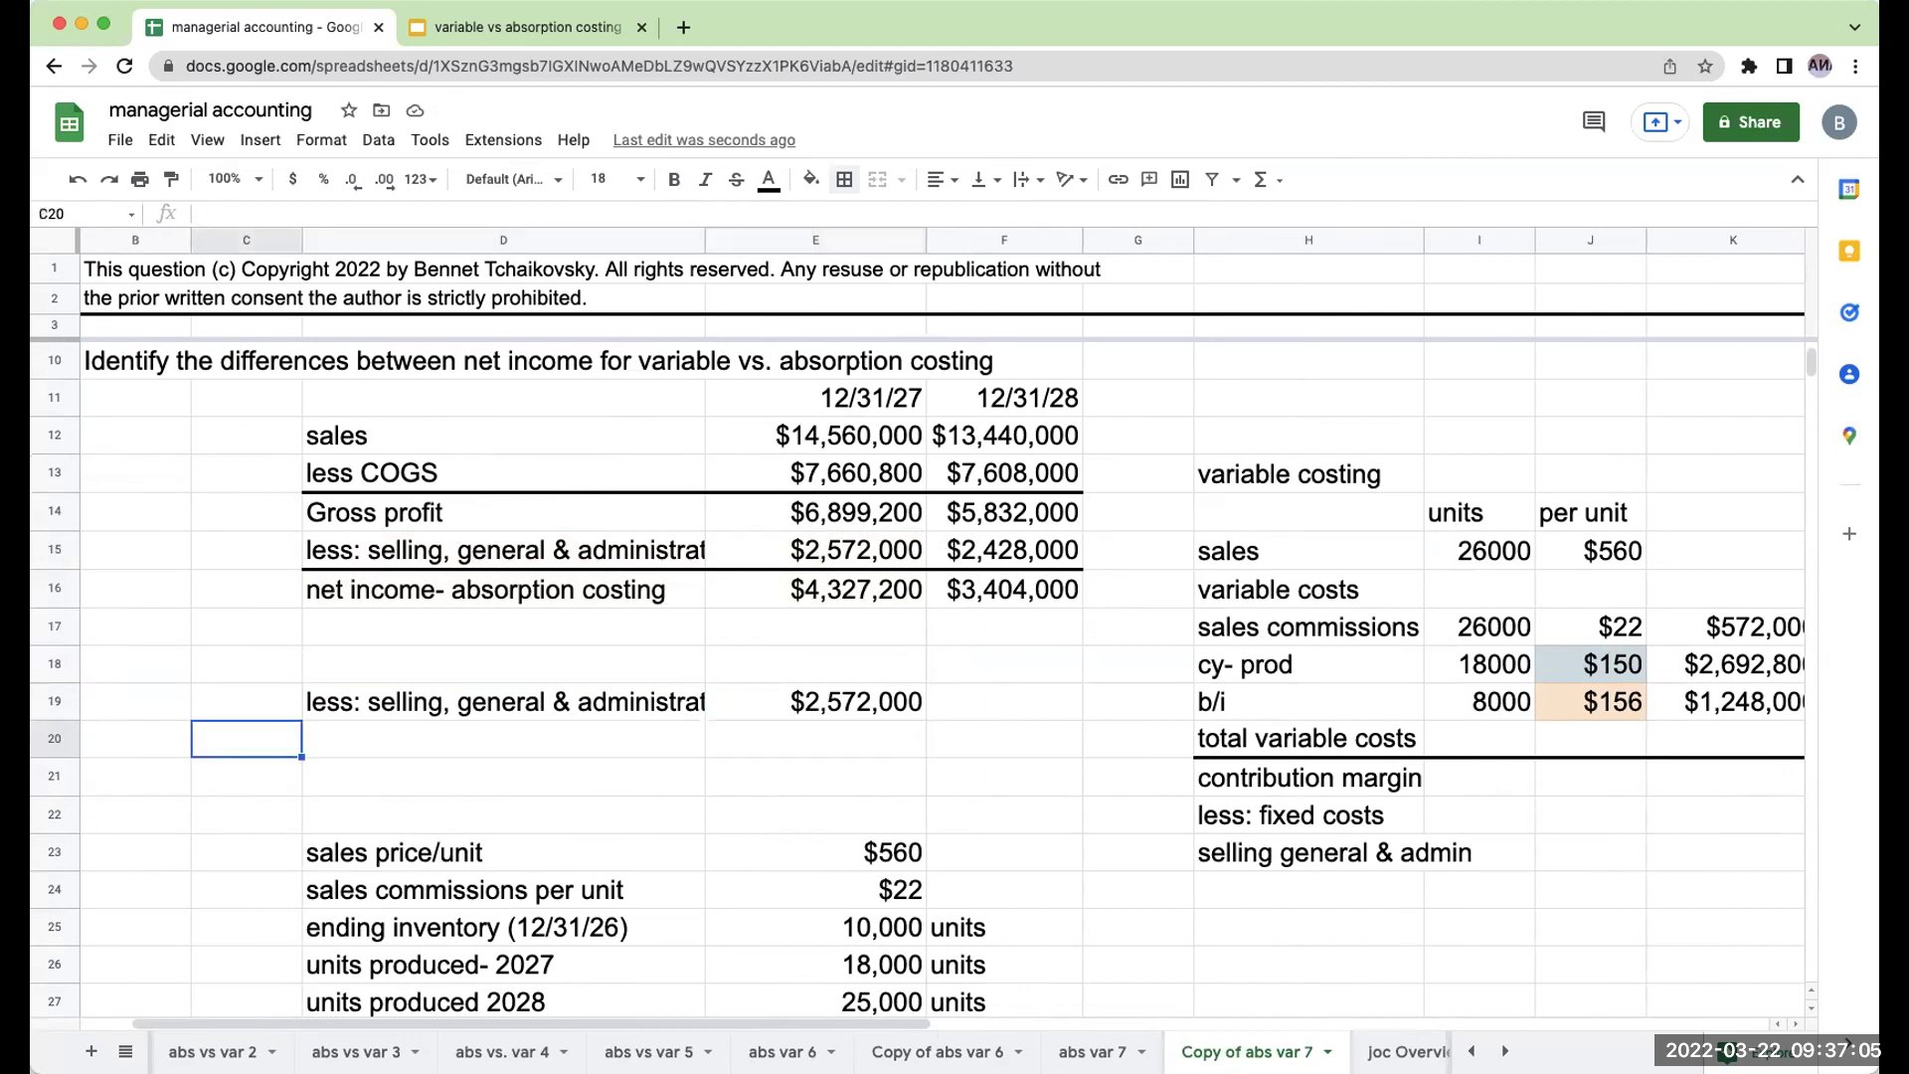
click(503, 738)
text(l)
key(BackSpace)
key(BackSpace)
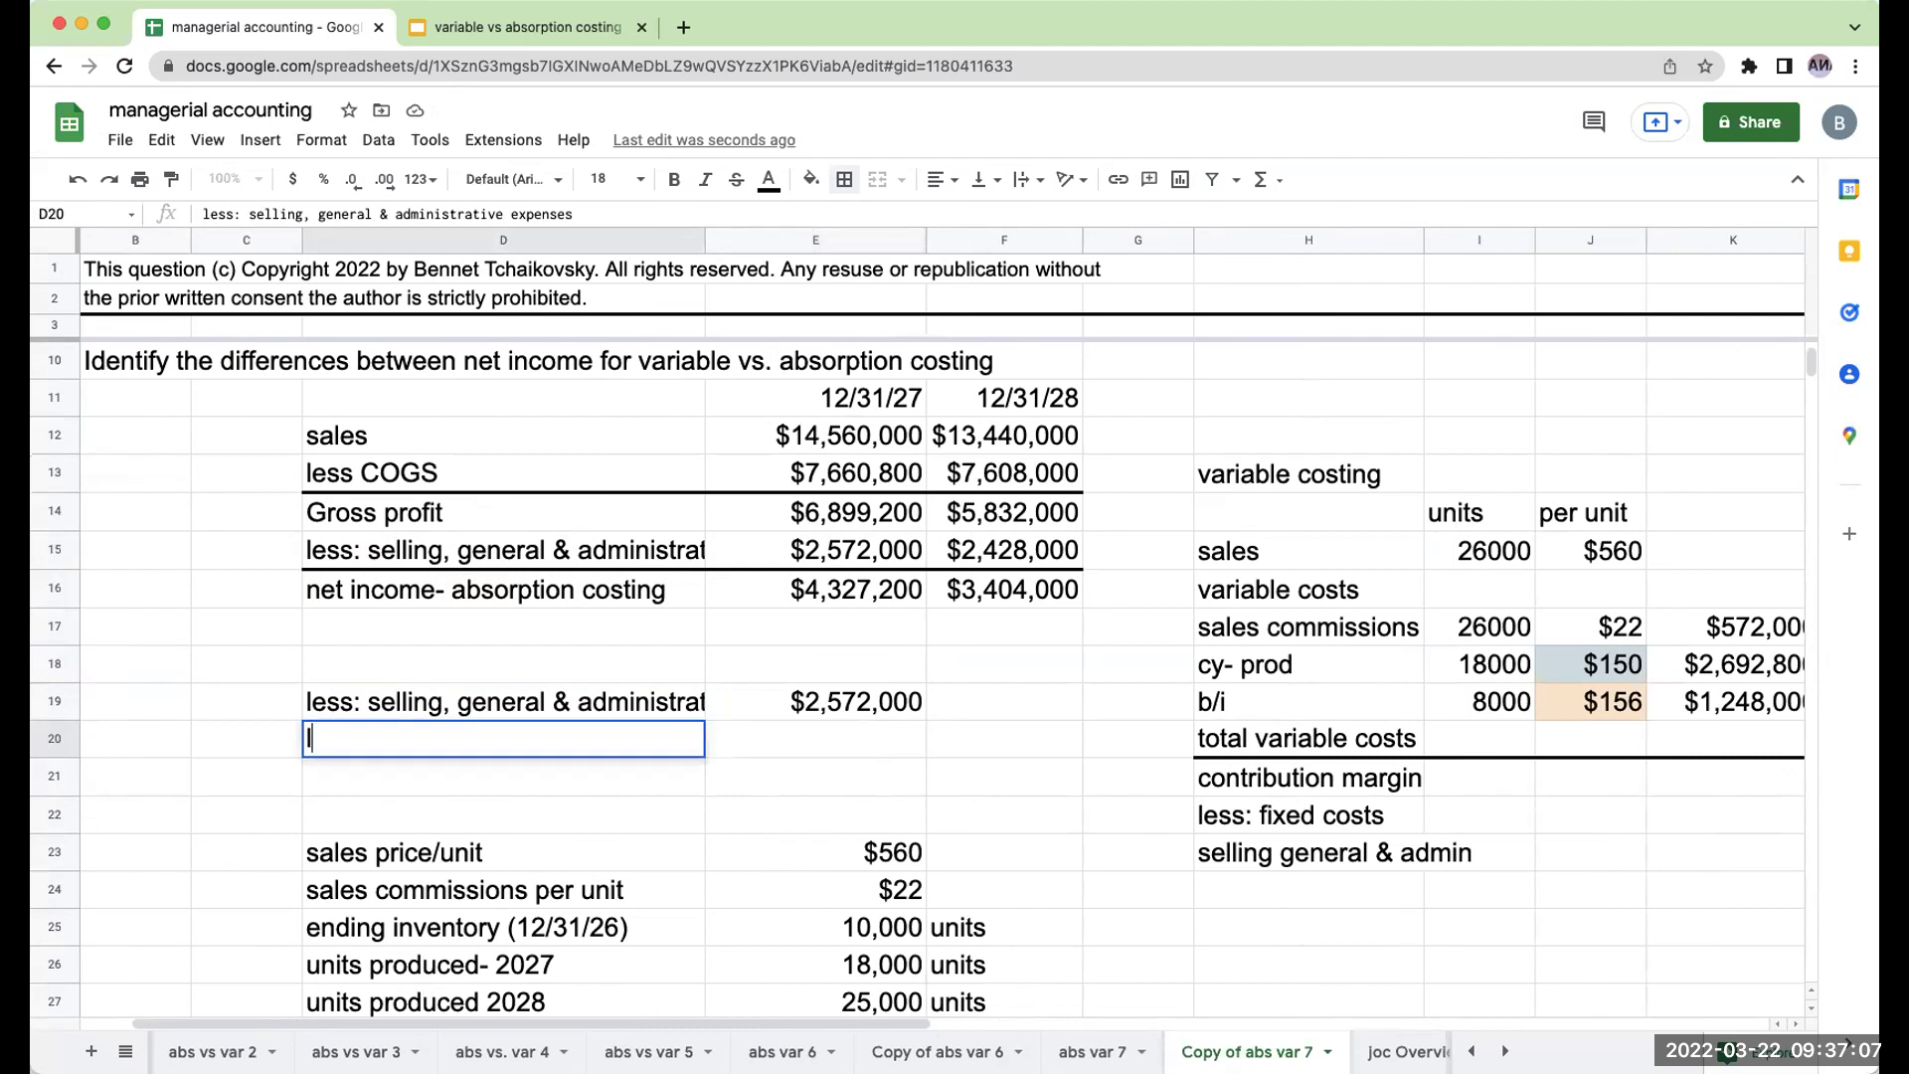
click(504, 701)
text(S&G)
key(BackSpace)
text(gA&)
key(BackSpace)
key(BackSpace)
text(GA&)
text( ab)
key(Return)
Label D20, directly below the SGA line, as "less: variable SG&A".
key(Up)
key(Right)
key(Down)
key(Left)
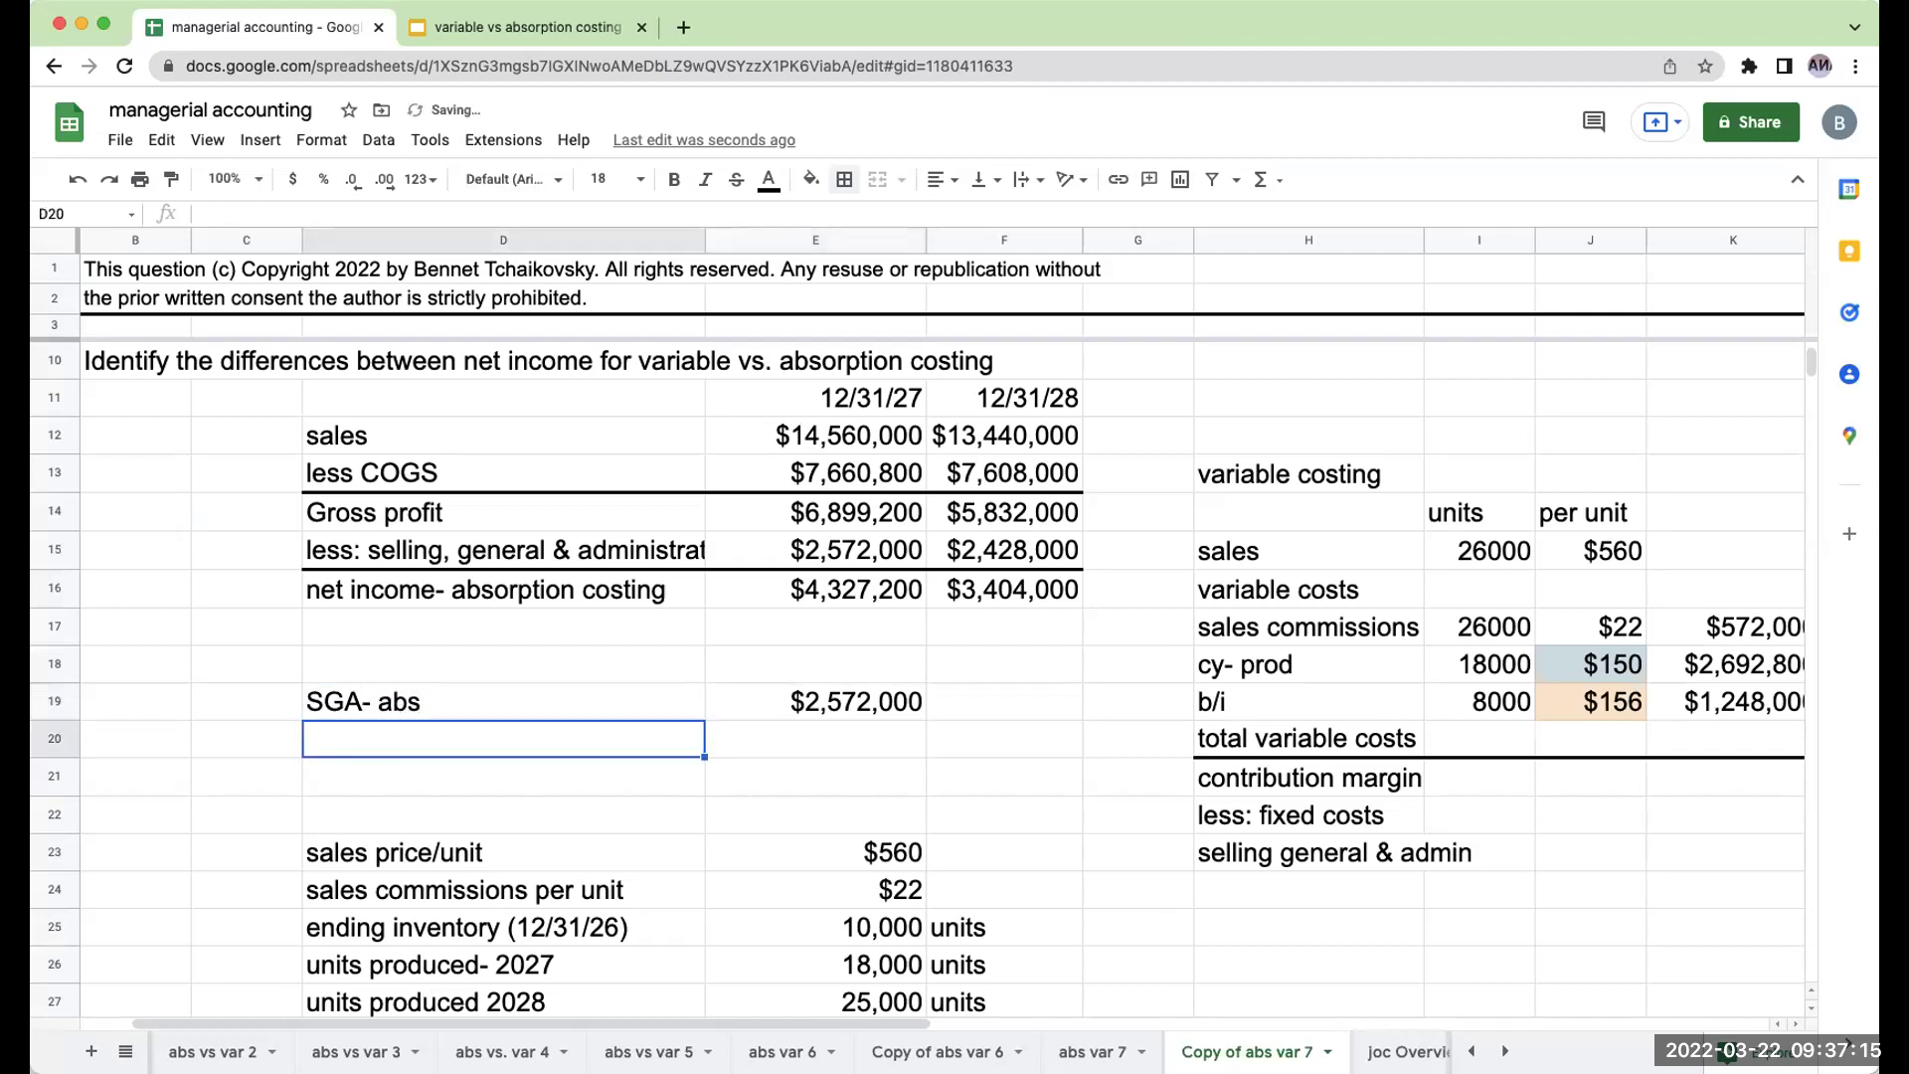
text(less: v)
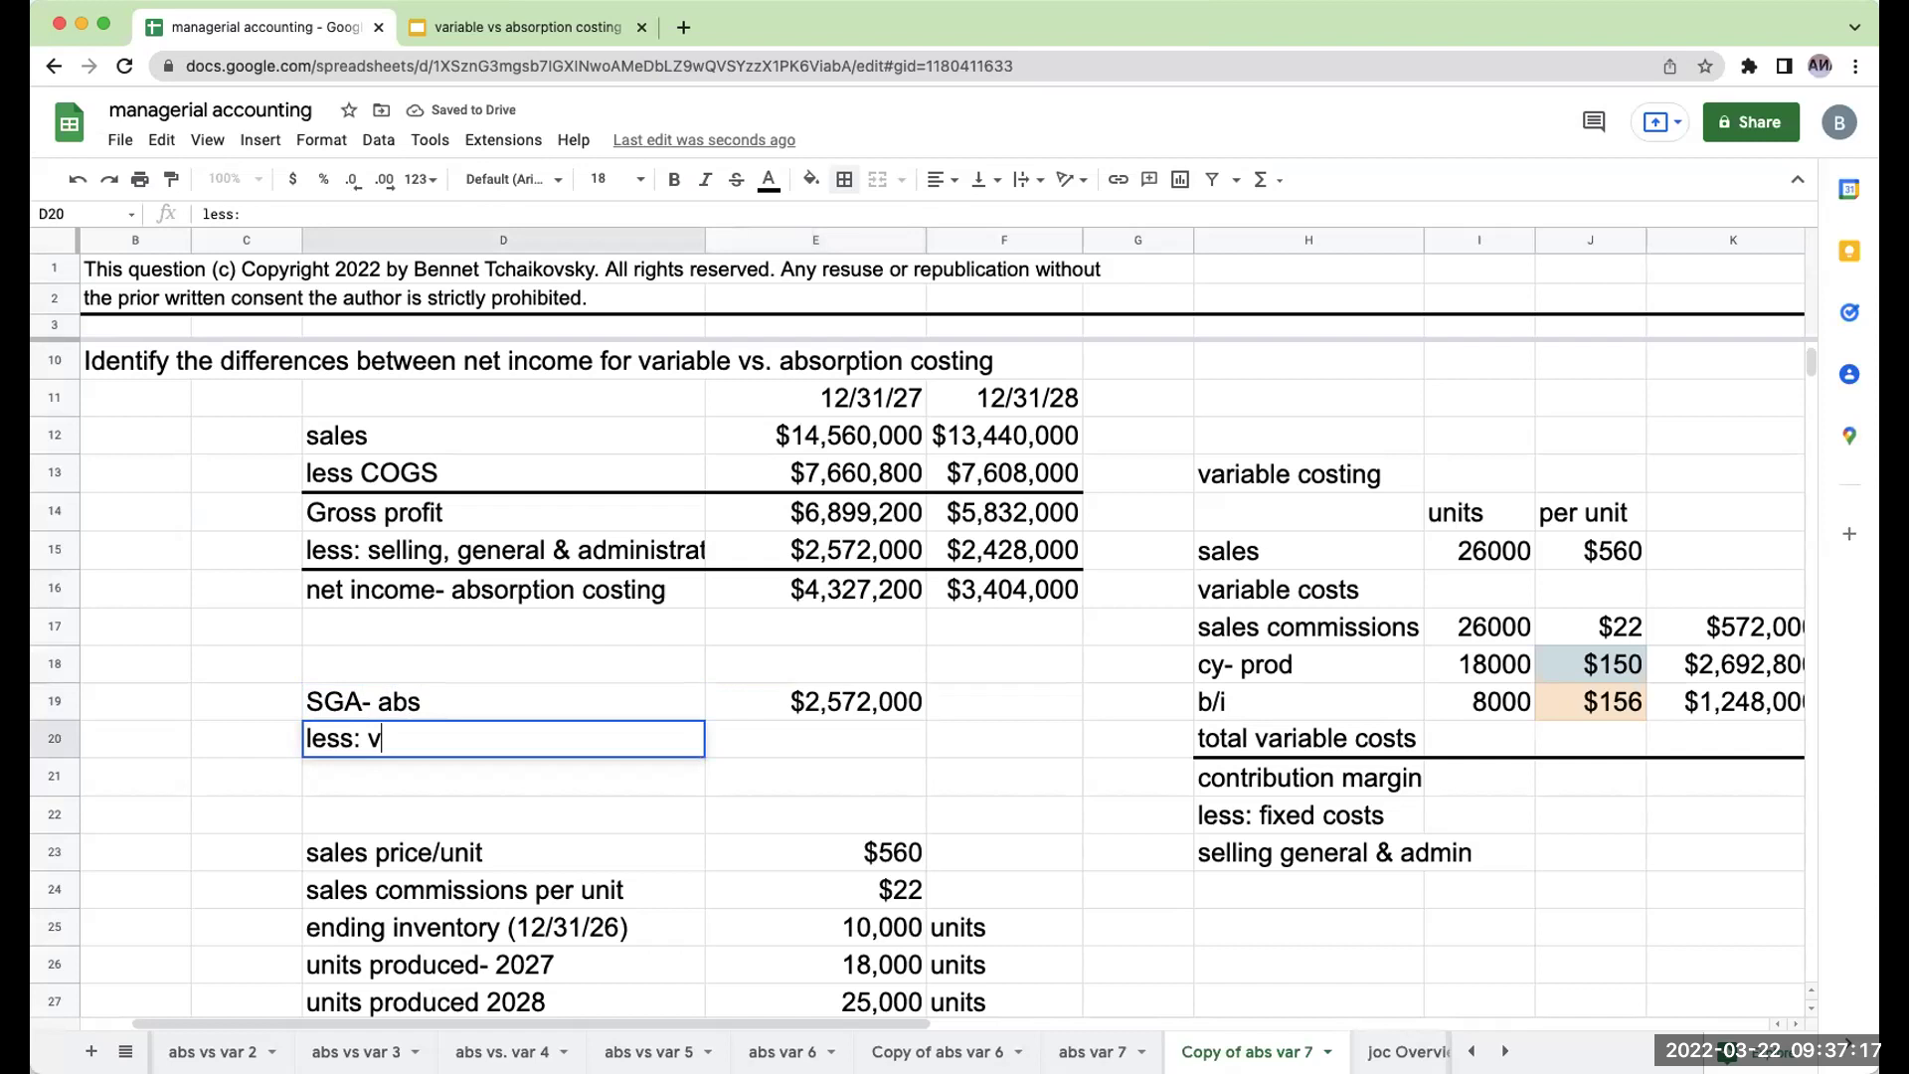
text(ariable SG&)
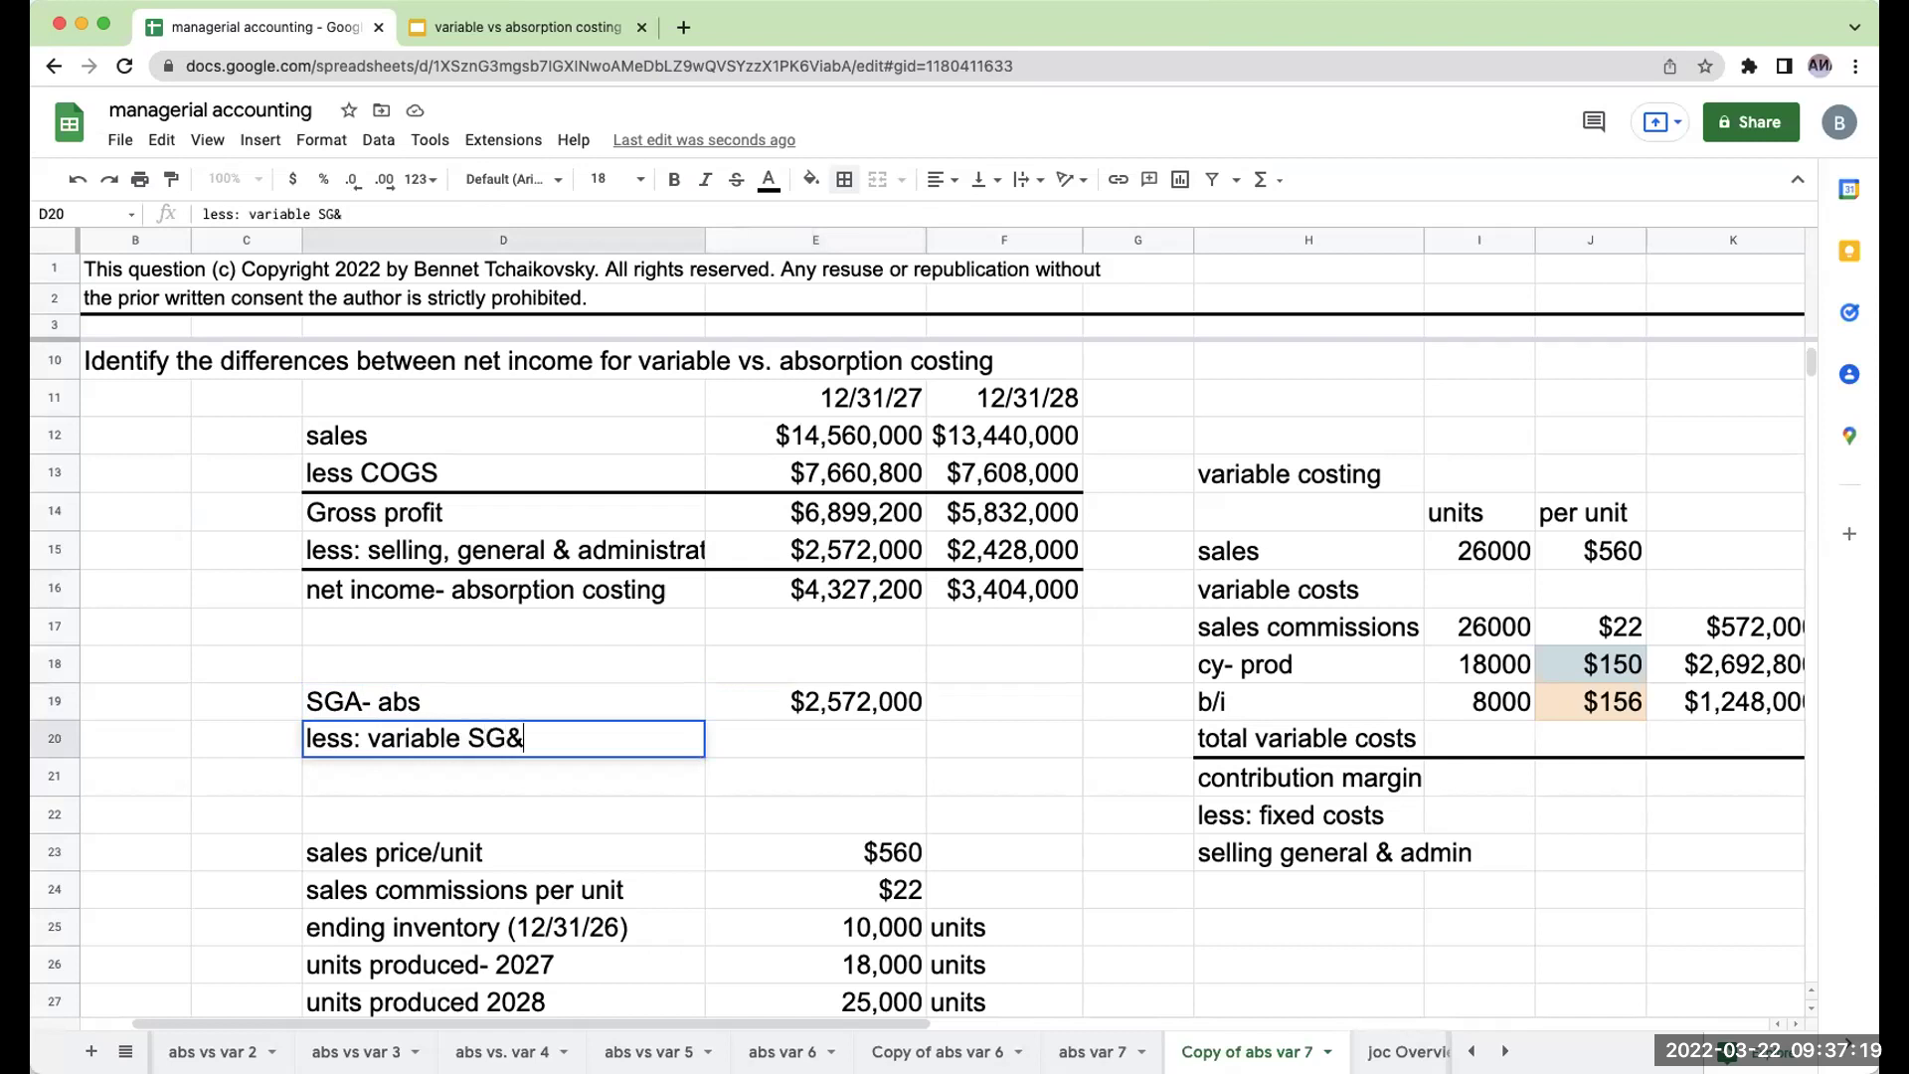
key(Tab)
Link E20 to the sales commissions total in K17 as the variable SG&A amount.
text(+)
key(Right)
key(Right)
key(Right)
key(Right)
key(Right)
key(Right)
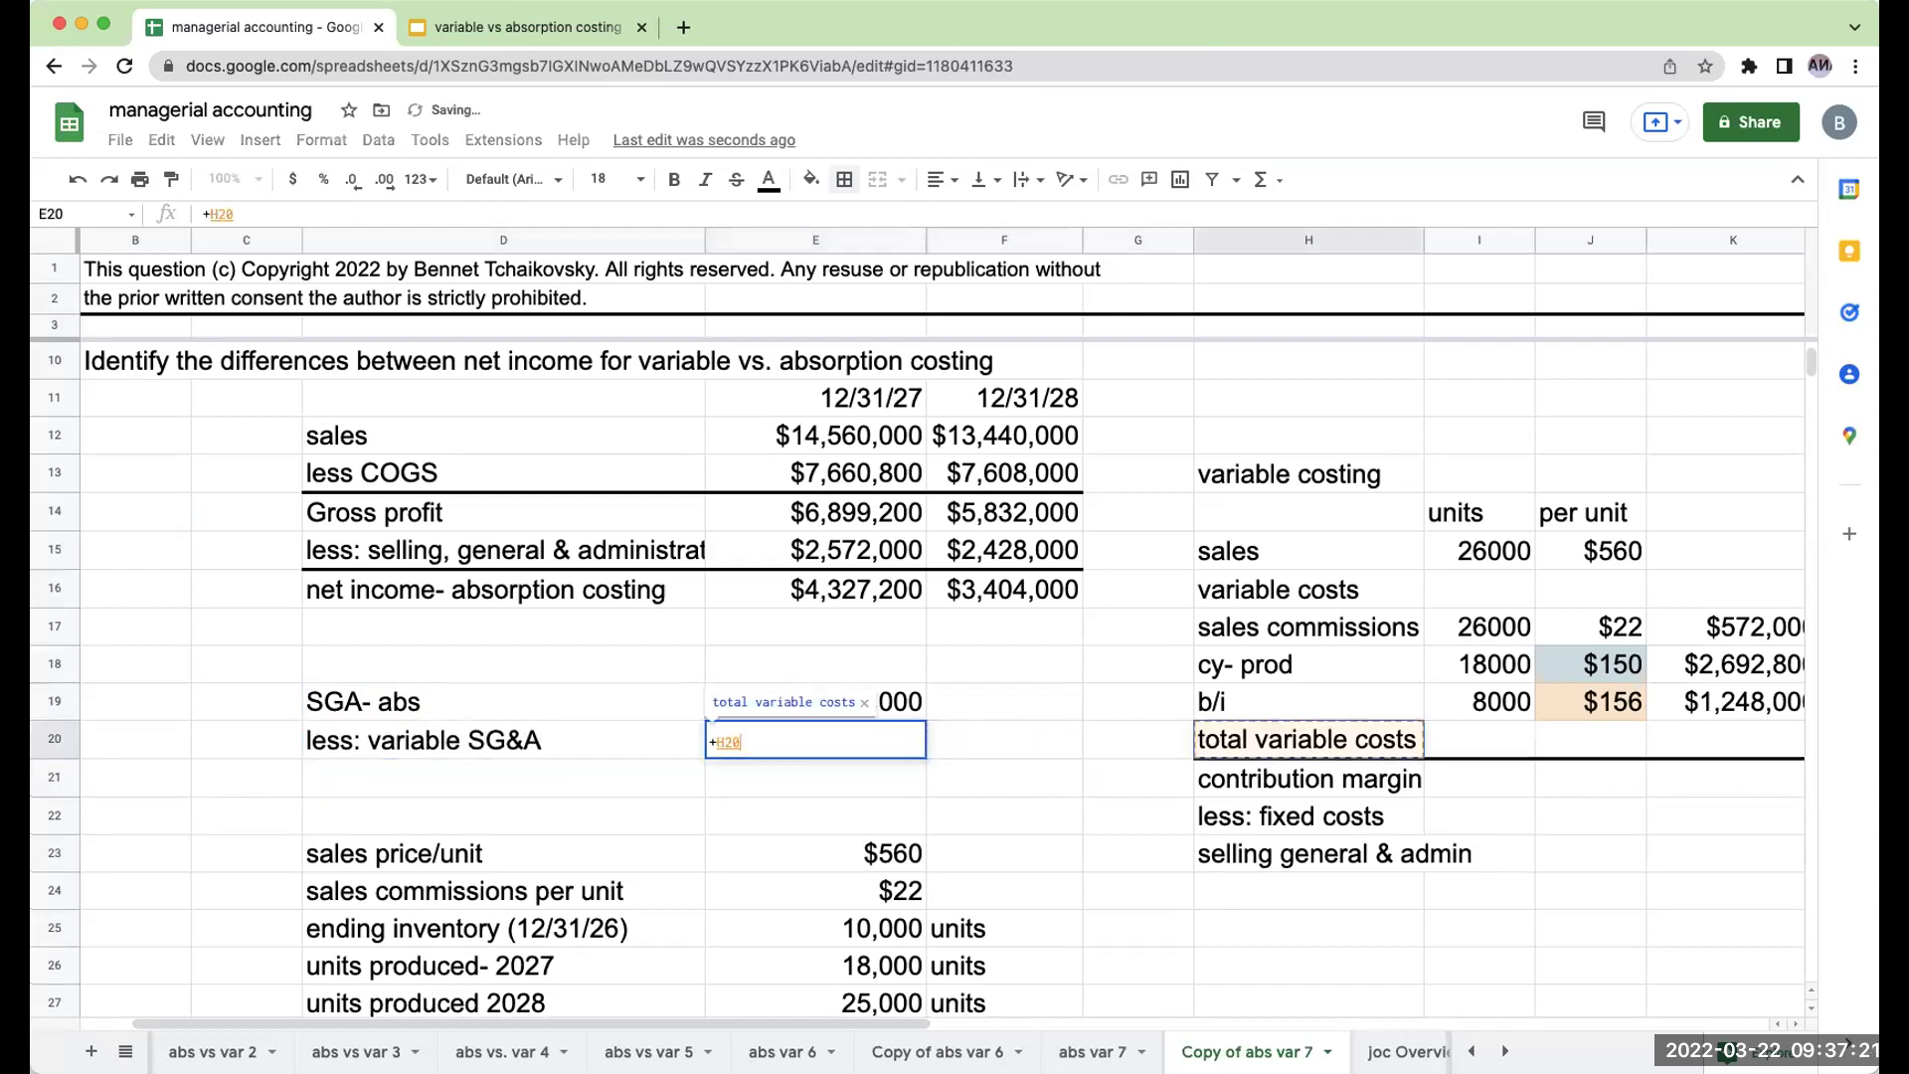
key(Up)
key(Up)
key(Up)
key(Return)
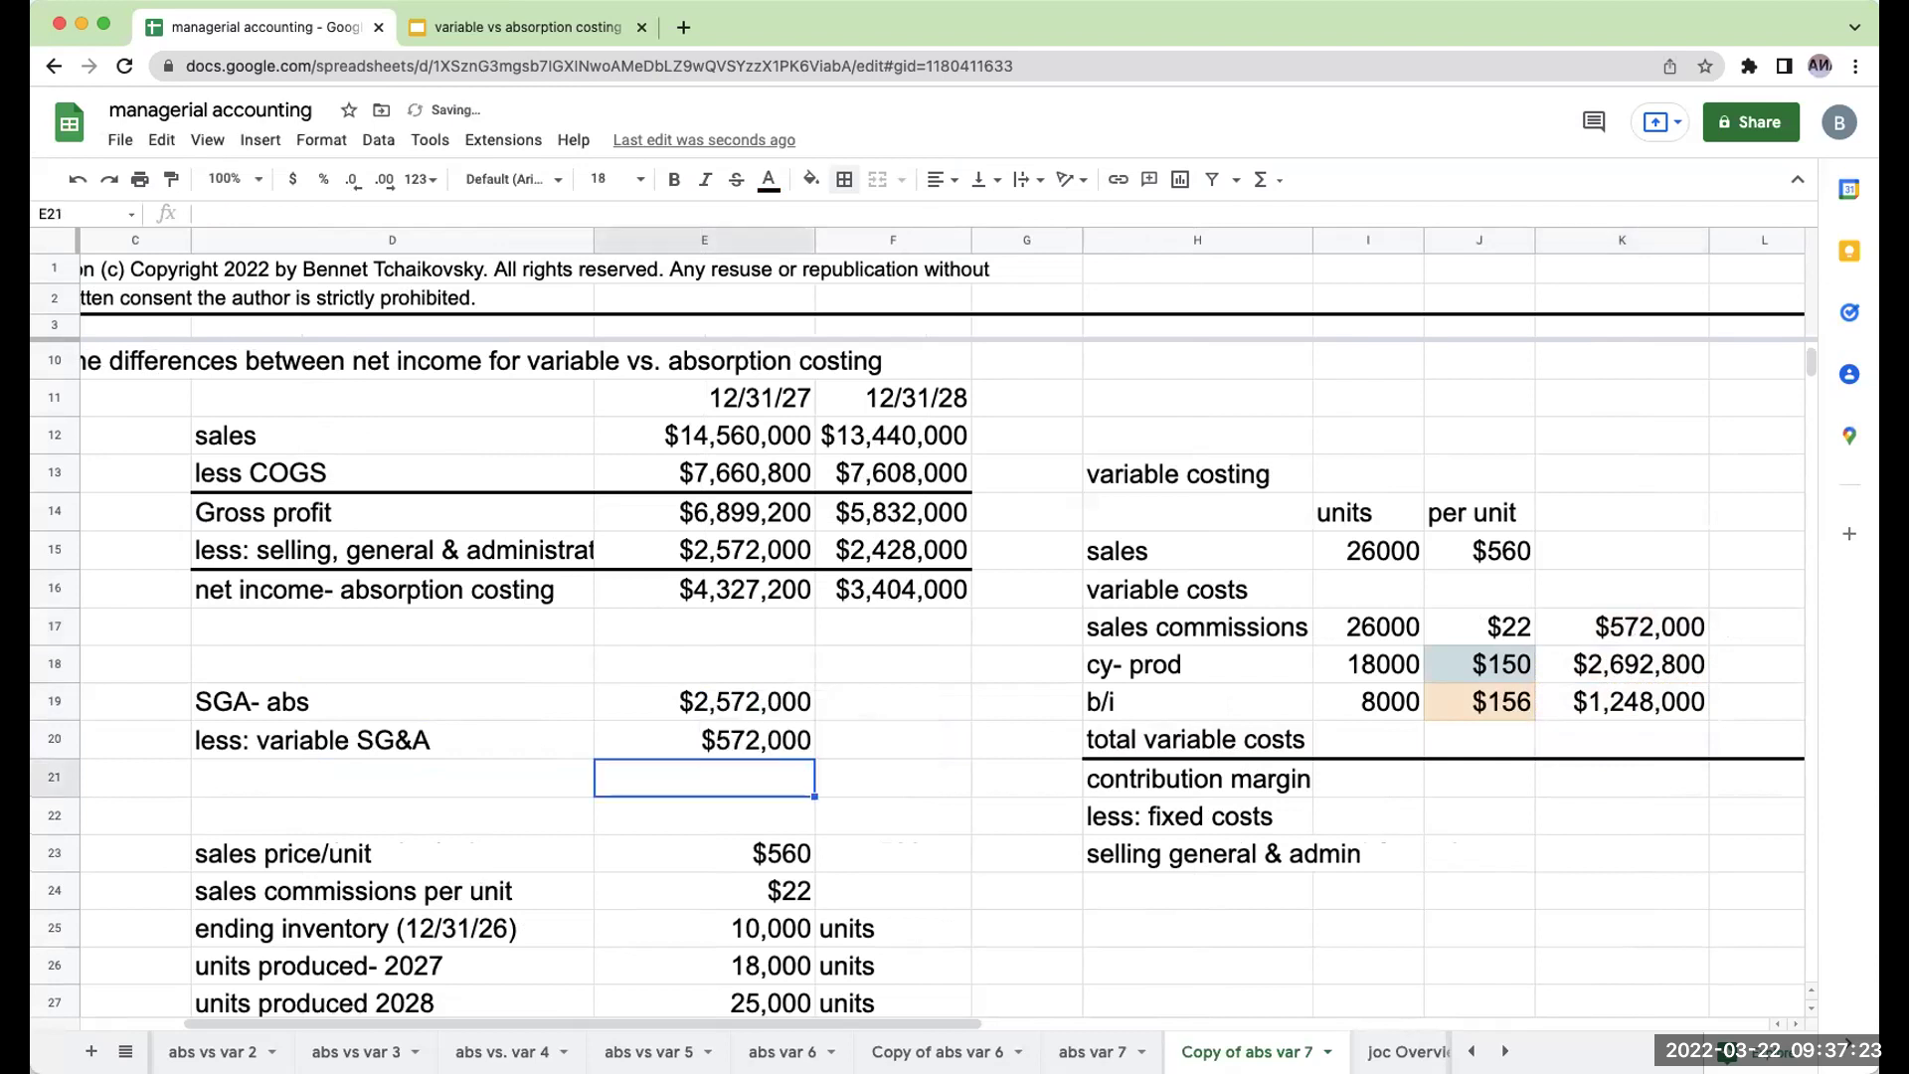
Label D21, below the variable SG&A line, as "fixed SG&A".
key(Left)
text(fixed SG&A)
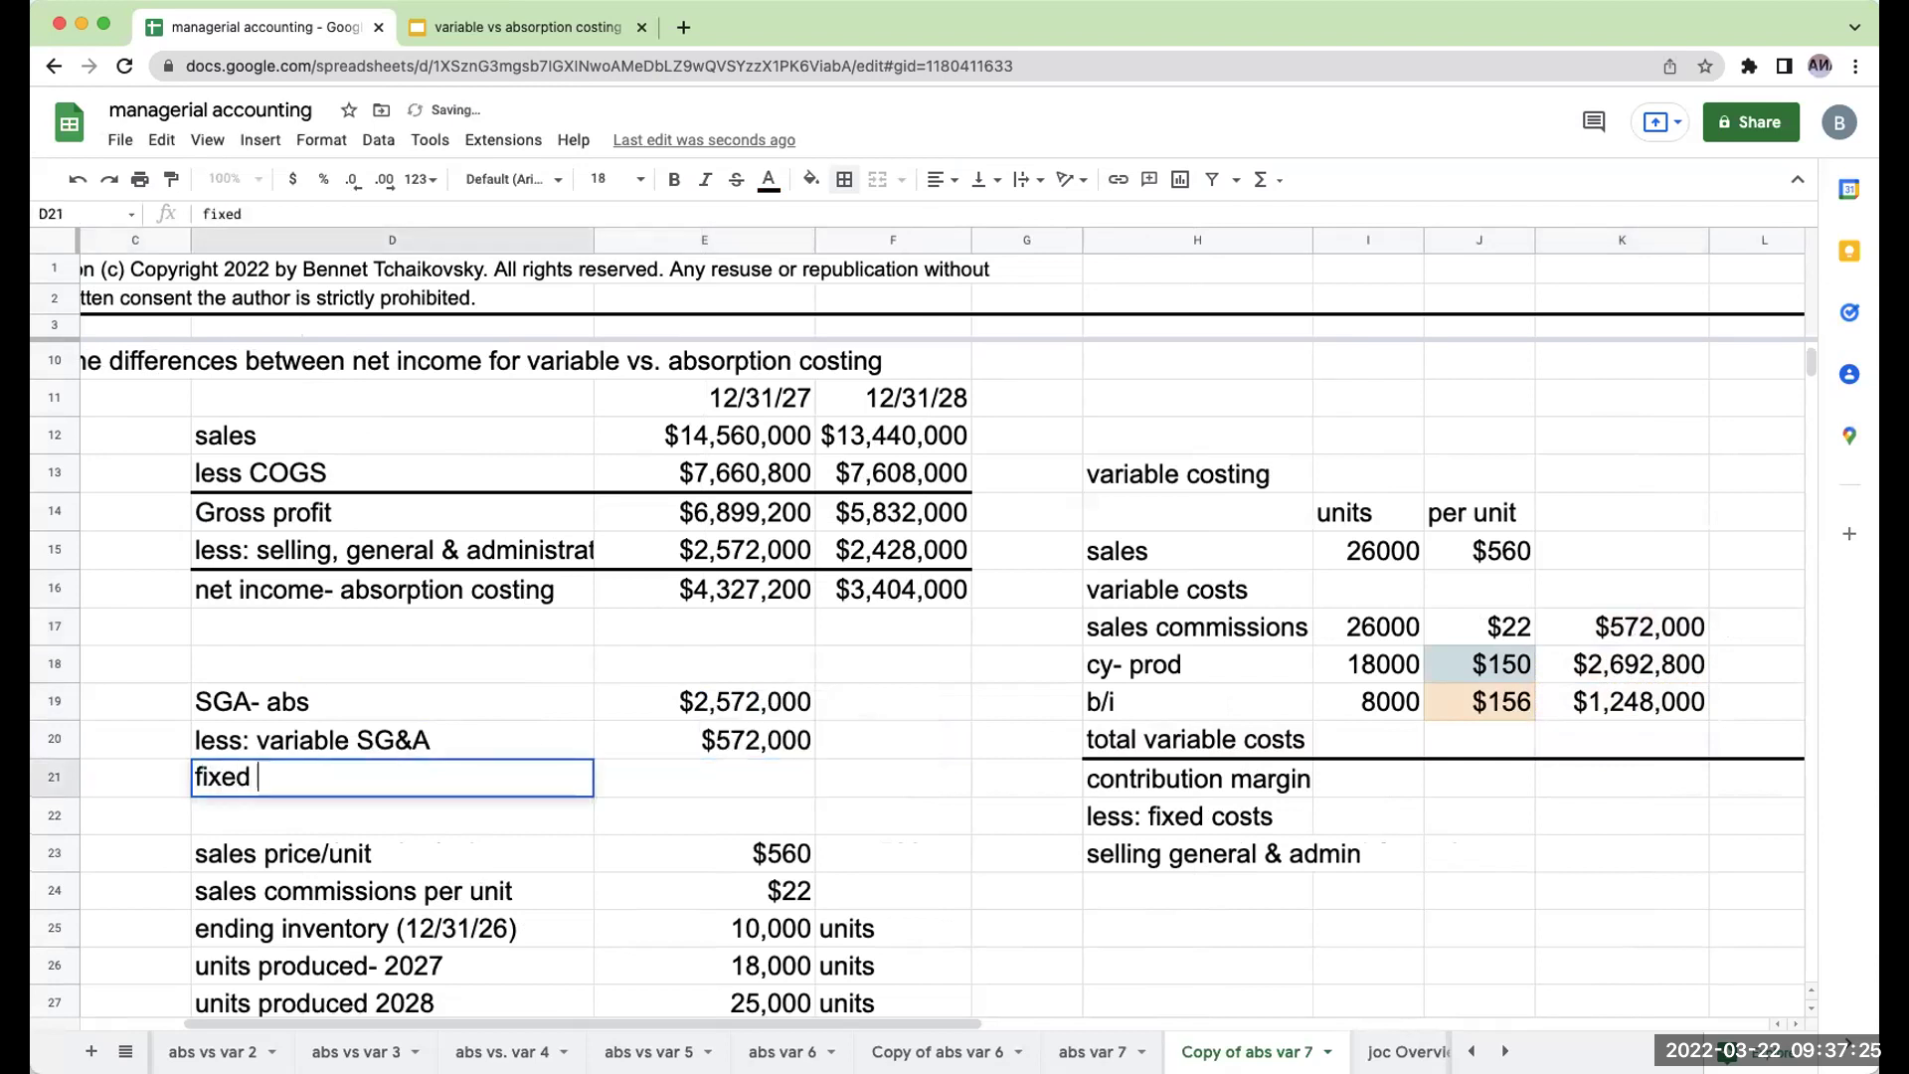
key(Return)
Calculate fixed SG&A in E21 by subtracting variable SG&A in E20 from the absorption SGA in E19.
key(Up)
key(Right)
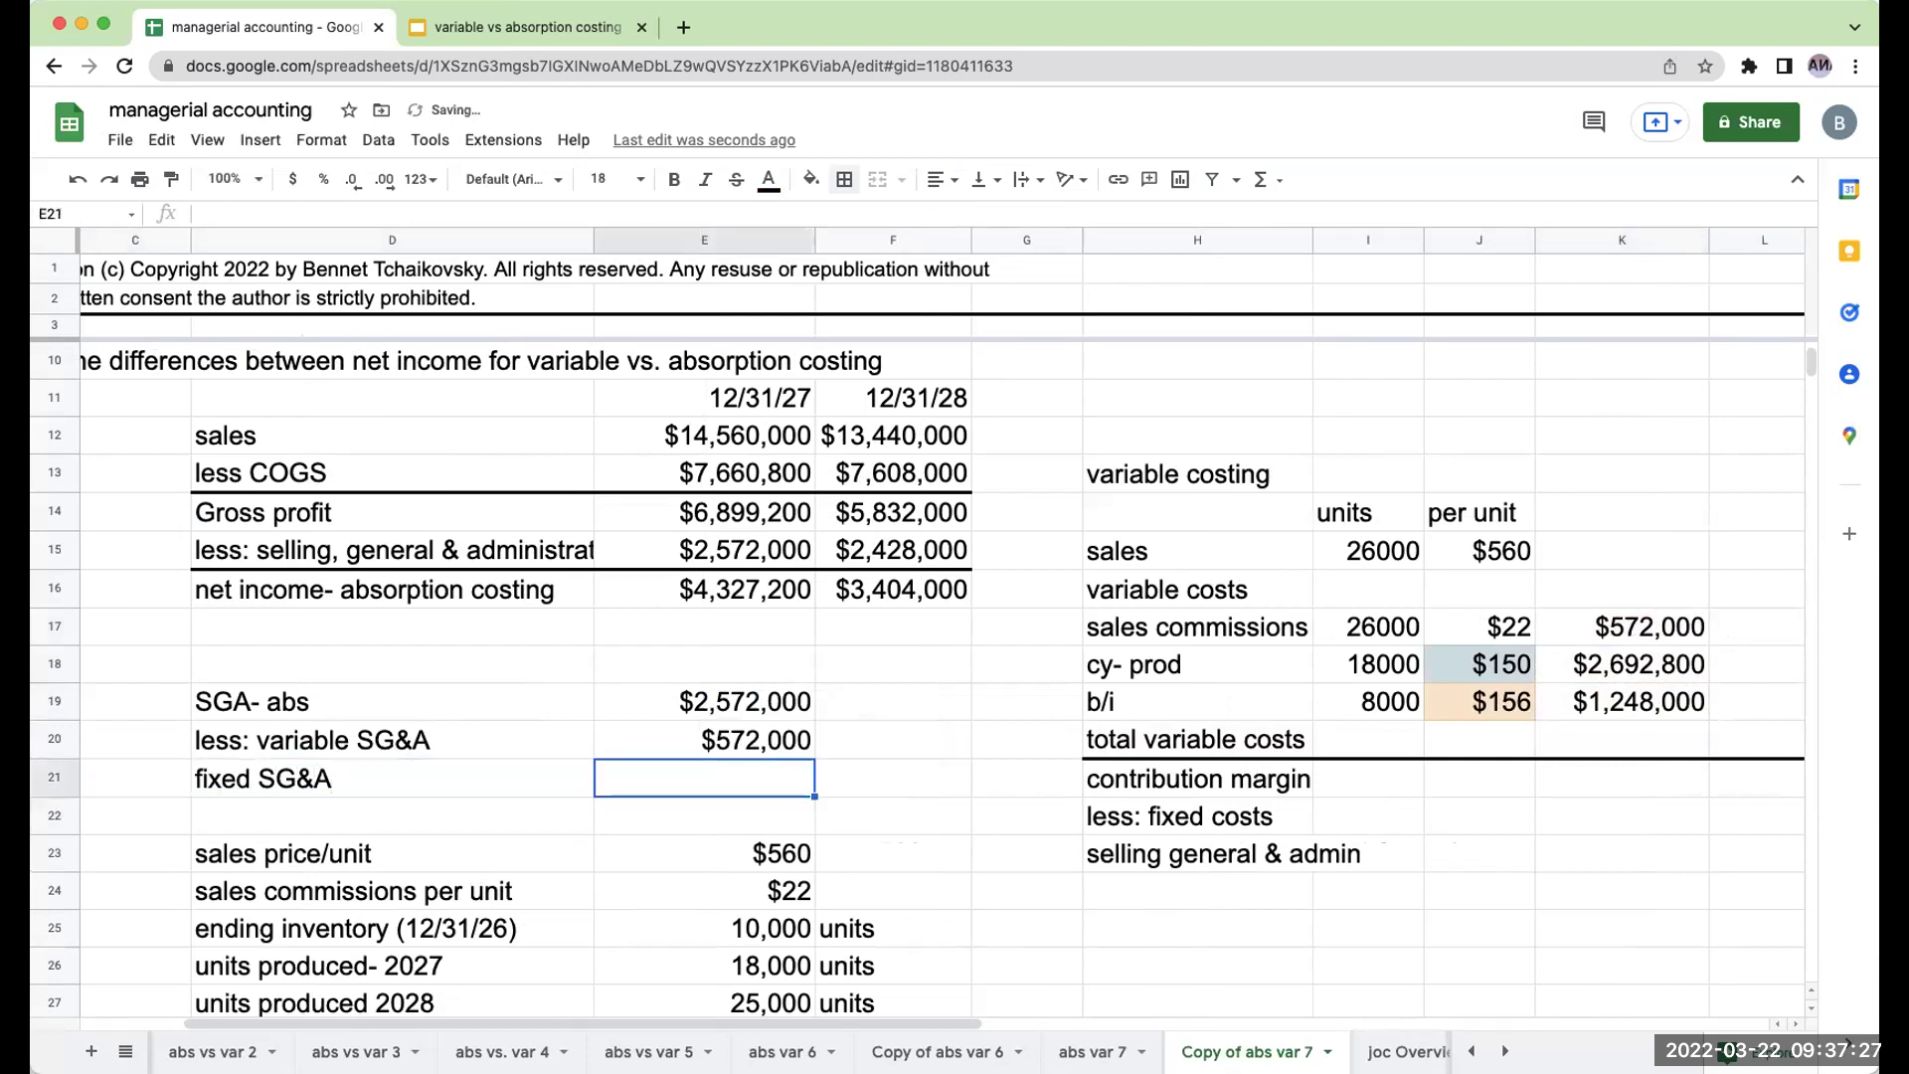
text(+E19-)
key(Up)
key(Up)
text(-)
key(Up)
key(Return)
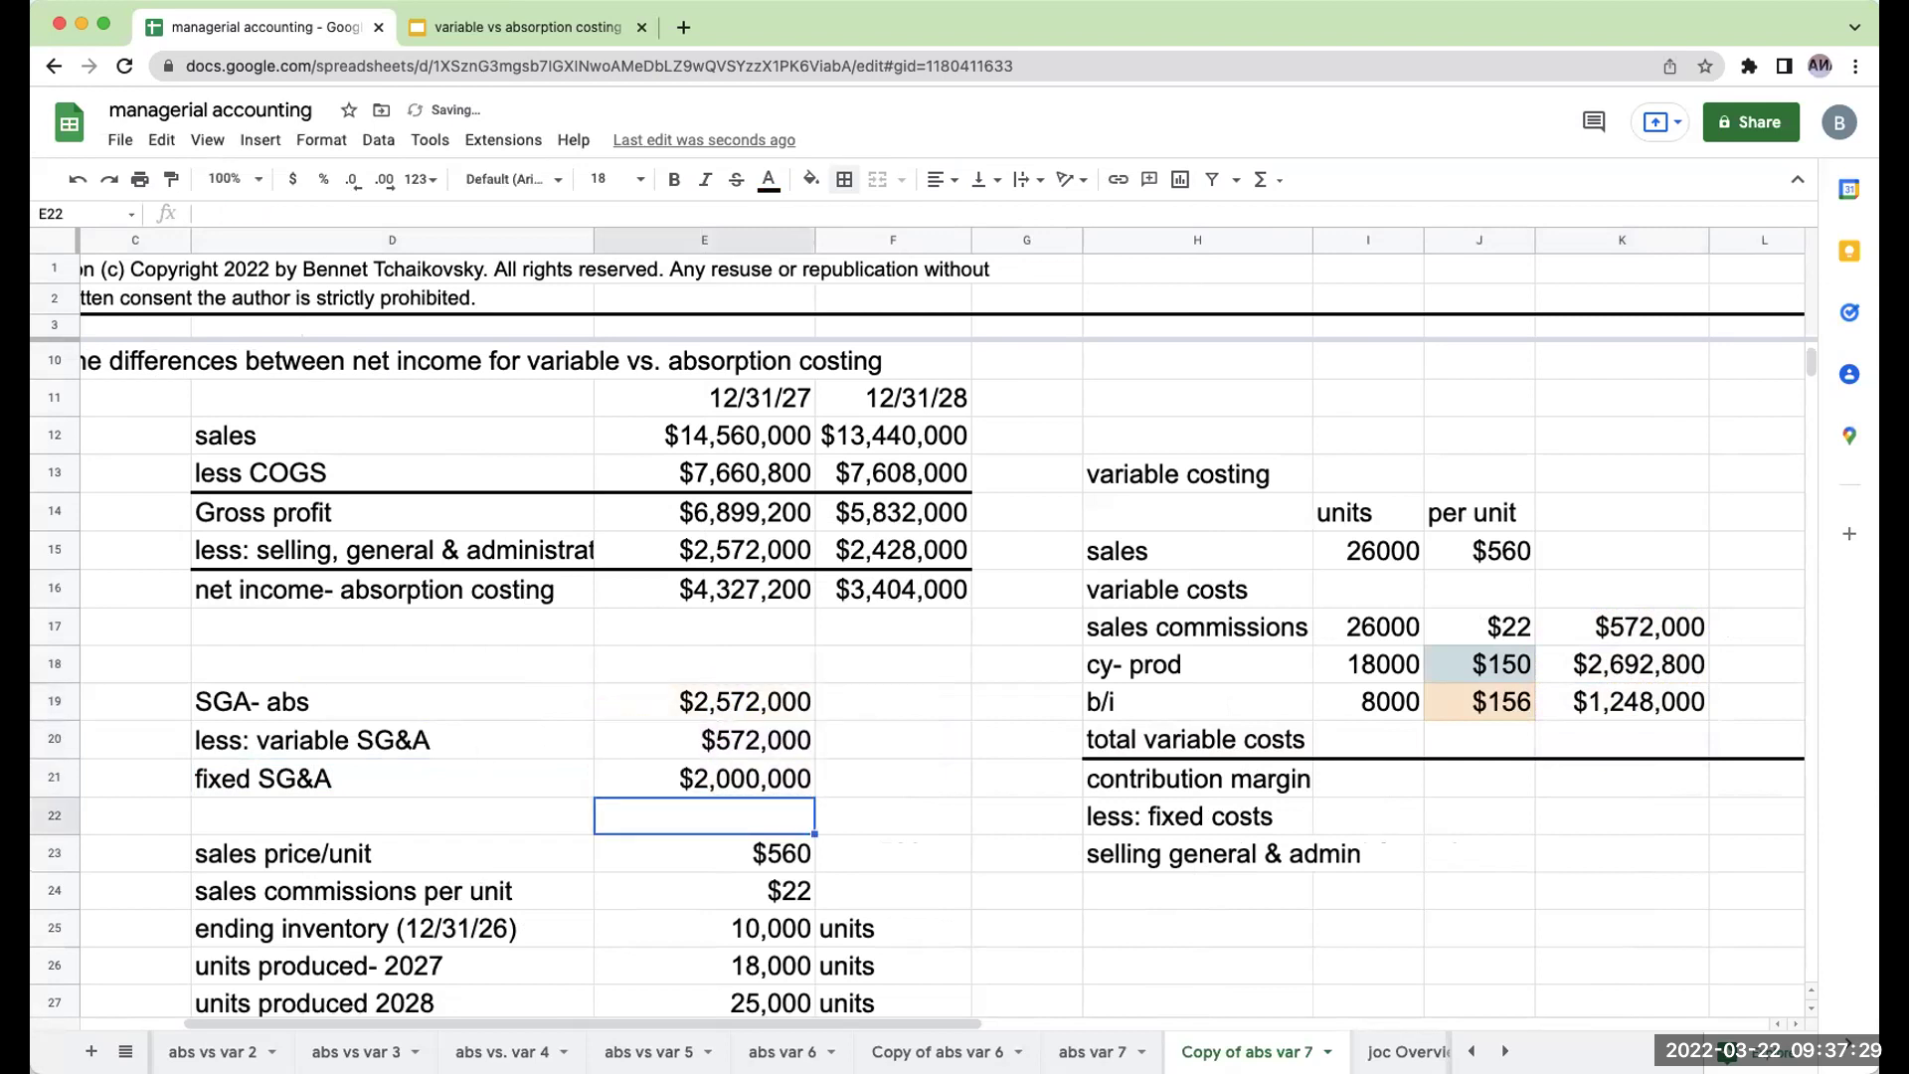
Link K23 on the selling general & admin line to the fixed SG&A amount in E21.
key(Up)
key(Right)
key(Right)
key(Right)
key(Right)
key(Down)
key(Down)
key(Right)
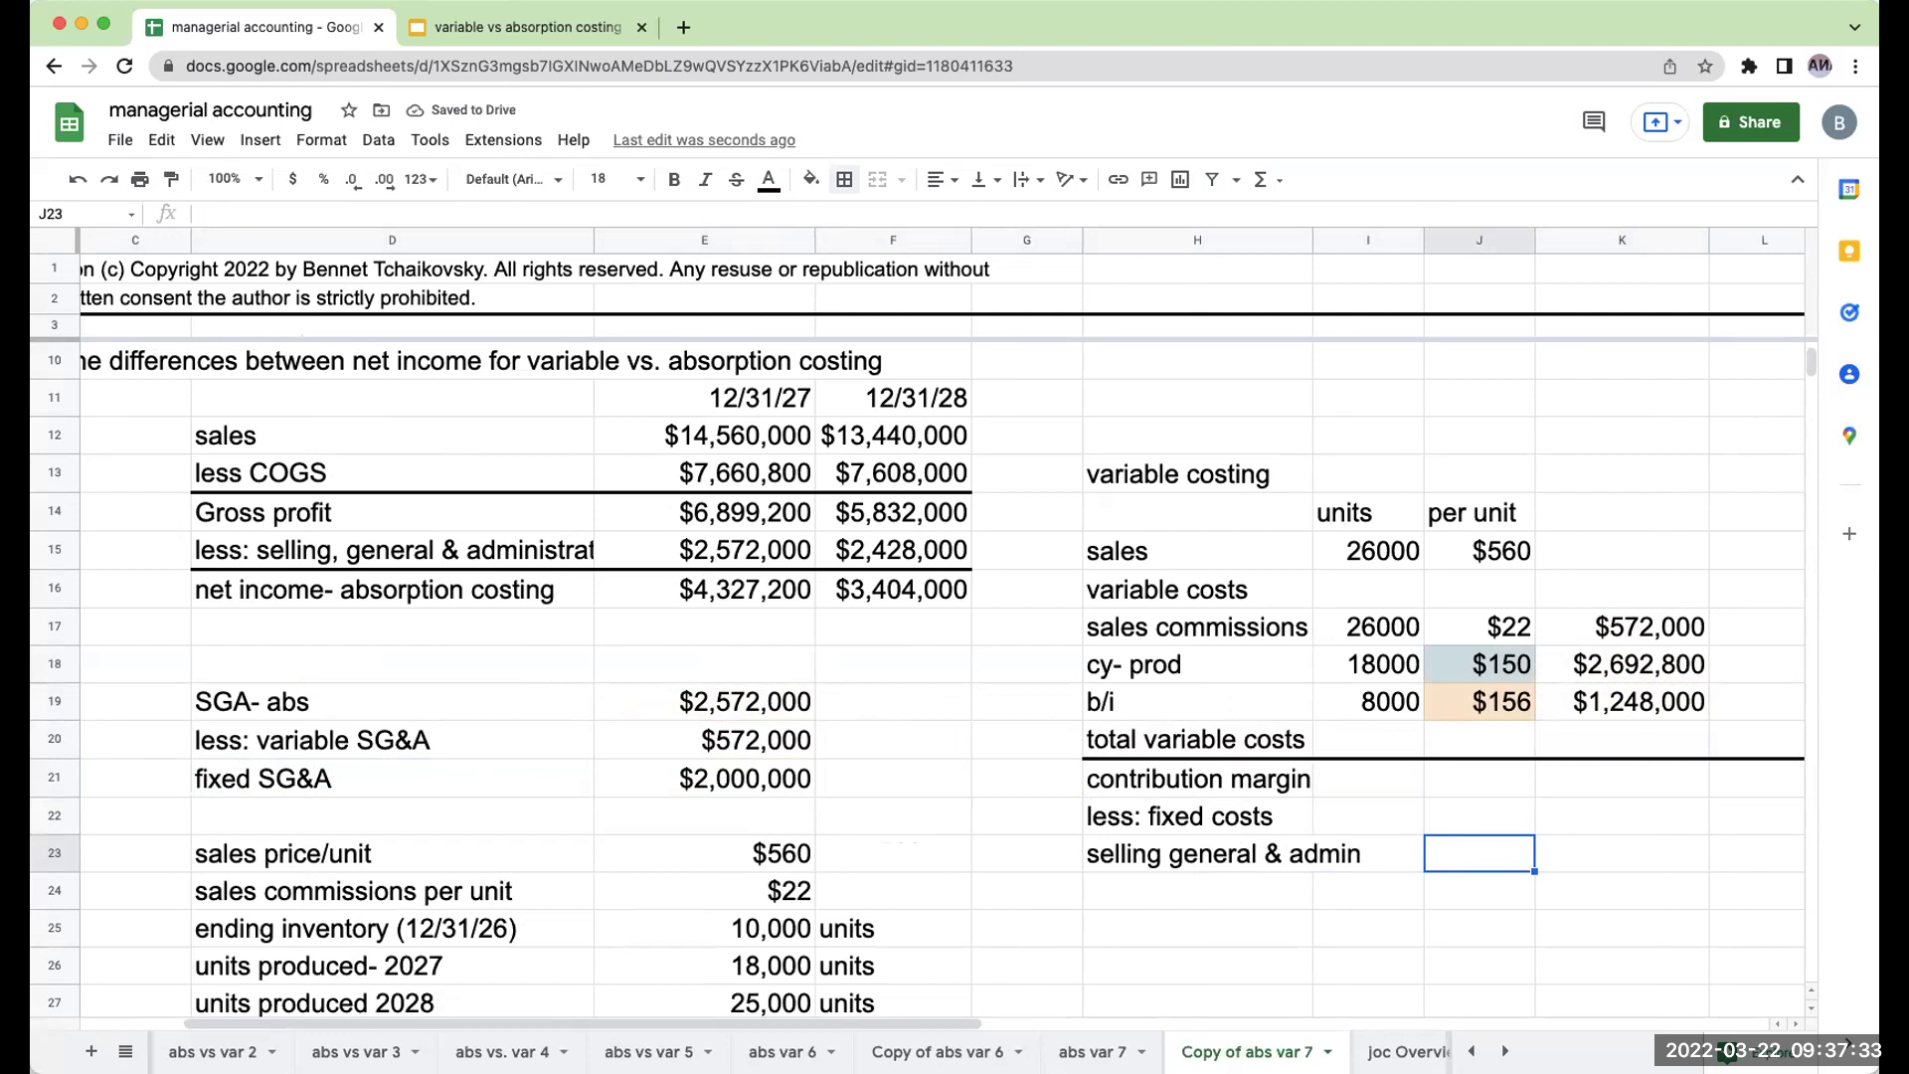
key(Right)
text(+)
key(Left)
key(Left)
key(Left)
key(Left)
key(Left)
key(Left)
key(Up)
key(Up)
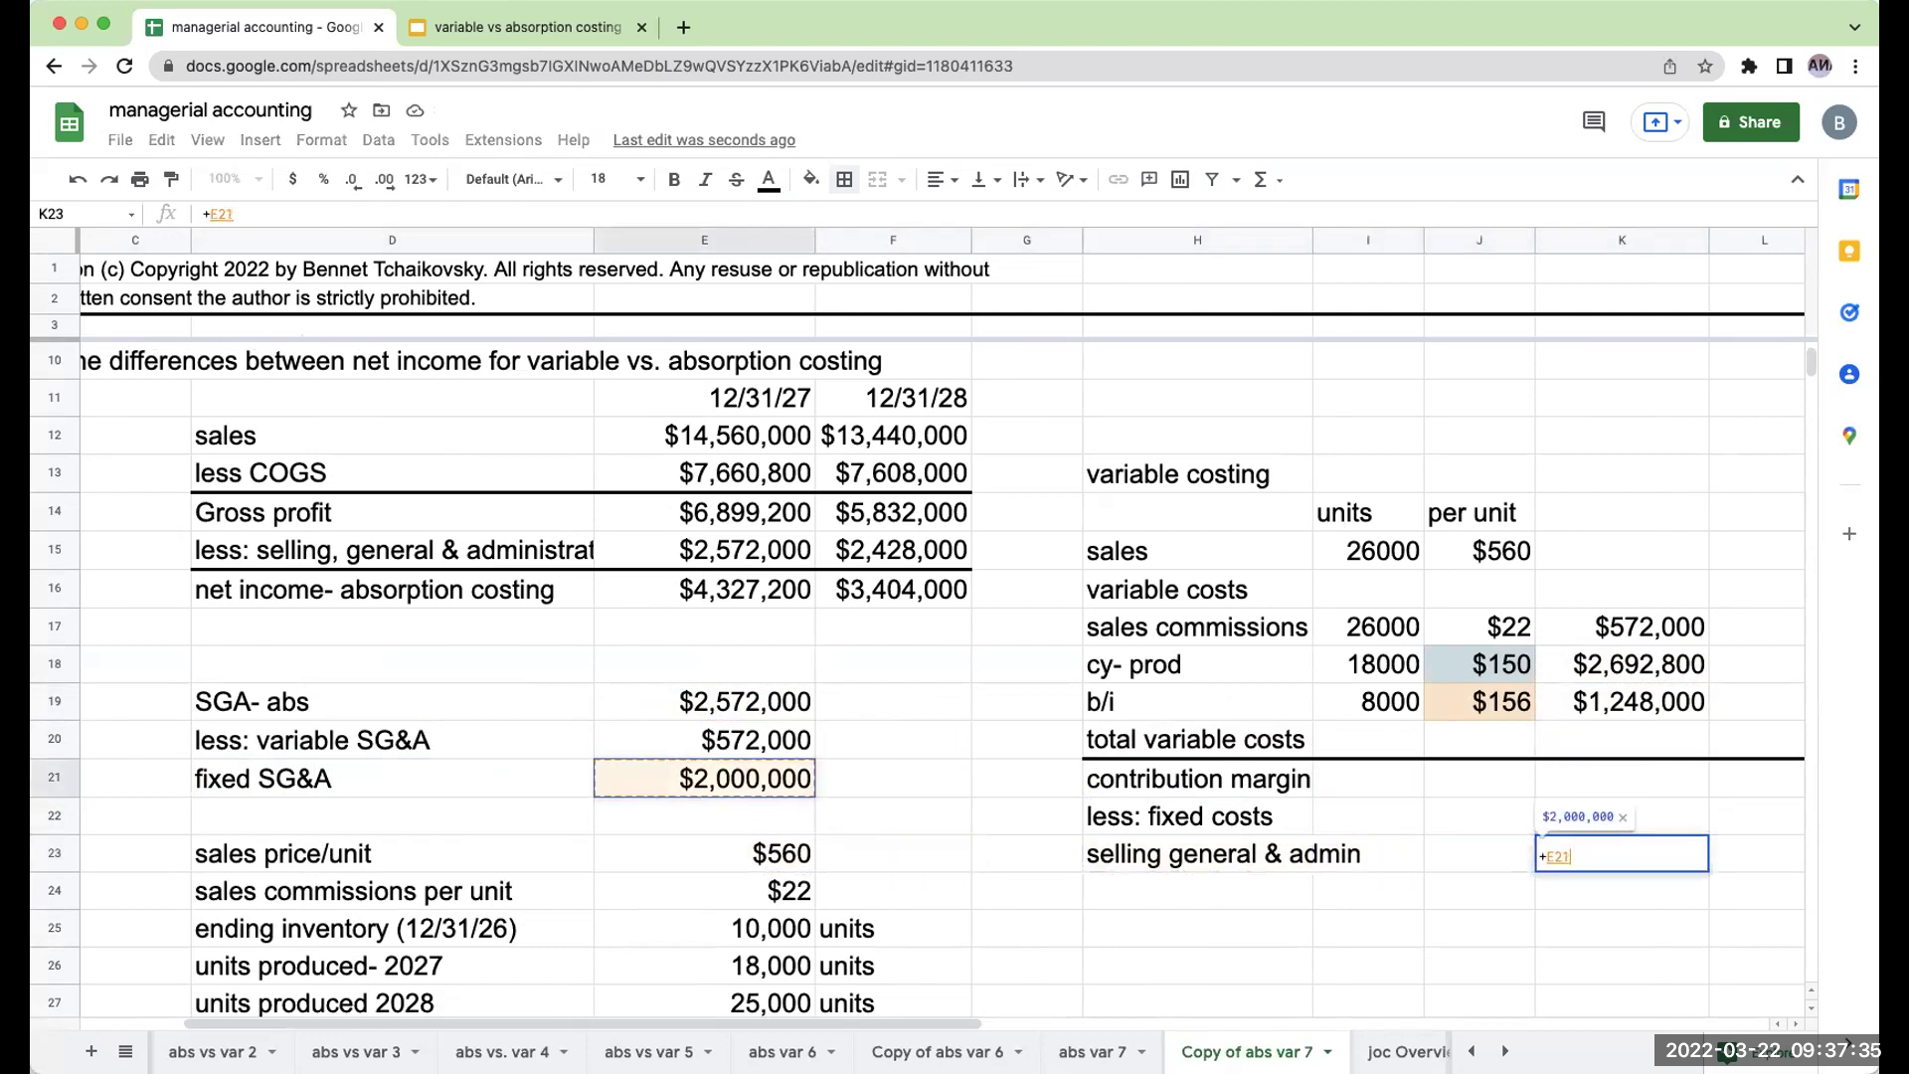
key(Return)
key(Up)
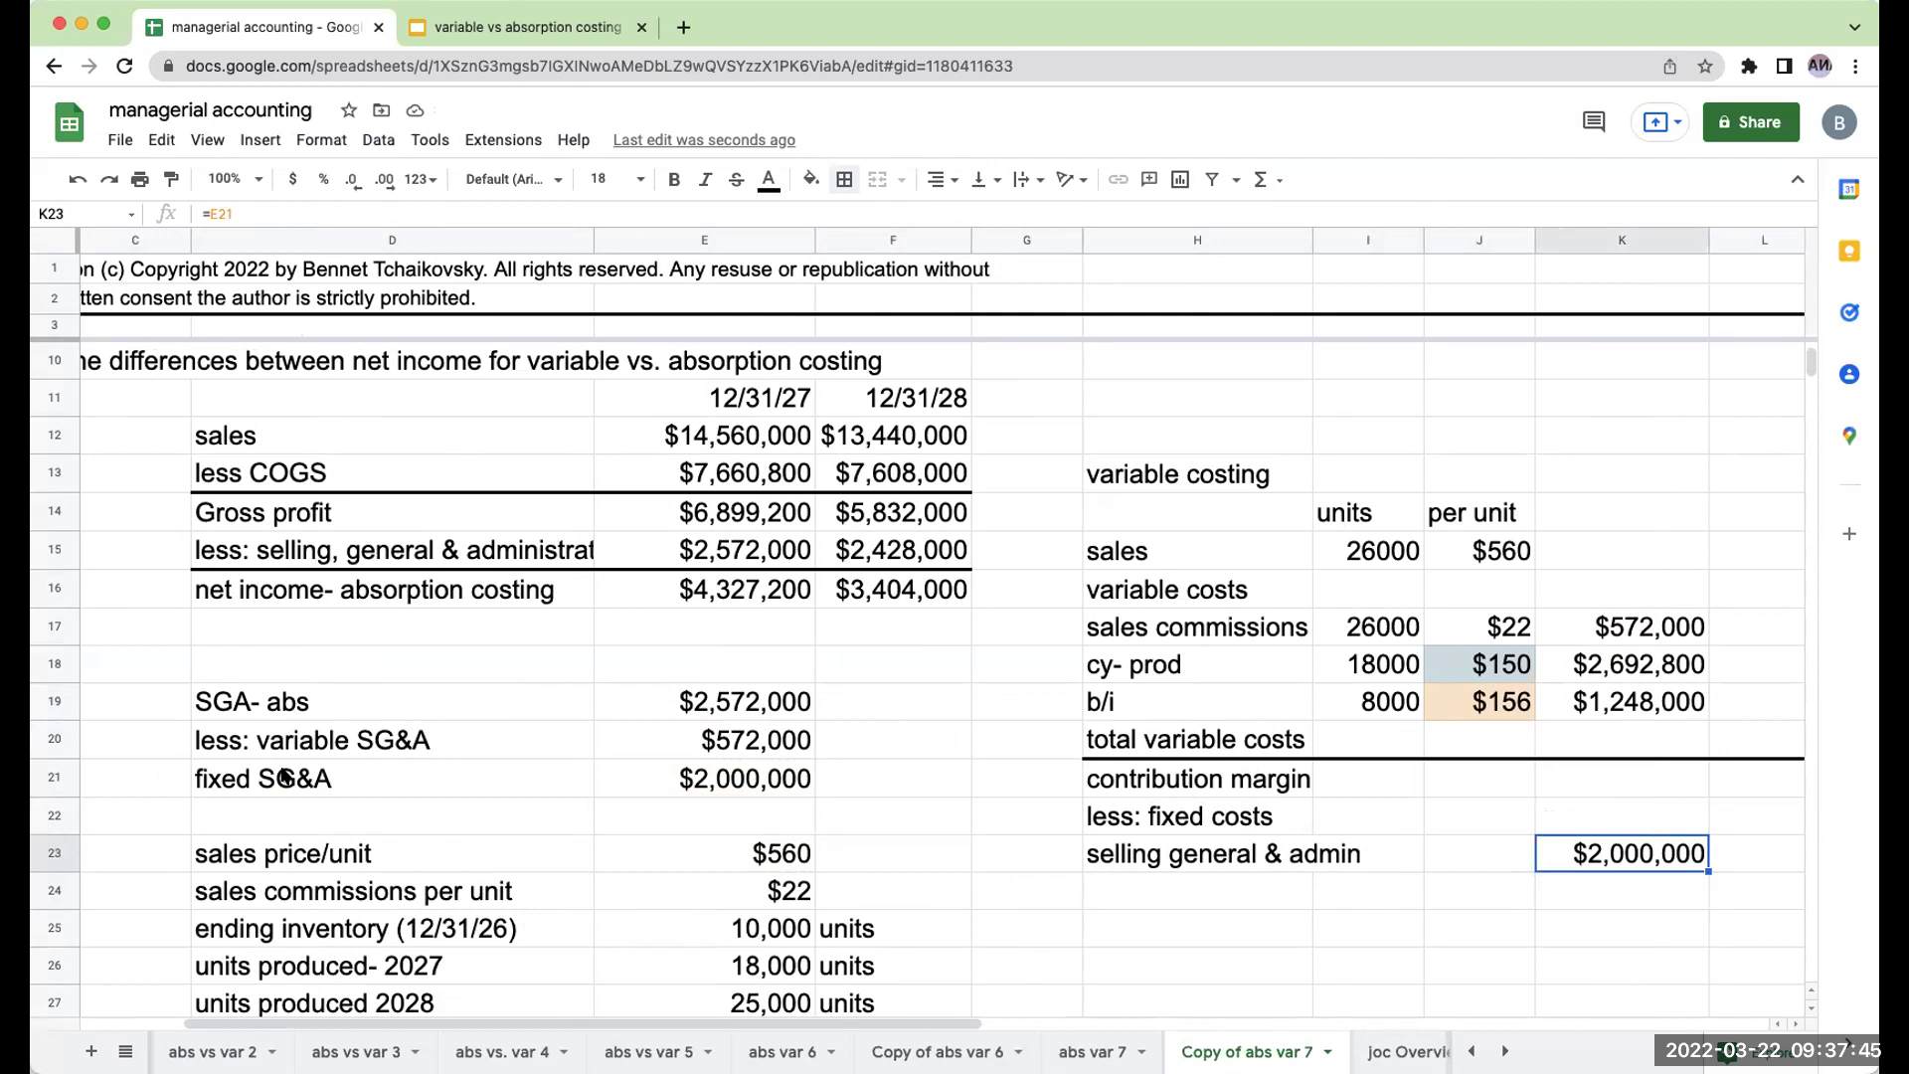
Add a top border to the fixed SG&A row across D21:F21.
drag(286, 777, 918, 779)
click(845, 179)
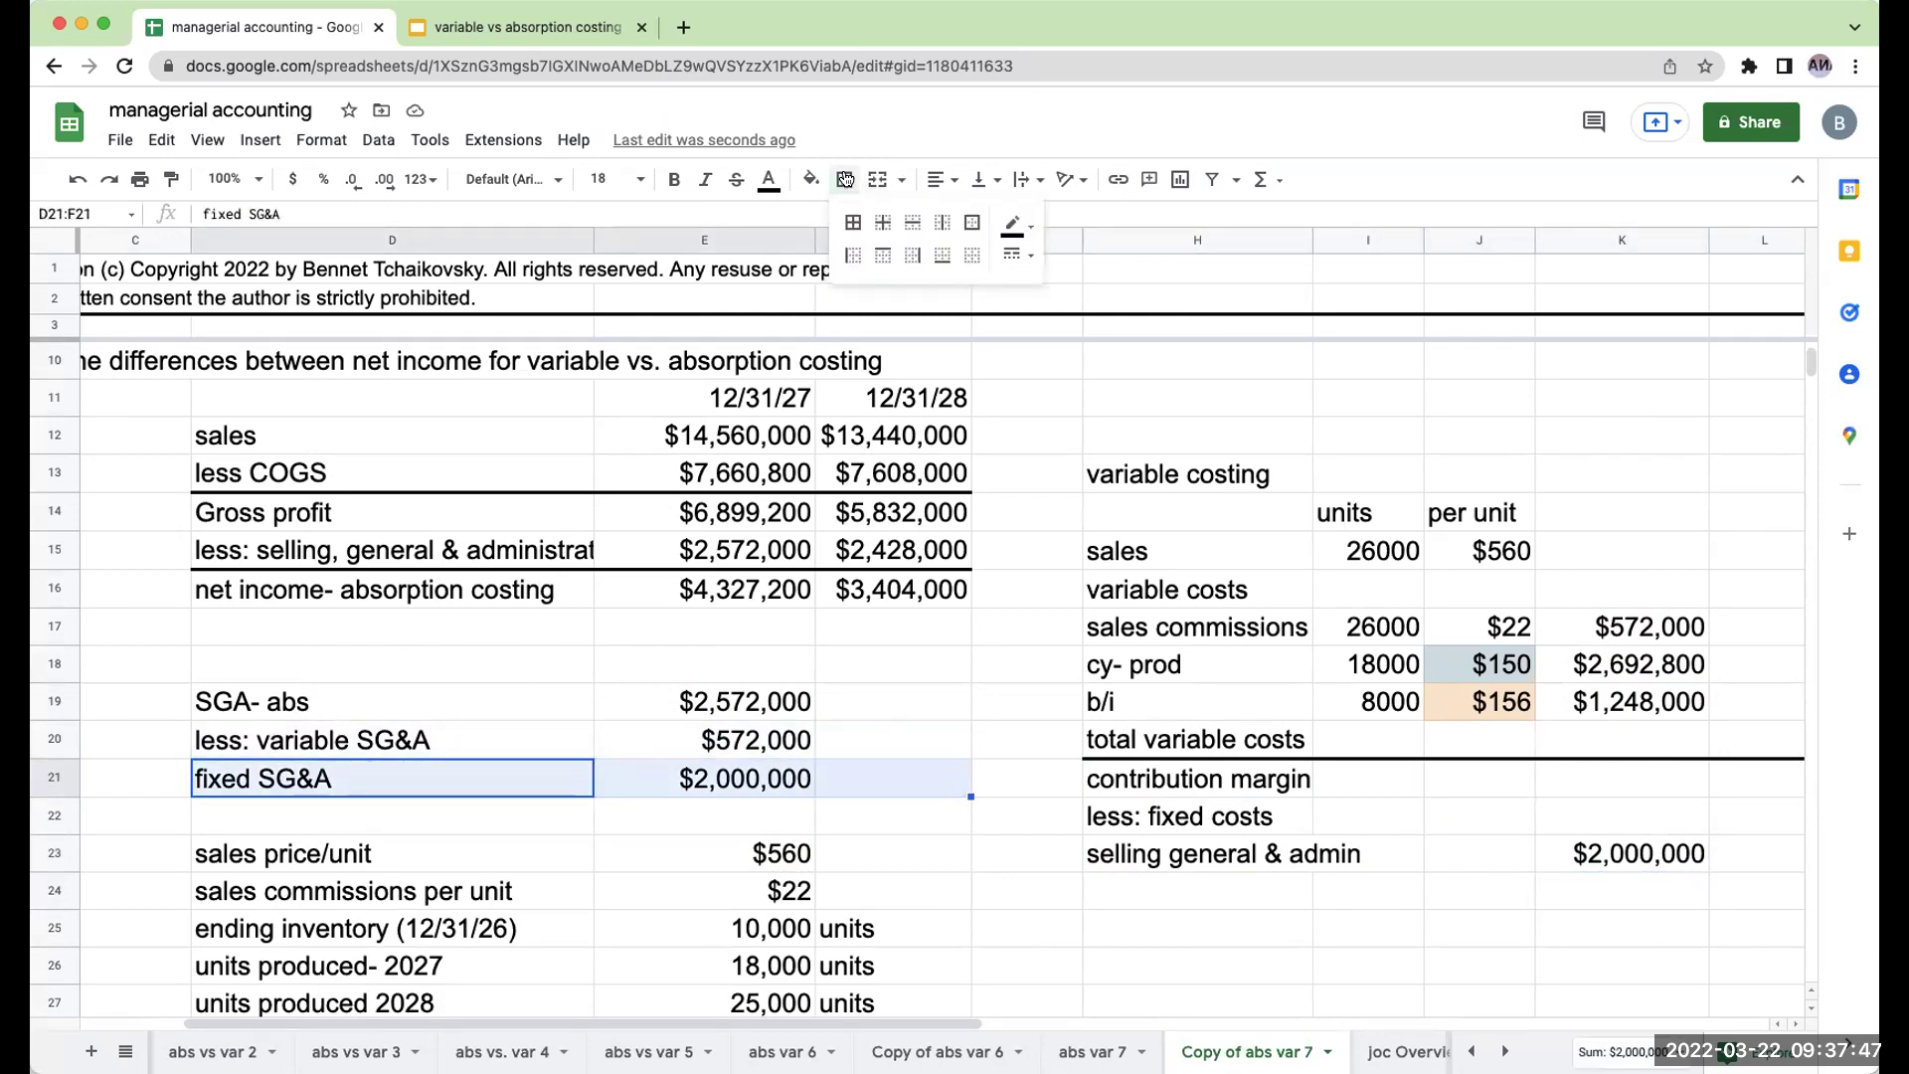
click(883, 256)
Head the SG&A calculation in E18 with the 12/31/27 date by referencing E11.
click(742, 662)
text(6)
key(Up)
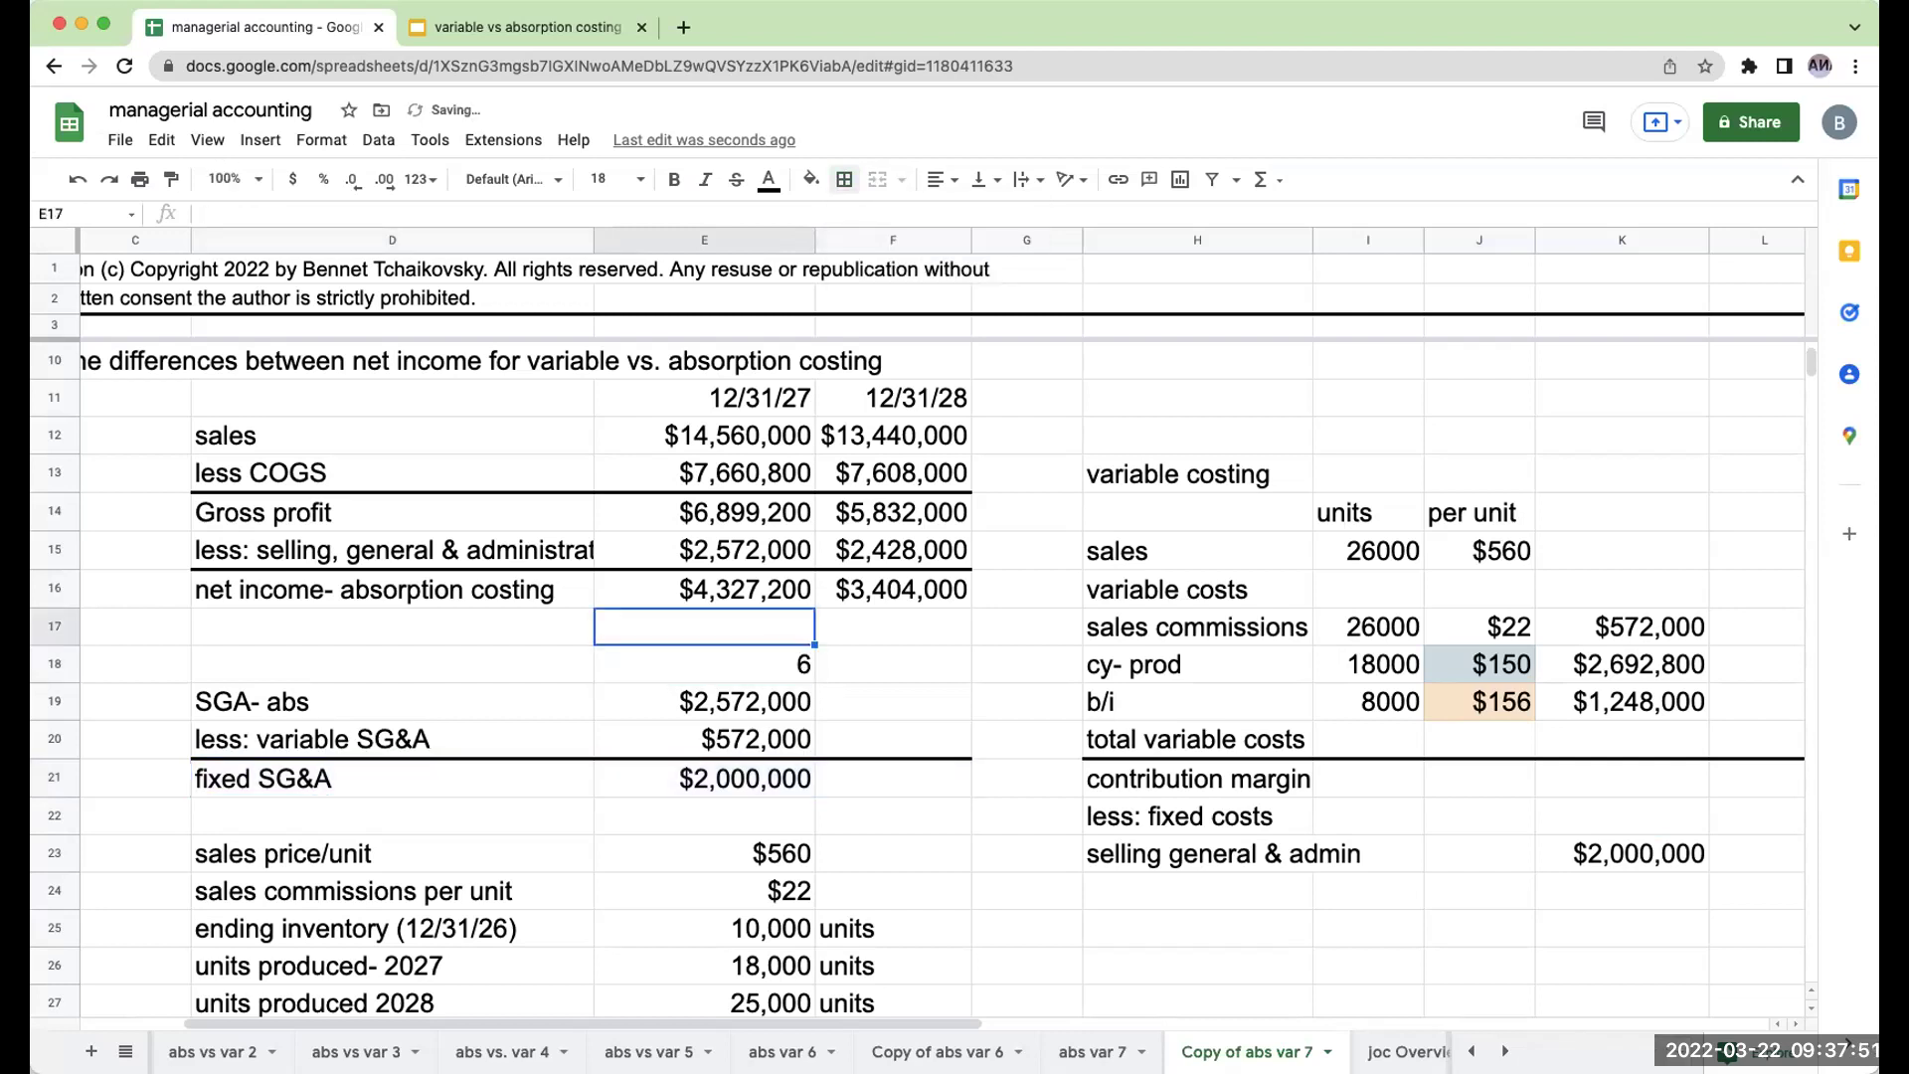
key(Down)
text(+)
key(Up)
key(Up)
key(Up)
key(Up)
key(Up)
key(Up)
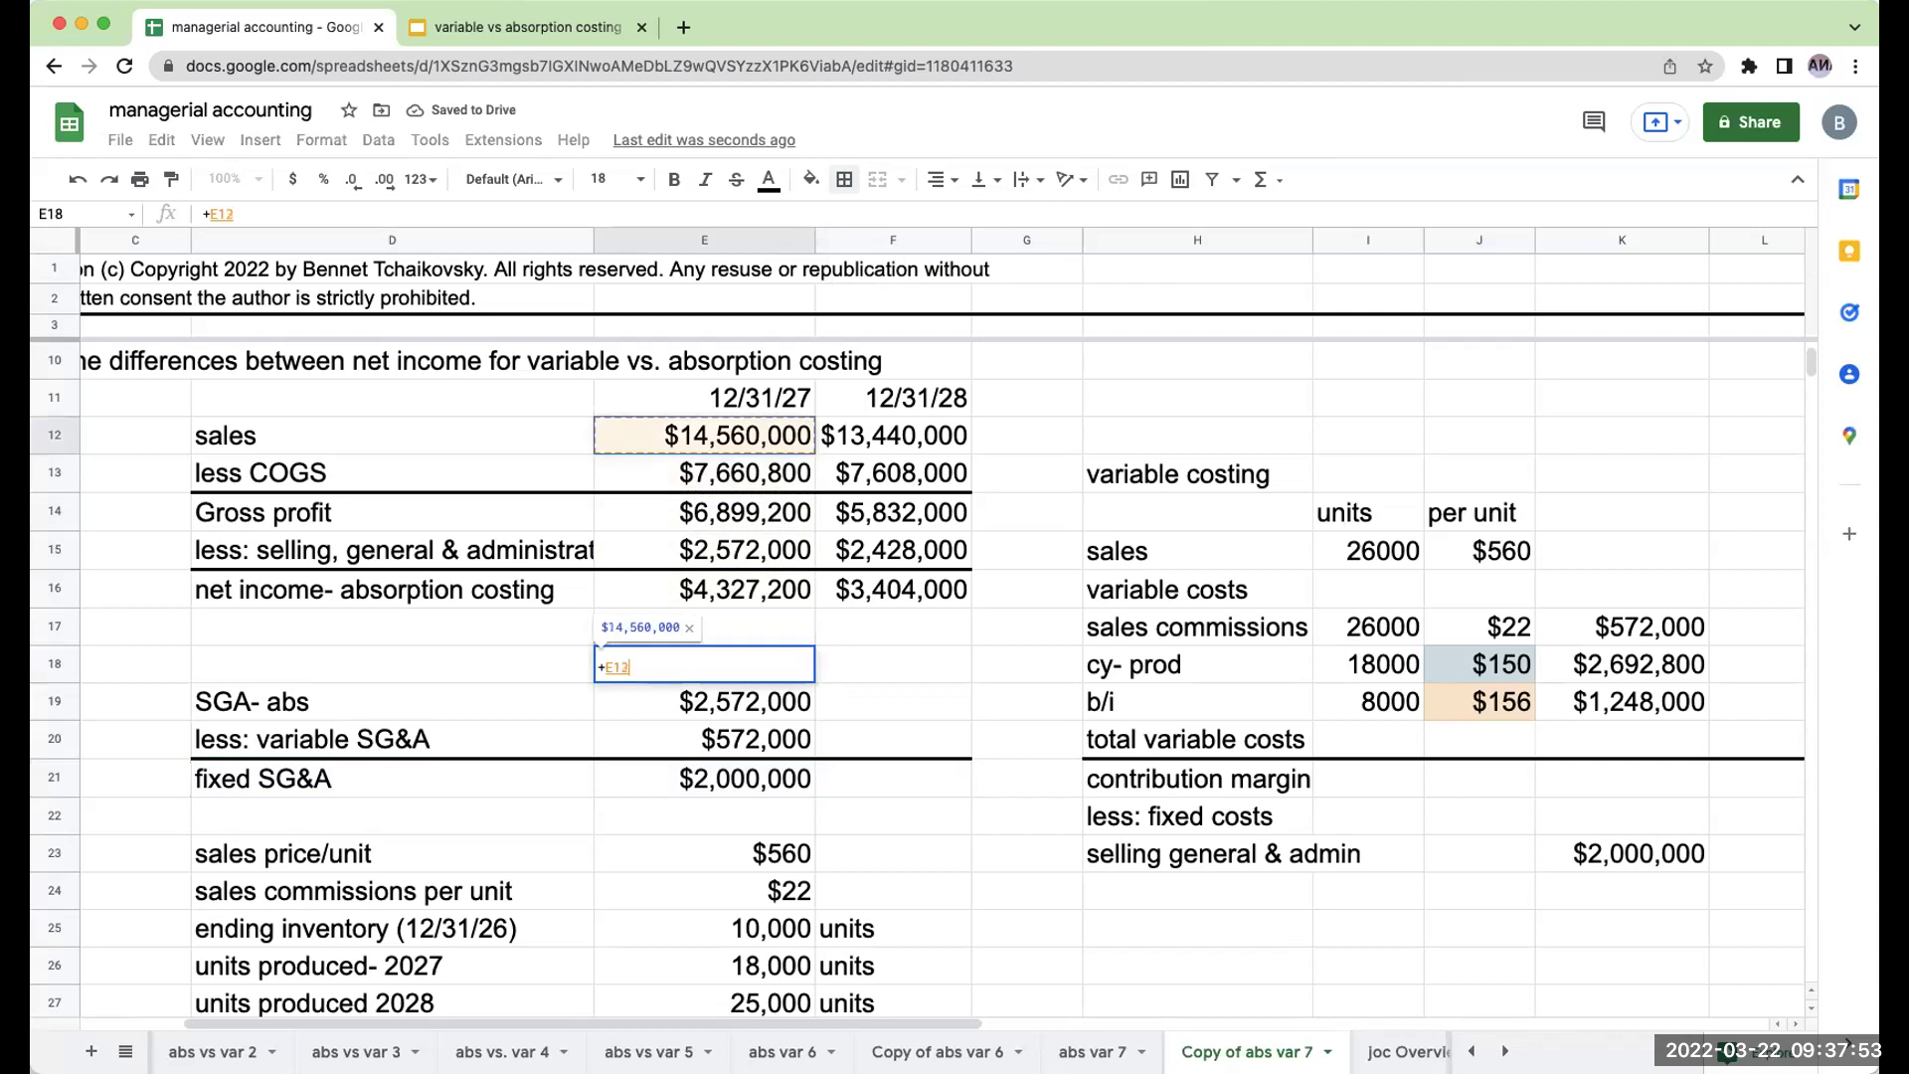
key(Return)
Label H24, below selling general & admin, as "fixed factory overhead".
key(Right)
key(Down)
key(Down)
key(Down)
key(Down)
key(Down)
key(Down)
key(Down)
key(Down)
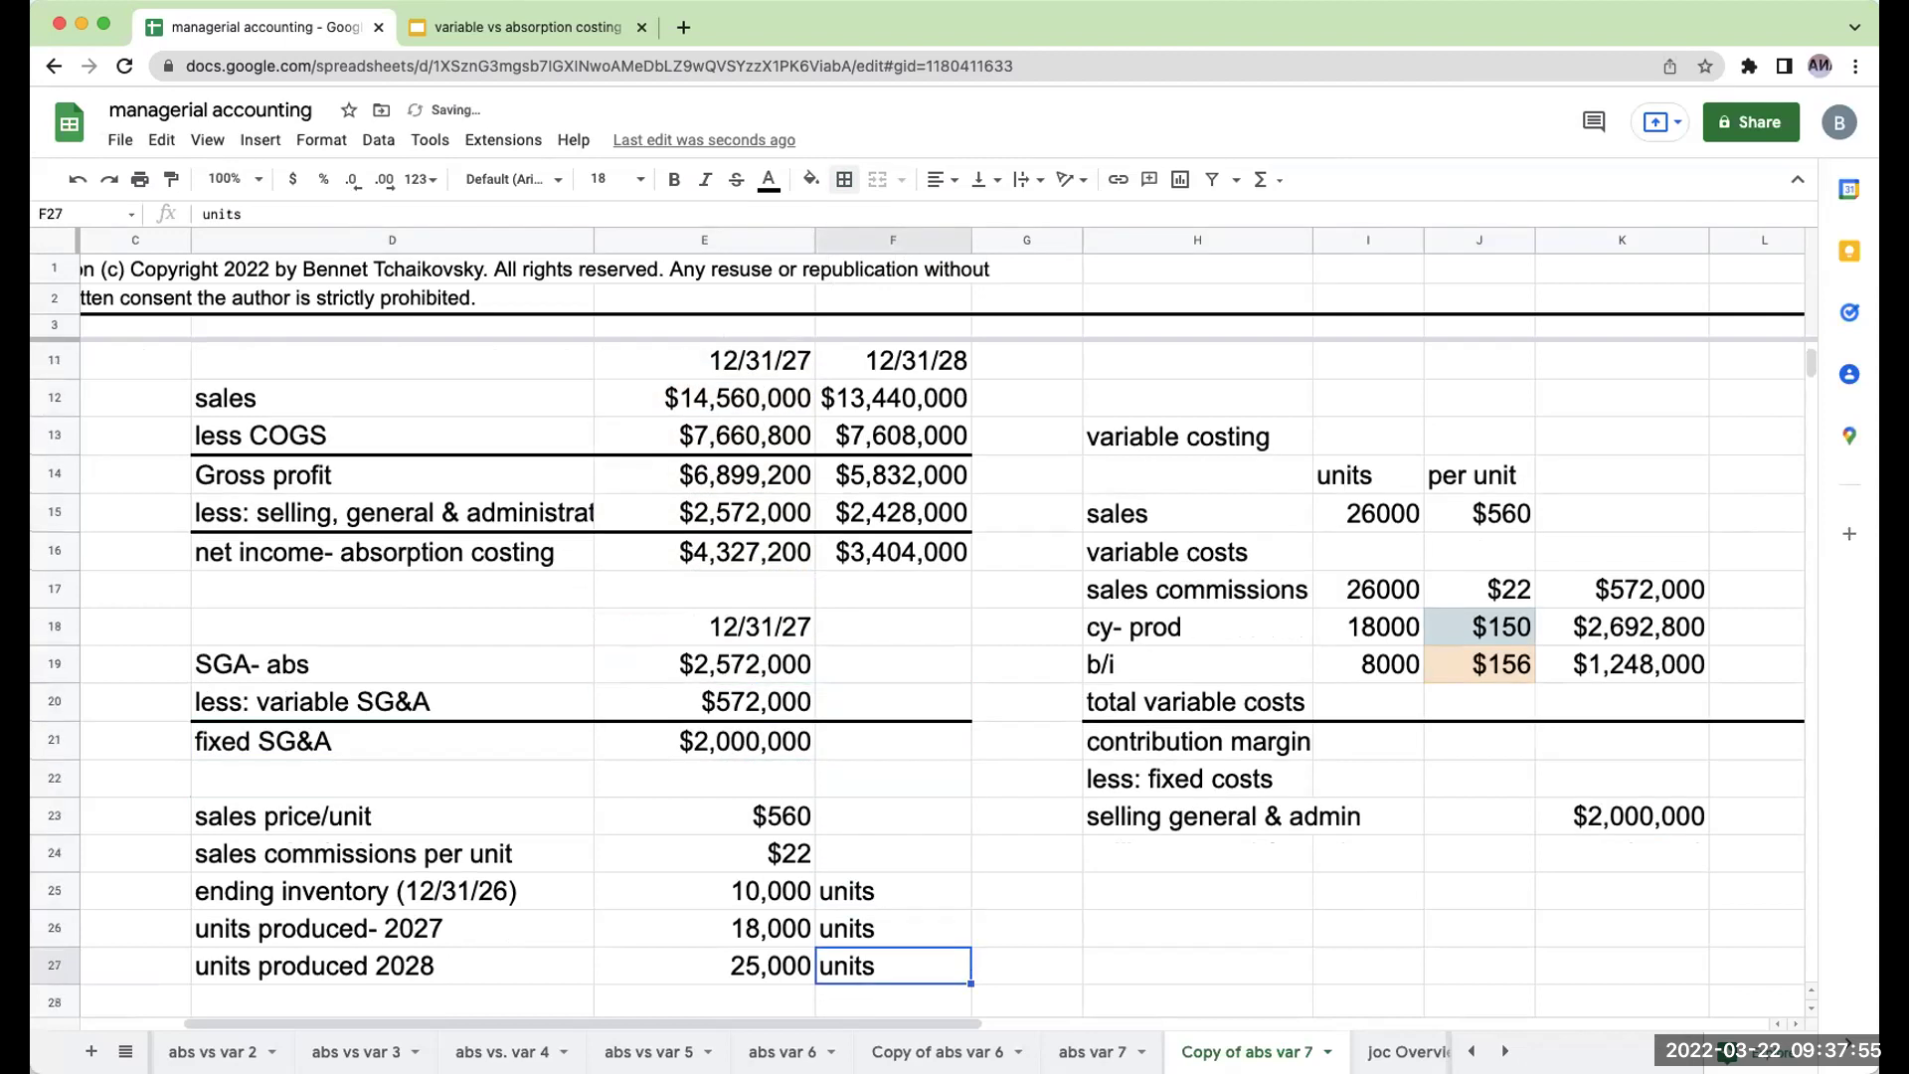
key(Down)
key(Right)
key(Right)
key(Right)
key(Up)
key(Up)
key(Up)
key(Up)
key(Left)
text(fixe)
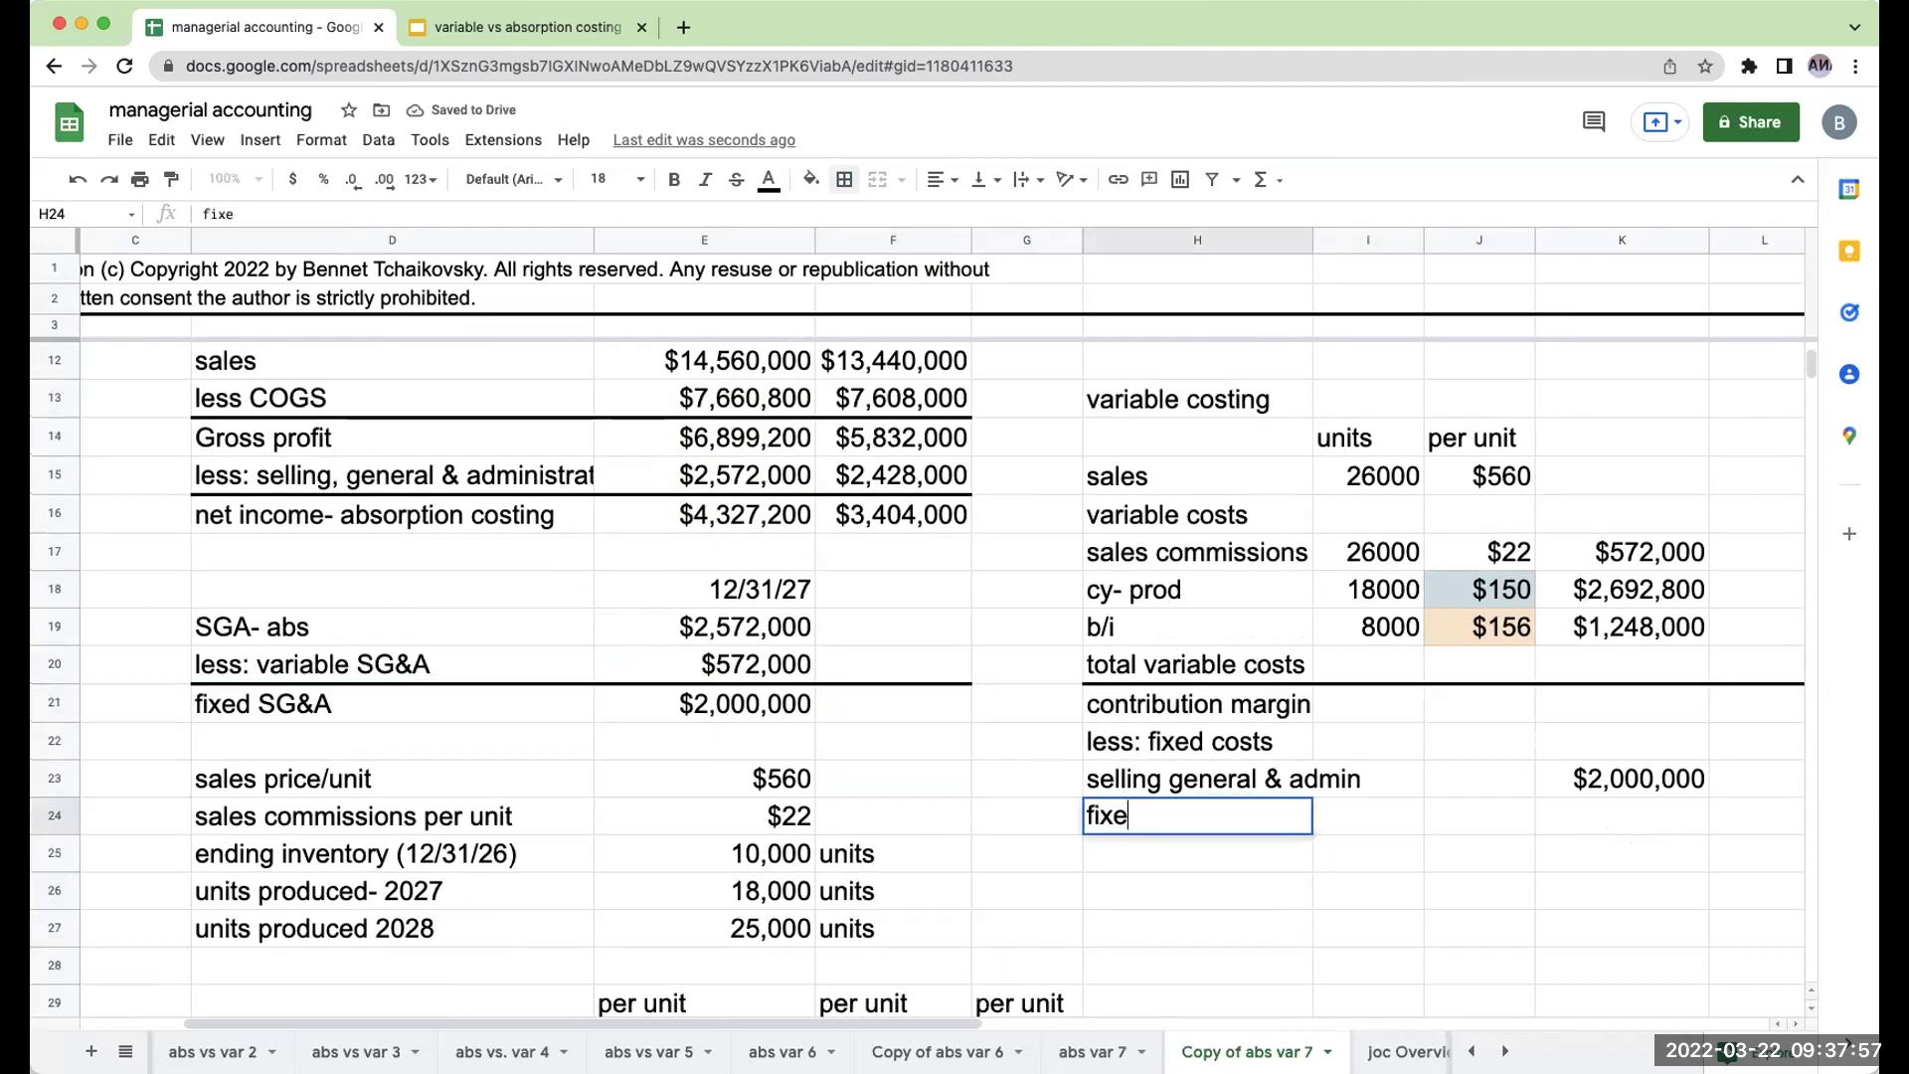
text(d facottory overhead)
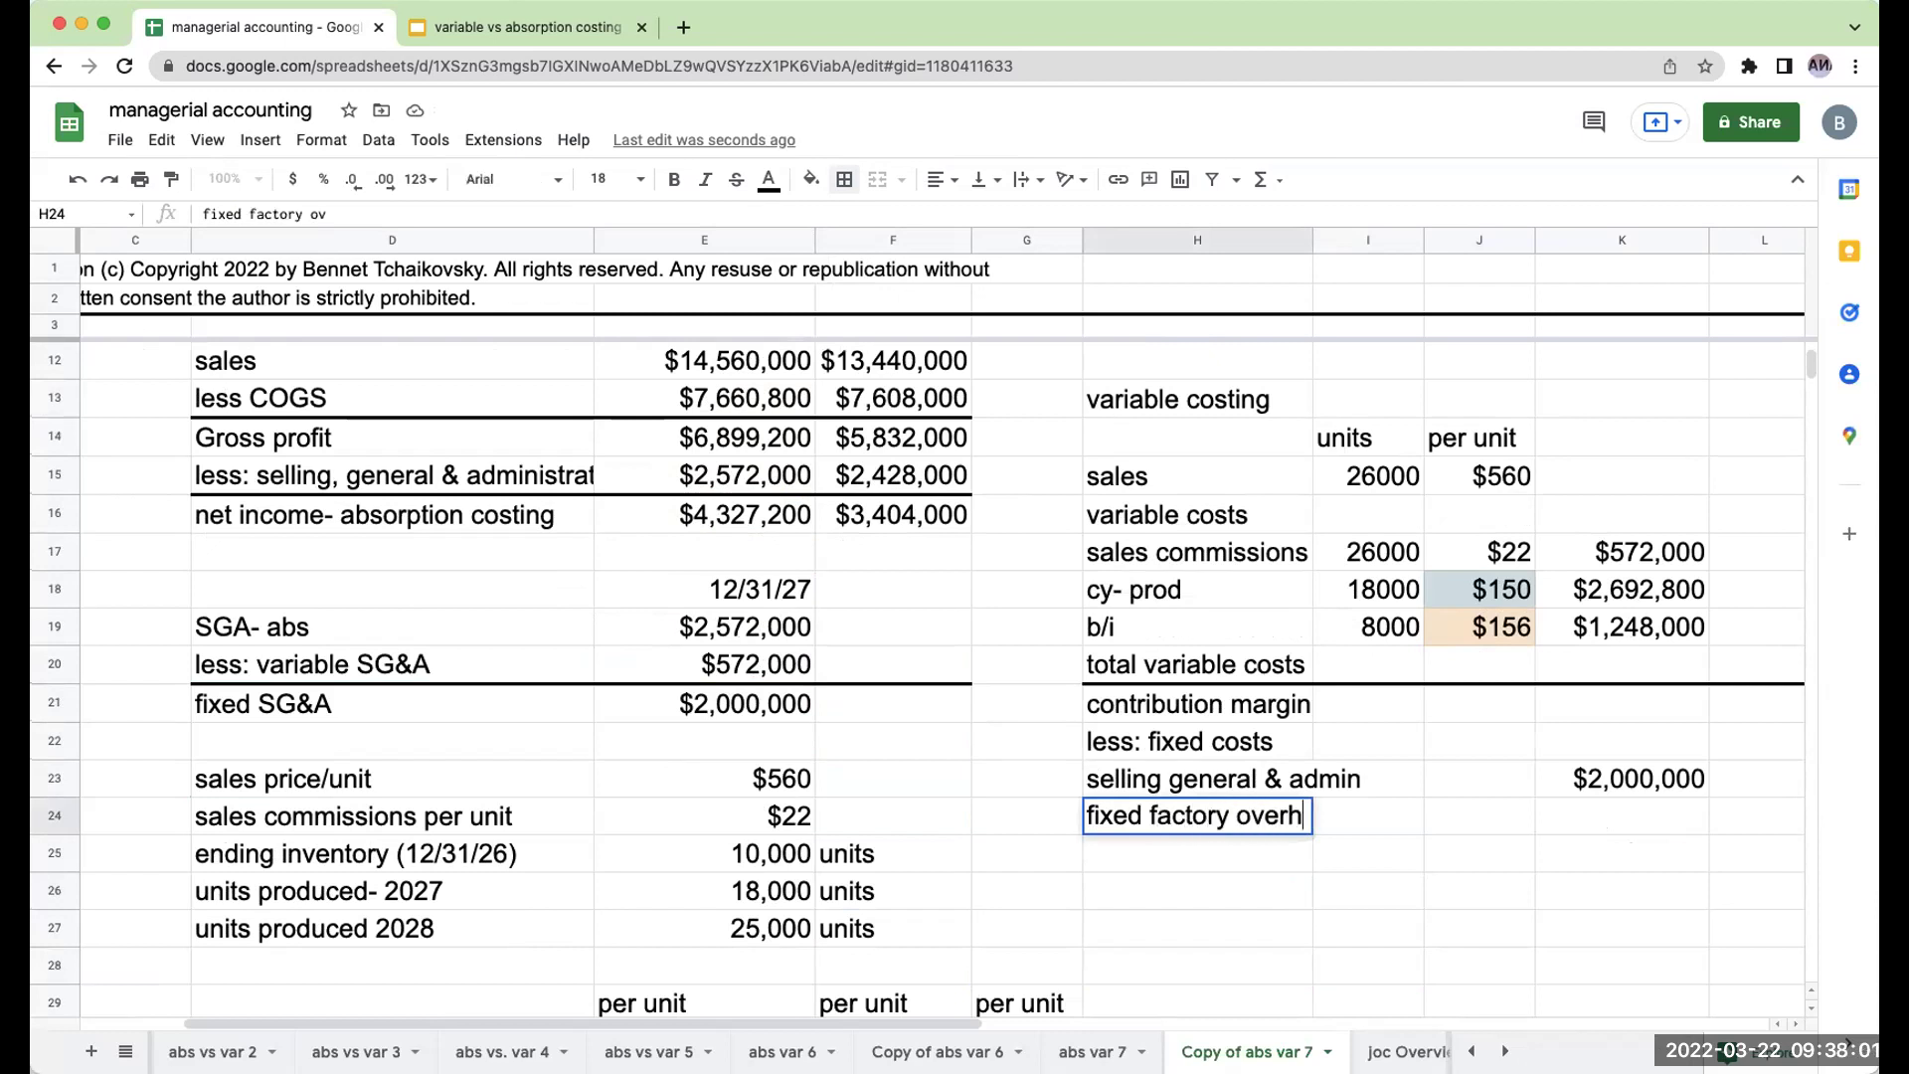
key(Return)
Examine the per-unit fixed factory overhead for 12/31/27 and 12/31/26 in row 34 of the cost table.
key(Left)
key(Down)
key(Down)
key(Down)
key(Down)
key(Down)
key(Down)
key(Down)
key(Down)
key(Down)
key(Down)
key(Down)
key(Down)
key(Down)
key(Down)
key(Down)
key(Down)
key(Down)
key(Down)
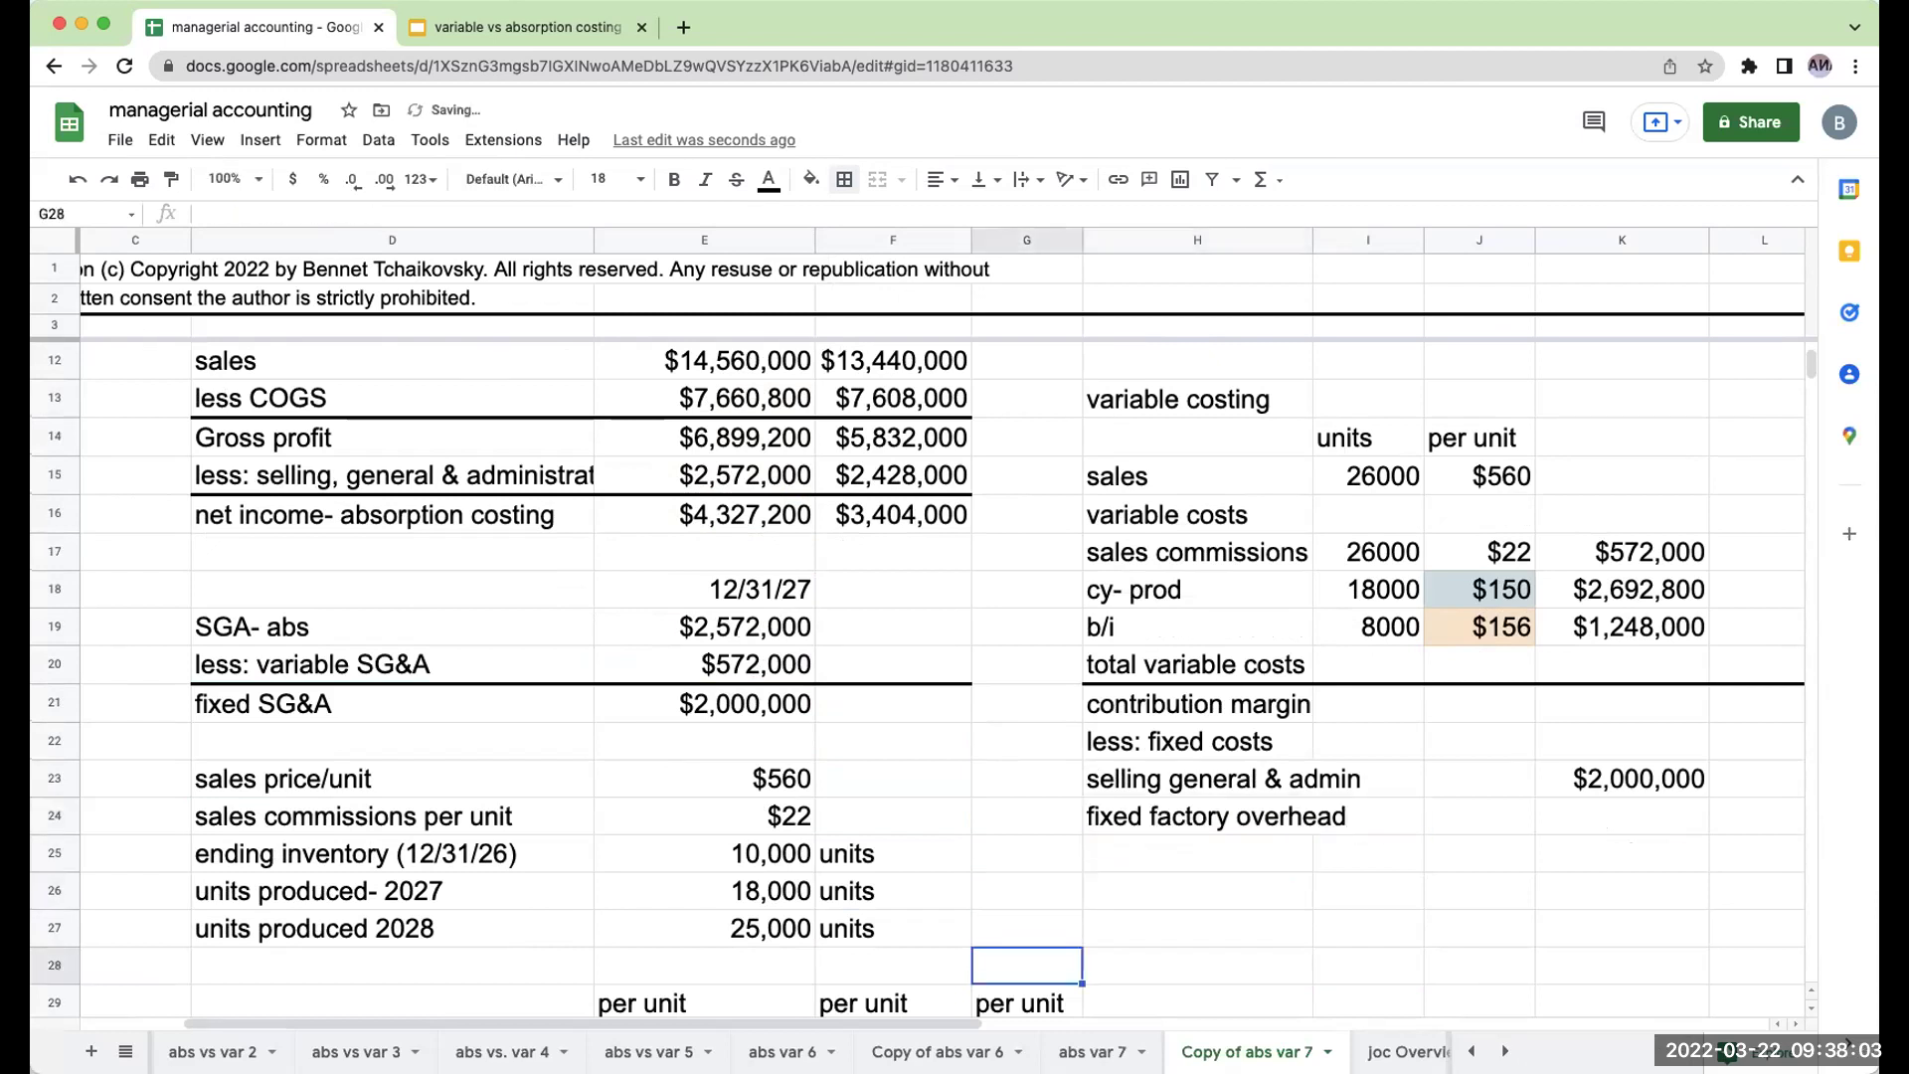
key(Down)
key(Down)
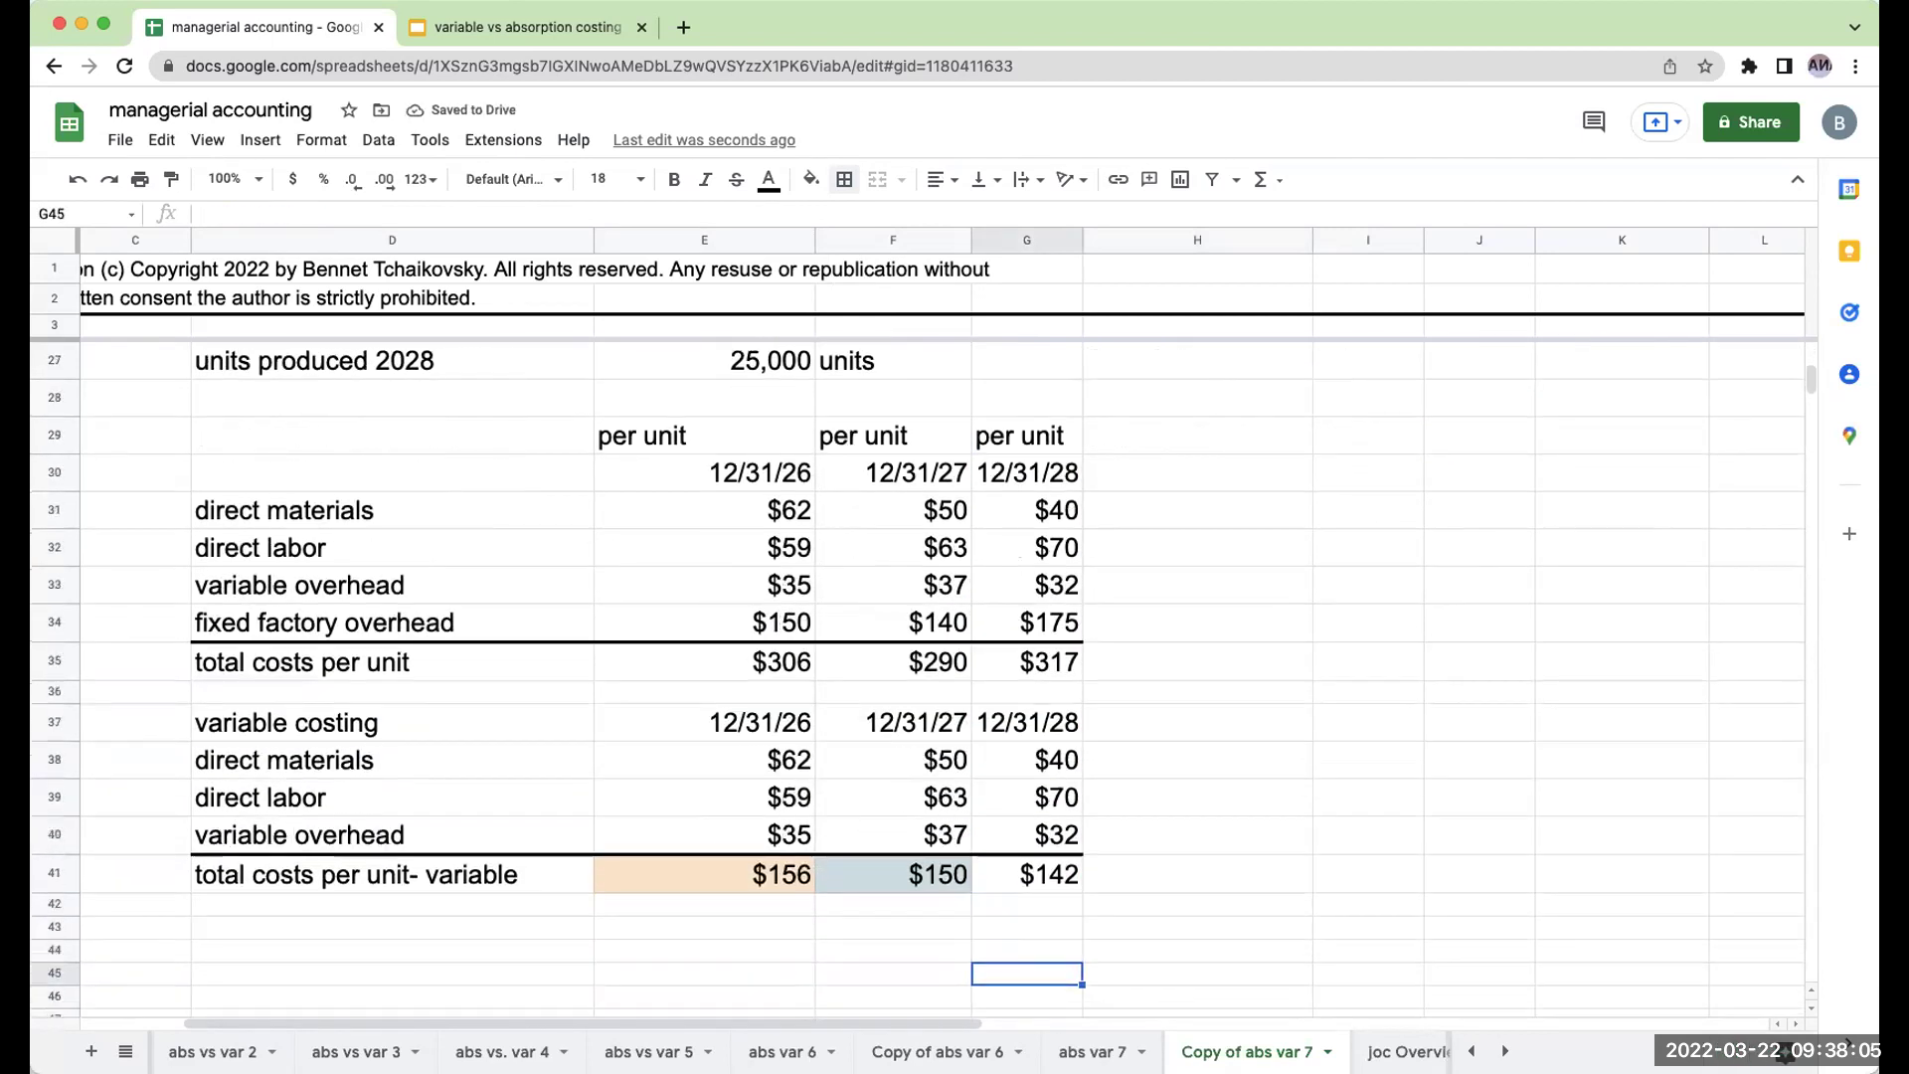
key(Up)
key(Left)
key(Left)
key(Left)
key(Right)
key(Right)
key(Up)
key(Up)
key(Up)
key(Up)
key(Up)
key(Up)
key(Up)
key(Up)
key(Up)
key(Up)
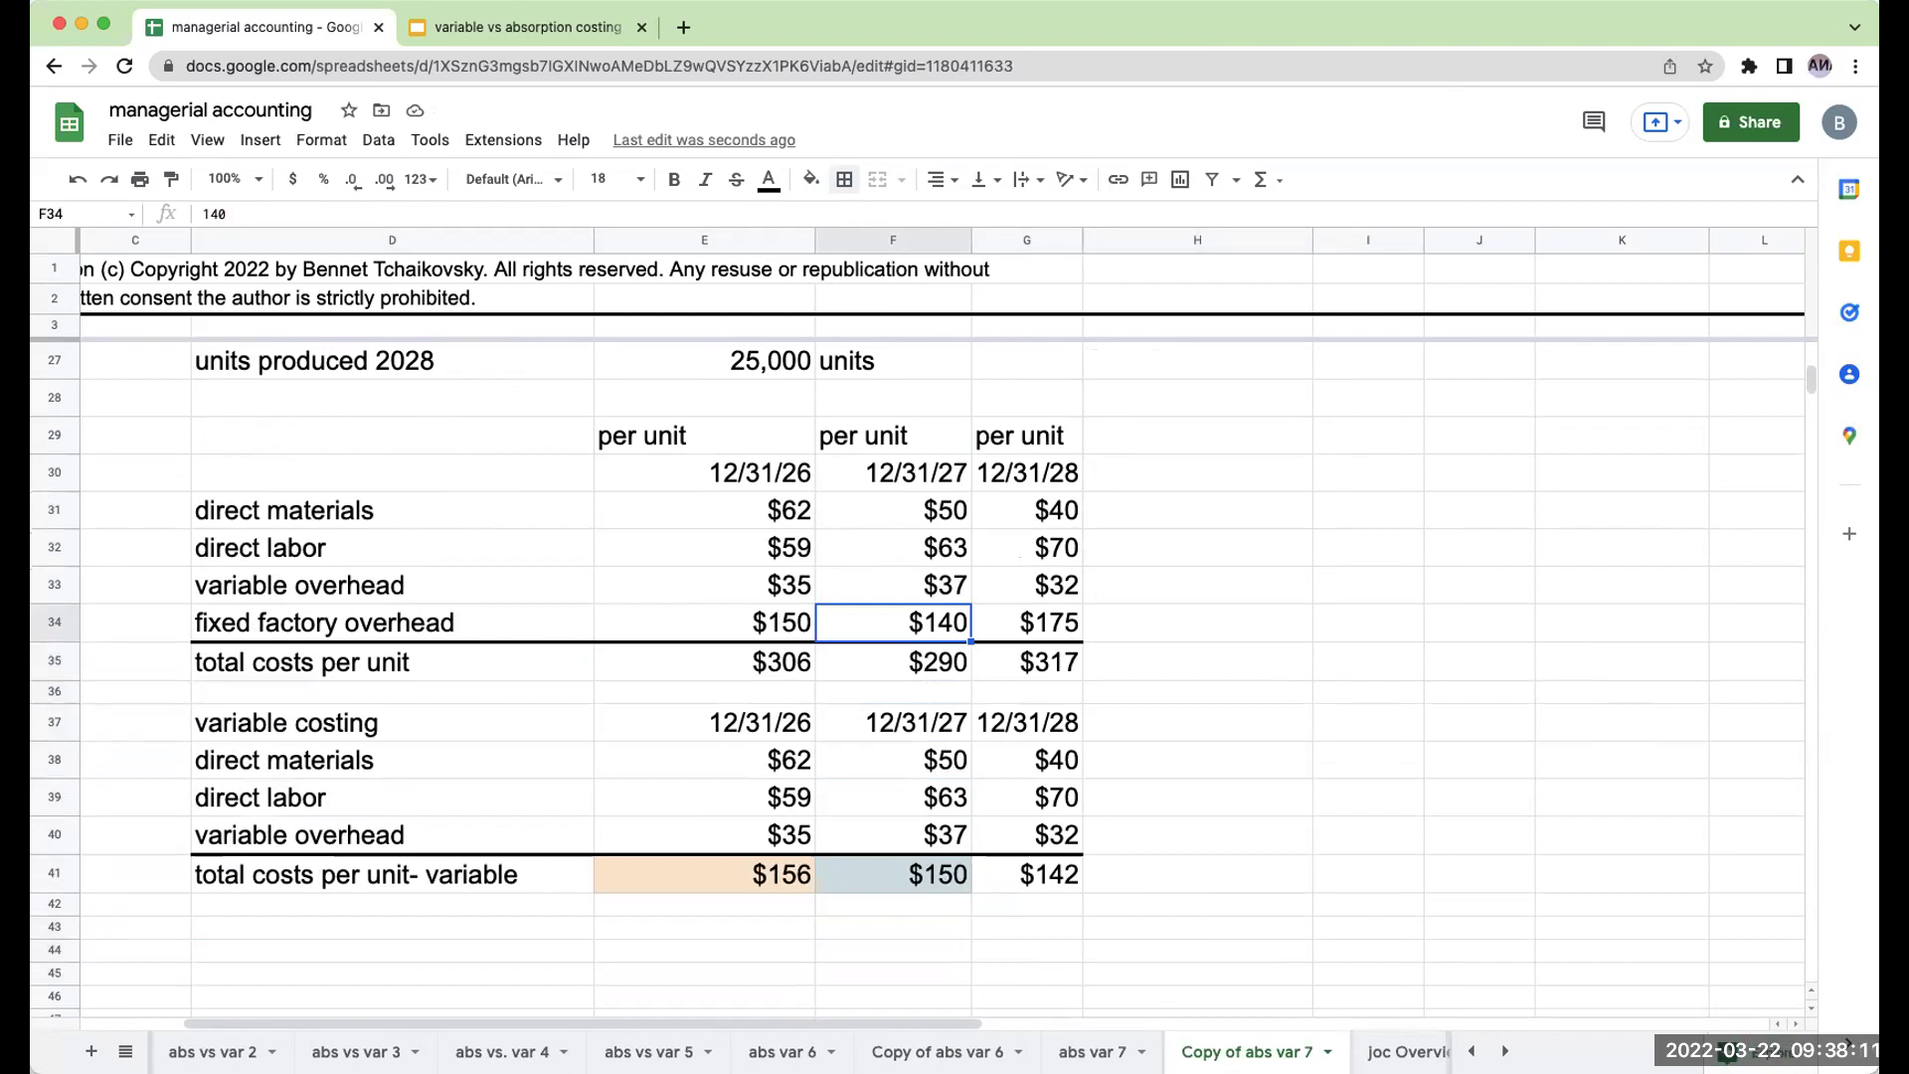
key(Left)
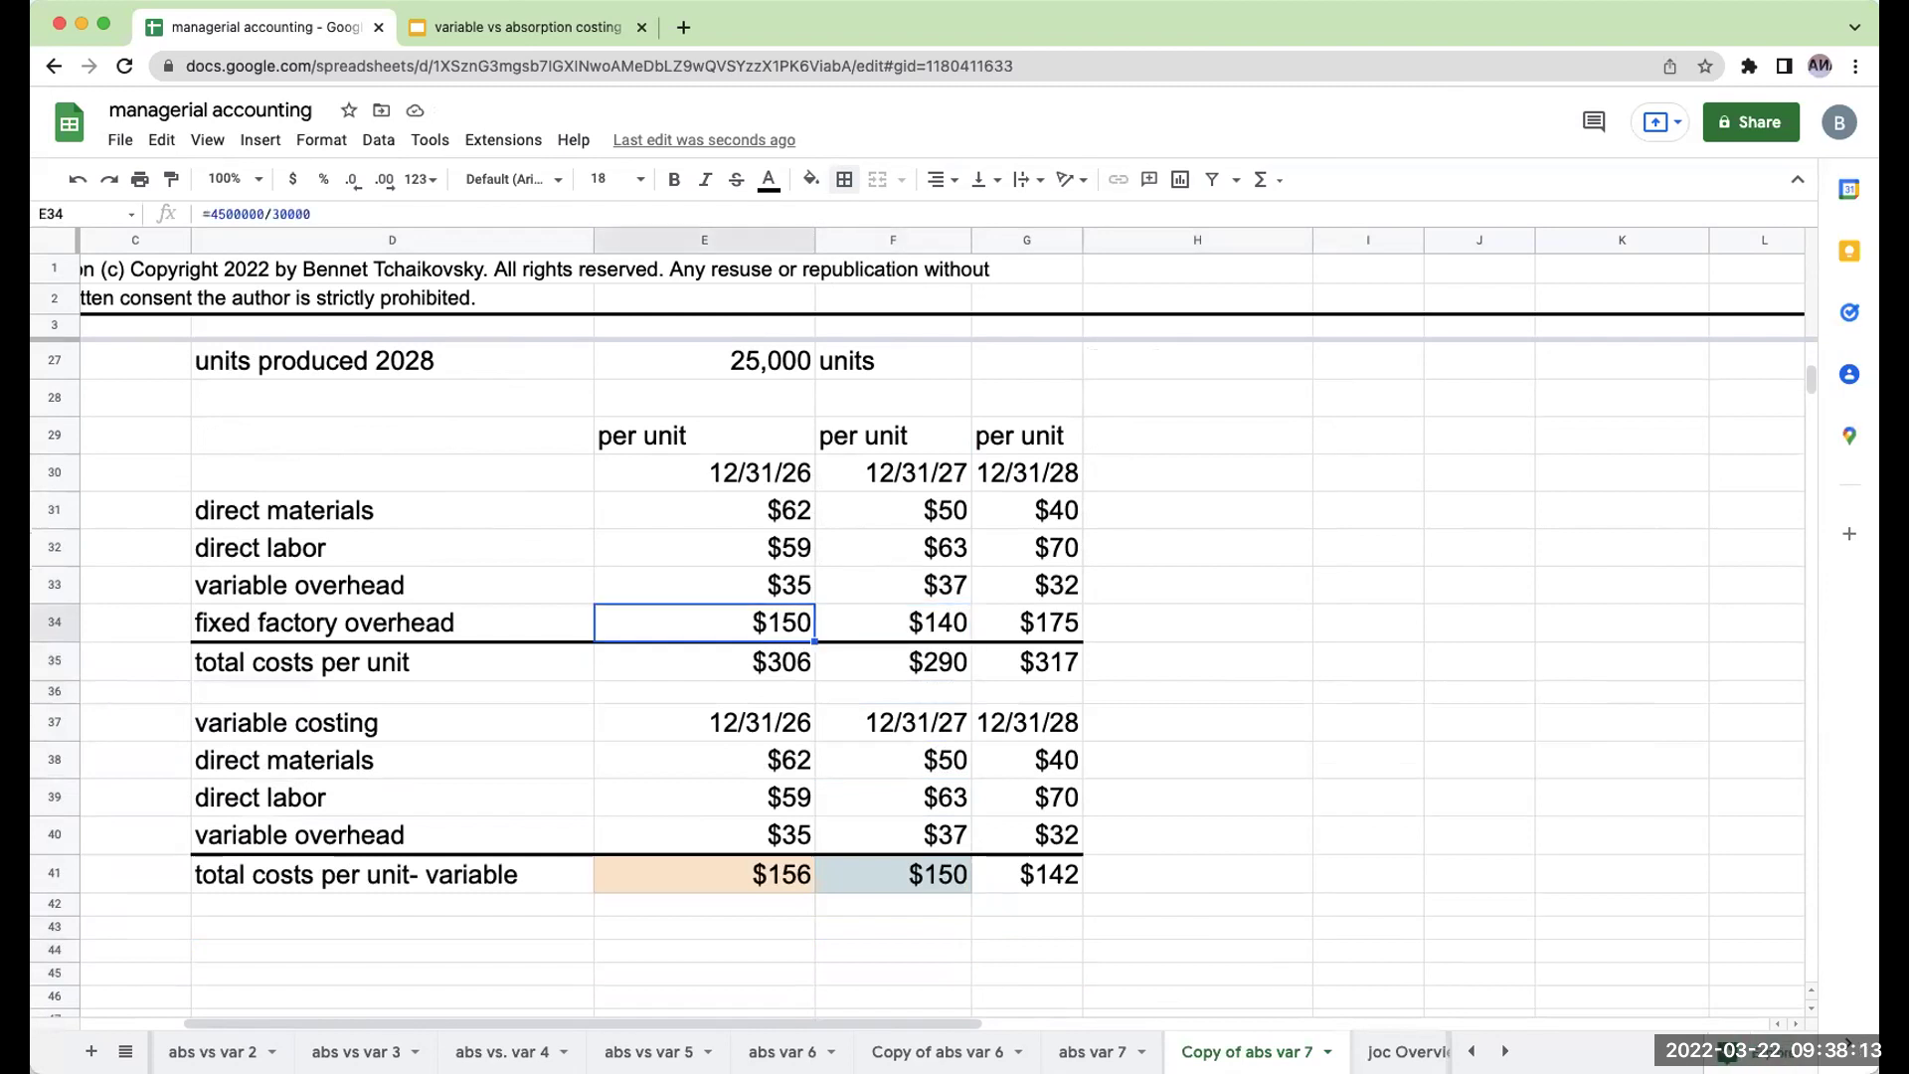
Enter the 12/31/27 date heading in F44, below the variable cost table, as a reference to the date above.
key(Right)
key(Down)
key(Down)
key(Down)
key(Down)
key(Down)
key(Down)
key(Down)
key(Down)
key(Down)
key(Down)
key(Left)
key(Left)
key(Right)
key(Right)
text(+)
key(Up)
key(Up)
key(Up)
key(Up)
key(Up)
key(Up)
key(Up)
key(Up)
key(Up)
key(Up)
key(Up)
key(Up)
key(Up)
key(Up)
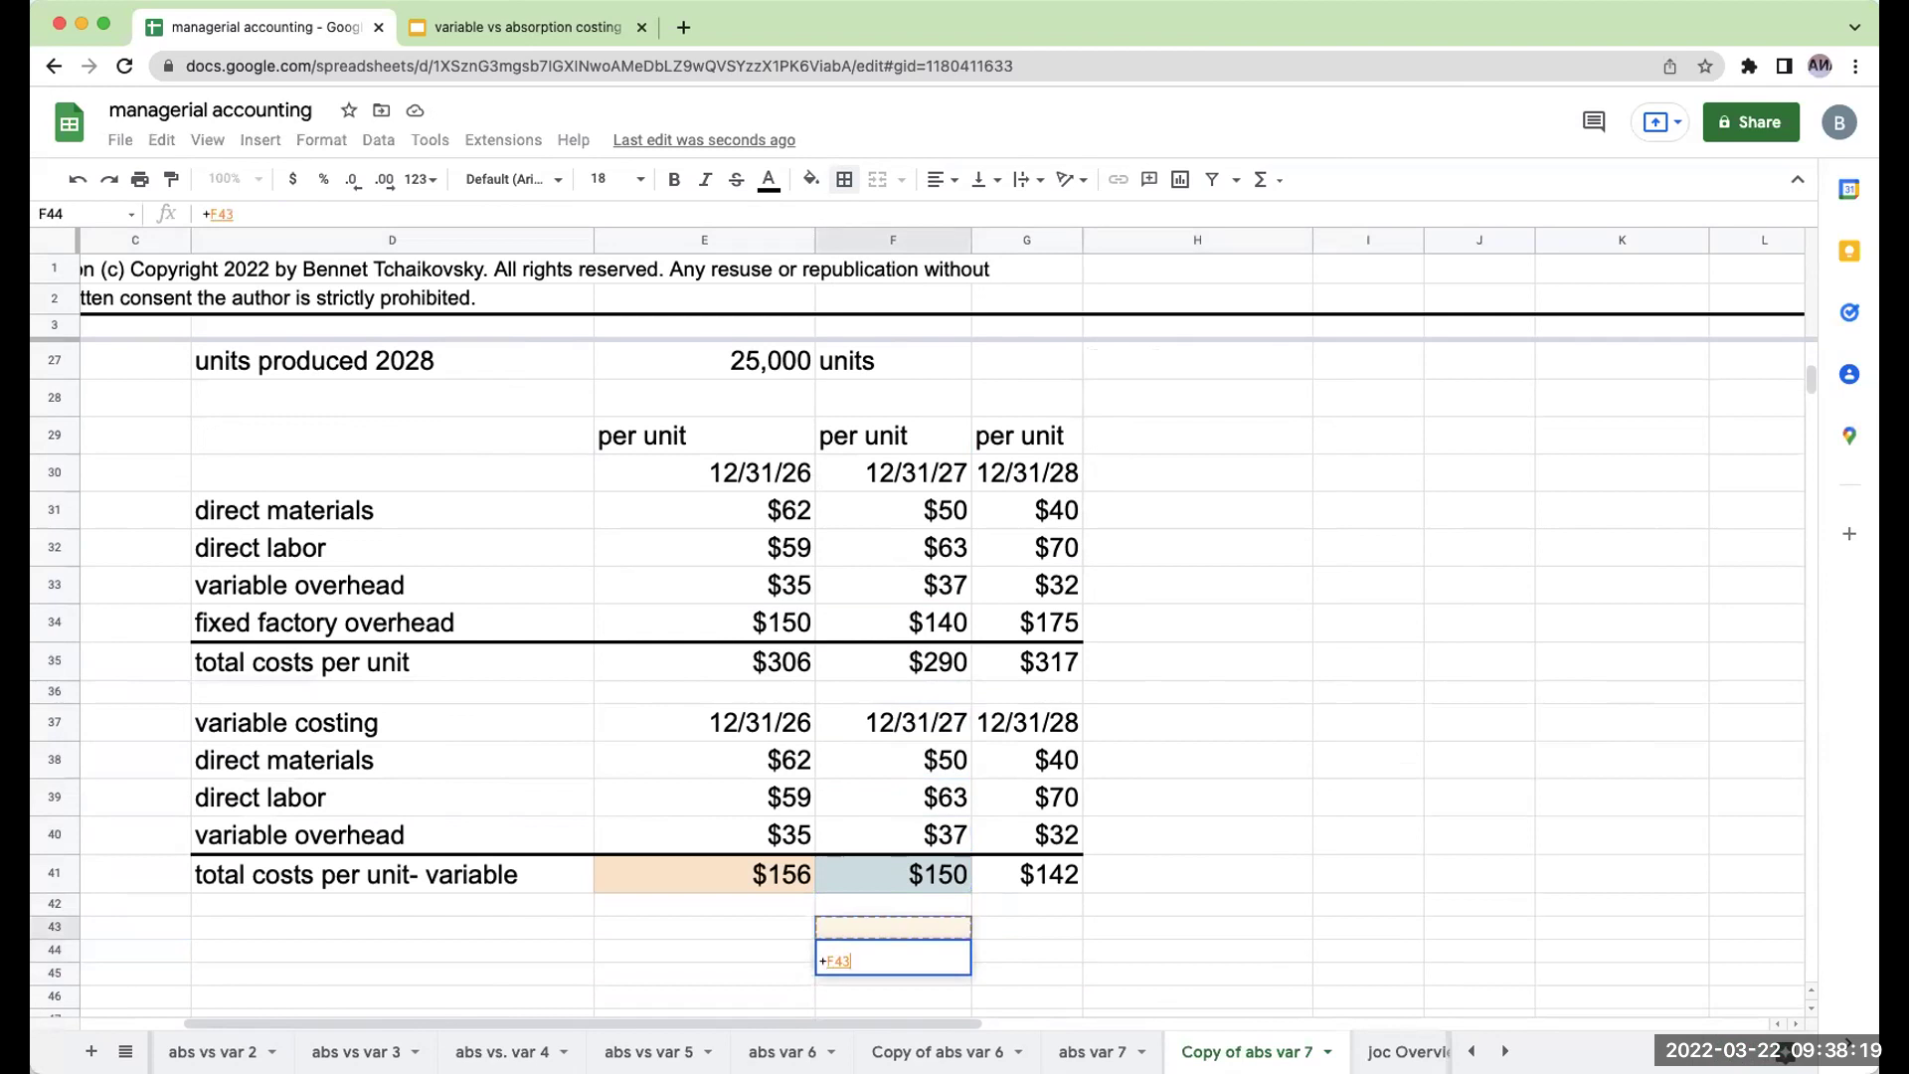
key(Return)
Add the "per unit" heading in F43 above the date by referencing F29.
key(Up)
key(Up)
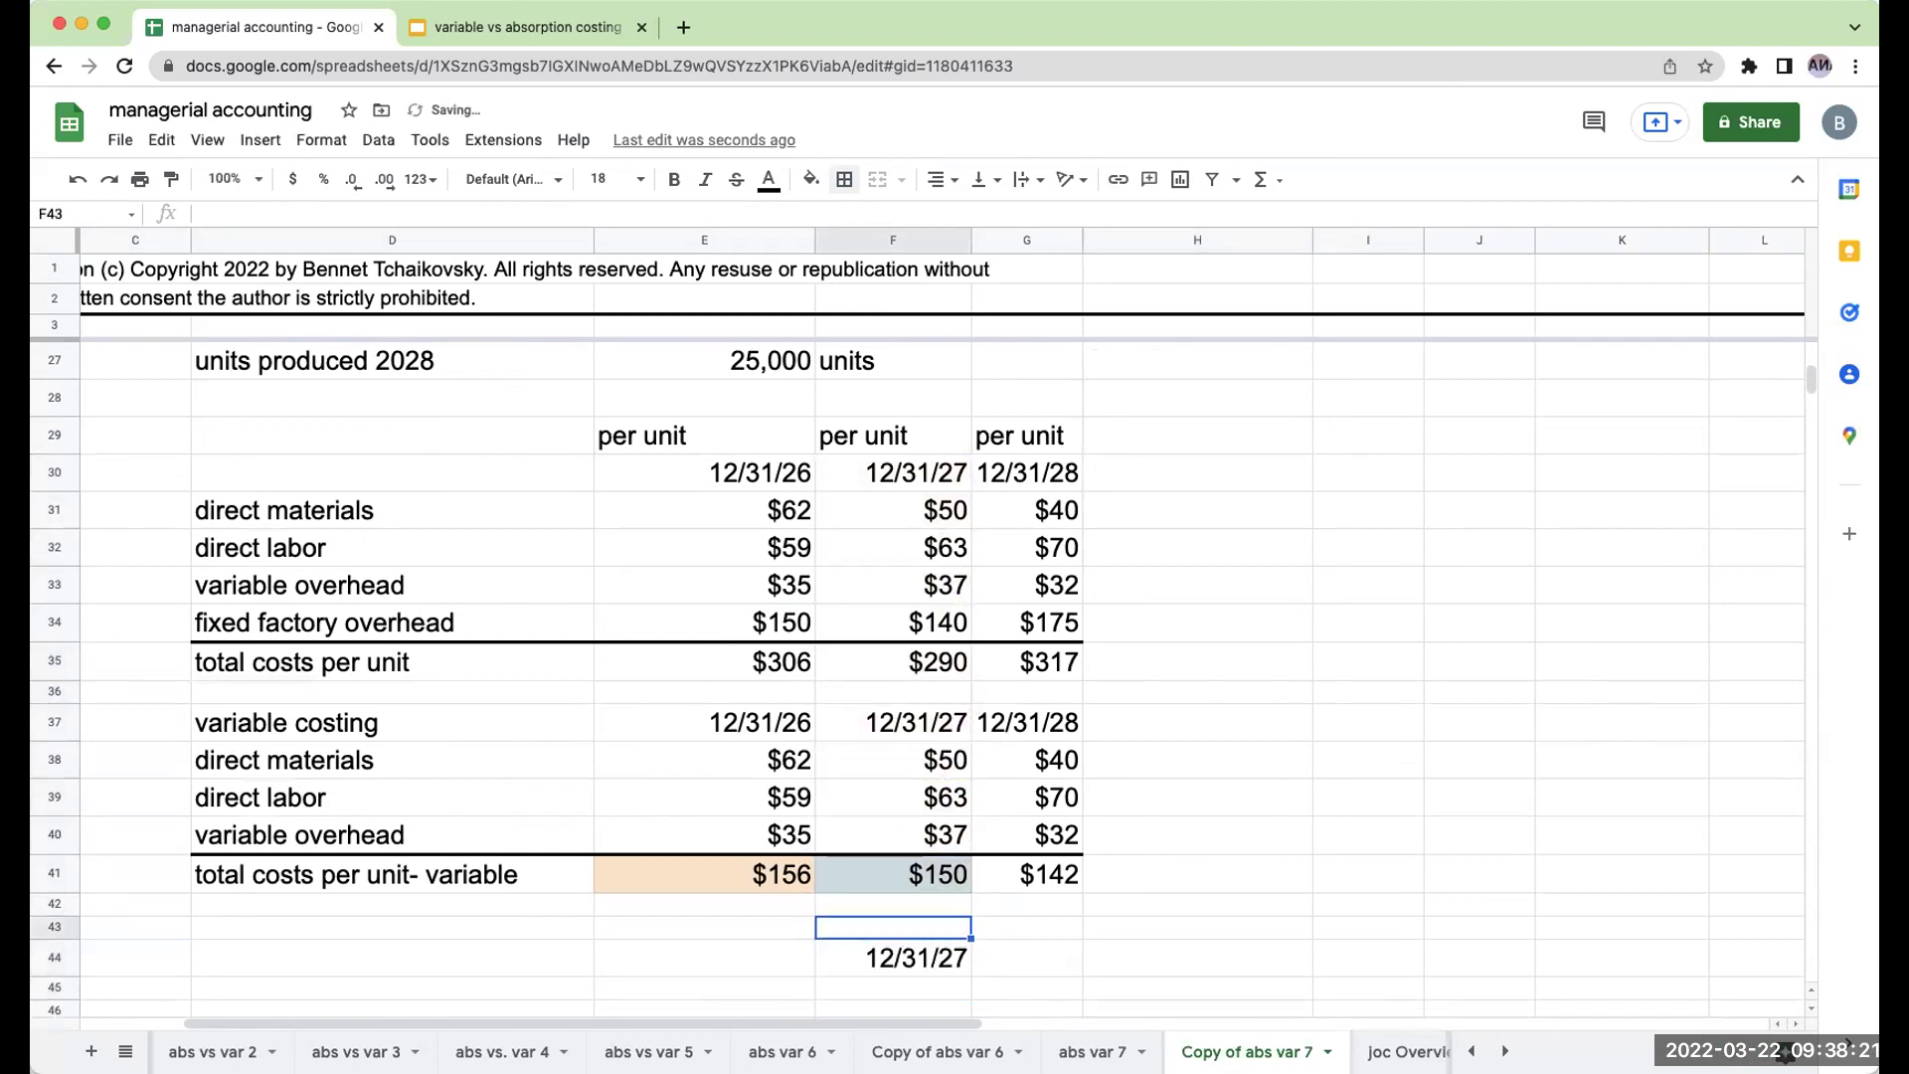
text(+)
key(Up)
key(Up)
key(Up)
key(Up)
key(Up)
key(Up)
key(Up)
key(Up)
key(Up)
key(Up)
key(Up)
key(Up)
key(Up)
key(Up)
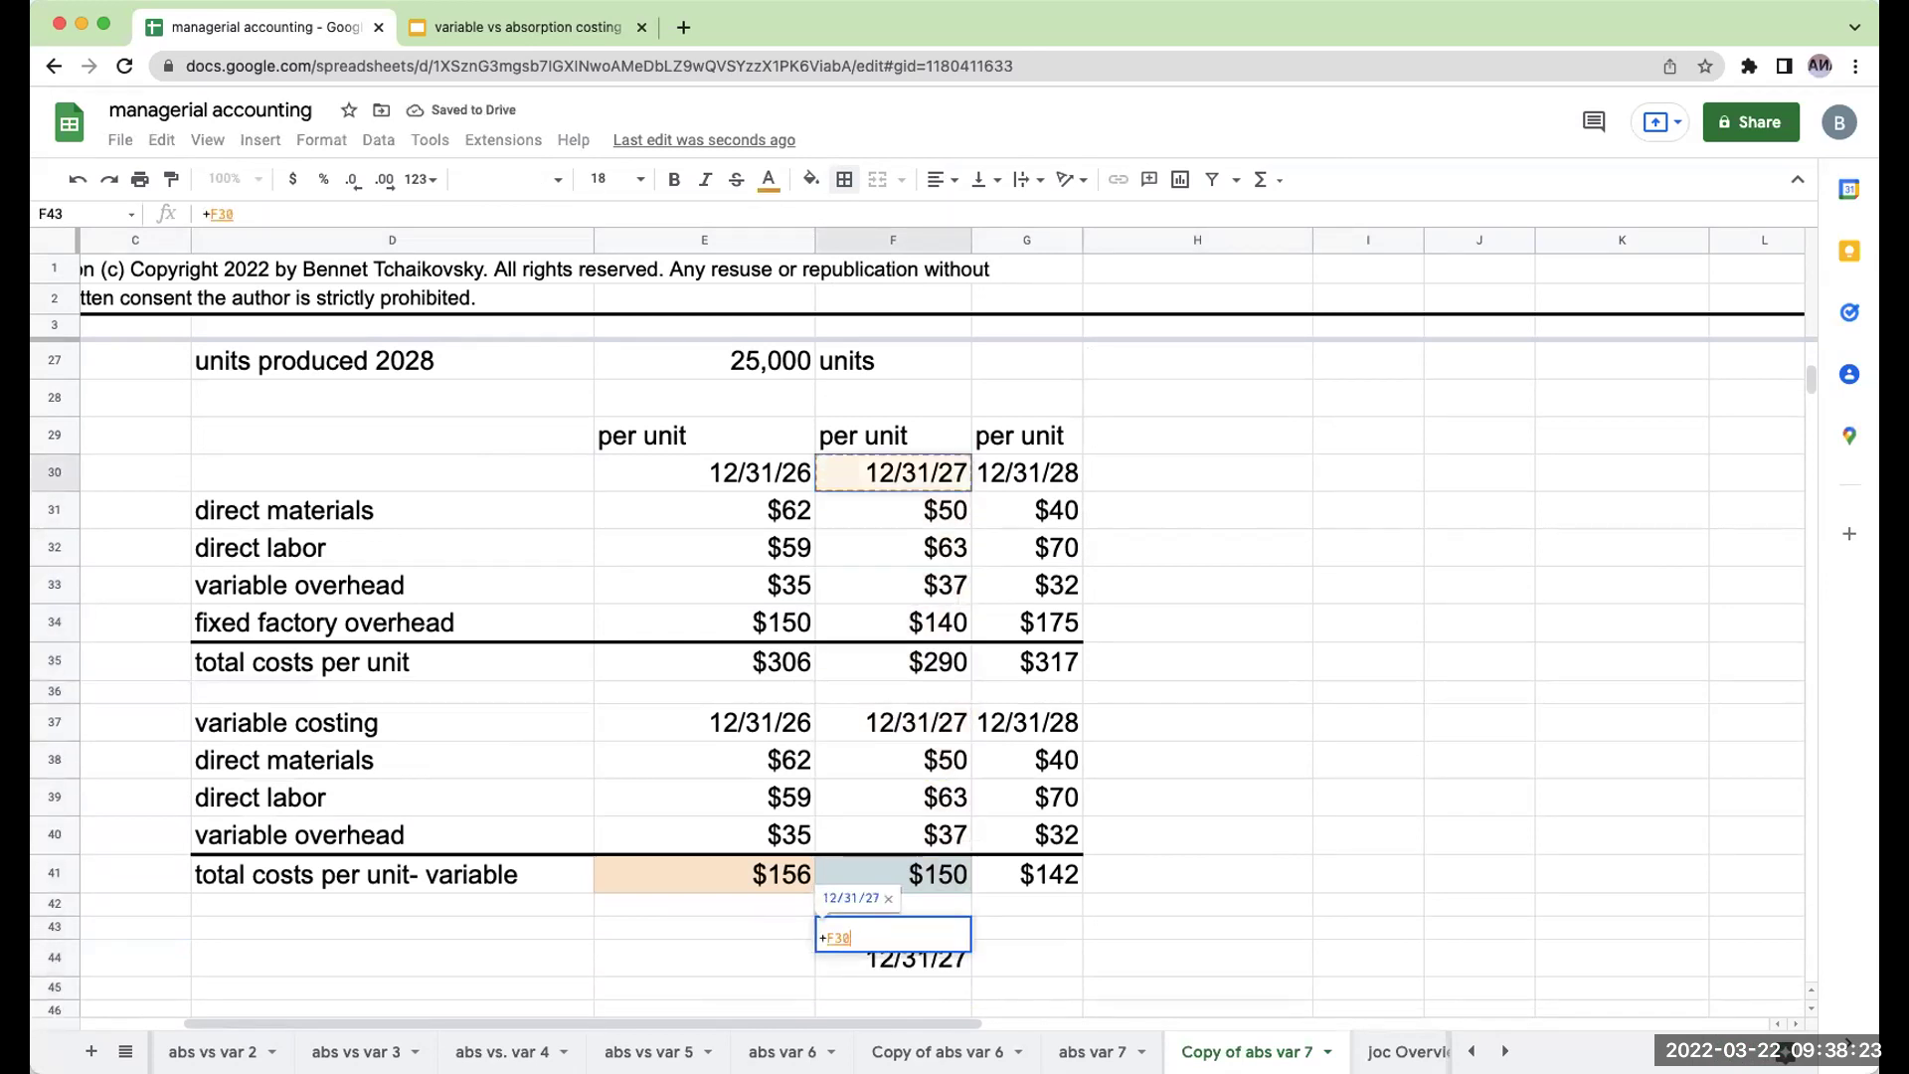
key(Return)
Label D45, in the row below the 12/31/27 heading, as "ffoh".
key(Down)
key(Left)
key(Left)
text(ffoh)
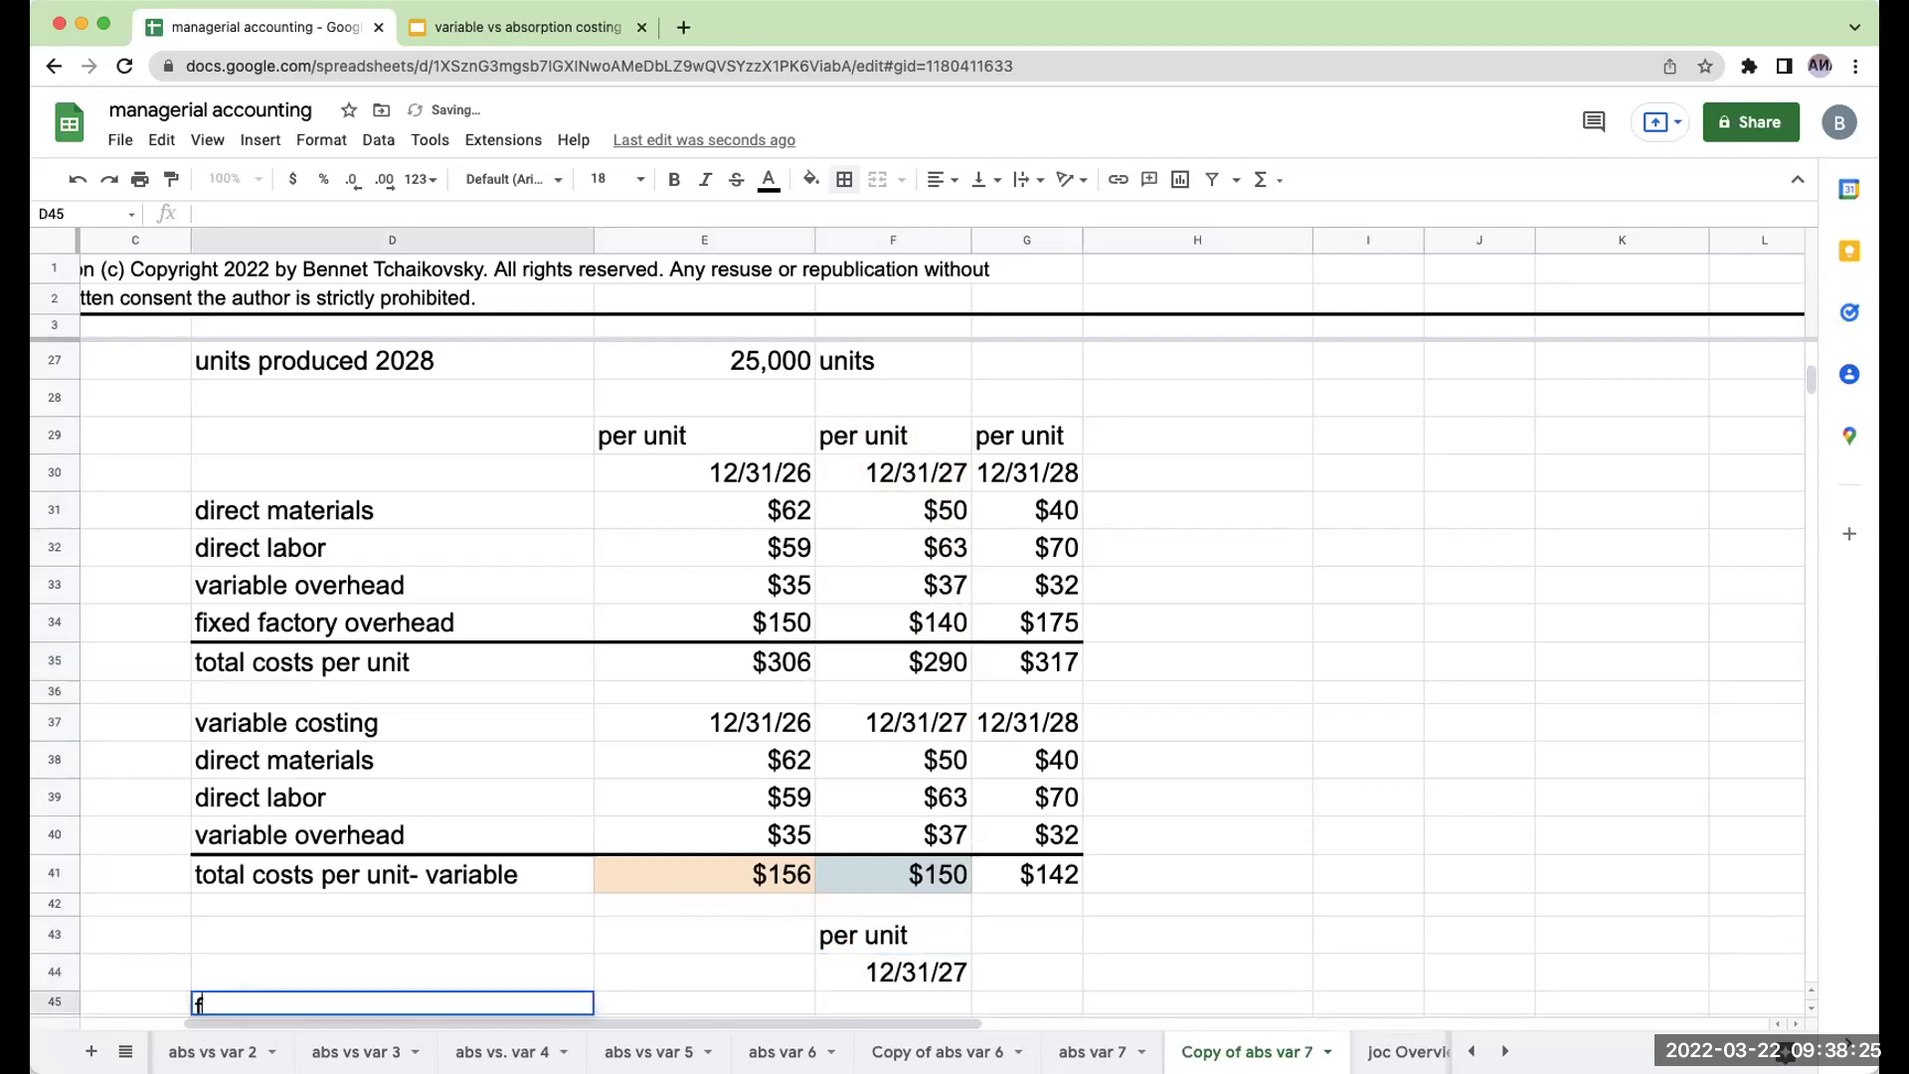
key(Return)
Link F45 to the 12/31/27 fixed factory overhead per unit in F34.
key(Up)
key(Right)
key(Right)
text(+)
key(Up)
key(Up)
key(Up)
key(Up)
key(Up)
key(Up)
key(Up)
key(Up)
key(Up)
key(Up)
key(Up)
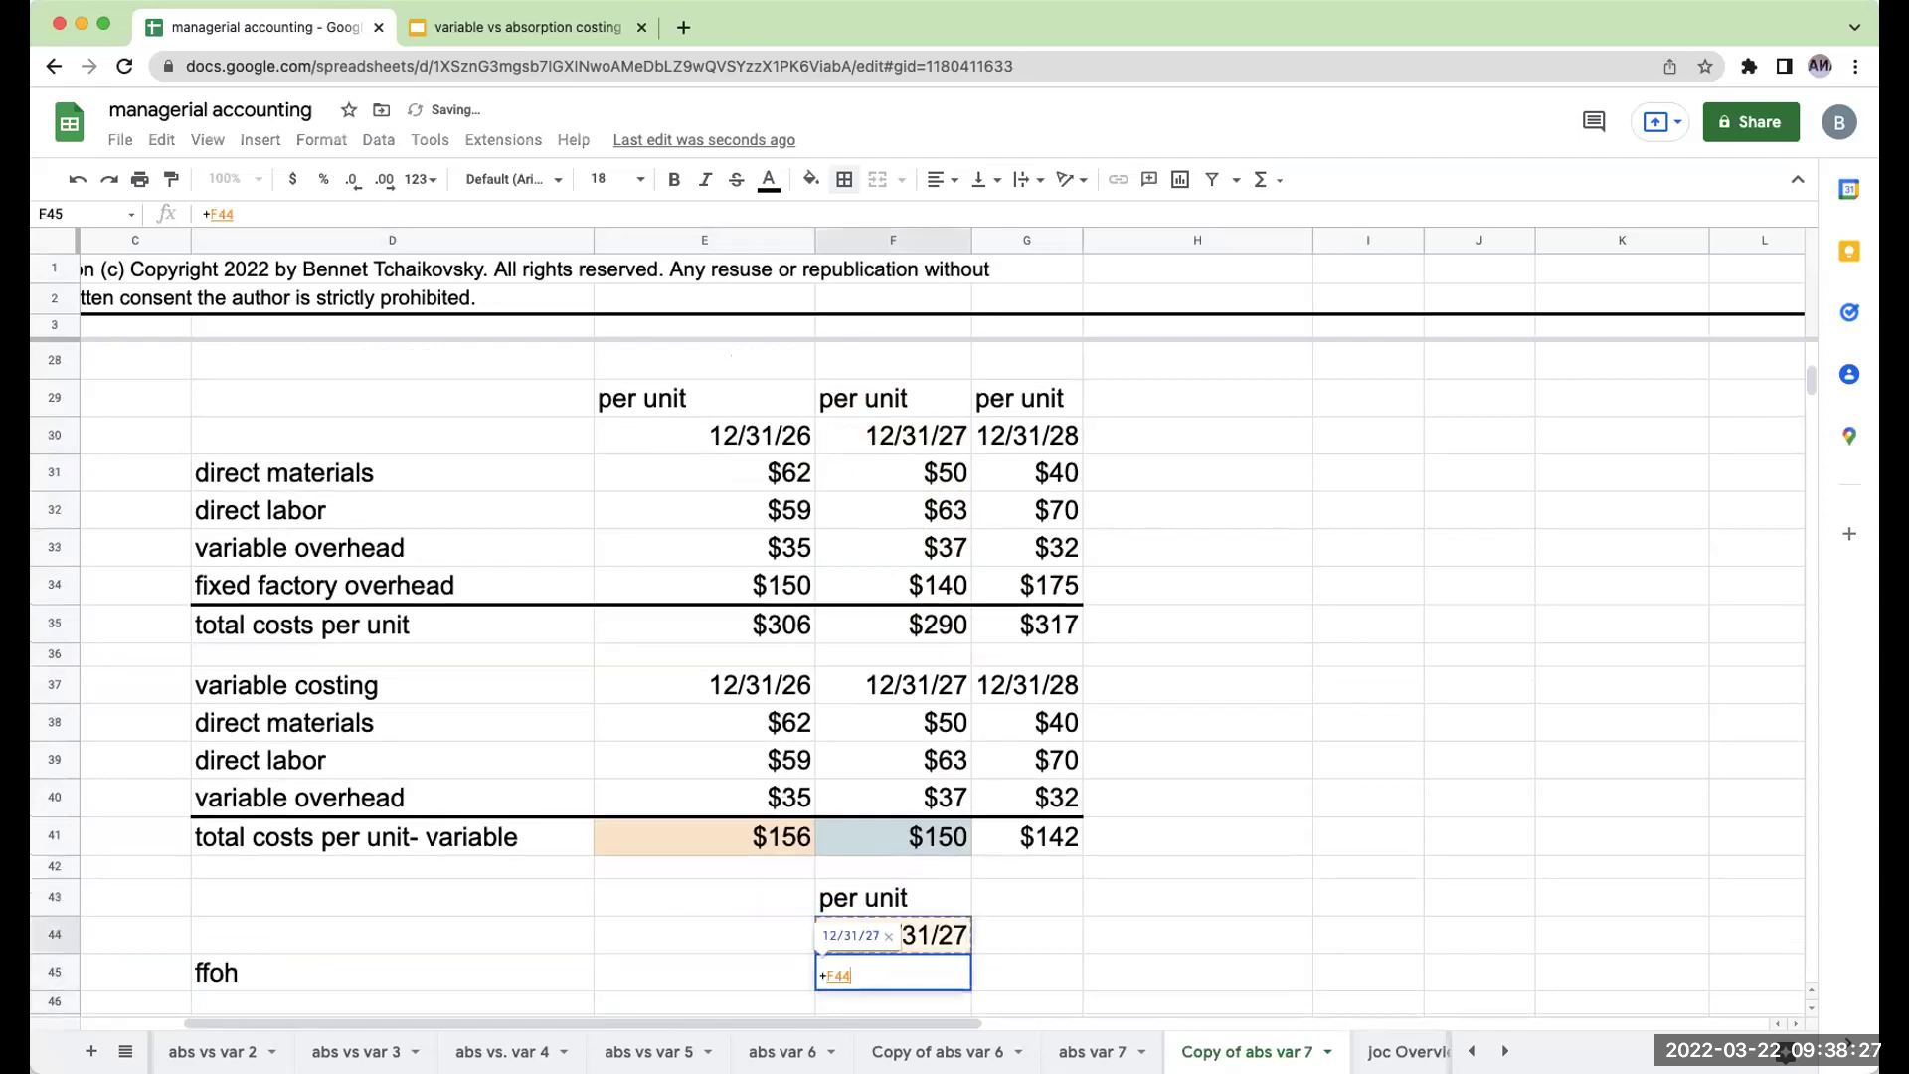
key(Return)
Label D46, below the ffoh line, as "* units produced".
key(Left)
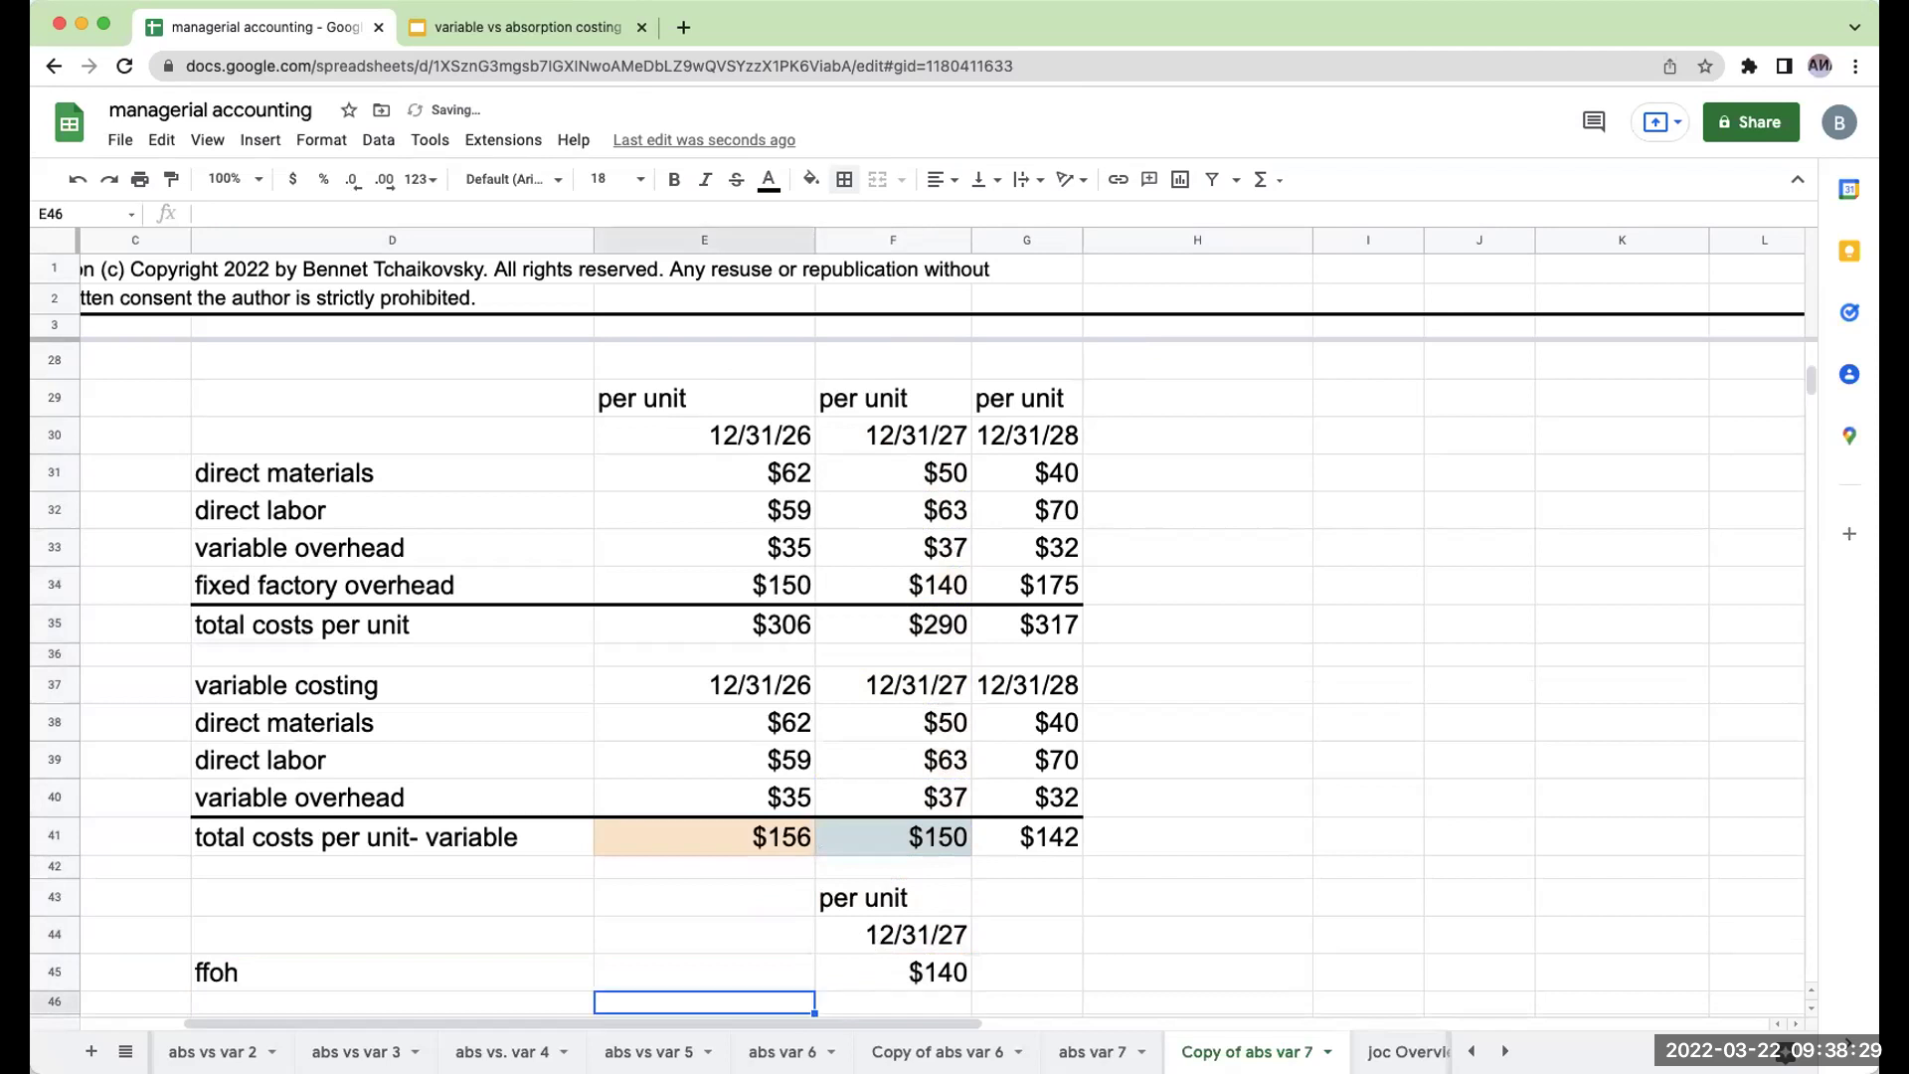
key(Left)
text(*)
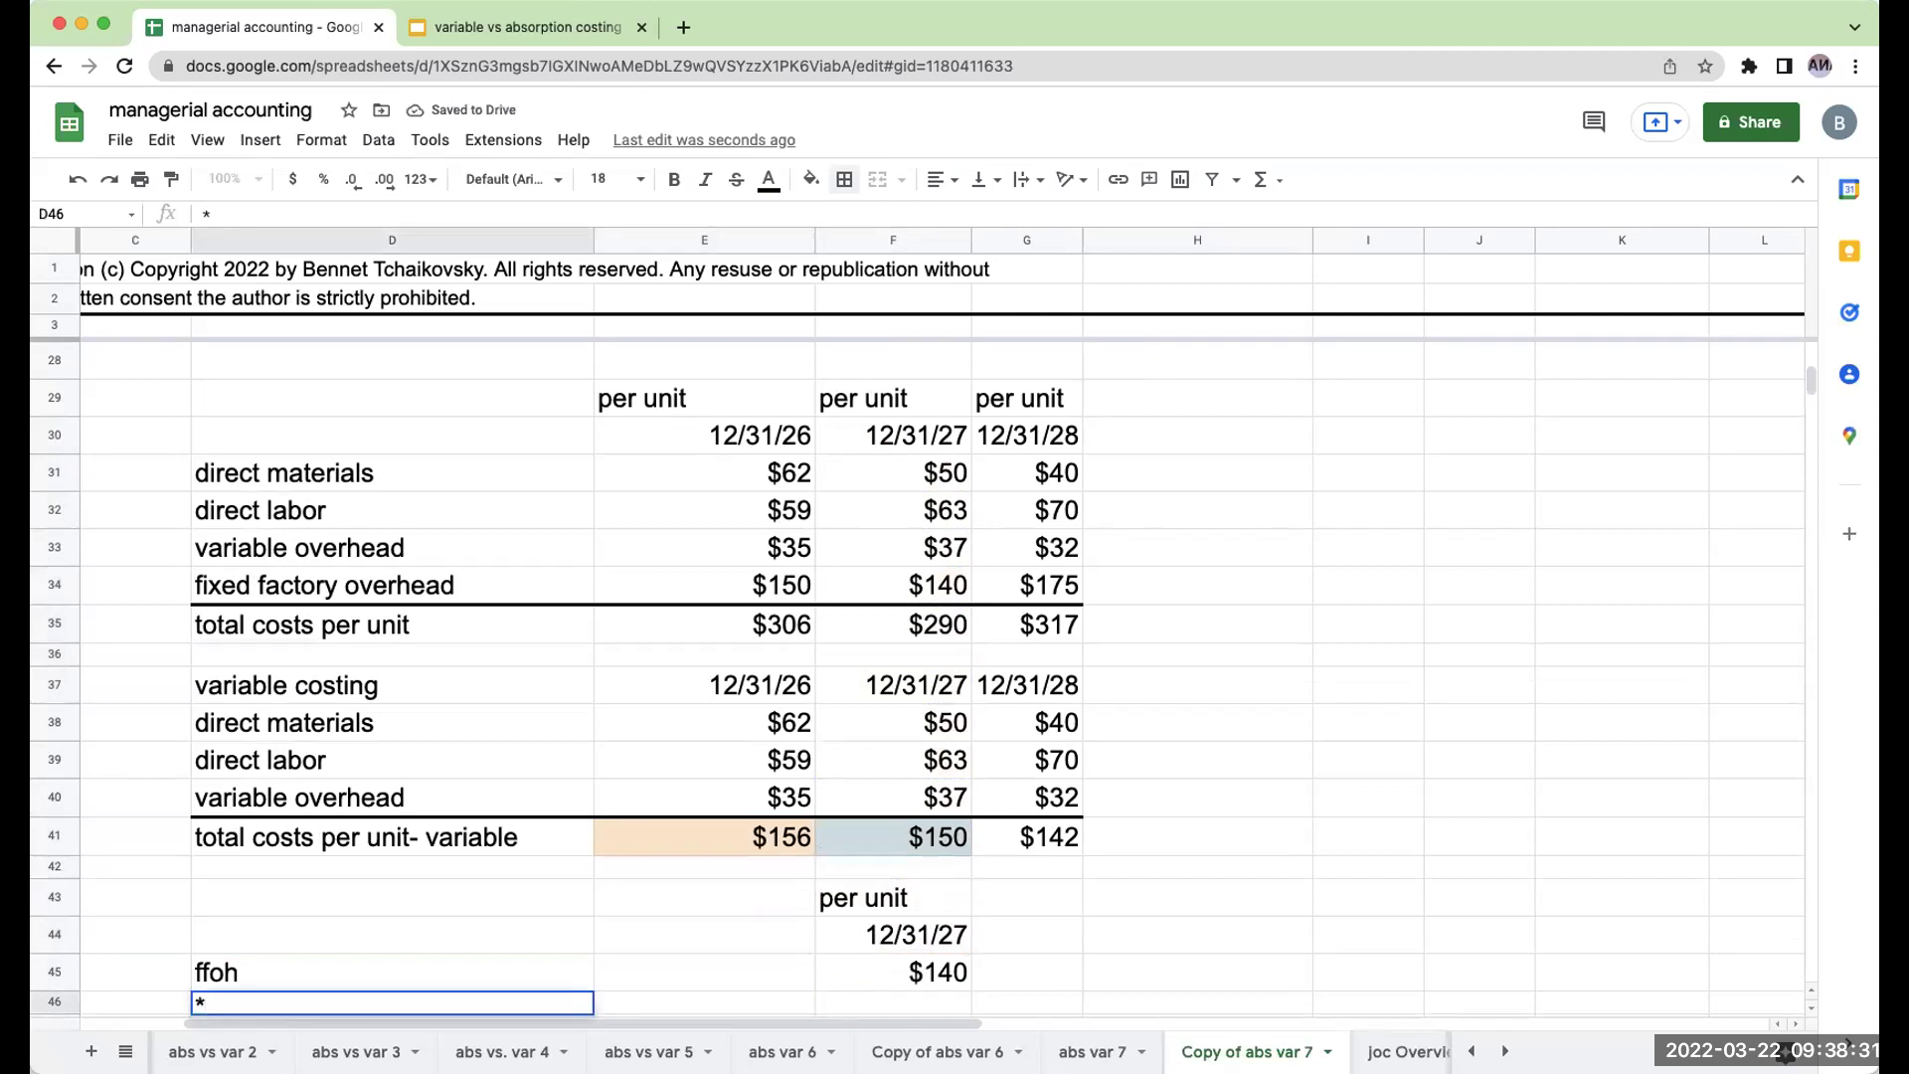
text( units produced)
key(Return)
Link F46 to the 2027 units produced in E26.
key(Up)
key(Right)
key(Right)
text(+)
scroll(955, 481, up, 4)
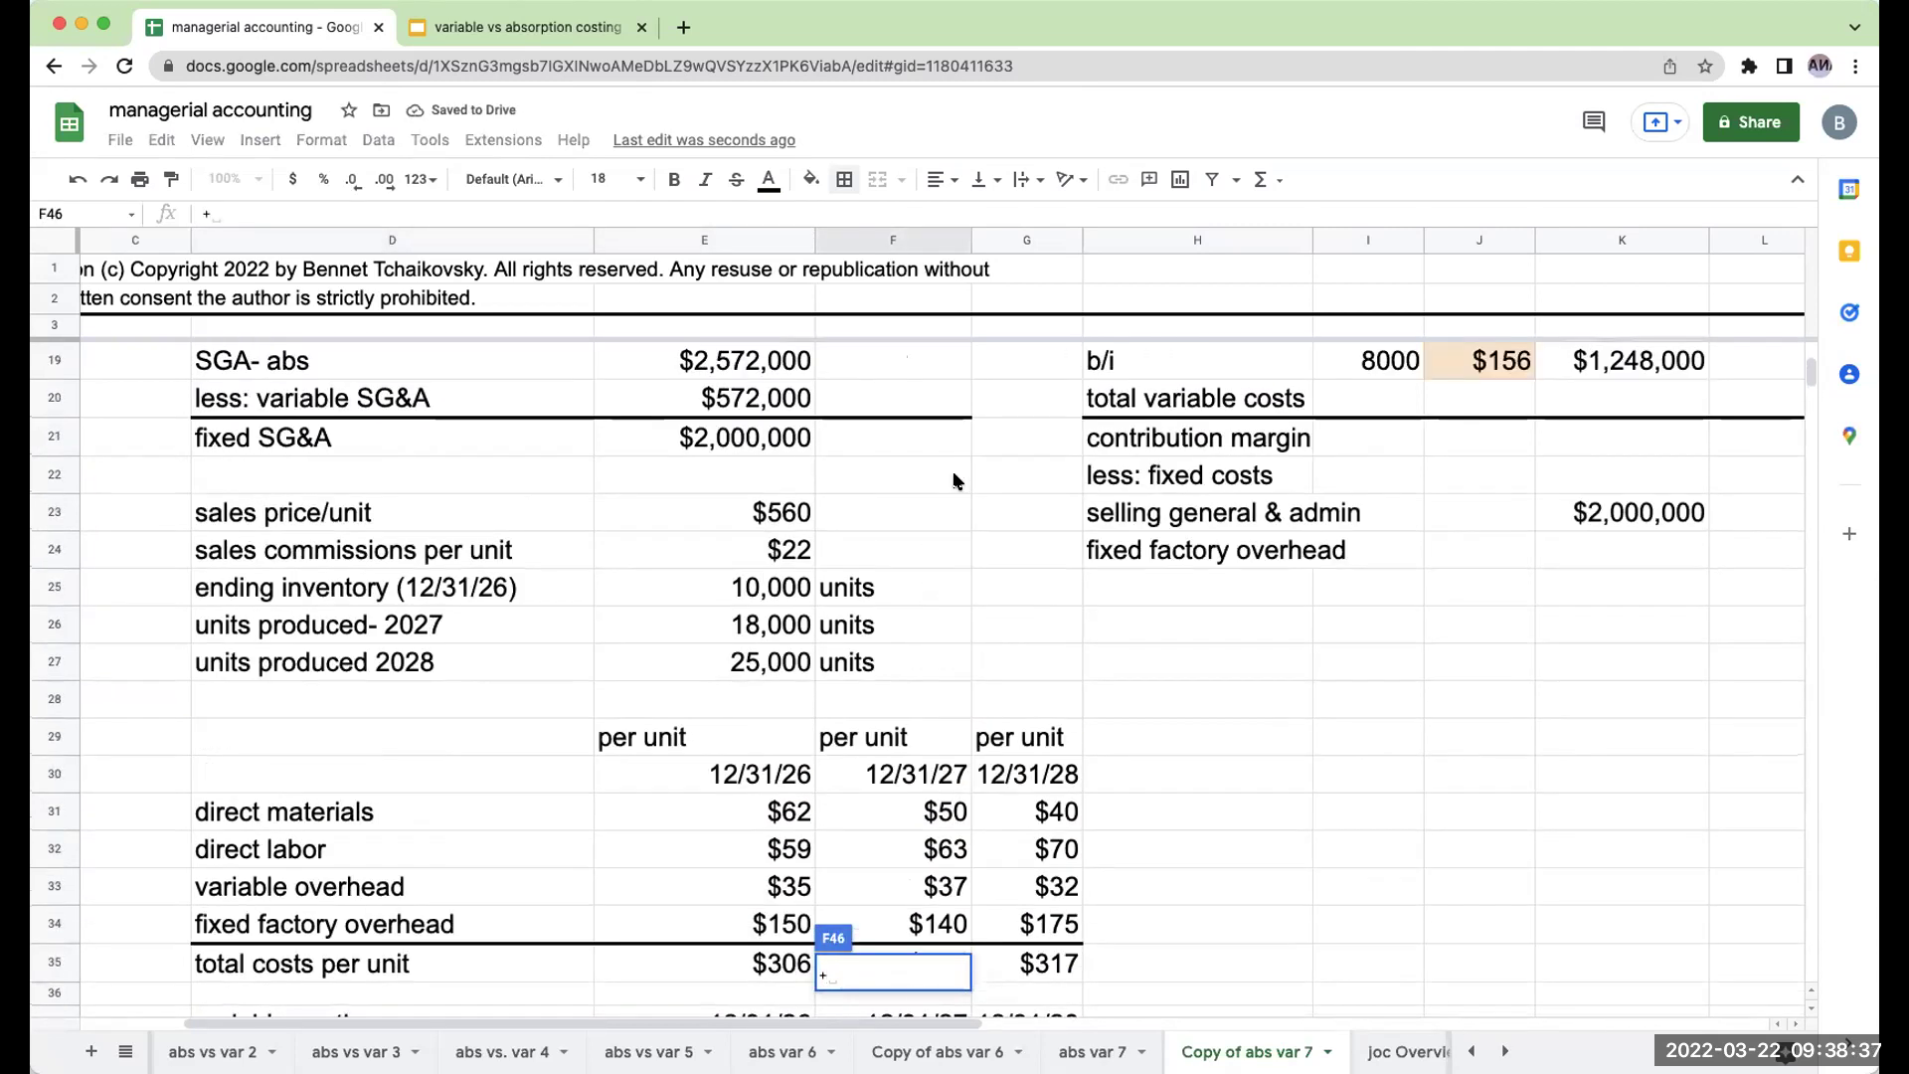
click(801, 621)
key(Return)
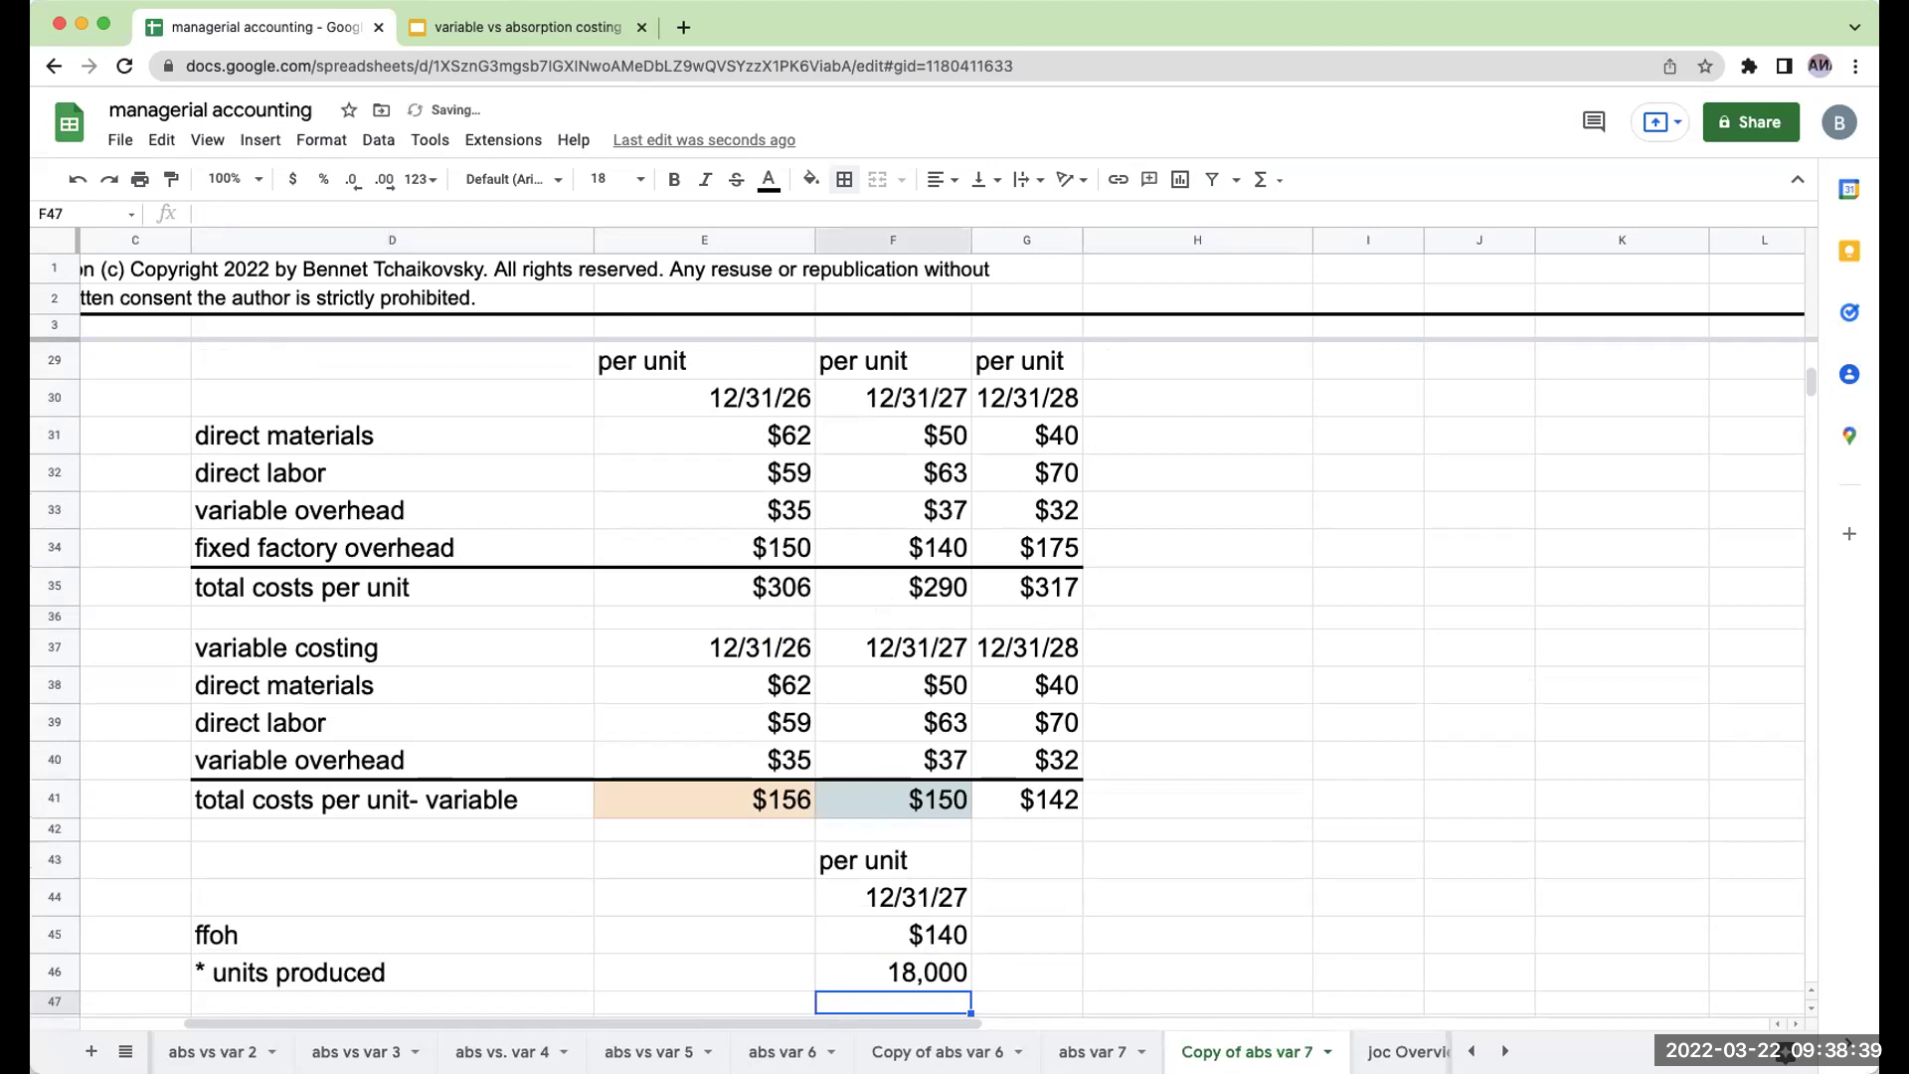
Calculate the total fixed factory overhead in F47 by multiplying F45 by F46.
text(+)
key(Up)
key(Up)
text(*)
key(Up)
key(Return)
Label D47, below the units produced line, as "total ffoh- 12/31/27".
key(Up)
key(Left)
key(Left)
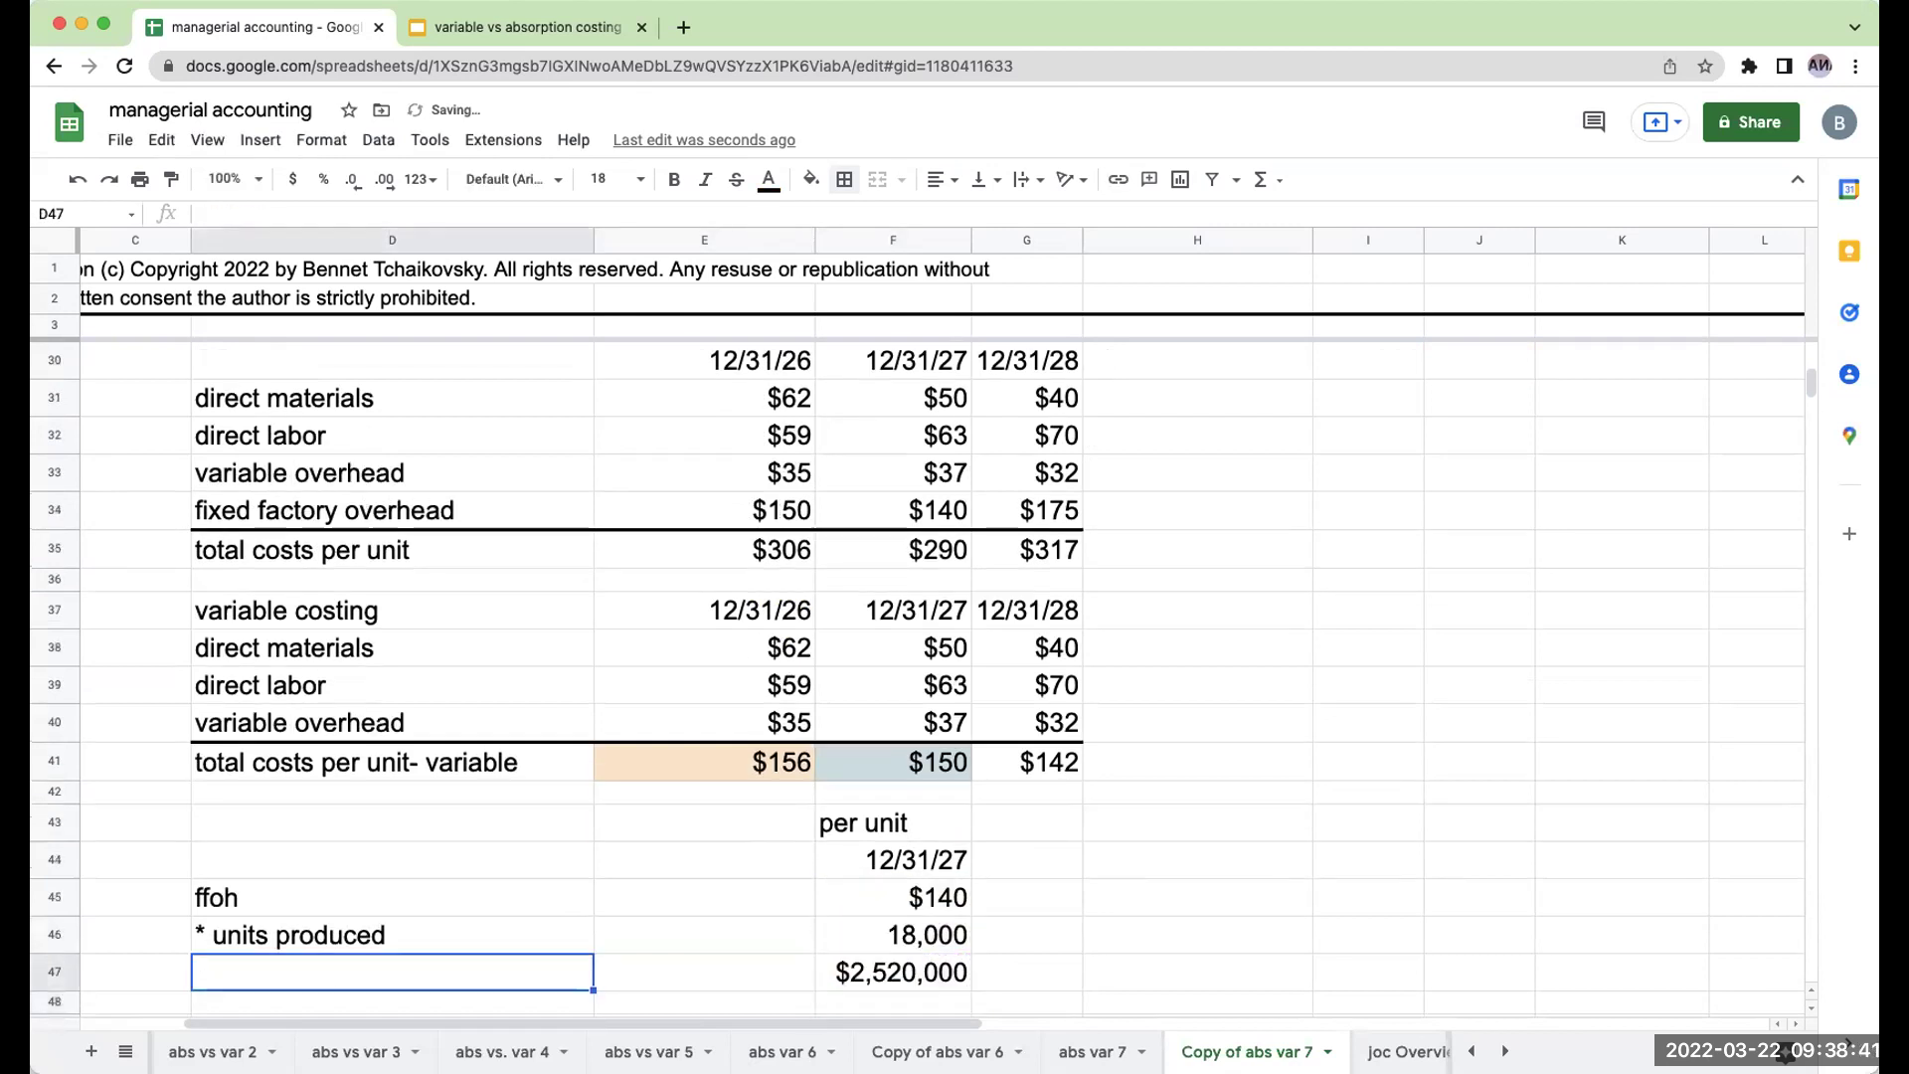
text(tiotal)
key(BackSpace)
key(BackSpace)
key(BackSpace)
key(BackSpace)
key(BackSpace)
text(otla)
text(al ffoh)
text(- )
text(12/31/)
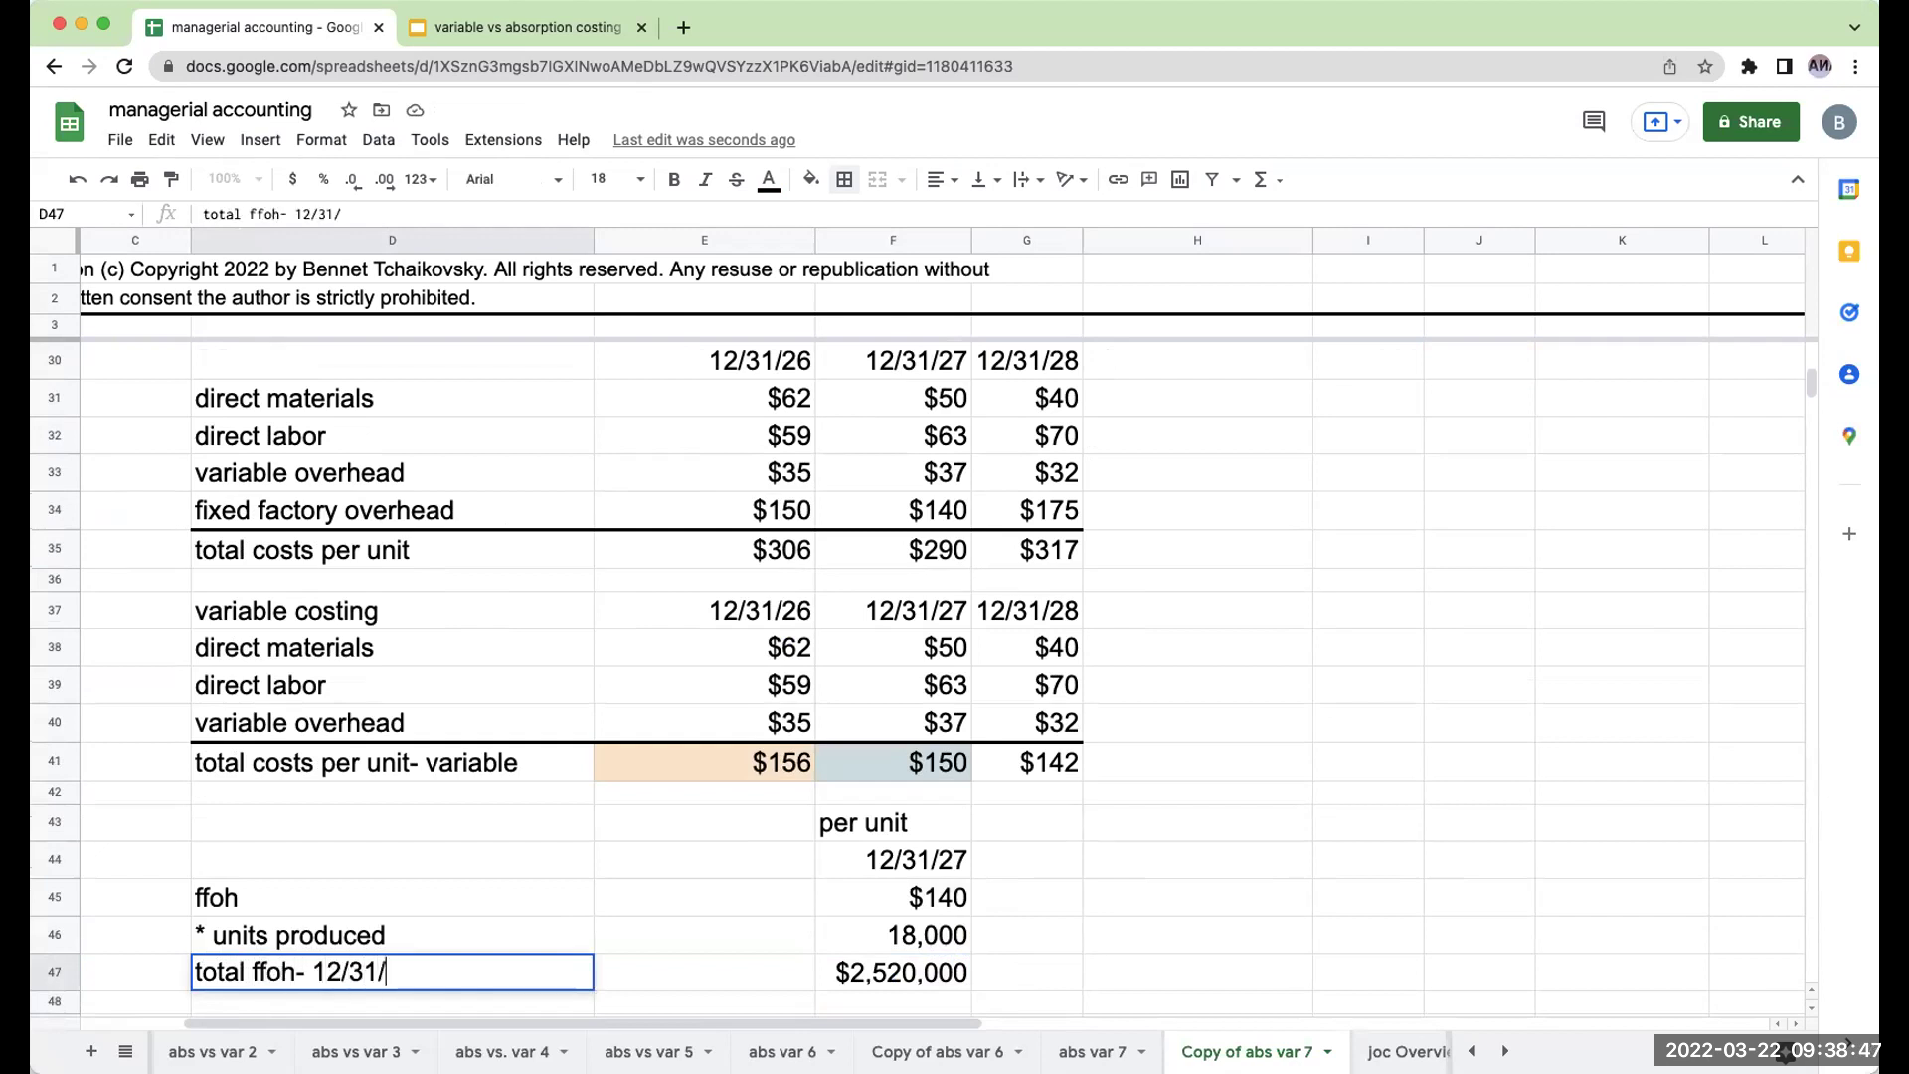
key(Return)
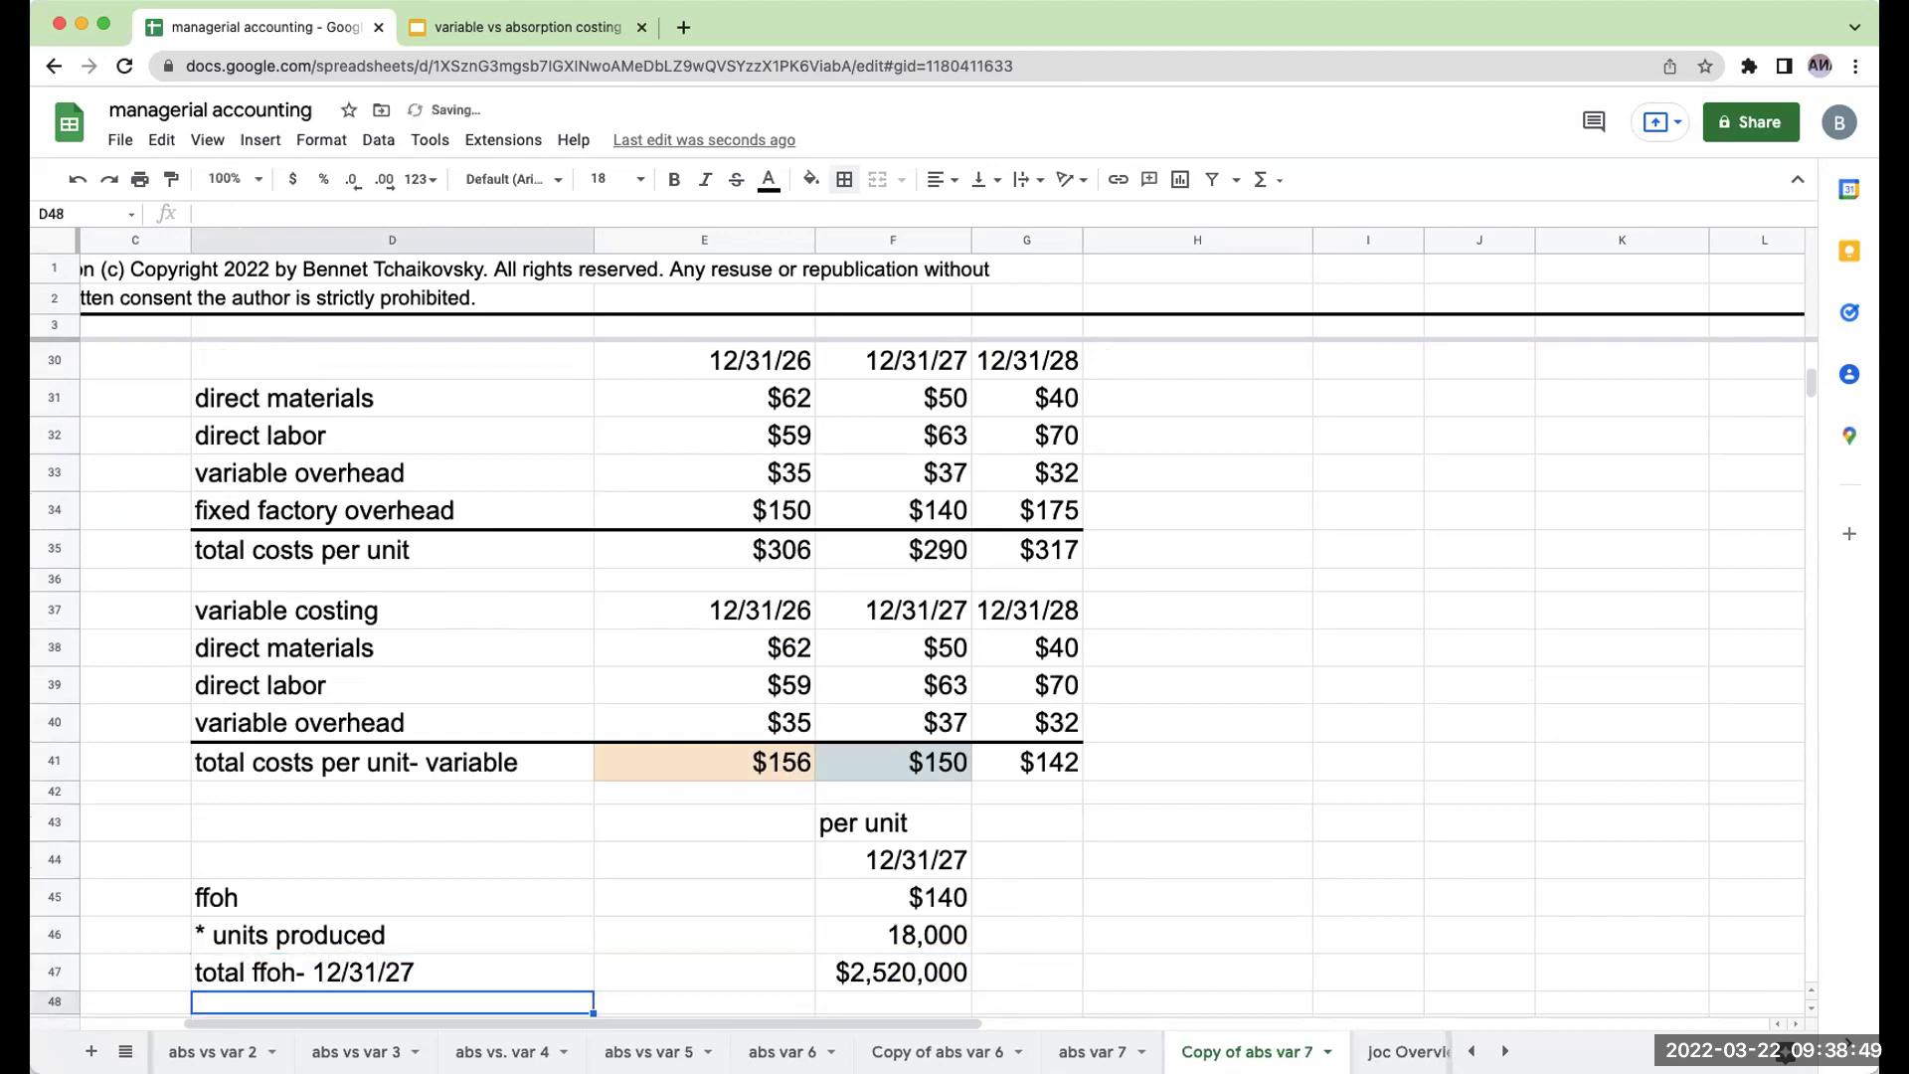
Fill the total fixed factory overhead cell F47 with bright green.
key(Up)
key(Right)
key(Right)
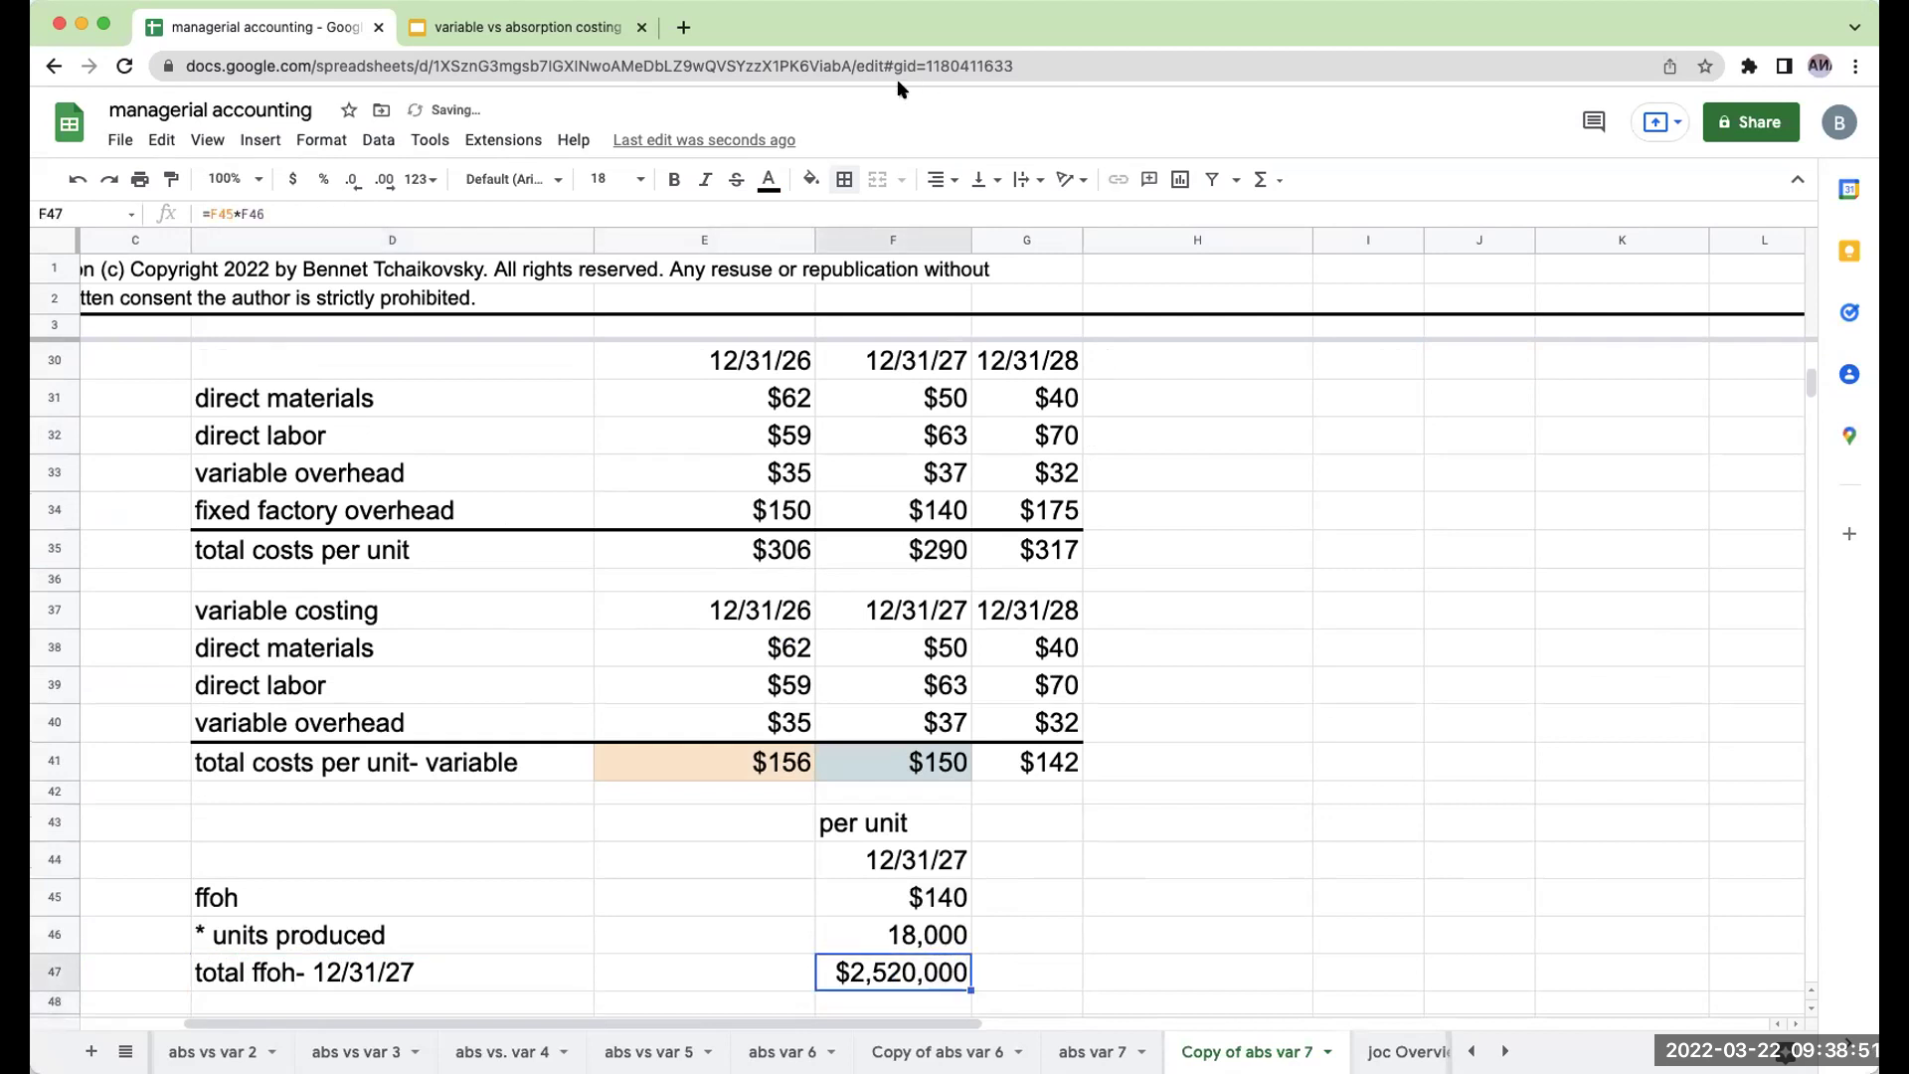
click(811, 179)
click(924, 392)
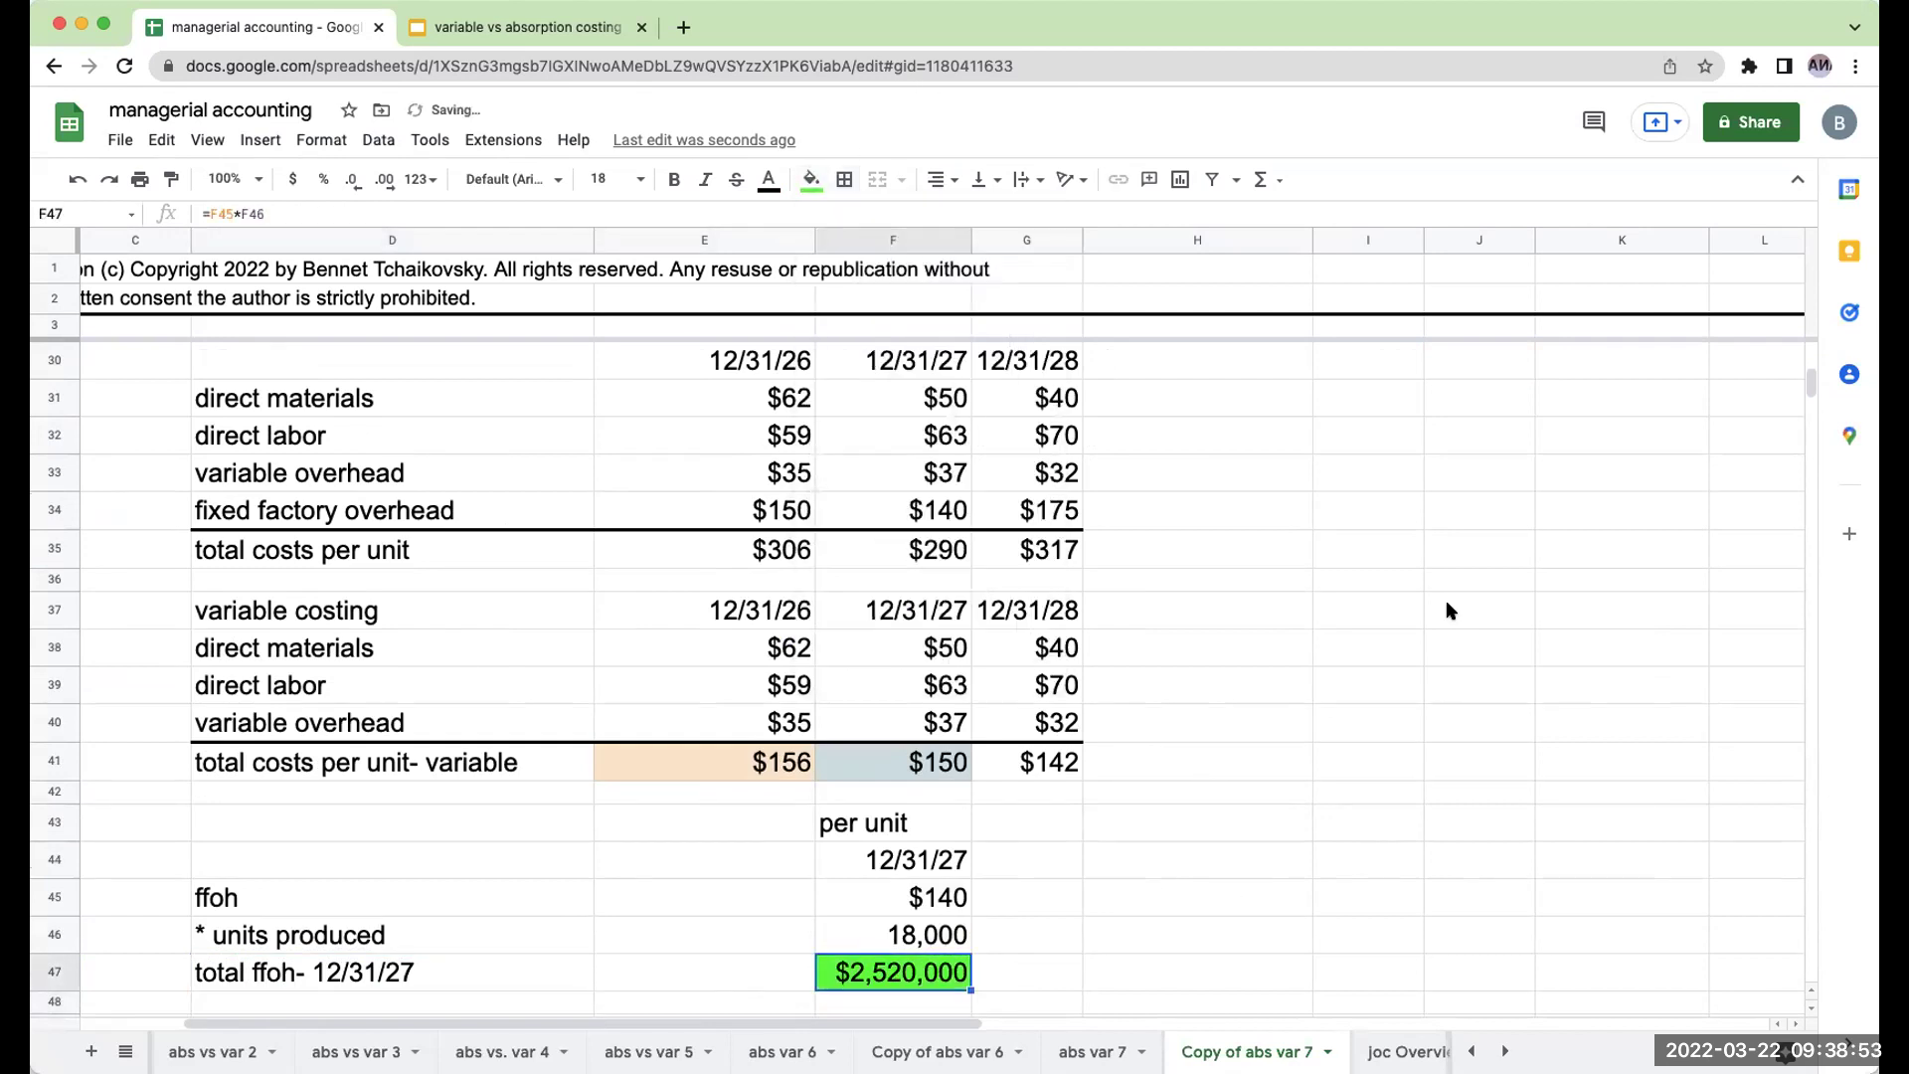
Link the fixed factory overhead amount in K24 to the total ffoh in F47.
scroll(1446, 600, up, 4)
click(1637, 542)
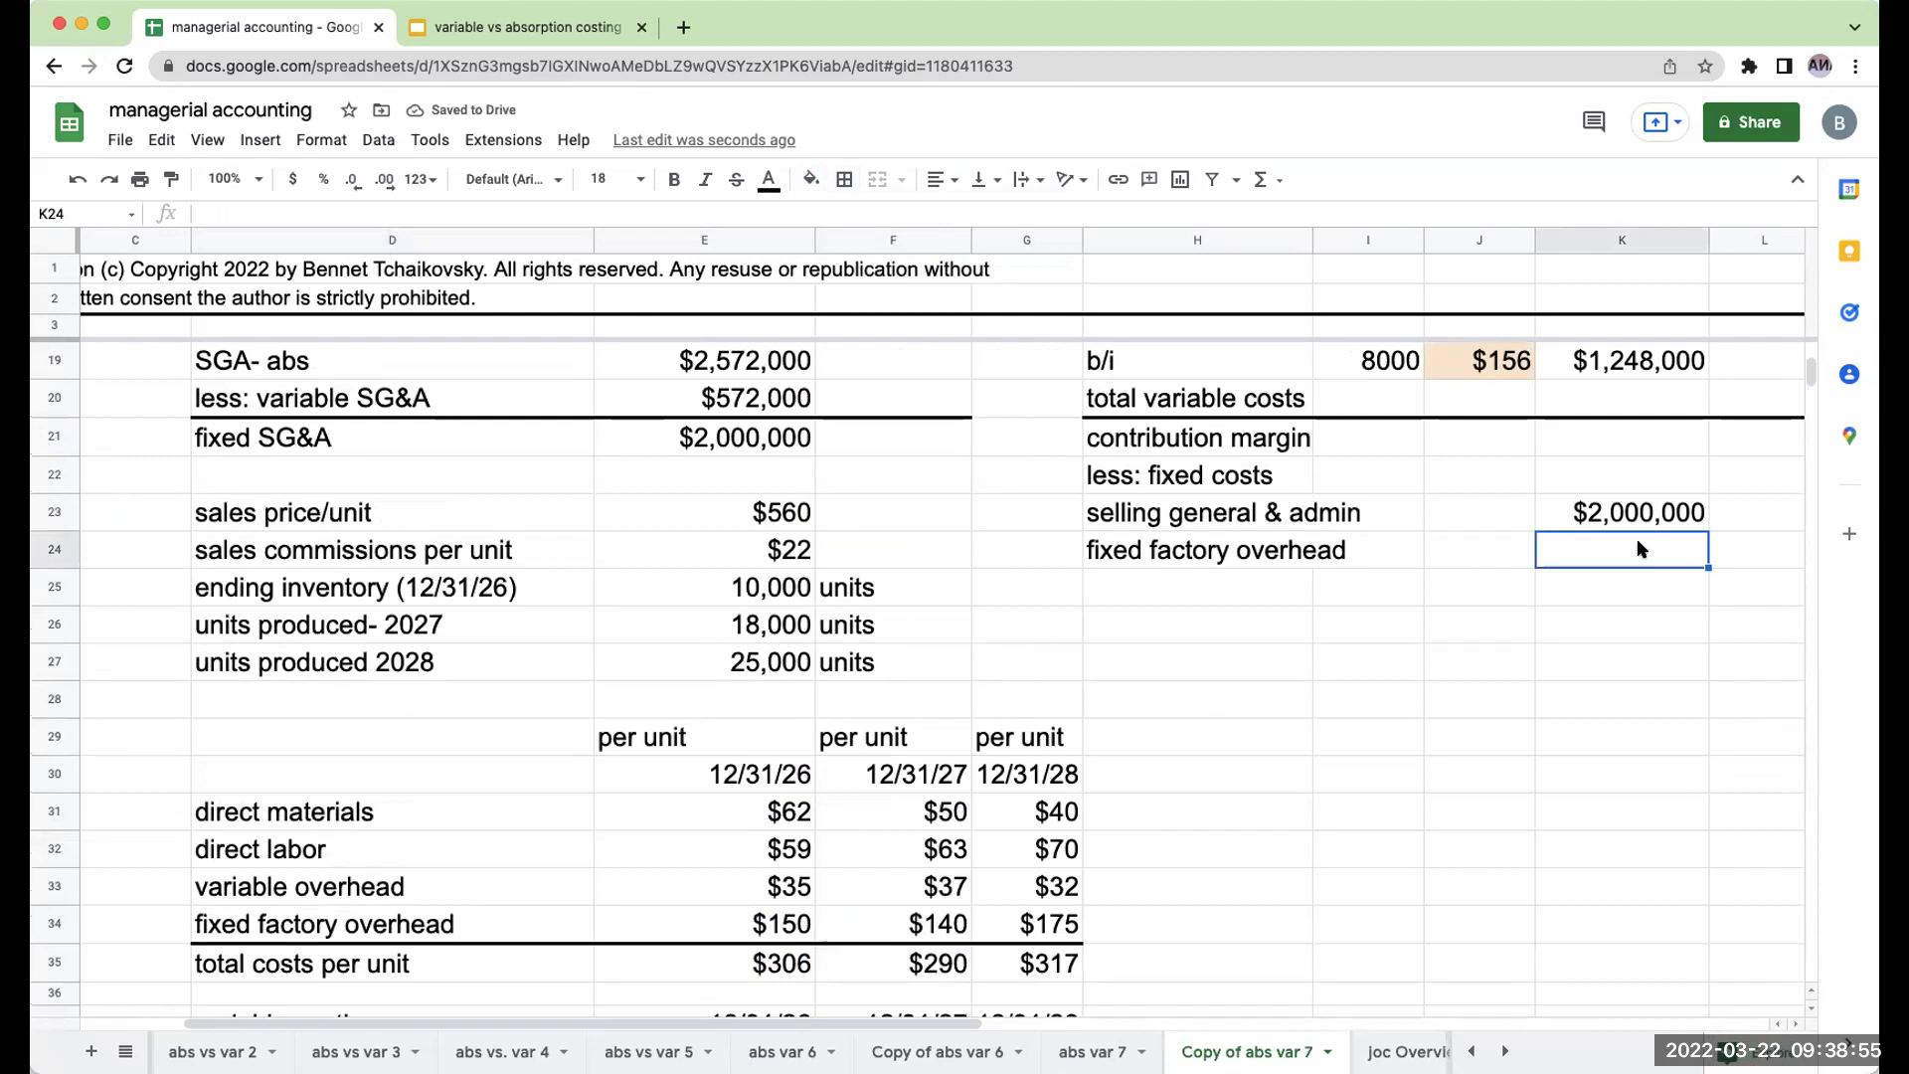
text(-+)
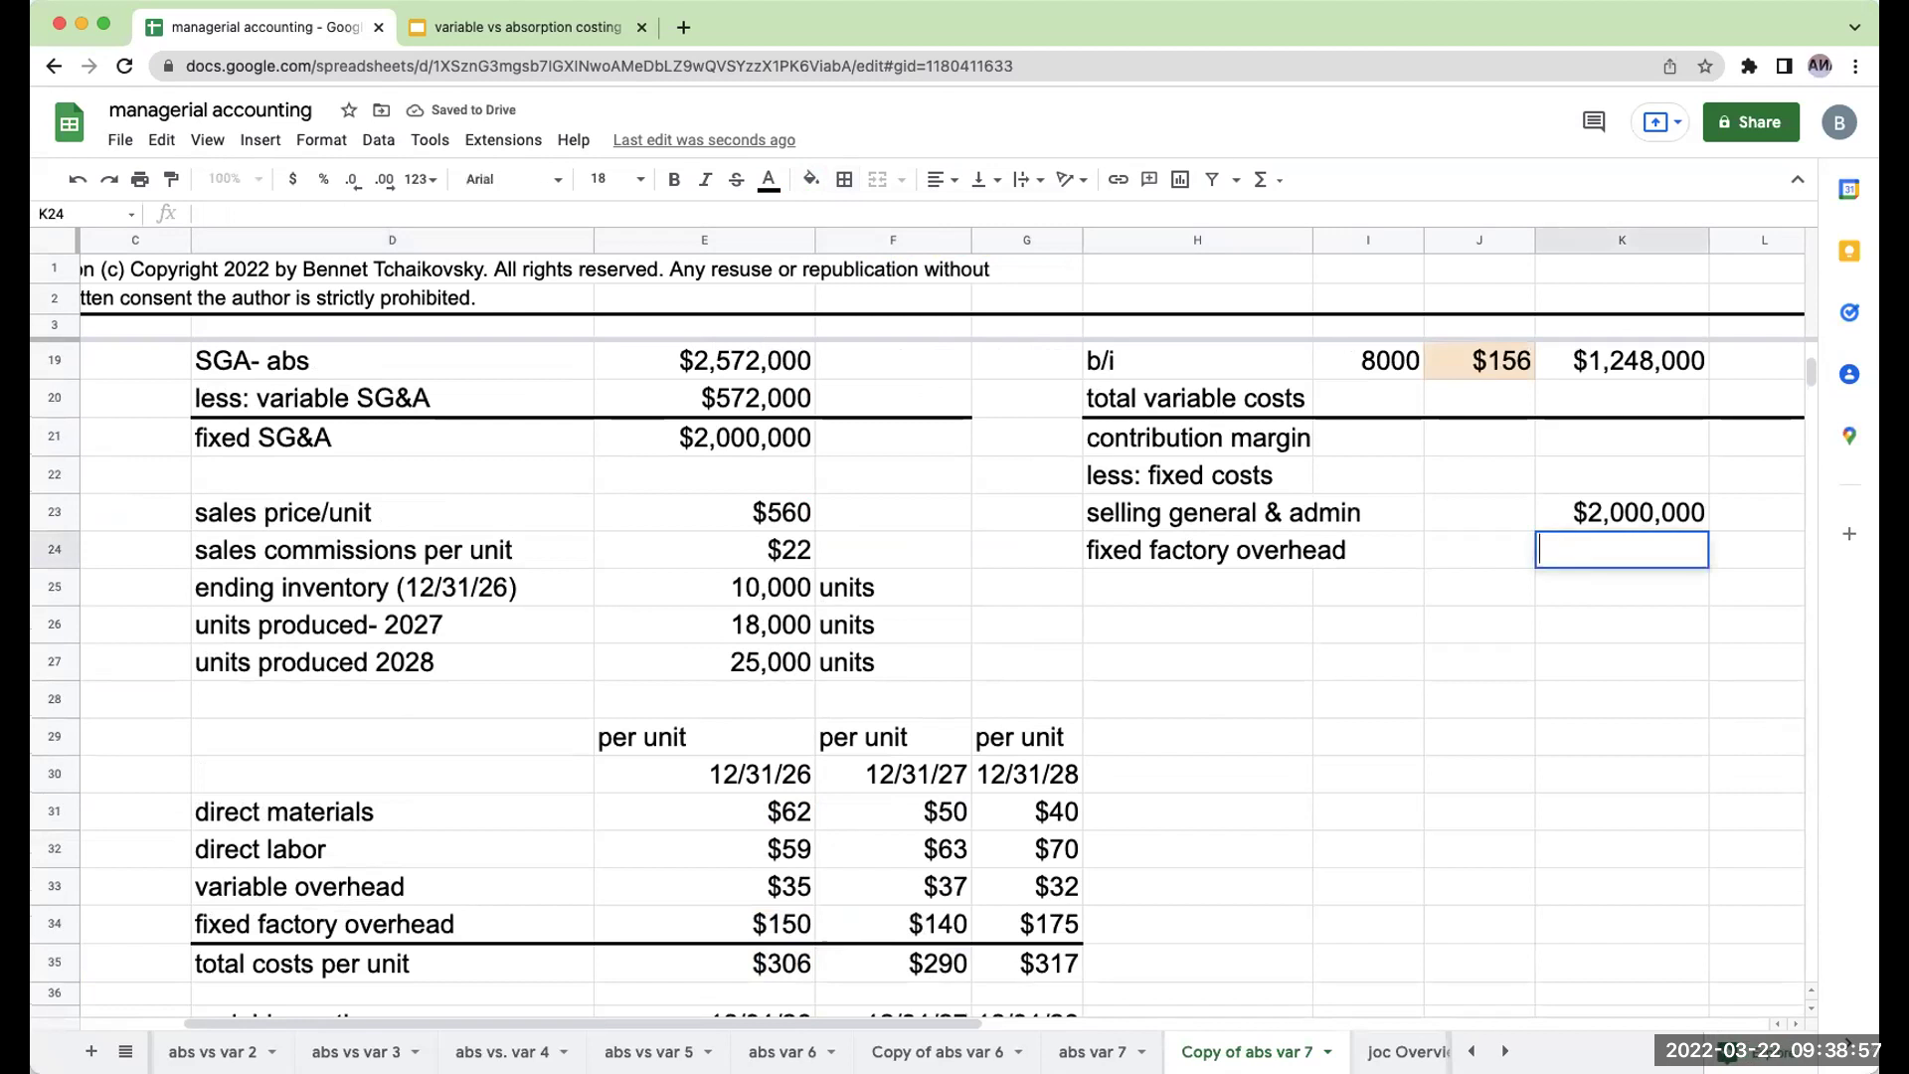
key(BackSpace)
text(+)
scroll(932, 910, down, 3)
scroll(933, 910, down, 2)
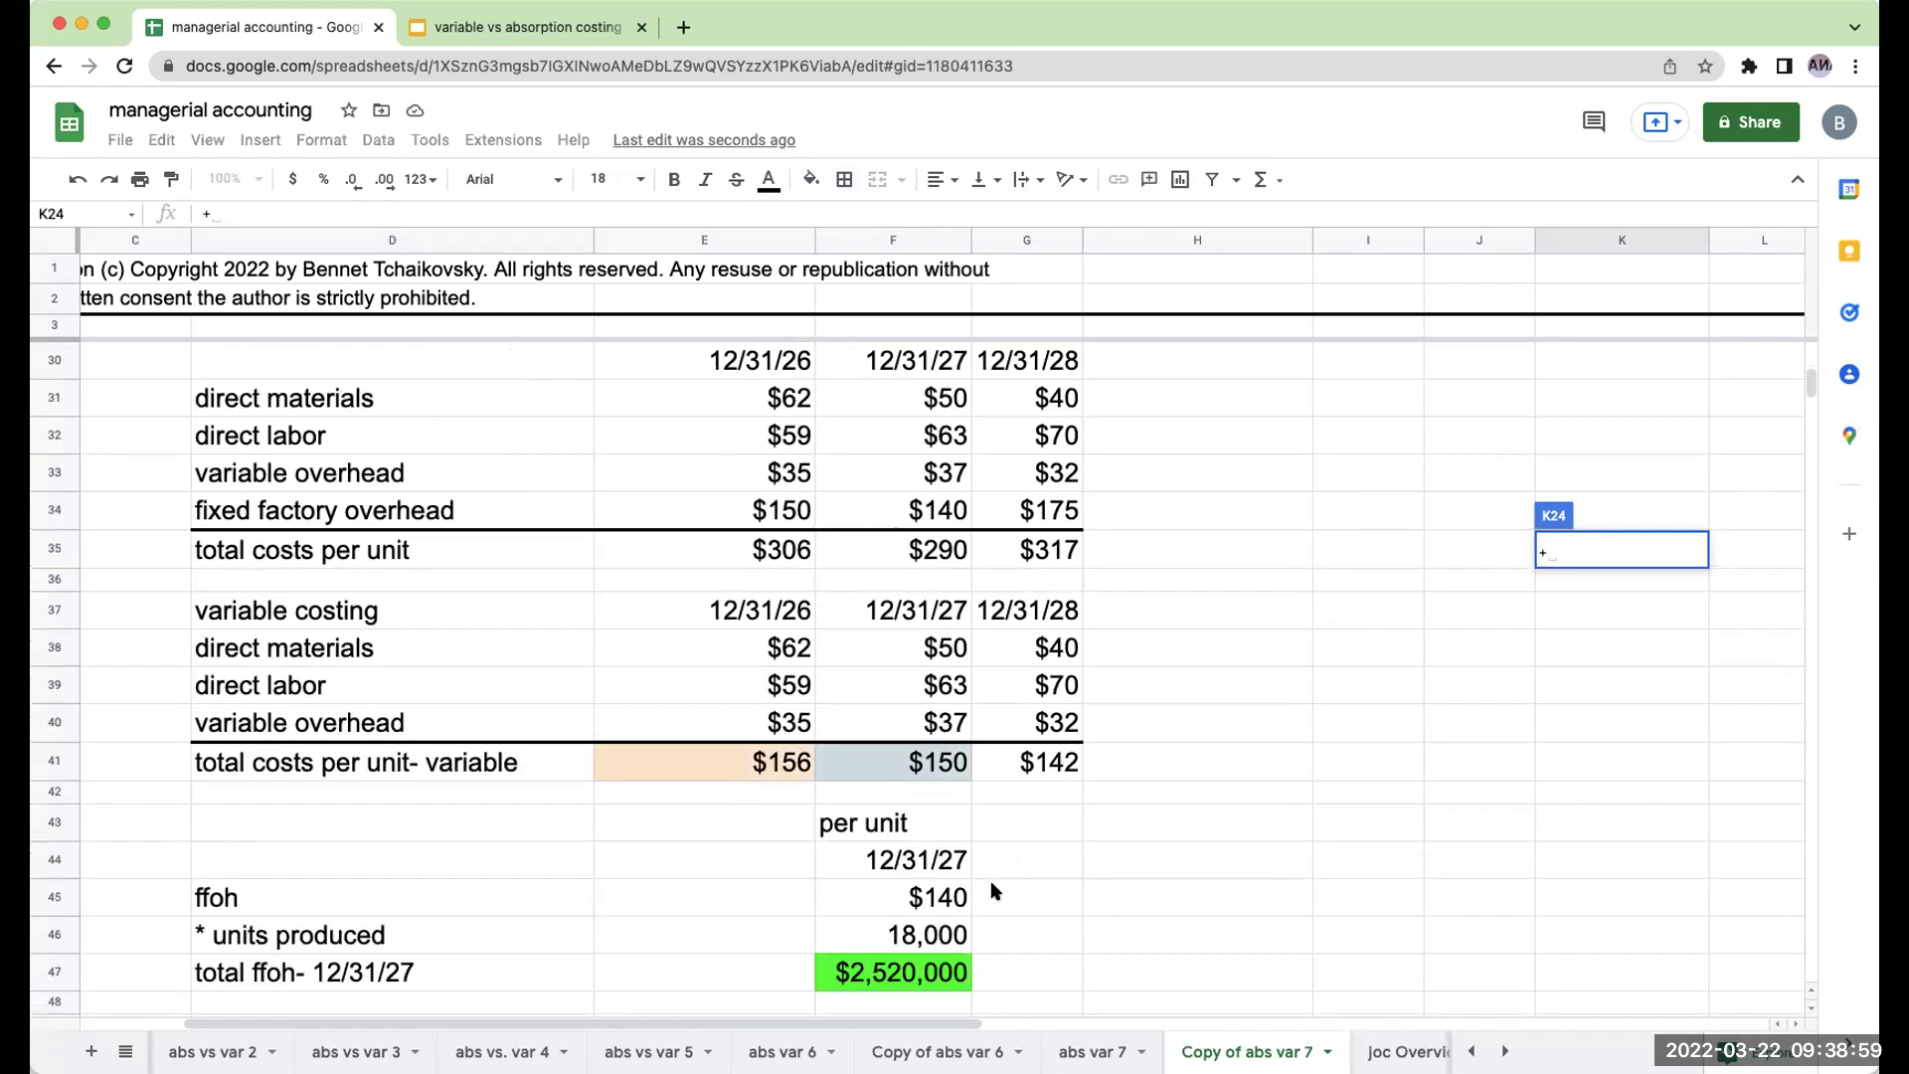
click(947, 949)
click(937, 985)
key(Return)
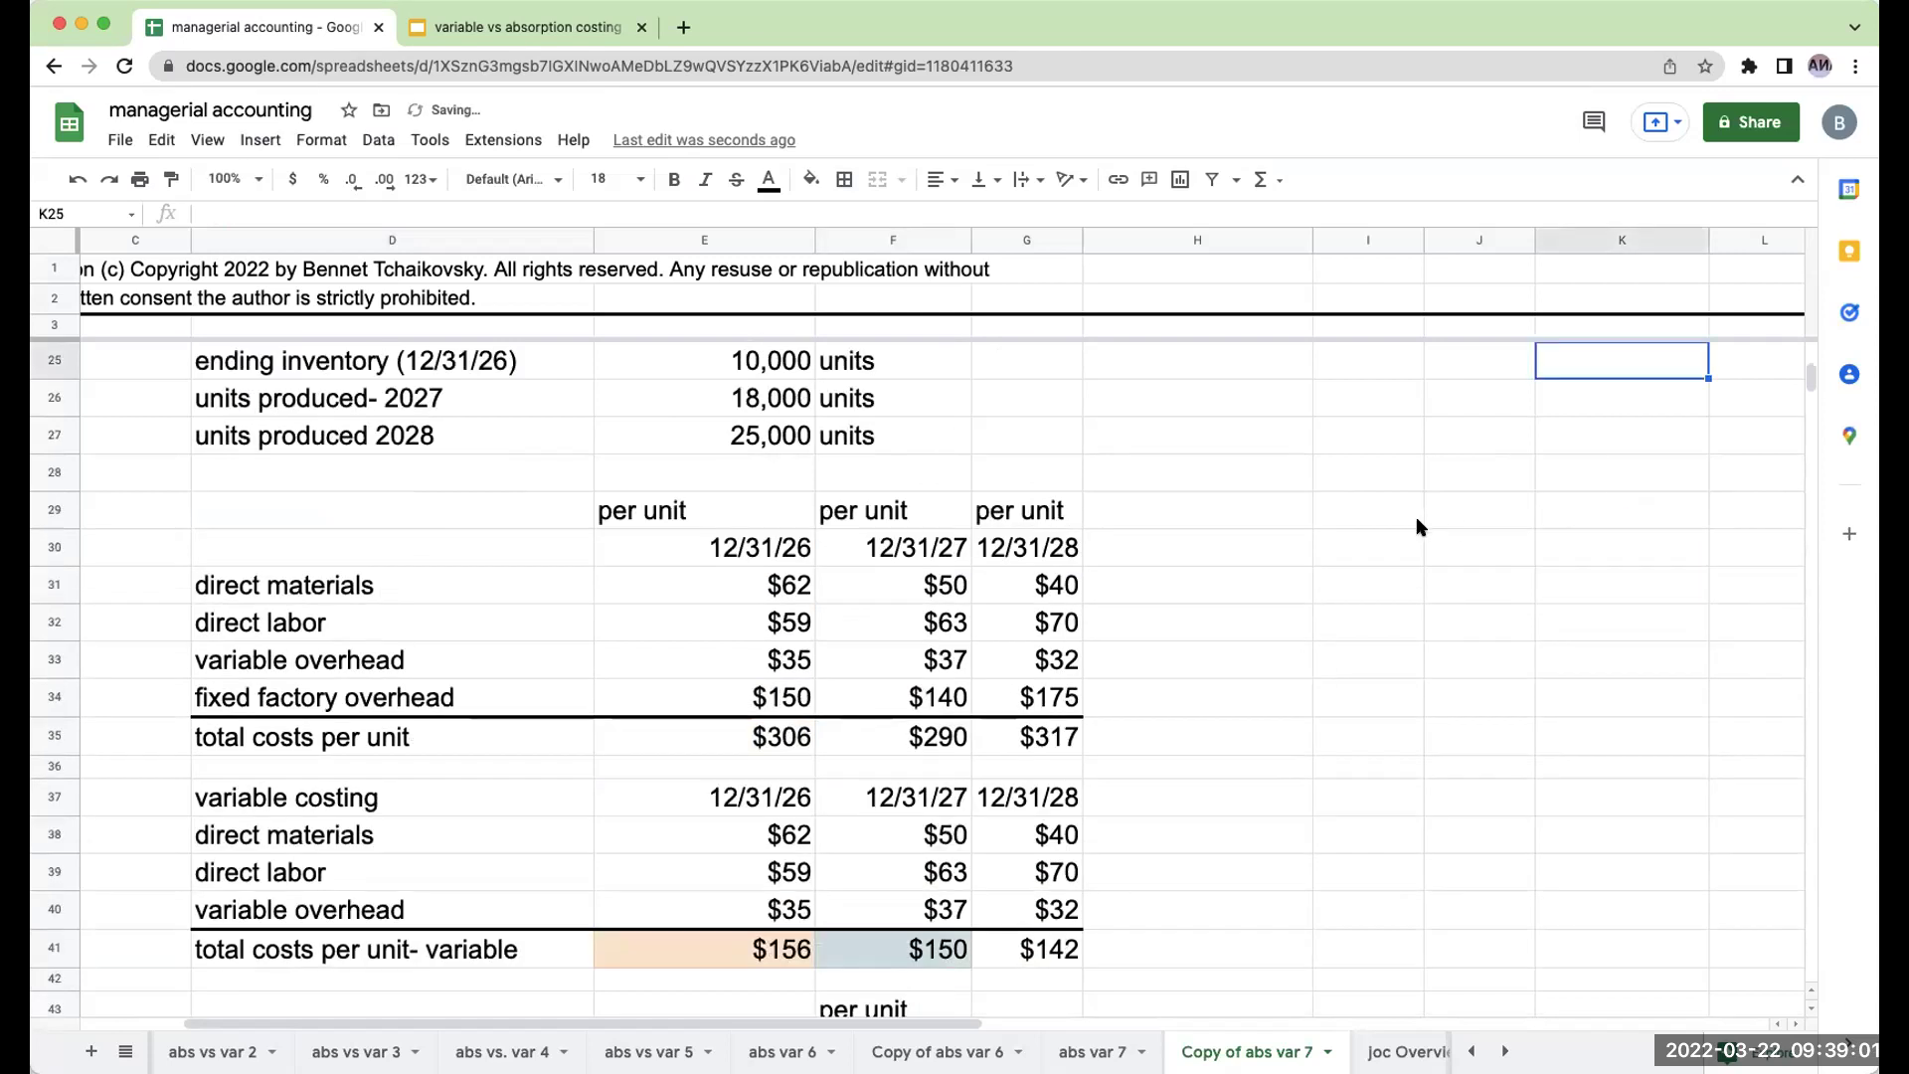
Fill the fixed factory overhead amount in K24 with the same bright green as F47.
key(Up)
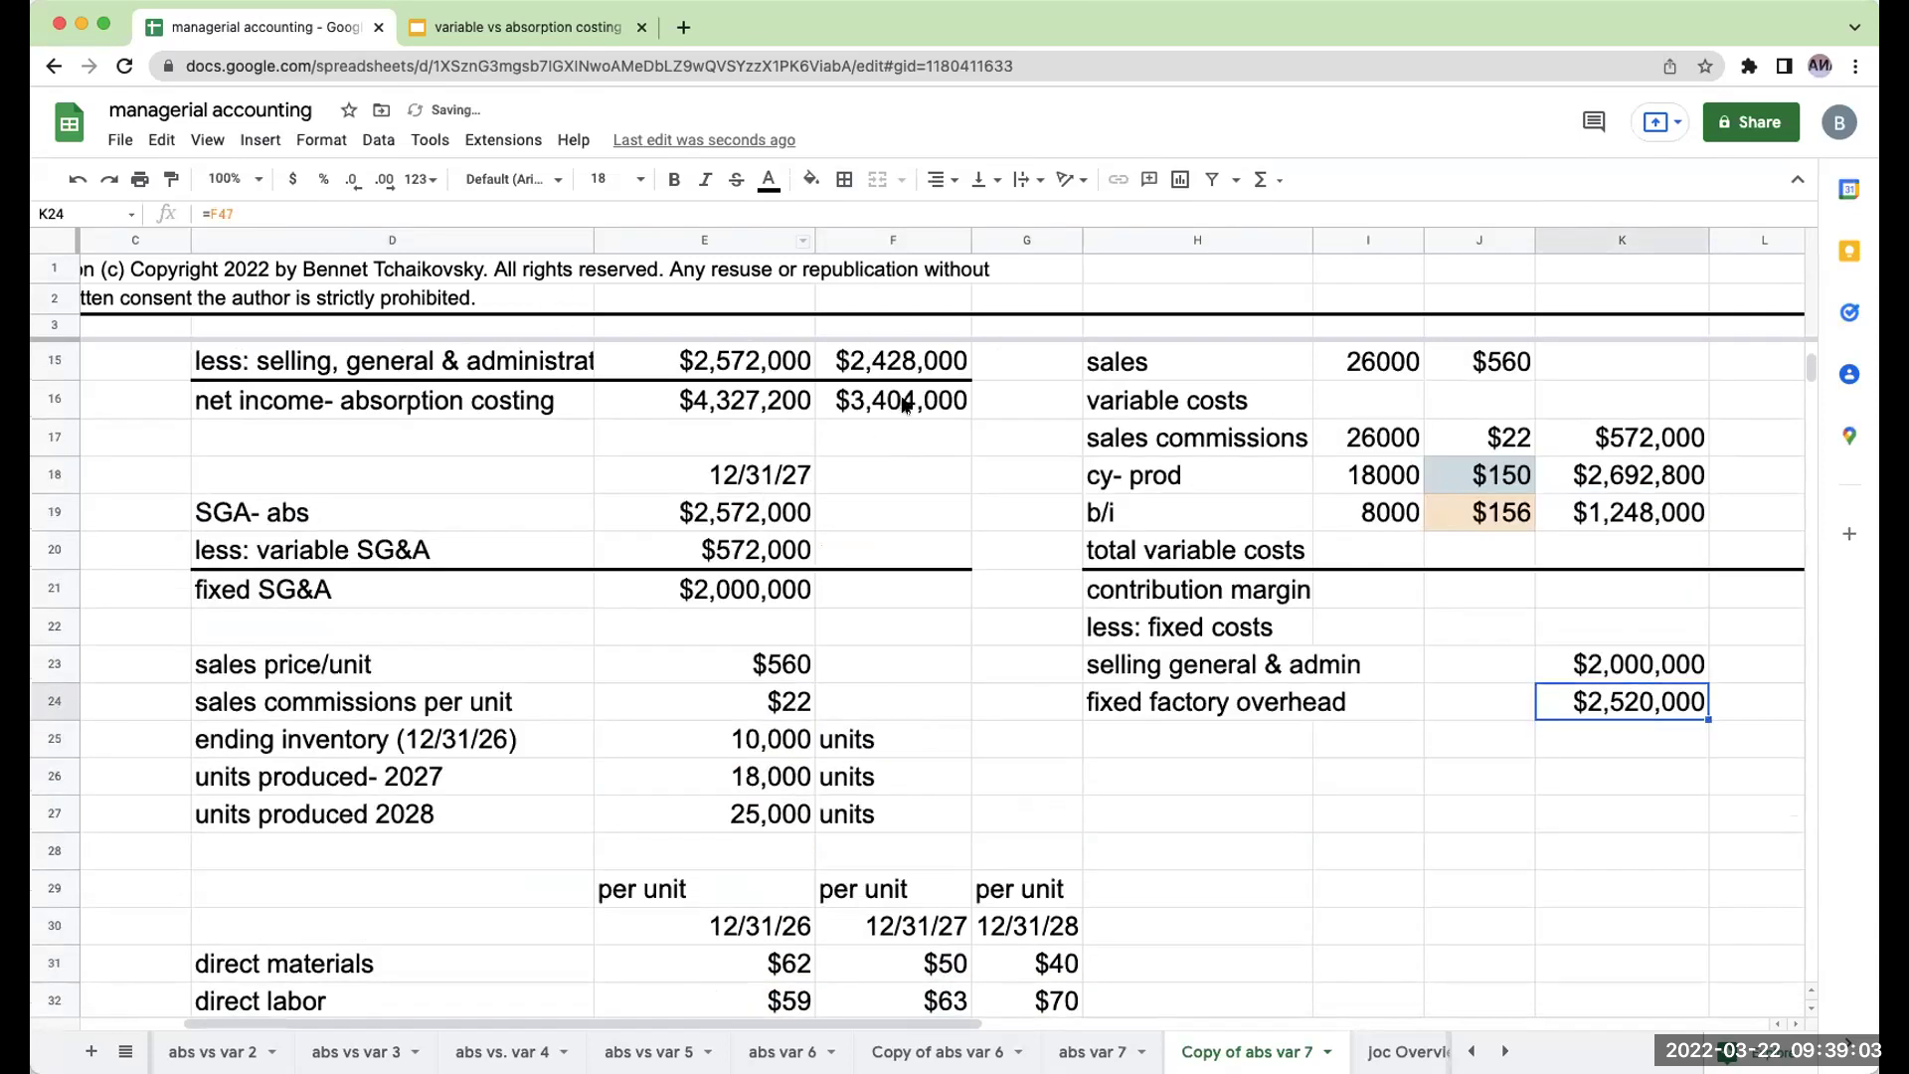
click(810, 179)
click(882, 281)
click(1603, 768)
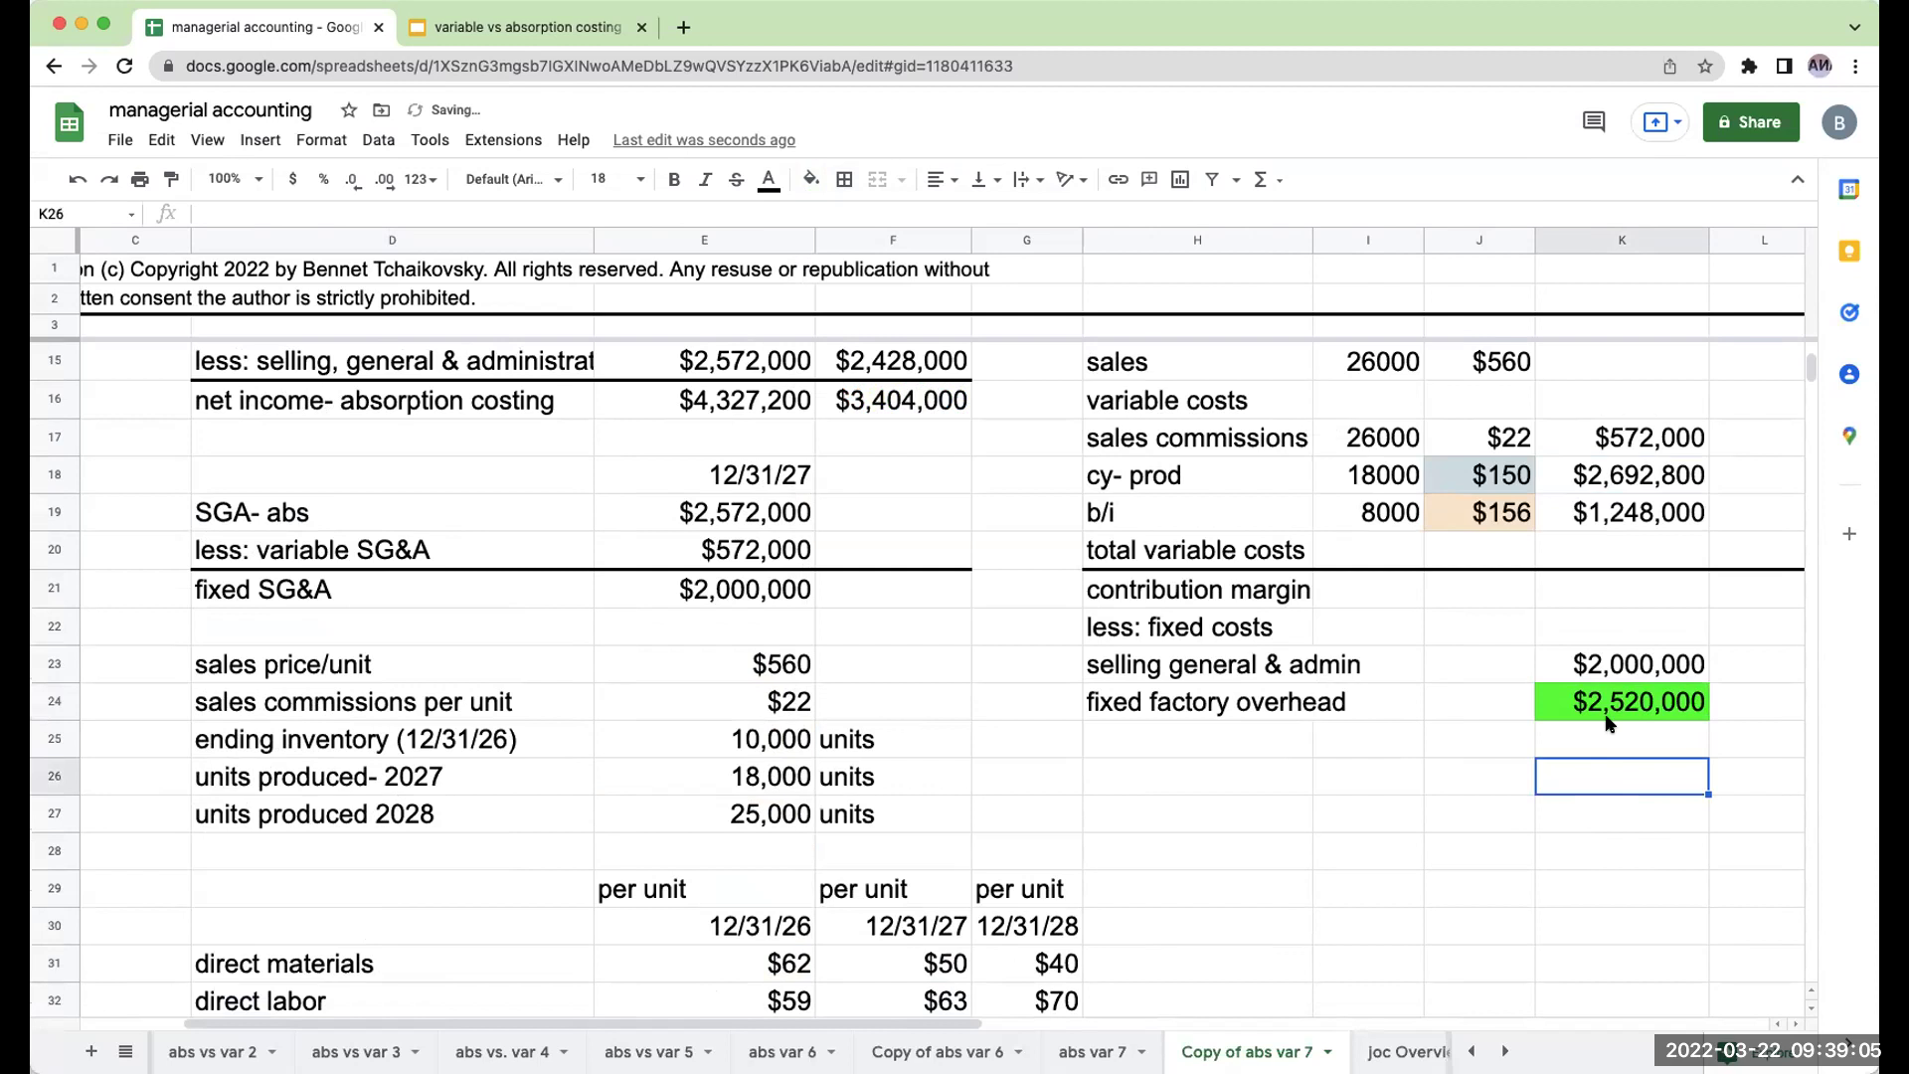
Enter 18000 in F48, below the total ffoh, as the units for a per-unit check.
click(758, 778)
scroll(960, 715, down, 2)
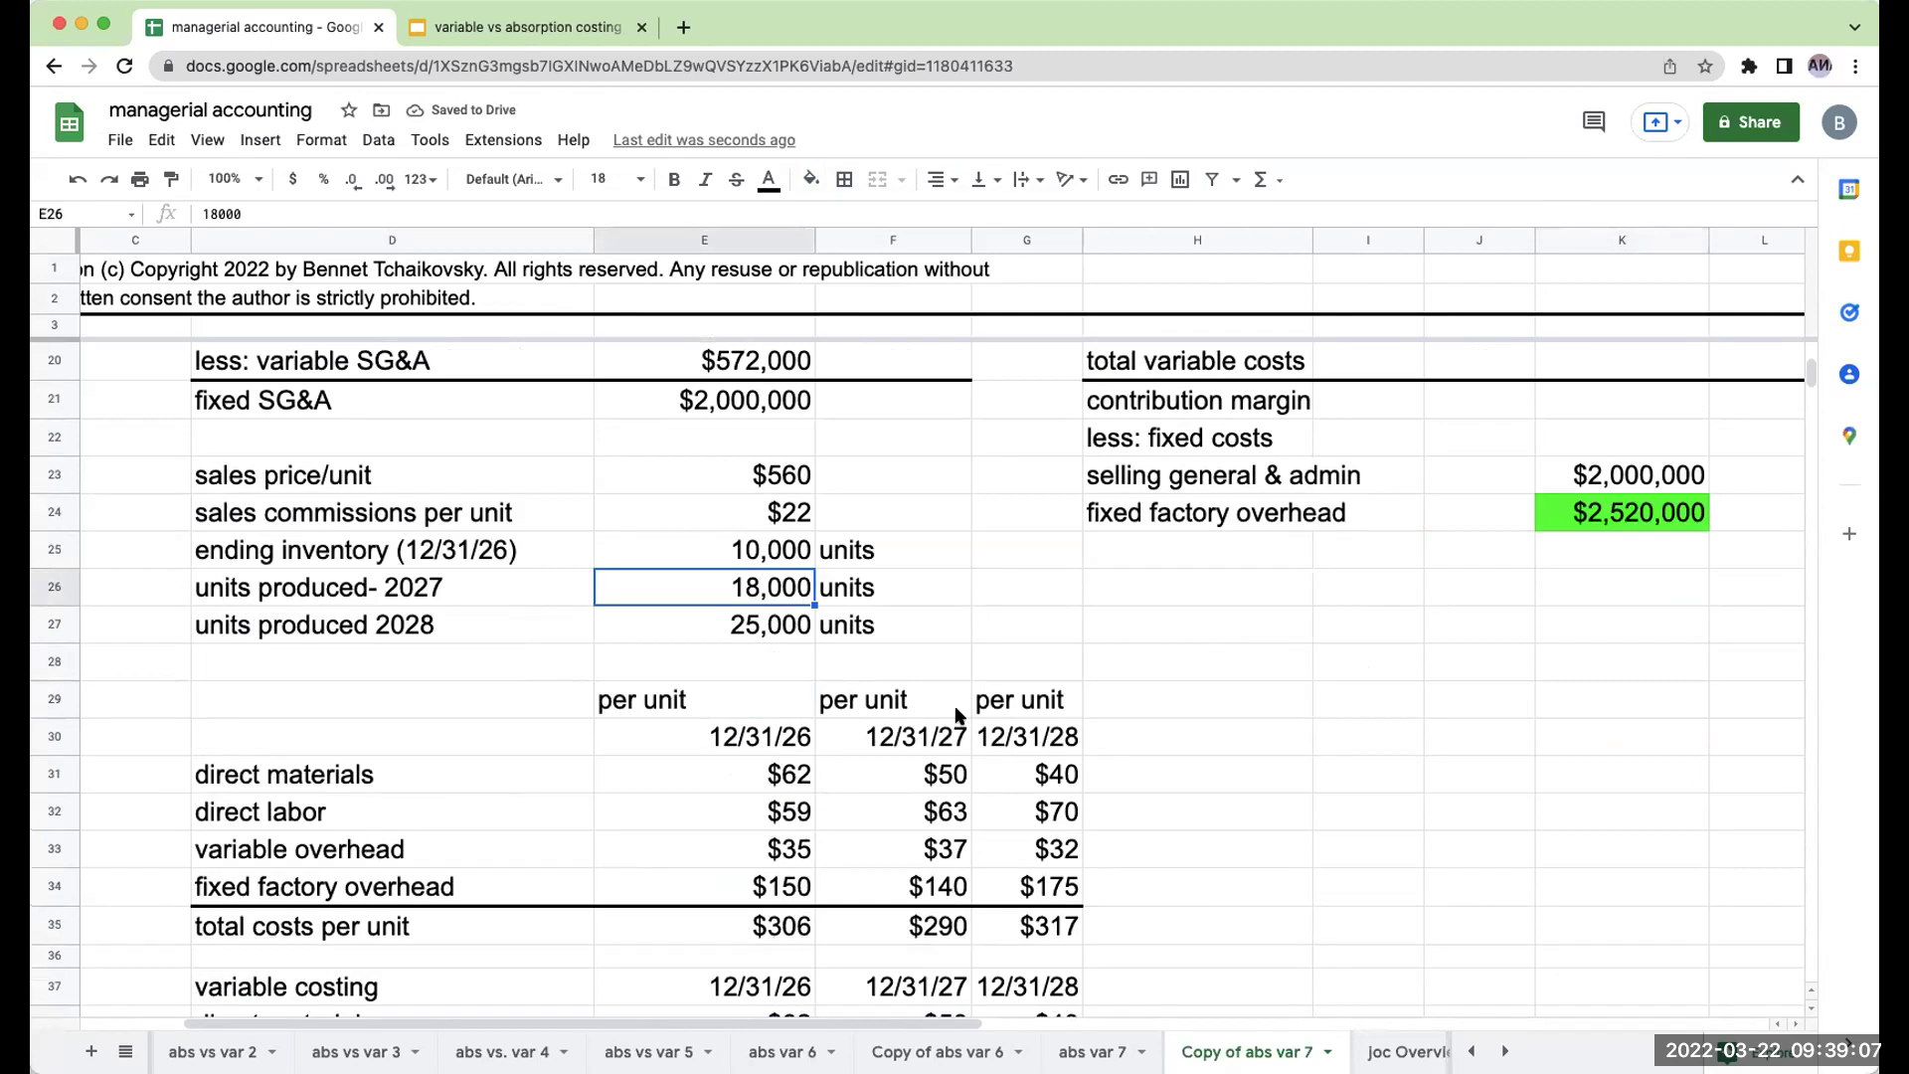
click(923, 877)
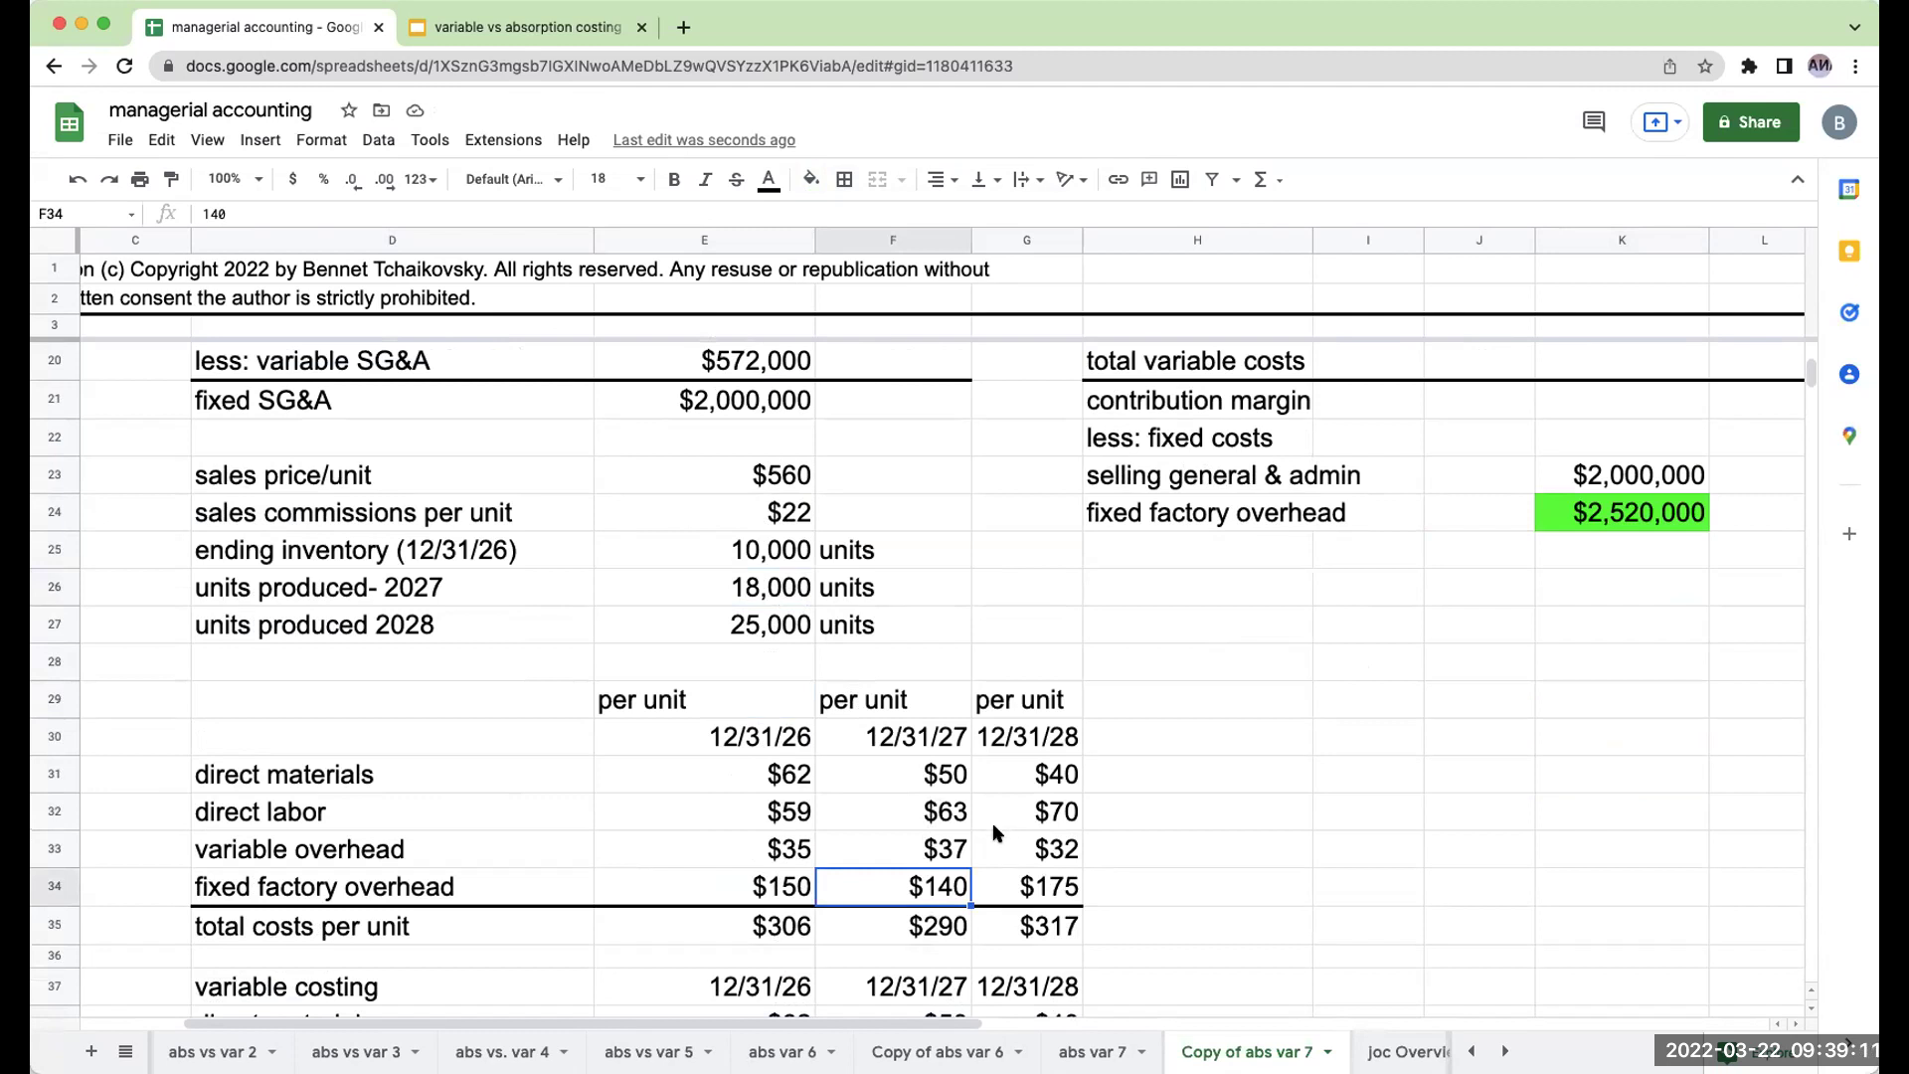
click(751, 587)
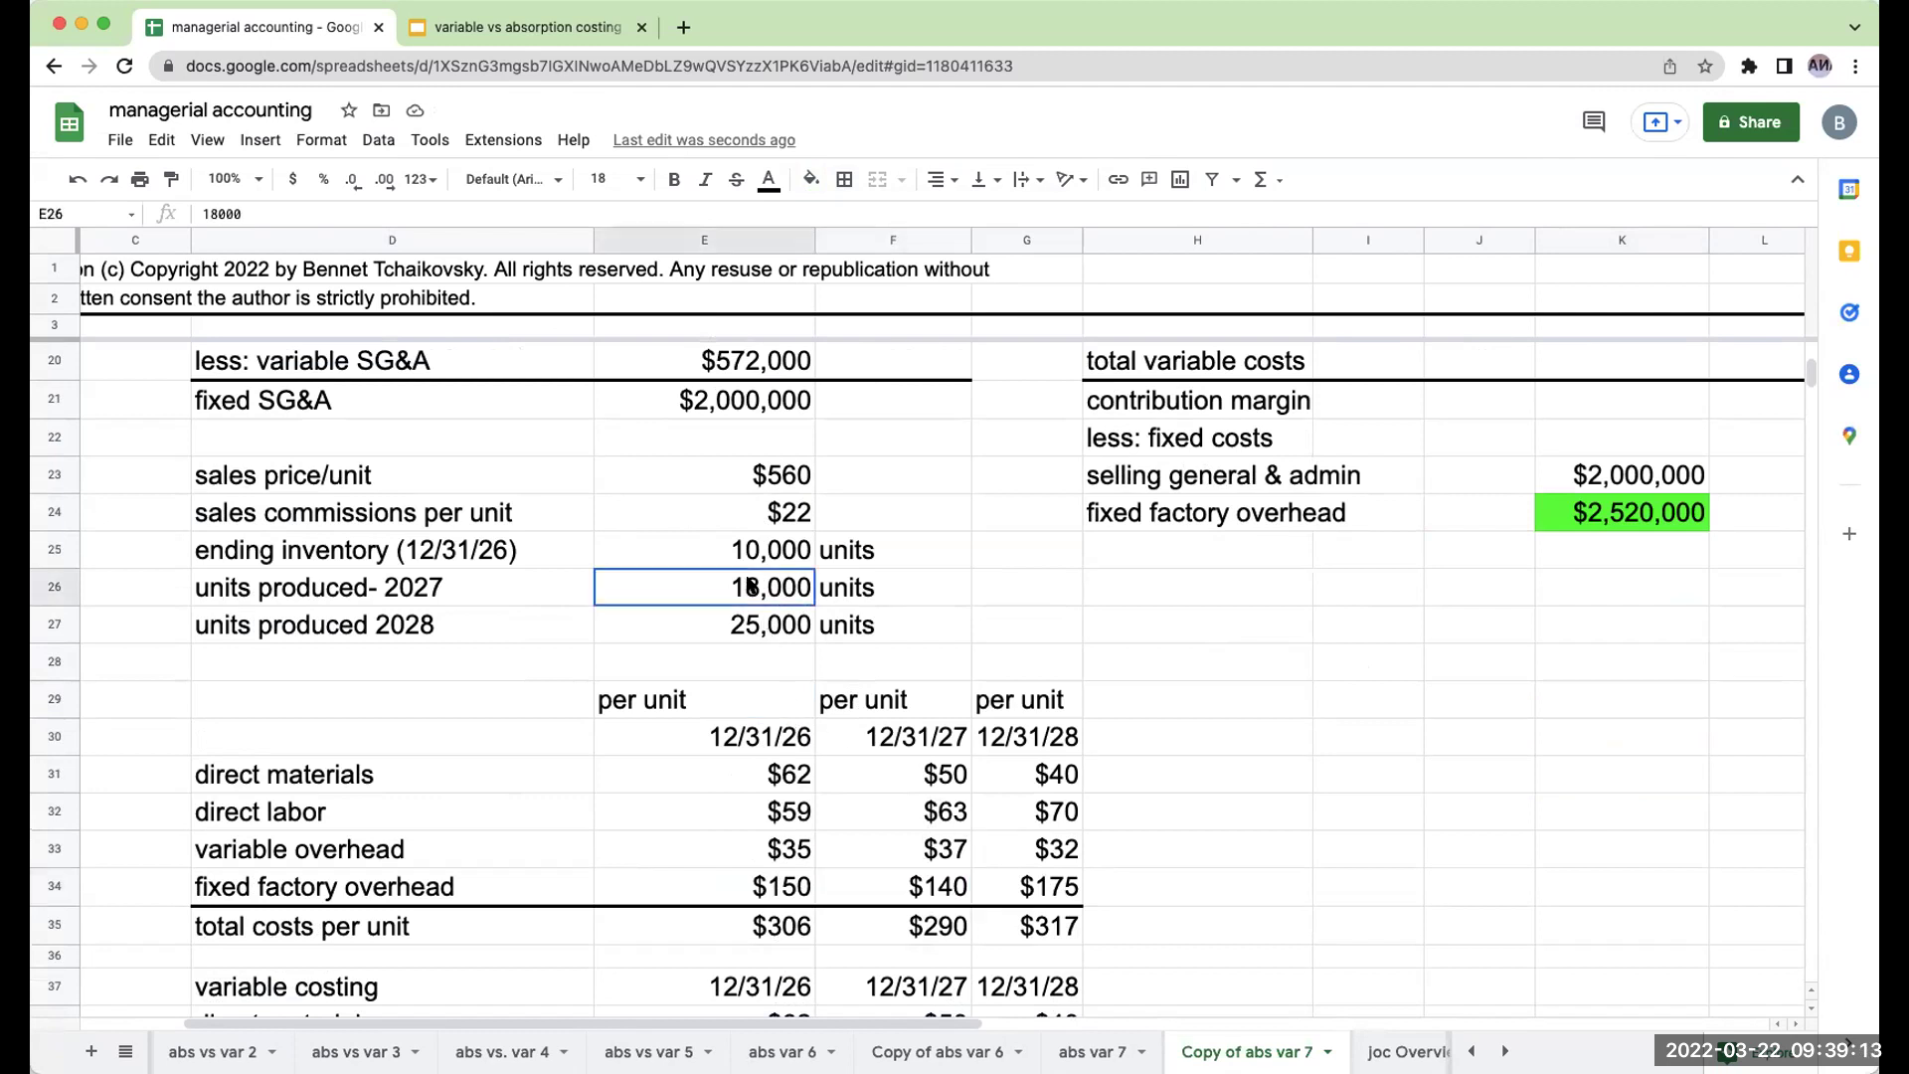
scroll(1060, 666, down, 5)
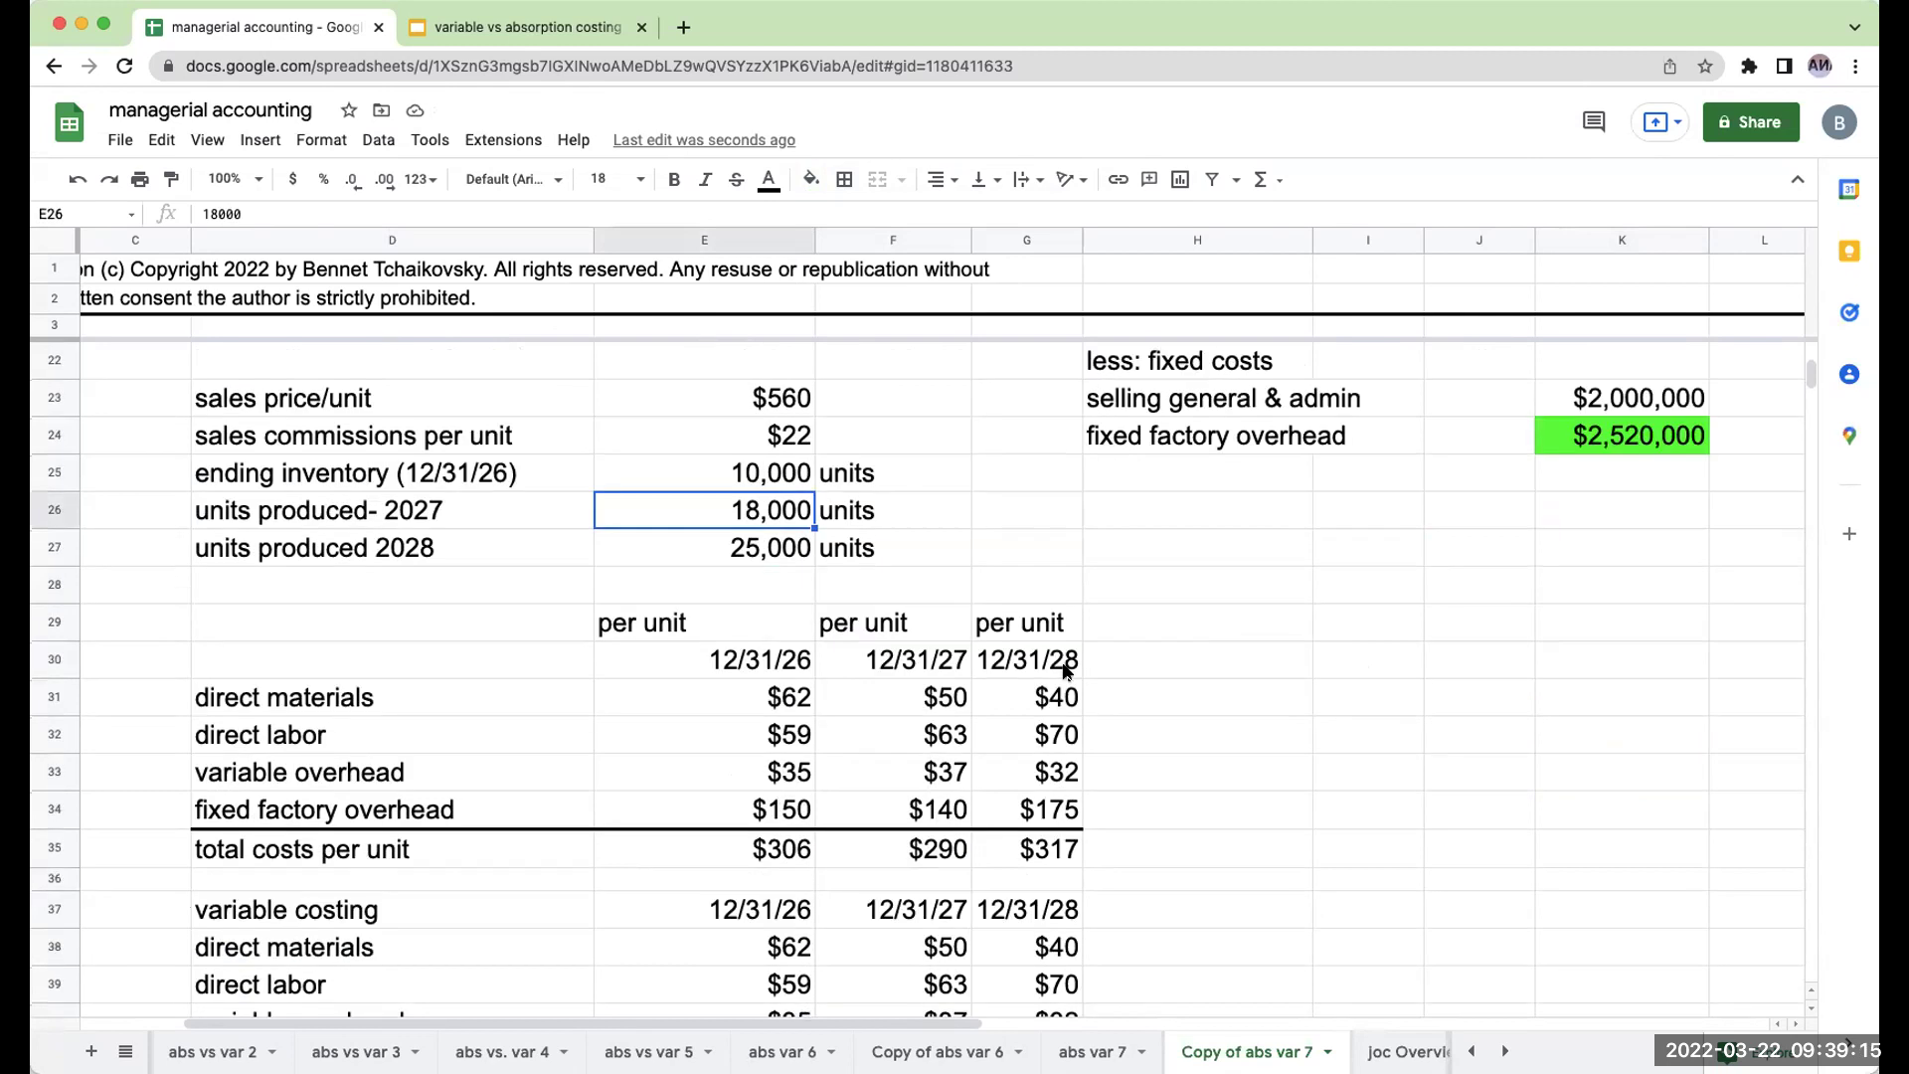
click(901, 850)
click(907, 895)
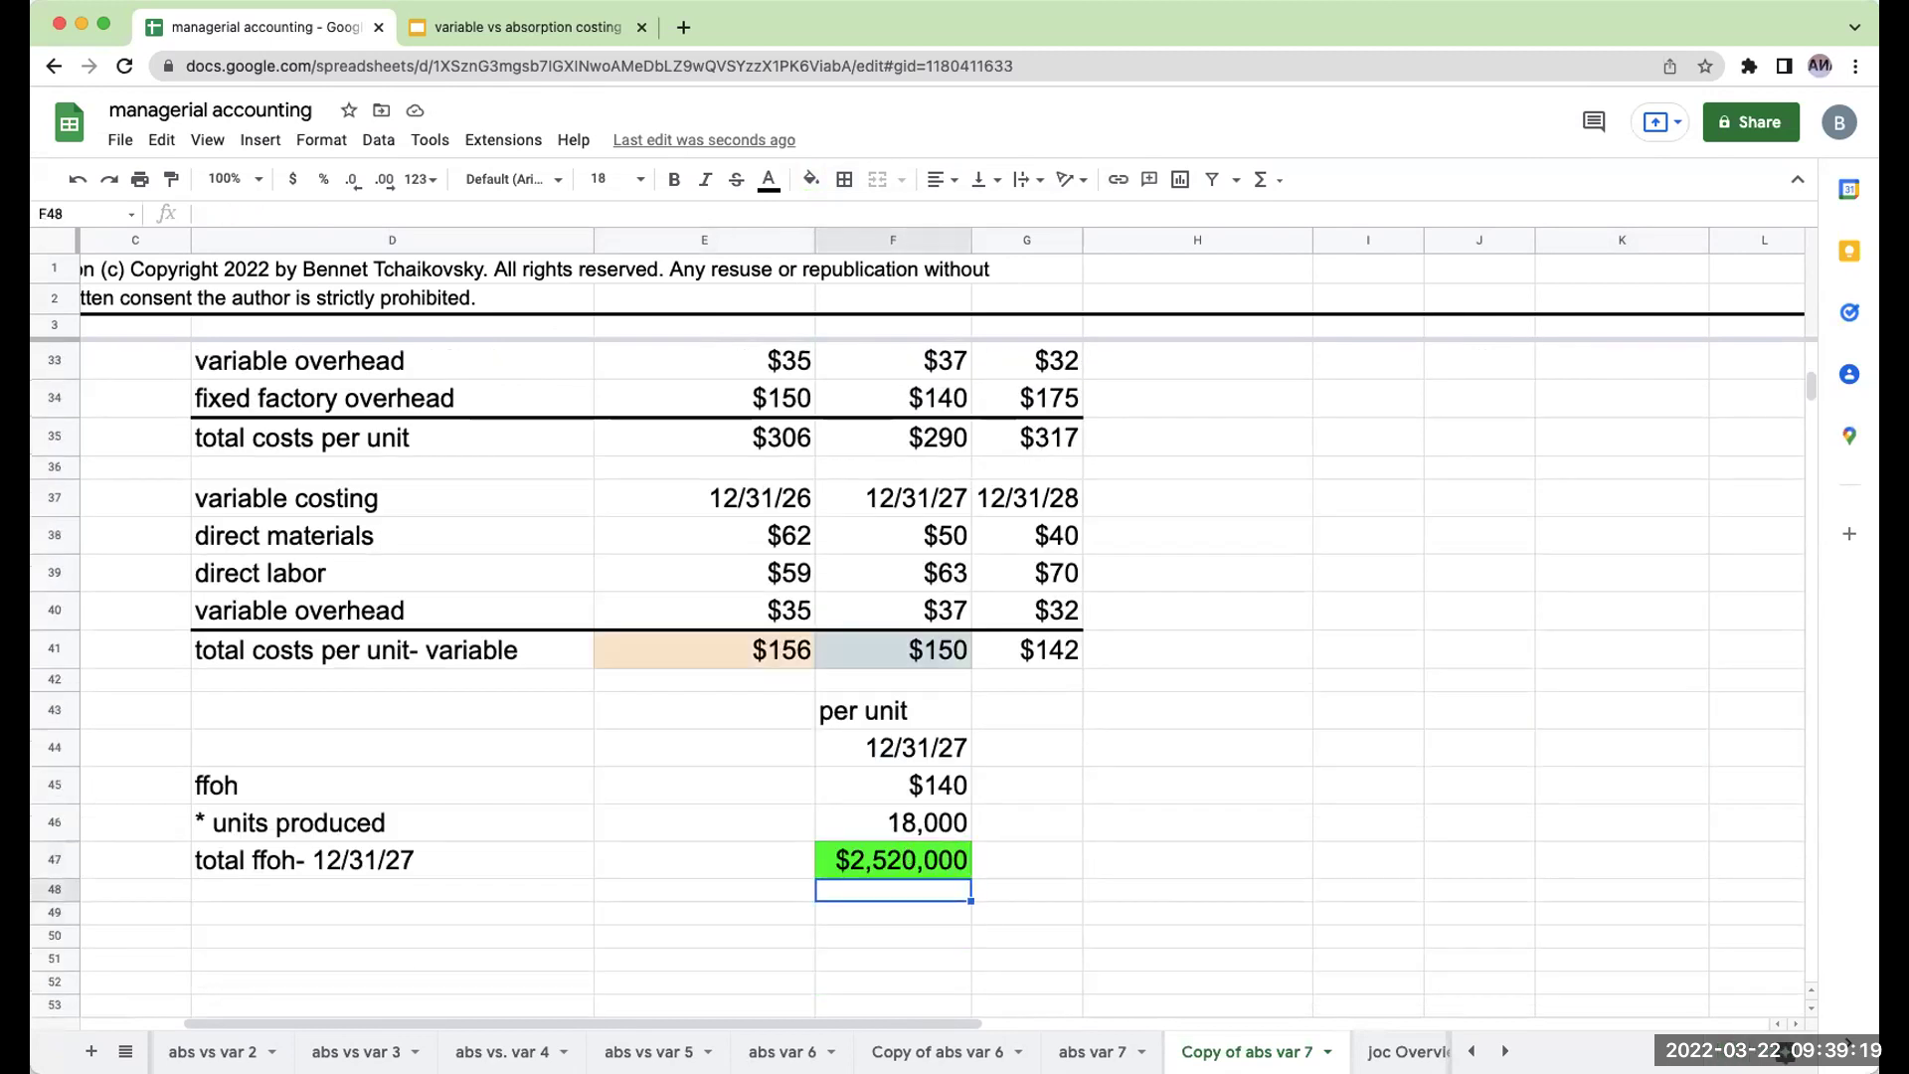
text(+18000)
key(Return)
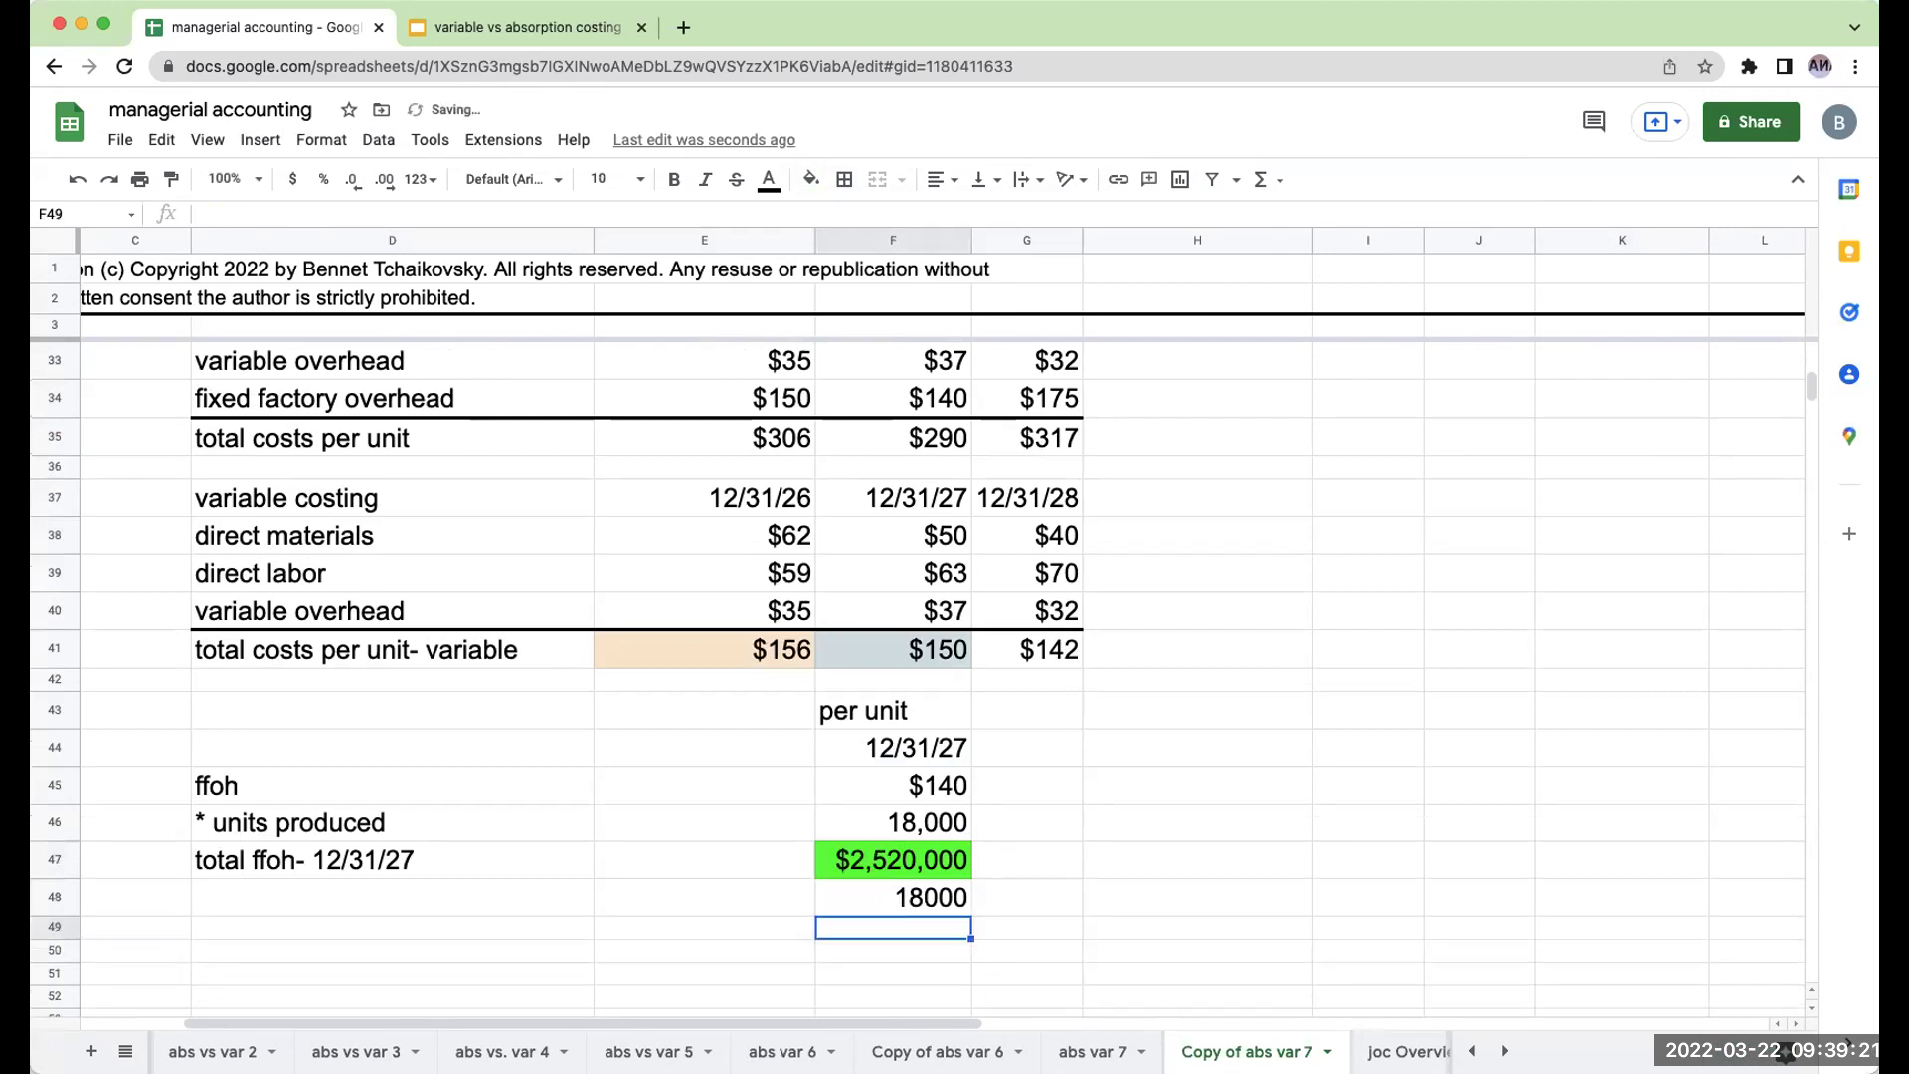
Divide the total ffoh in F47 by the units in F48, placing the result in G47.
click(1026, 860)
text(+)
key(Left)
text(/)
key(Down)
key(Left)
key(Return)
key(Up)
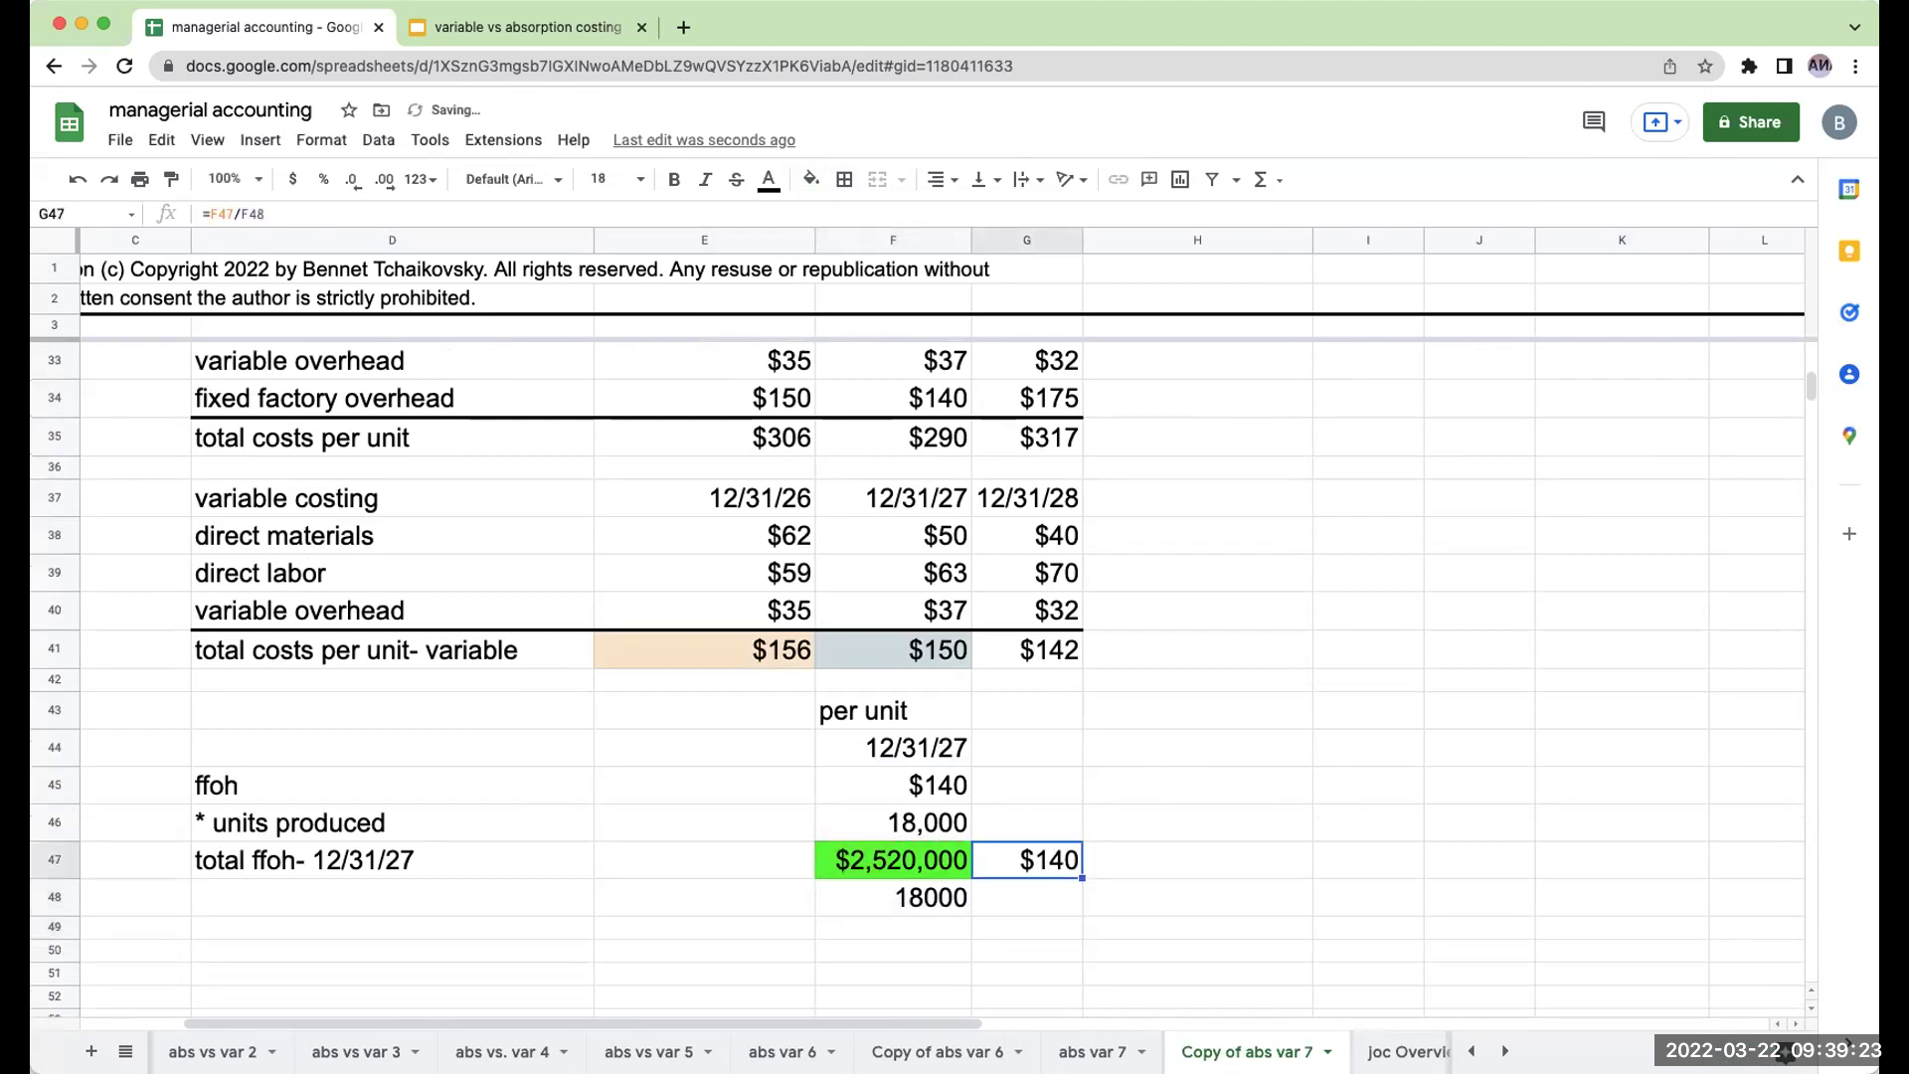
Clear the per-unit check formula in G47 and the units in F48.
key(Delete)
key(Down)
key(Left)
key(Delete)
key(Right)
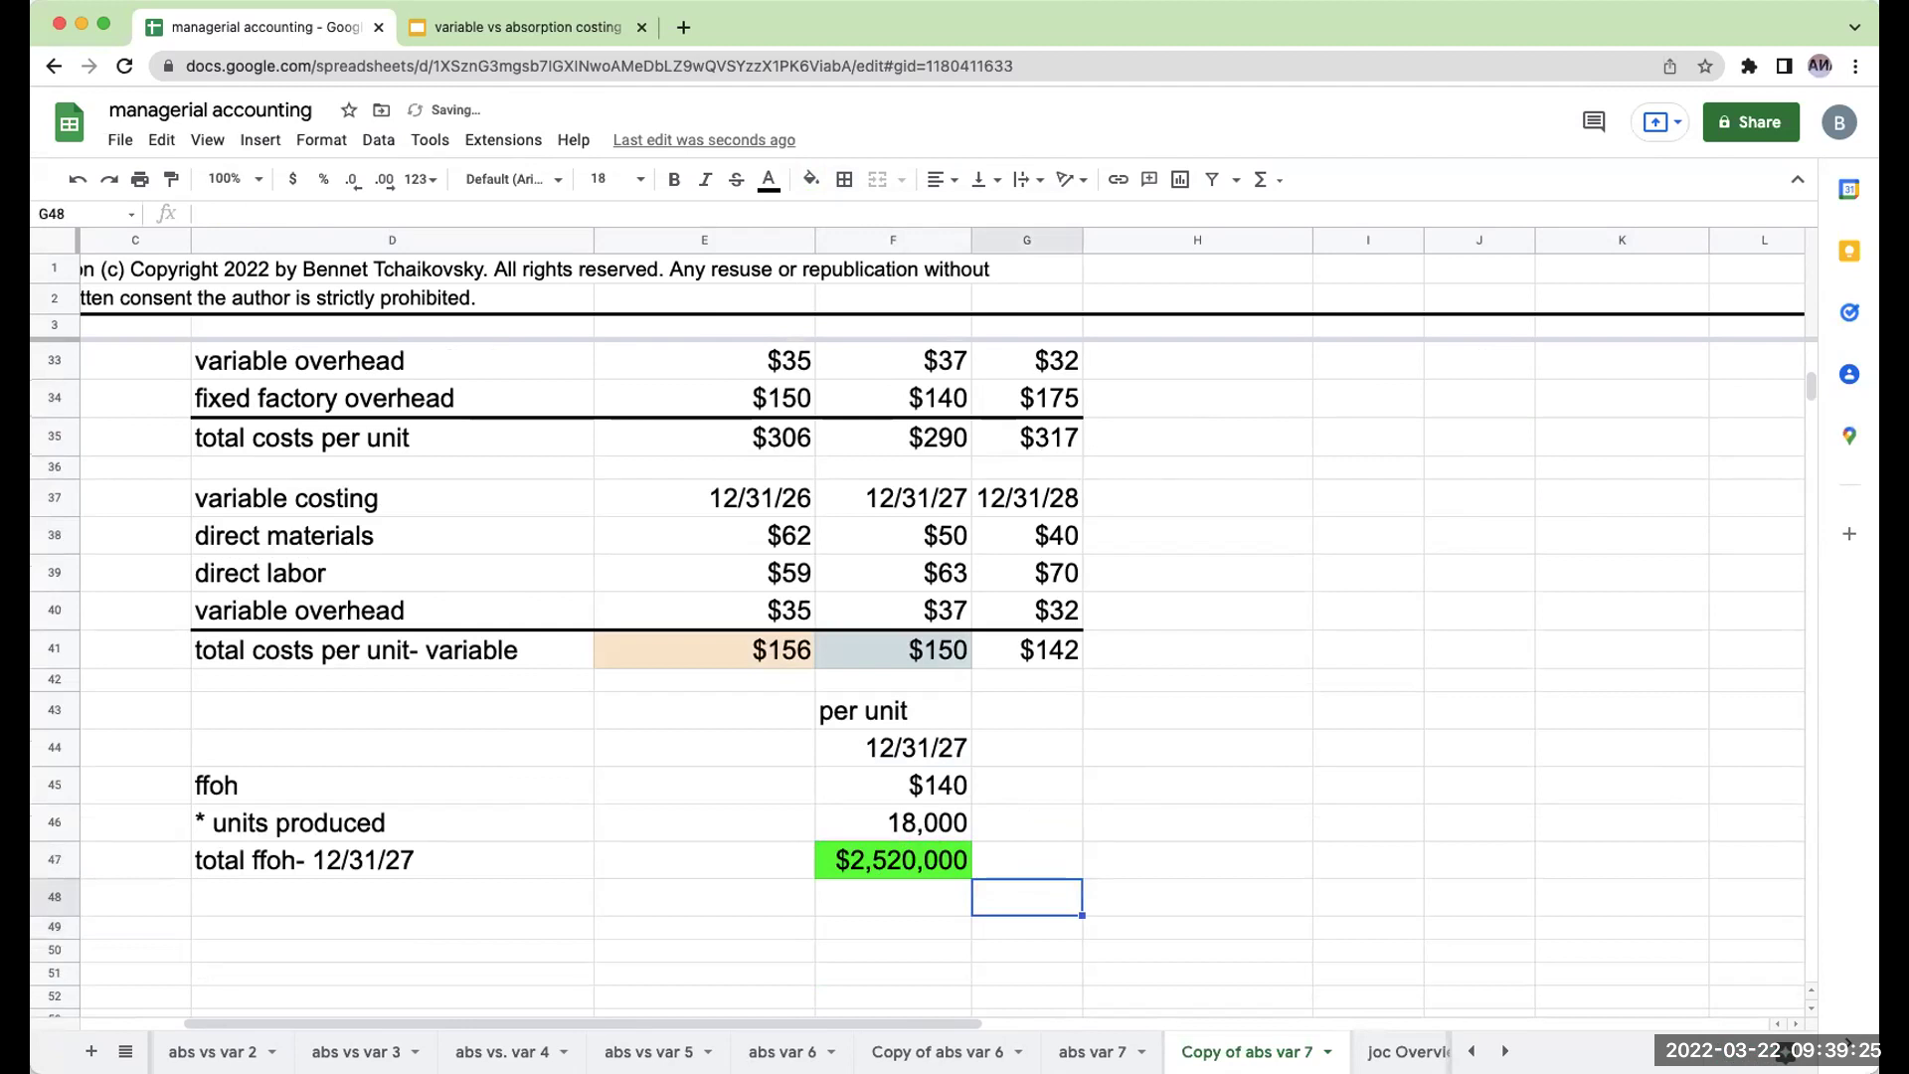
Label H25, below fixed factory overhead, as "total fixed costs".
scroll(1298, 669, up, 10)
click(1642, 853)
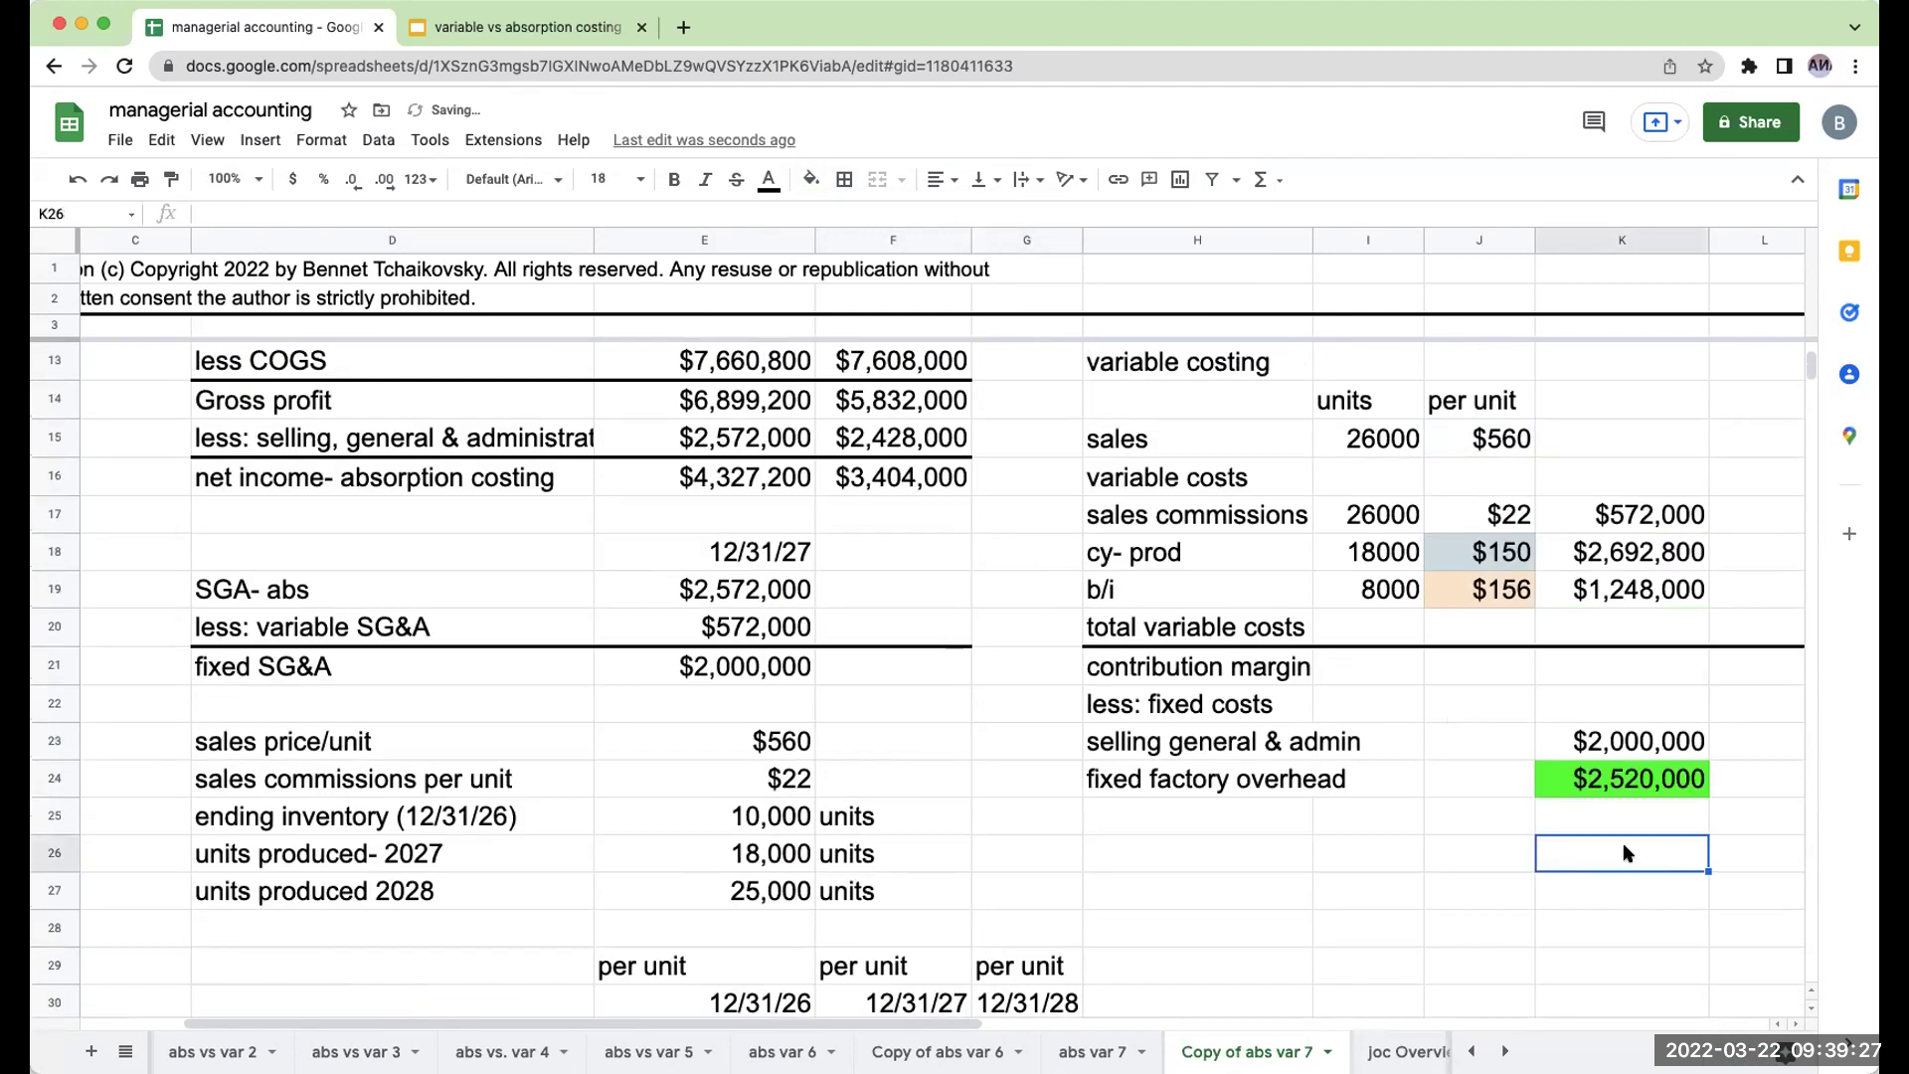
key(Right)
key(Right)
key(Left)
key(Left)
key(Left)
key(Left)
key(Left)
key(Up)
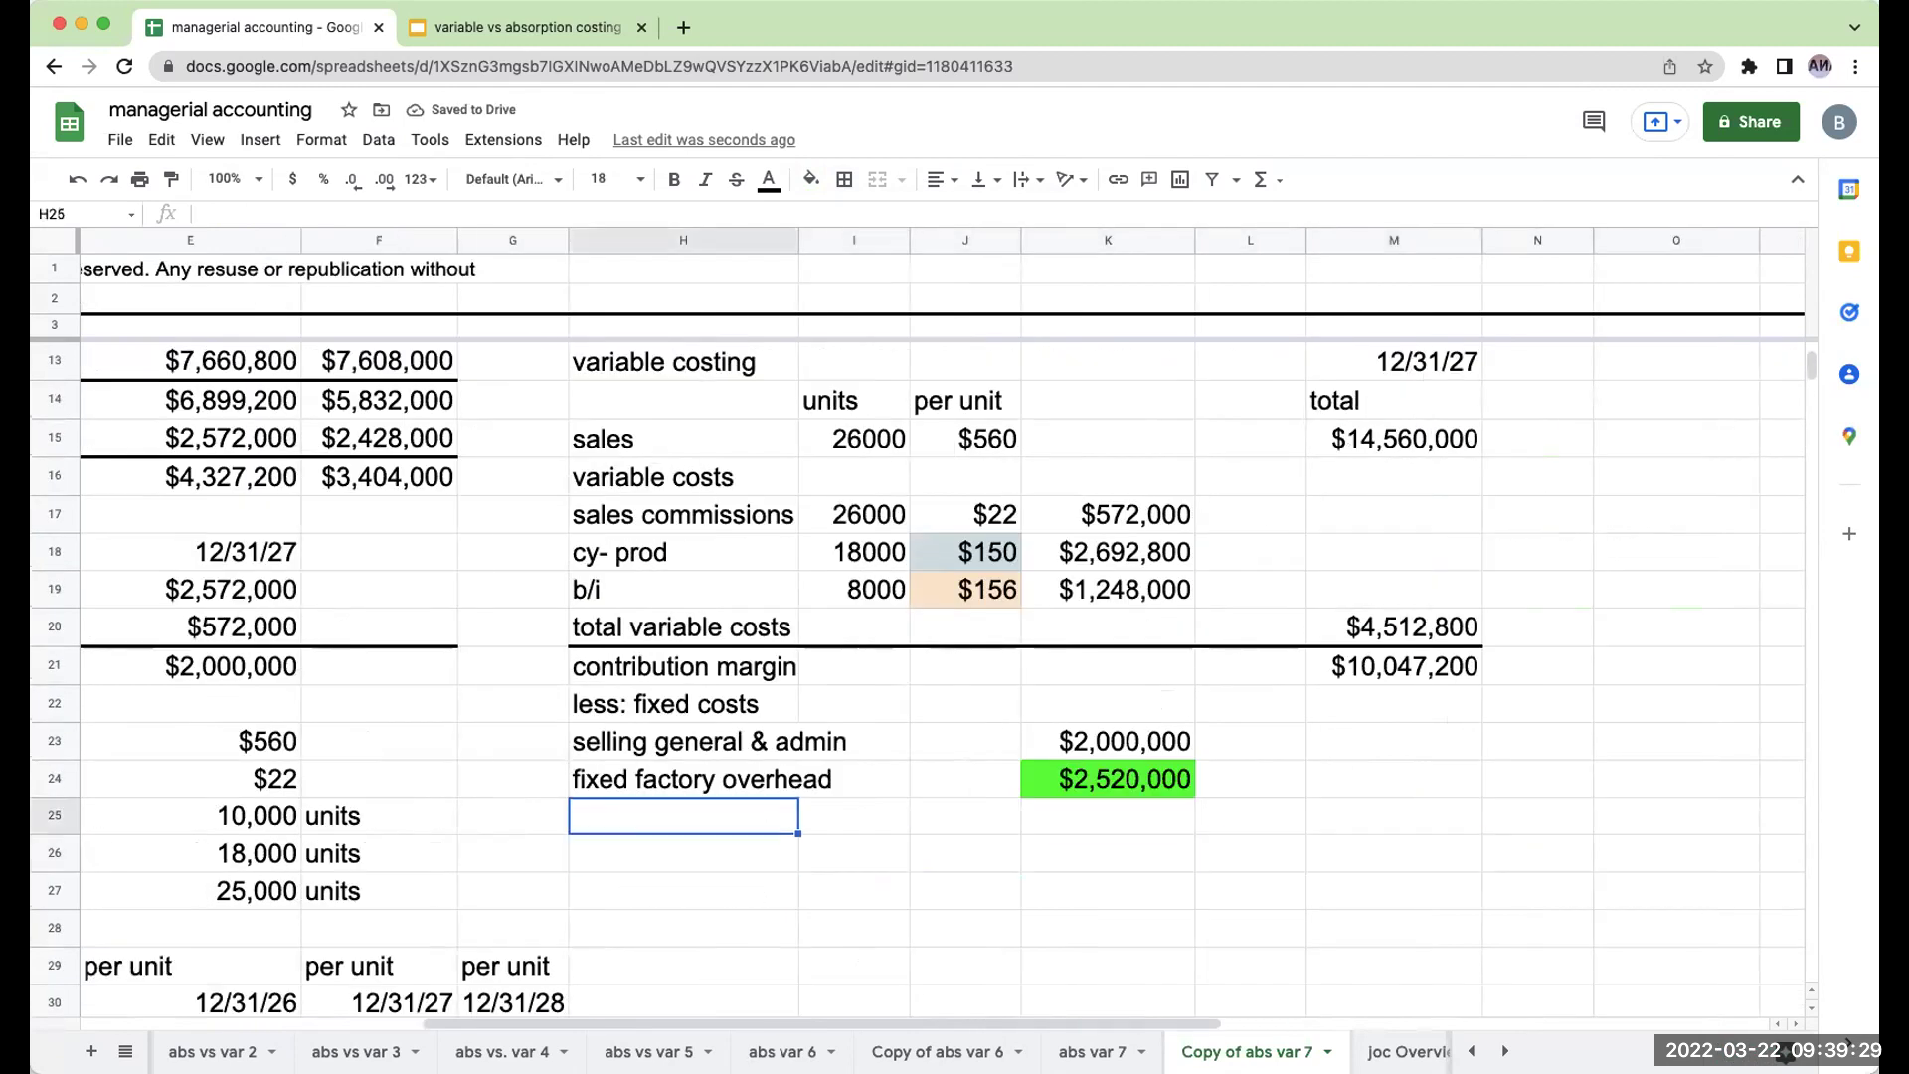
text(total )
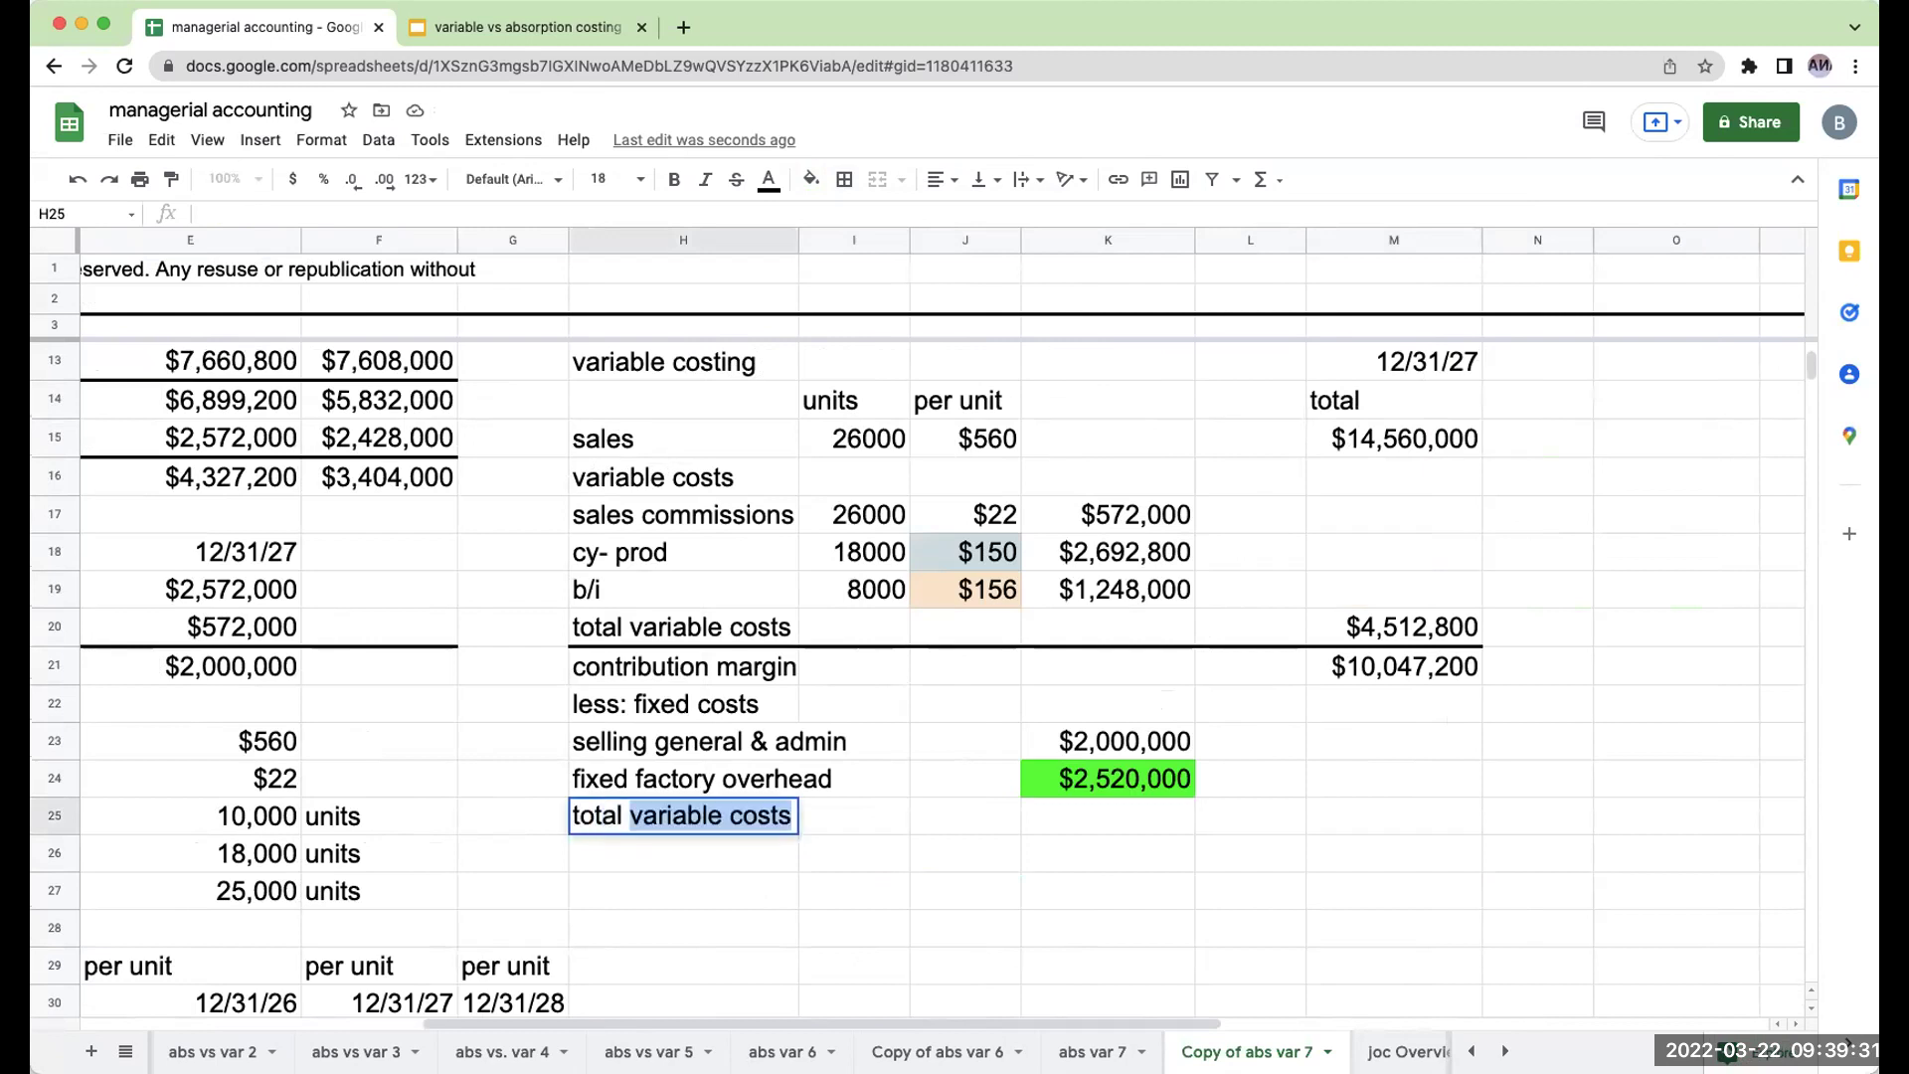
text(fixed costs)
key(Return)
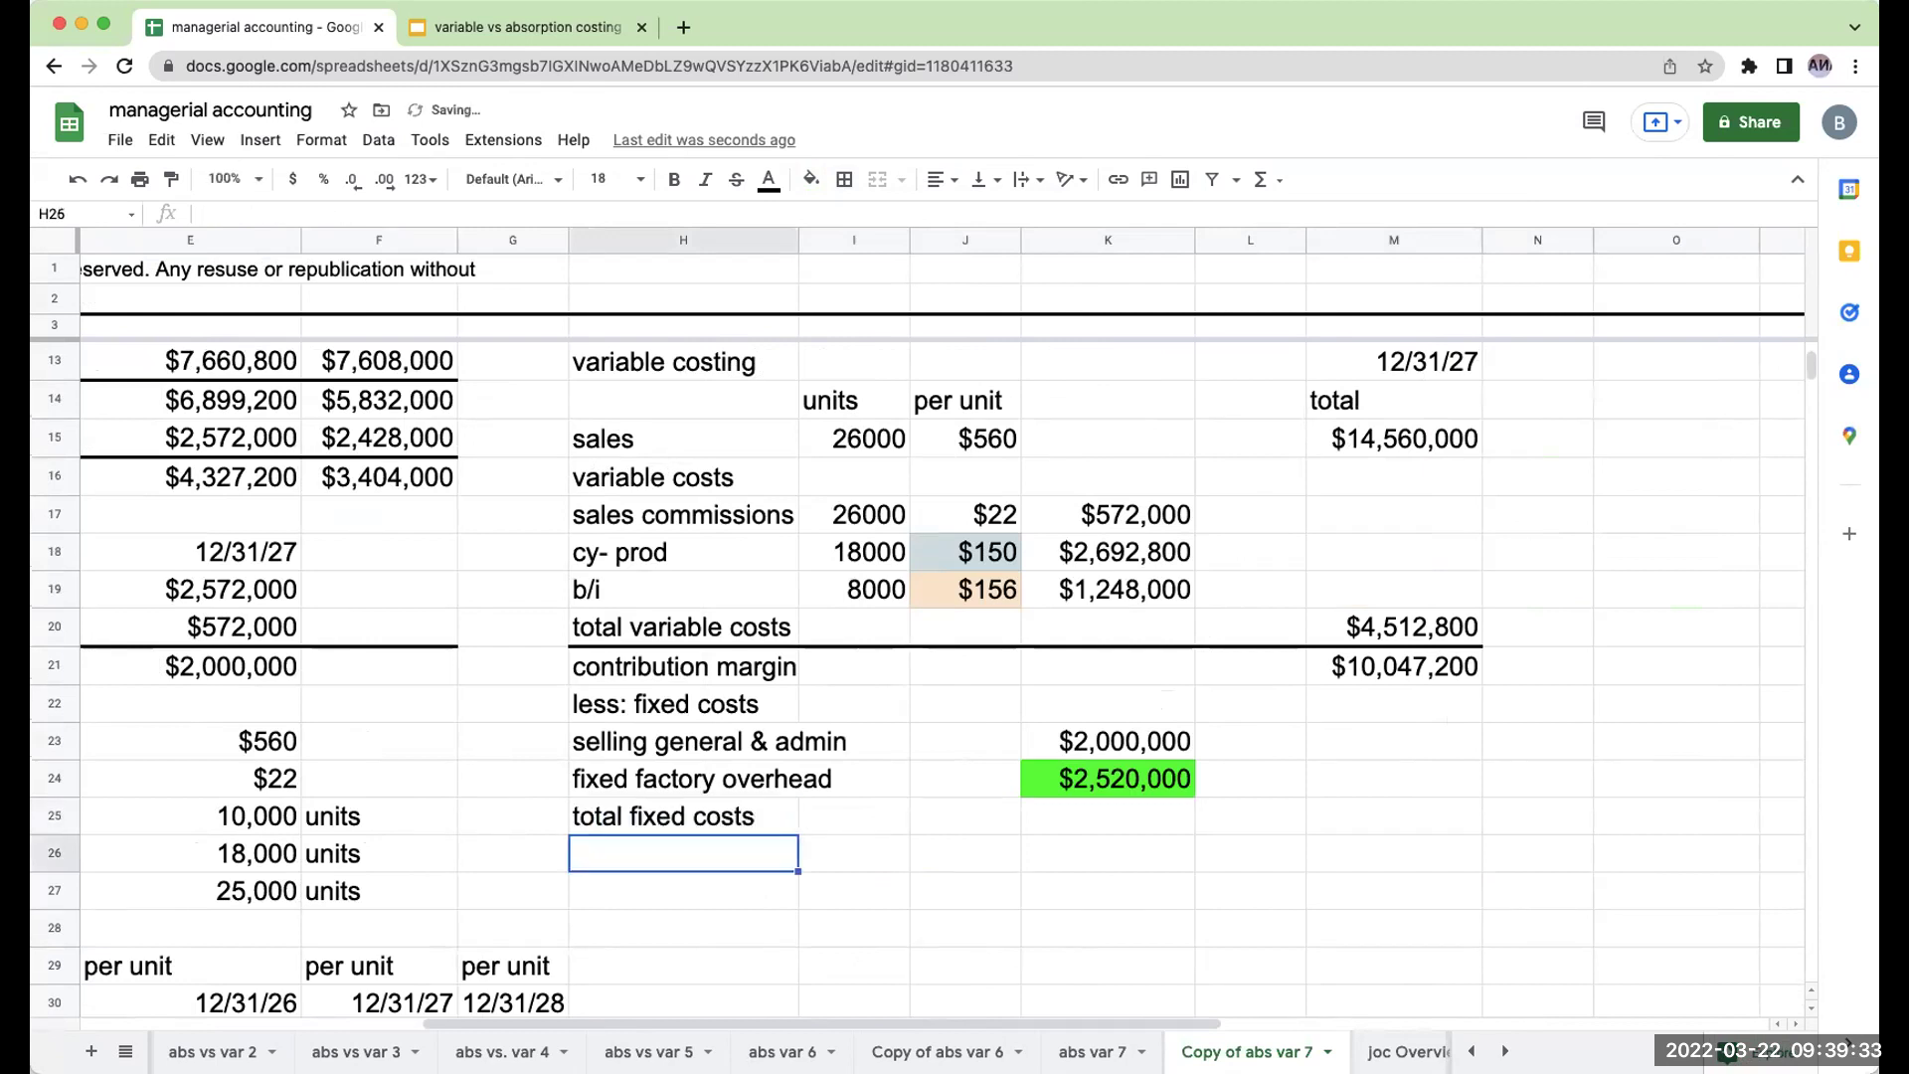
Calculate total fixed costs in M25 by adding fixed factory overhead in K24 and selling general & admin in K23.
key(Up)
key(Right)
key(Right)
key(Right)
key(Right)
key(Right)
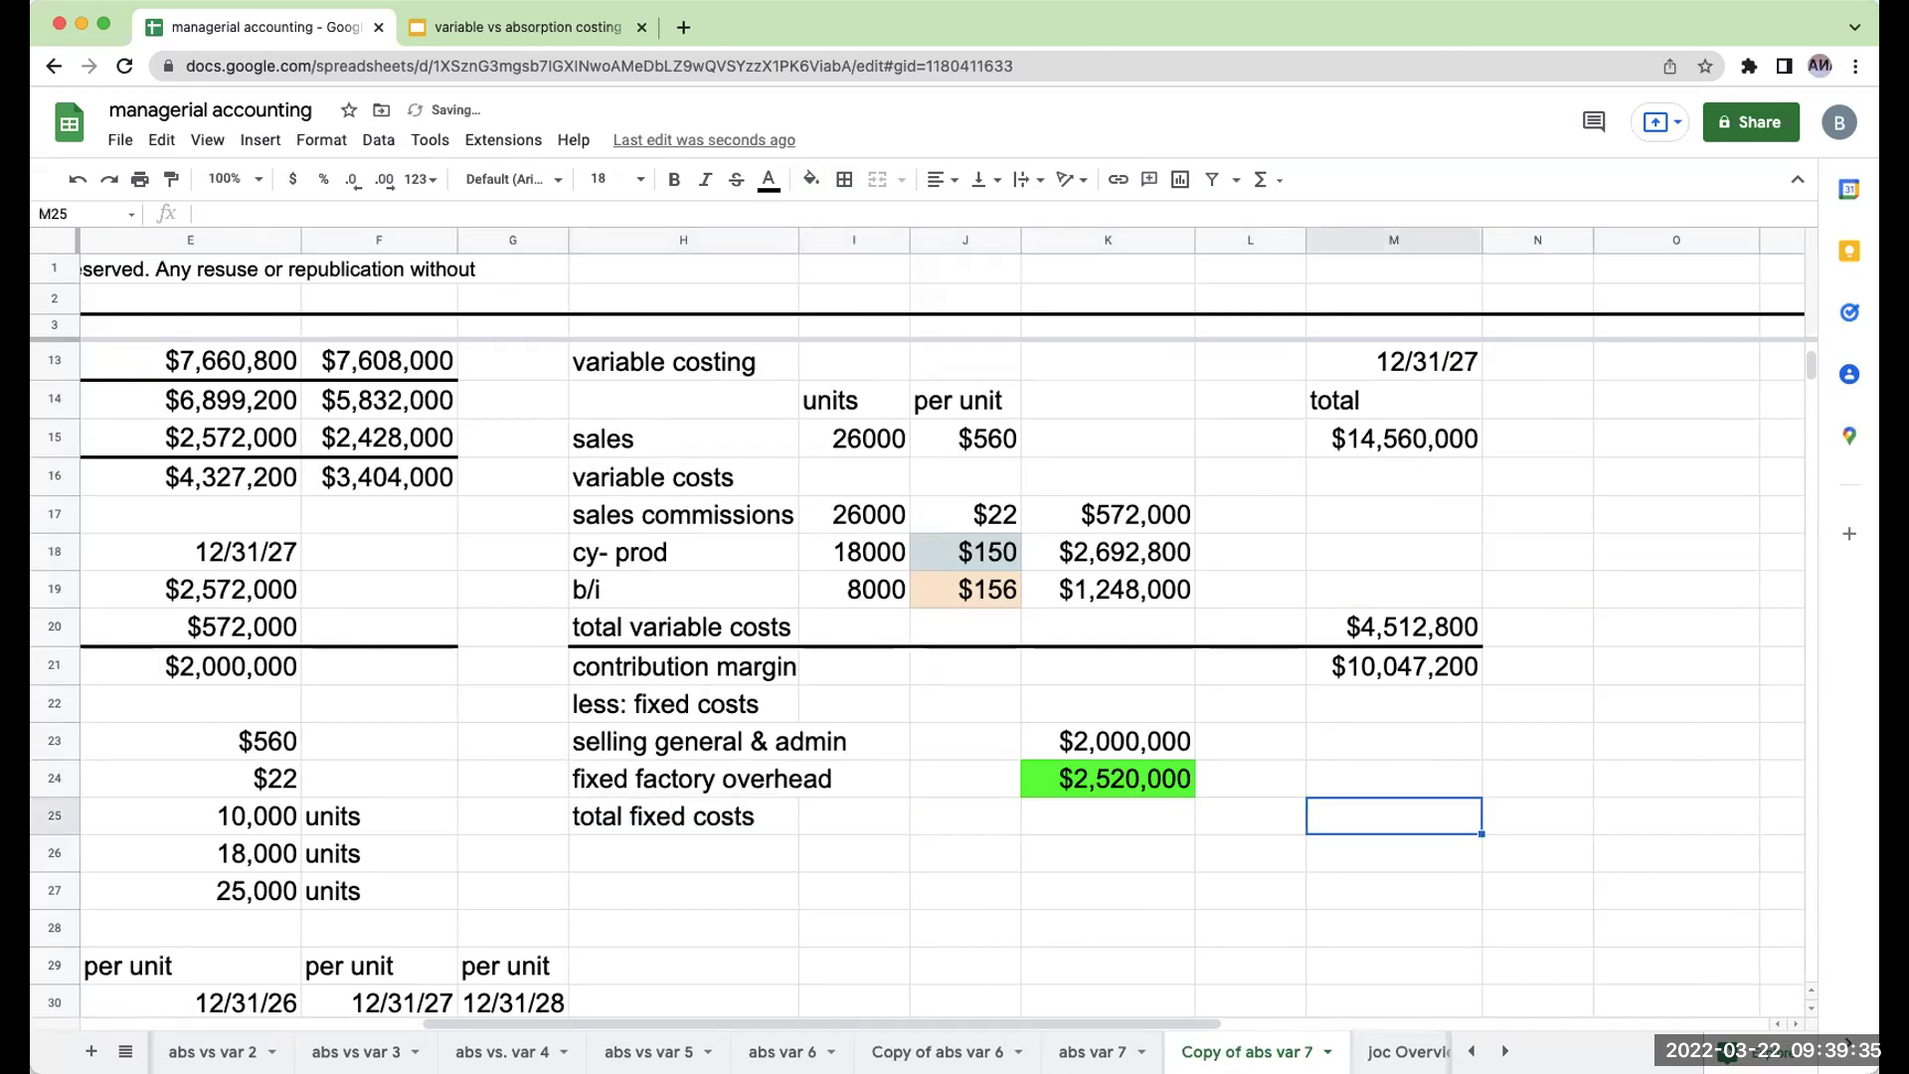
text(+)
key(Up)
key(Left)
key(Left)
text(+)
key(Up)
key(Left)
key(Left)
key(Up)
key(Return)
Label H26, below total fixed costs, as "net income - variable costing".
key(Left)
key(Left)
key(Left)
key(Left)
key(Left)
text(ne)
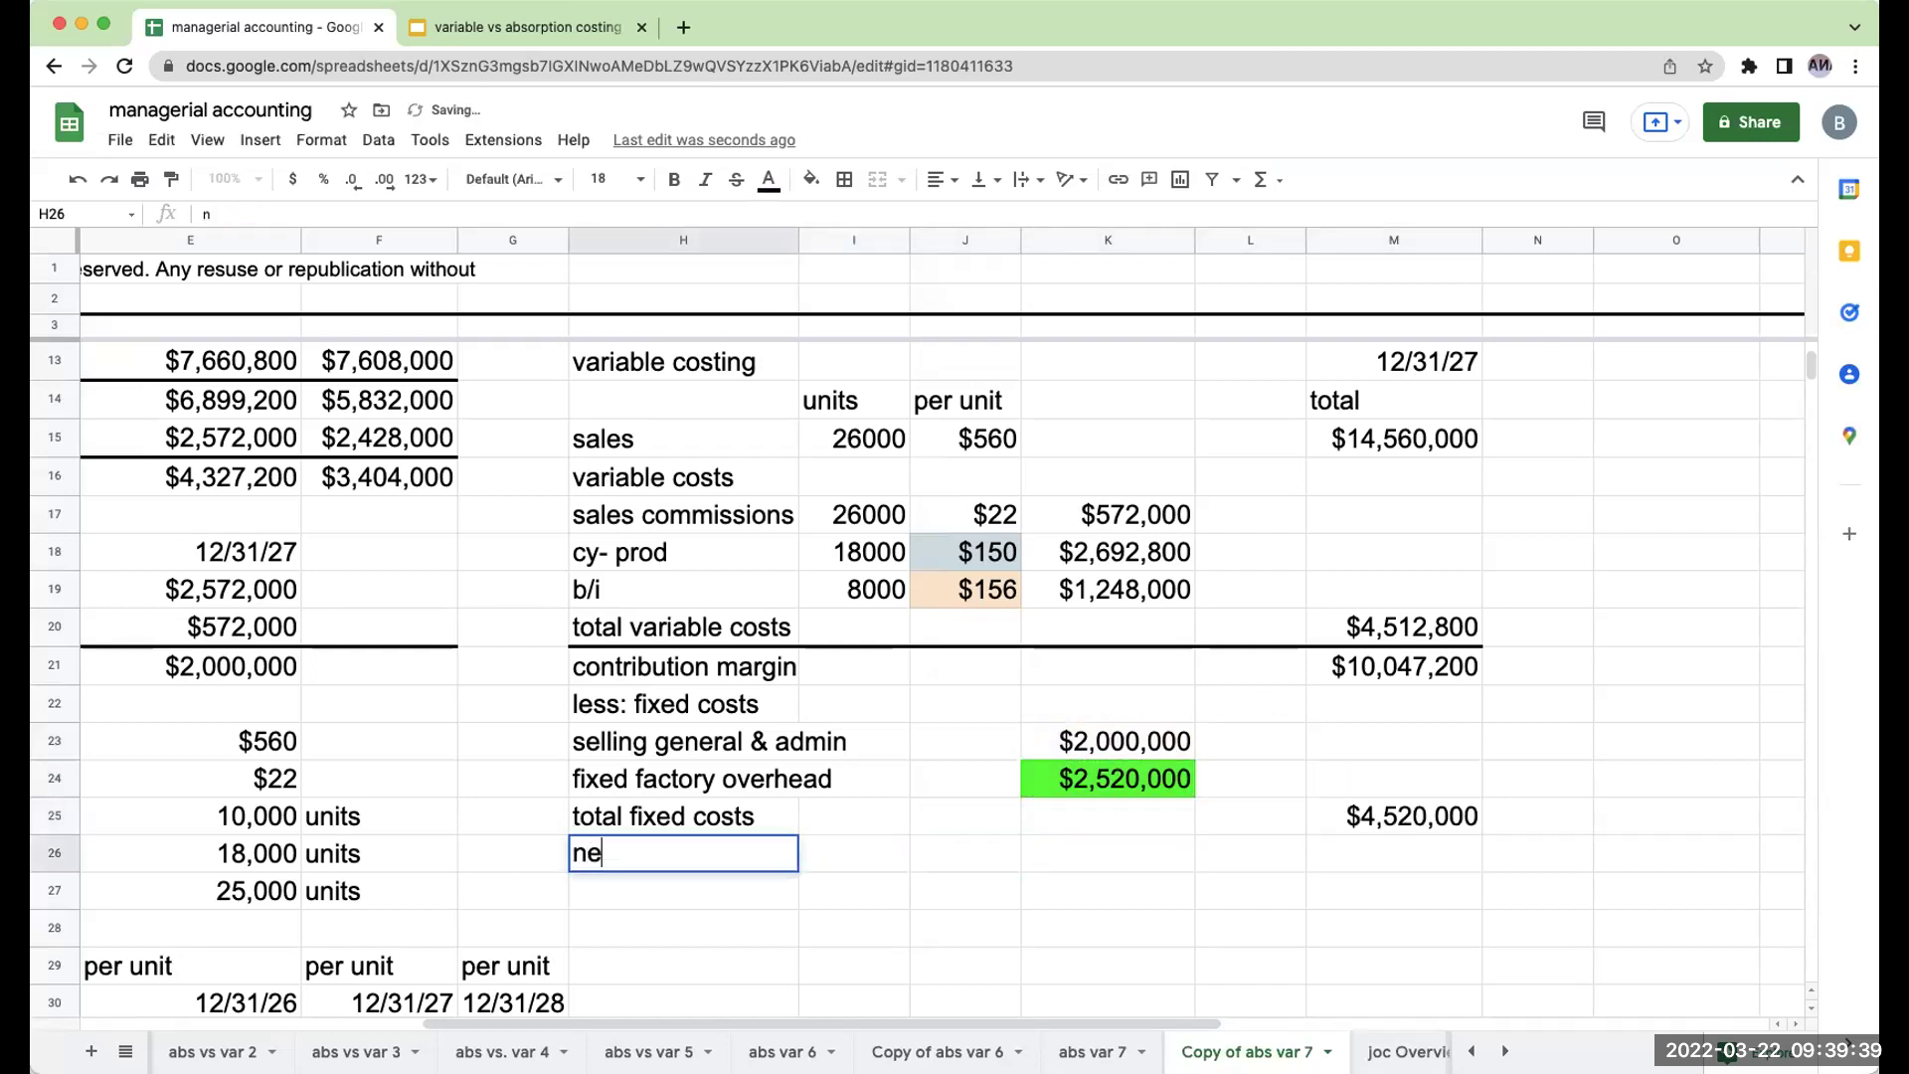
text(t income - variable costing)
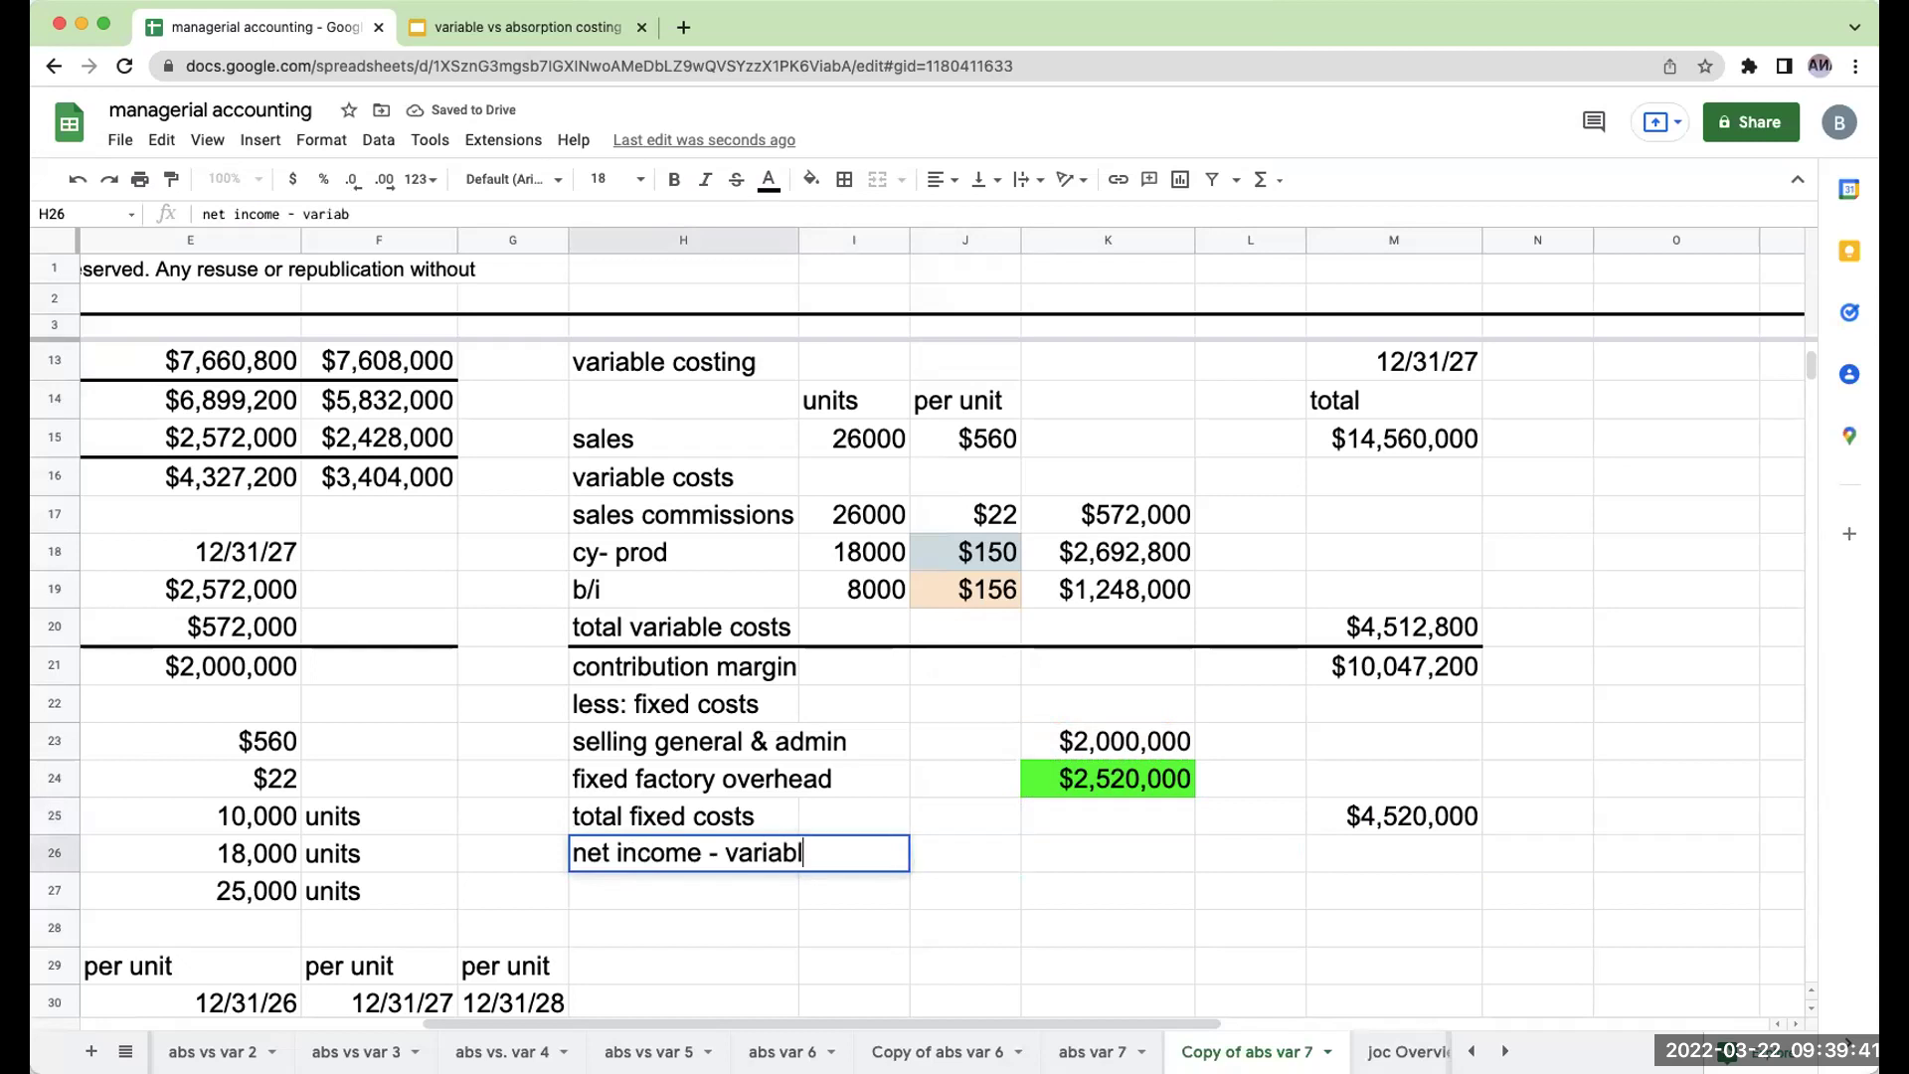
key(Return)
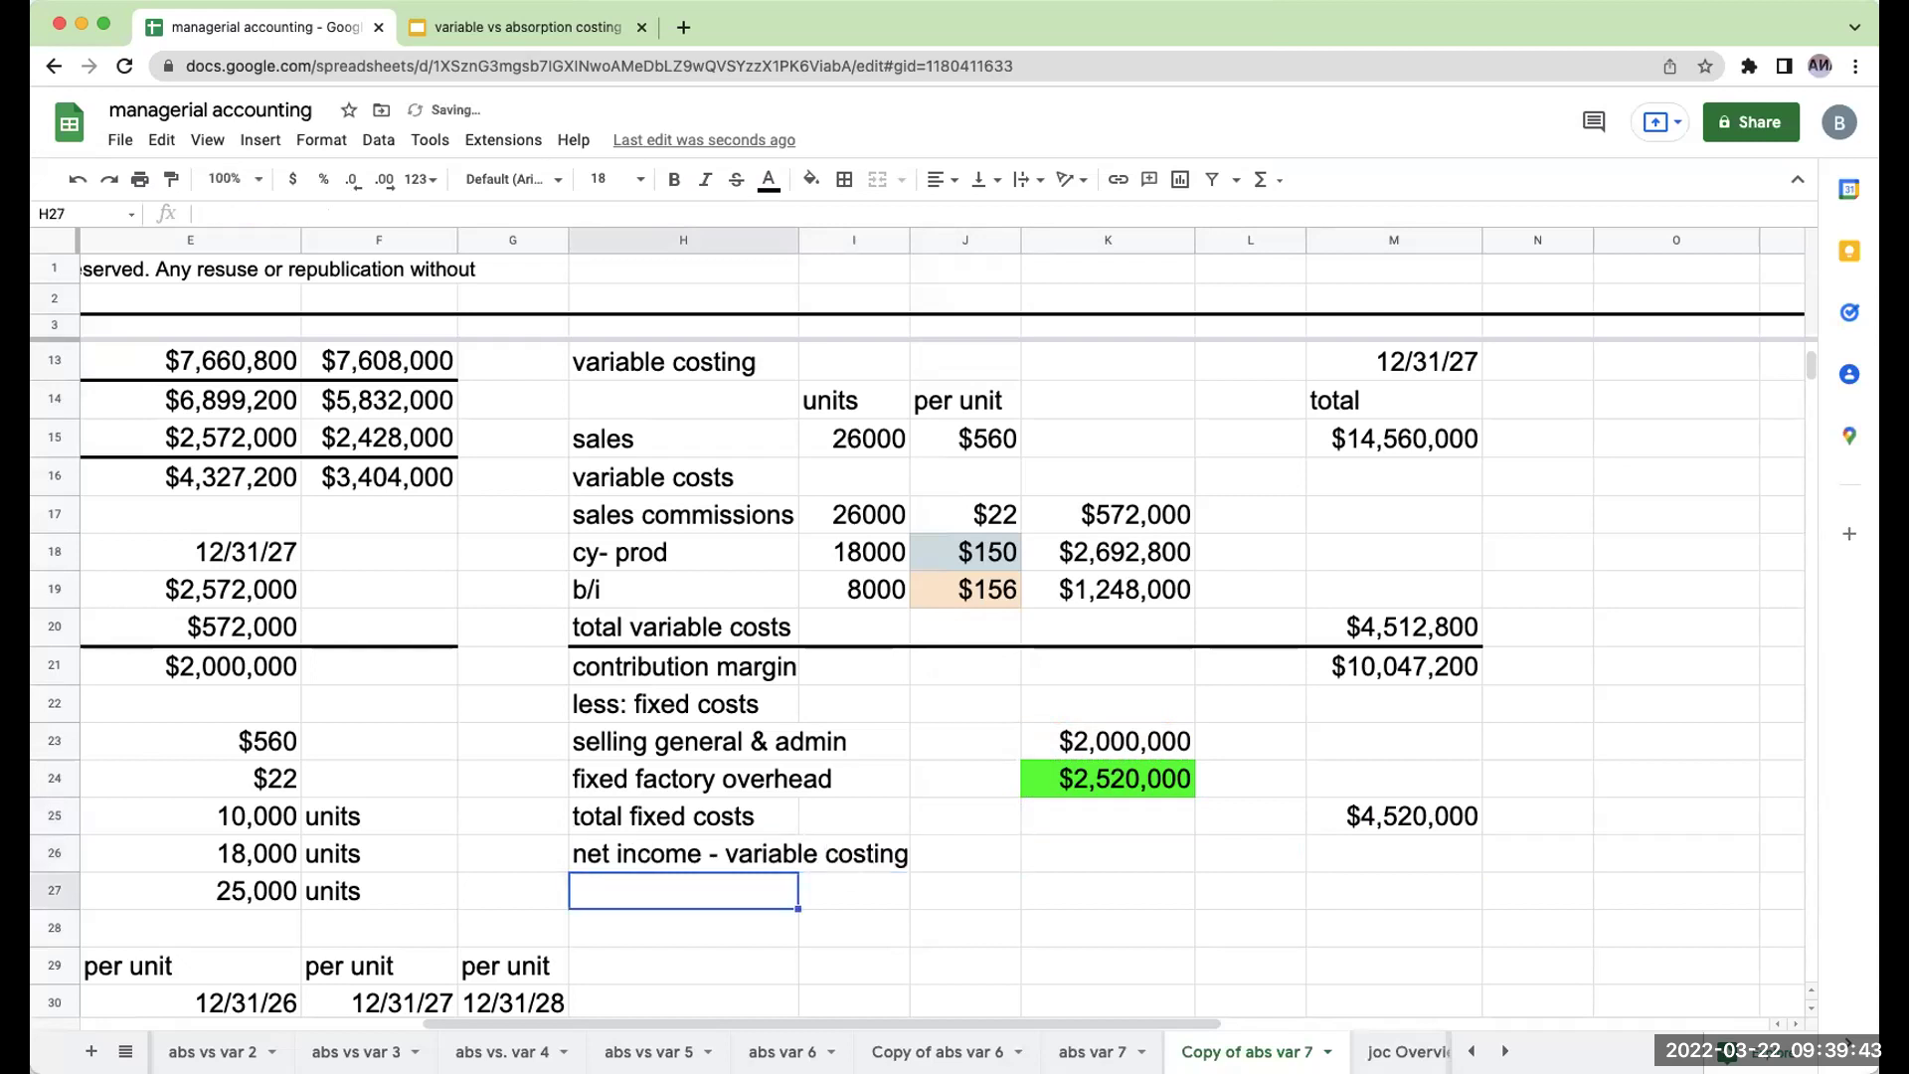
Calculate variable costing net income in M26 as contribution margin M21 minus total fixed costs M25.
key(Up)
key(Right)
key(Right)
key(Right)
key(Right)
key(Right)
text(+)
key(Up)
key(Up)
key(Up)
key(Up)
key(Up)
text(-)
key(Up)
key(Return)
key(Up)
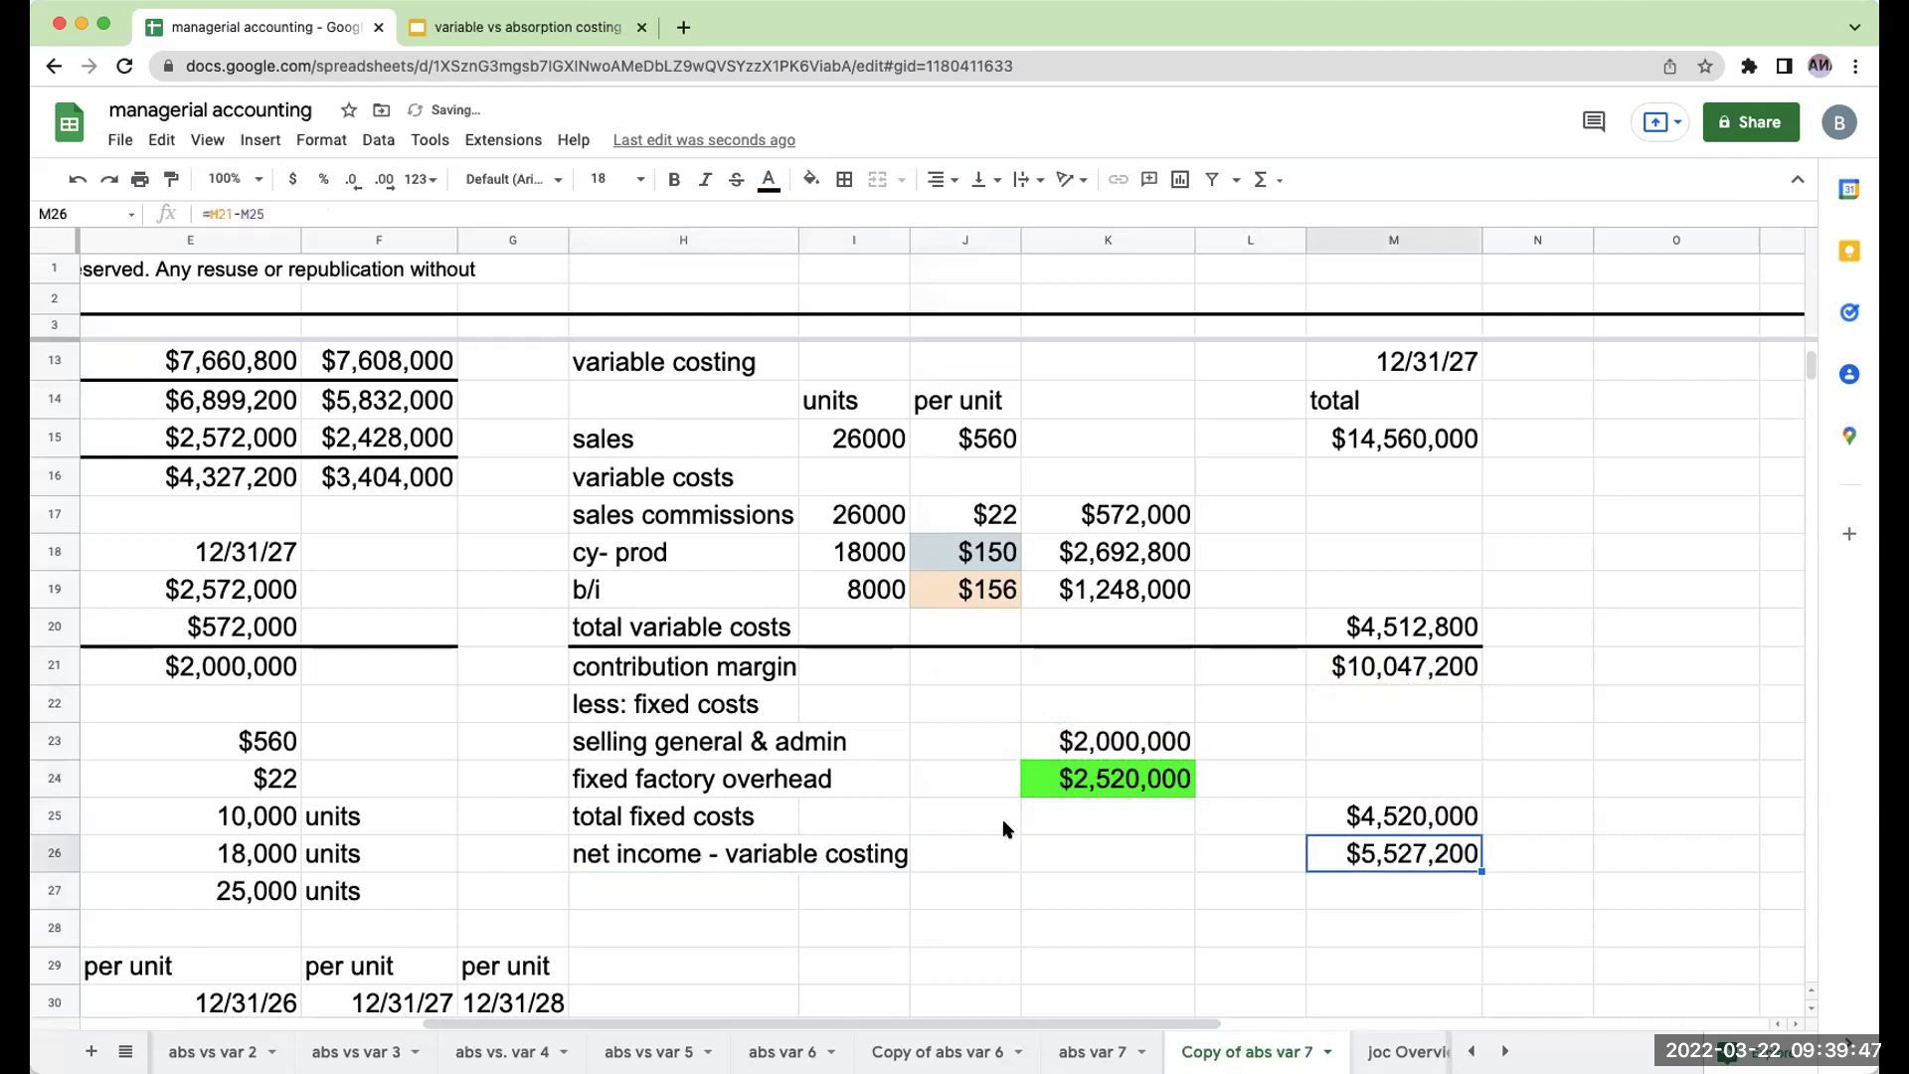
Add a top border across the net income row, H26:M26.
drag(661, 847, 1392, 853)
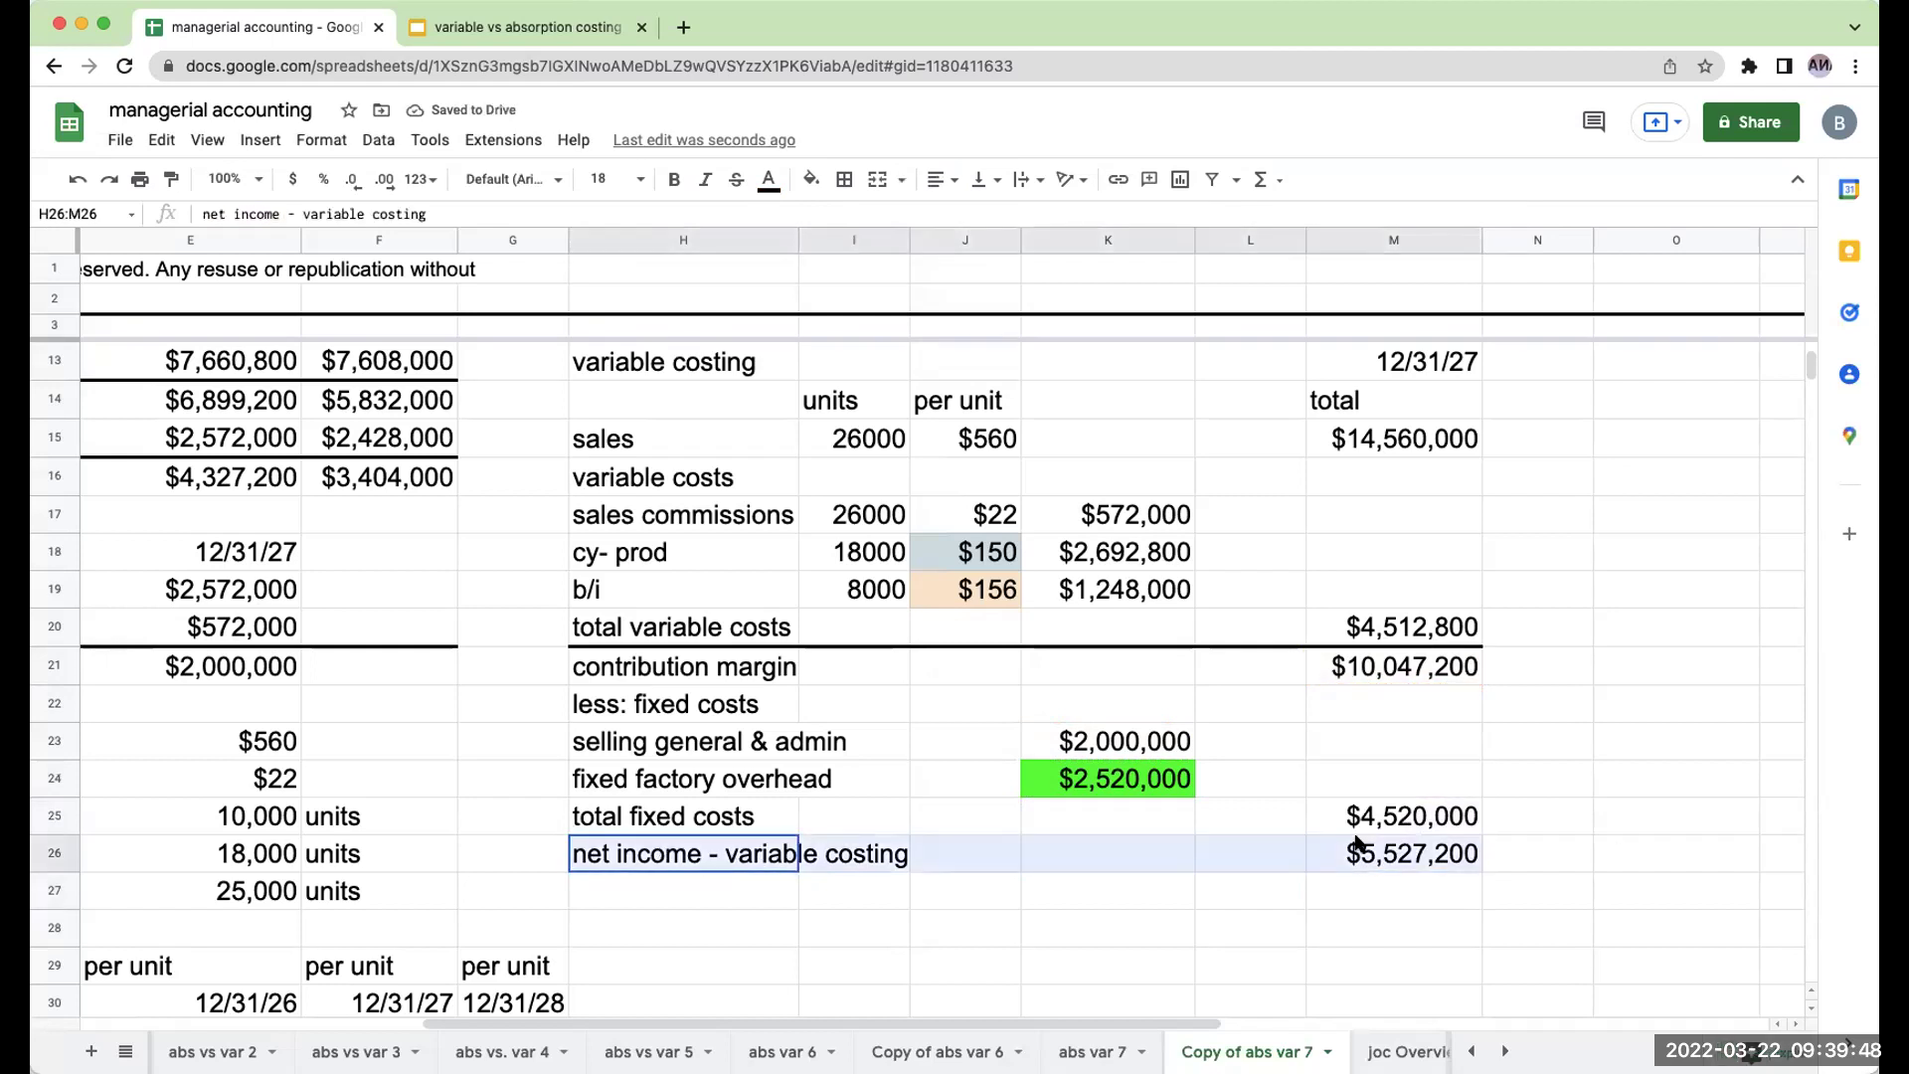
click(843, 180)
click(883, 255)
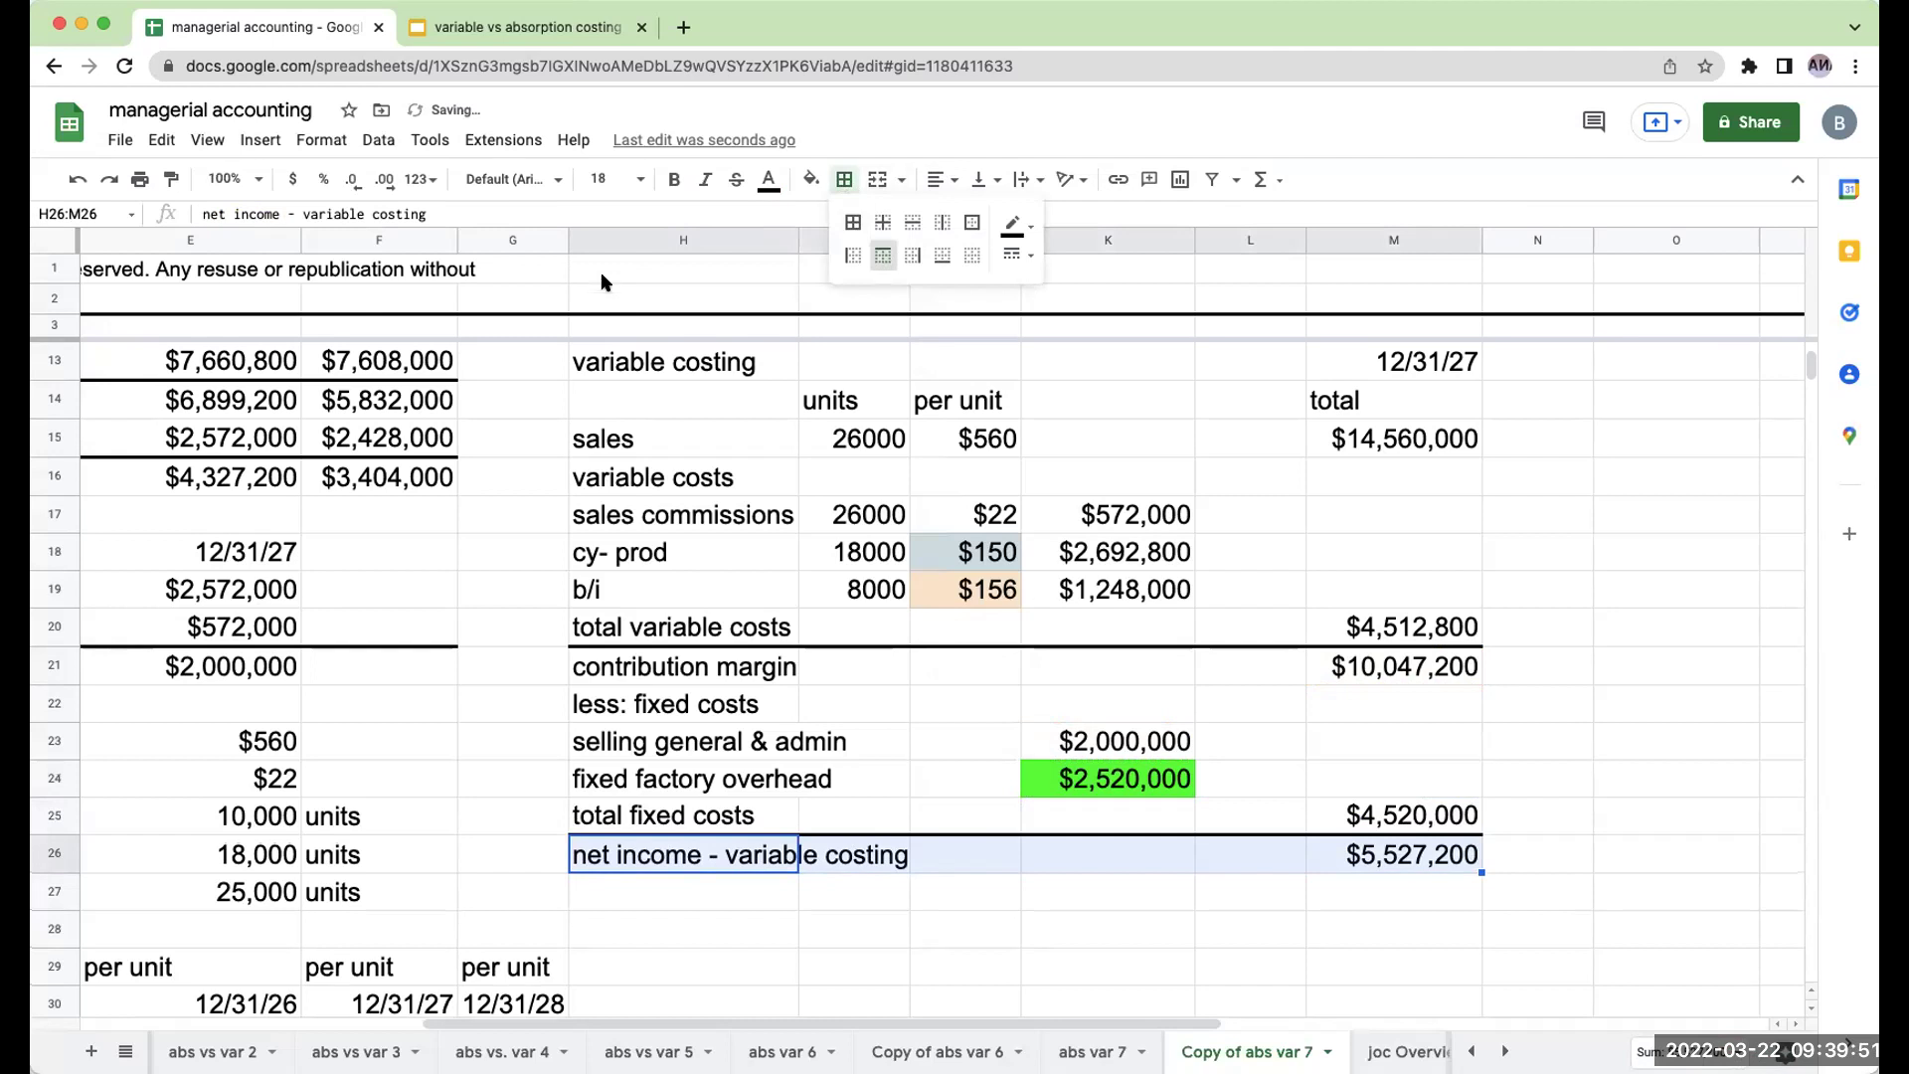
Insert a blank column before column H to separate the variable costing statement from the given data.
click(617, 234)
right_click(617, 234)
click(732, 418)
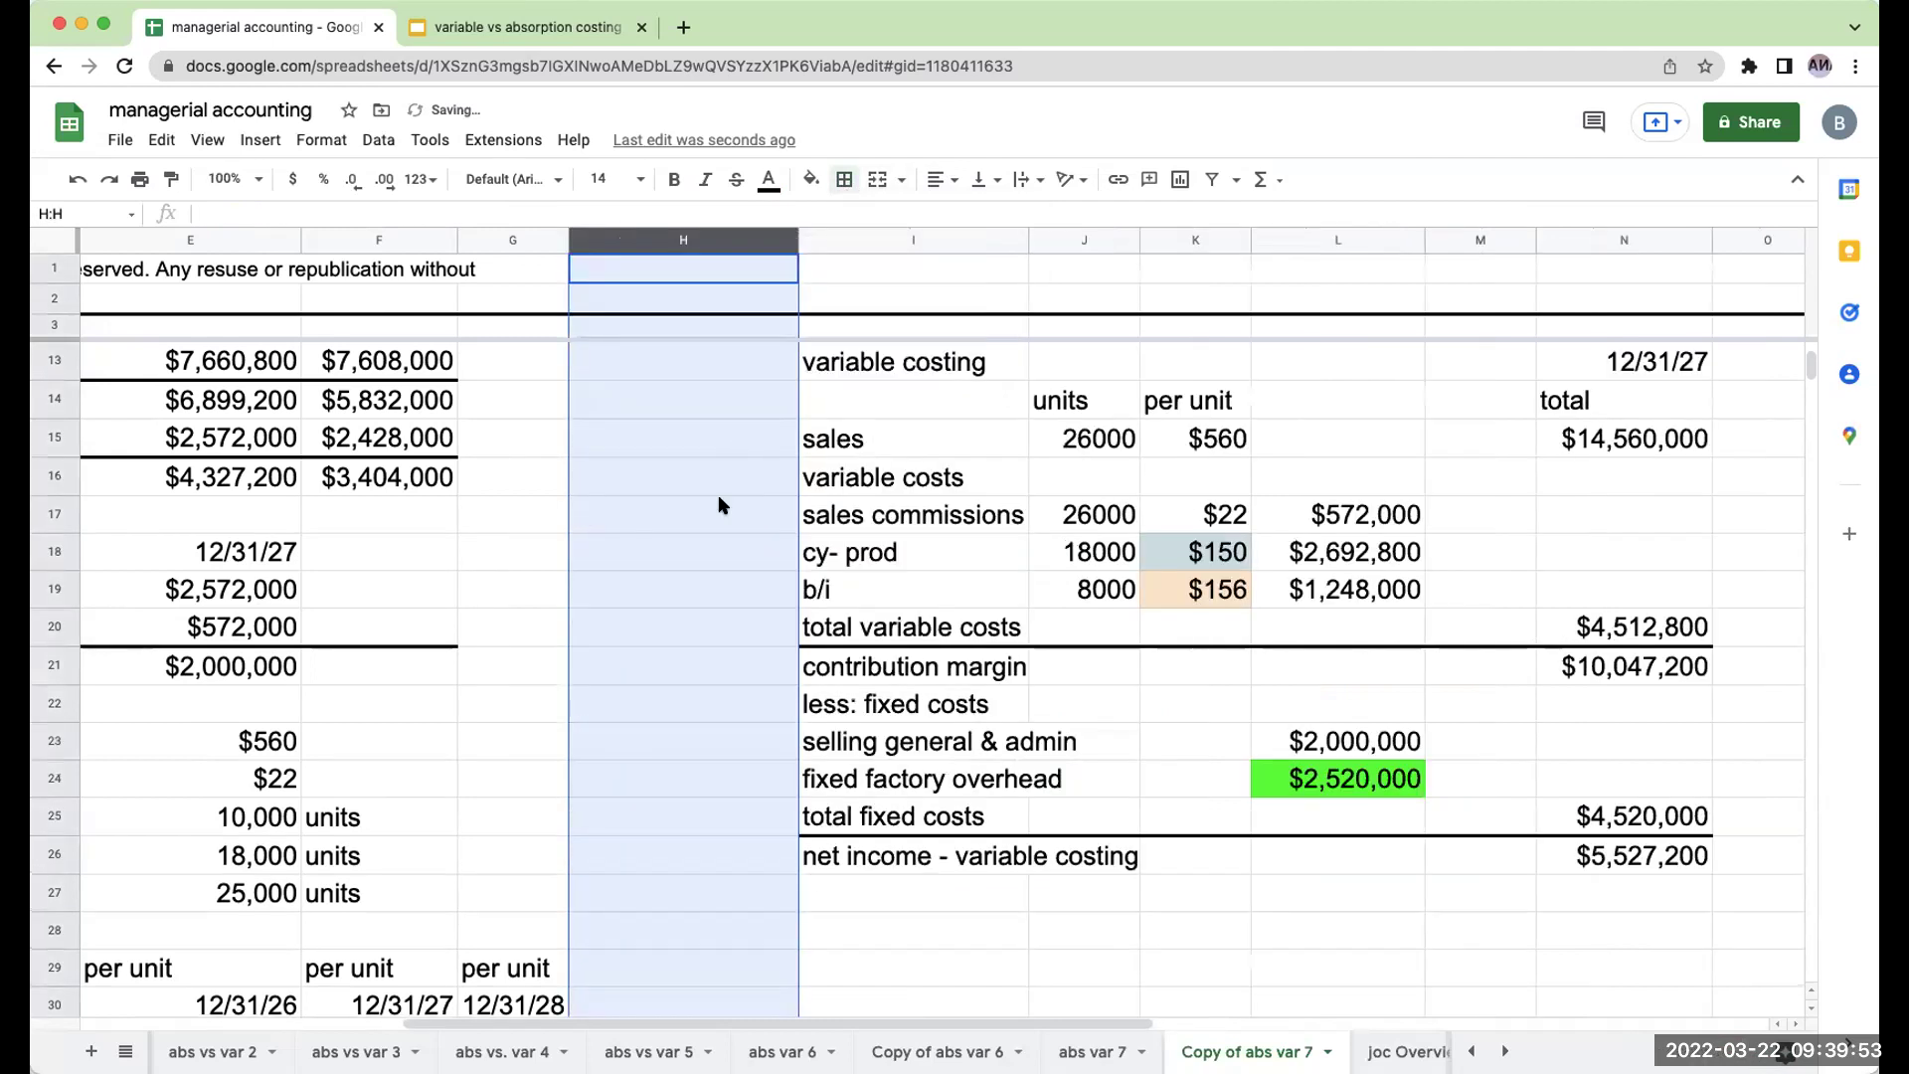
Head a second statement with "variable costing" in I28 and the date 12/31/28 in N28.
scroll(718, 497, down, 5)
scroll(718, 497, up, 6)
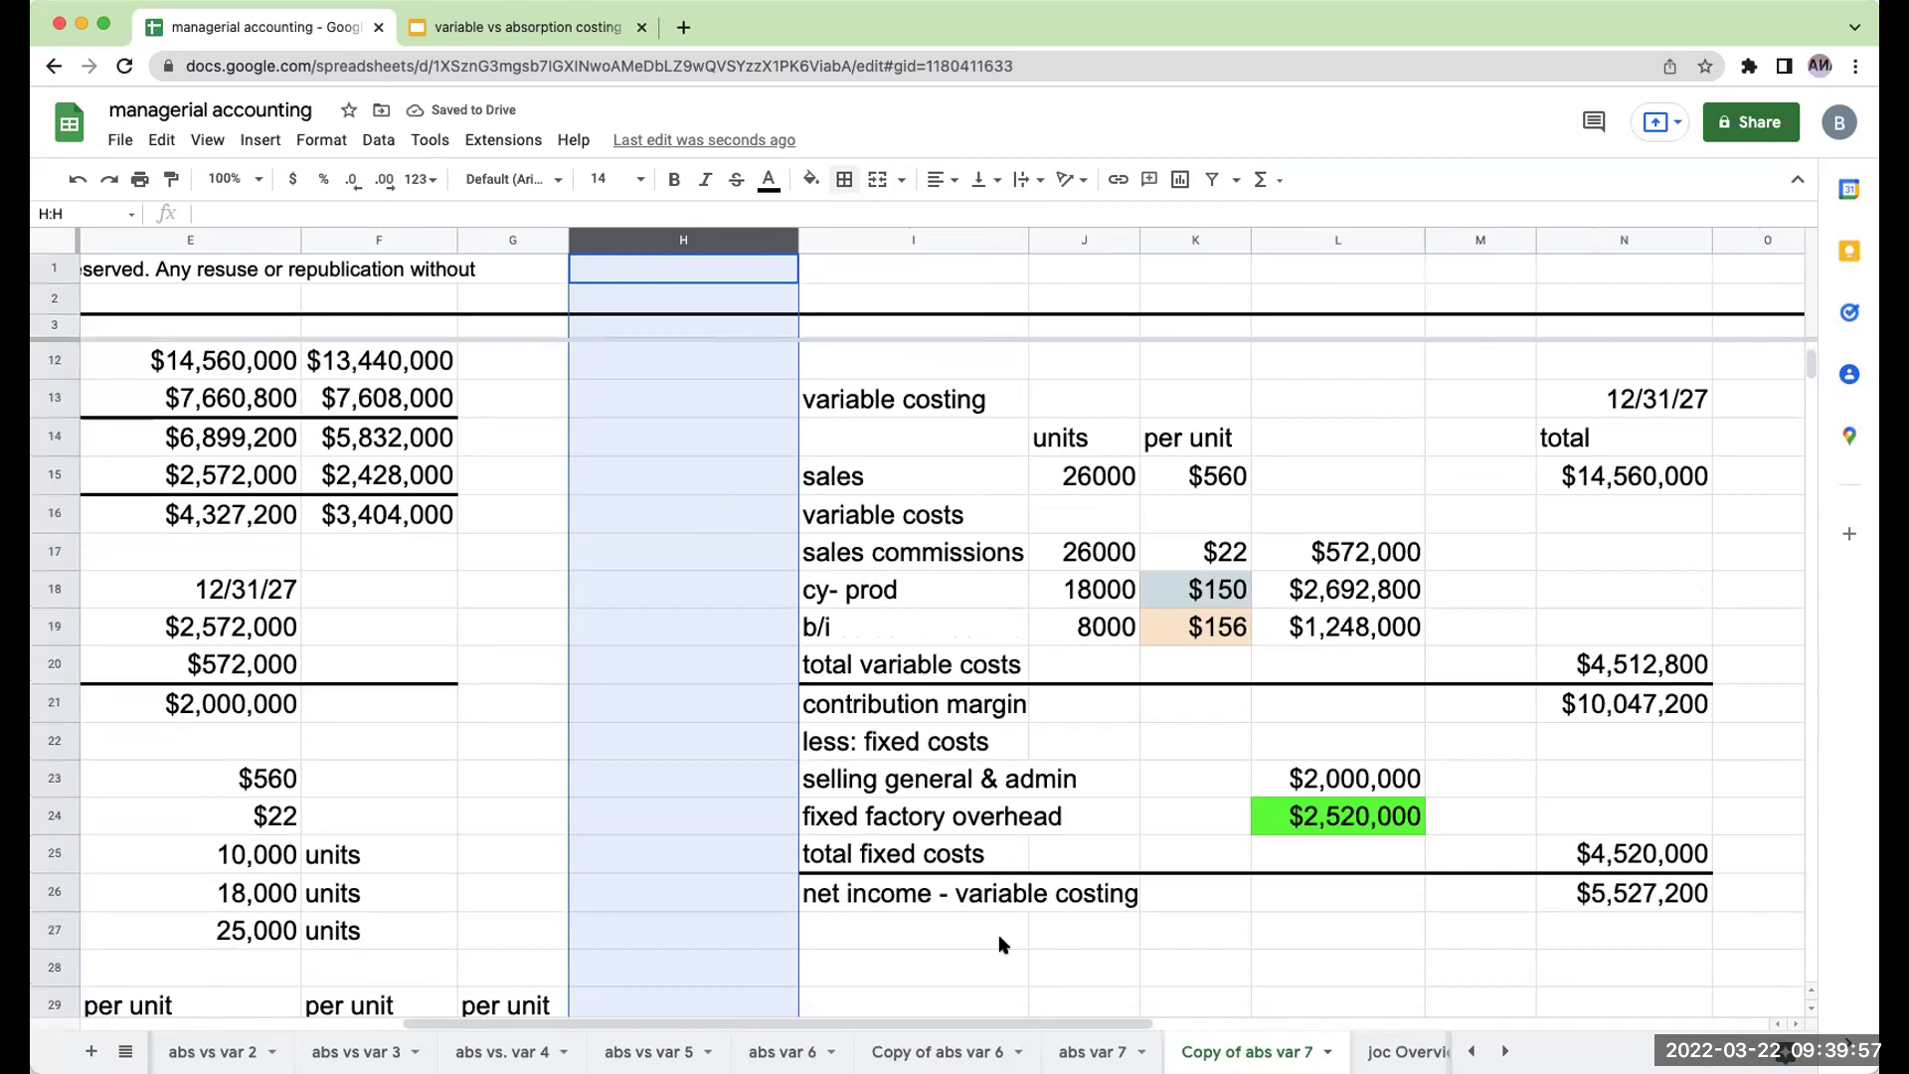
click(986, 960)
text(variable costing)
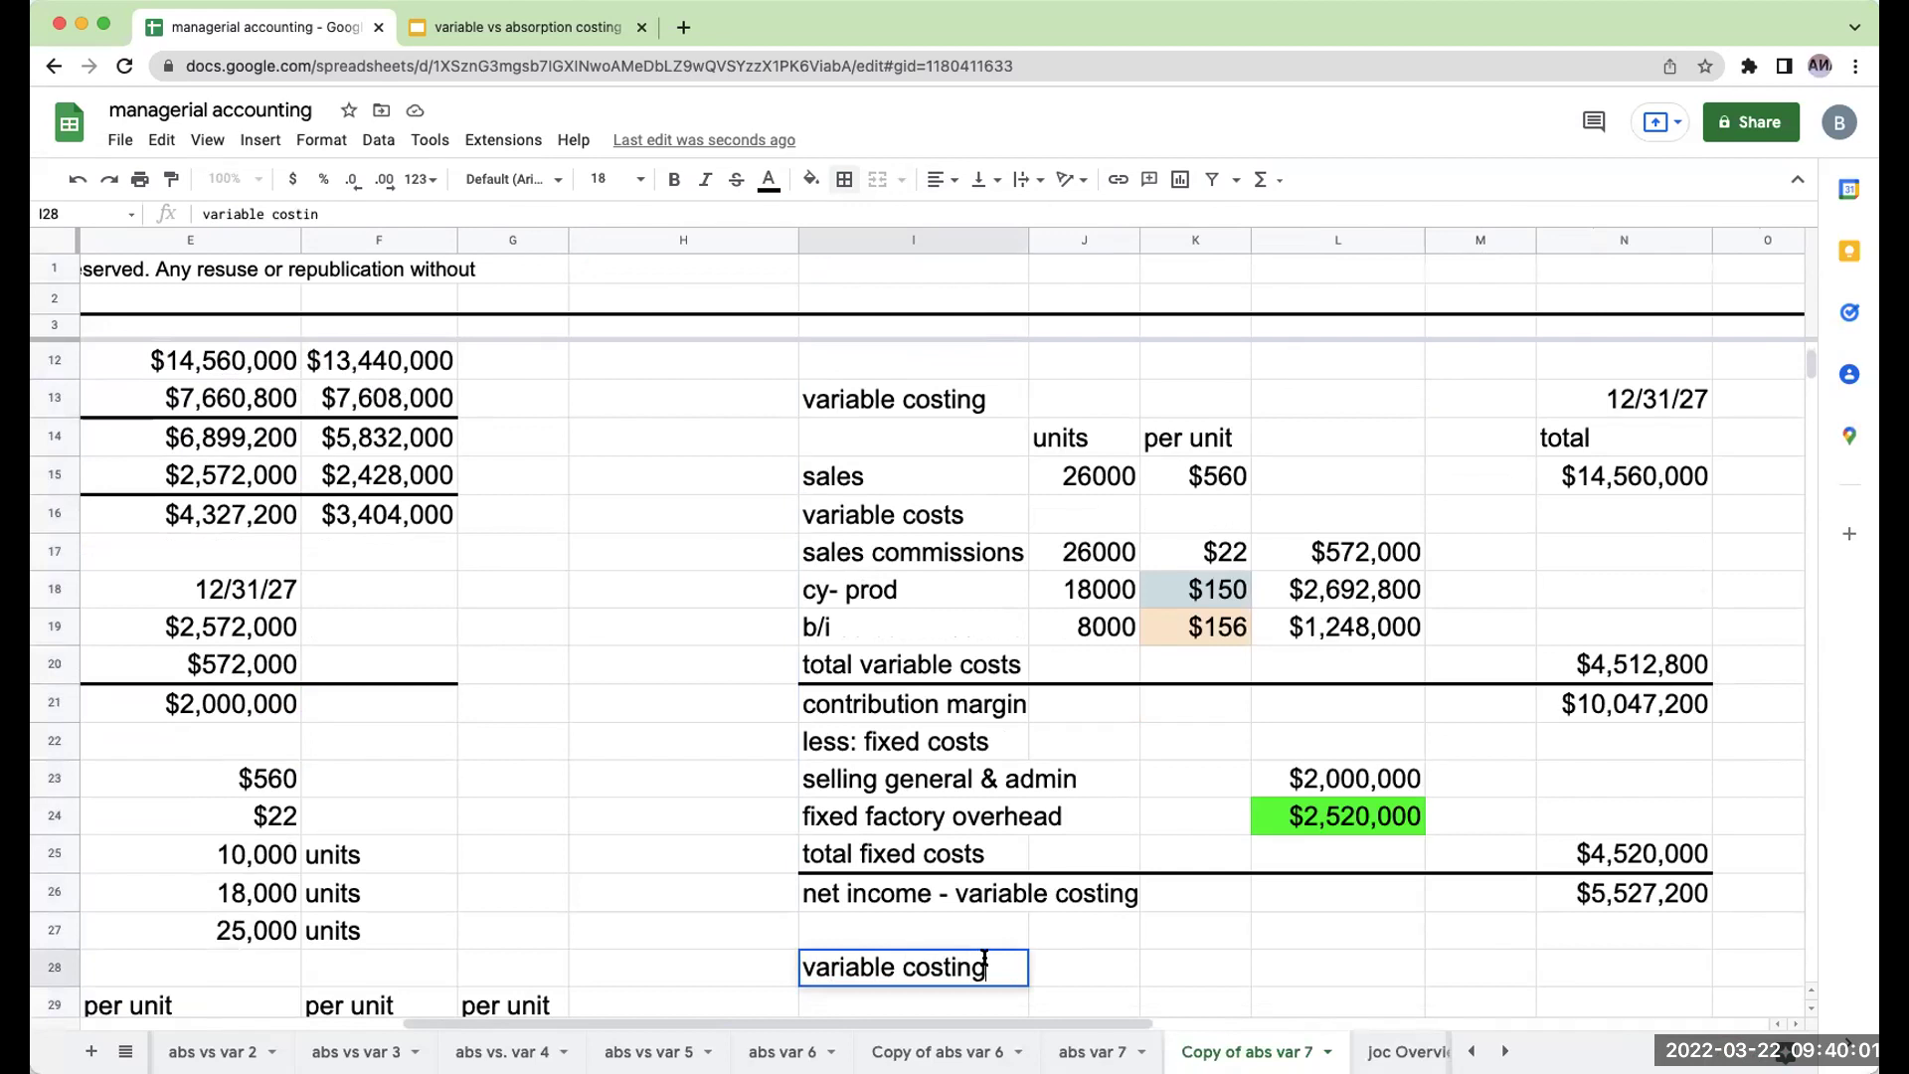
key(Tab)
key(Tab)
key(Tab)
key(Tab)
key(Tab)
text(12/31/28)
key(Return)
Label I30, two rows below the new variable costing heading, as "sales".
key(Left)
key(Left)
key(Right)
key(Right)
key(Down)
text(sales)
key(Tab)
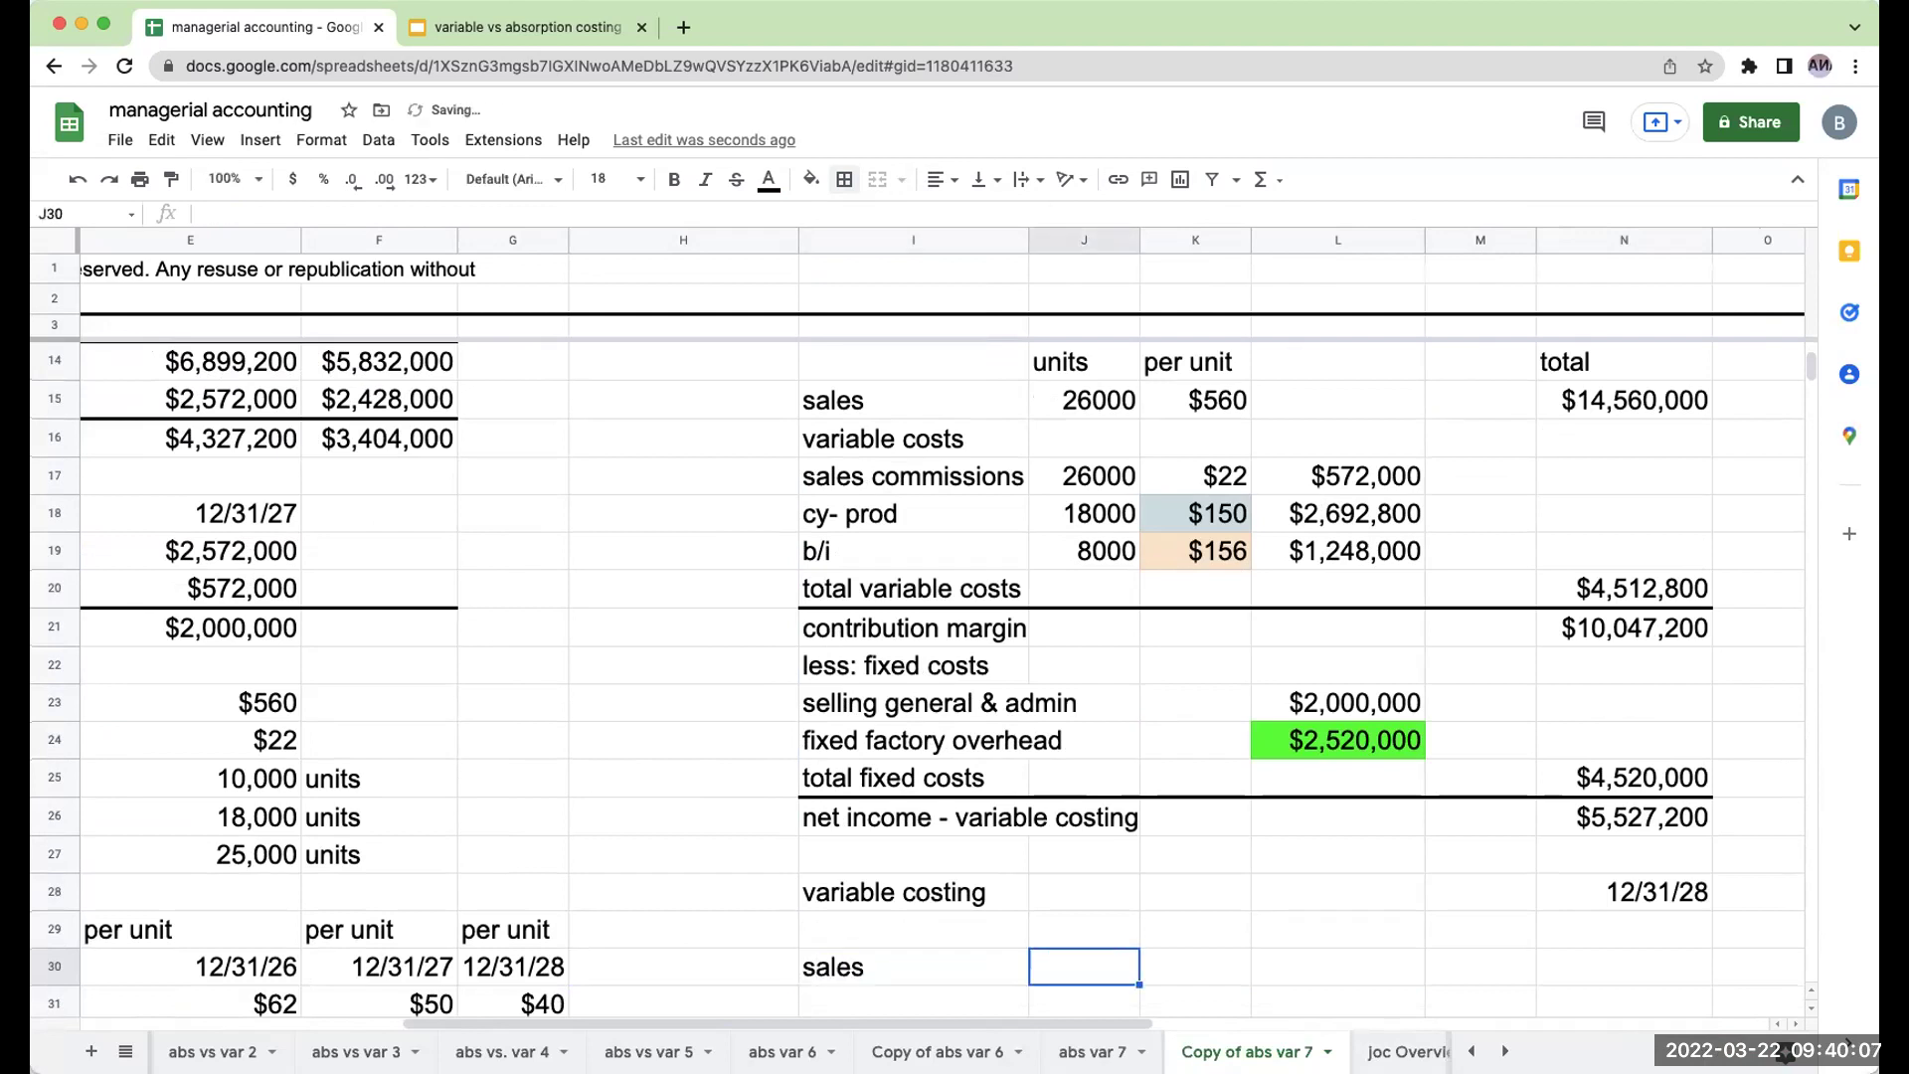
Link J29 to the units heading in J14 and copy the link to K29 and N29 for the remaining column headings.
key(Up)
text(+)
click(1094, 365)
key(Return)
key(Up)
key(Right)
text(per unit)
key(Right)
key(Right)
key(Right)
text(total)
Link the sales total in N30 to the 12/31/28 sales figure in F12.
key(Down)
text(+)
scroll(622, 669, up, 3)
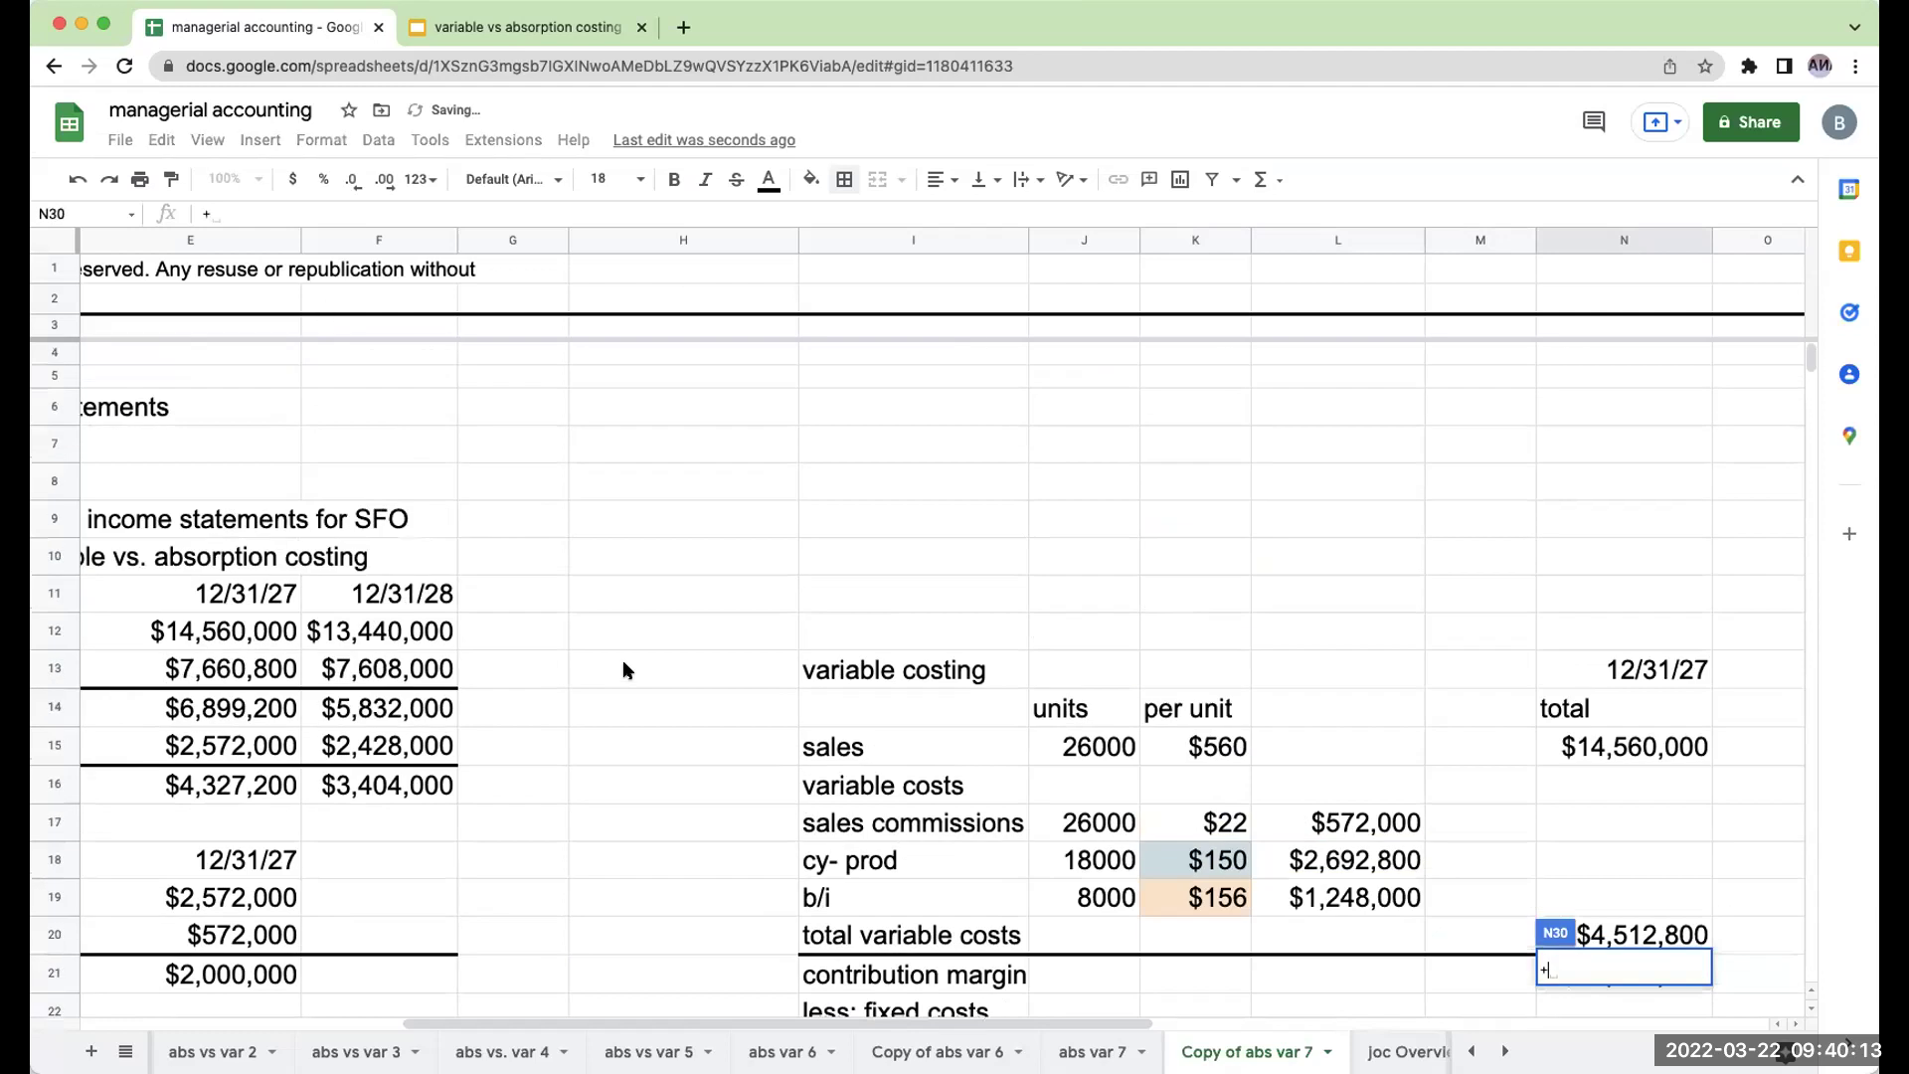
click(416, 629)
key(Return)
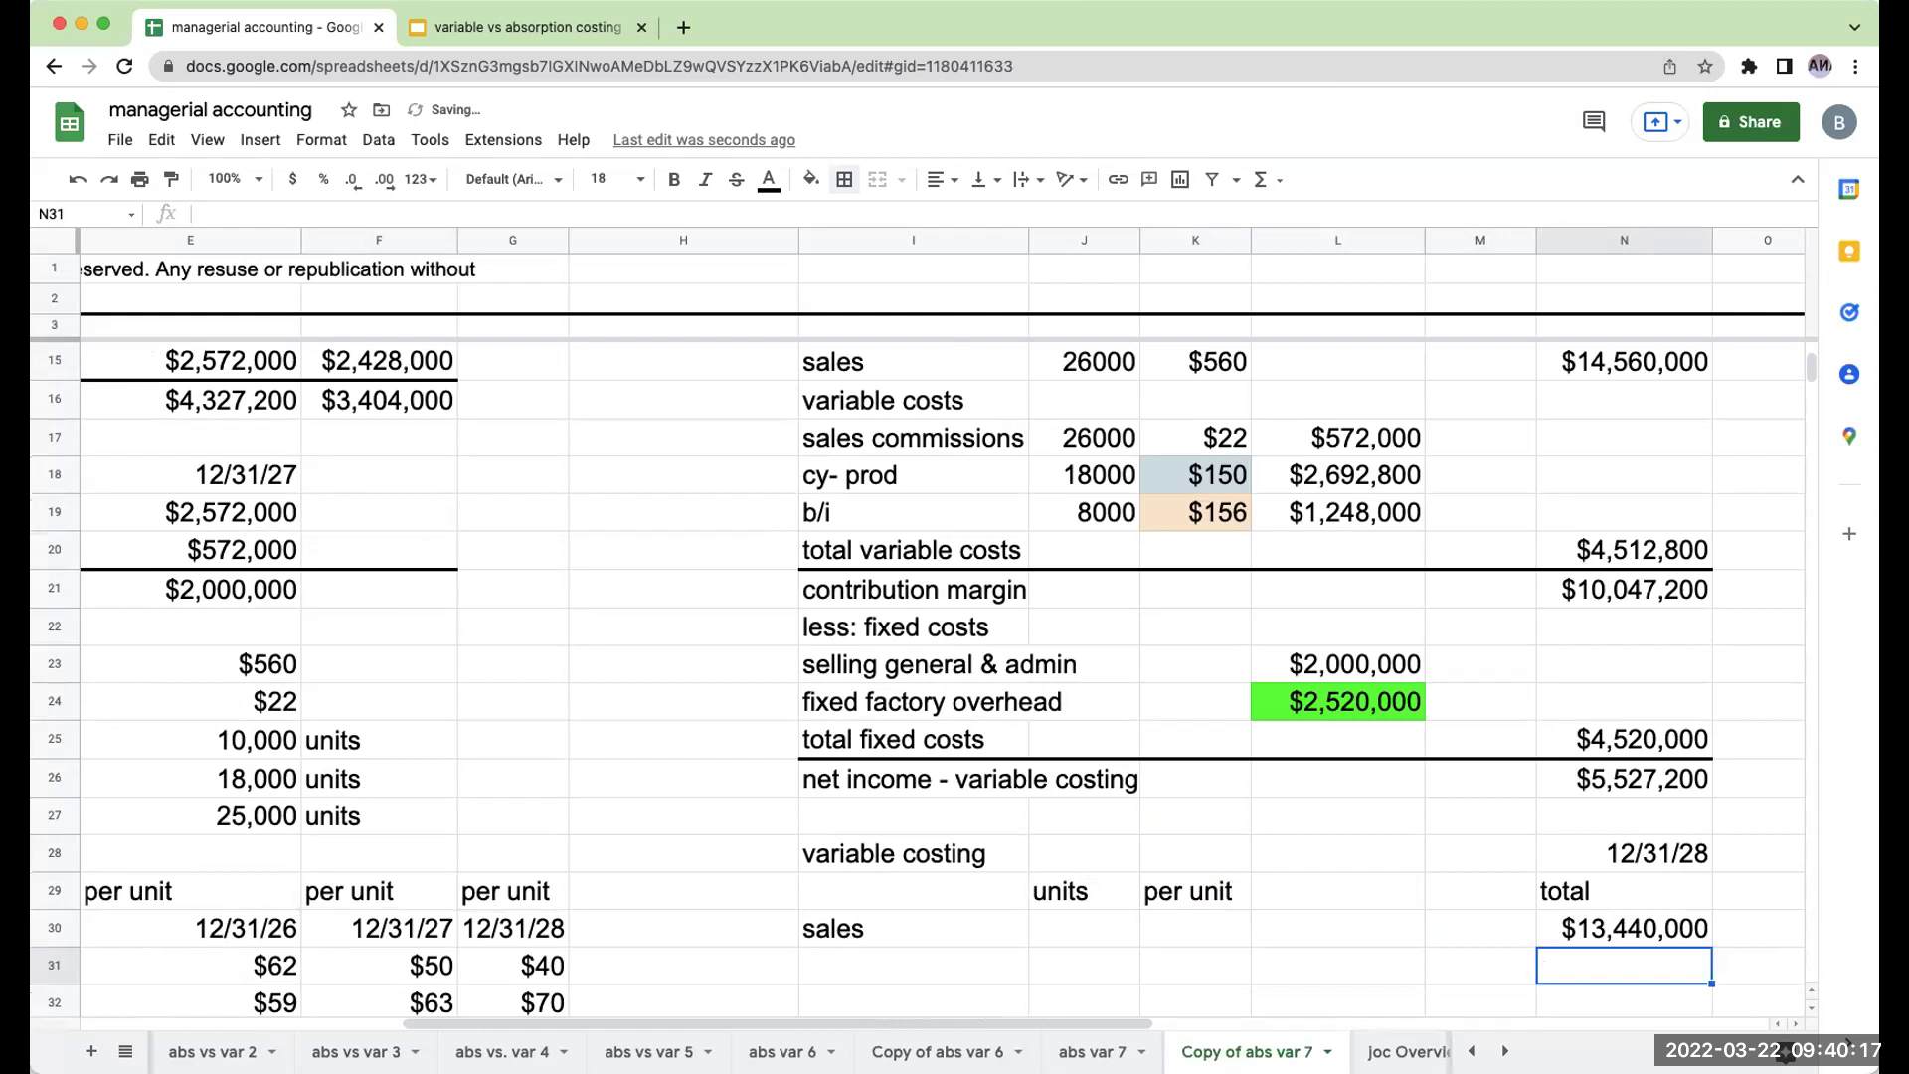
Link the per-unit sales price in K30 of the 12/31/28 statement to the existing $560 price.
key(Up)
key(Left)
key(Left)
key(Left)
text(+)
key(Left)
key(Left)
key(Left)
key(Left)
key(Left)
key(Left)
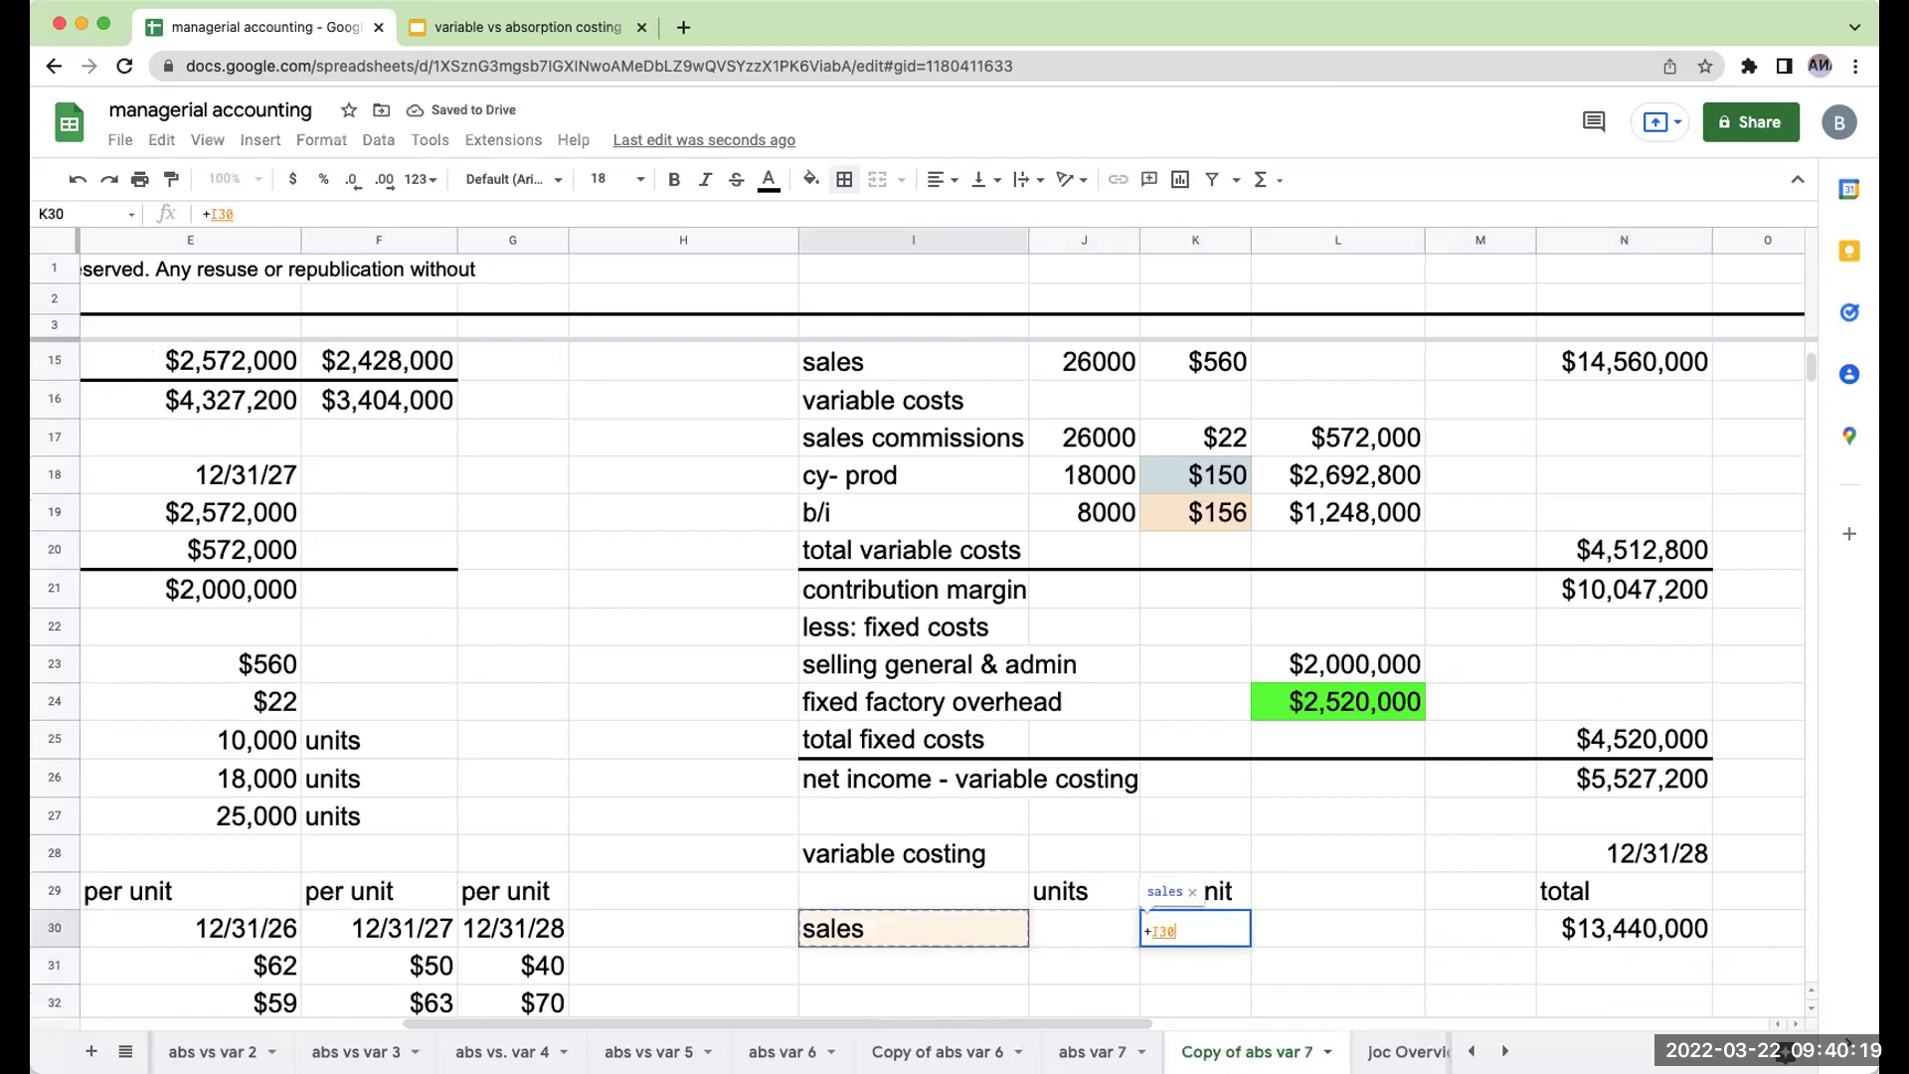
key(Up)
key(Up)
key(Up)
key(Up)
key(Up)
key(Up)
key(Up)
key(Return)
key(Up)
key(Left)
key(Left)
key(Left)
key(Left)
key(Left)
key(Left)
key(Right)
key(Right)
key(Right)
key(Right)
key(Right)
key(Right)
key(Right)
key(Right)
key(Right)
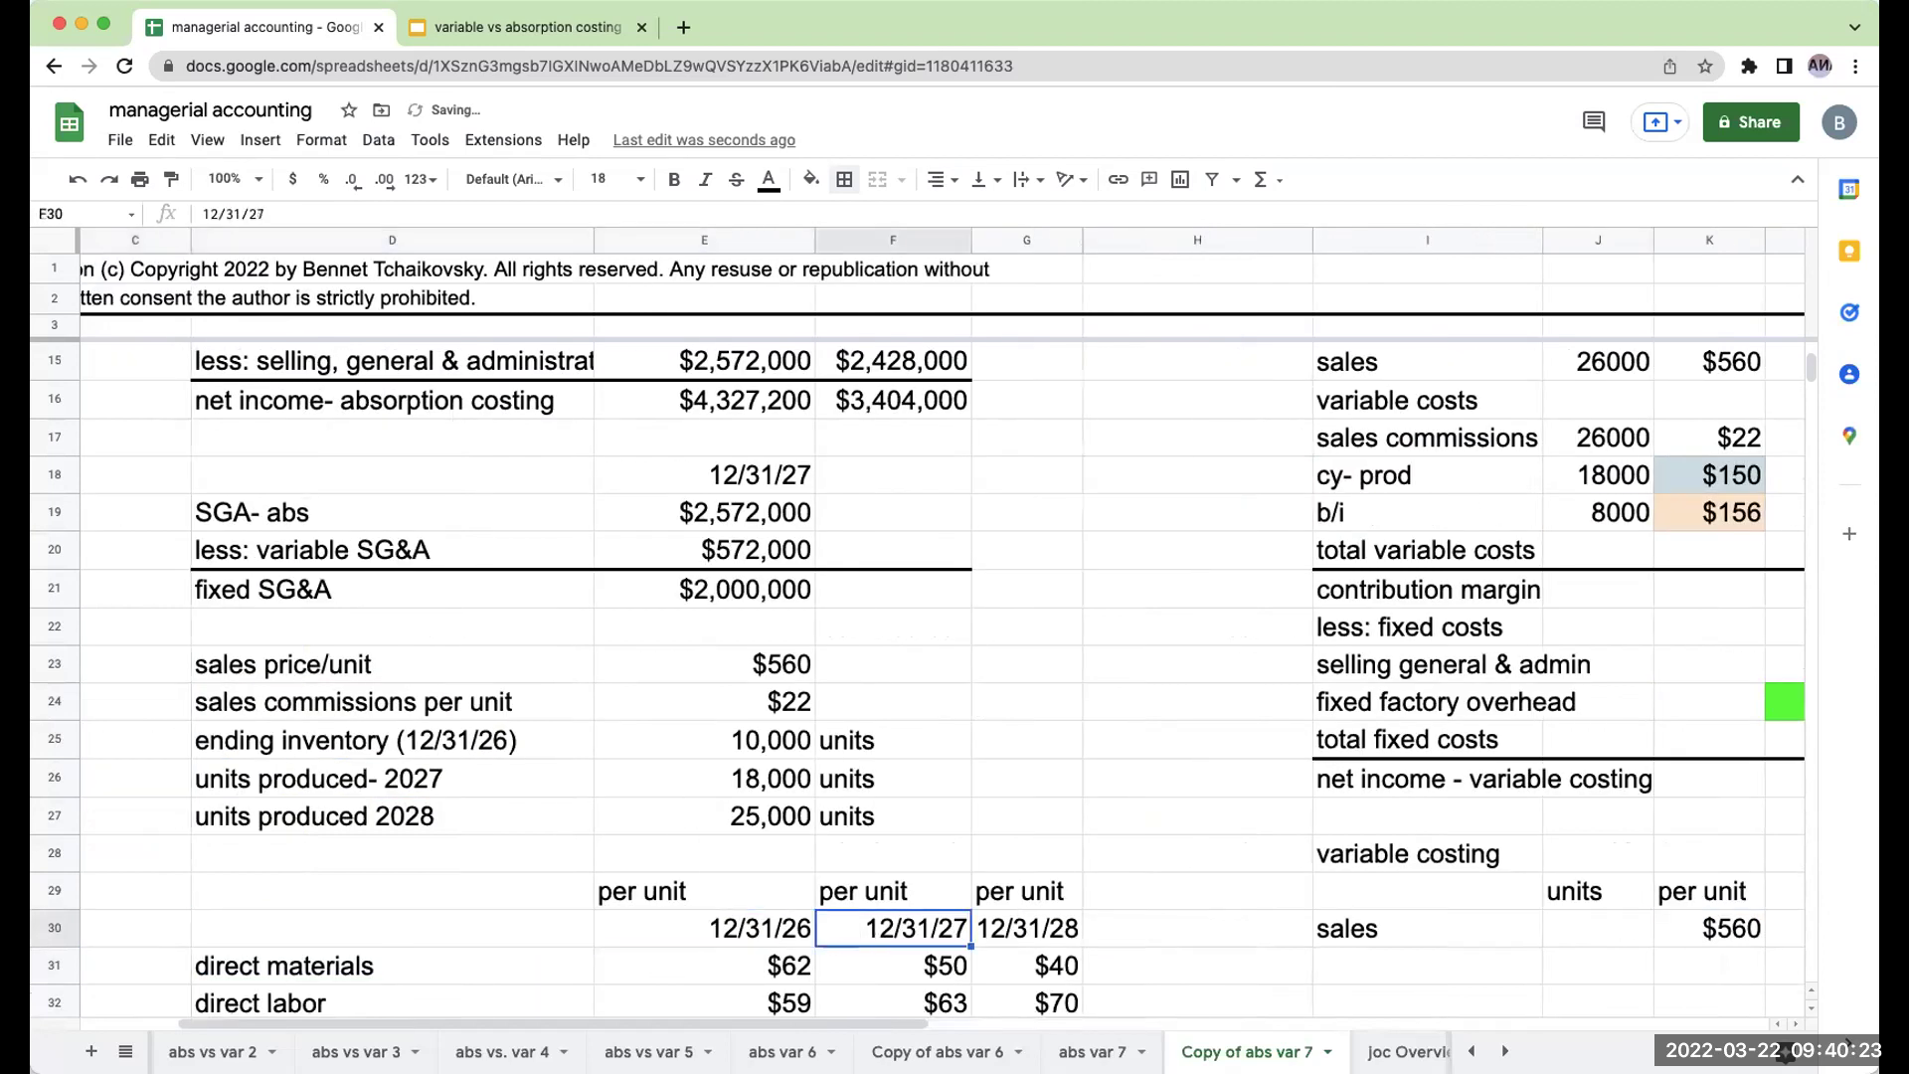
key(Left)
key(Left)
key(Left)
key(Left)
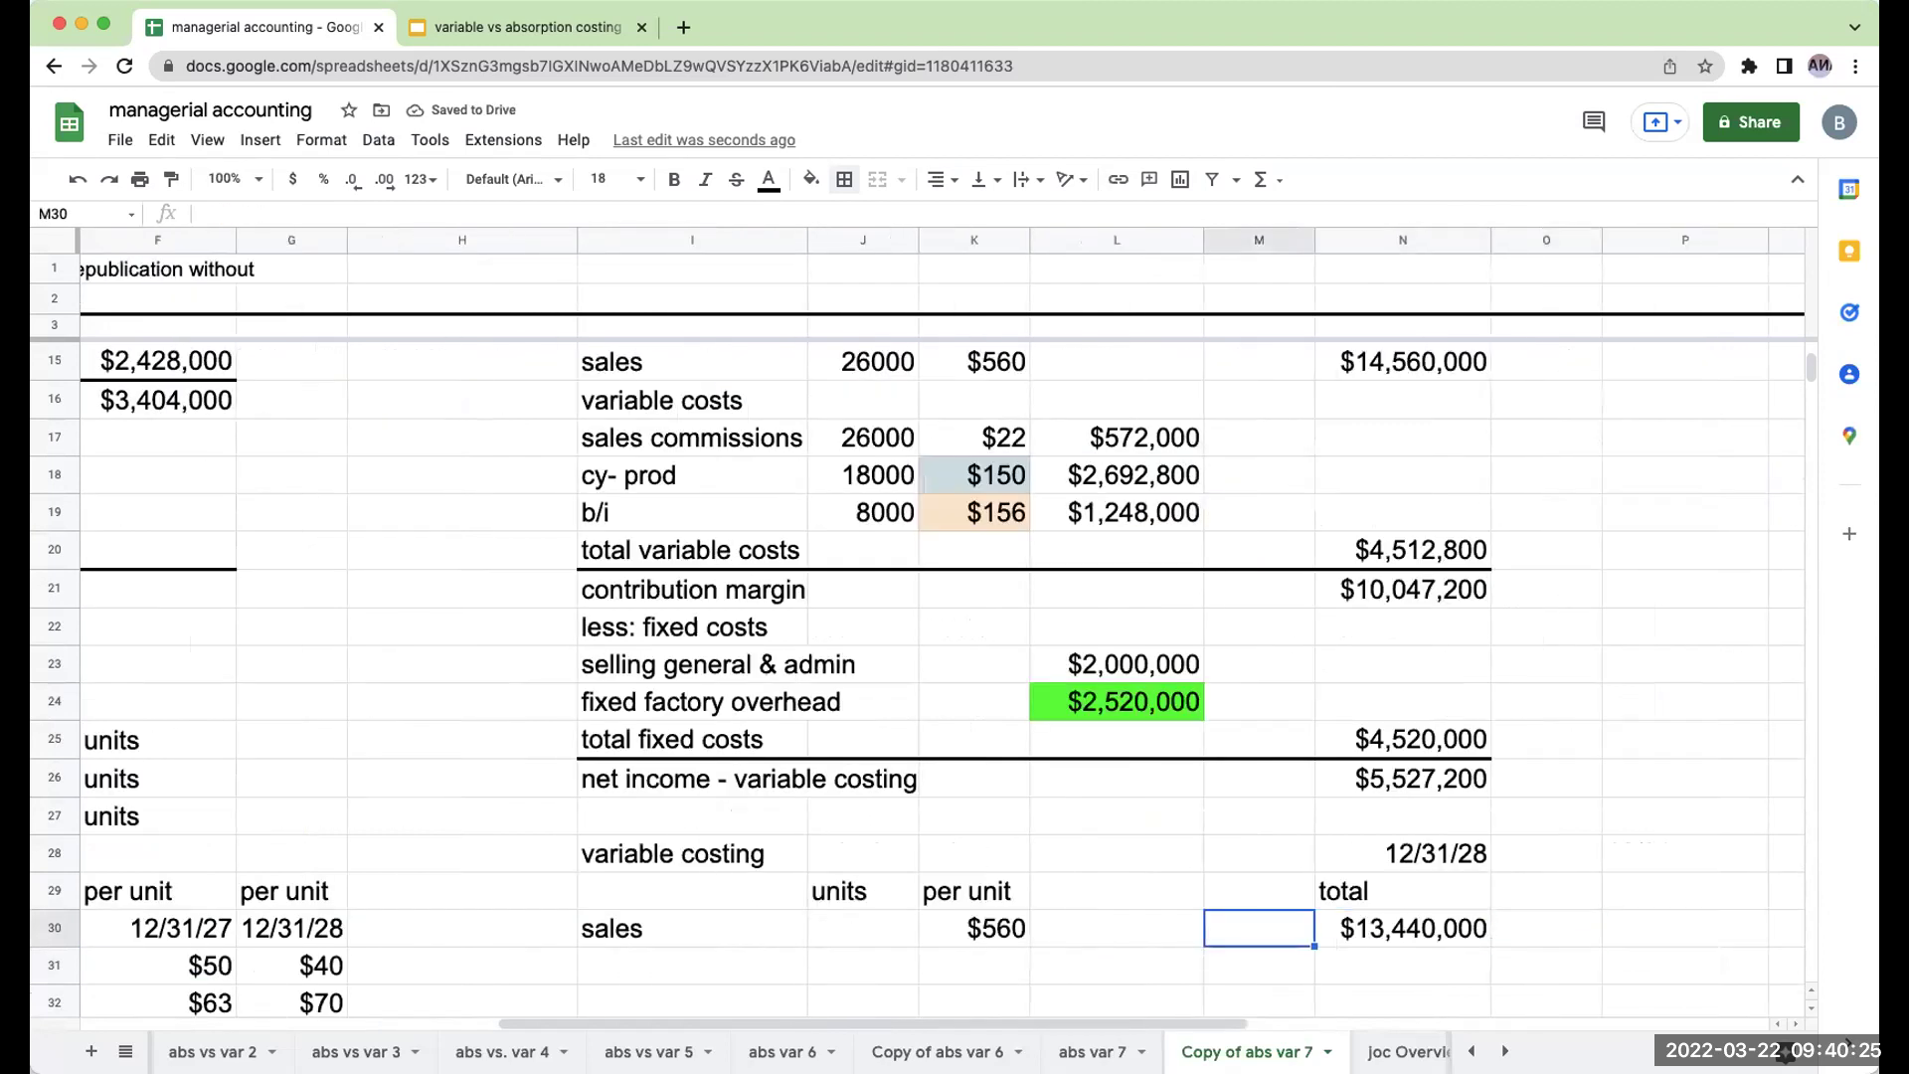
text(+)
key(Right)
key(Right)
key(Right)
key(Right)
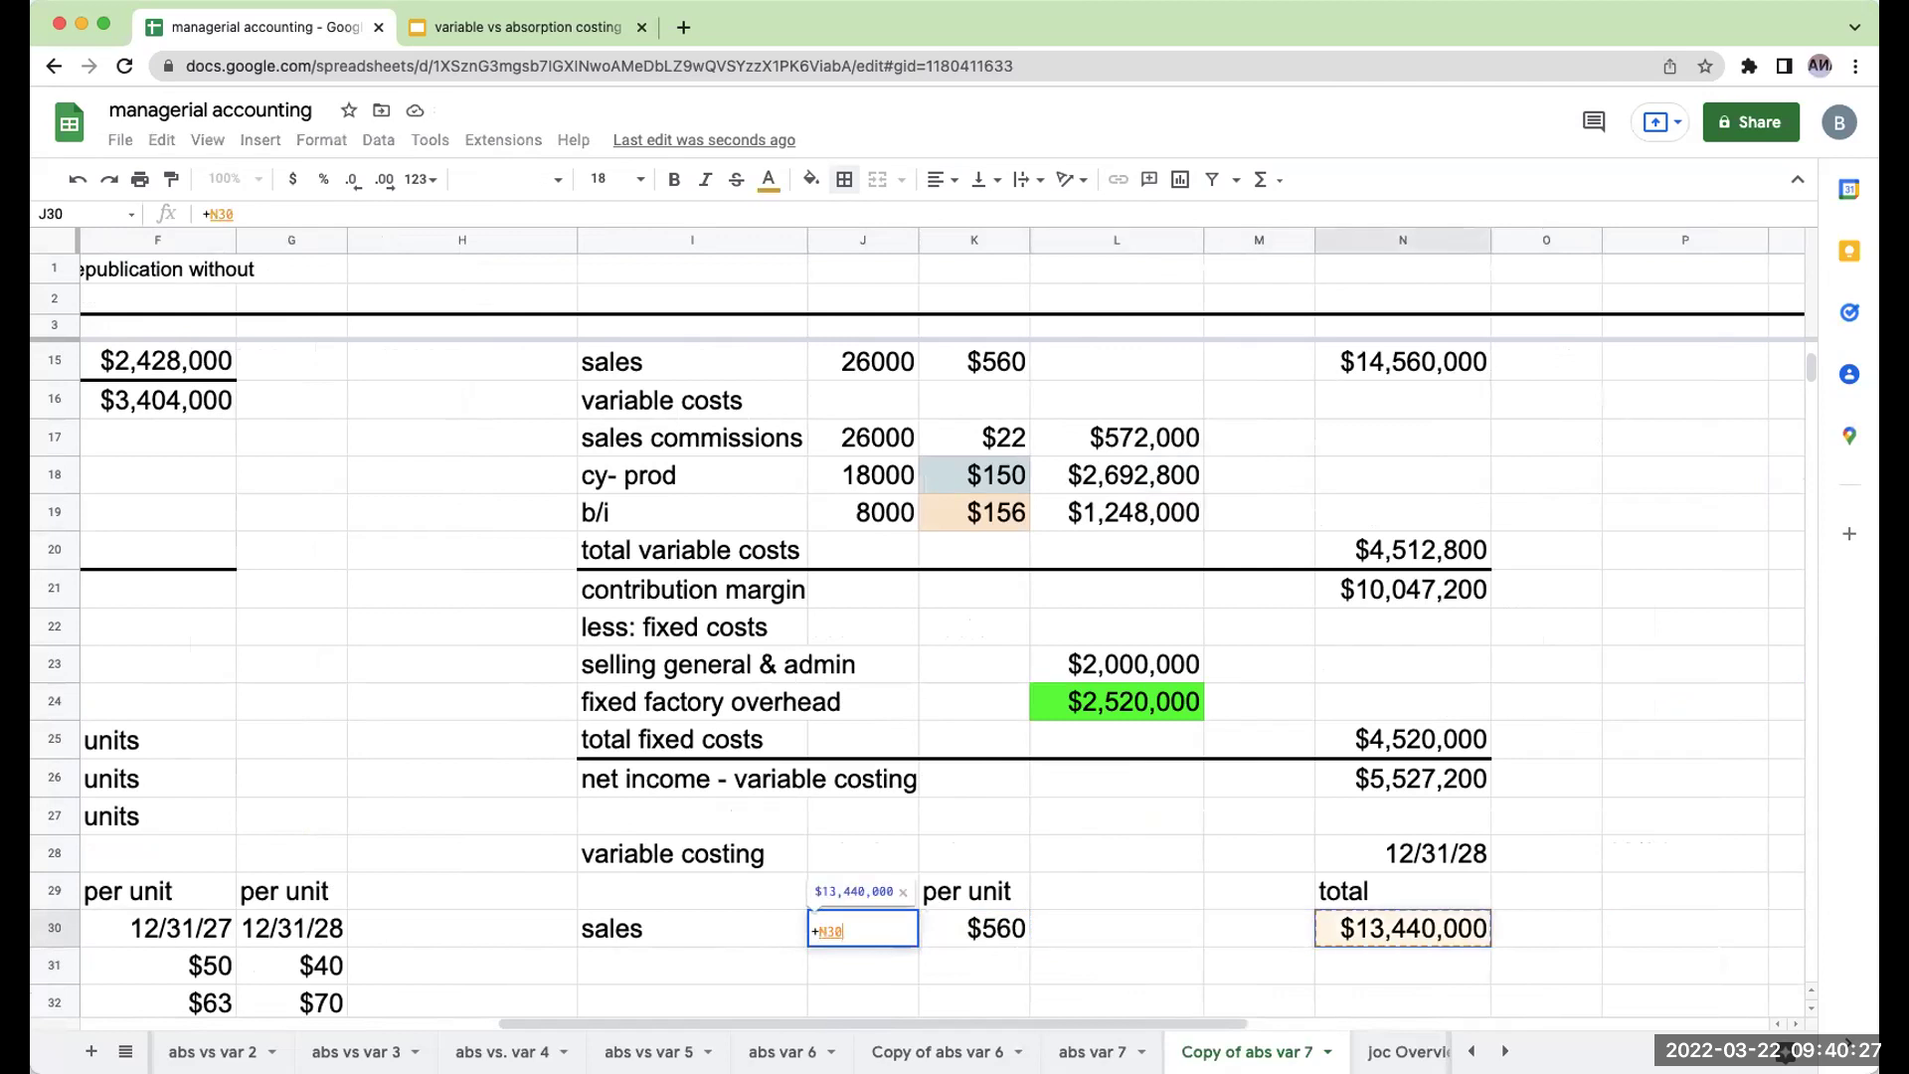
key(Return)
key(Up)
Calculate the units sold in J30 by dividing total sales in N30 by the unit price in K30.
text(+)
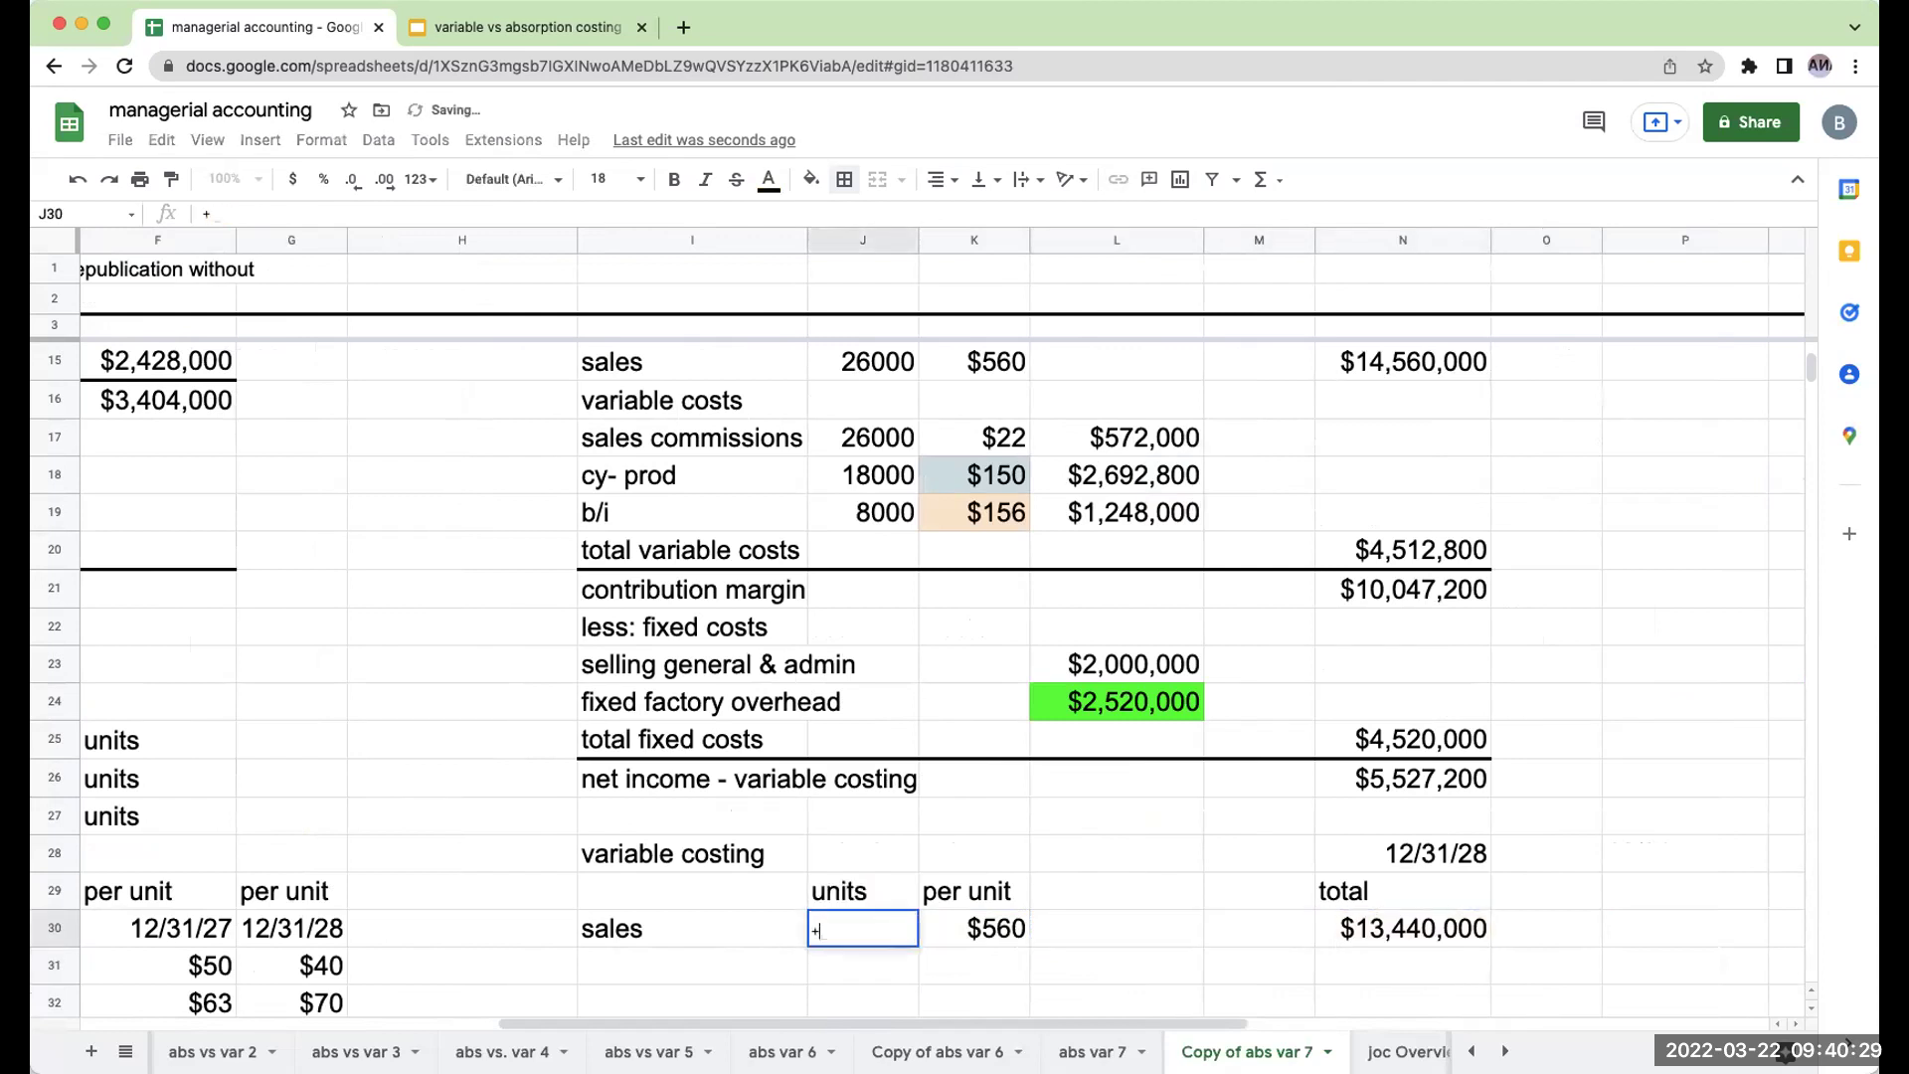
key(Right)
key(Right)
key(Right)
key(Right)
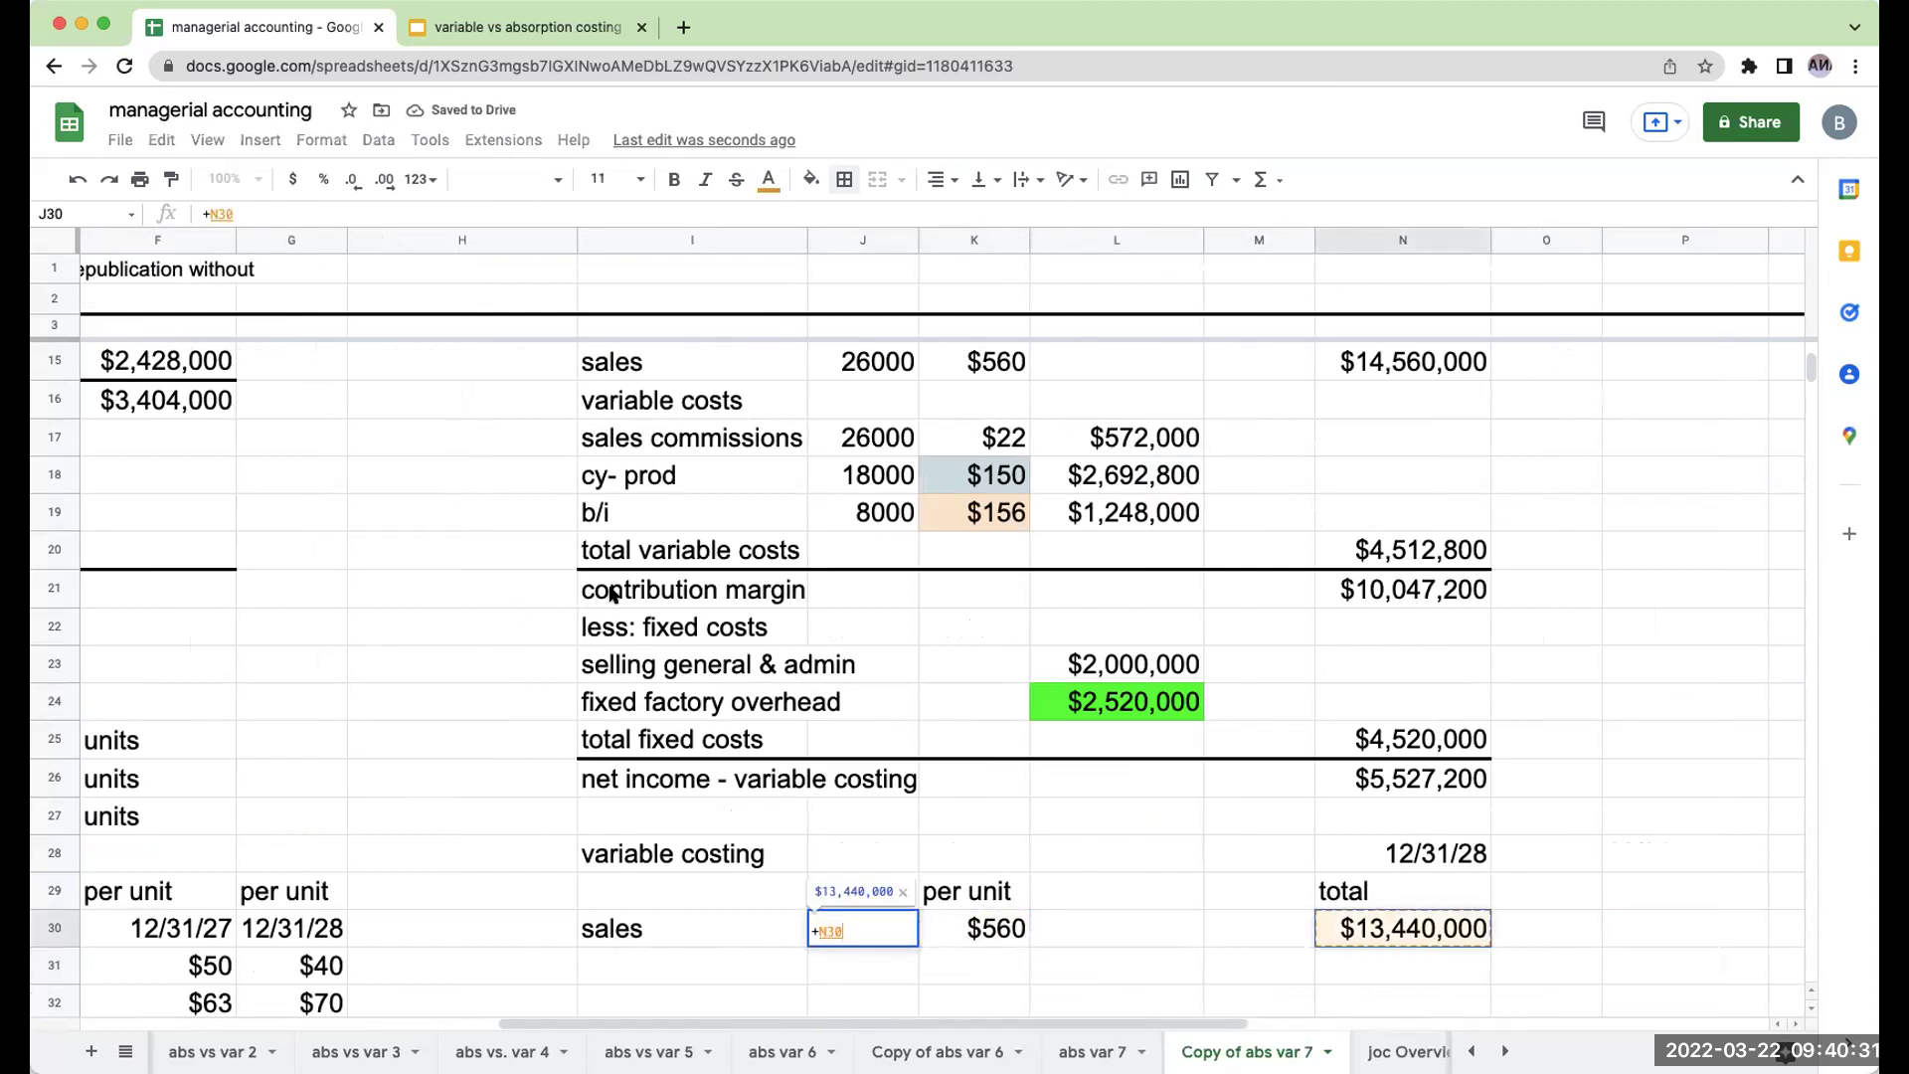
text(/)
key(Right)
key(Return)
key(Up)
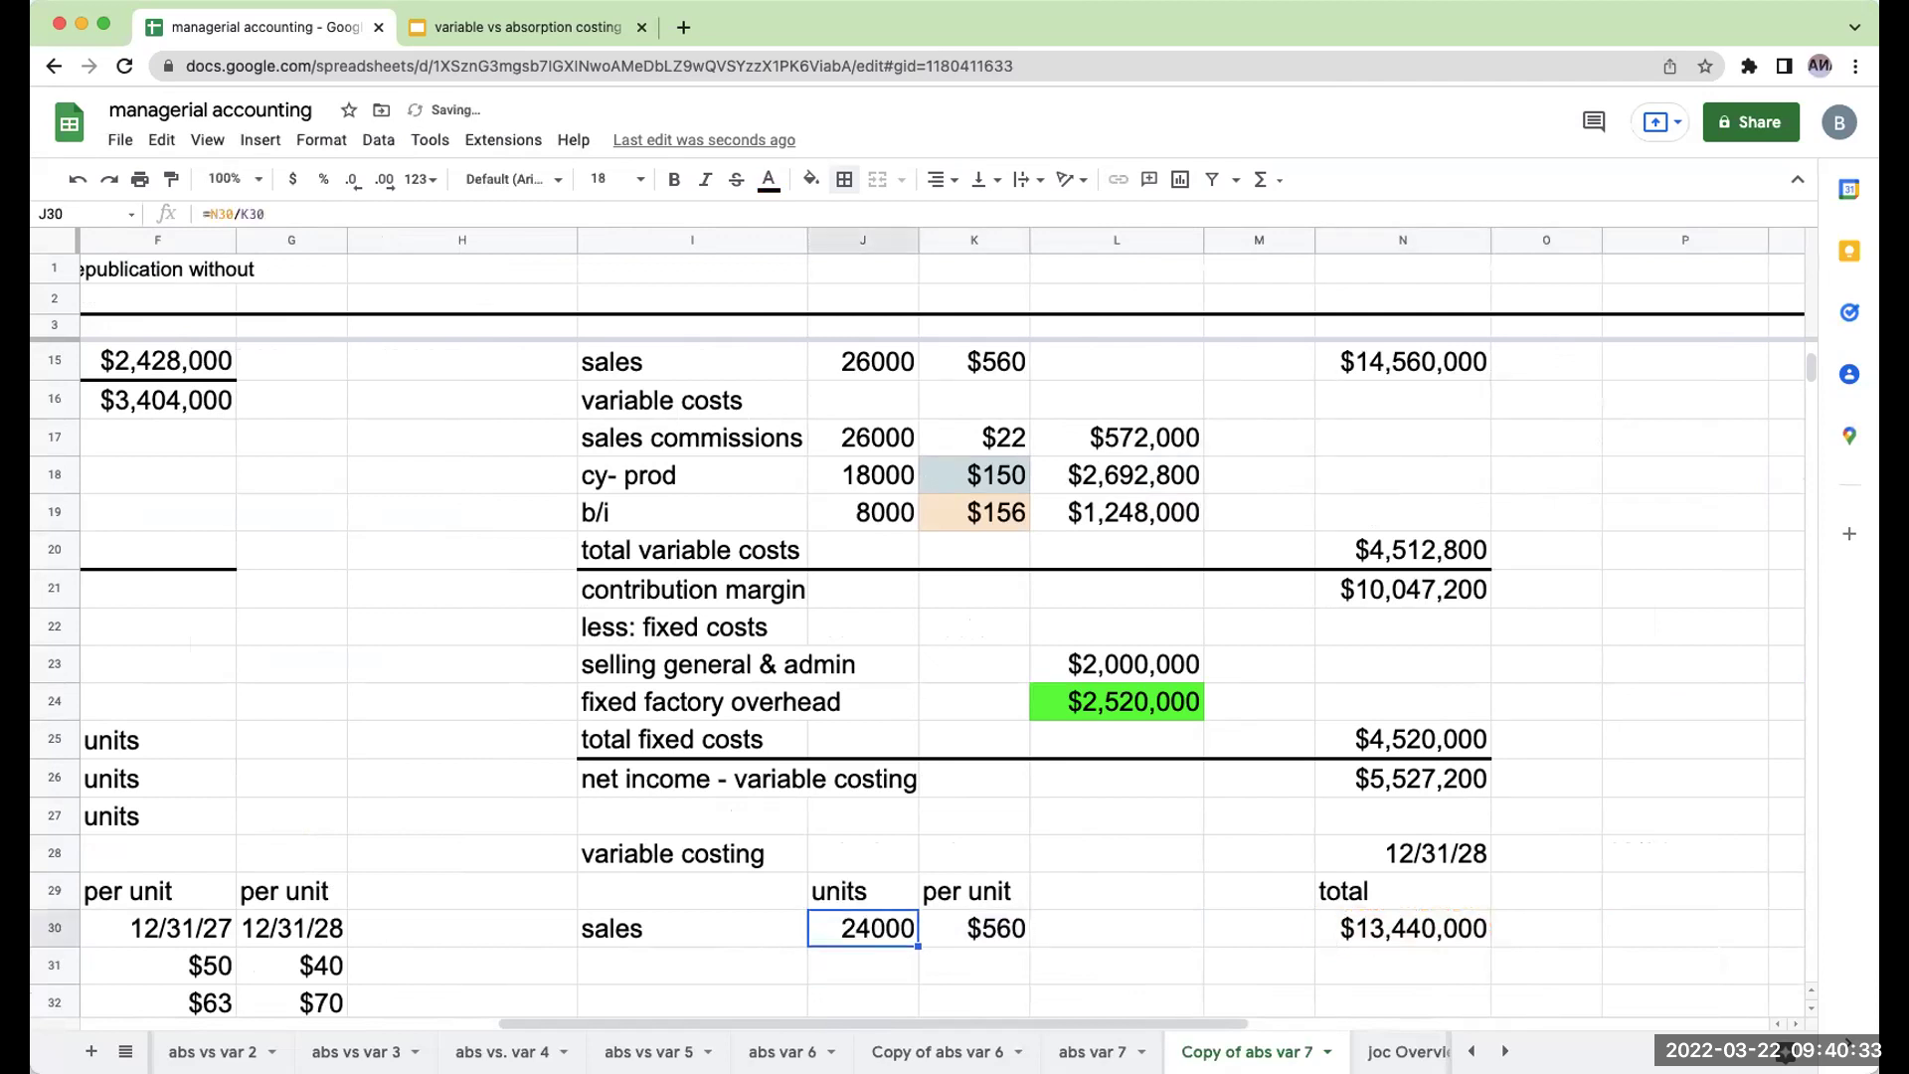
Format the units sold in J30 as a number with a thousands separator and no decimals.
click(418, 179)
click(453, 305)
click(353, 180)
click(353, 180)
Label I31 "less: variable costs" and I32 "sales commissions" beneath the sales row.
scroll(808, 683, down, 2)
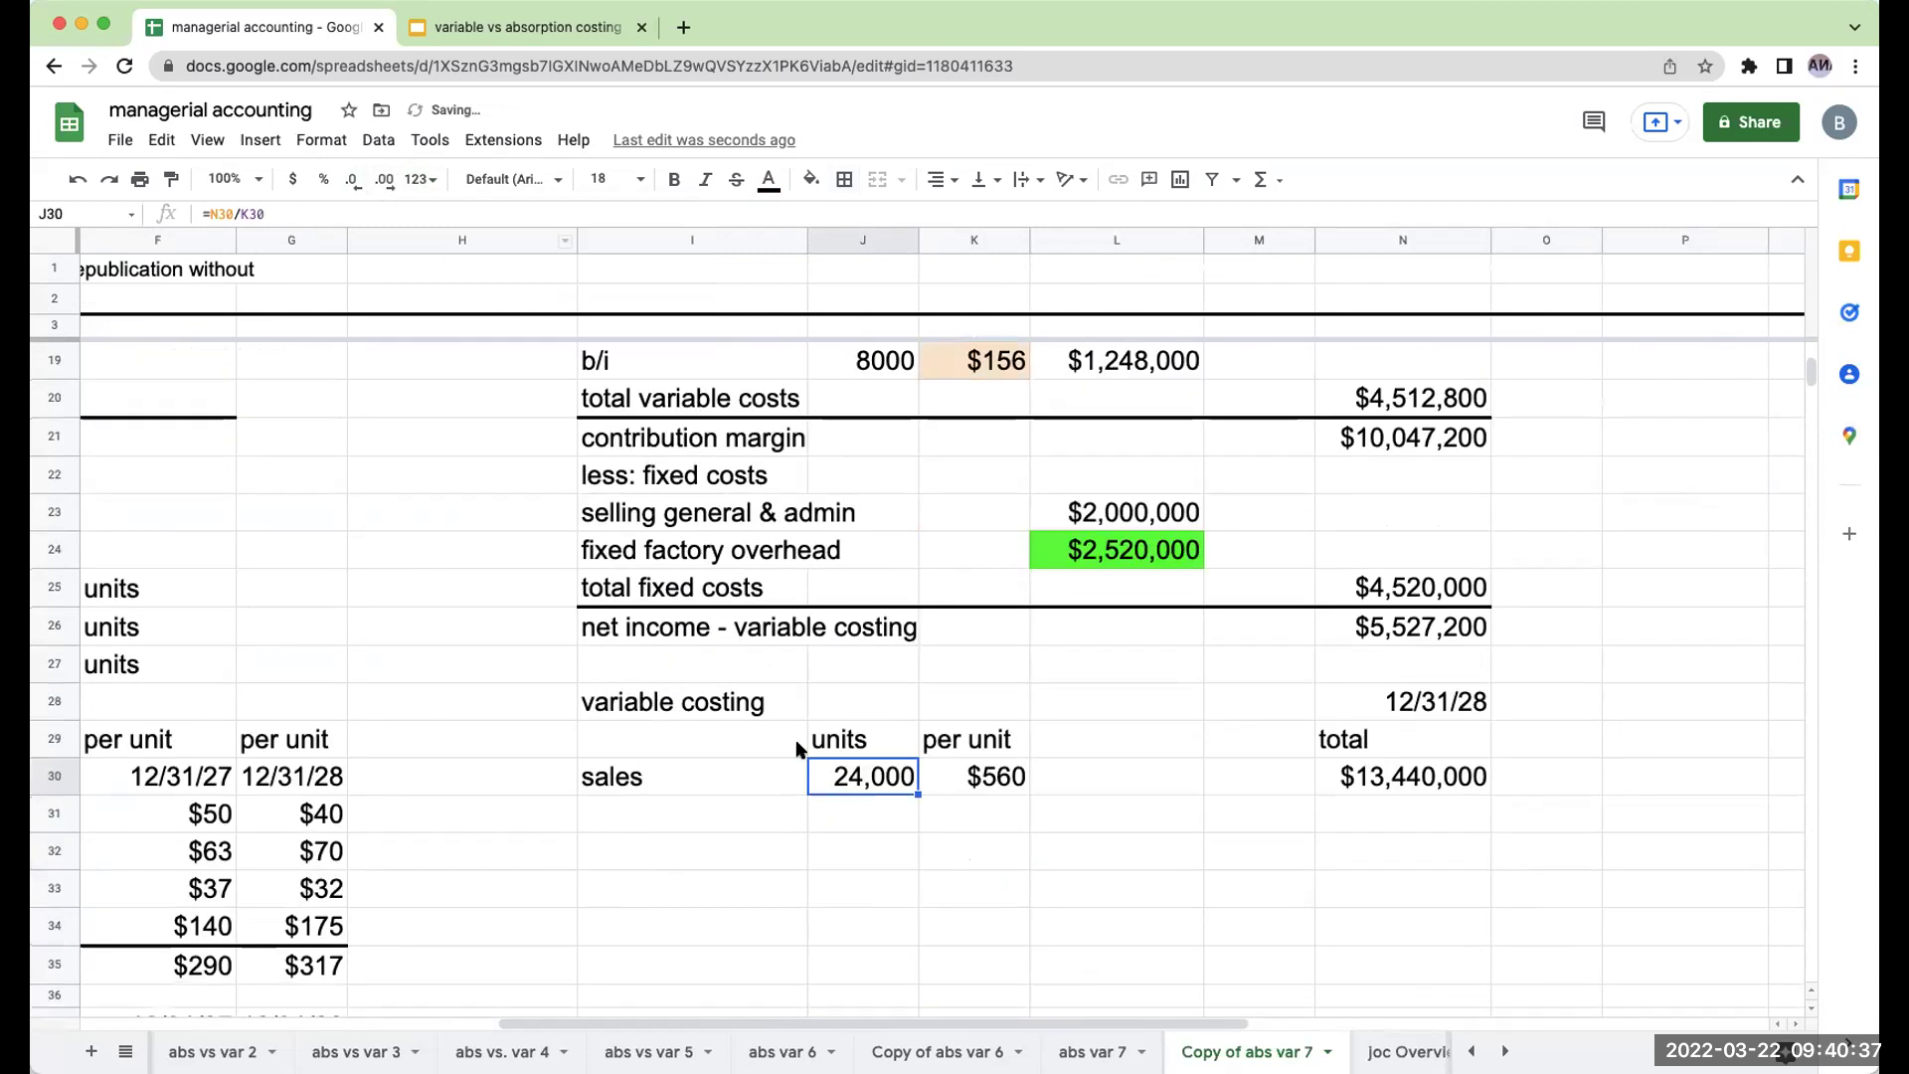
click(748, 811)
text(le)
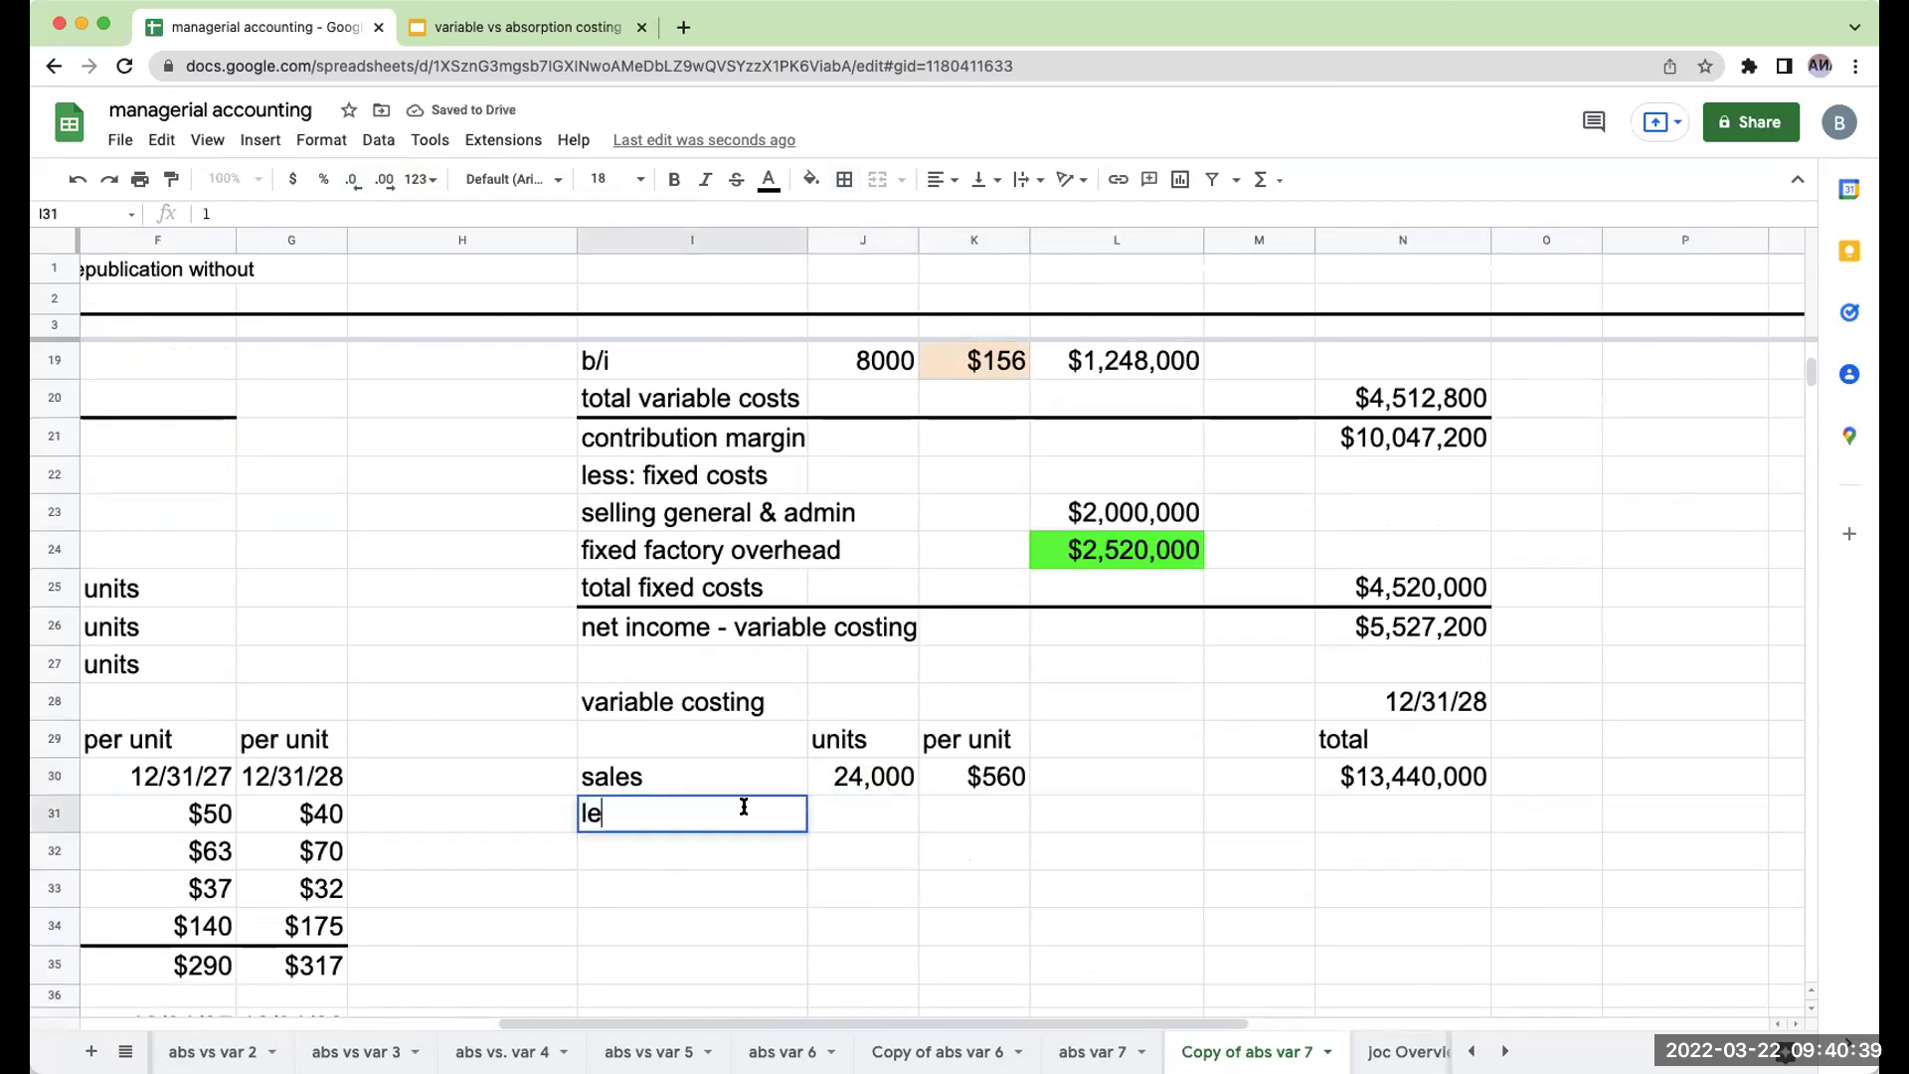
text(ss: variable costs)
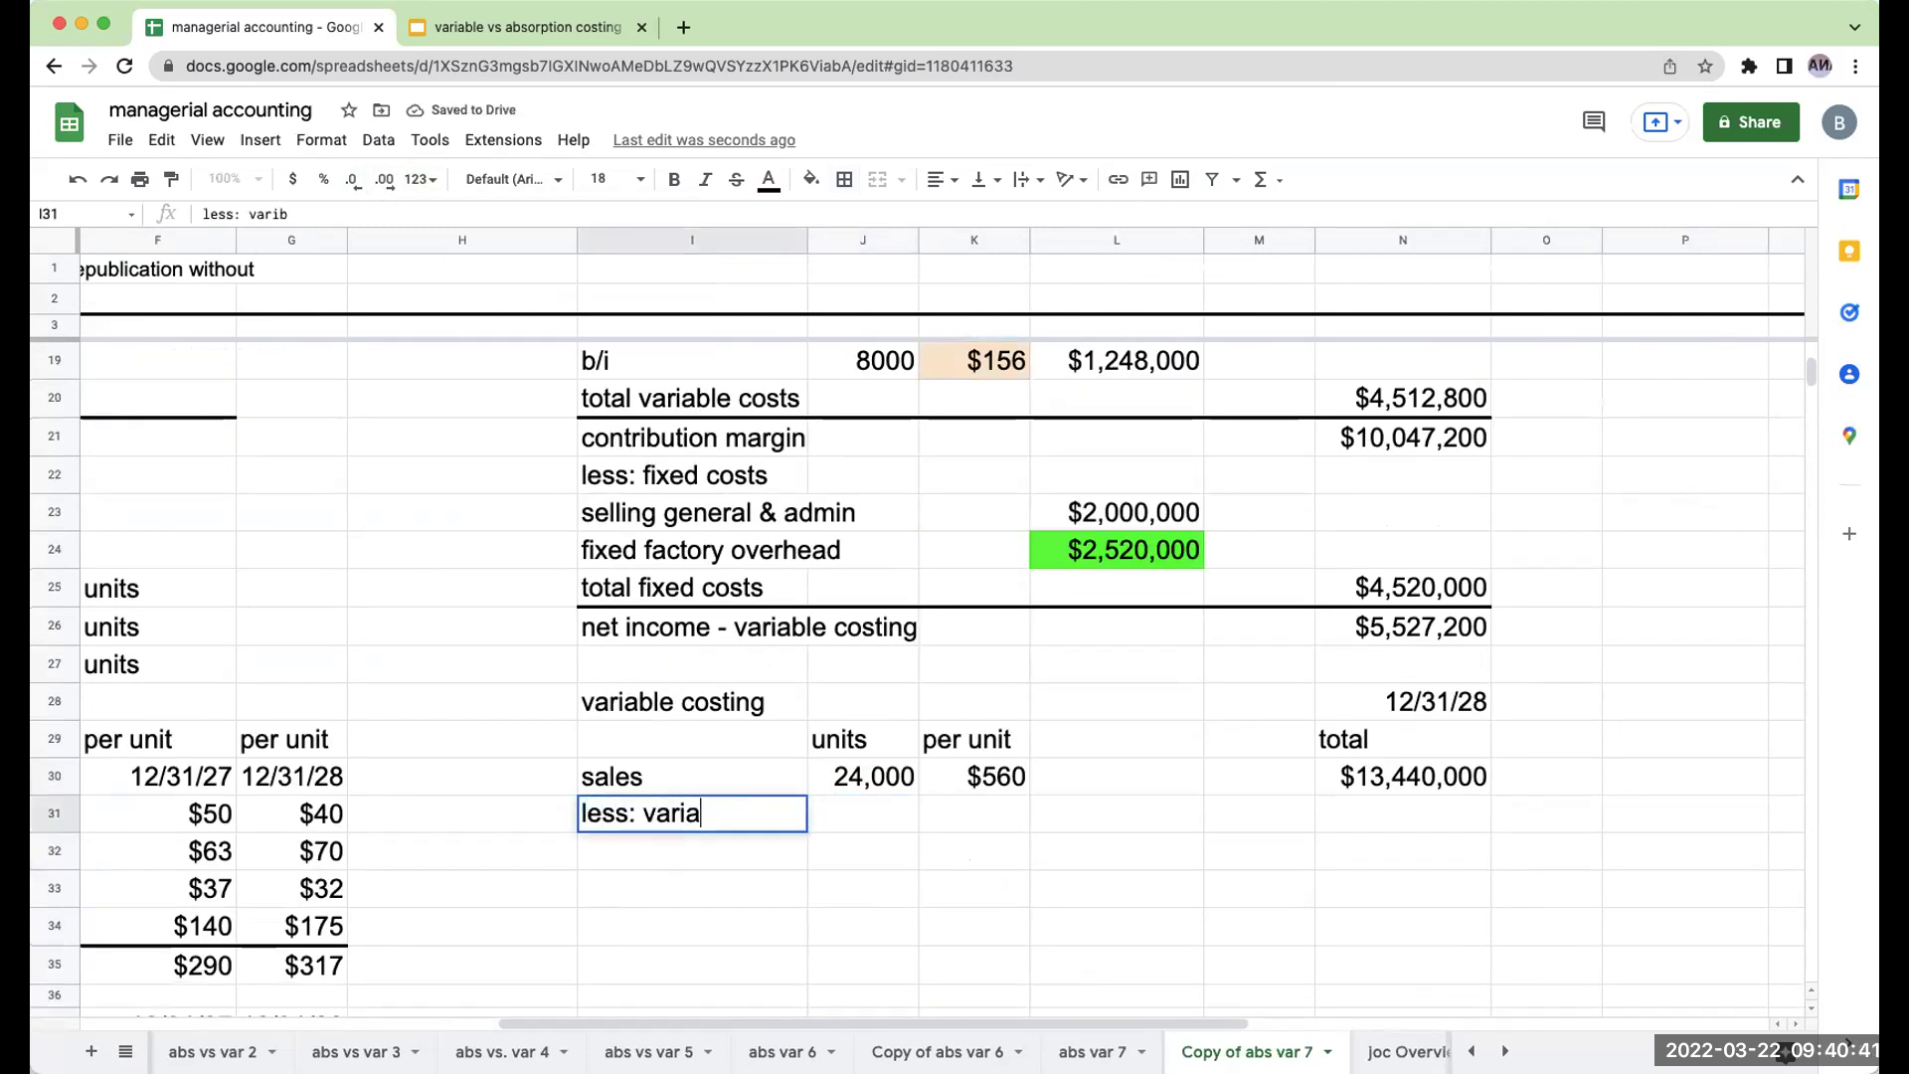
key(Return)
text(sales commis)
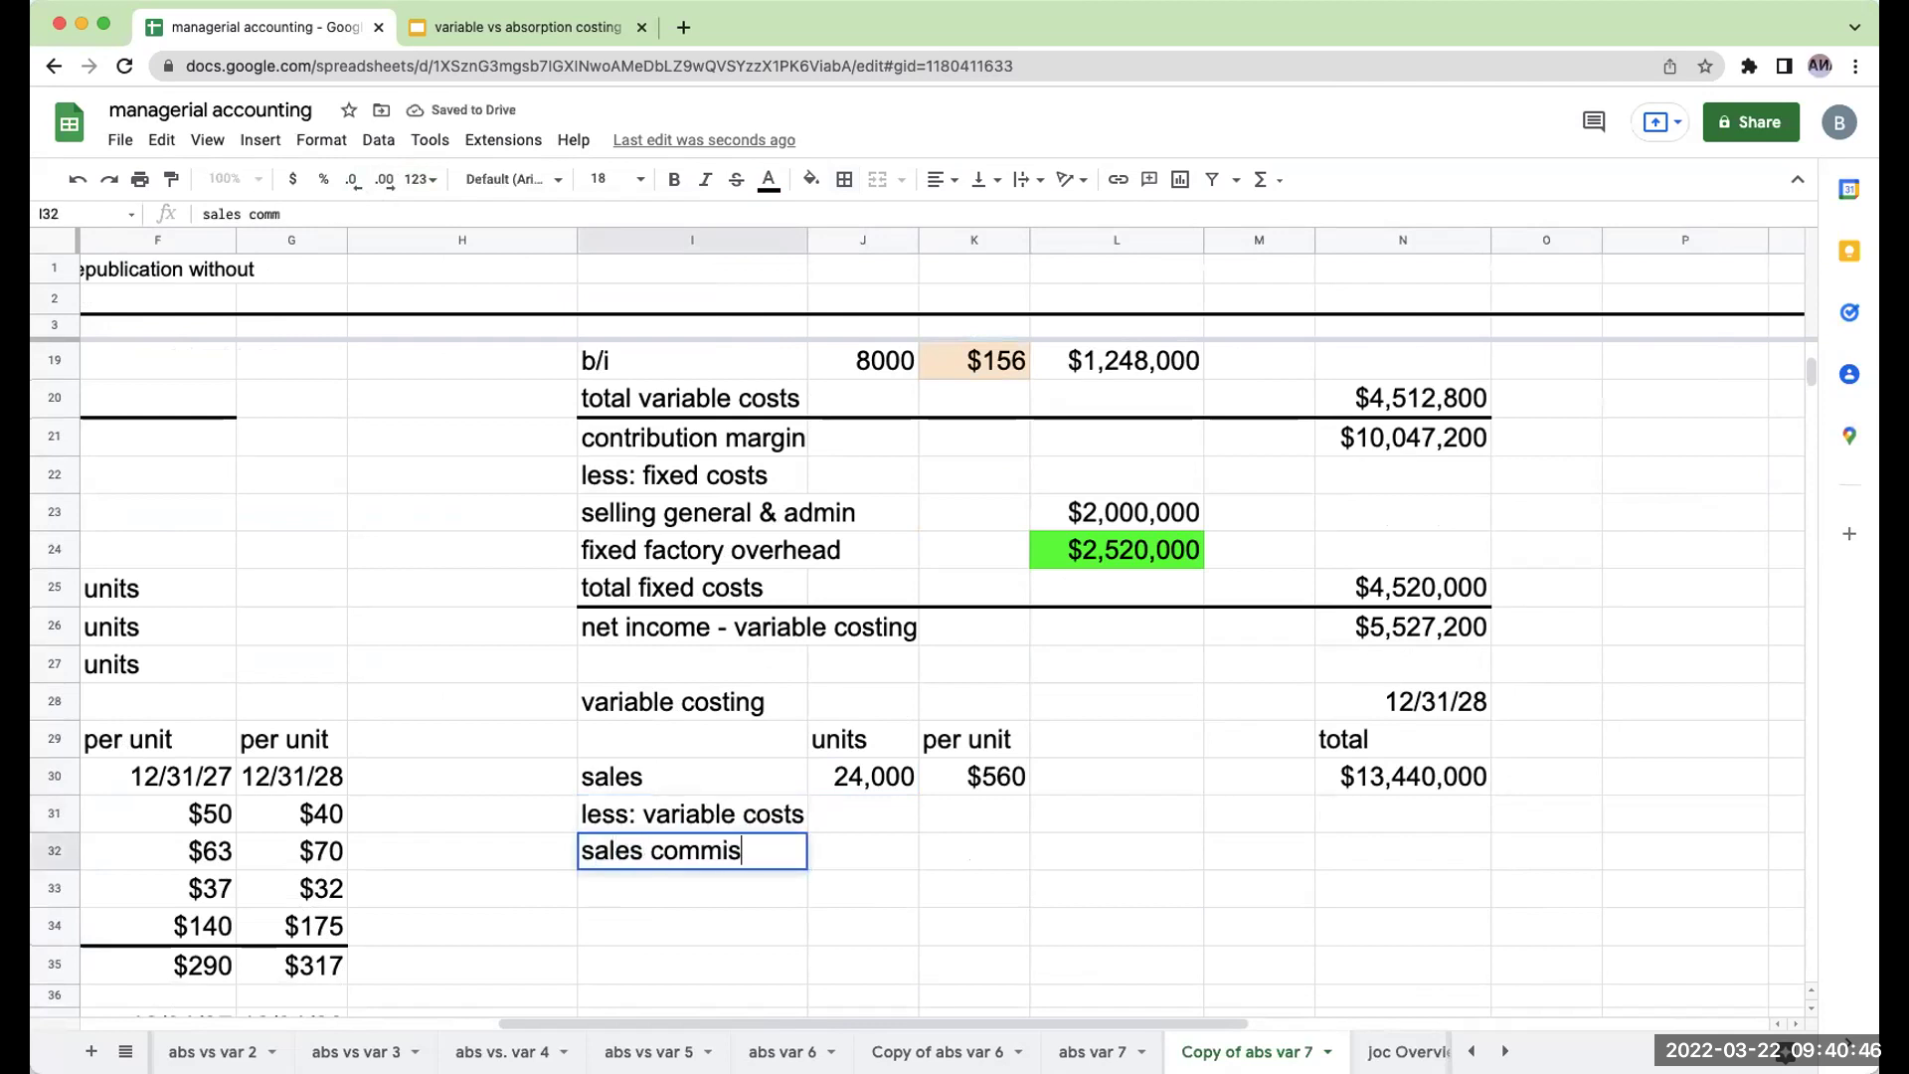
text(sions)
key(Return)
Link the sales commission units in J32 to the units sold in J30.
click(862, 850)
text(=)
click(862, 776)
key(Return)
Link K32 to the $22 sales commissions per unit in the given data.
click(973, 850)
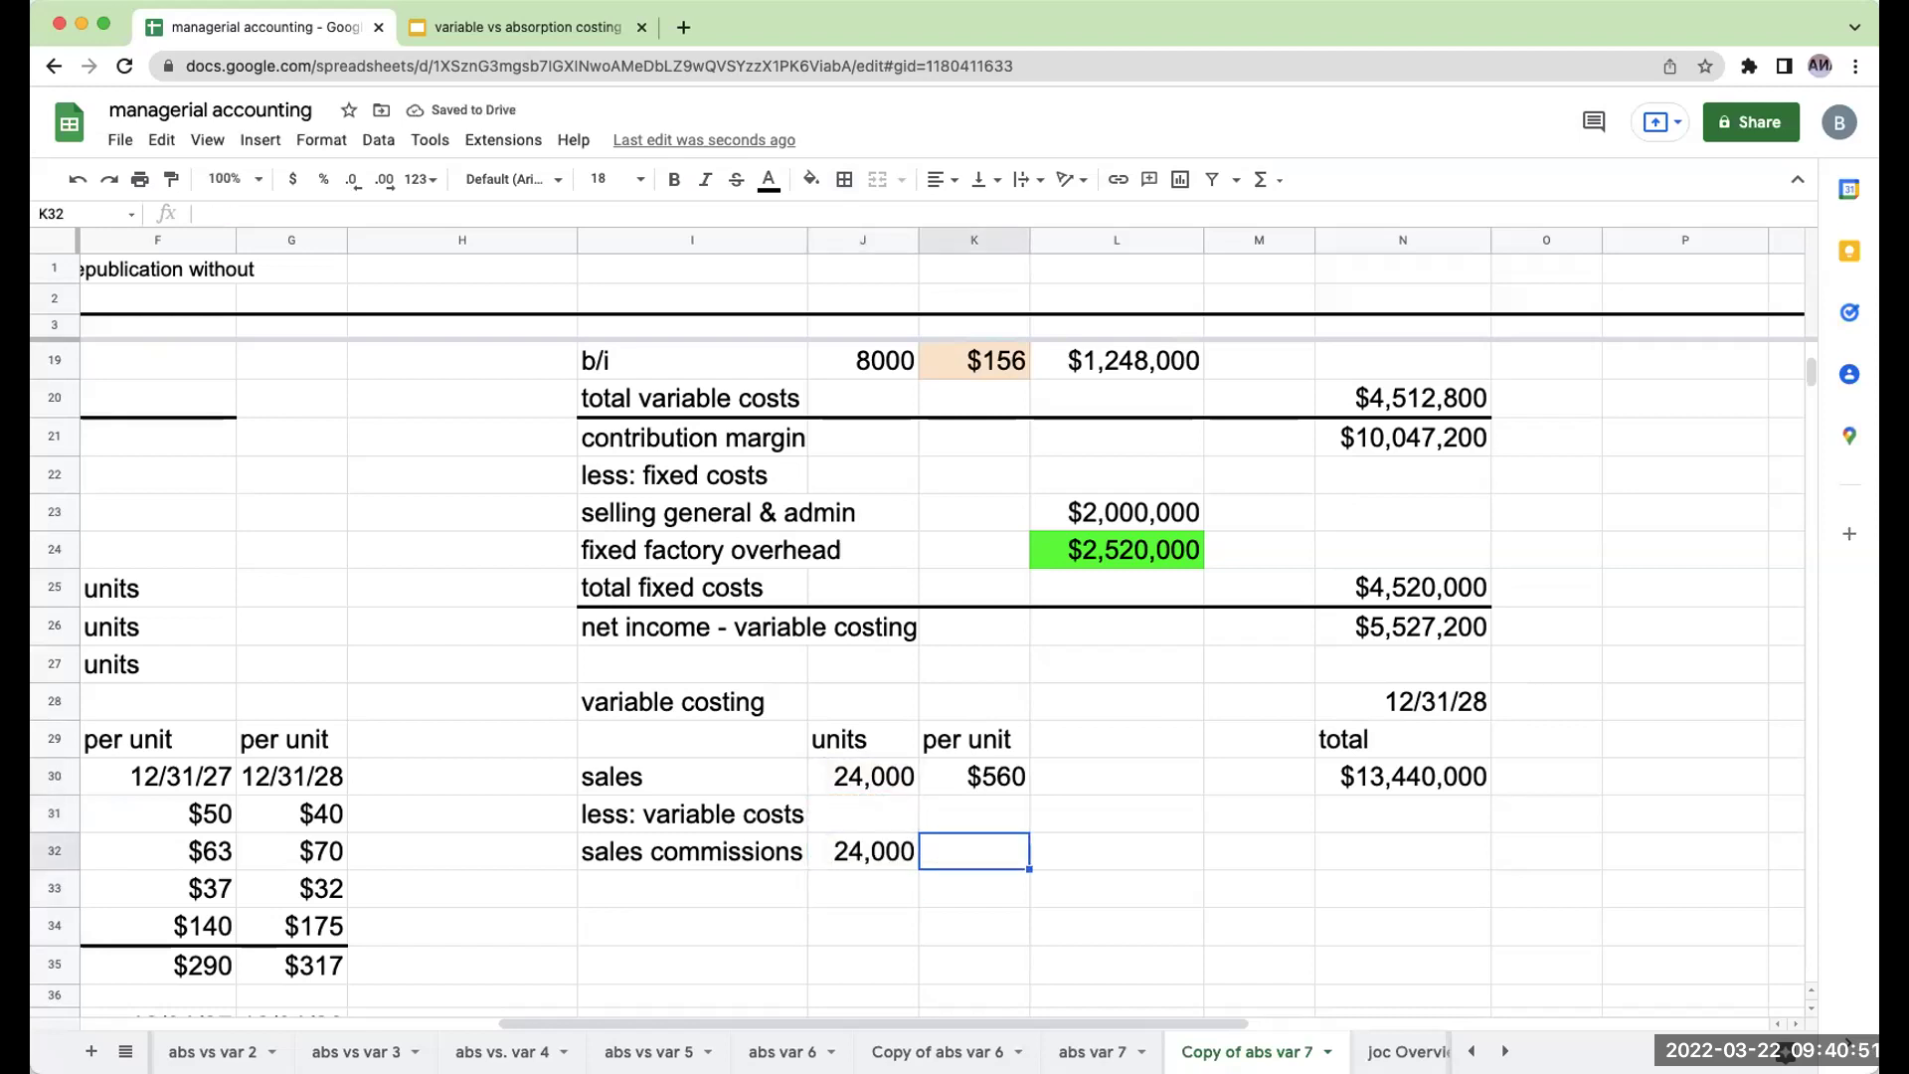
text(+)
key(Left)
key(Left)
key(Left)
key(Left)
key(Left)
key(Left)
key(Up)
key(Up)
key(Up)
key(Up)
key(Up)
key(Up)
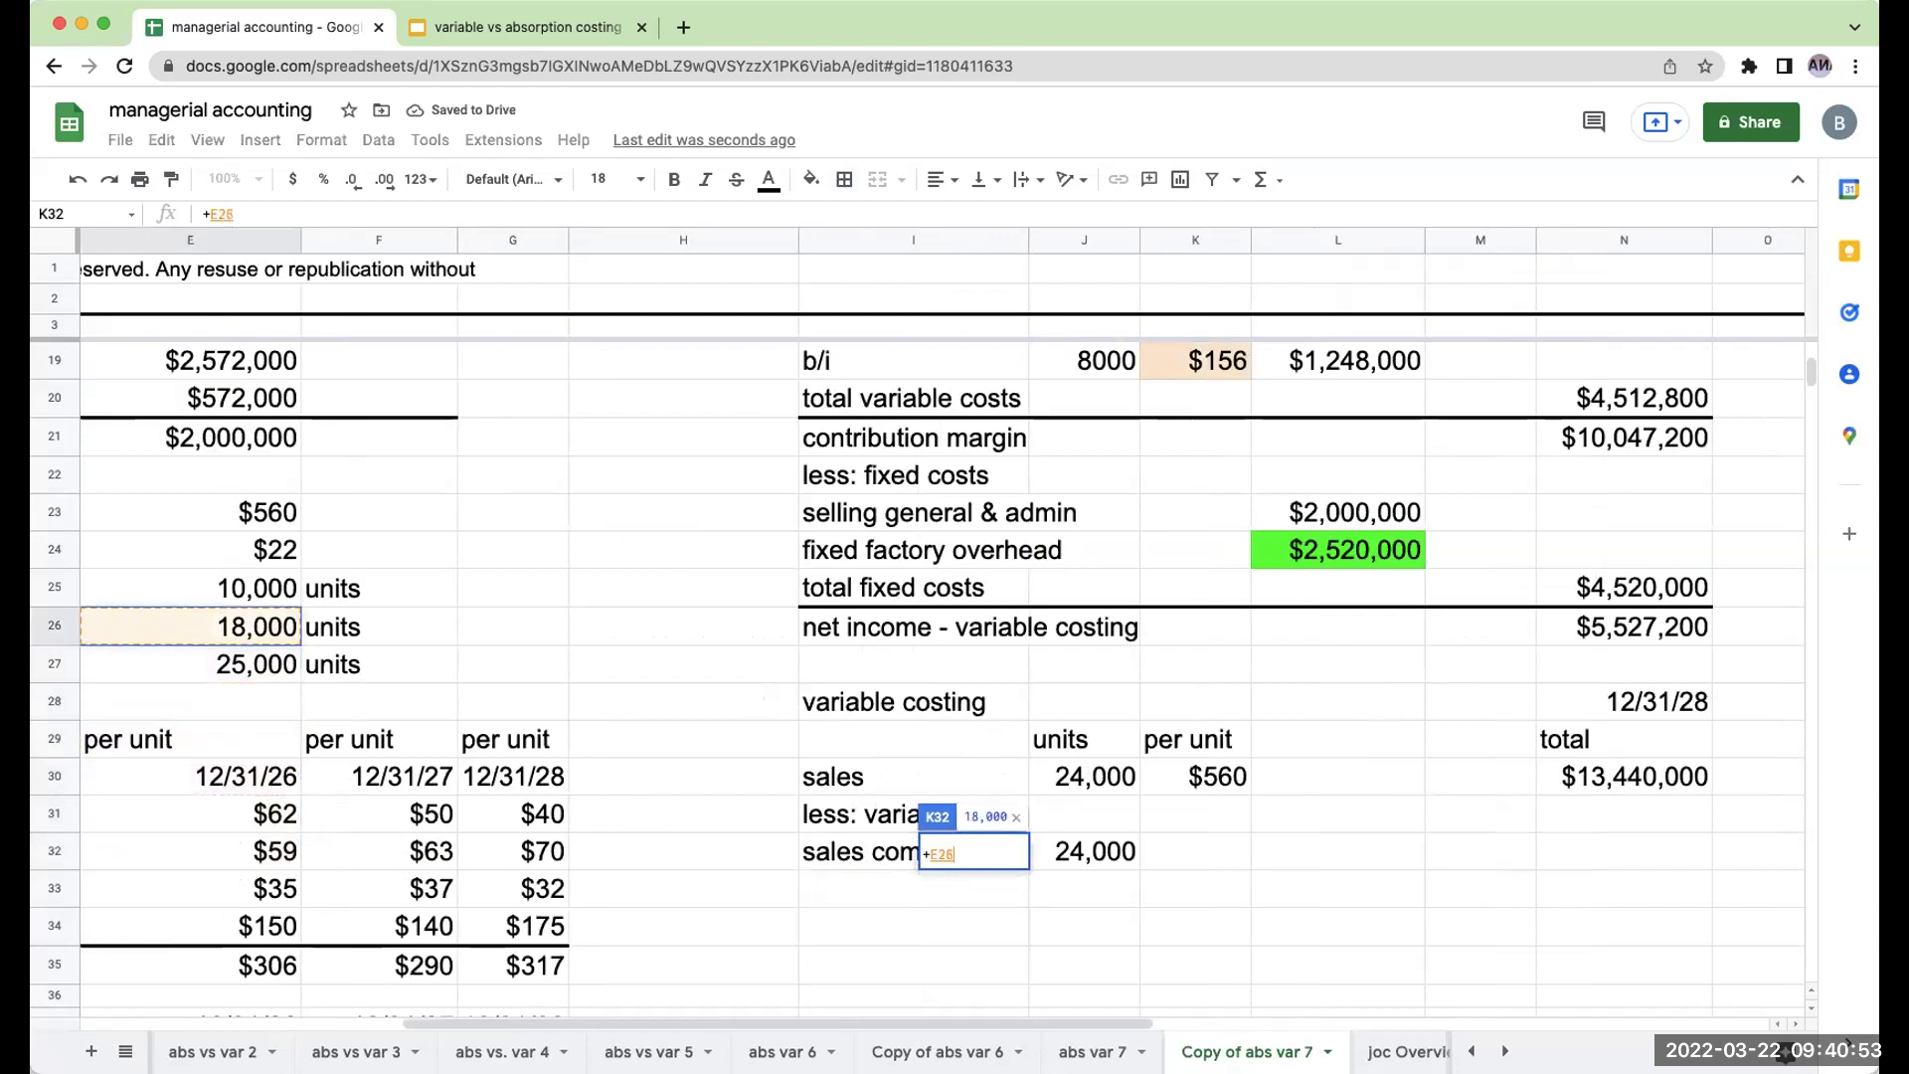
key(Up)
key(Left)
key(Up)
key(Right)
key(Return)
key(Up)
key(Right)
key(Right)
key(Right)
text(+)
key(Left)
key(Left)
key(Escape)
key(Left)
key(Left)
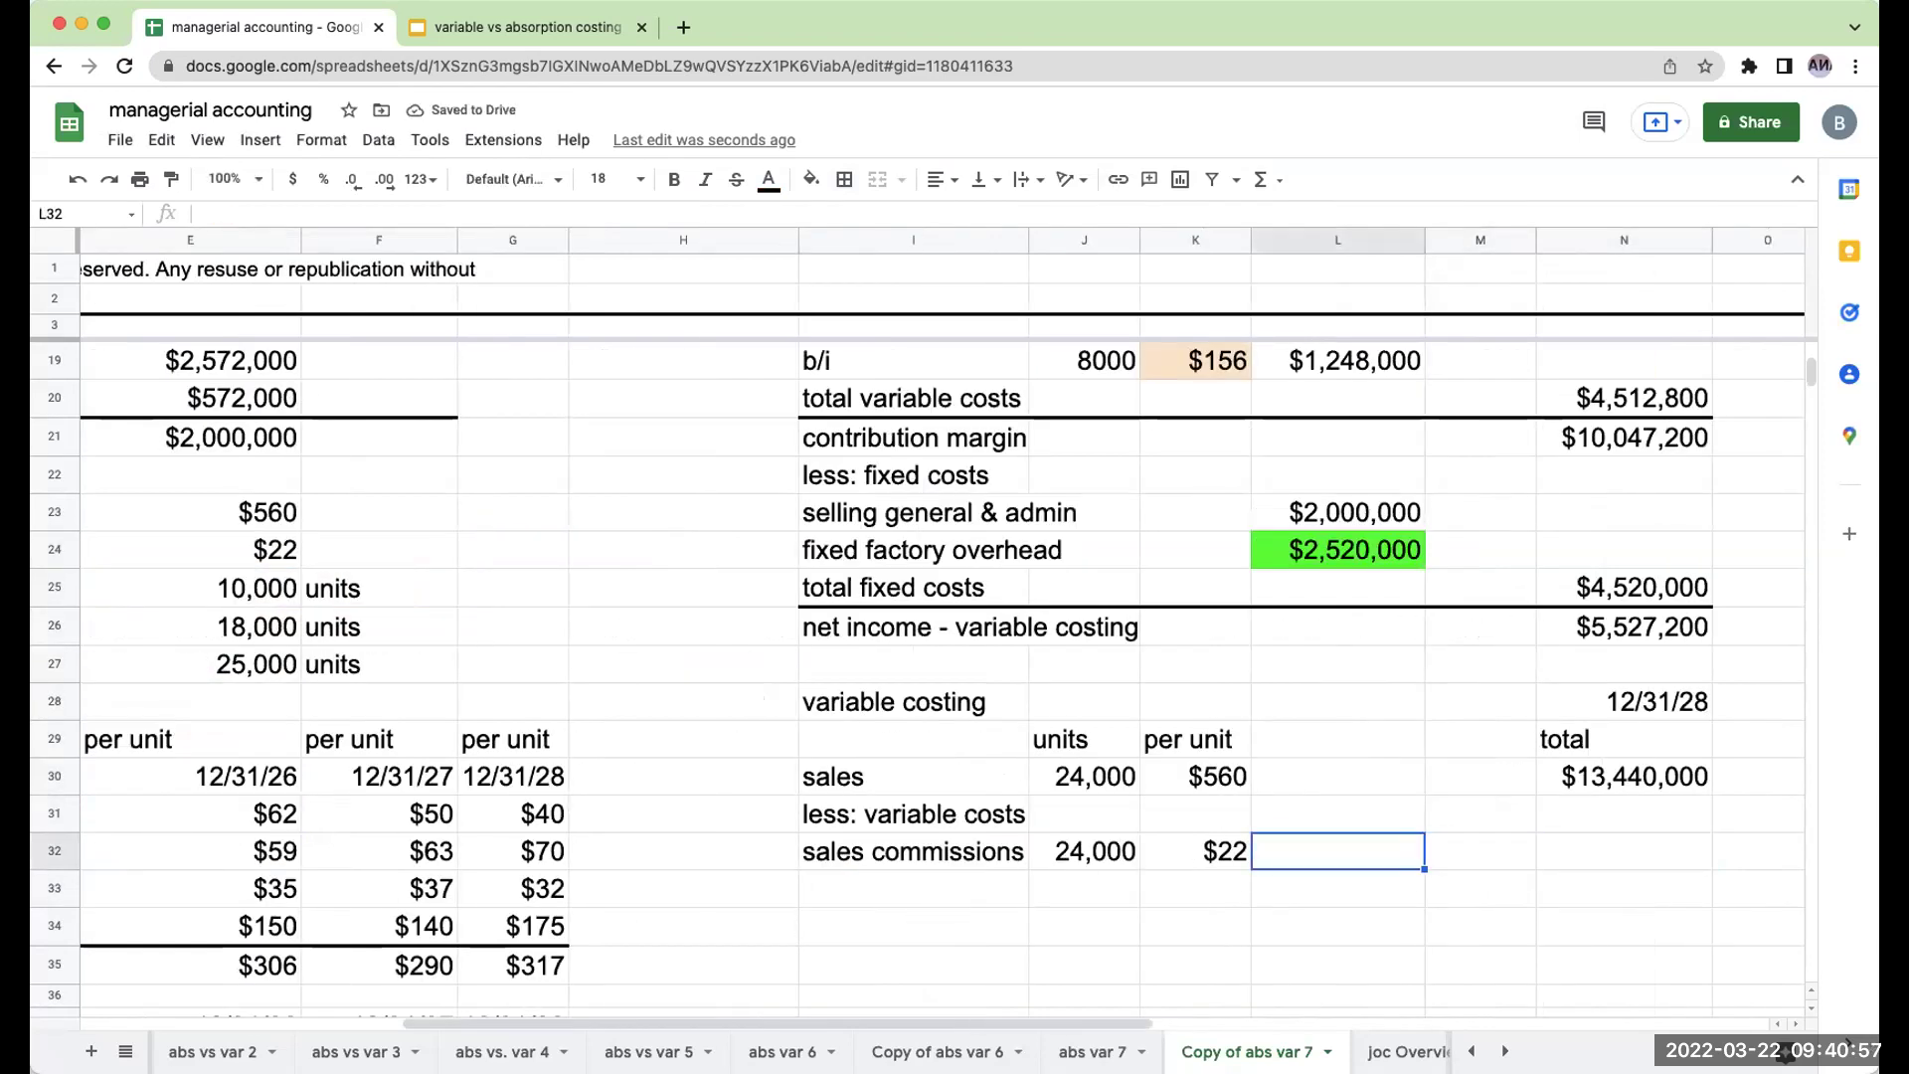
Calculate the sales commissions in L32 by multiplying the units in J32 by the rate in K32.
text(+)
key(Left)
key(Left)
text(*)
key(Left)
key(Return)
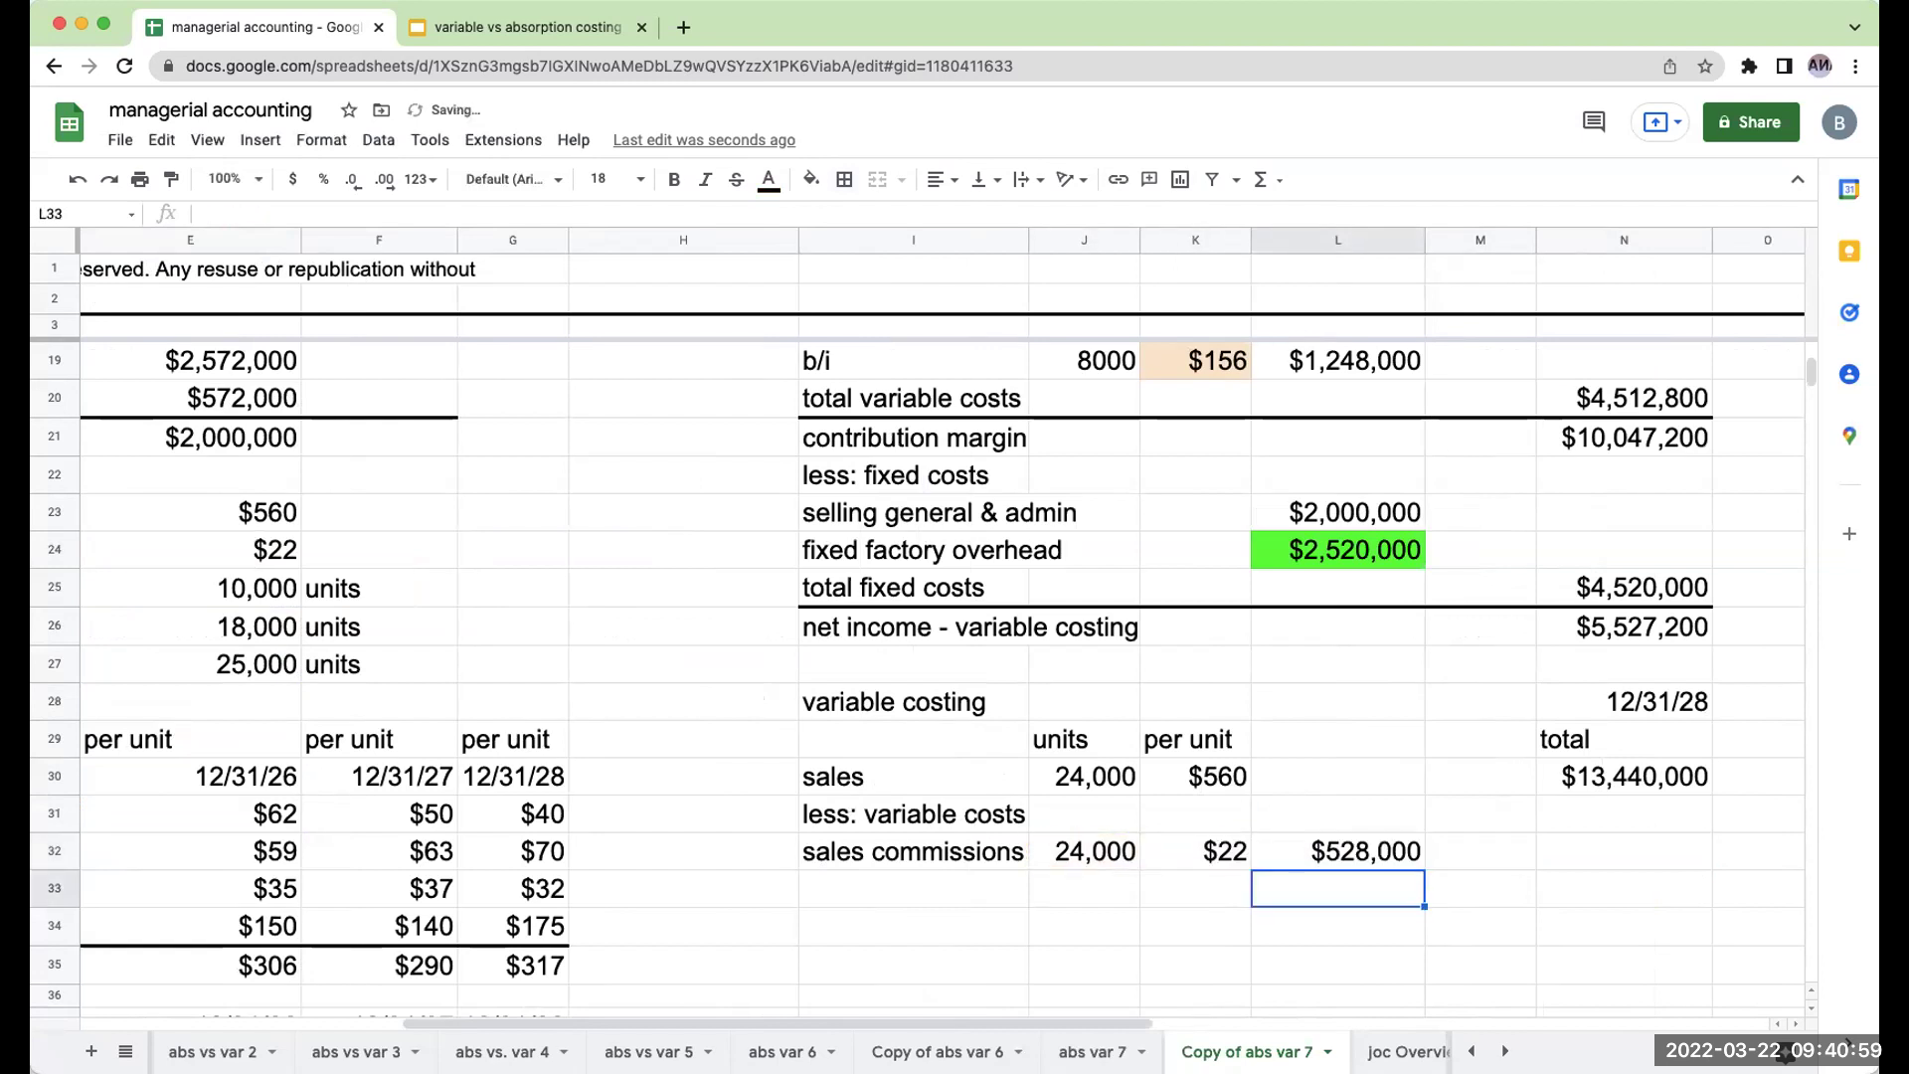
Label I33, below sales commissions, as "var cogs".
key(Left)
key(Left)
key(Left)
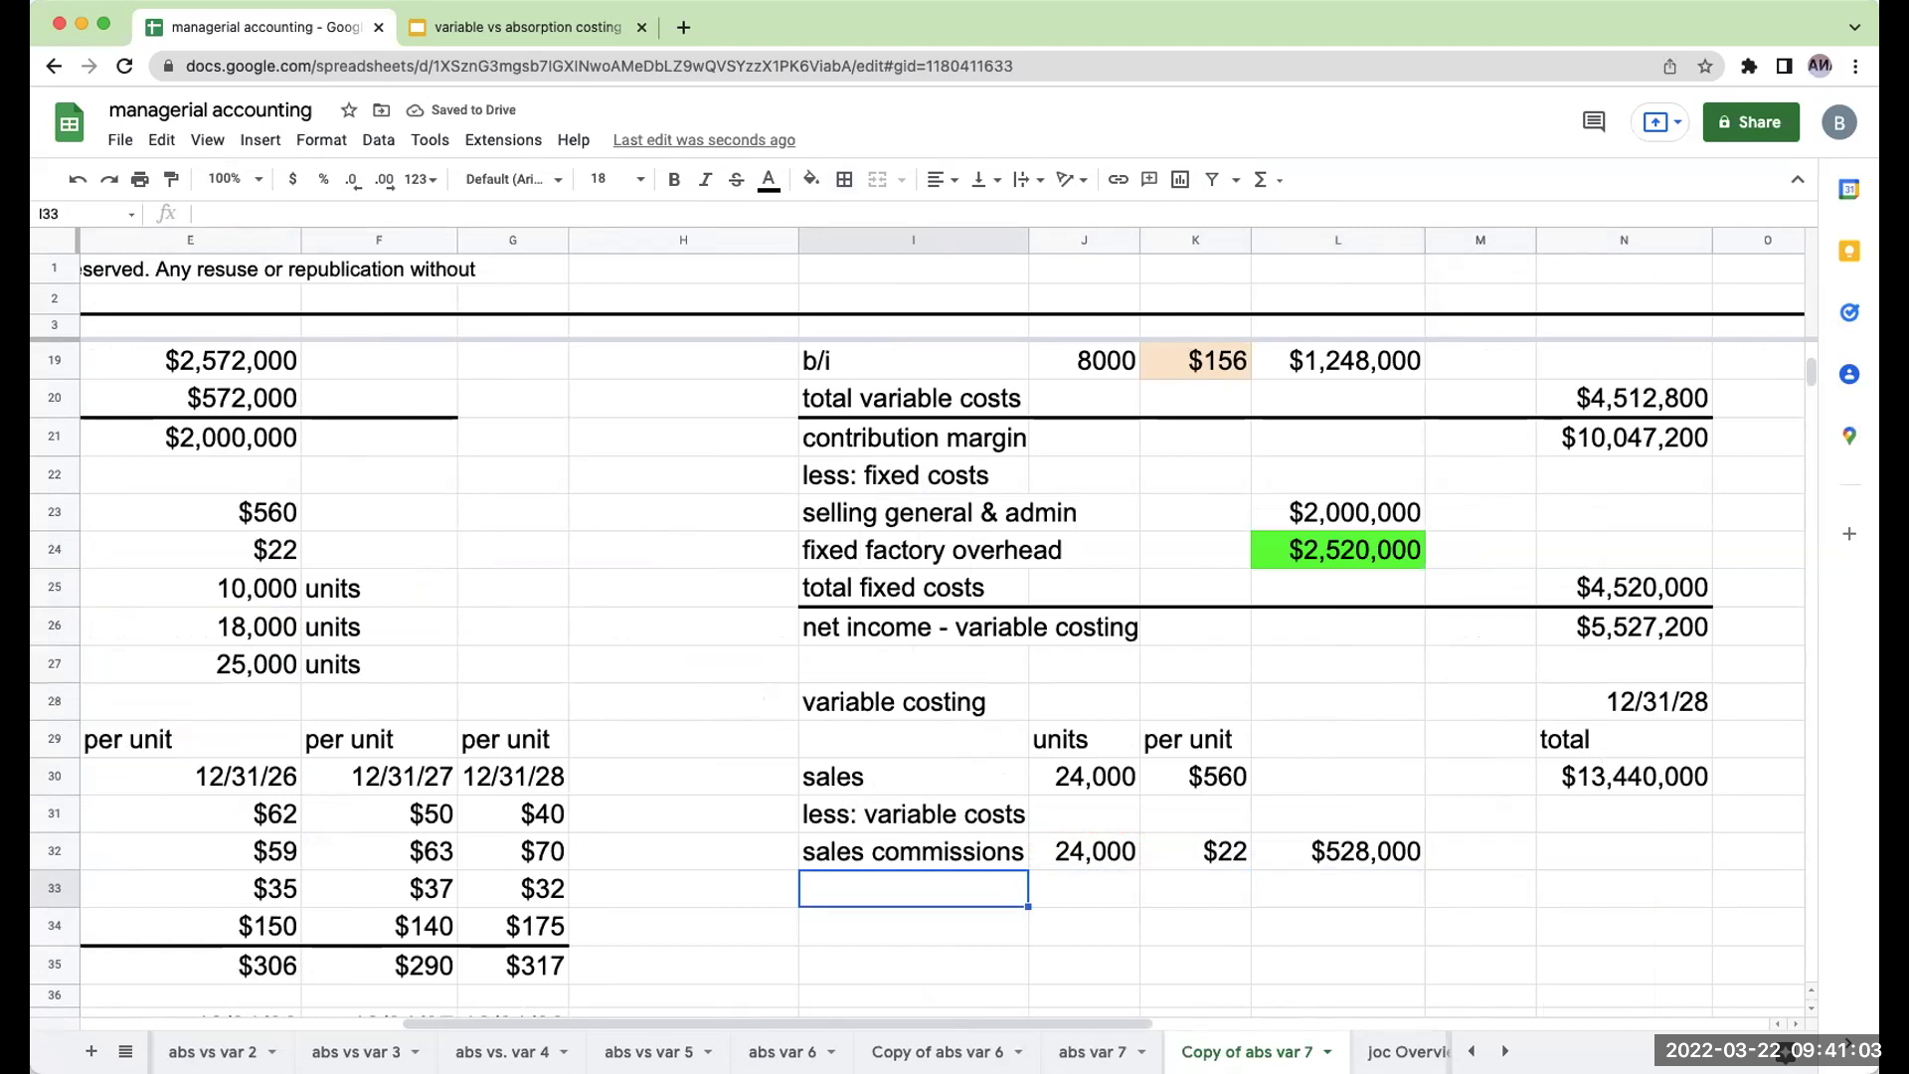
text(var )
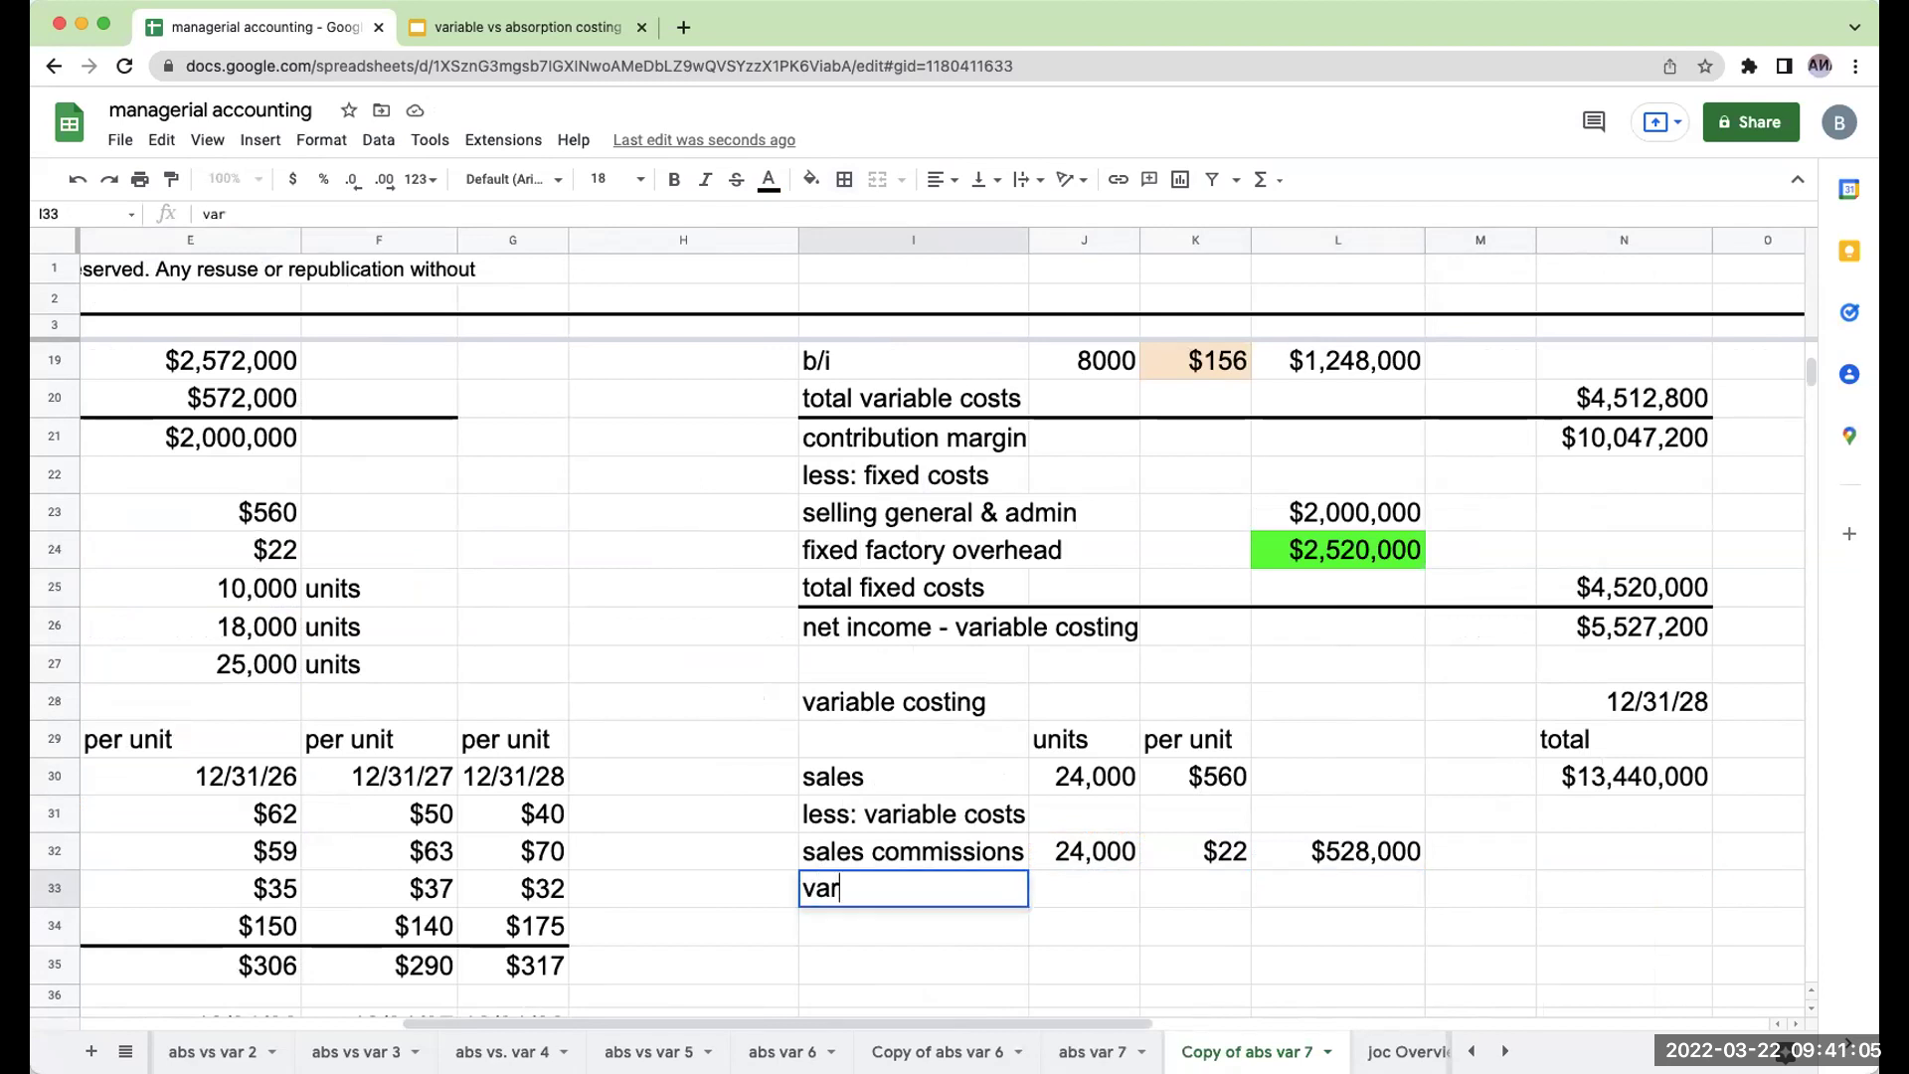
text(cogs)
key(Return)
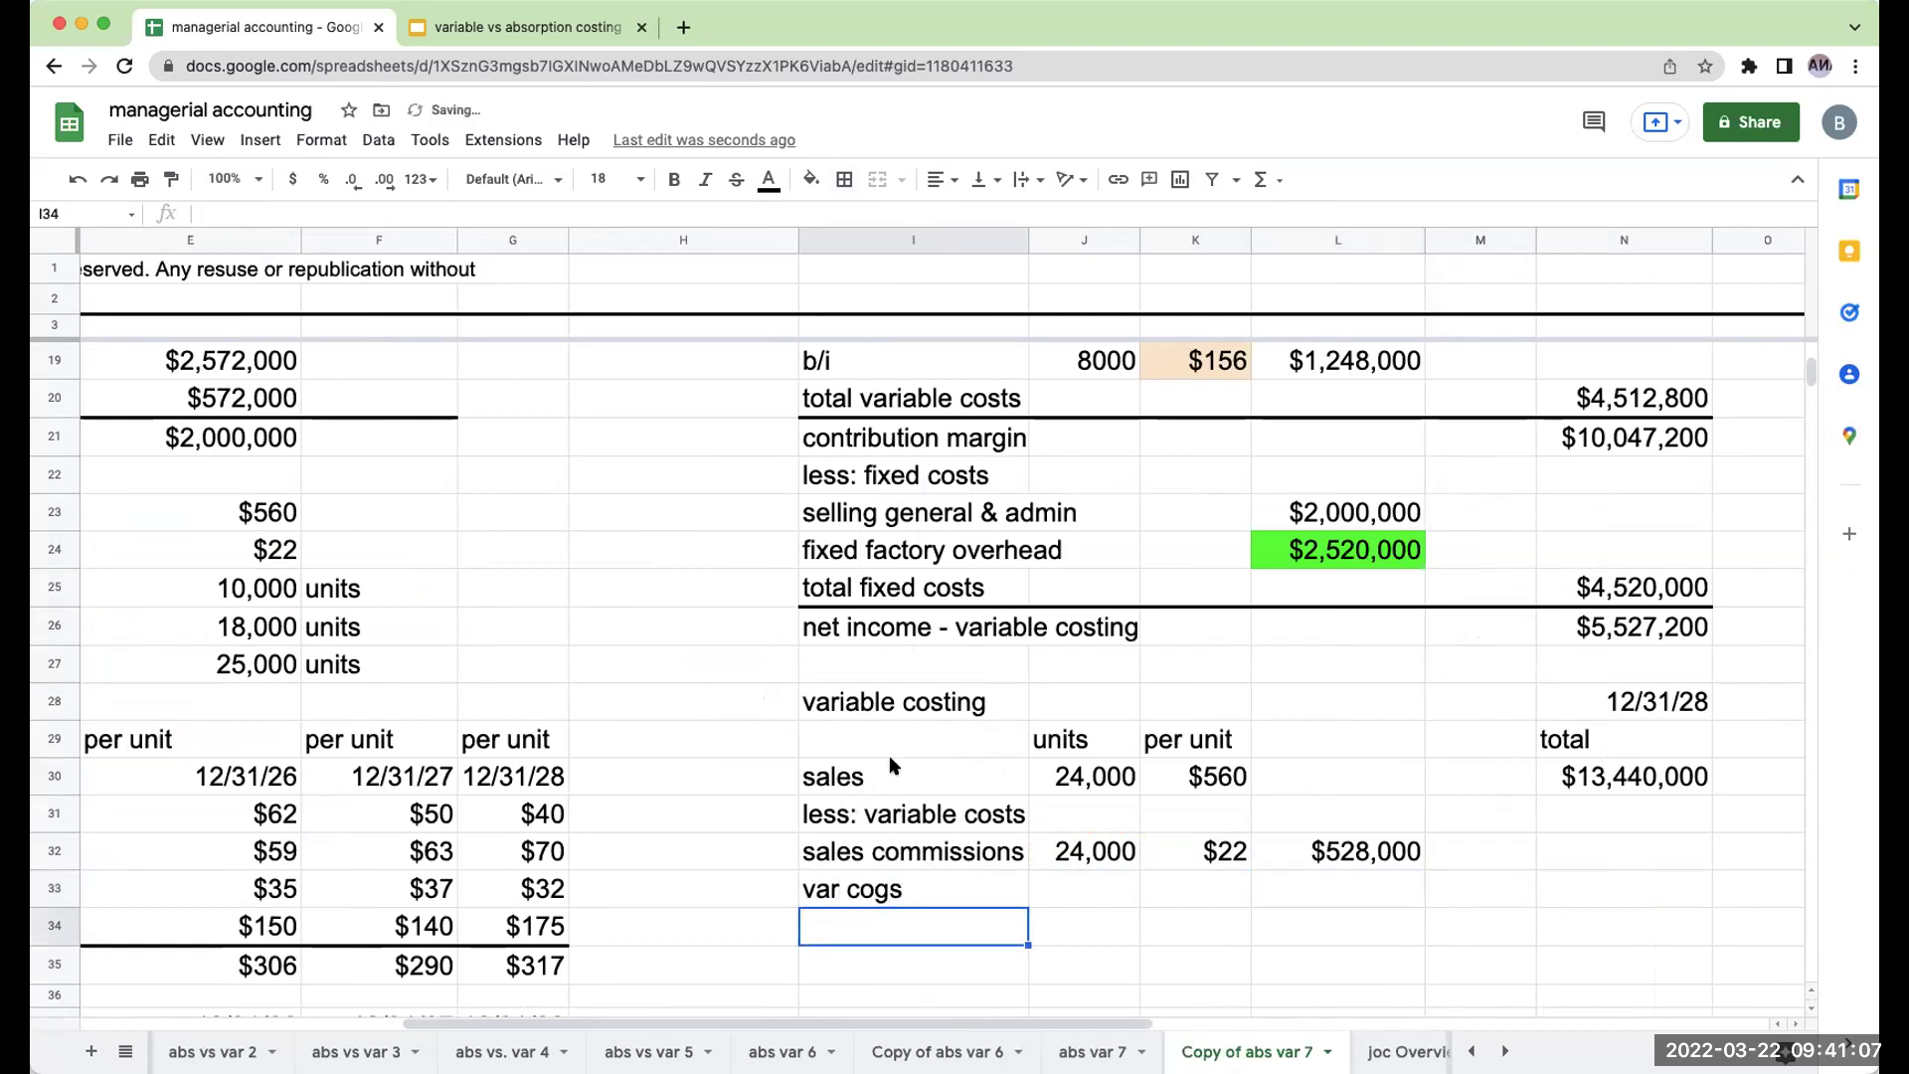
Review the units produced in 2028 and the per-unit cost data needed for variable cost of goods sold.
scroll(789, 895, up, 3)
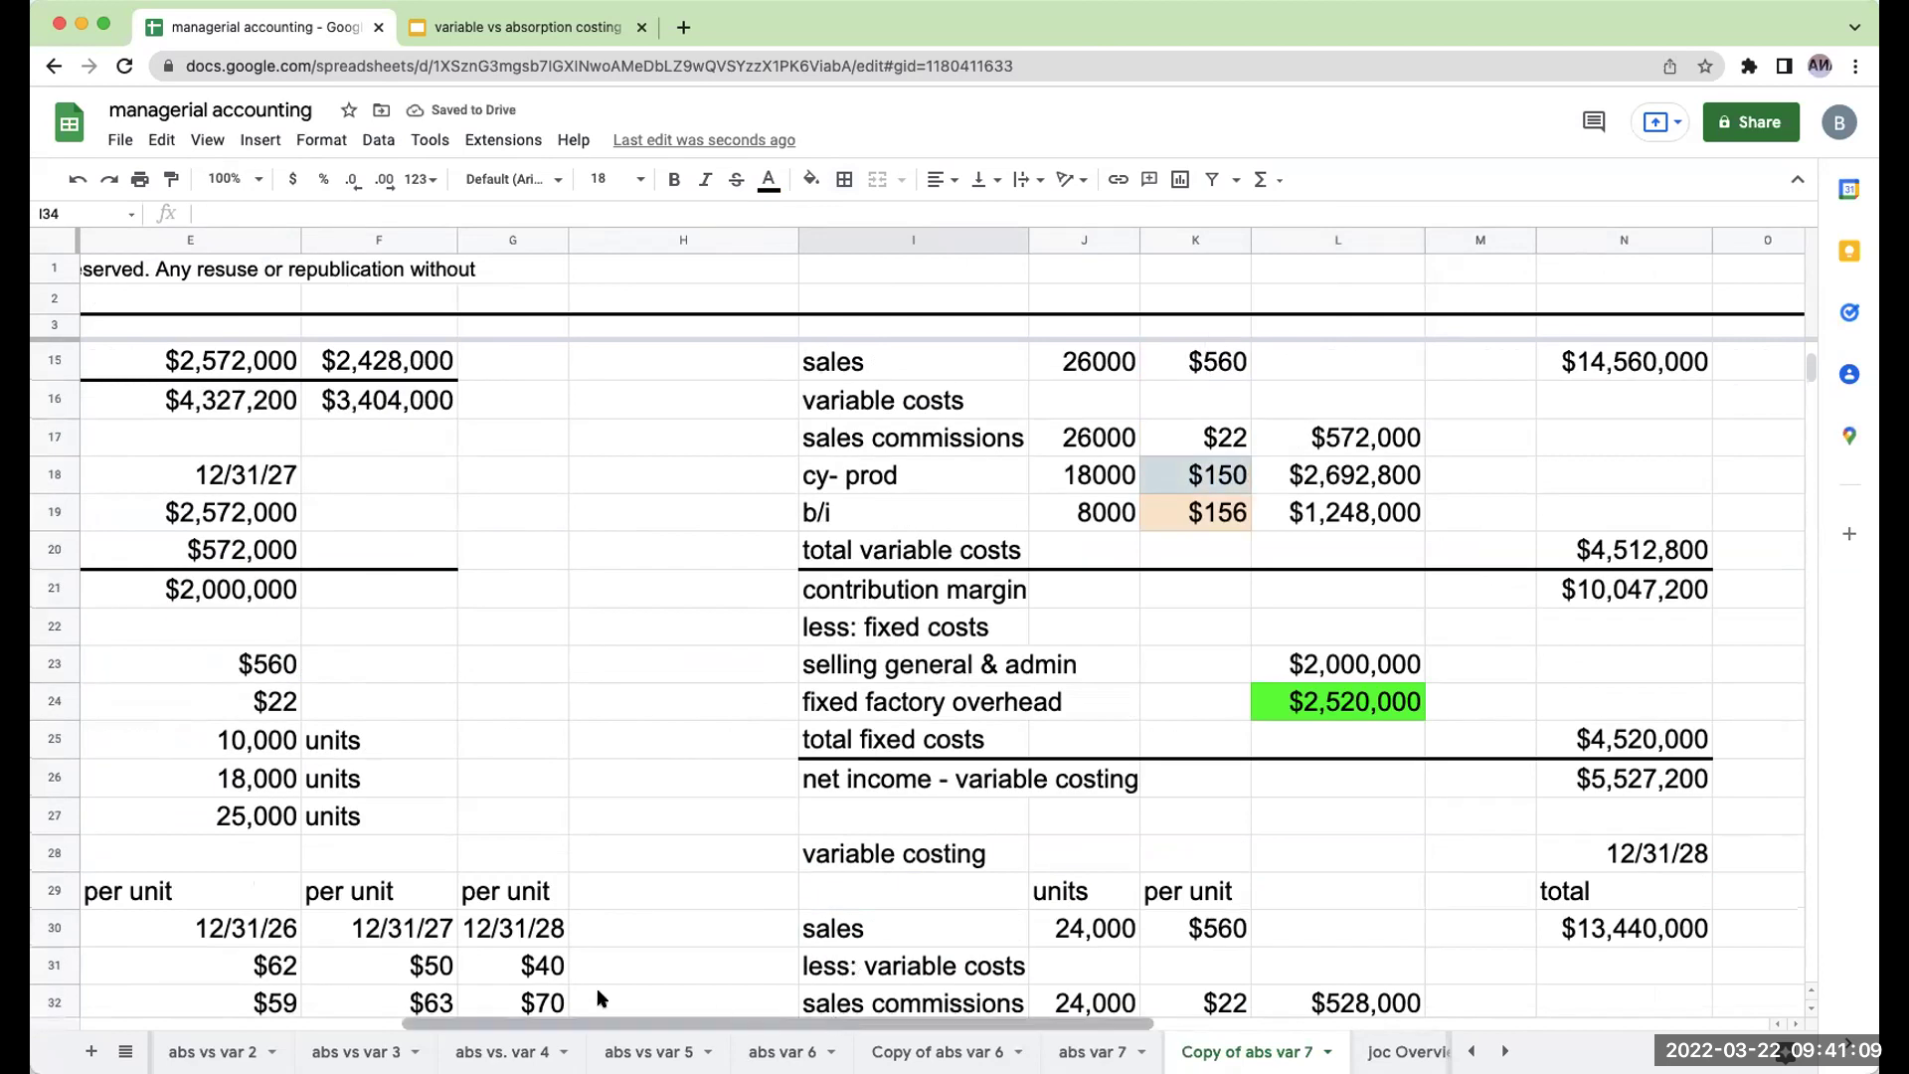
scroll(867, 724, left, 5)
scroll(867, 724, left, 2)
click(968, 820)
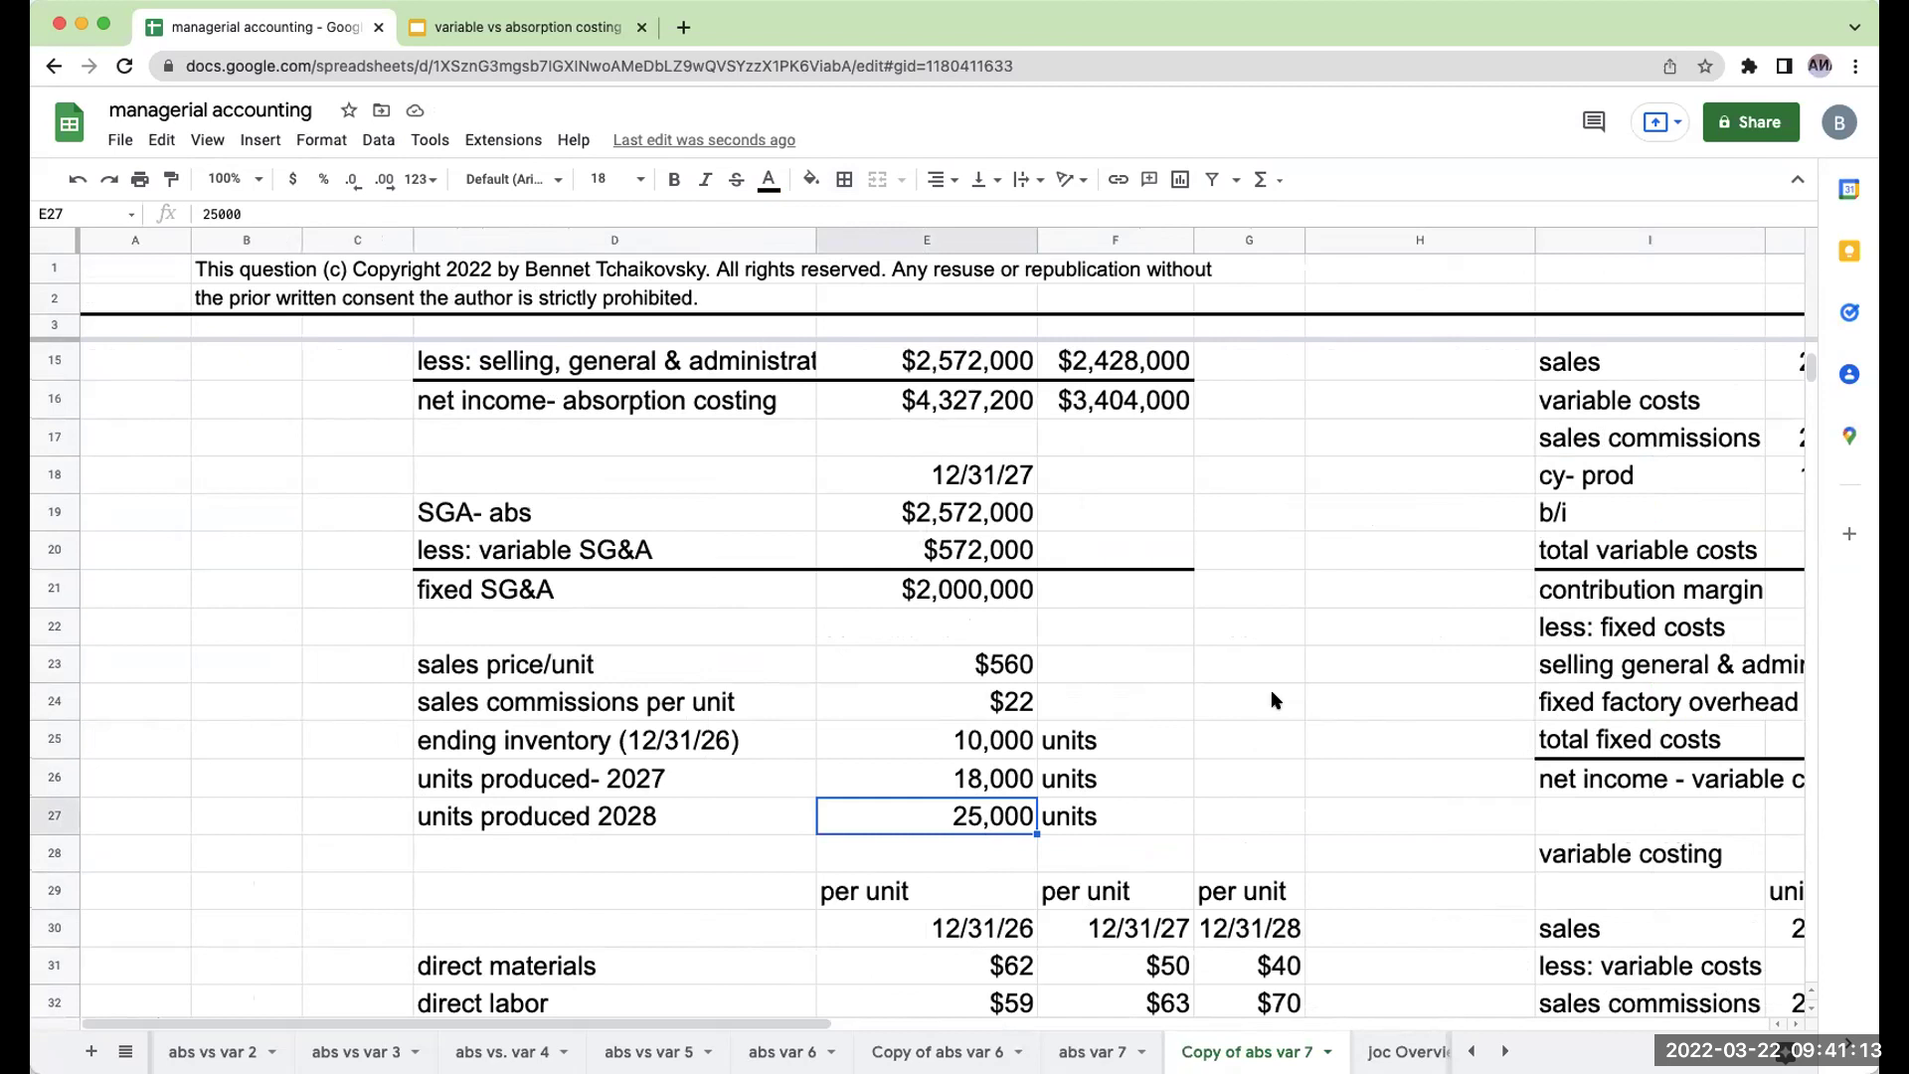
scroll(1275, 700, down, 5)
scroll(1273, 700, up, 1)
scroll(1273, 700, up, 1)
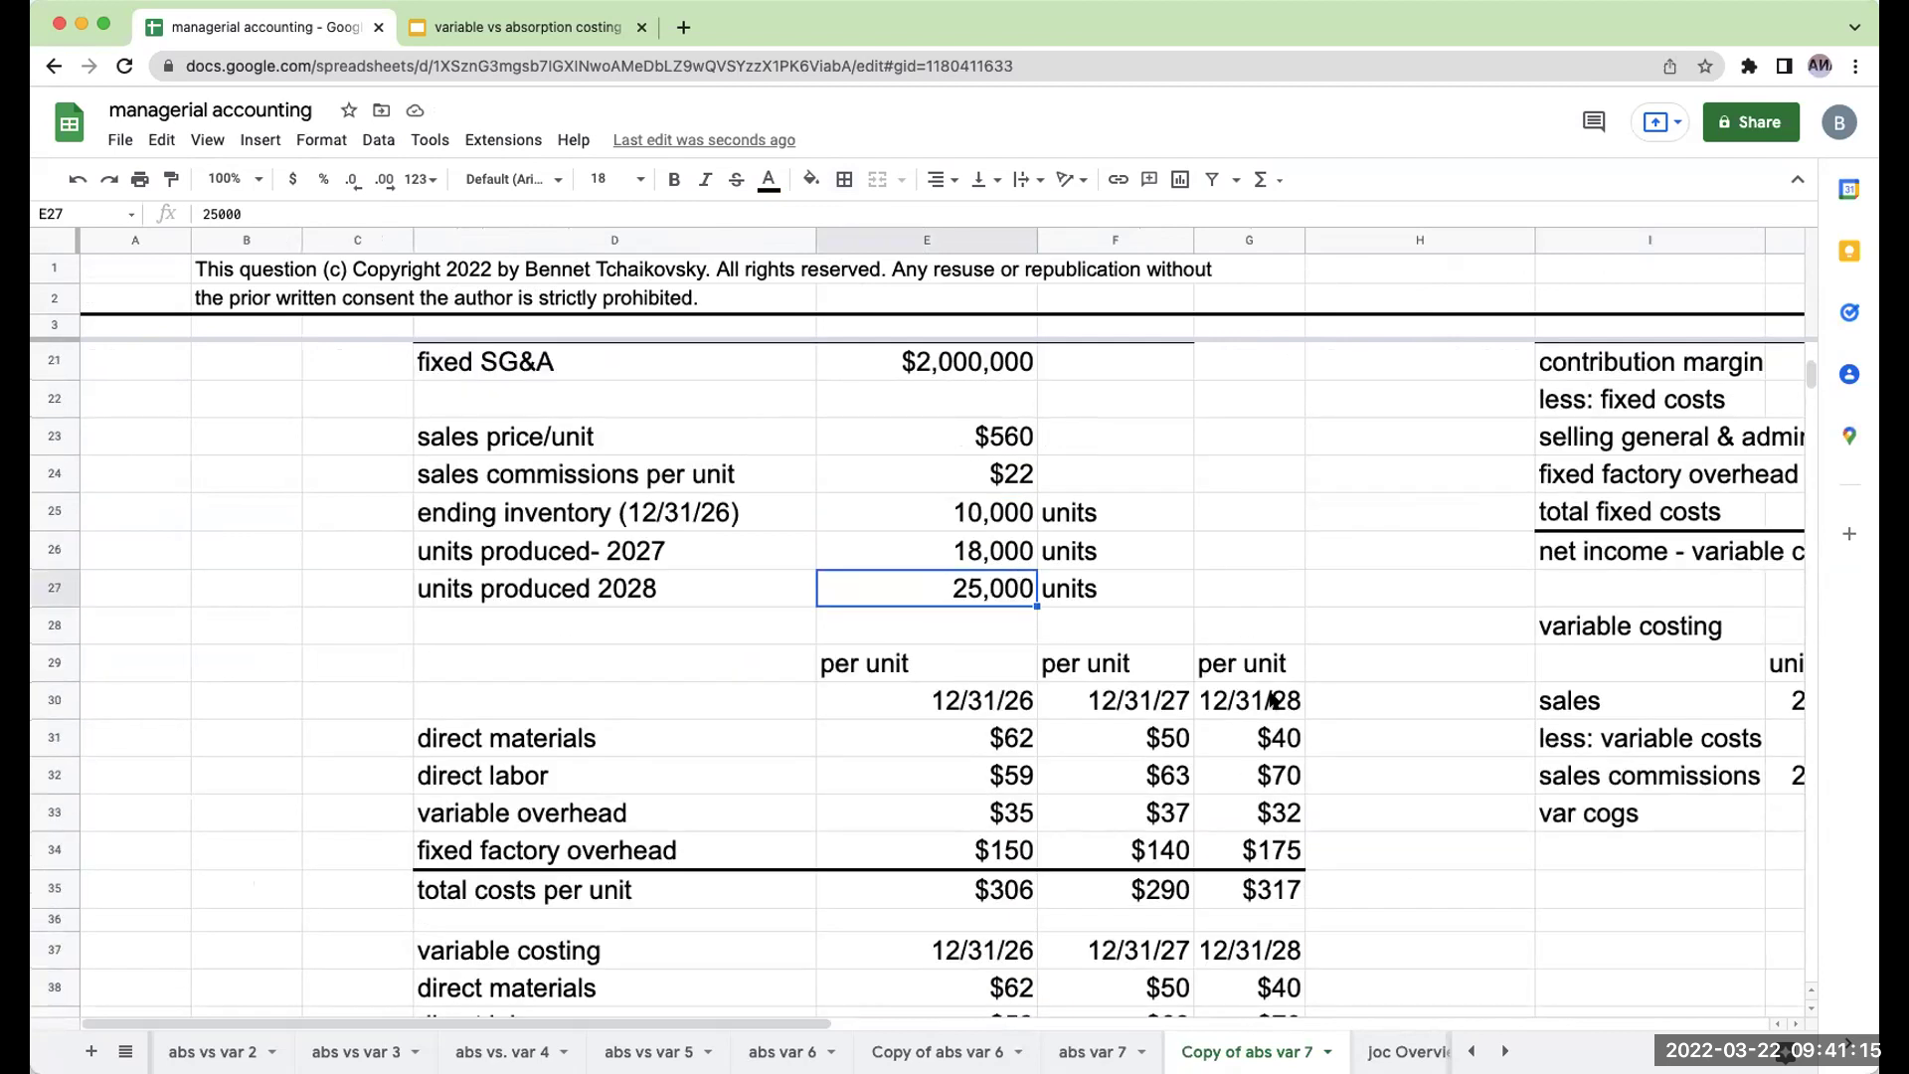
Start a units schedule below the fixed factory overhead calculation with "units" in D50 and "b/i" in D51.
scroll(1273, 700, down, 4)
click(704, 875)
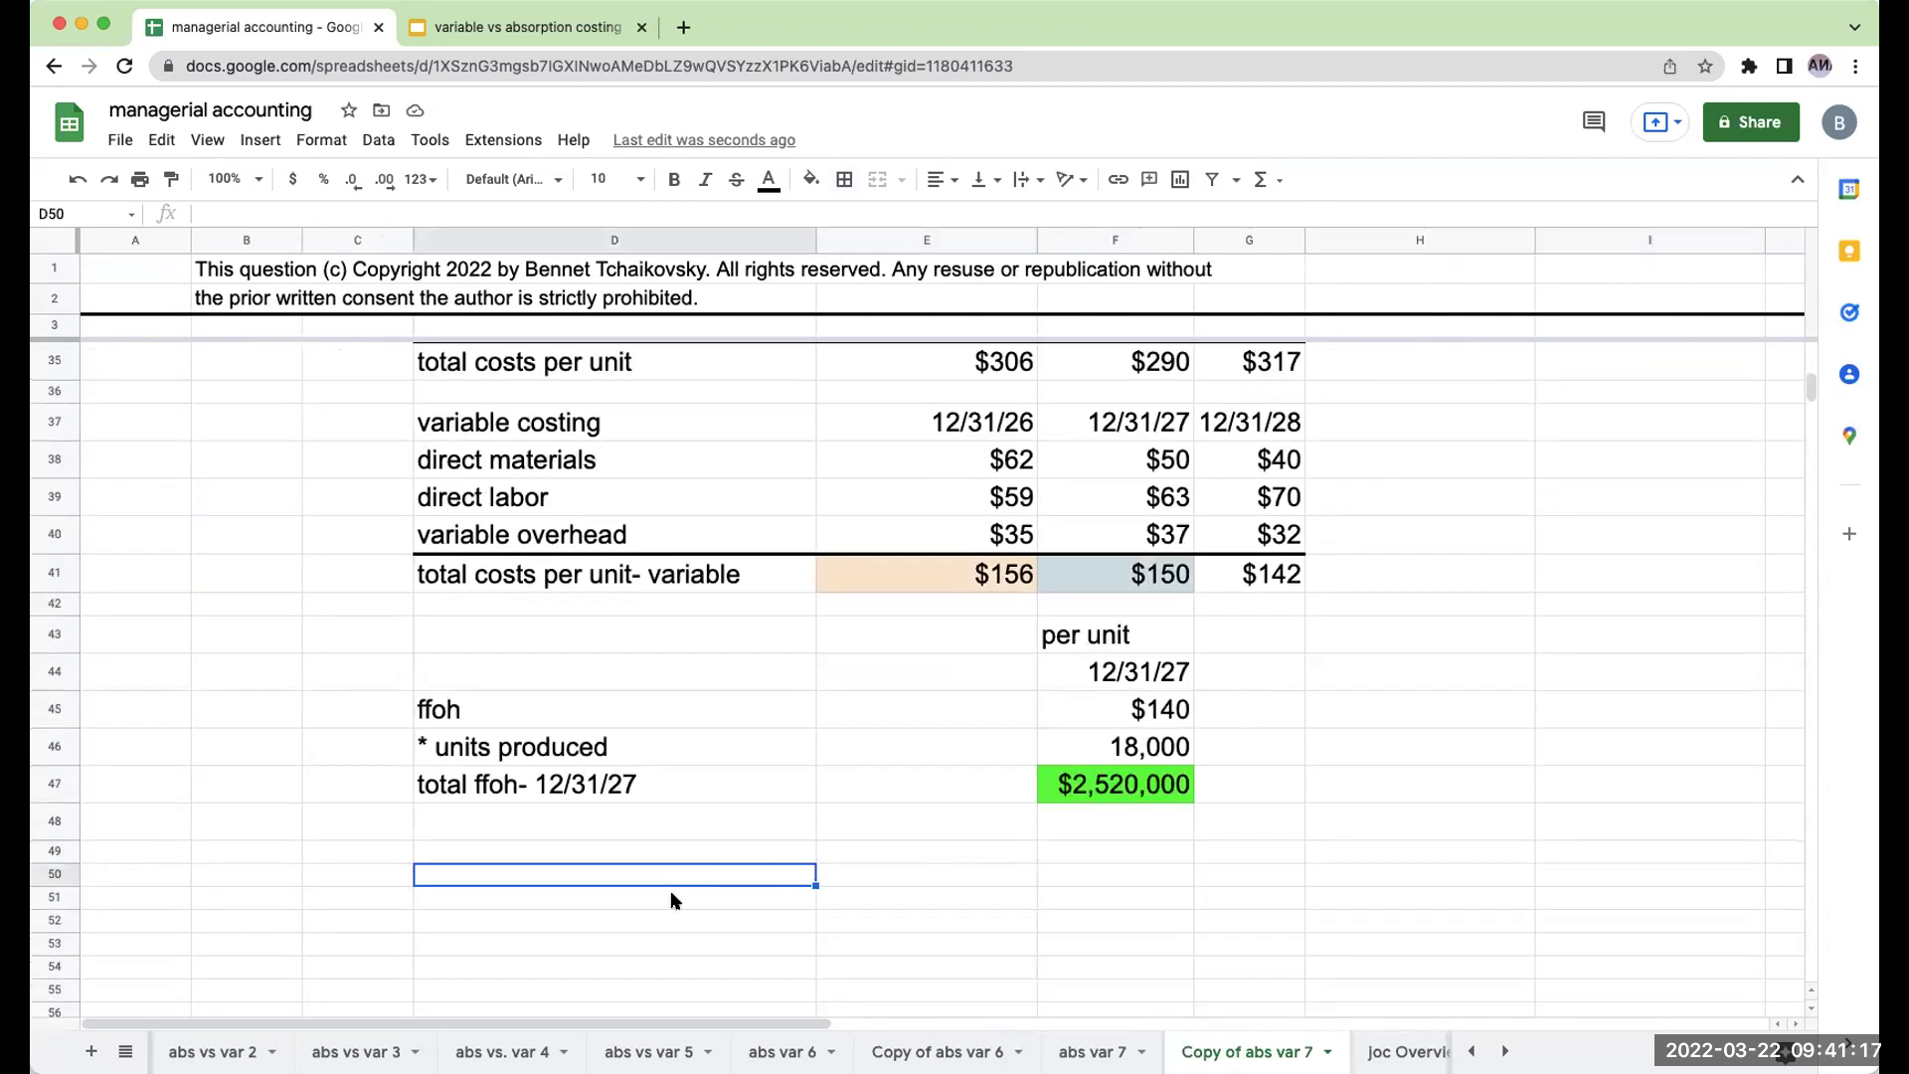
text(units)
key(Return)
text(b/i)
key(Return)
Enter 10000 beginning inventory units in E51 and the date 12/31/26 in F51.
key(Up)
key(Right)
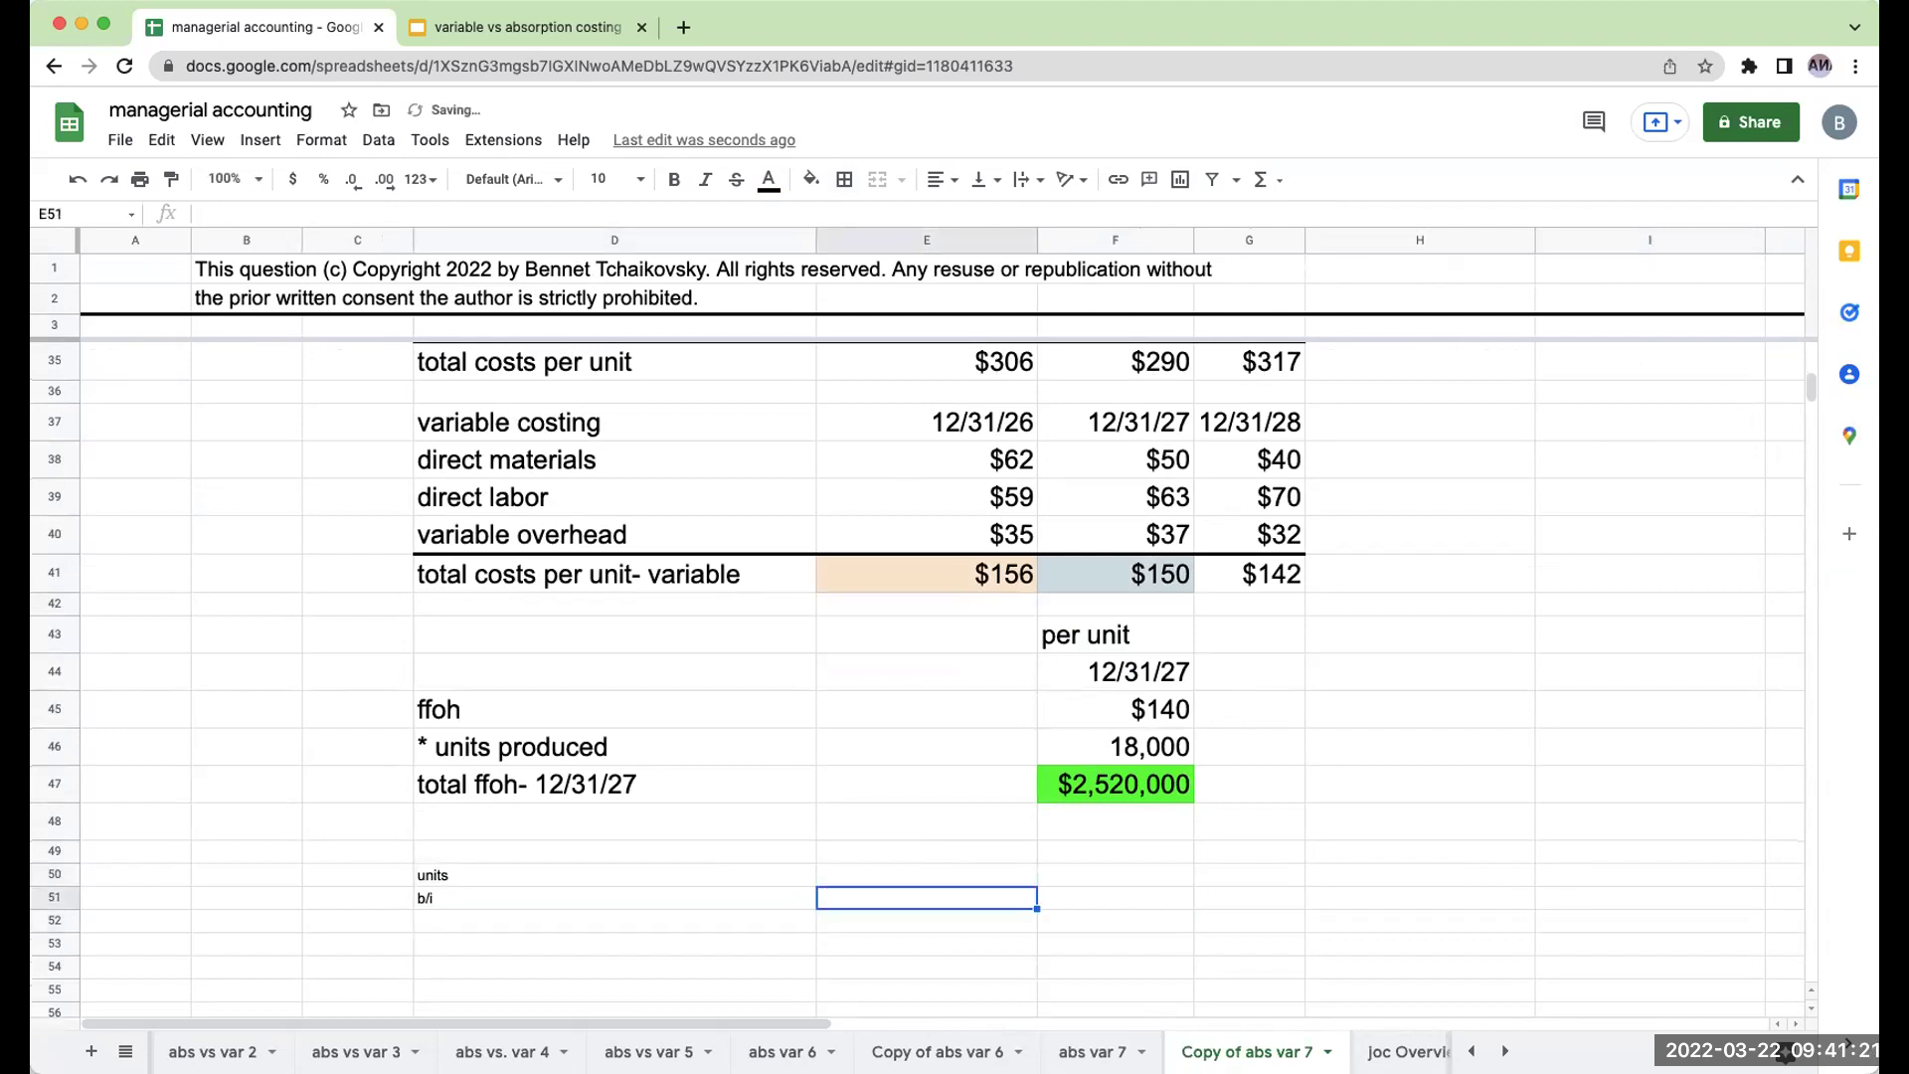
scroll(888, 823, up, 5)
scroll(881, 800, down, 4)
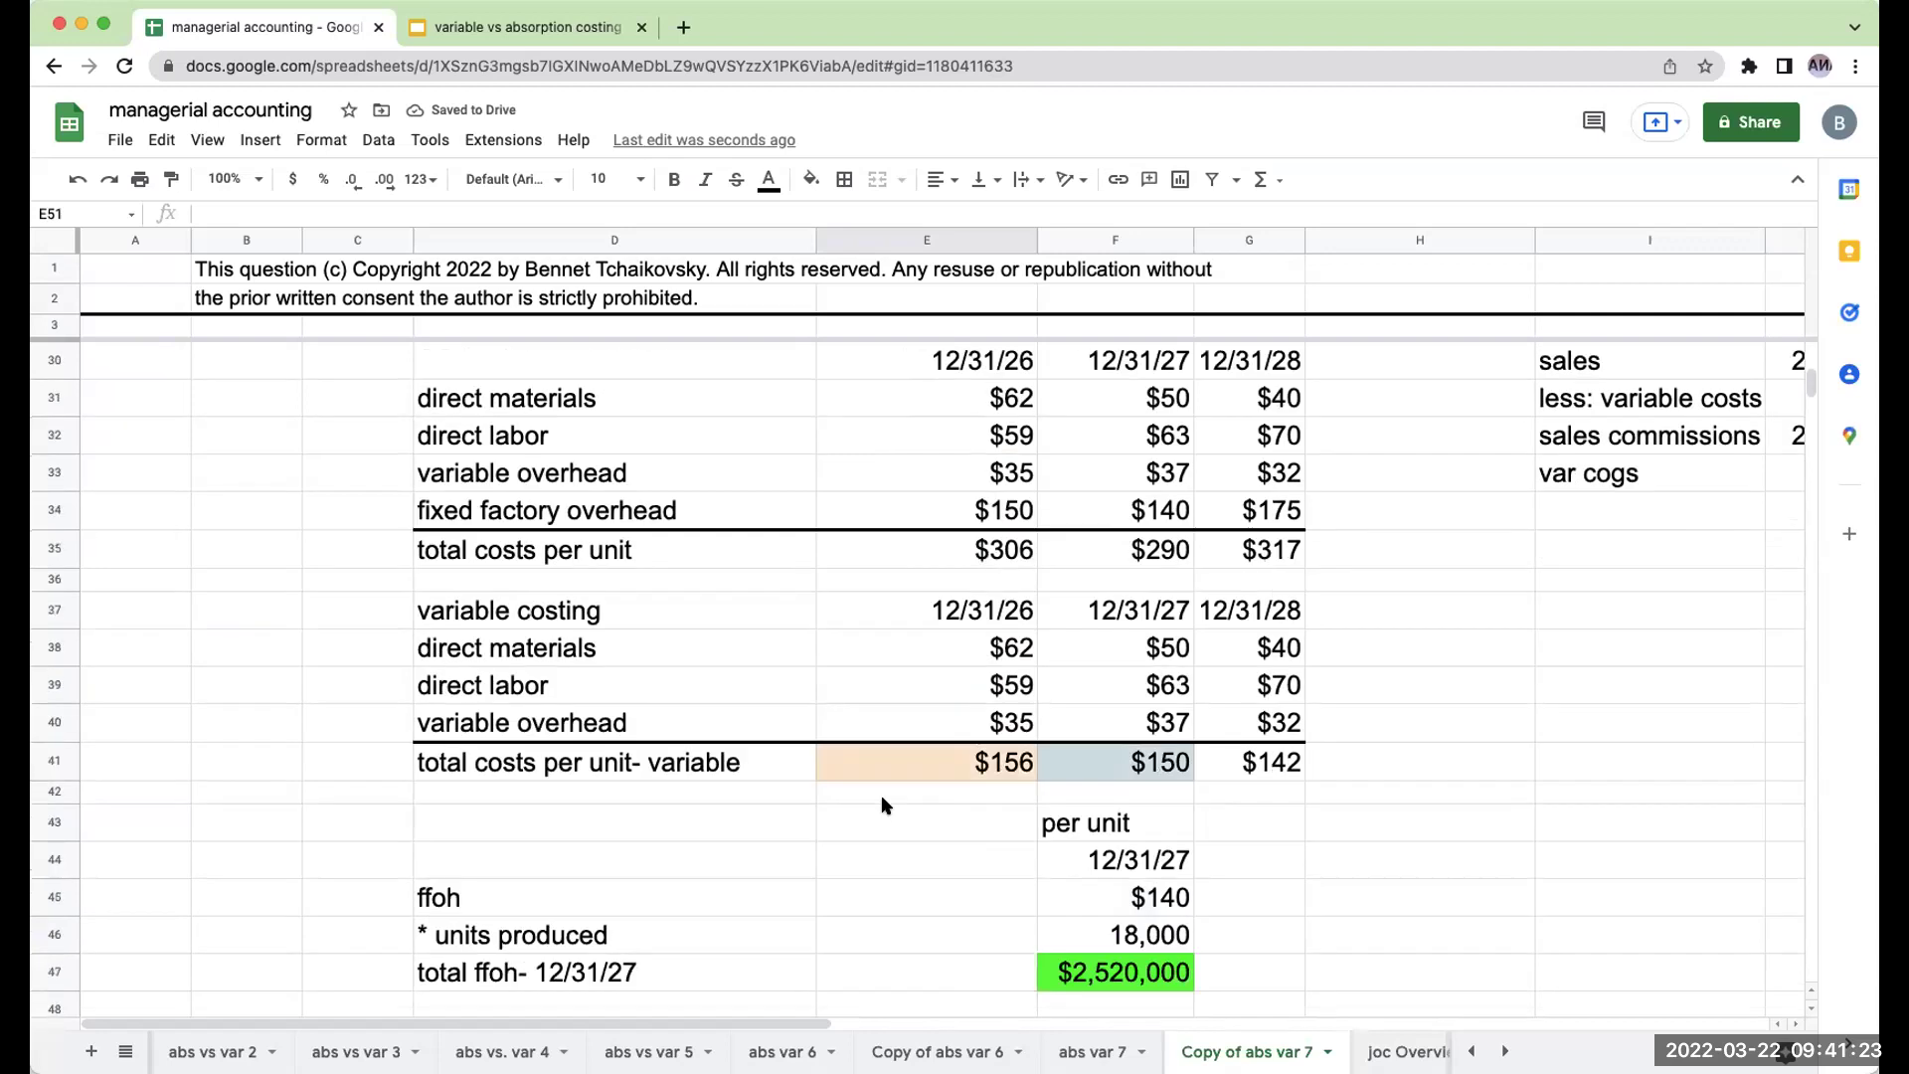
scroll(881, 806, down, 2)
text(10000)
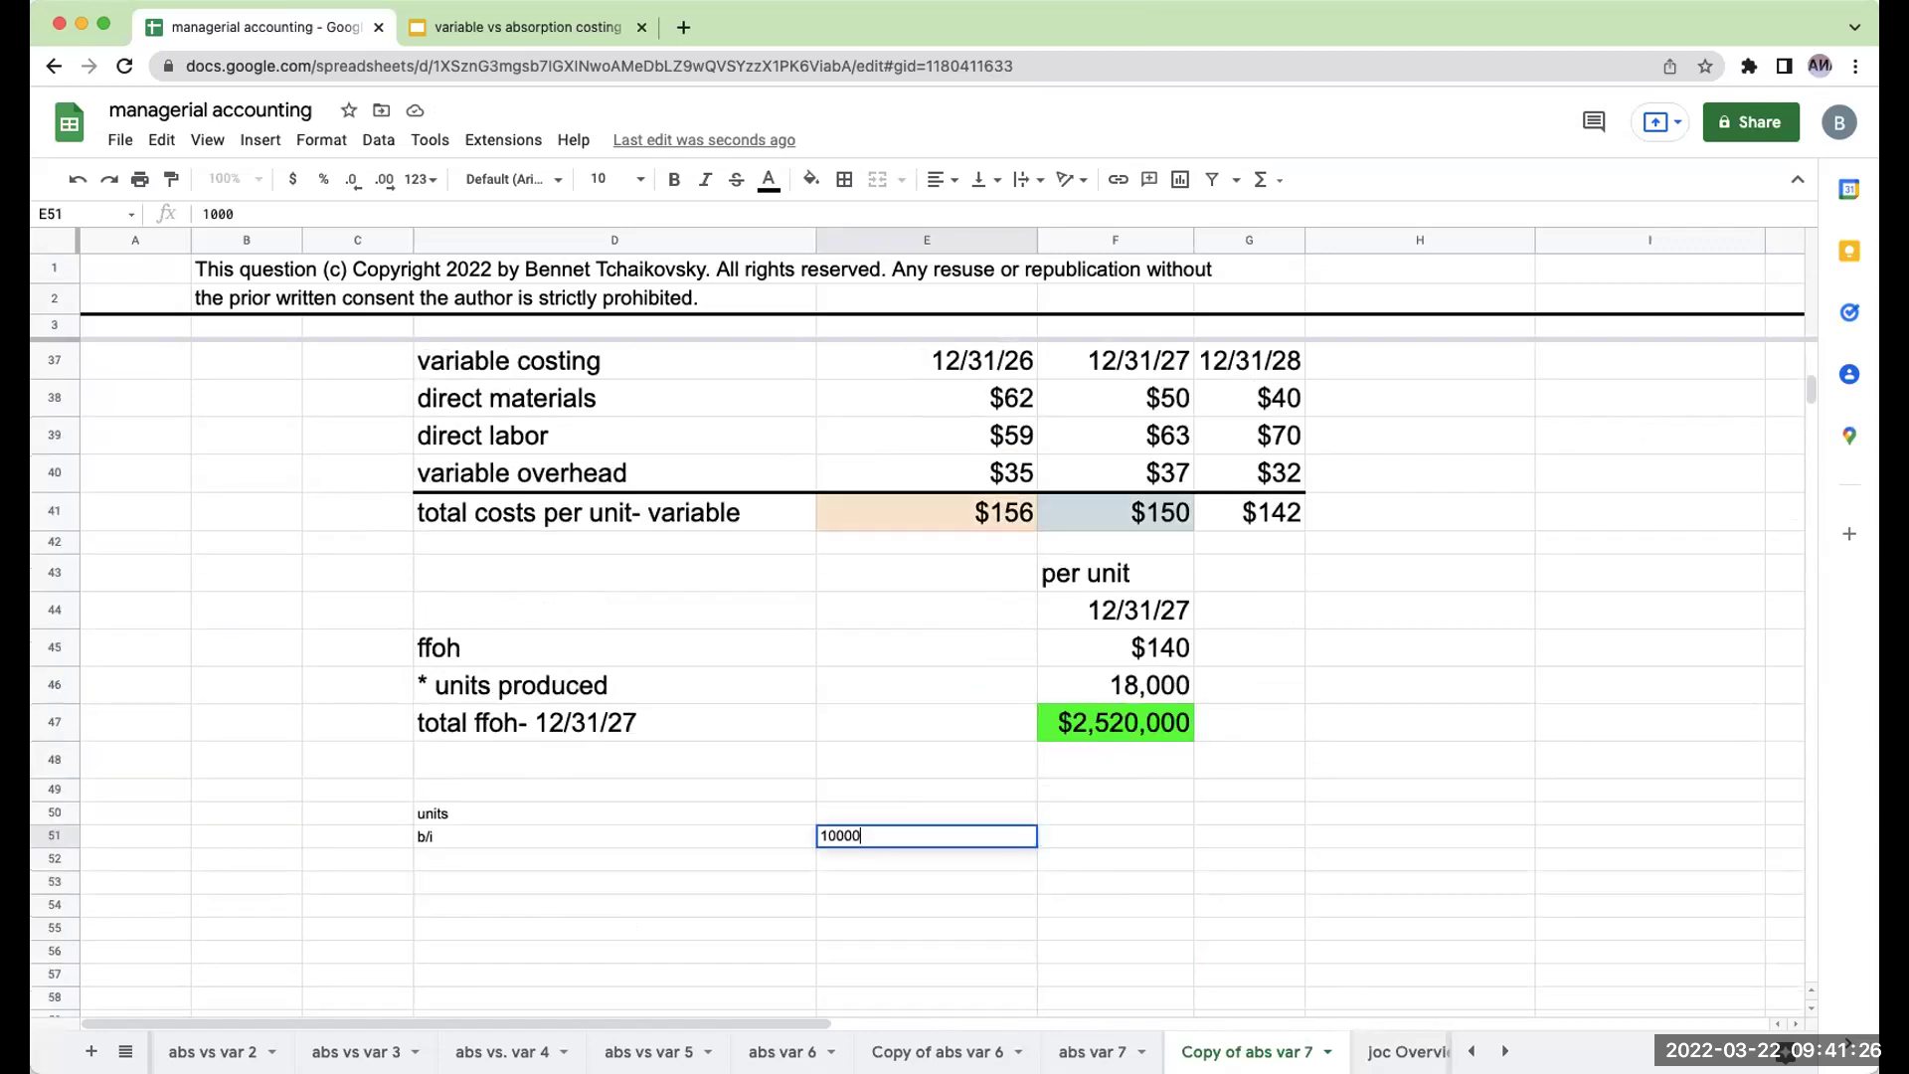
key(Tab)
text(12/31/26)
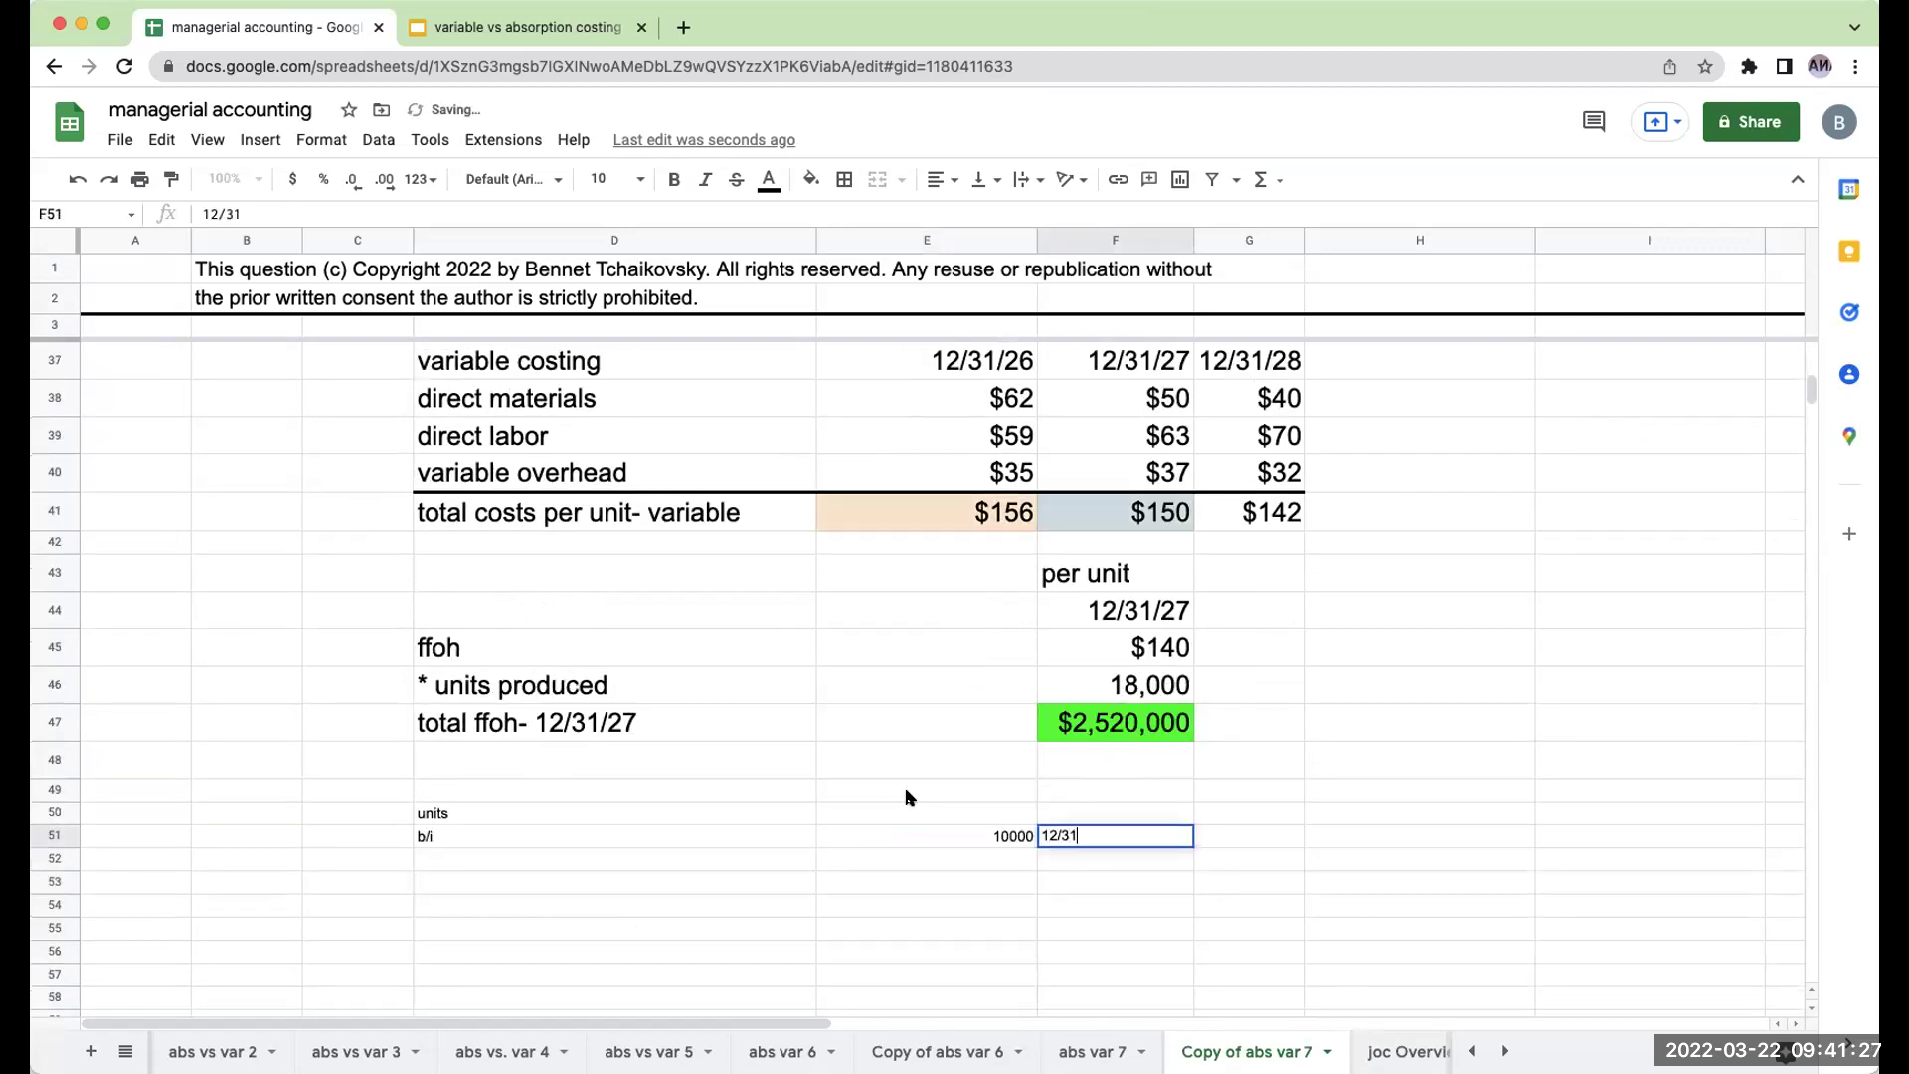
key(Return)
Label D52 "produced" and enter 18000 units in E52.
key(Left)
key(Left)
key(Right)
text(produced)
key(Return)
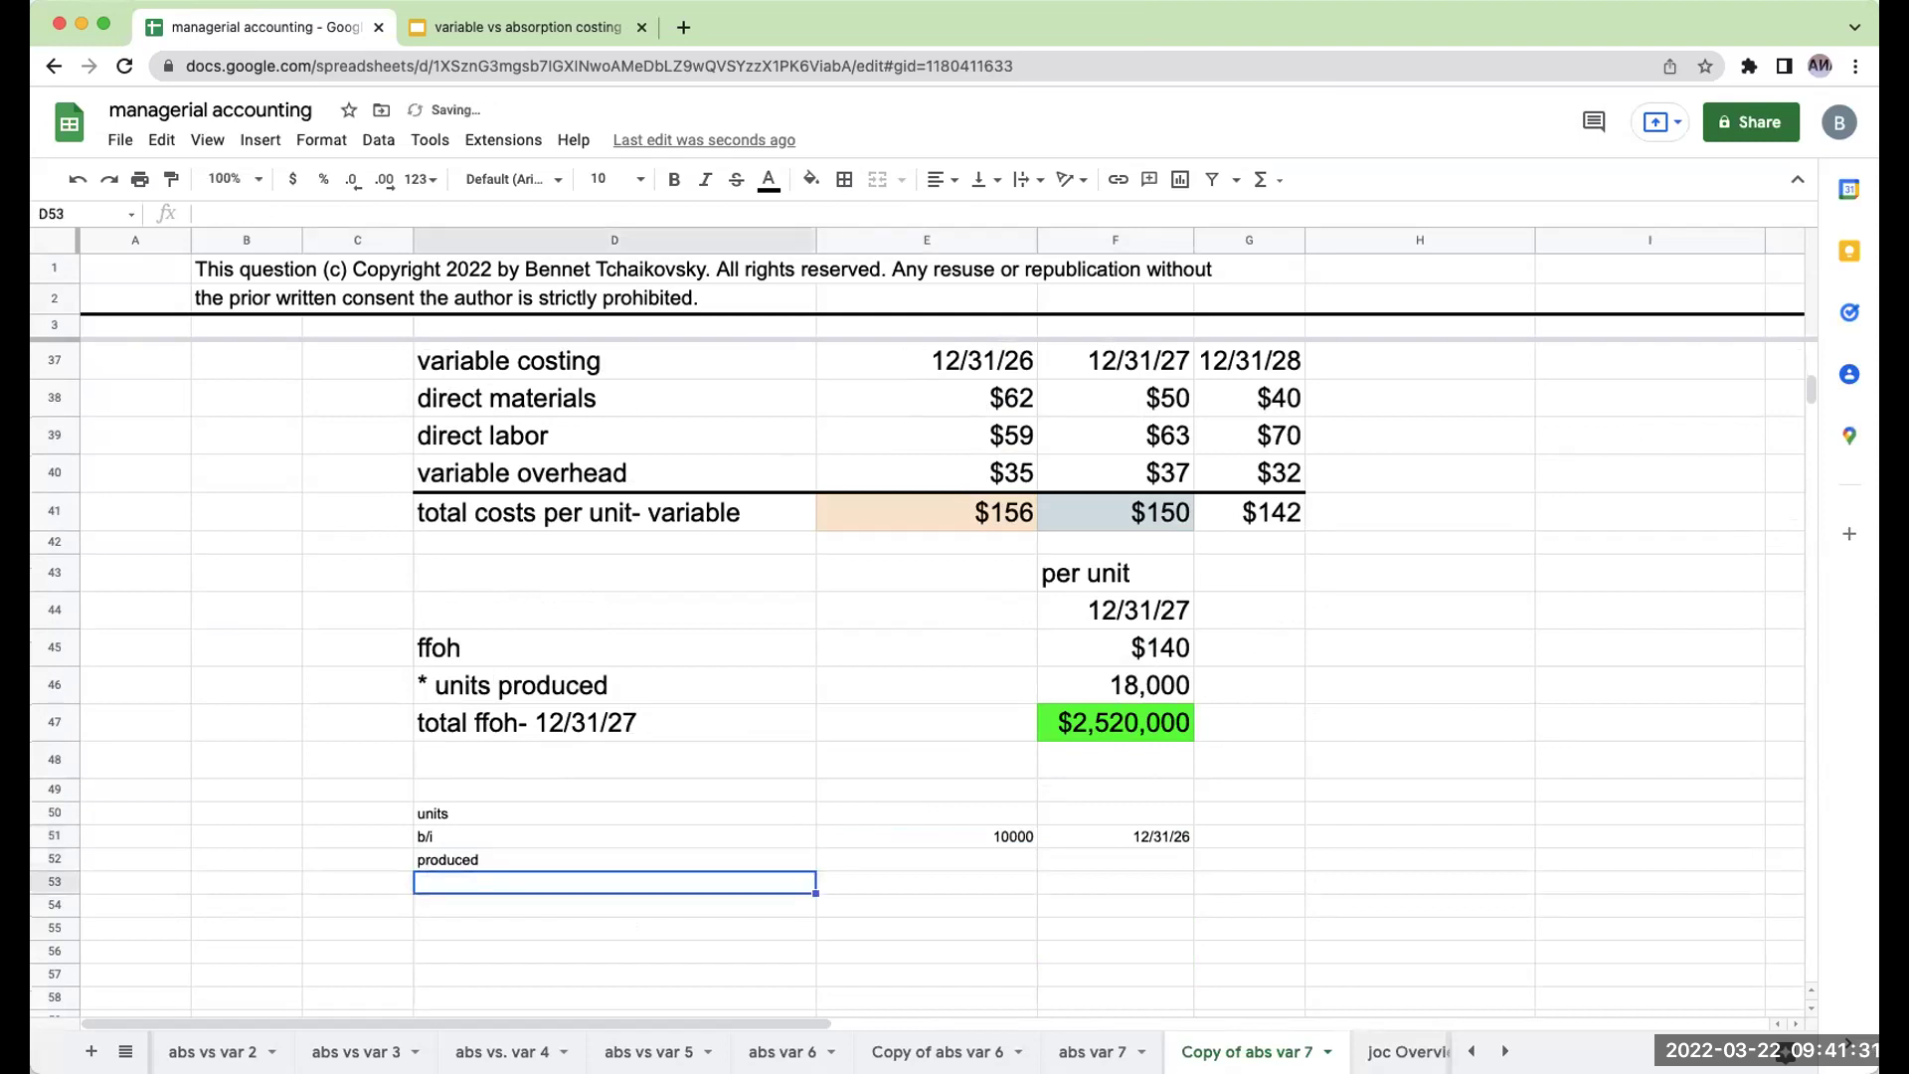
click(926, 859)
text(18000)
key(Return)
key(Up)
Note "during 2027" in F52 beside the produced units.
scroll(947, 635, up, 5)
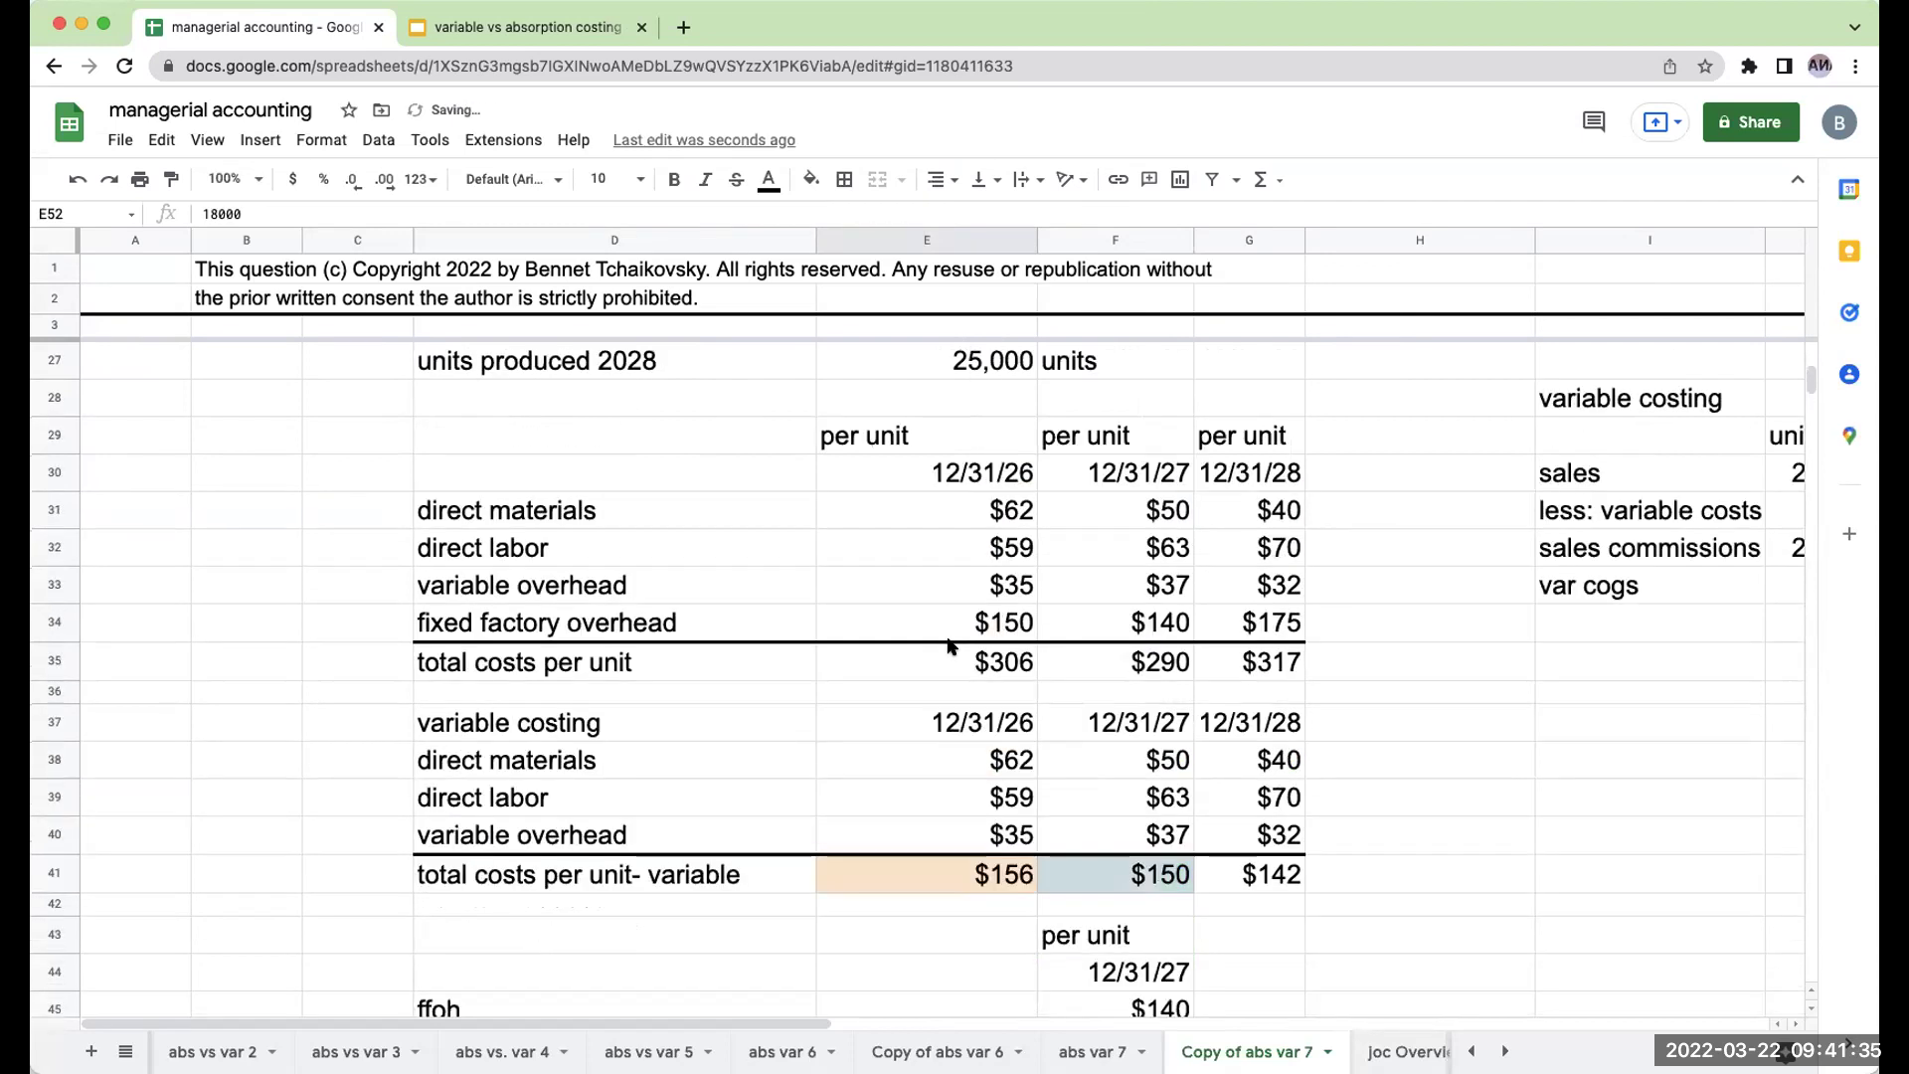
scroll(950, 645, up, 3)
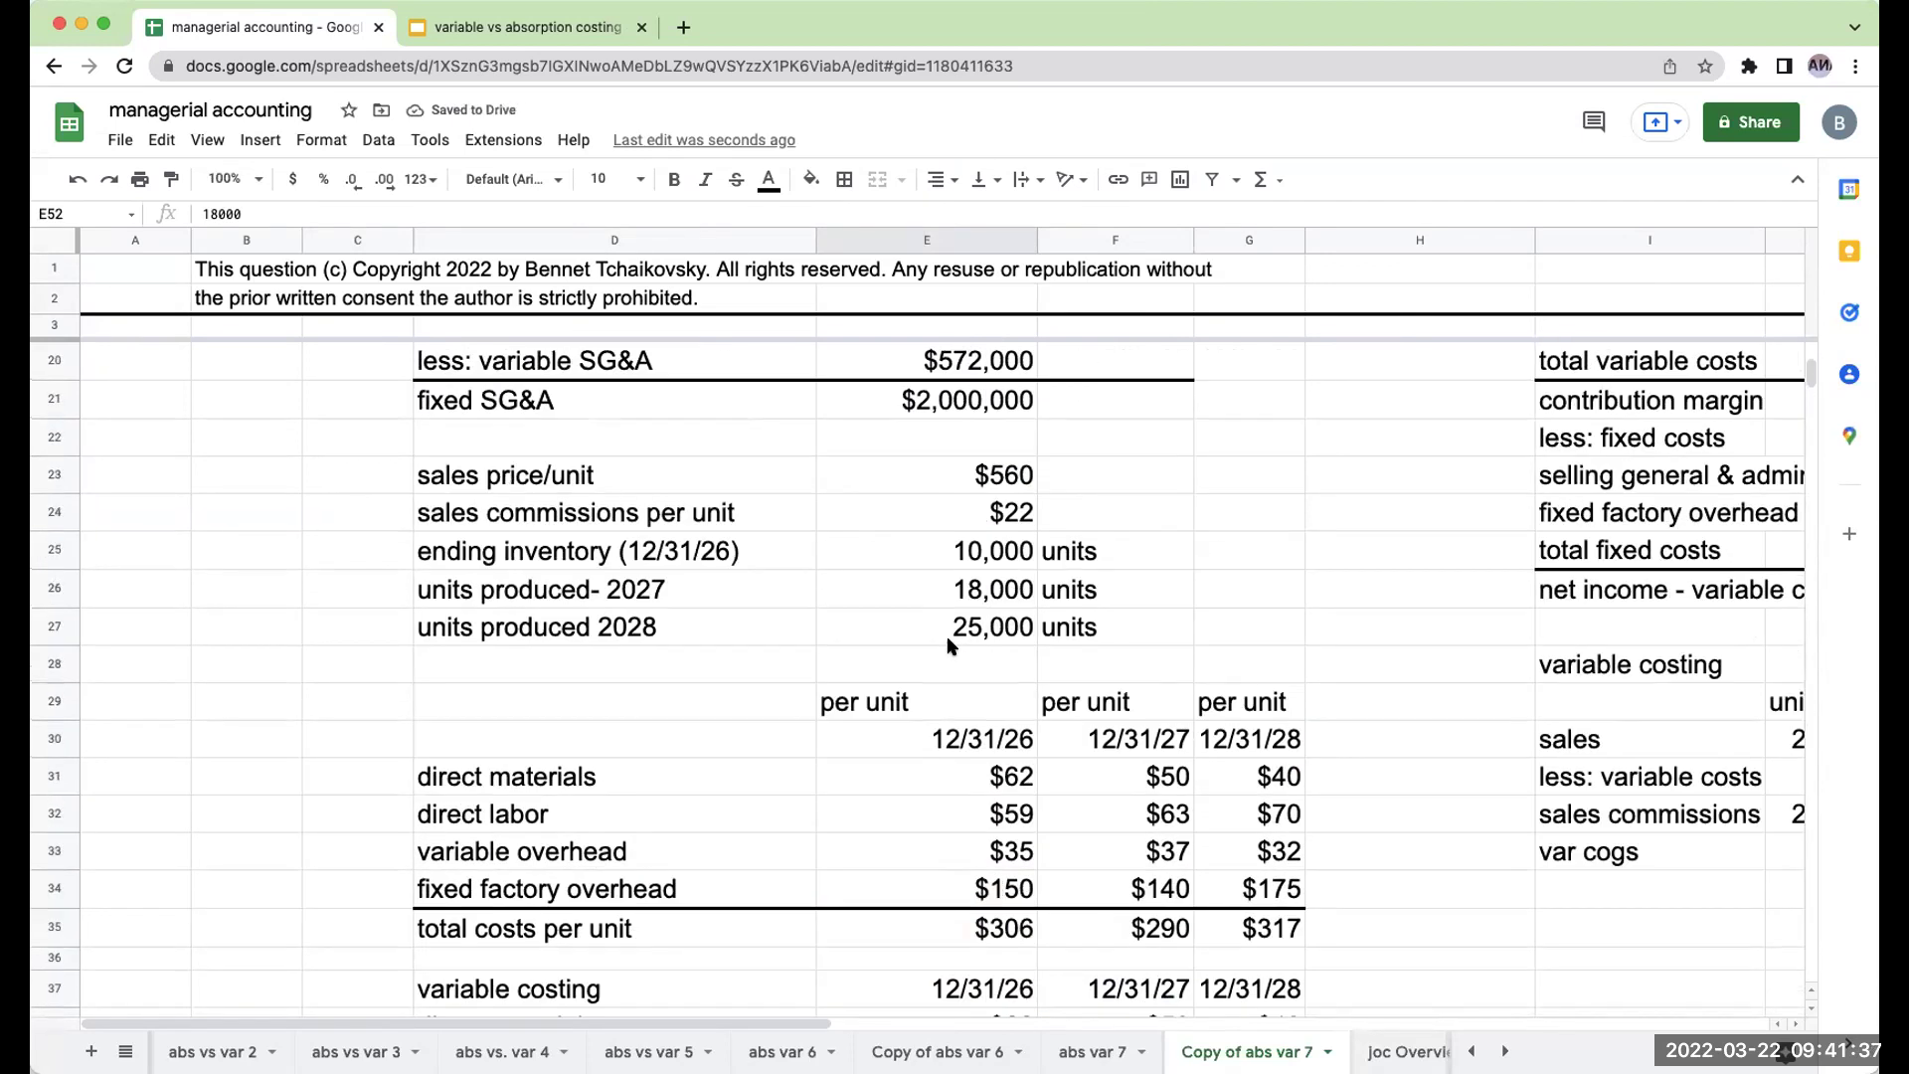
scroll(947, 644, down, 6)
key(Right)
text(during 2027)
key(Return)
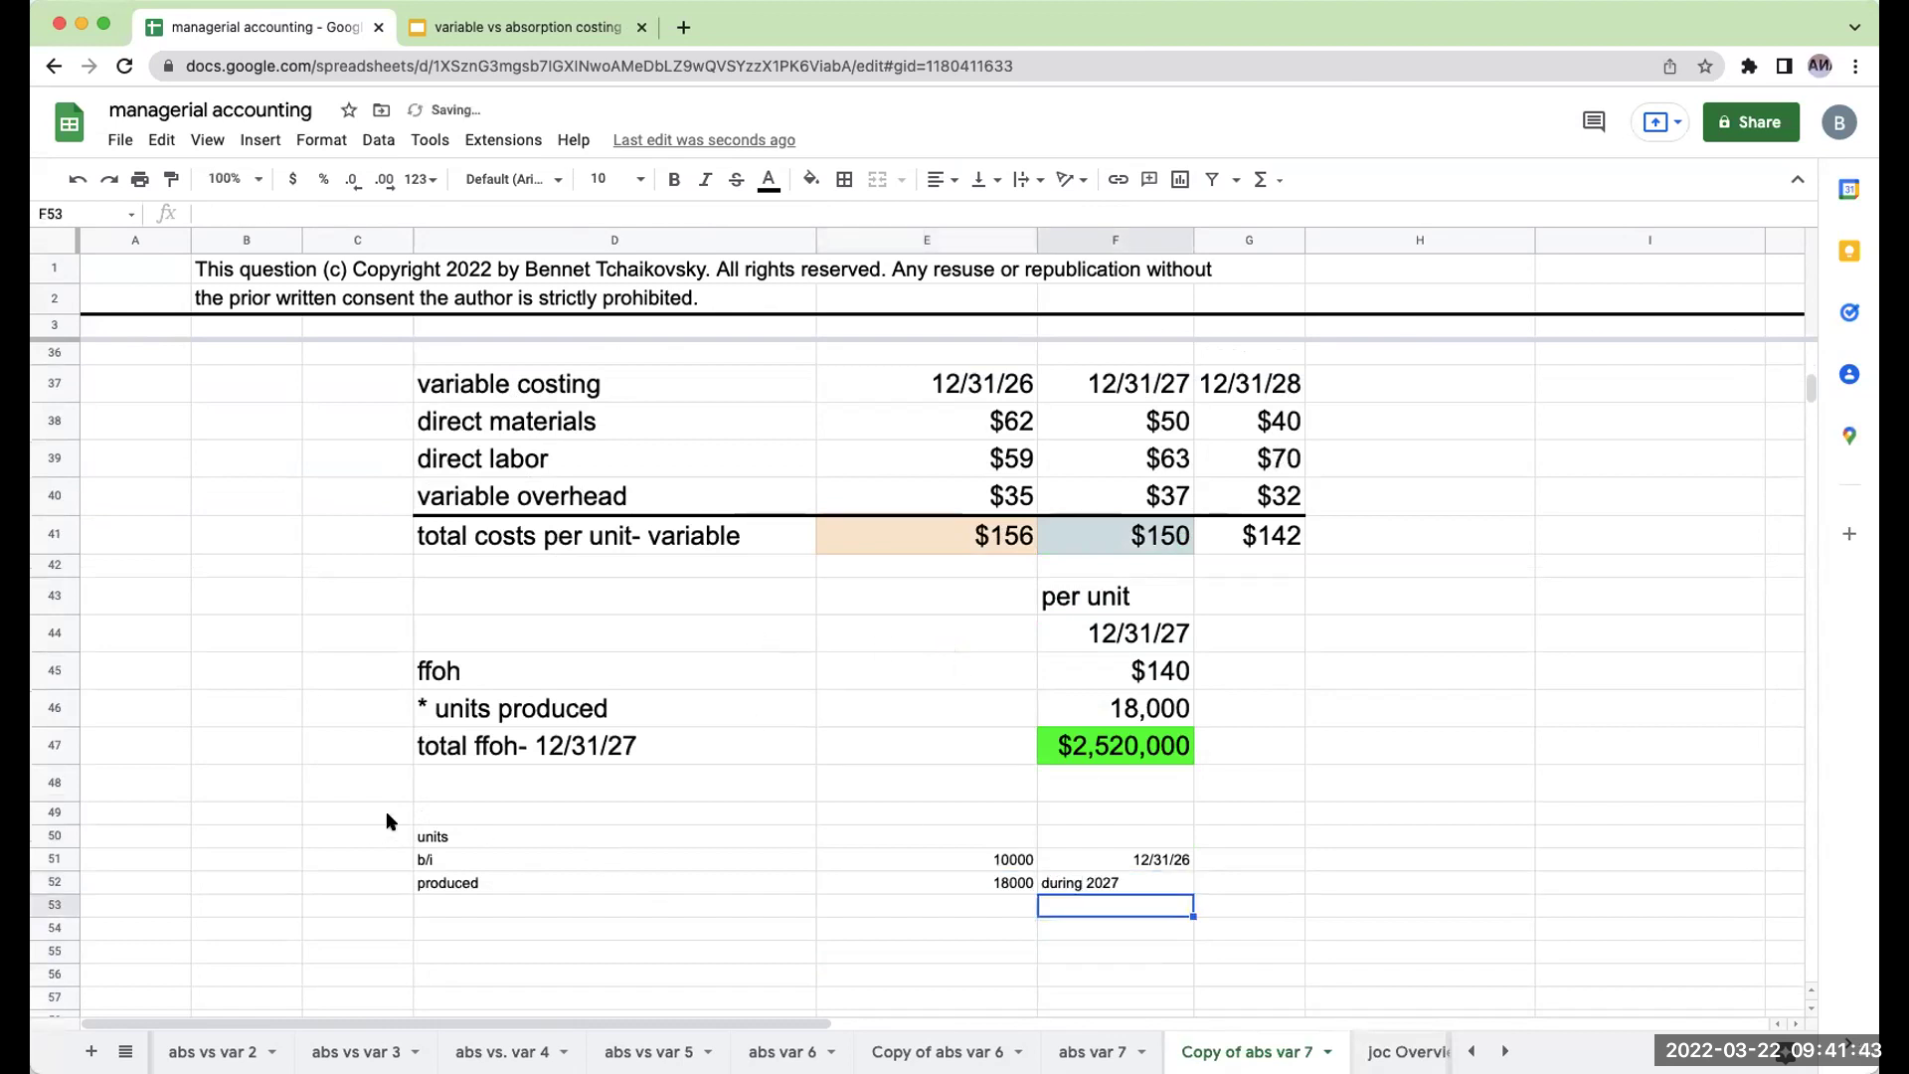
Set the font size of the units schedule range C49:I61 to 18.
drag(387, 817, 1765, 1002)
click(636, 179)
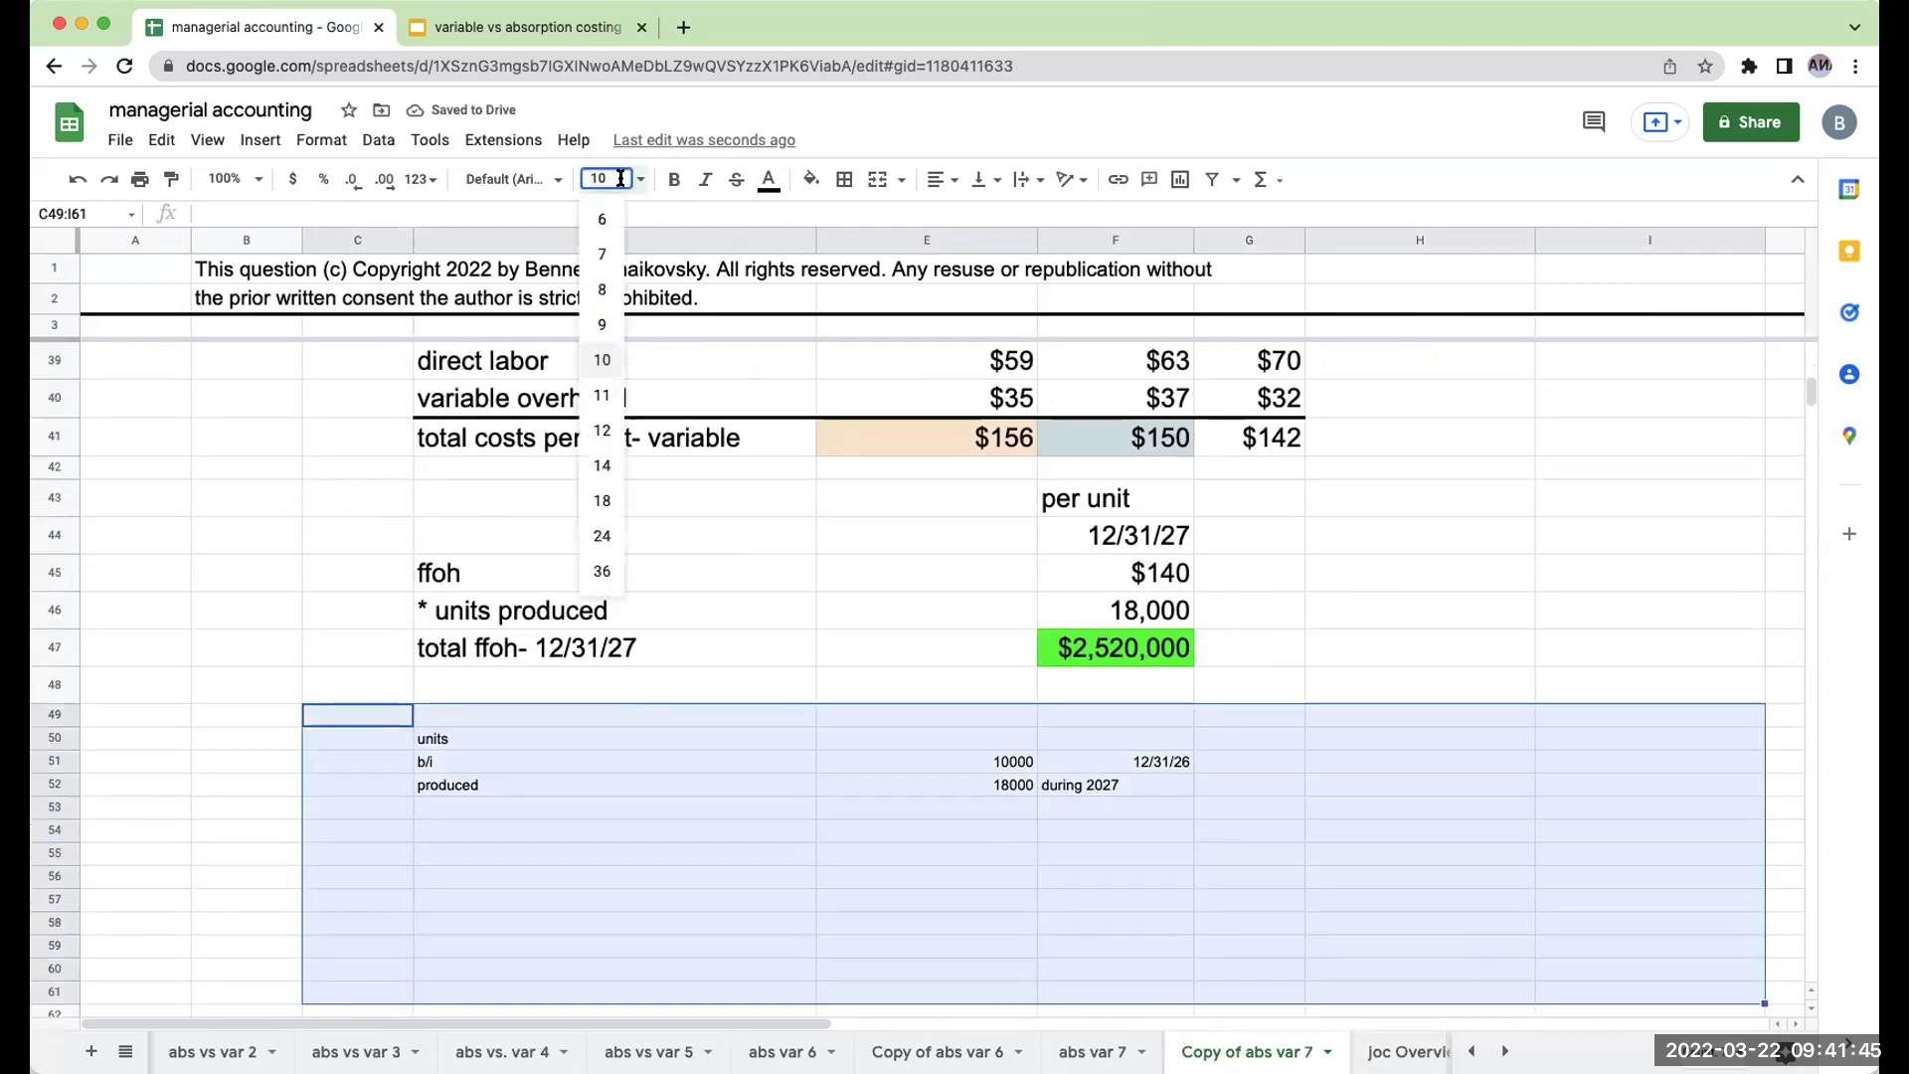
click(601, 503)
click(552, 967)
Label D53, below the produced row, as "UAFS".
click(480, 860)
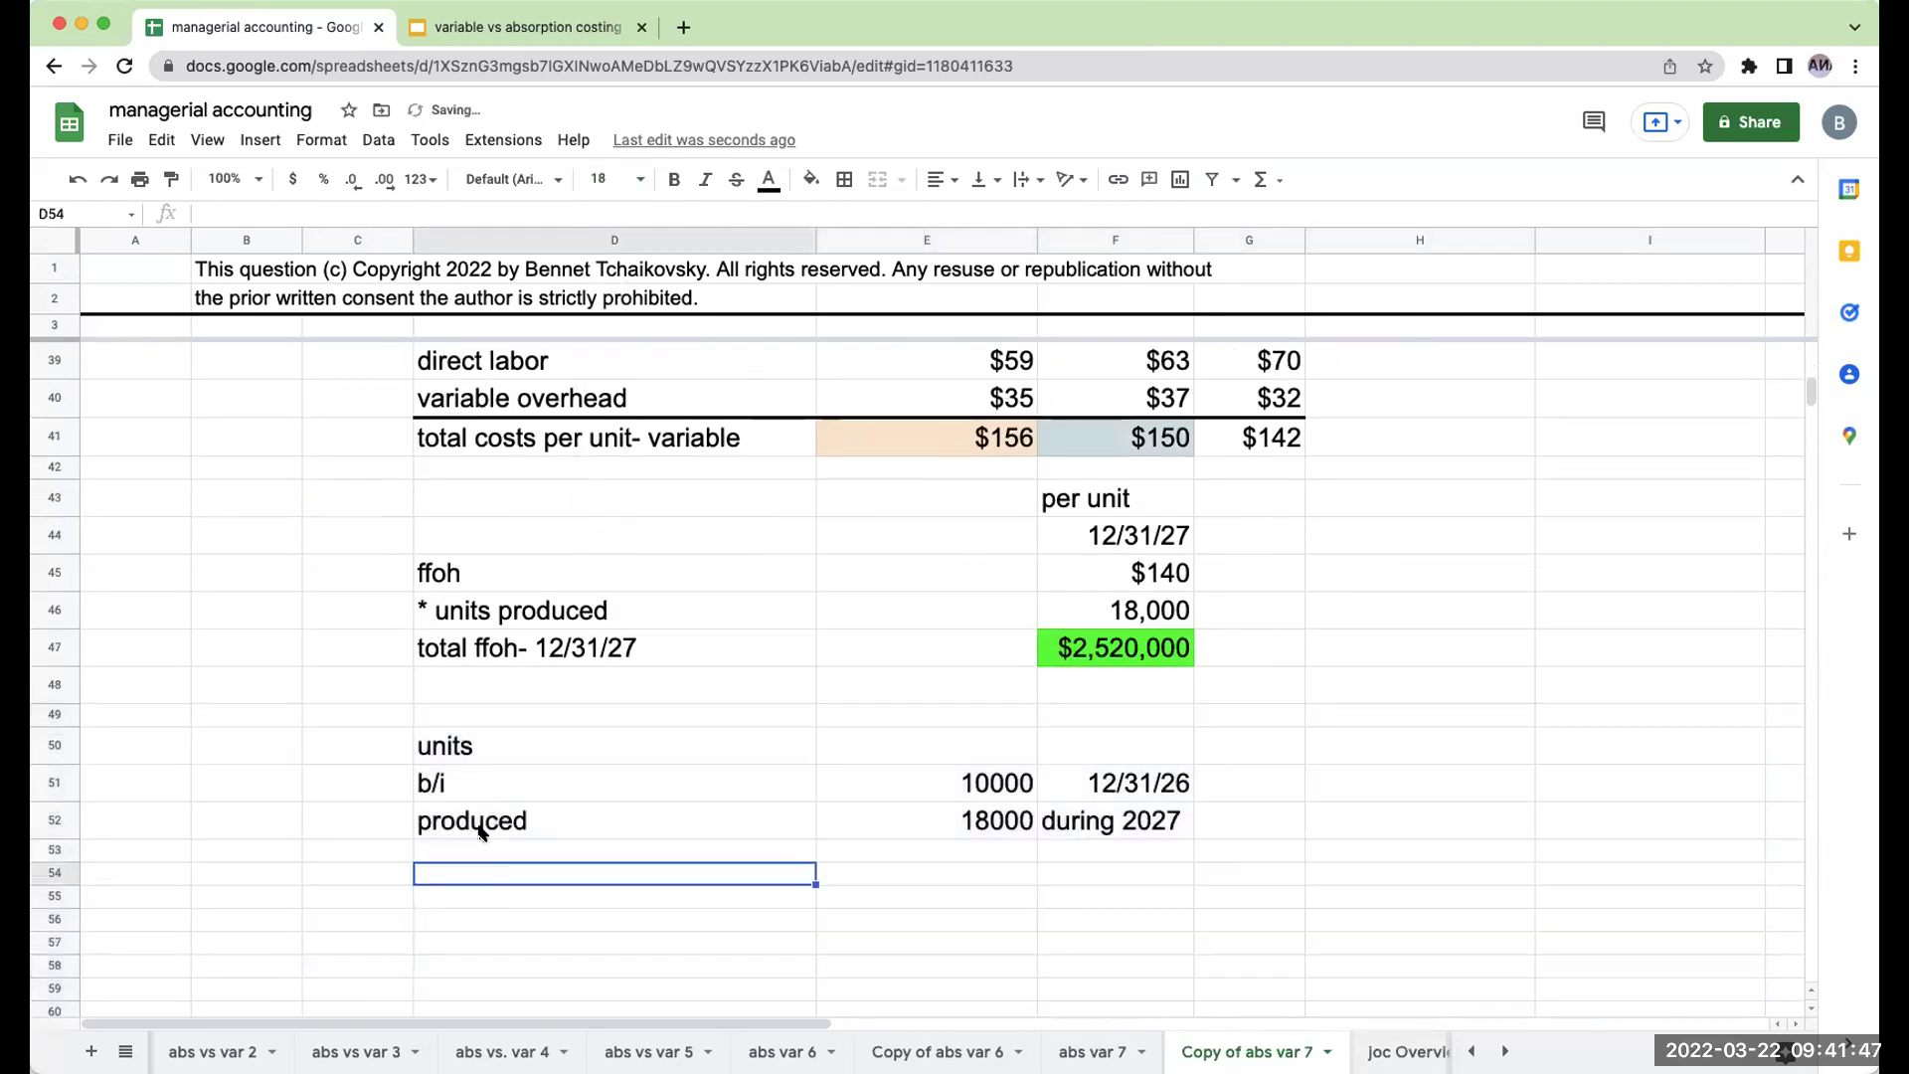
text(UAFS)
key(Tab)
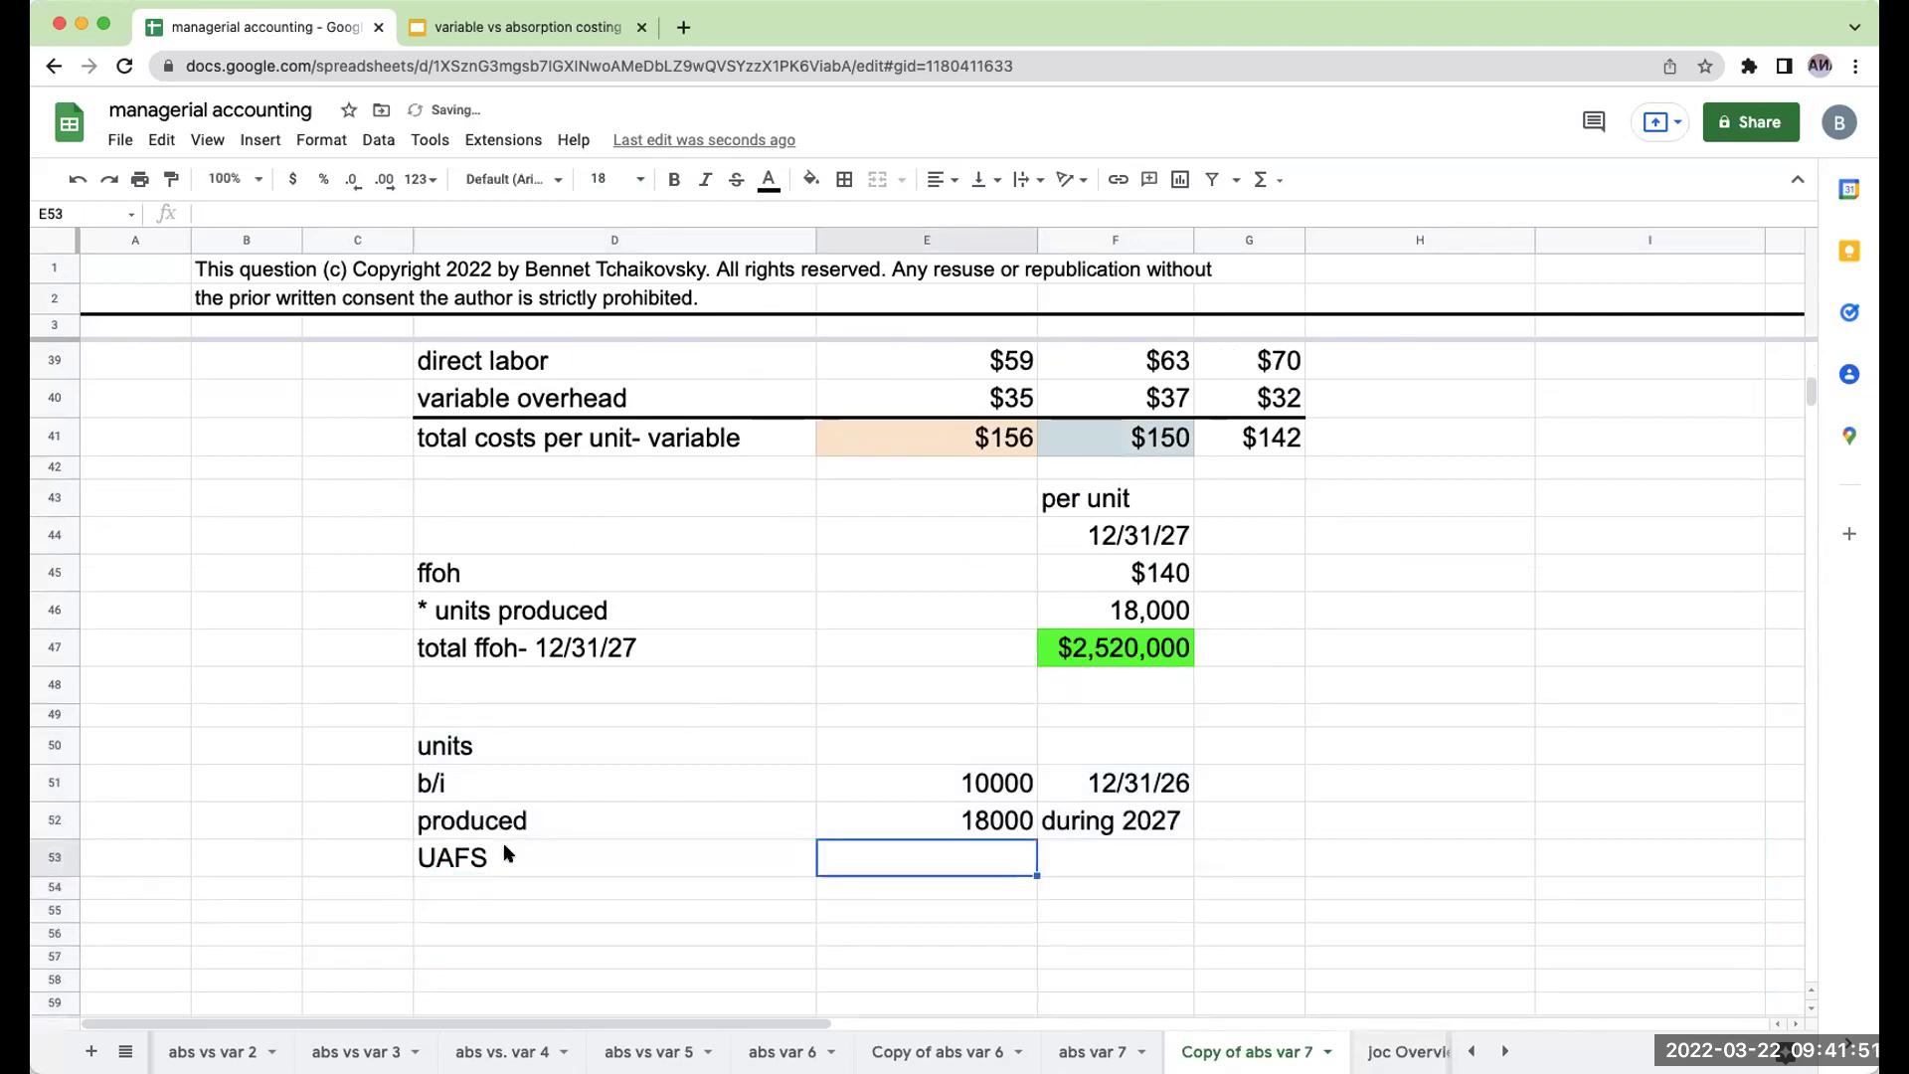
Calculate UAFS in E53 by adding the beginning inventory and produced units with =E51+E52.
text(=E51-E52)
key(Return)
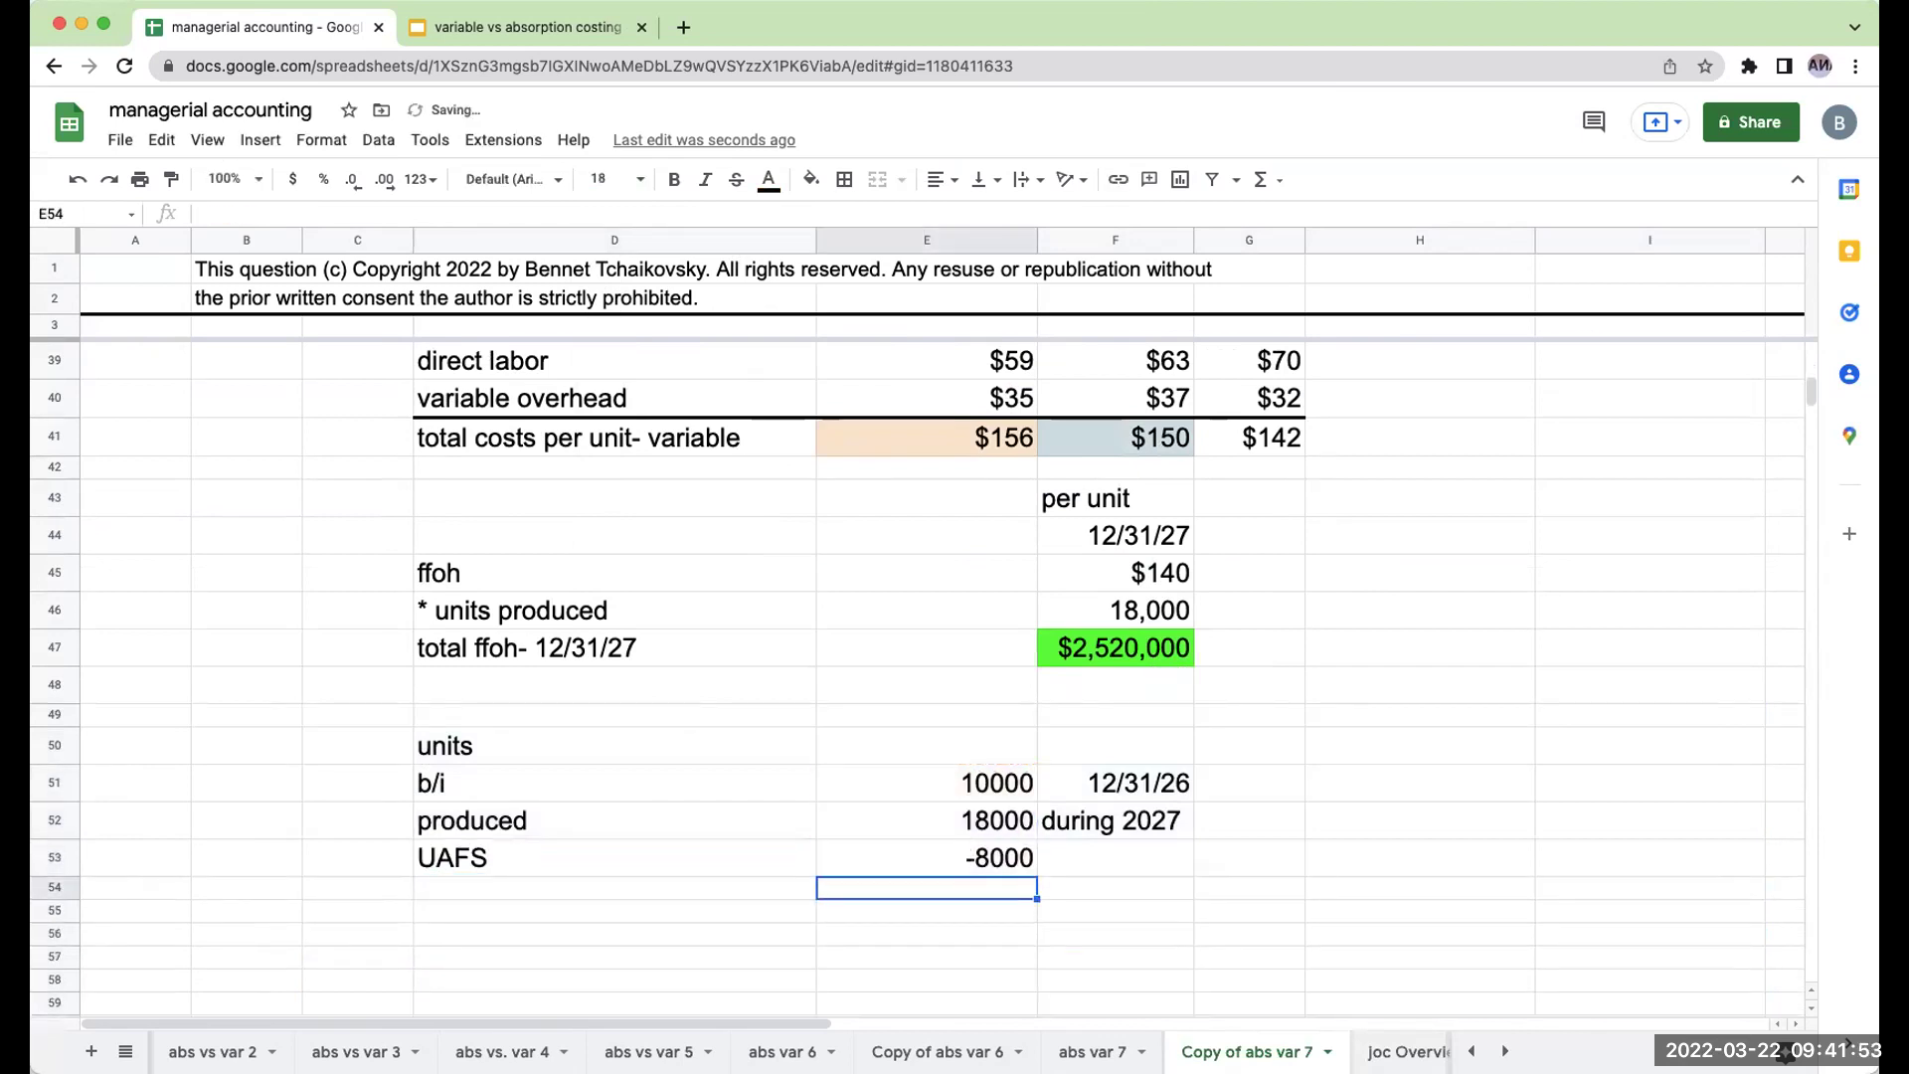
key(Up)
text(=E51+E52)
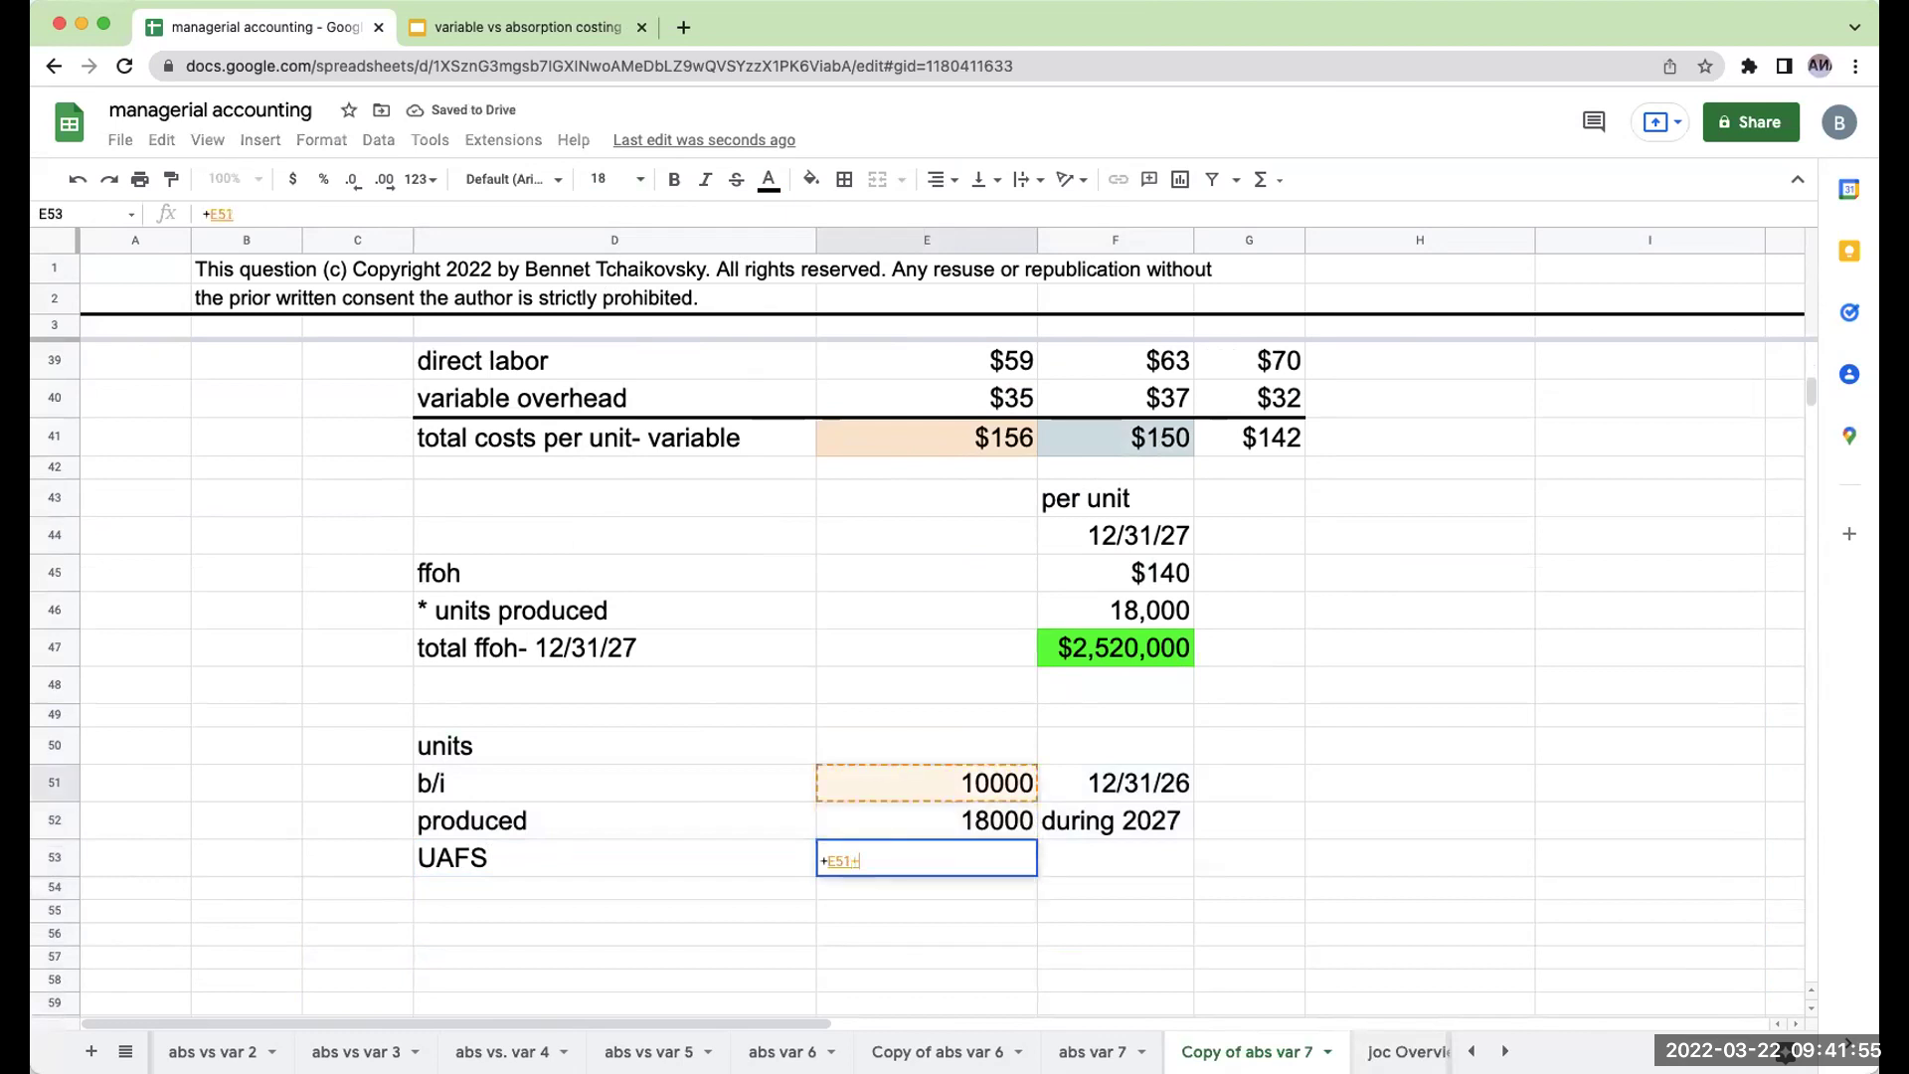
key(Return)
Label D54, below UAFS in the units schedule, as "sold".
key(Up)
key(Left)
key(Down)
text(sold)
key(Return)
Check the 2027 income statement for the units sold and enter 26000 in E54.
key(Up)
key(Right)
key(Right)
key(Left)
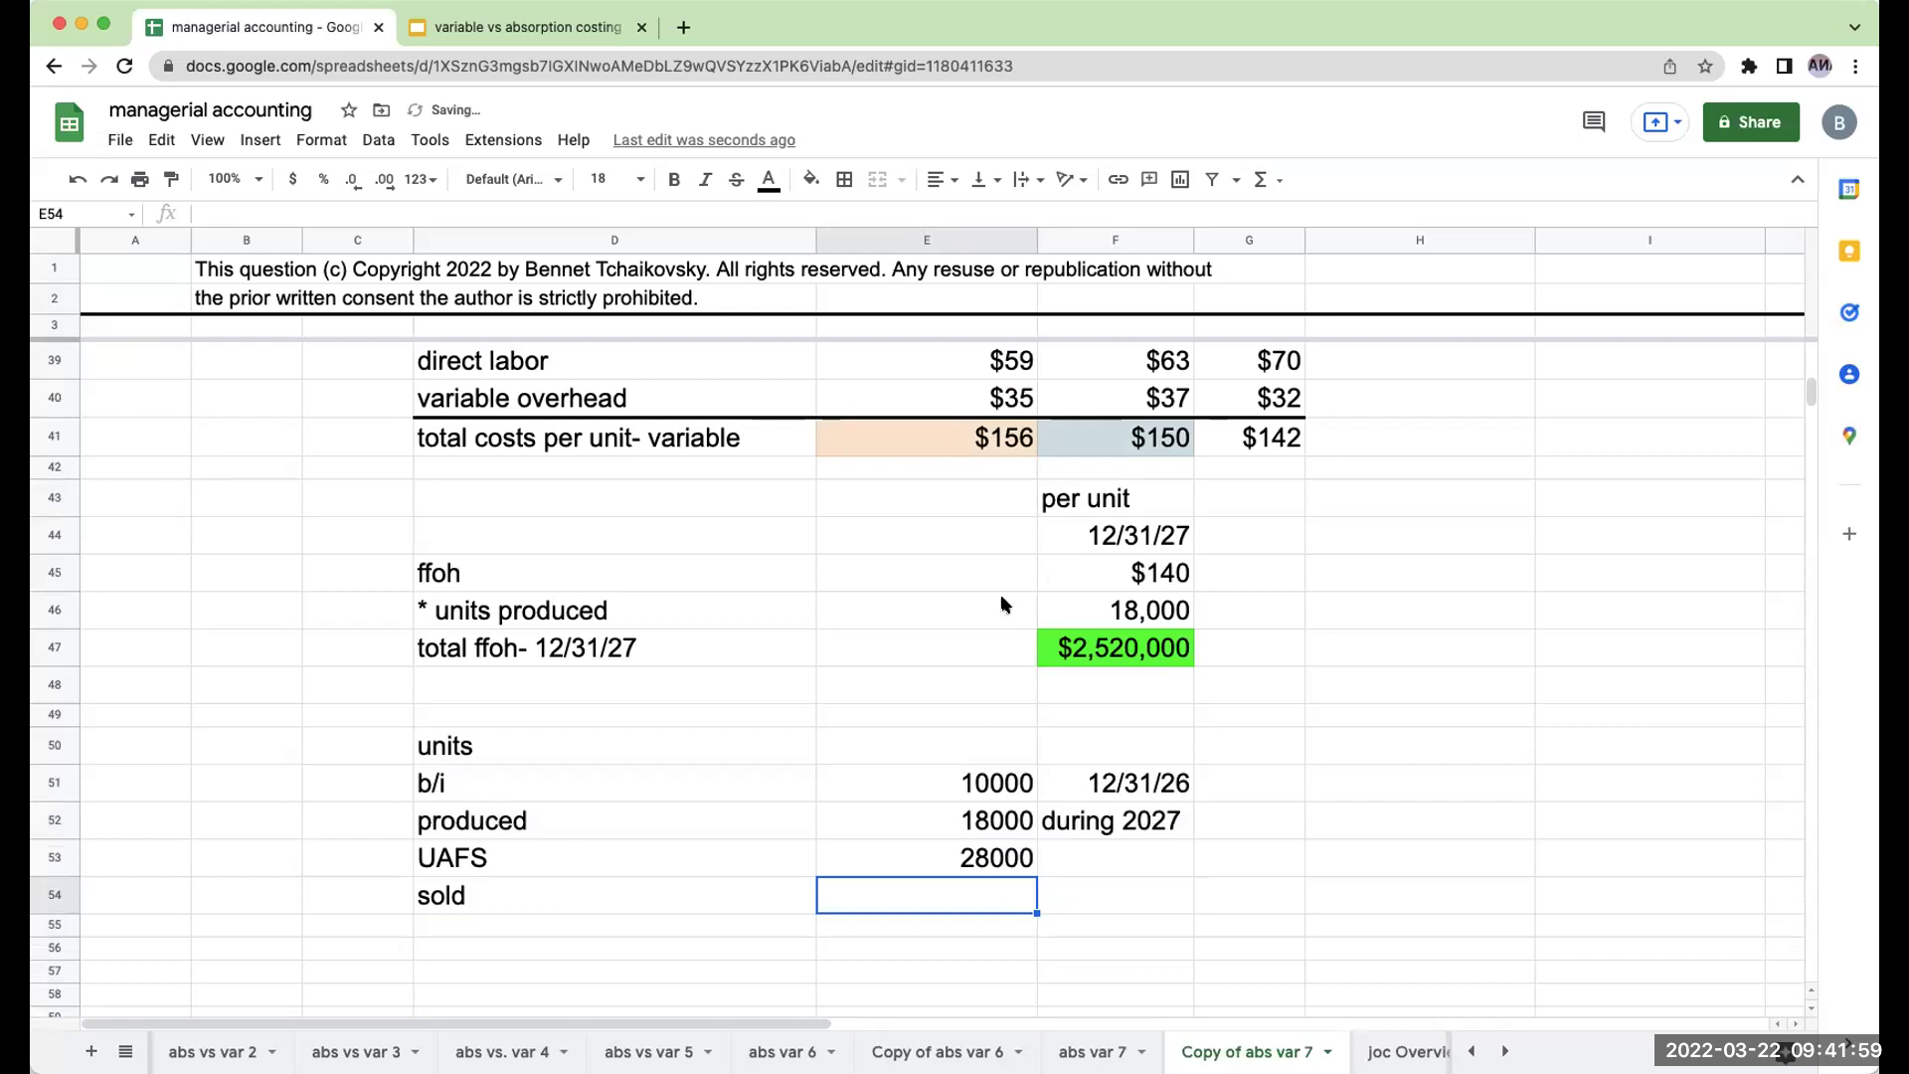
scroll(1002, 603, up, 10)
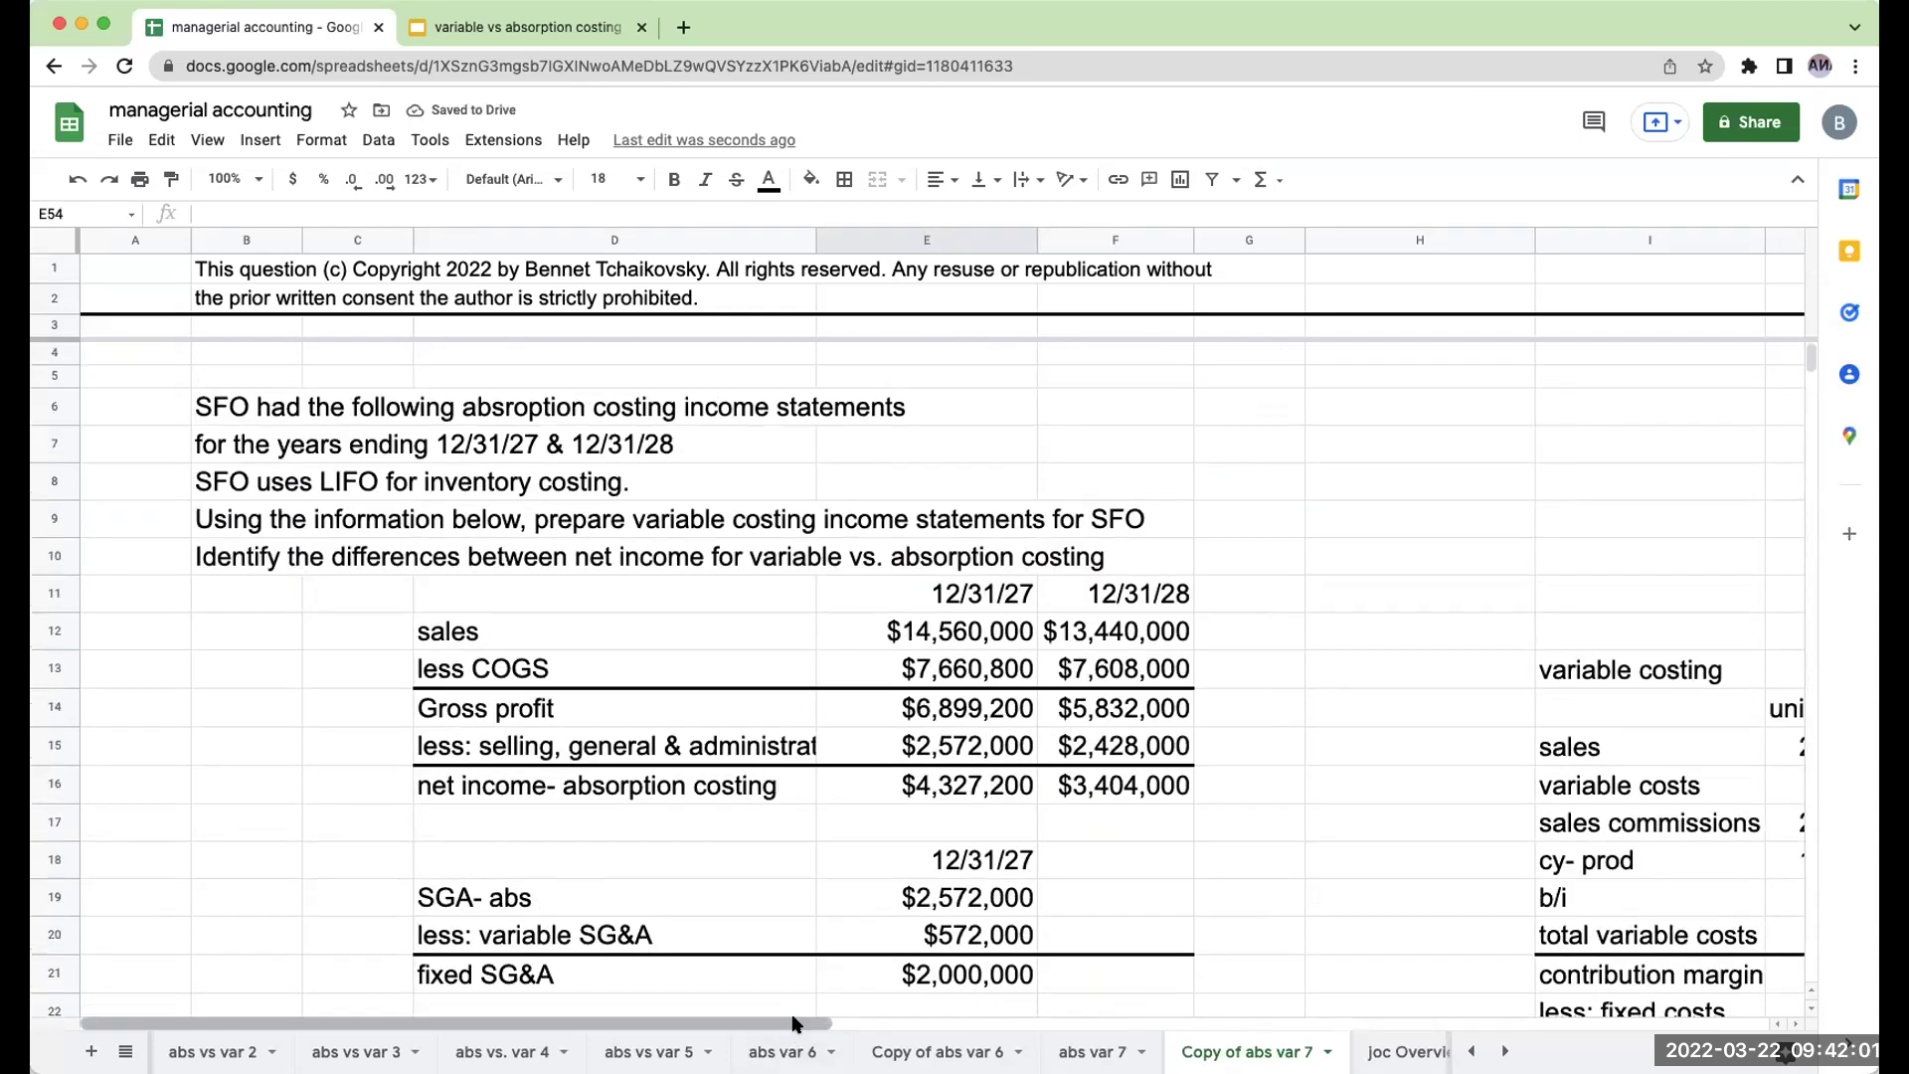
scroll(1154, 751, right, 4)
scroll(1154, 751, down, 8)
scroll(1133, 767, down, 3)
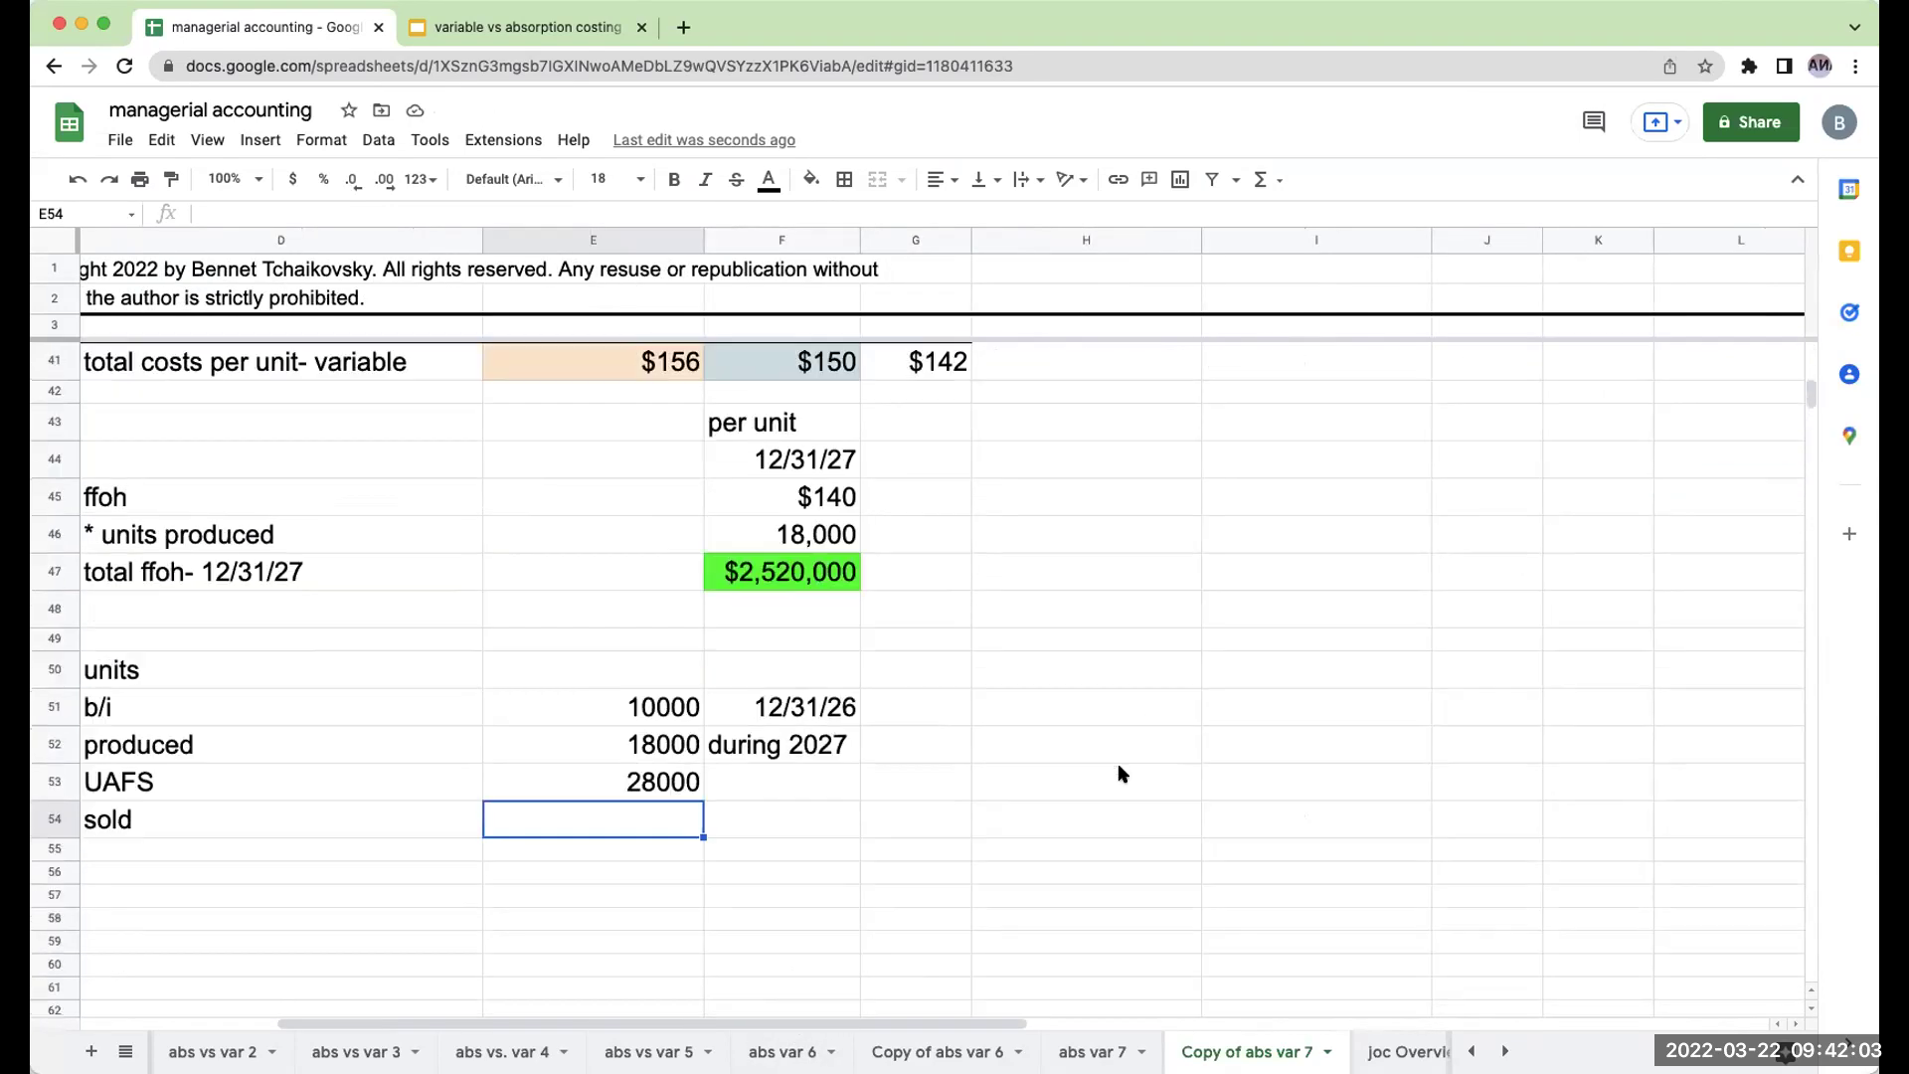
text(26000)
key(Return)
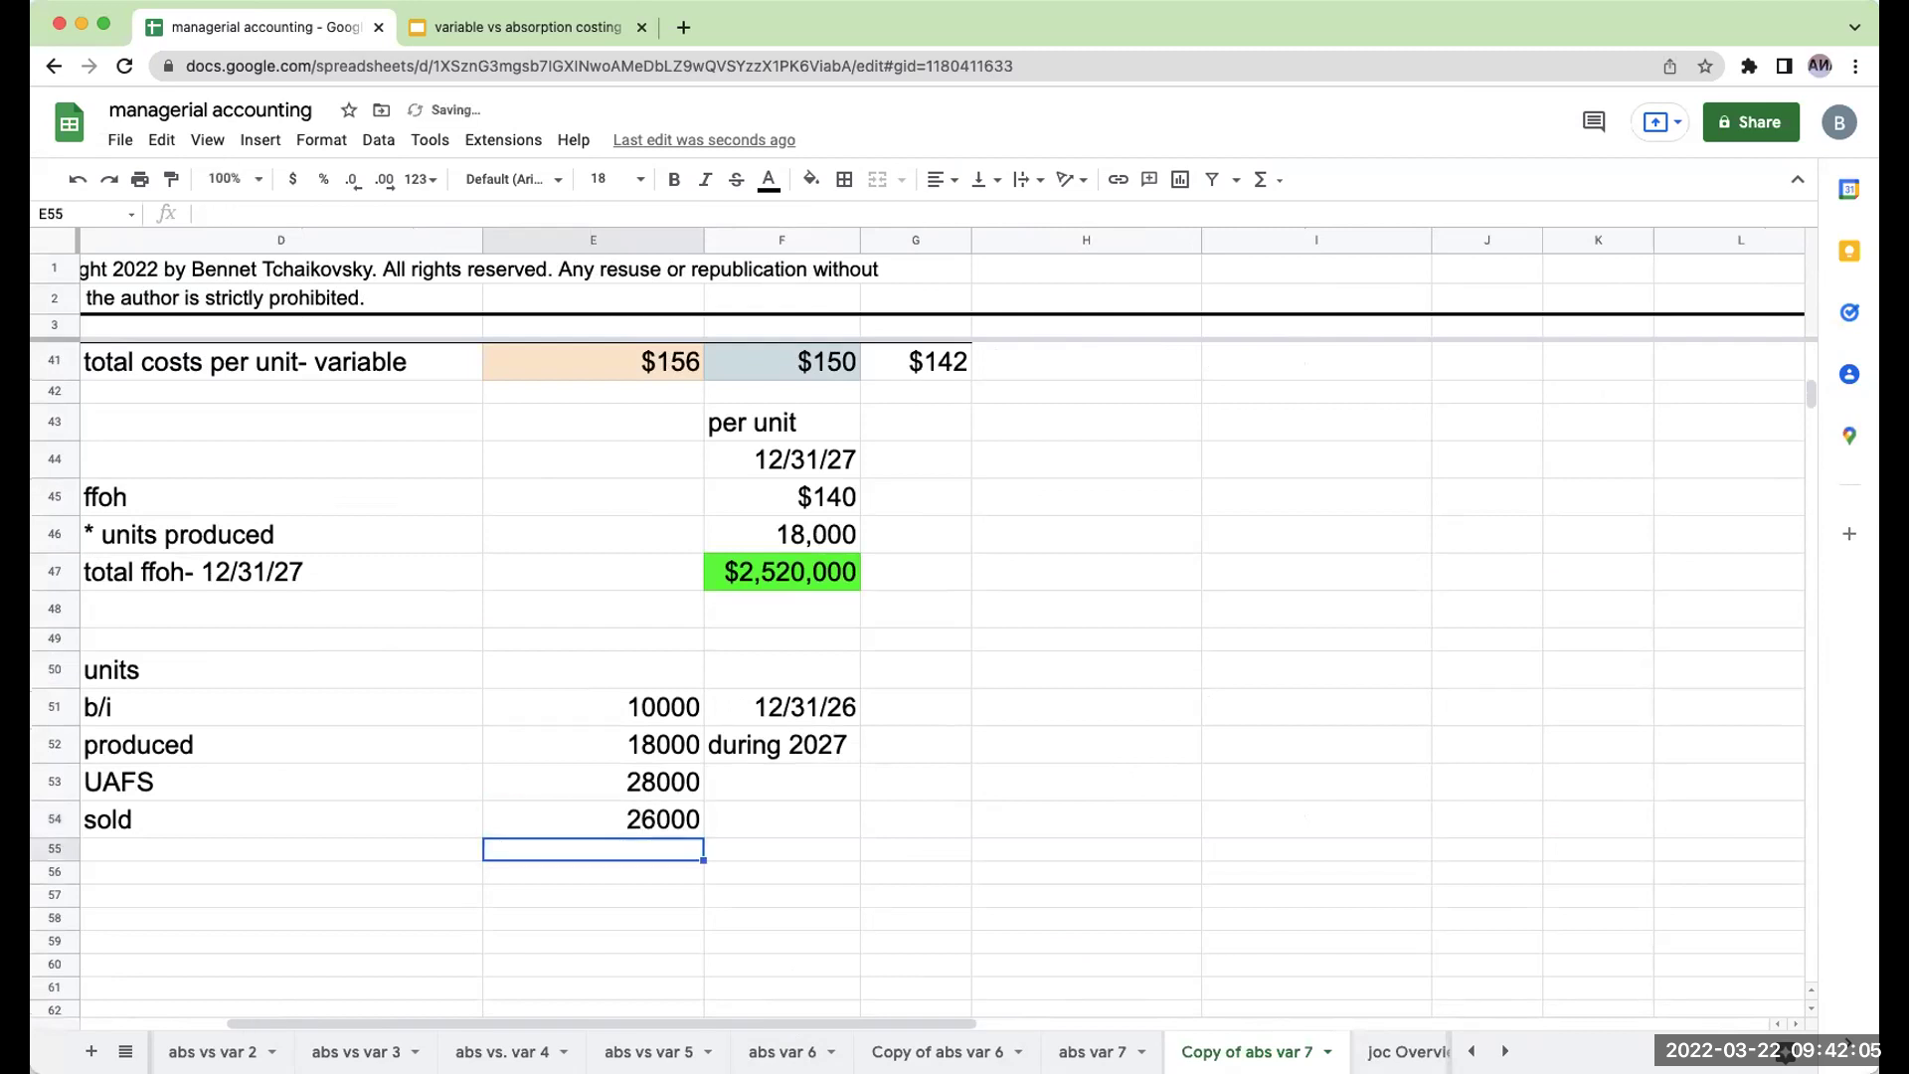
Label D55, below the sold row, as "ending inventory".
key(Up)
key(Right)
key(Down)
key(Left)
key(Left)
key(Left)
key(Right)
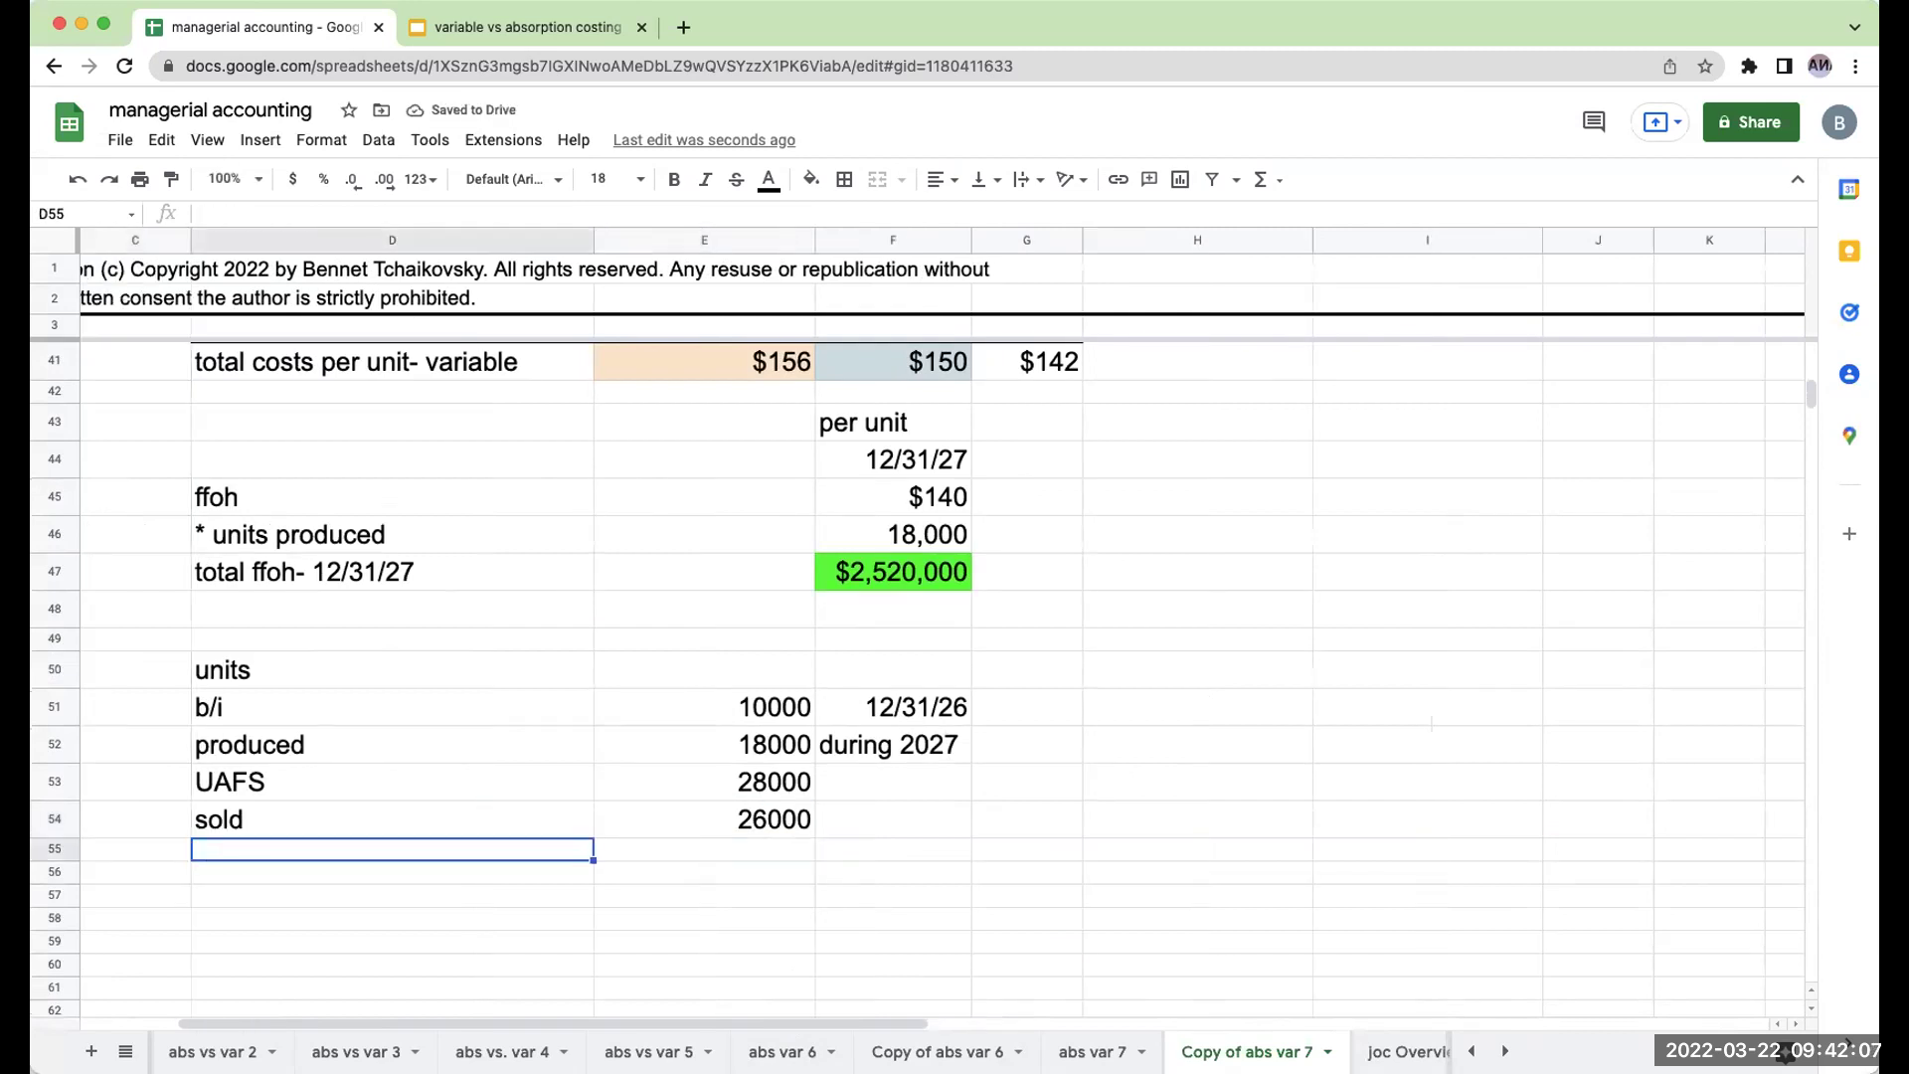
text(ending inventory)
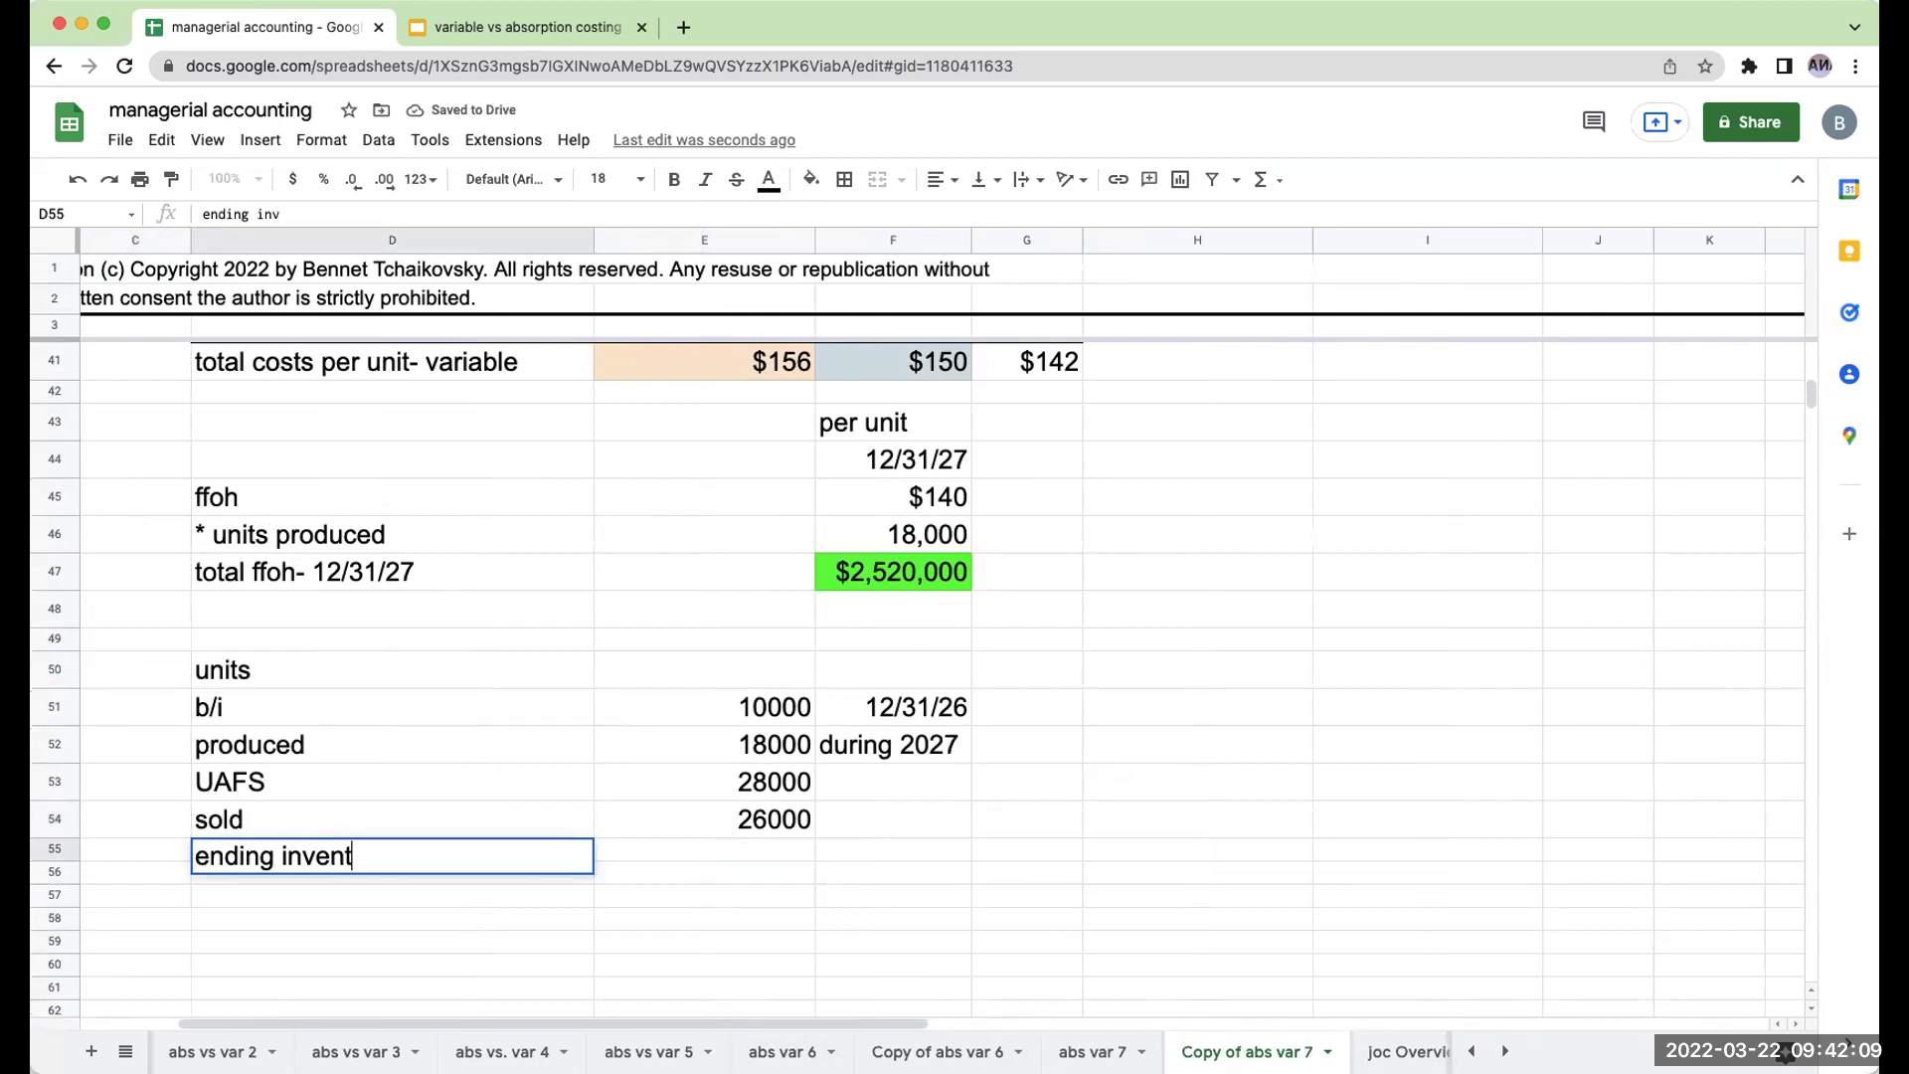
key(Return)
Calculate the ending inventory units in E55 as UAFS minus units sold with =E53-E54.
key(Up)
key(Right)
text(+)
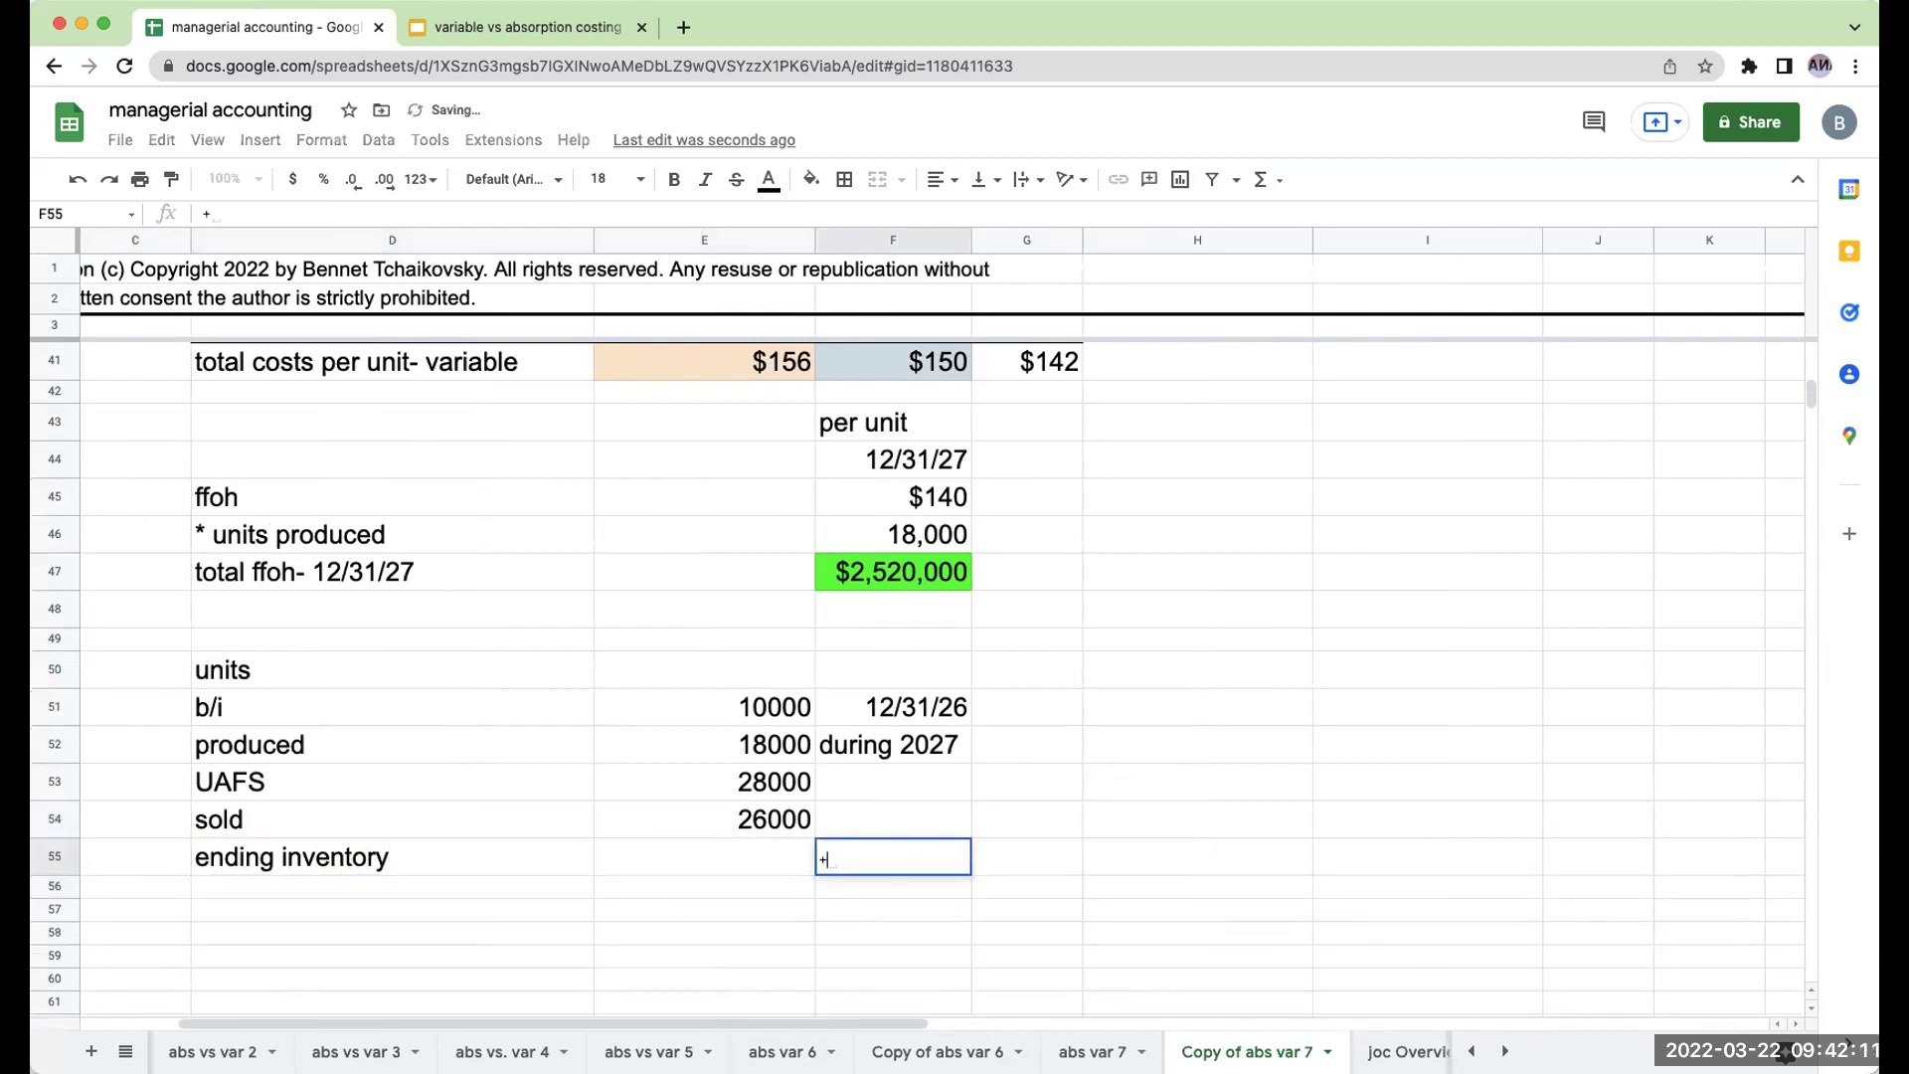
key(Up)
key(Up)
text(-)
key(Up)
key(Return)
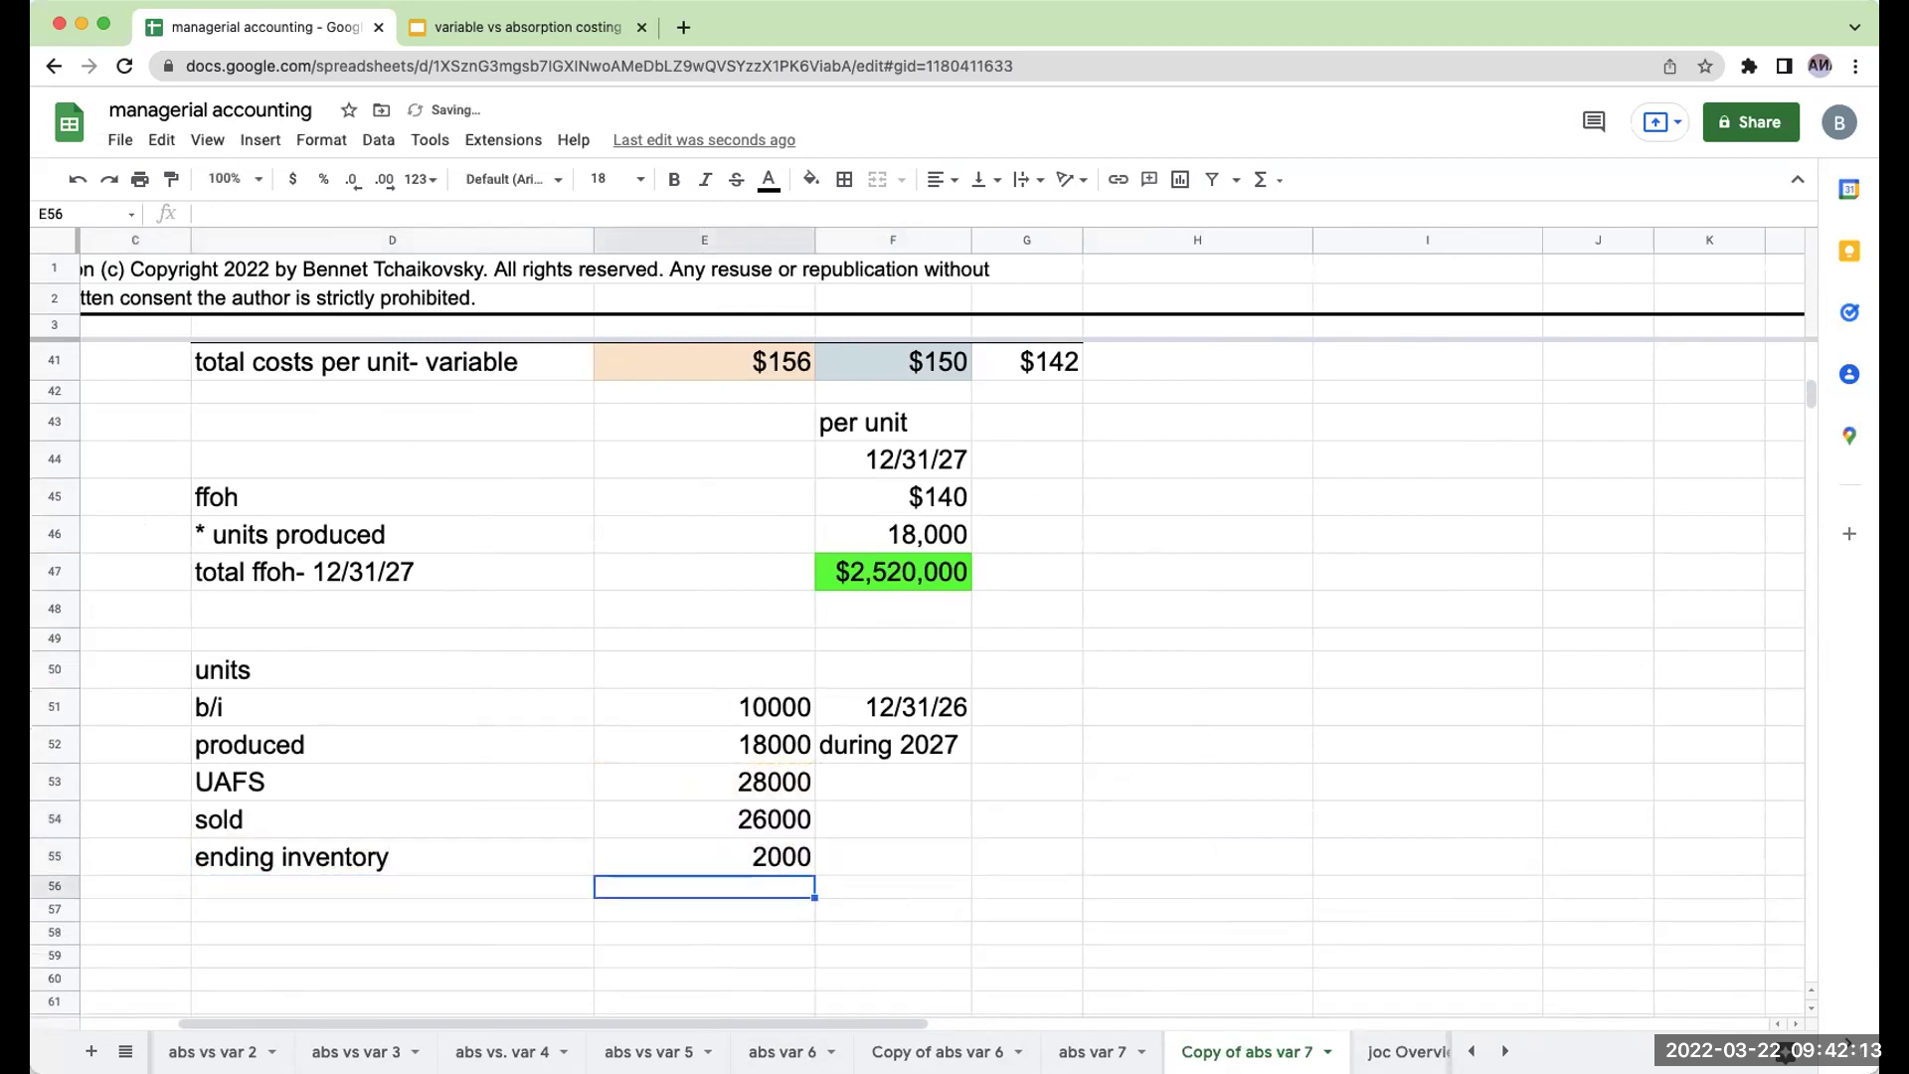
Compare the 2028 units produced with the 2028 units sold, and check the beginning and ending inventory in the units schedule.
key(Left)
key(Down)
key(Down)
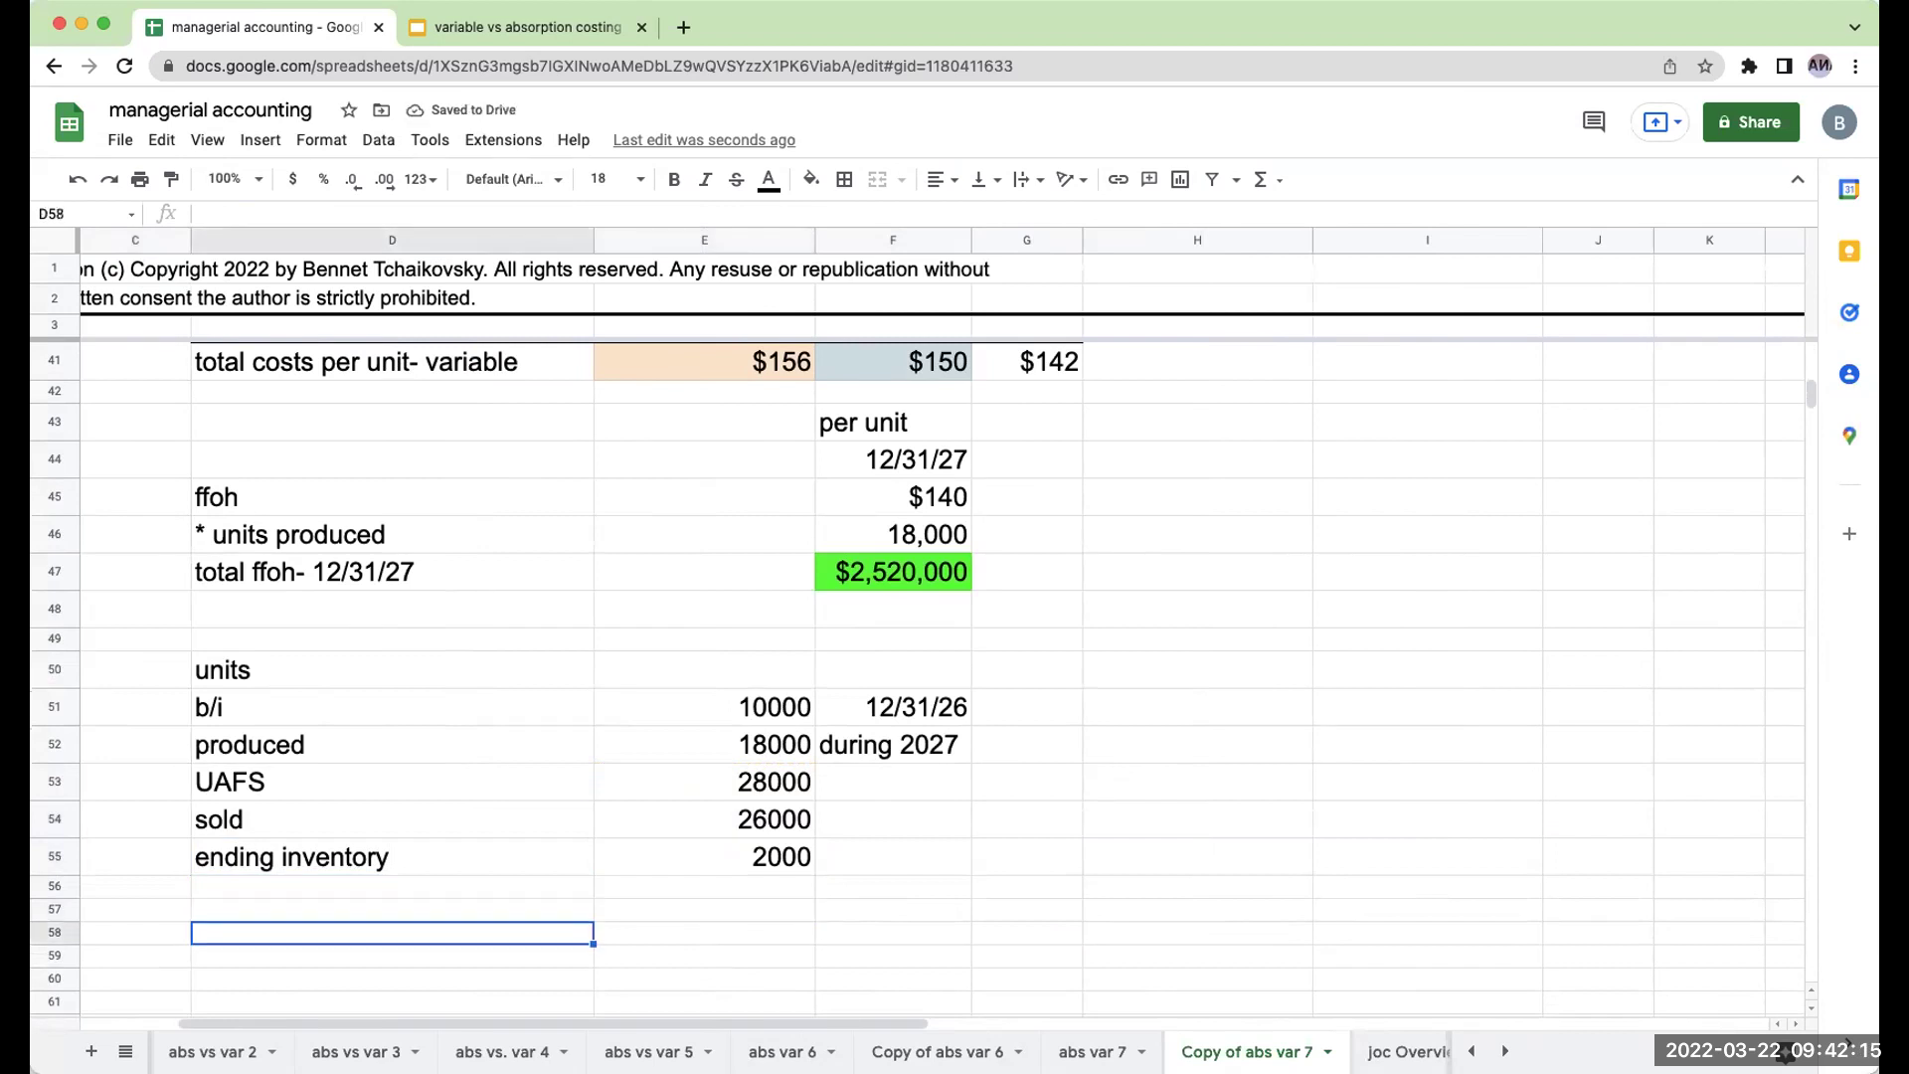
scroll(897, 691, up, 8)
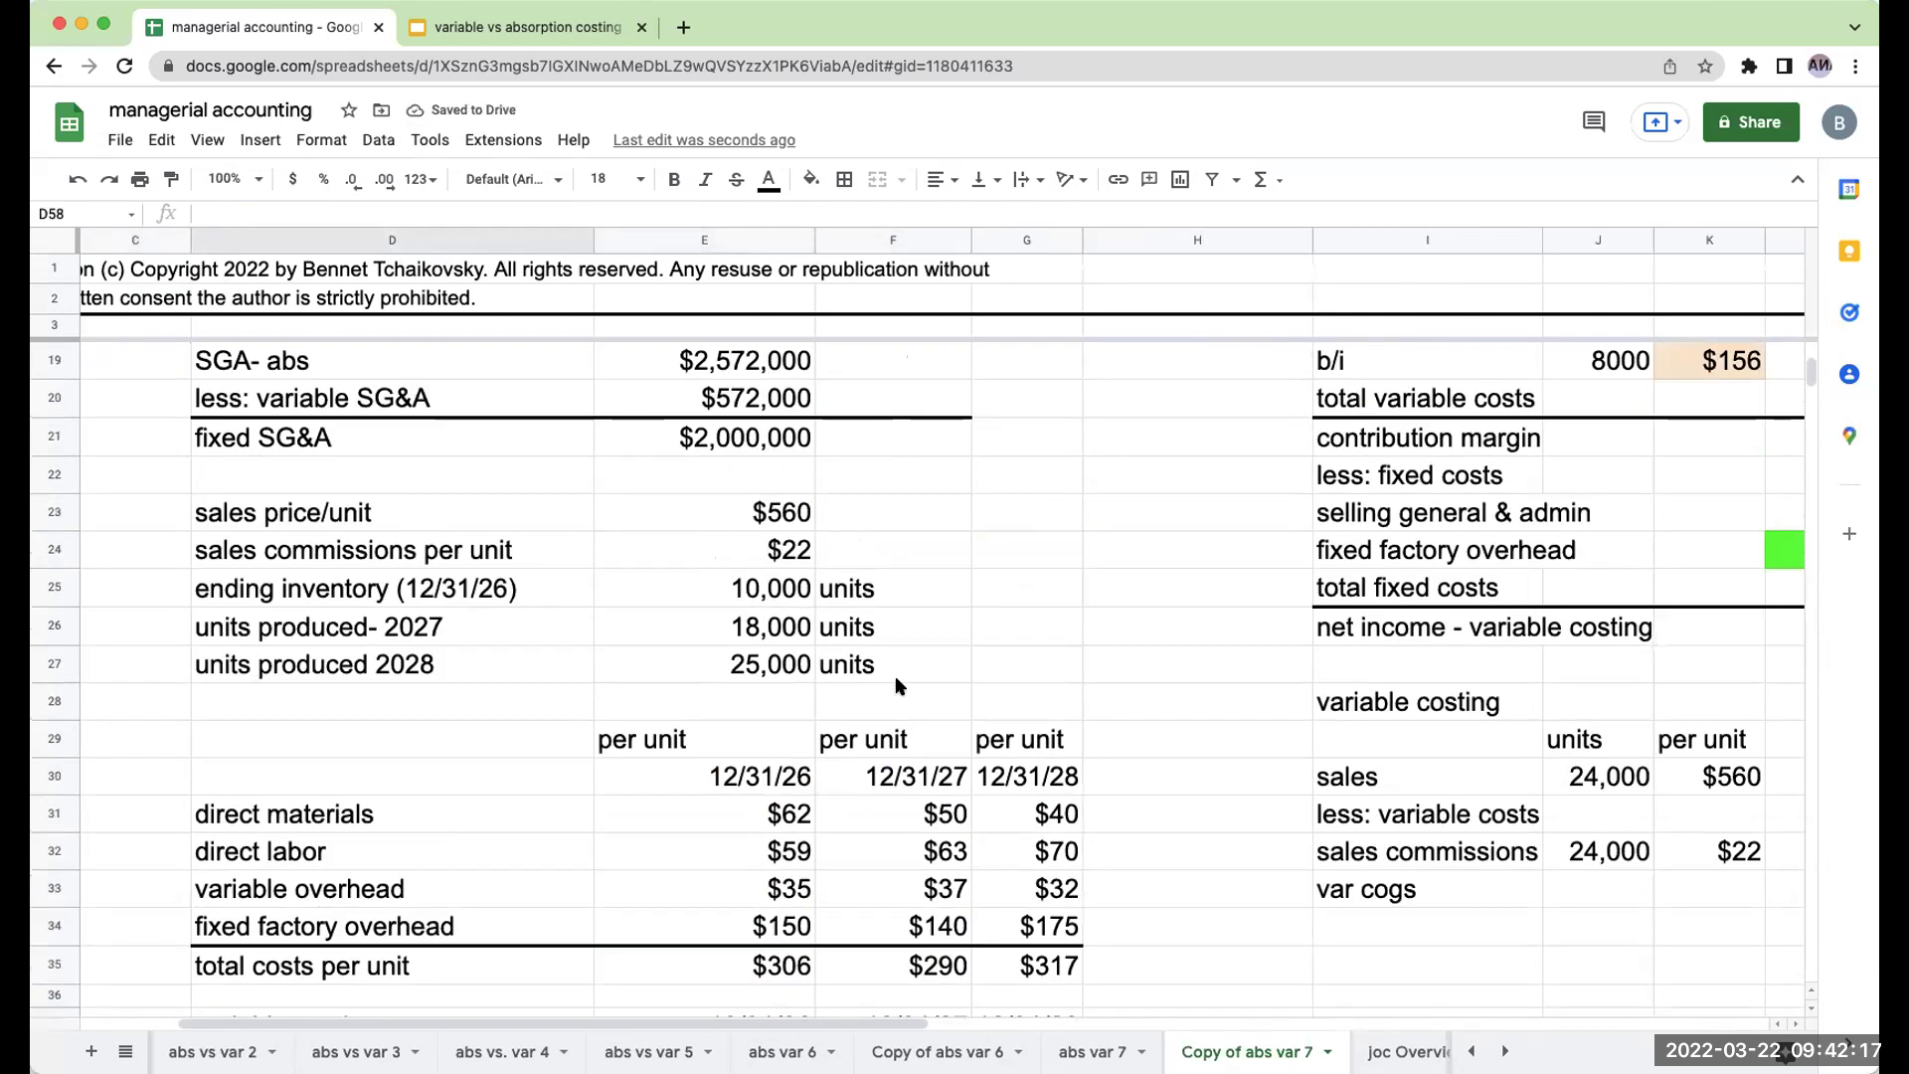
click(726, 664)
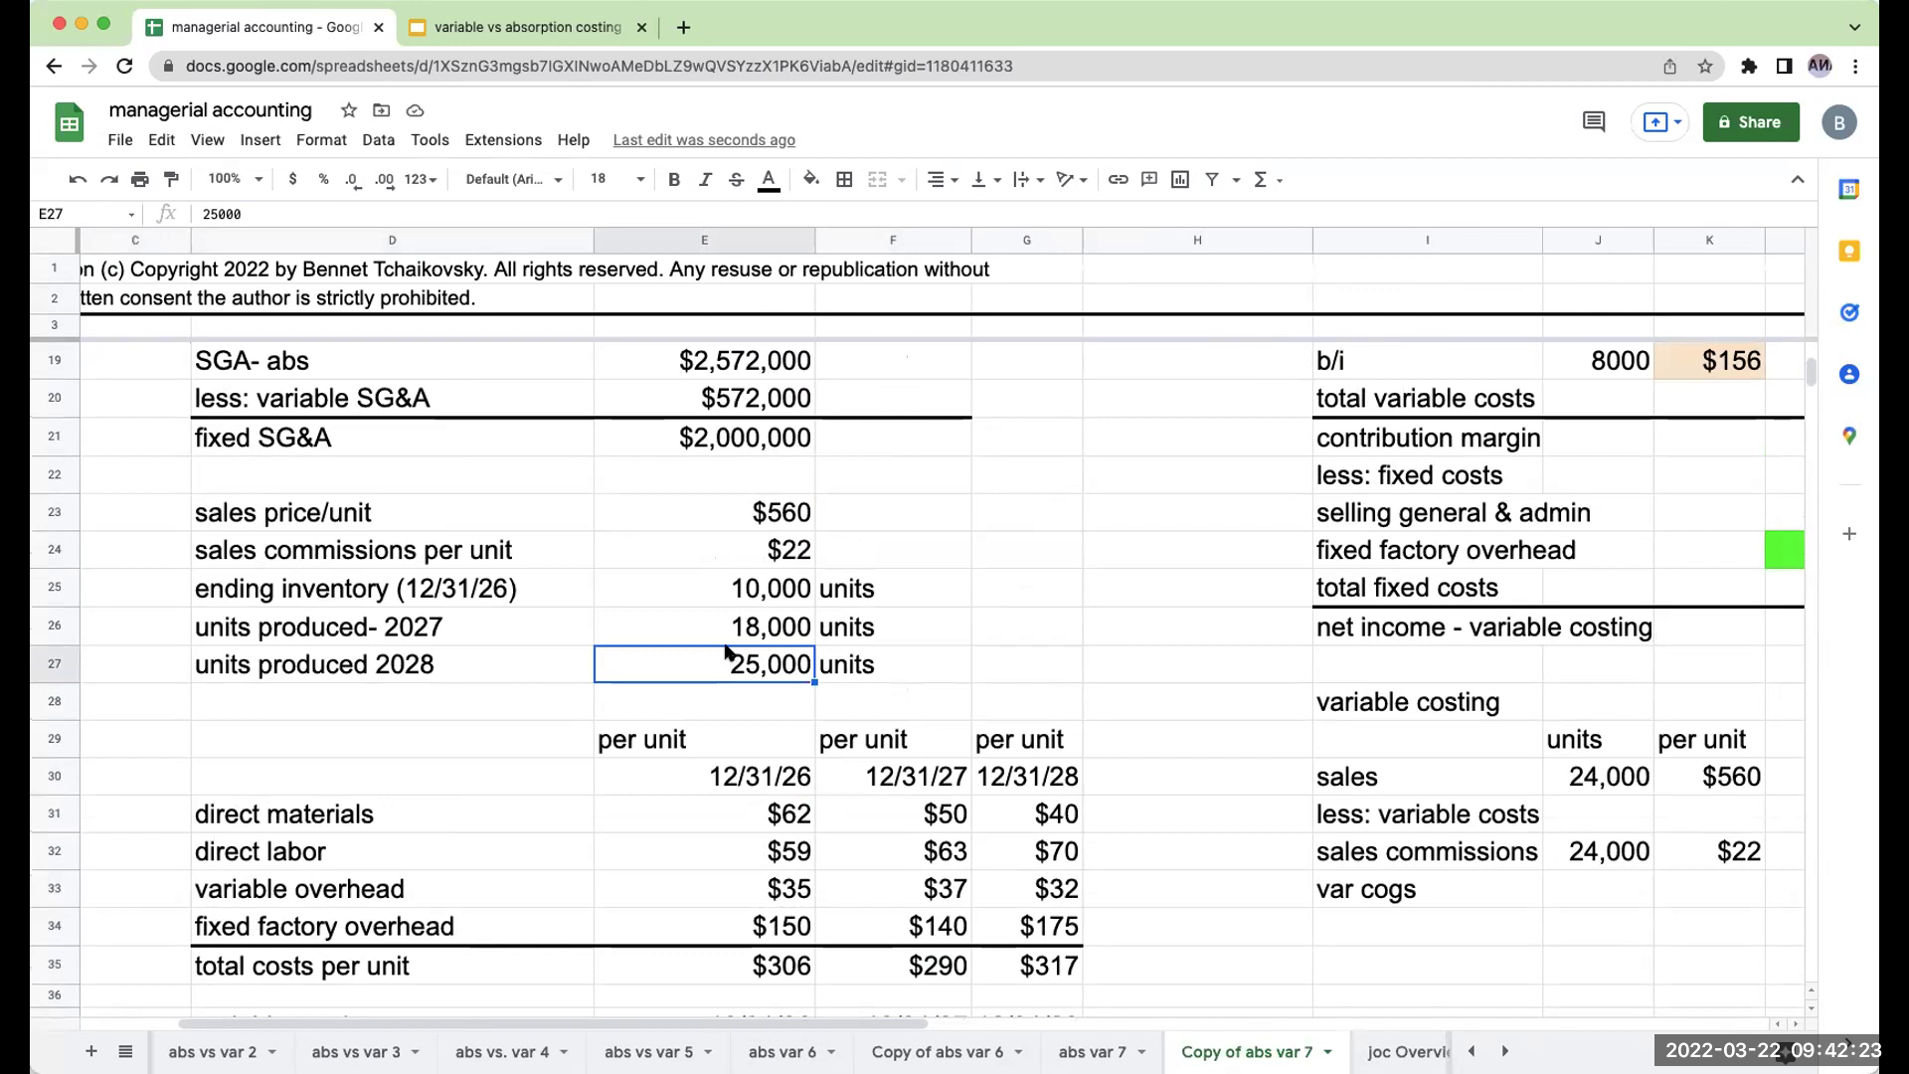
click(1620, 858)
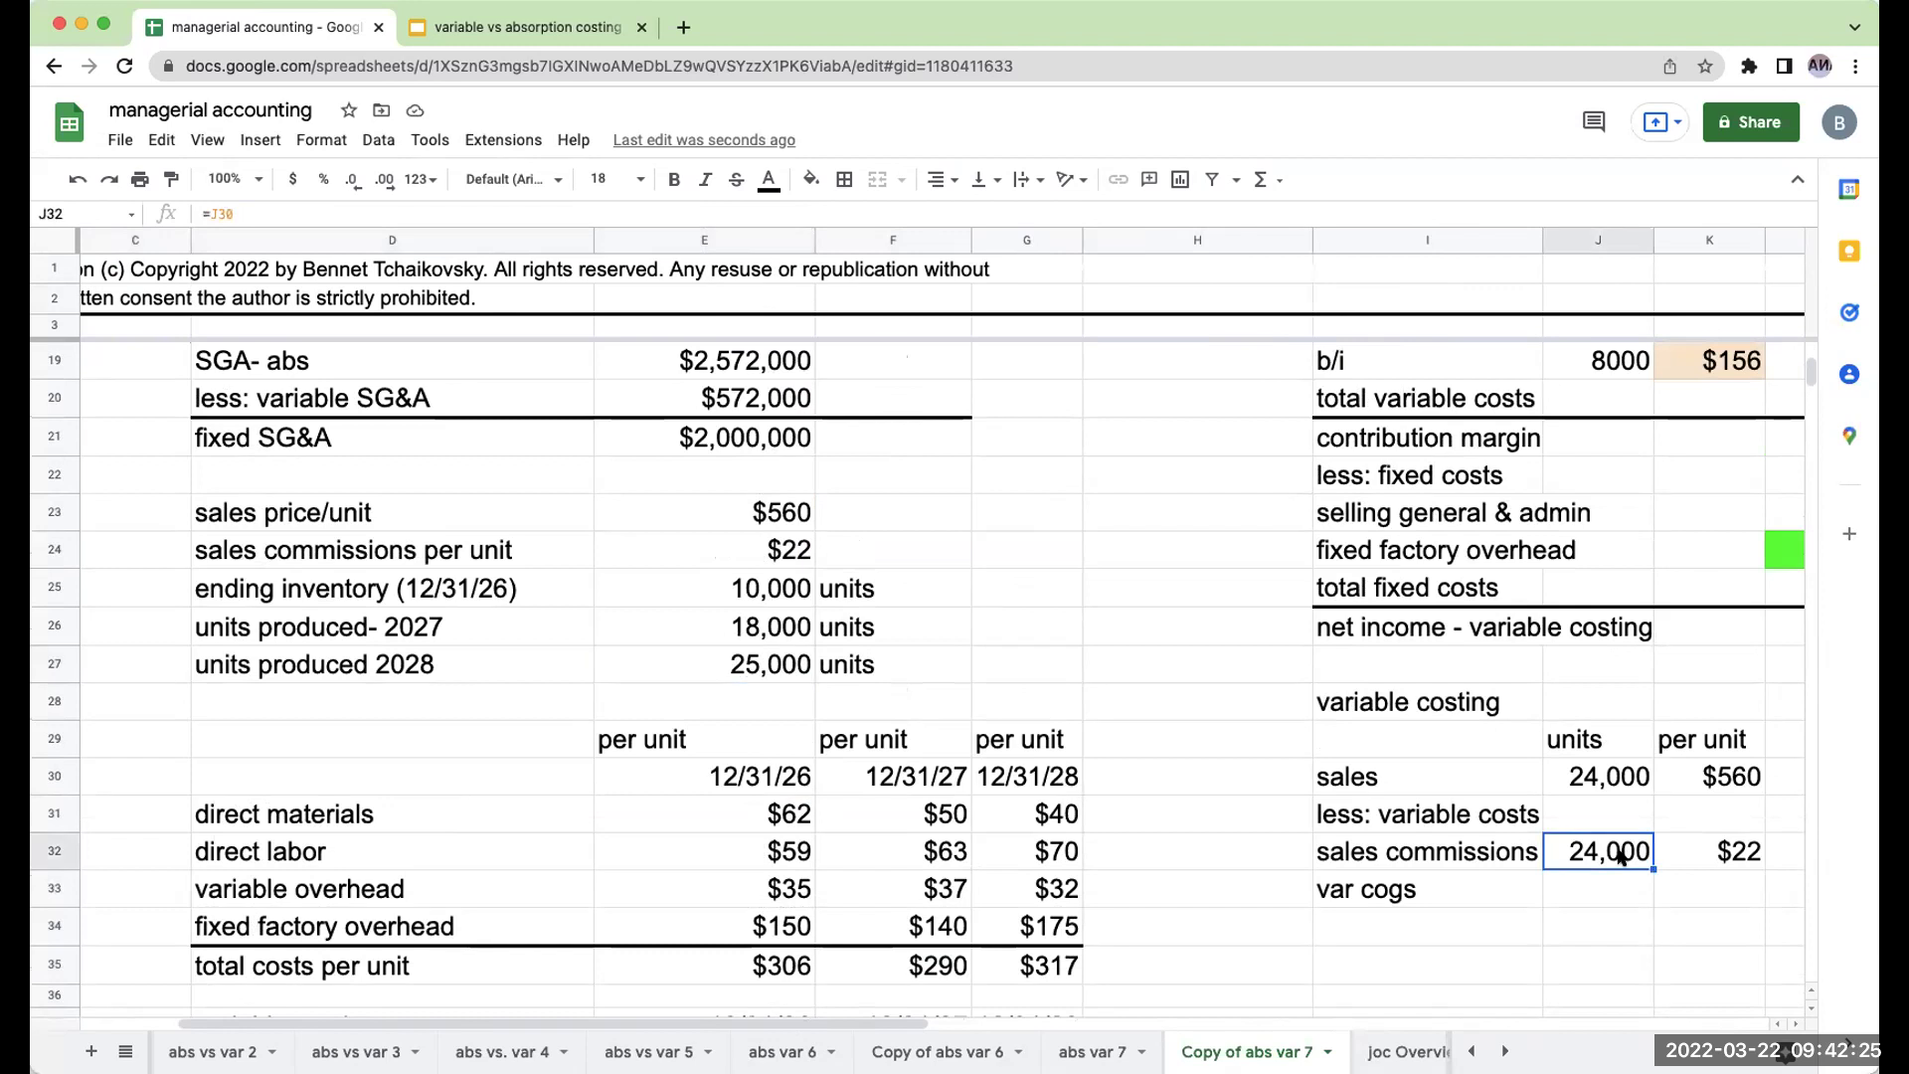
click(774, 663)
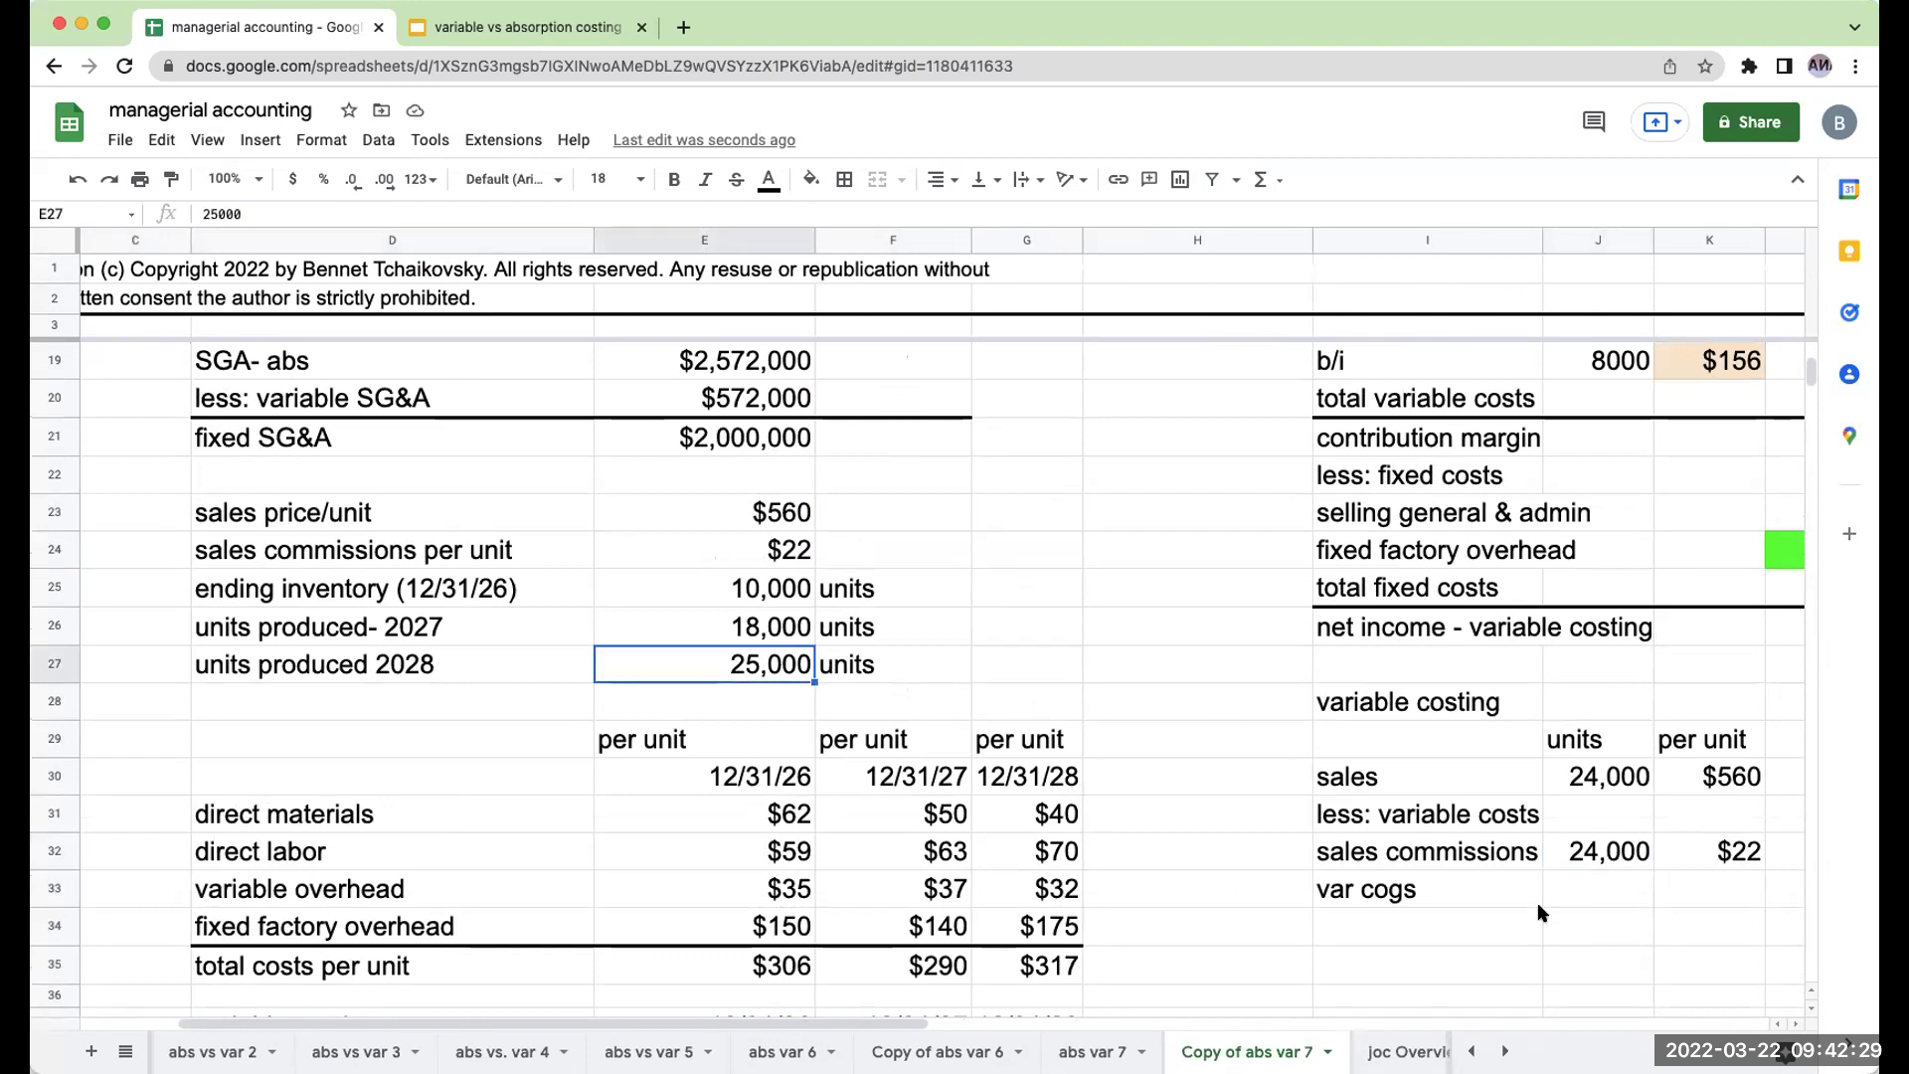
scroll(924, 818, down, 8)
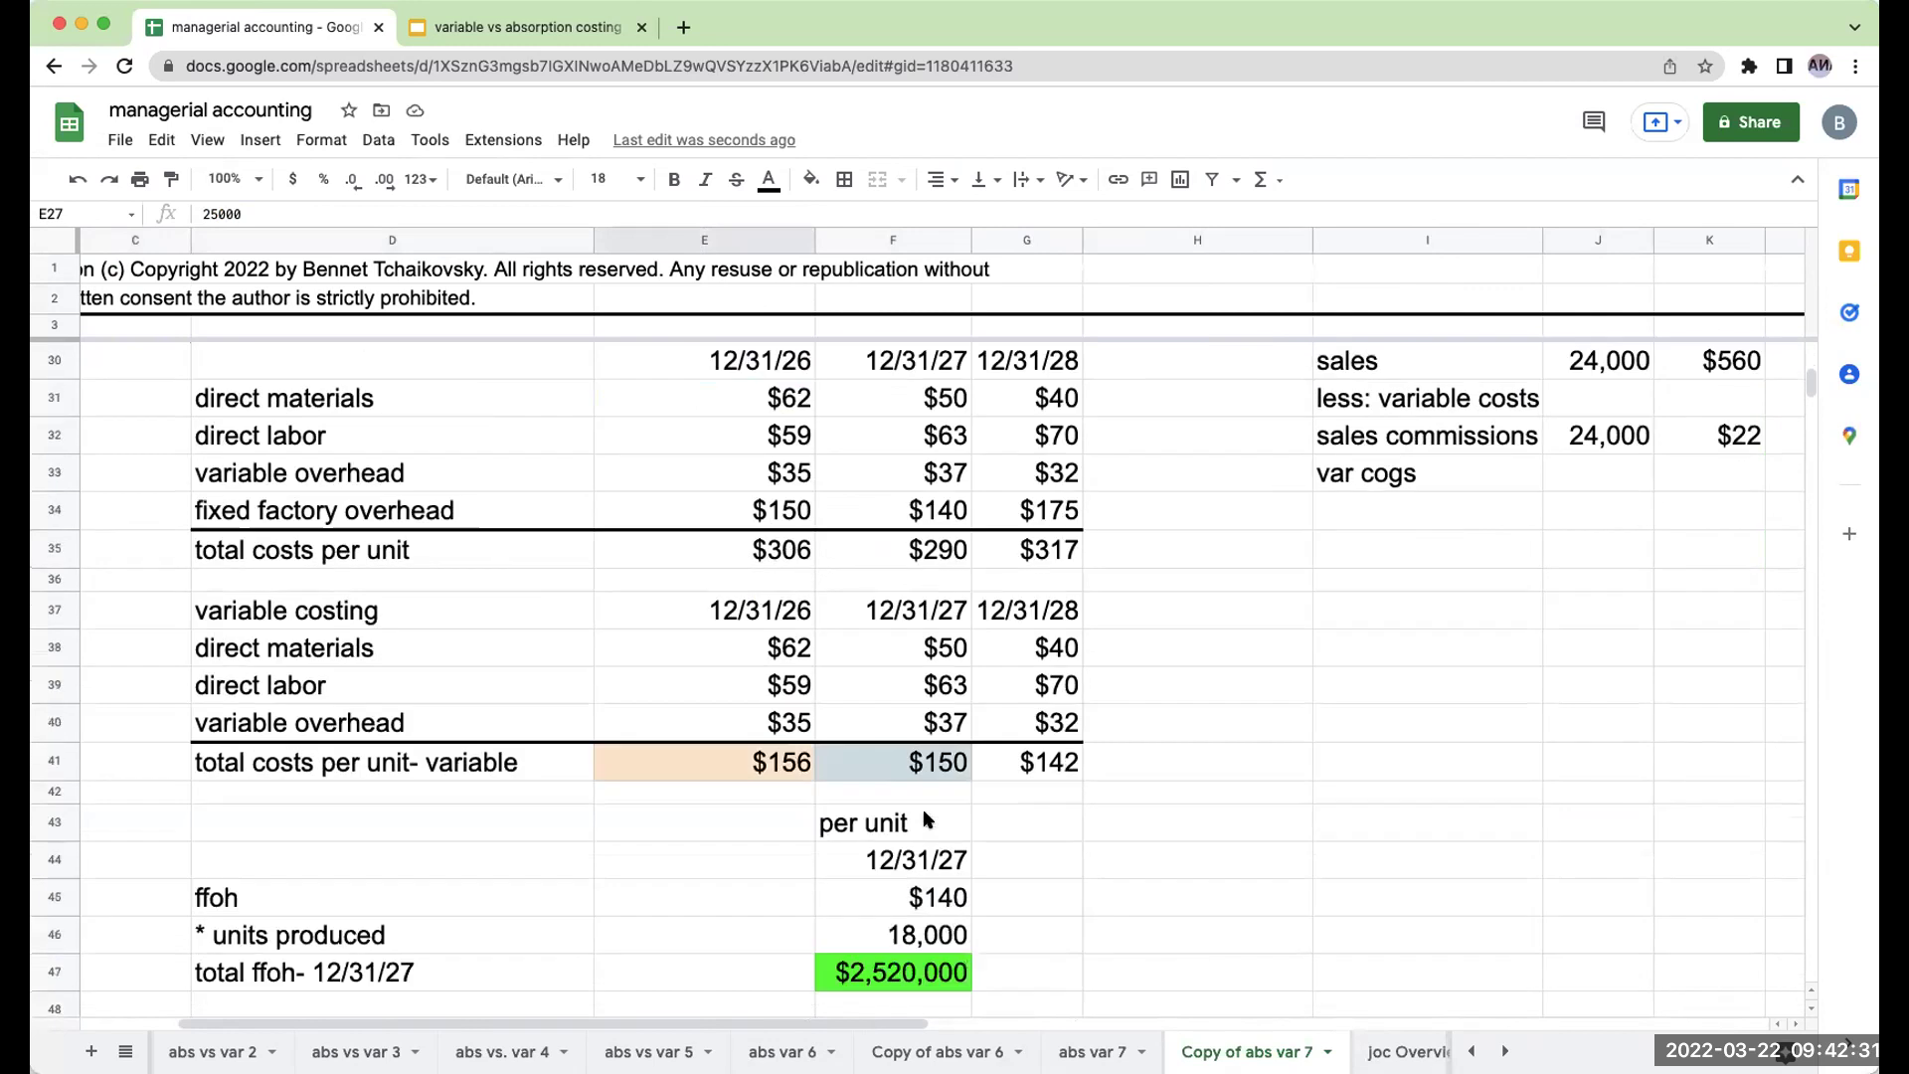
click(768, 820)
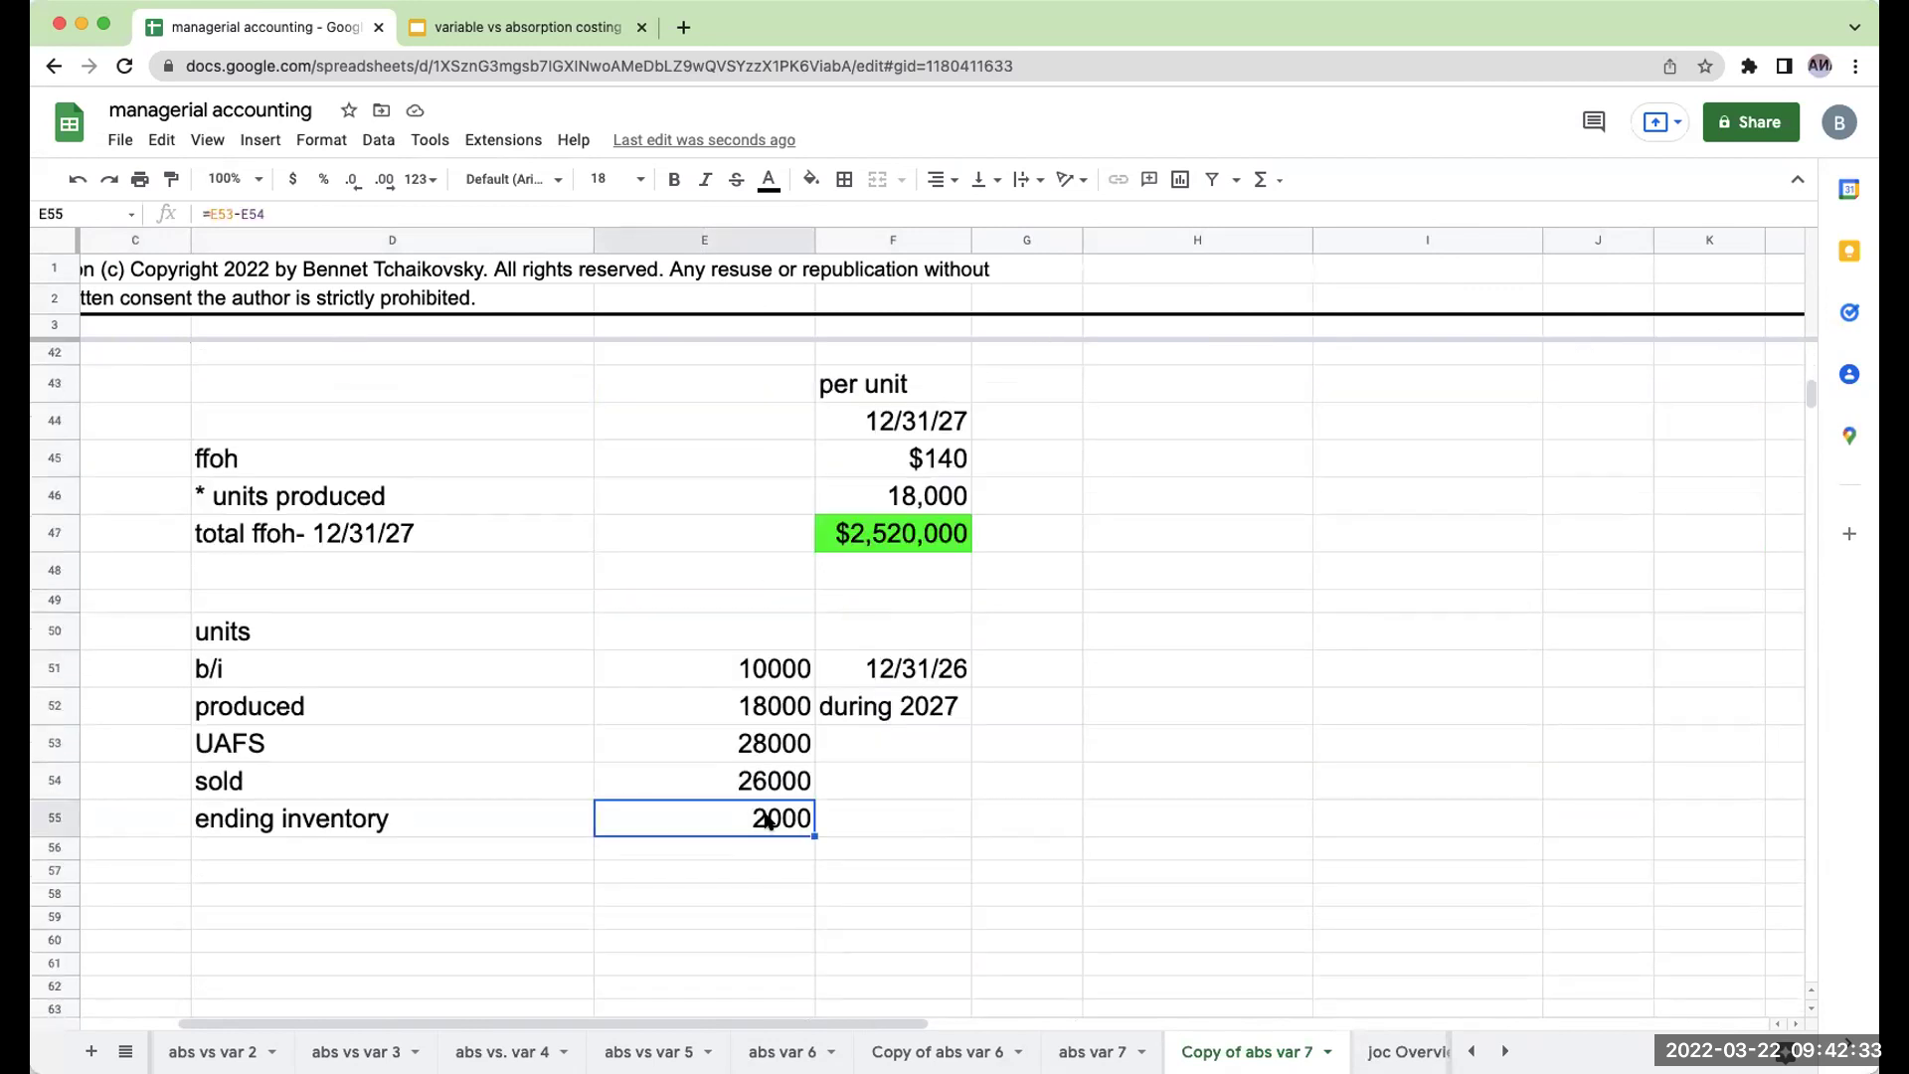
click(753, 674)
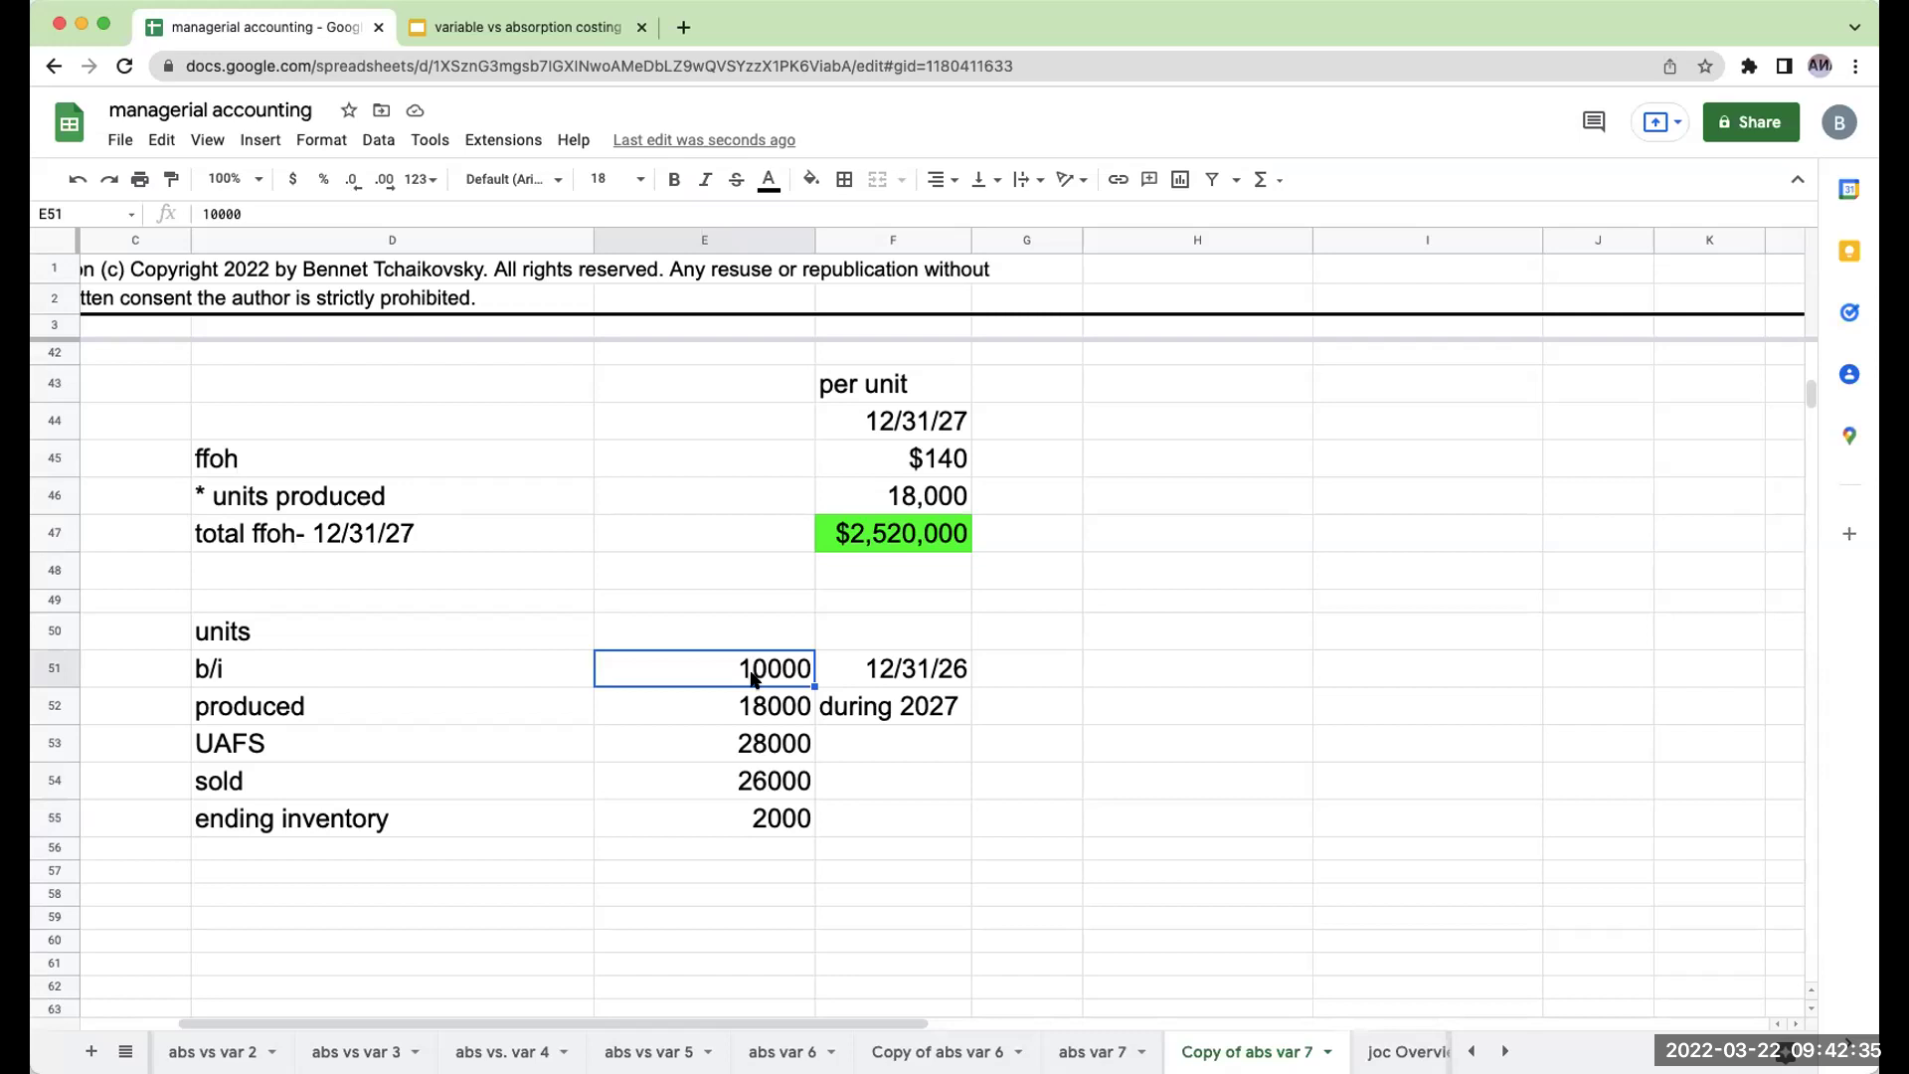
scroll(1241, 730, up, 6)
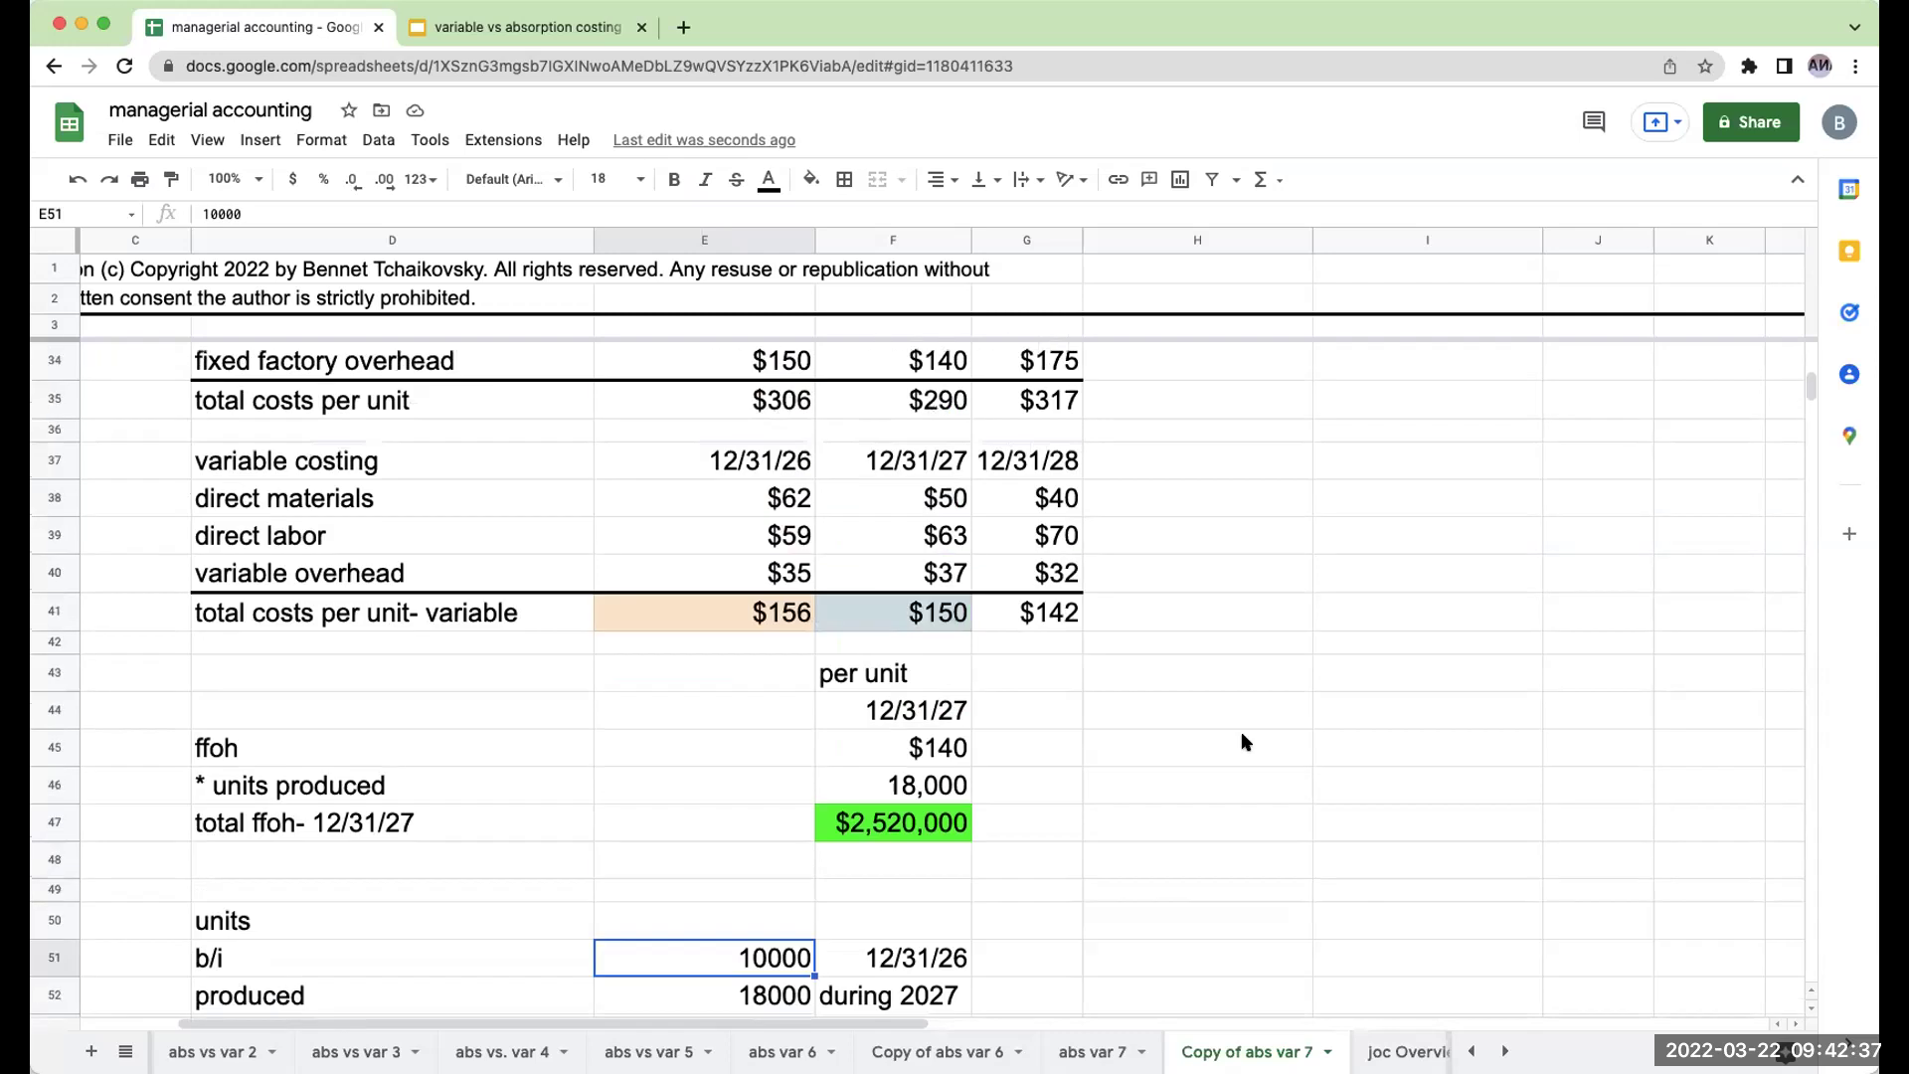
Link the var cogs units in J33 to the sales commission units in J32.
click(1411, 741)
click(1601, 736)
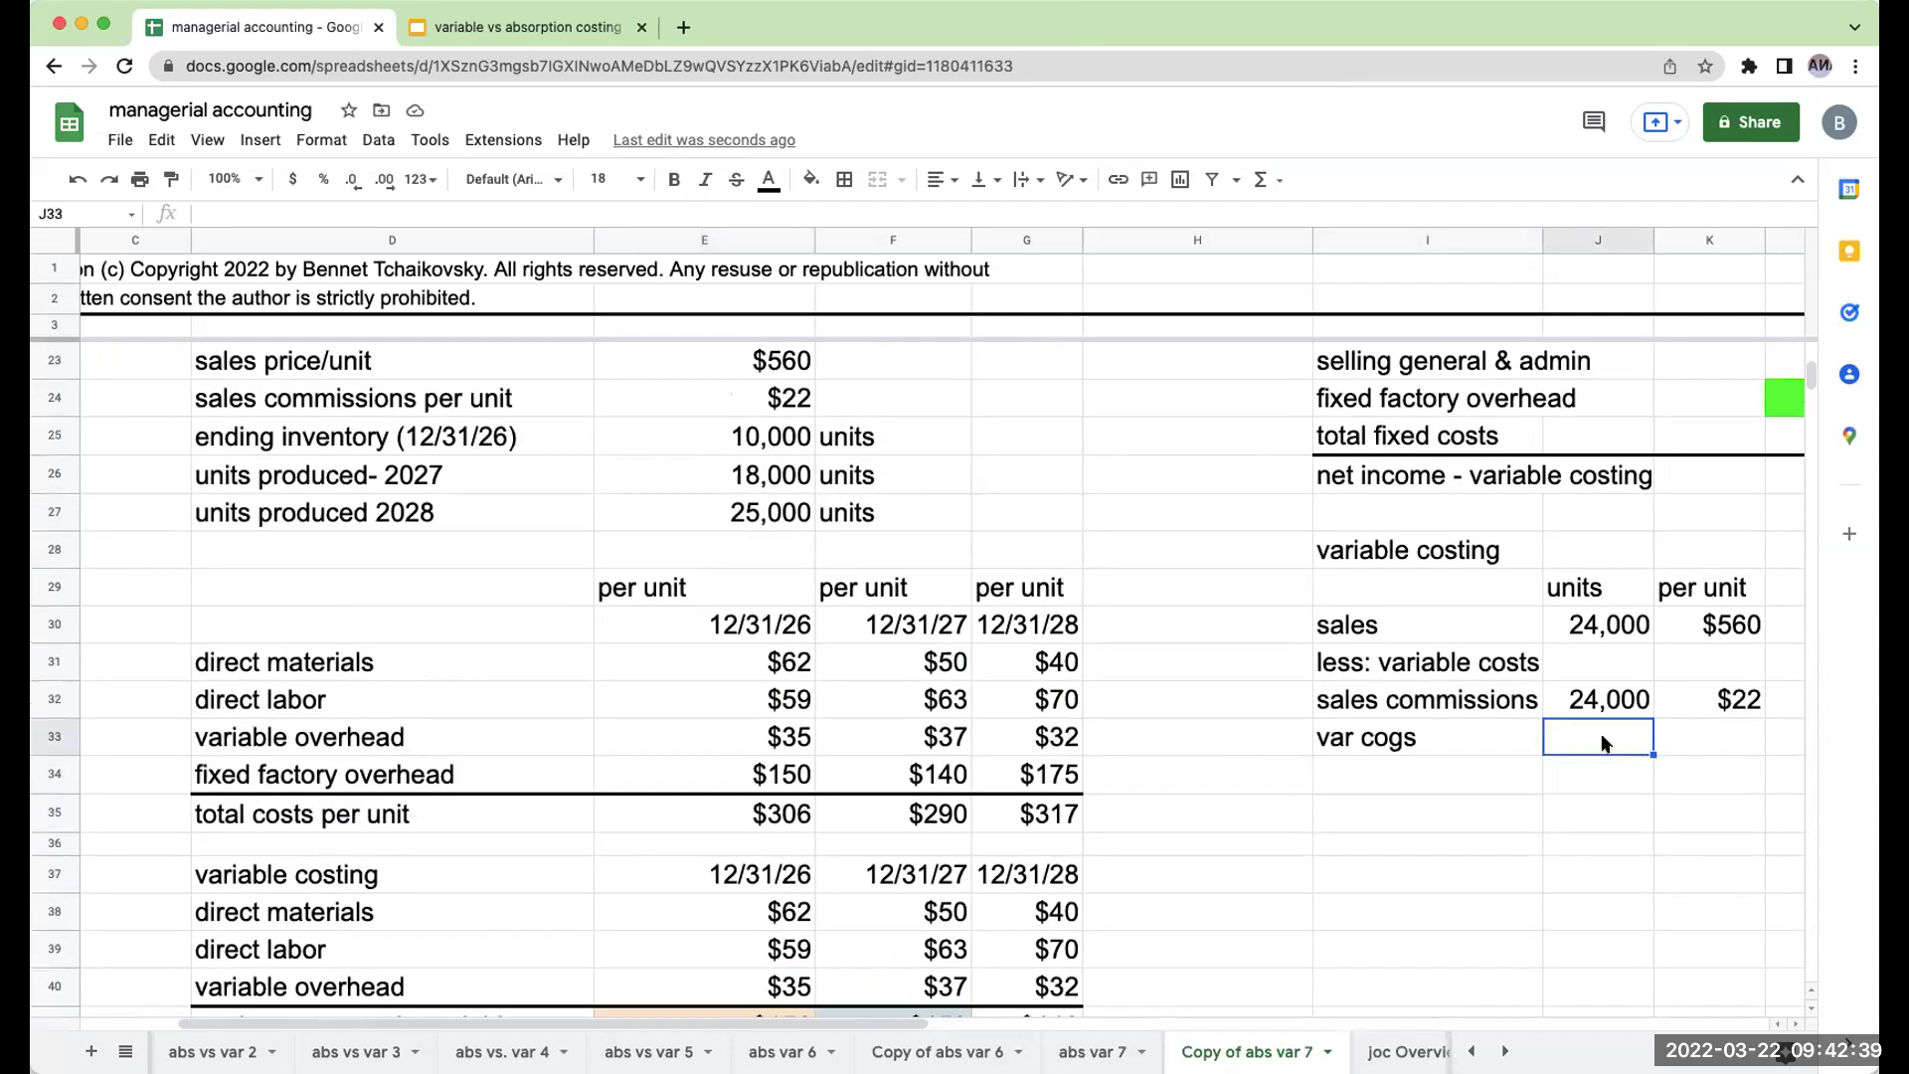
key(Right)
key(Right)
key(Left)
key(Left)
text(+)
key(Up)
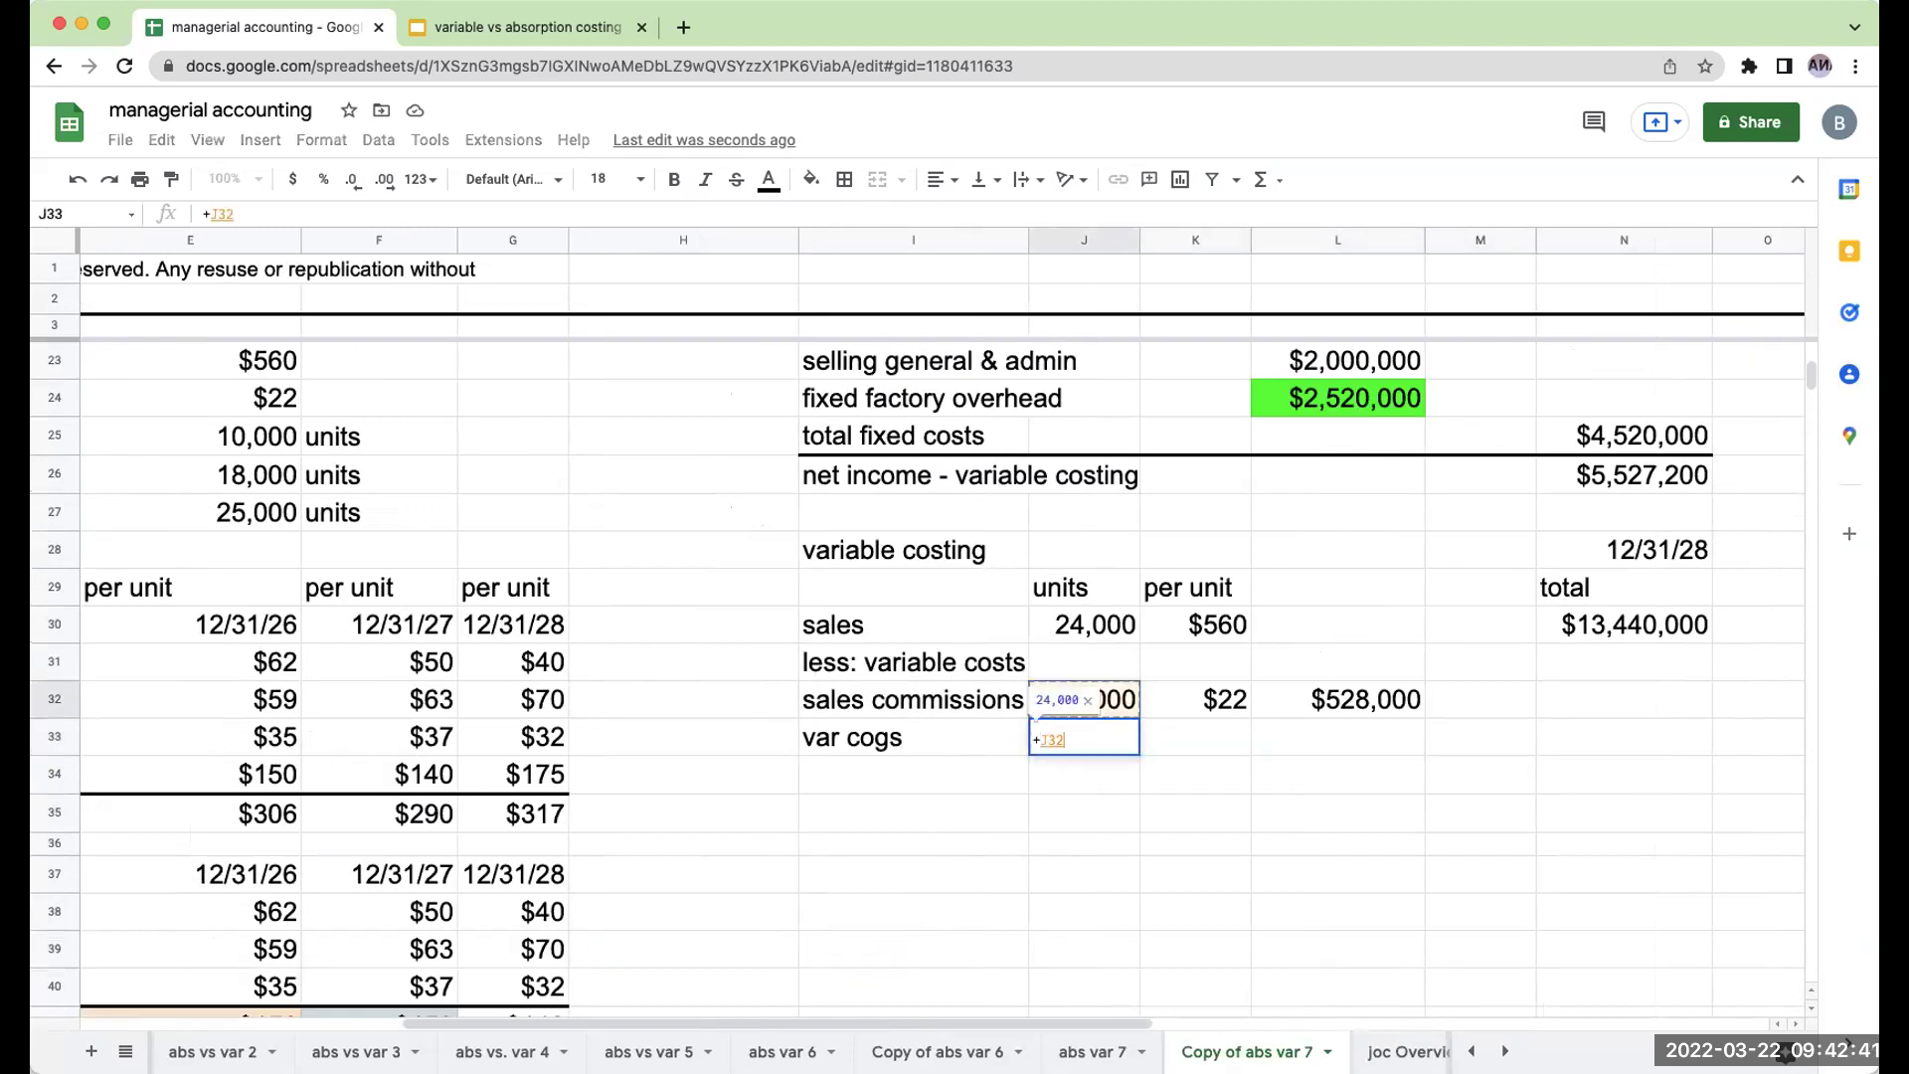
key(Tab)
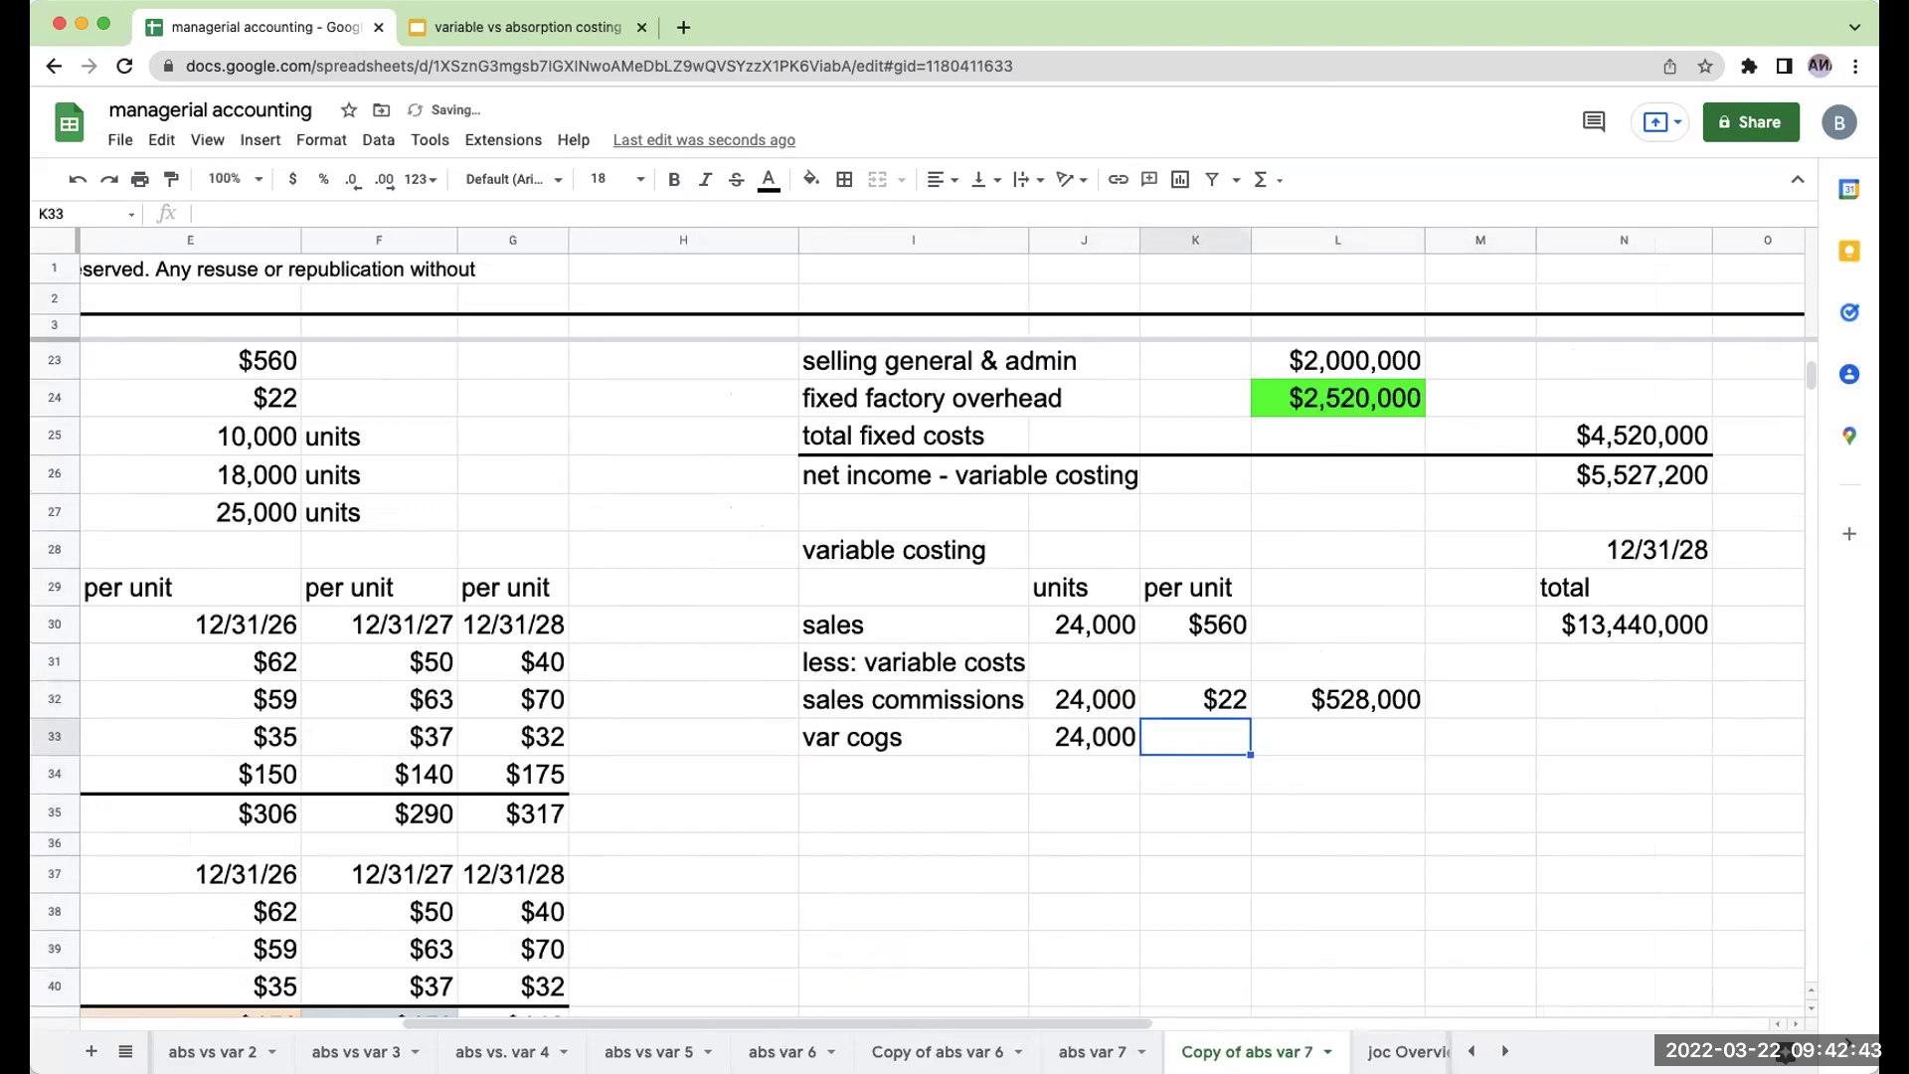
Link the var cogs per-unit cost in K33 to the 12/31/28 total variable cost per unit in G41.
text(+)
key(Left)
key(Down)
key(Down)
key(Down)
key(Down)
key(Down)
key(Down)
key(Down)
key(Down)
key(Down)
key(Down)
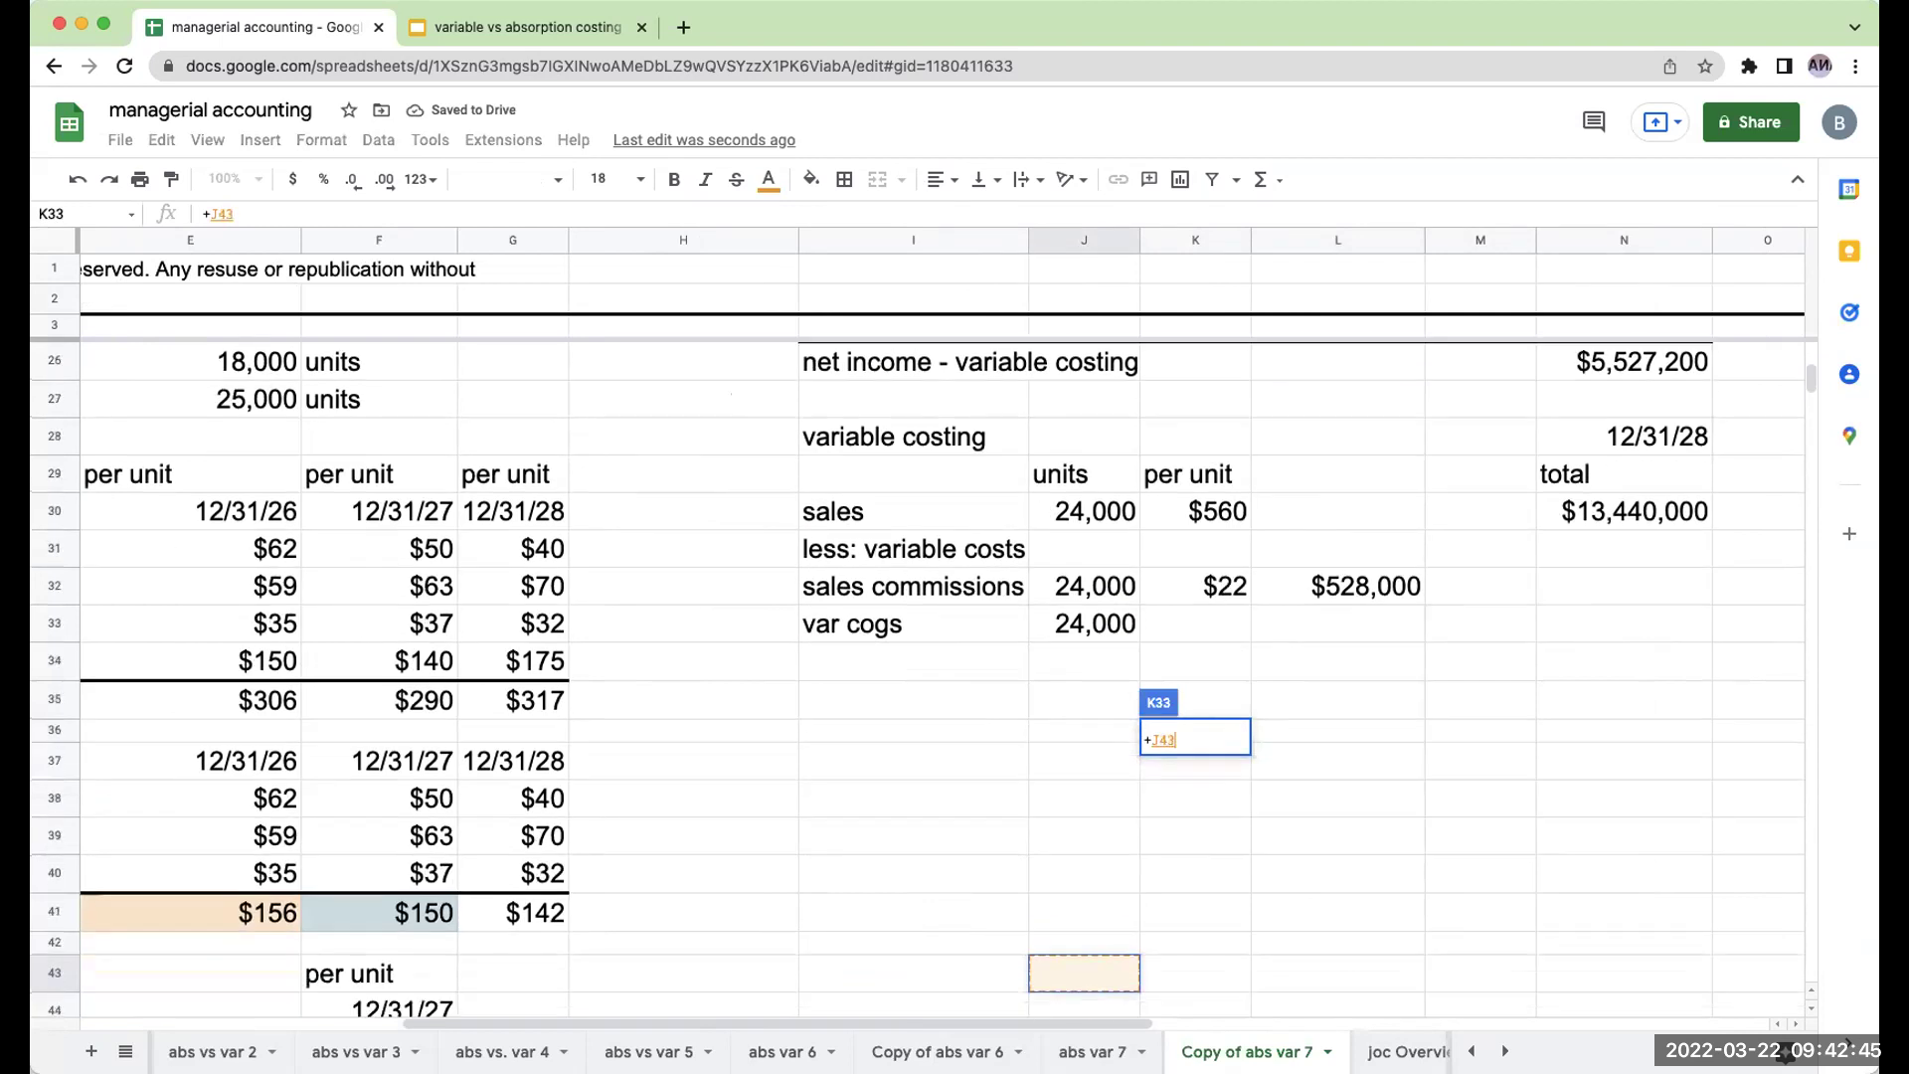
key(Down)
key(Down)
key(Down)
key(Down)
key(Down)
key(Down)
key(Down)
key(Up)
key(Up)
key(Left)
key(Left)
key(Left)
key(Left)
key(Up)
key(Up)
key(Up)
Fill K33 and its source cell G41 with the same light purple color.
key(Up)
key(Right)
key(Right)
key(Up)
key(Up)
key(Up)
key(Left)
key(Return)
key(Up)
click(811, 179)
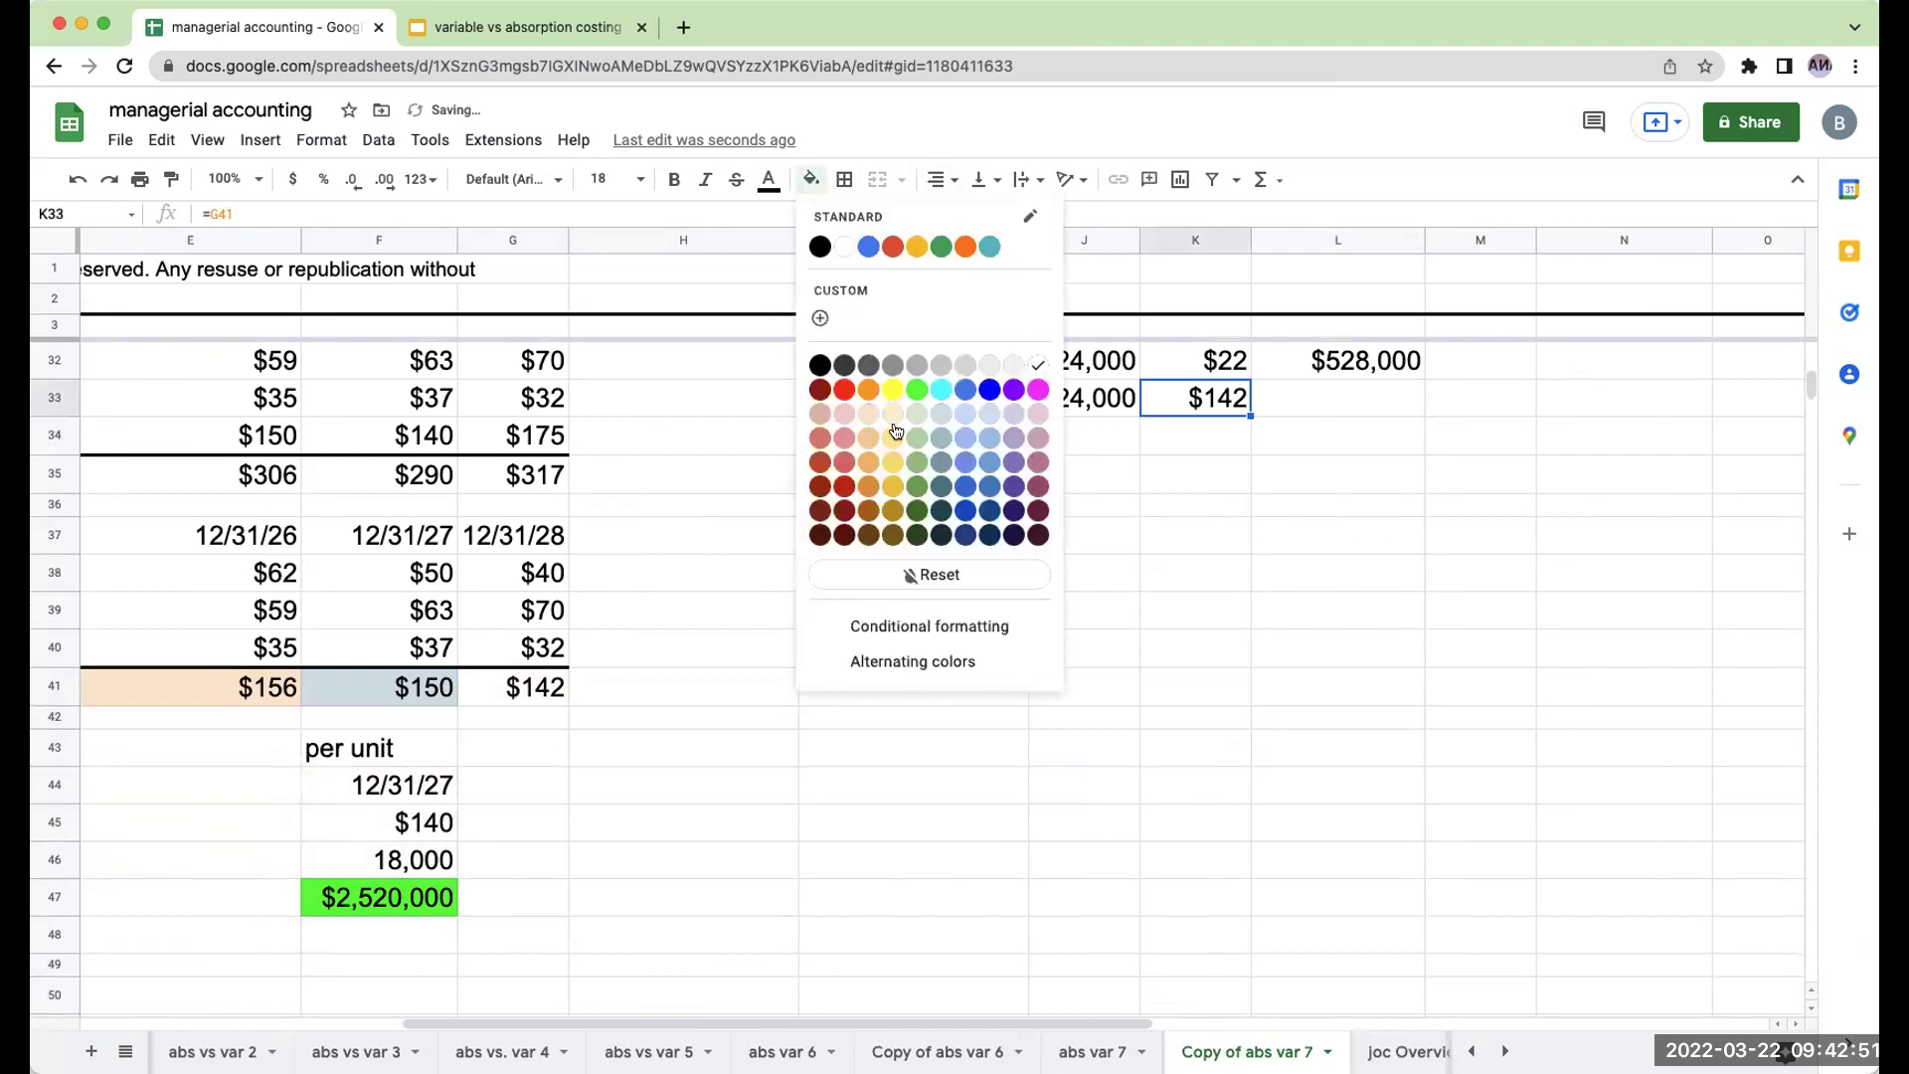
click(1006, 417)
click(546, 687)
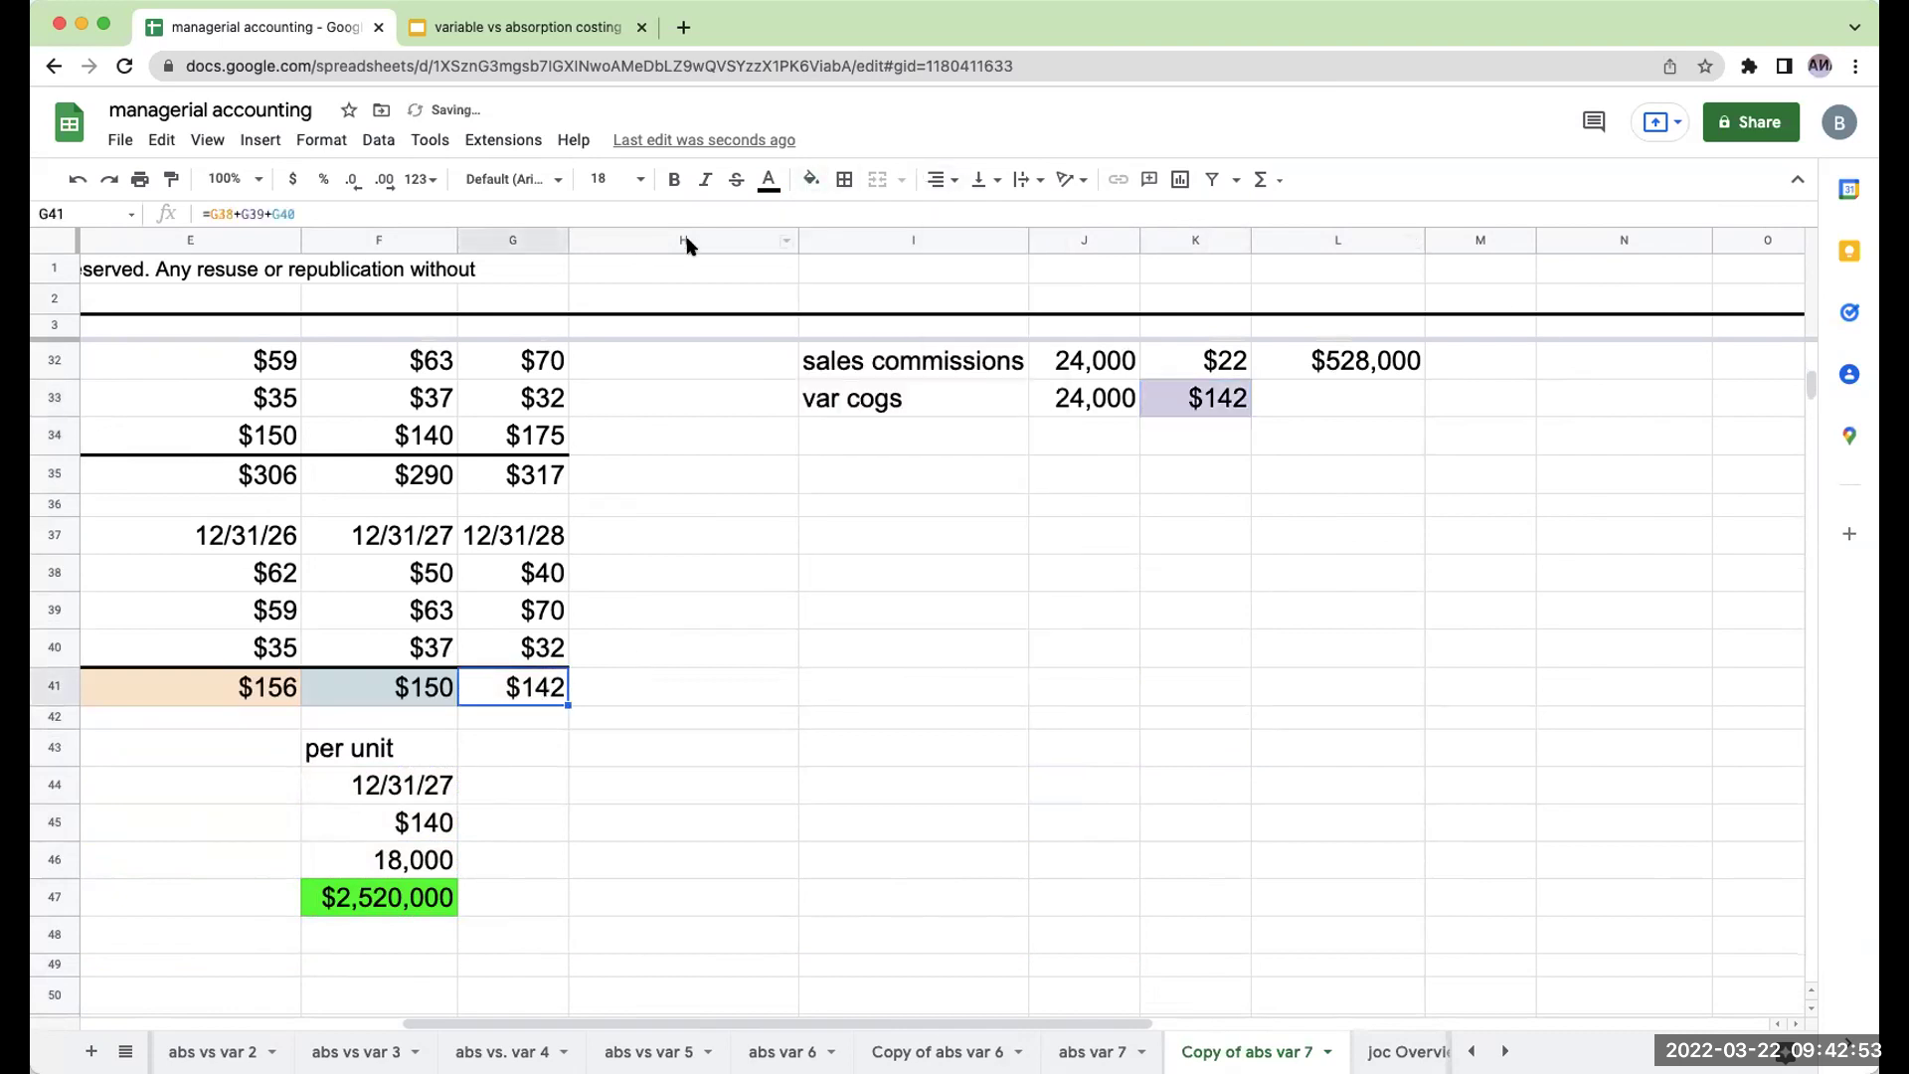
click(811, 178)
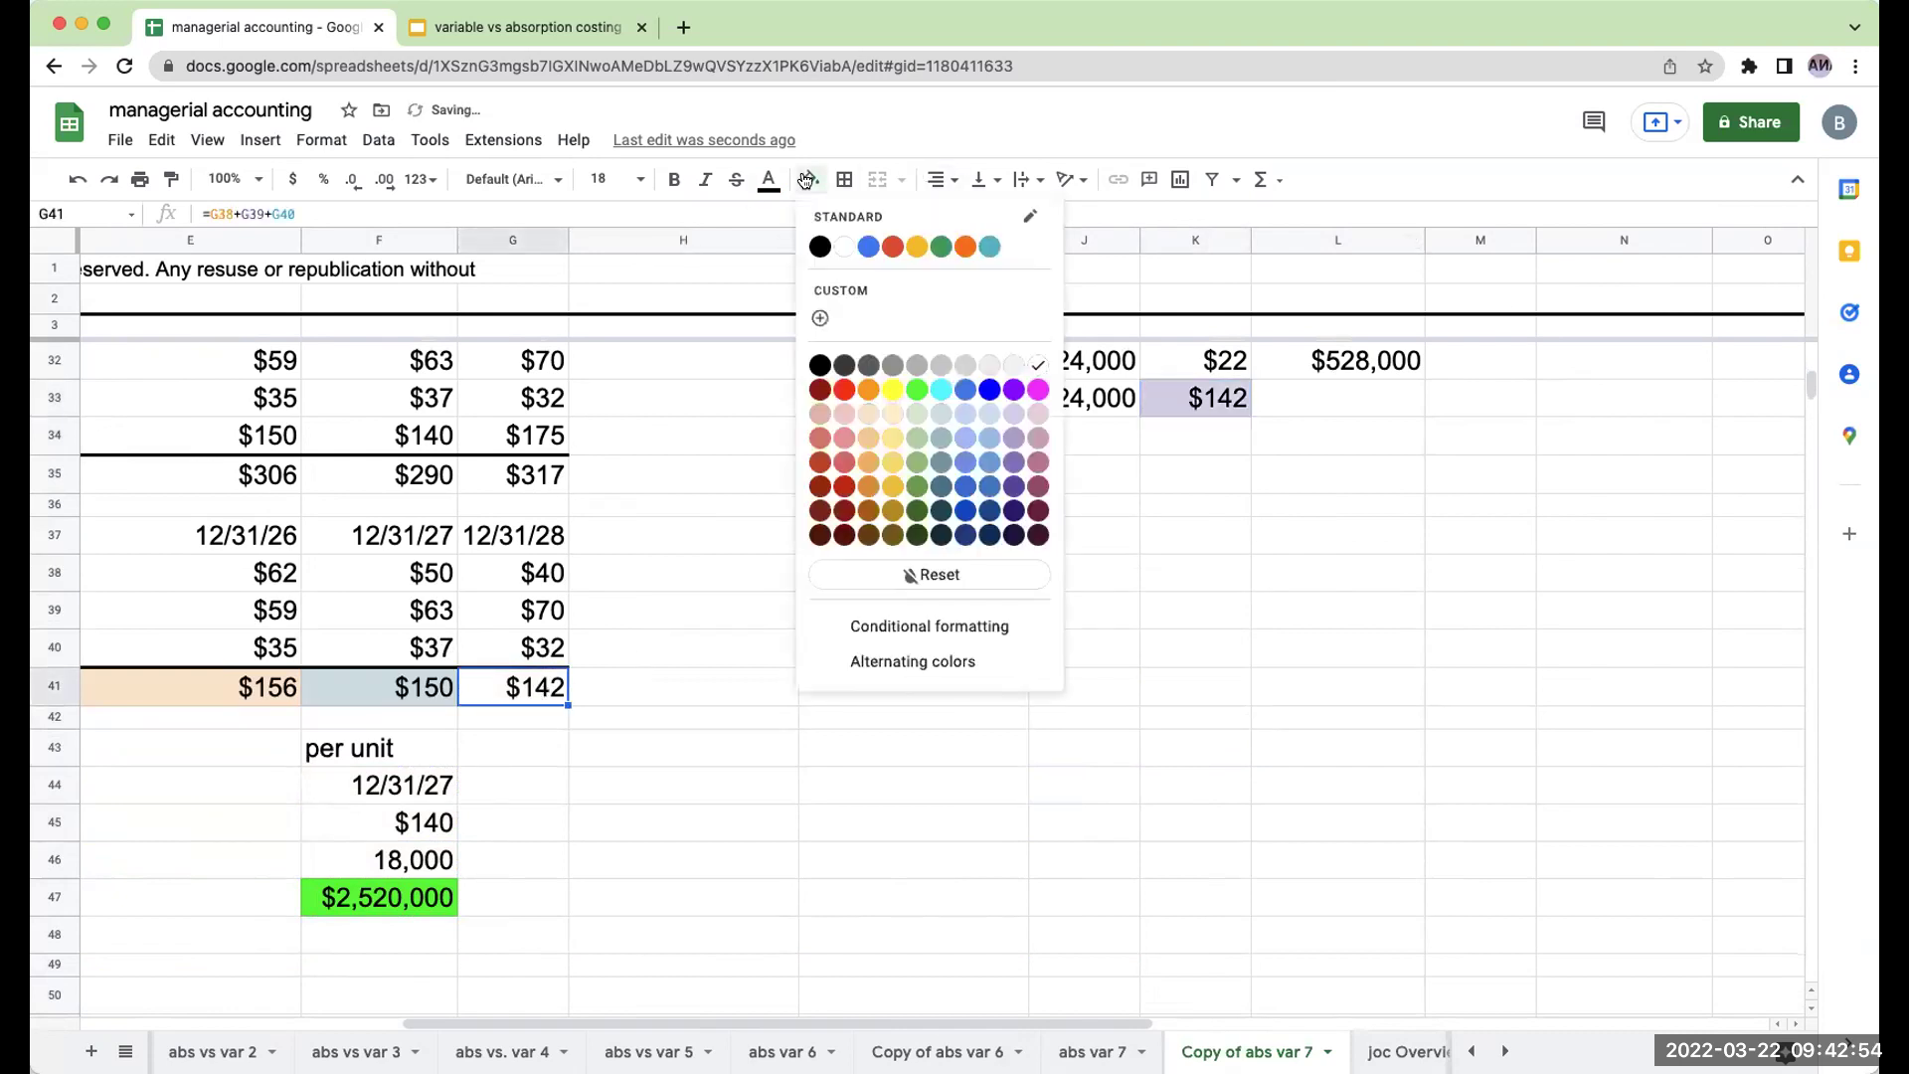
click(1016, 417)
Review the 12/31/28 variable cost per unit, the units sold in J30 and J33, and the units produced in 2028.
drag(622, 1023, 403, 1023)
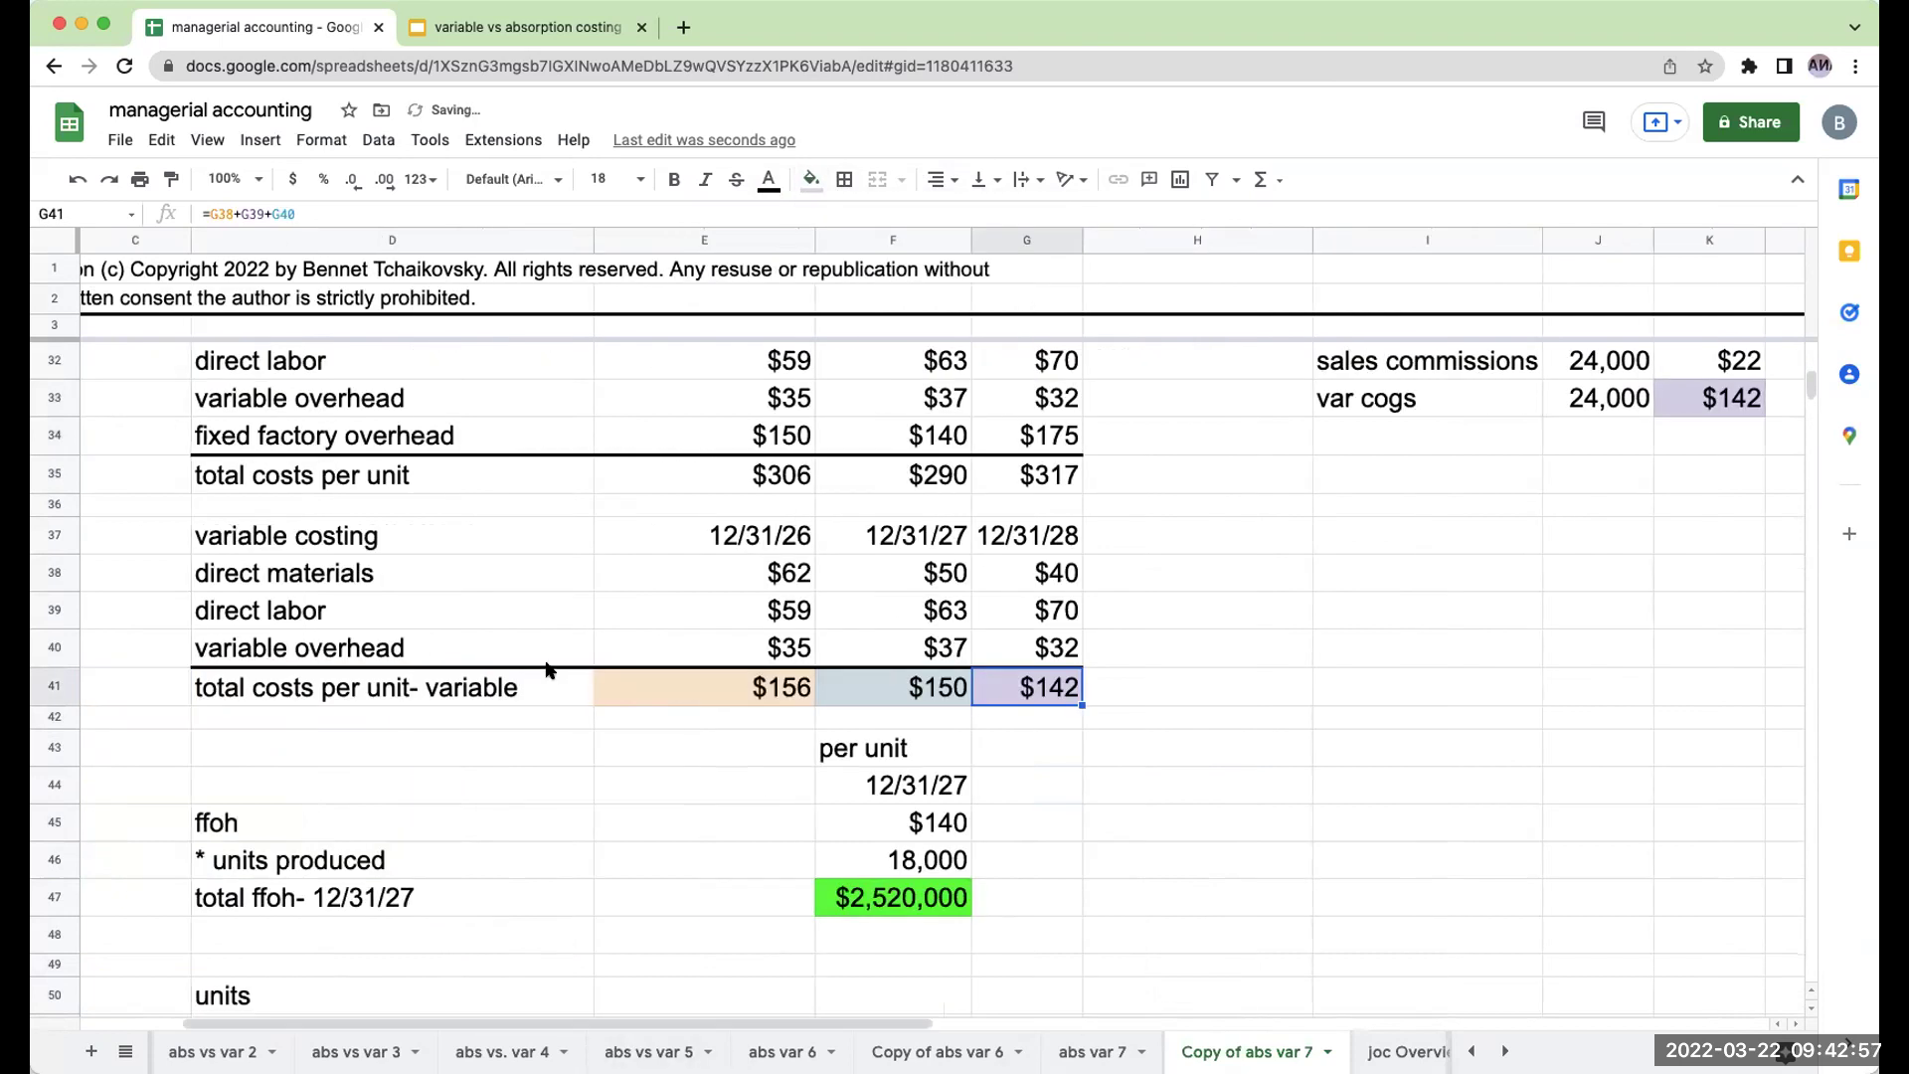
scroll(527, 668, up, 3)
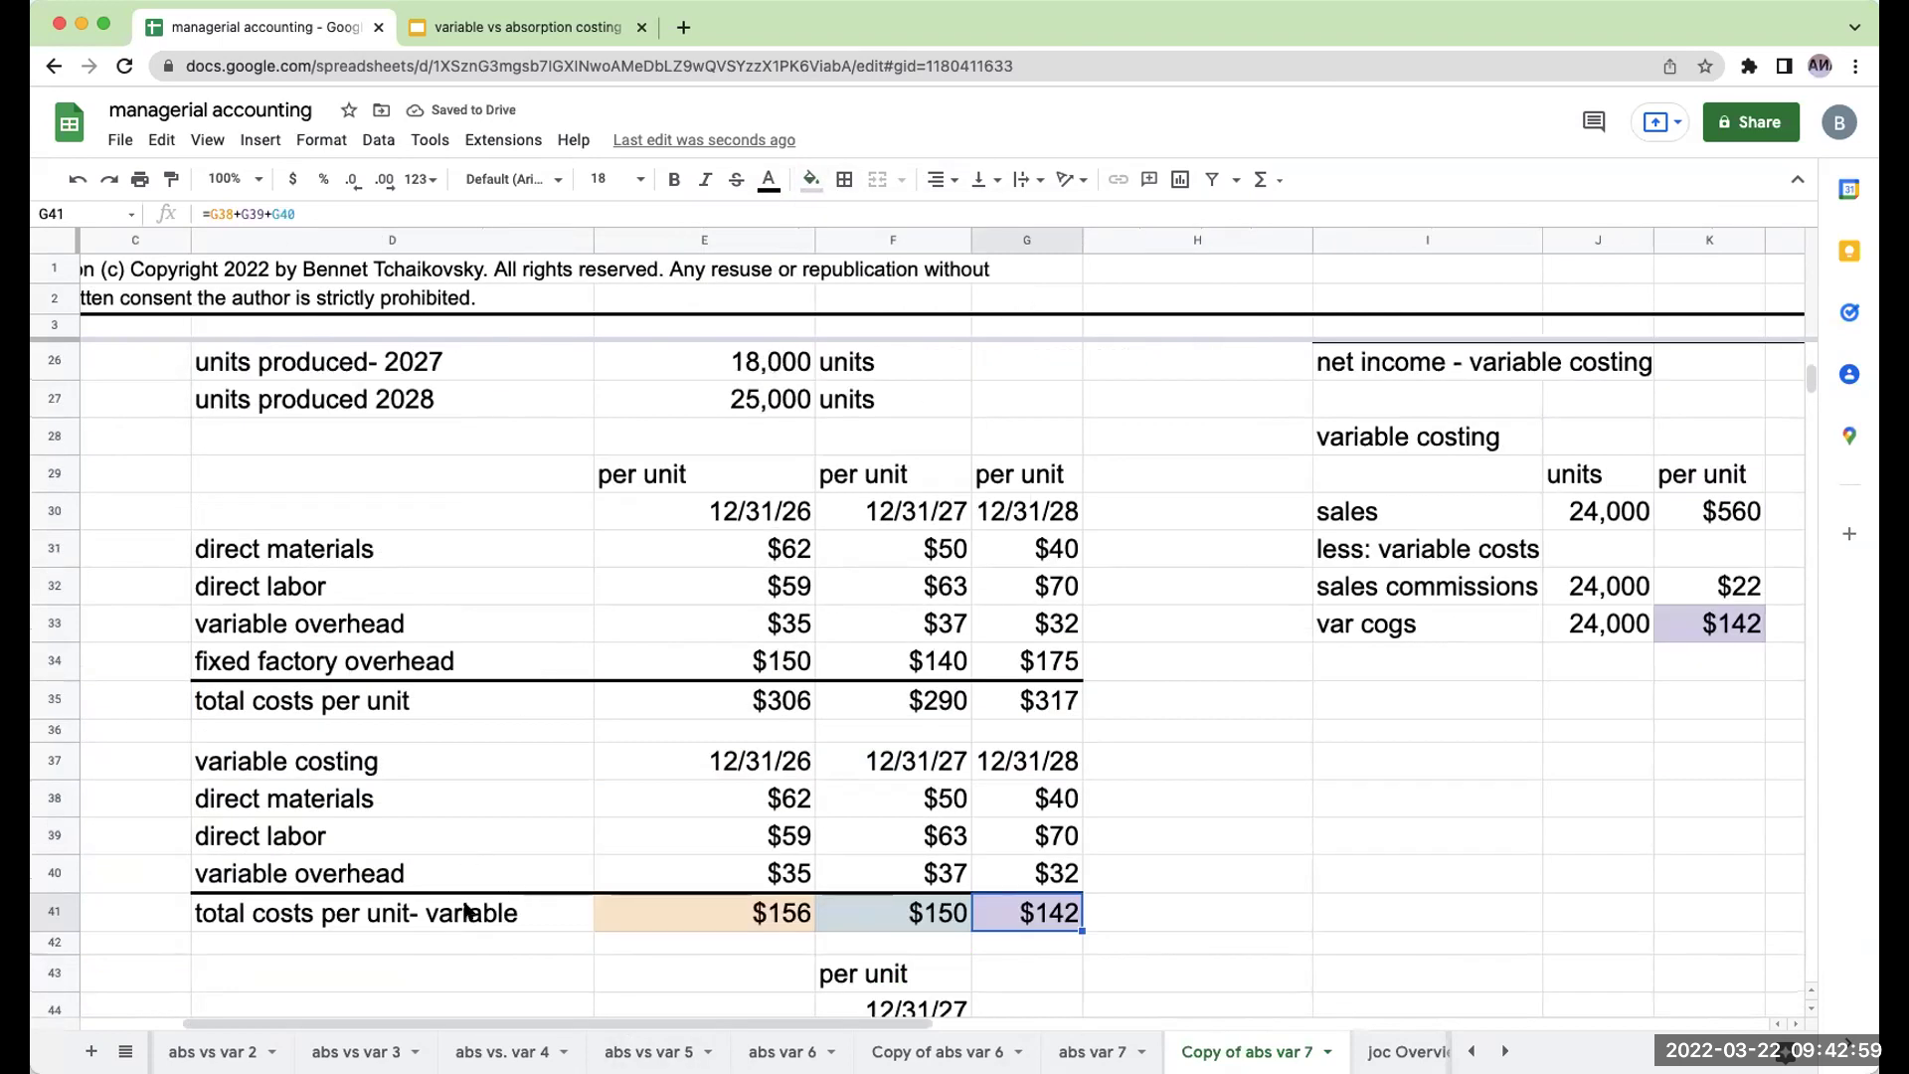
click(1046, 760)
click(1028, 913)
click(1605, 507)
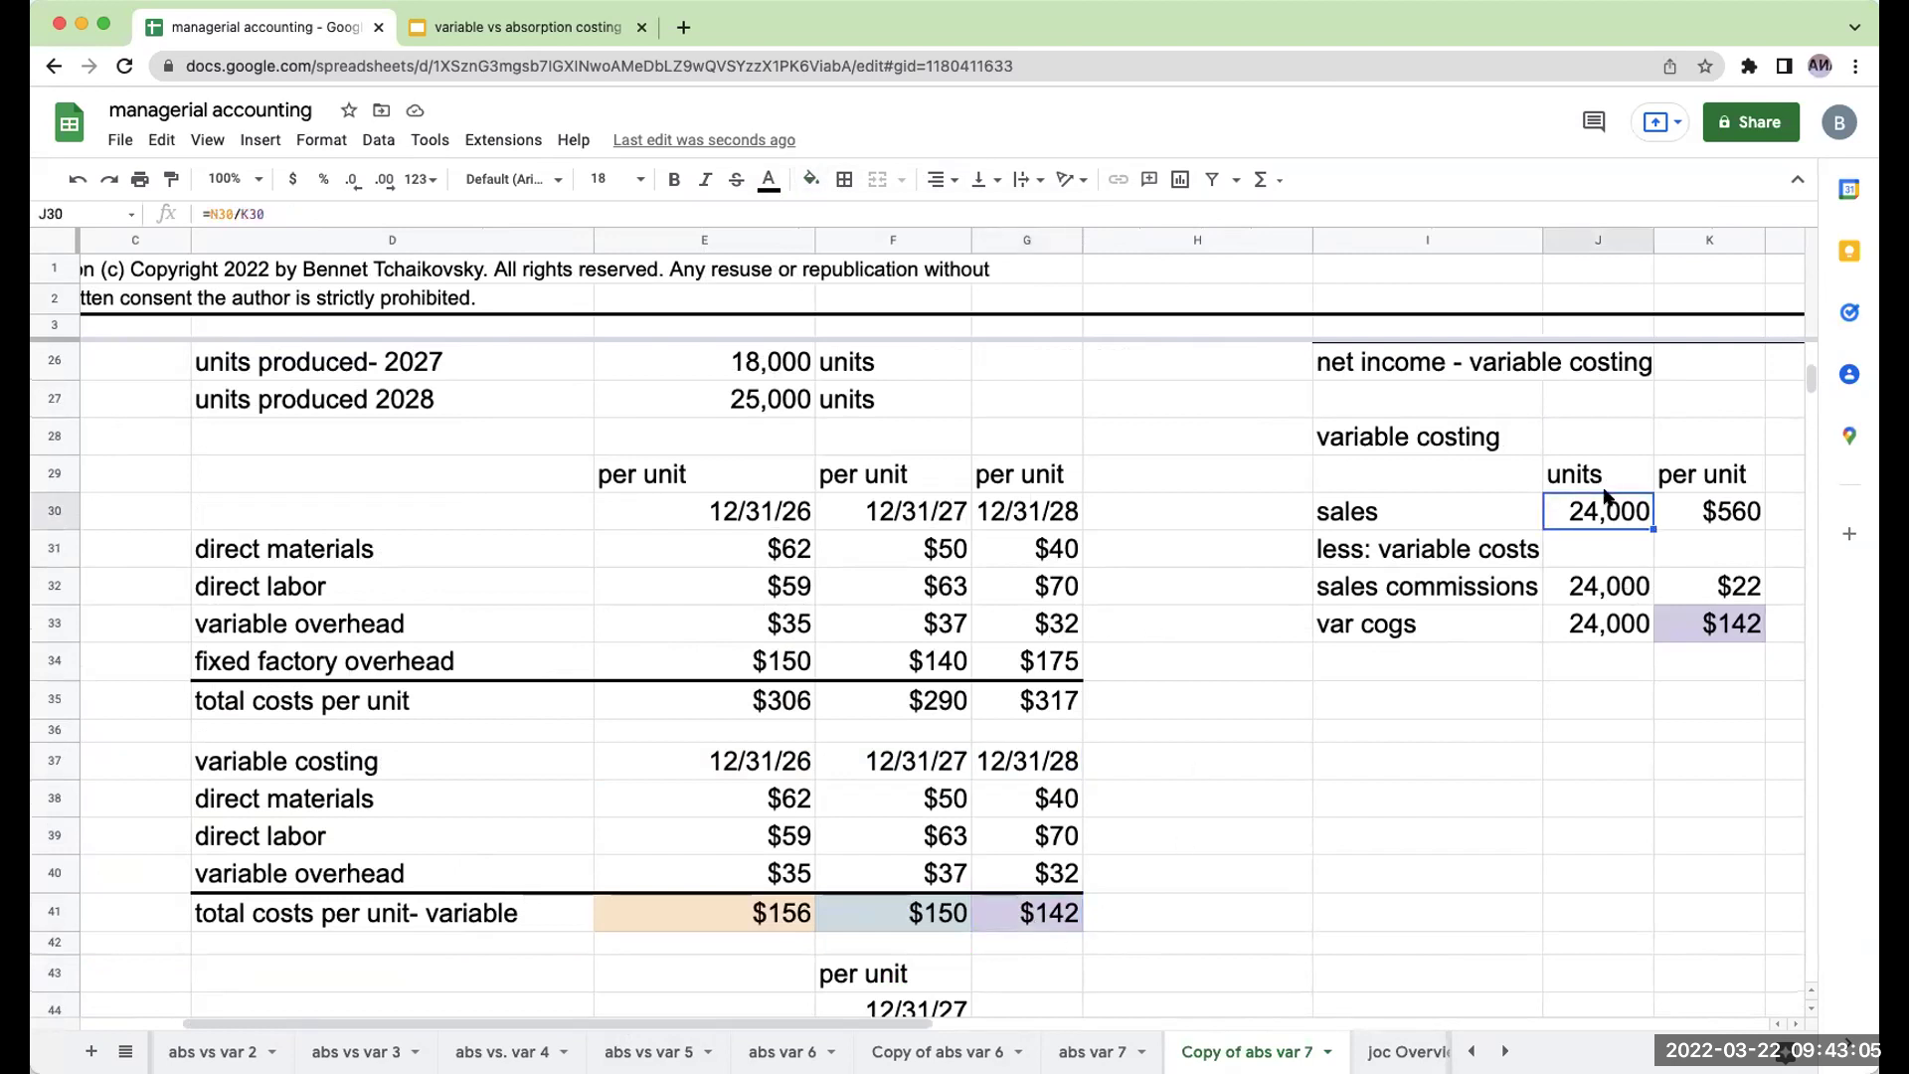
click(1614, 622)
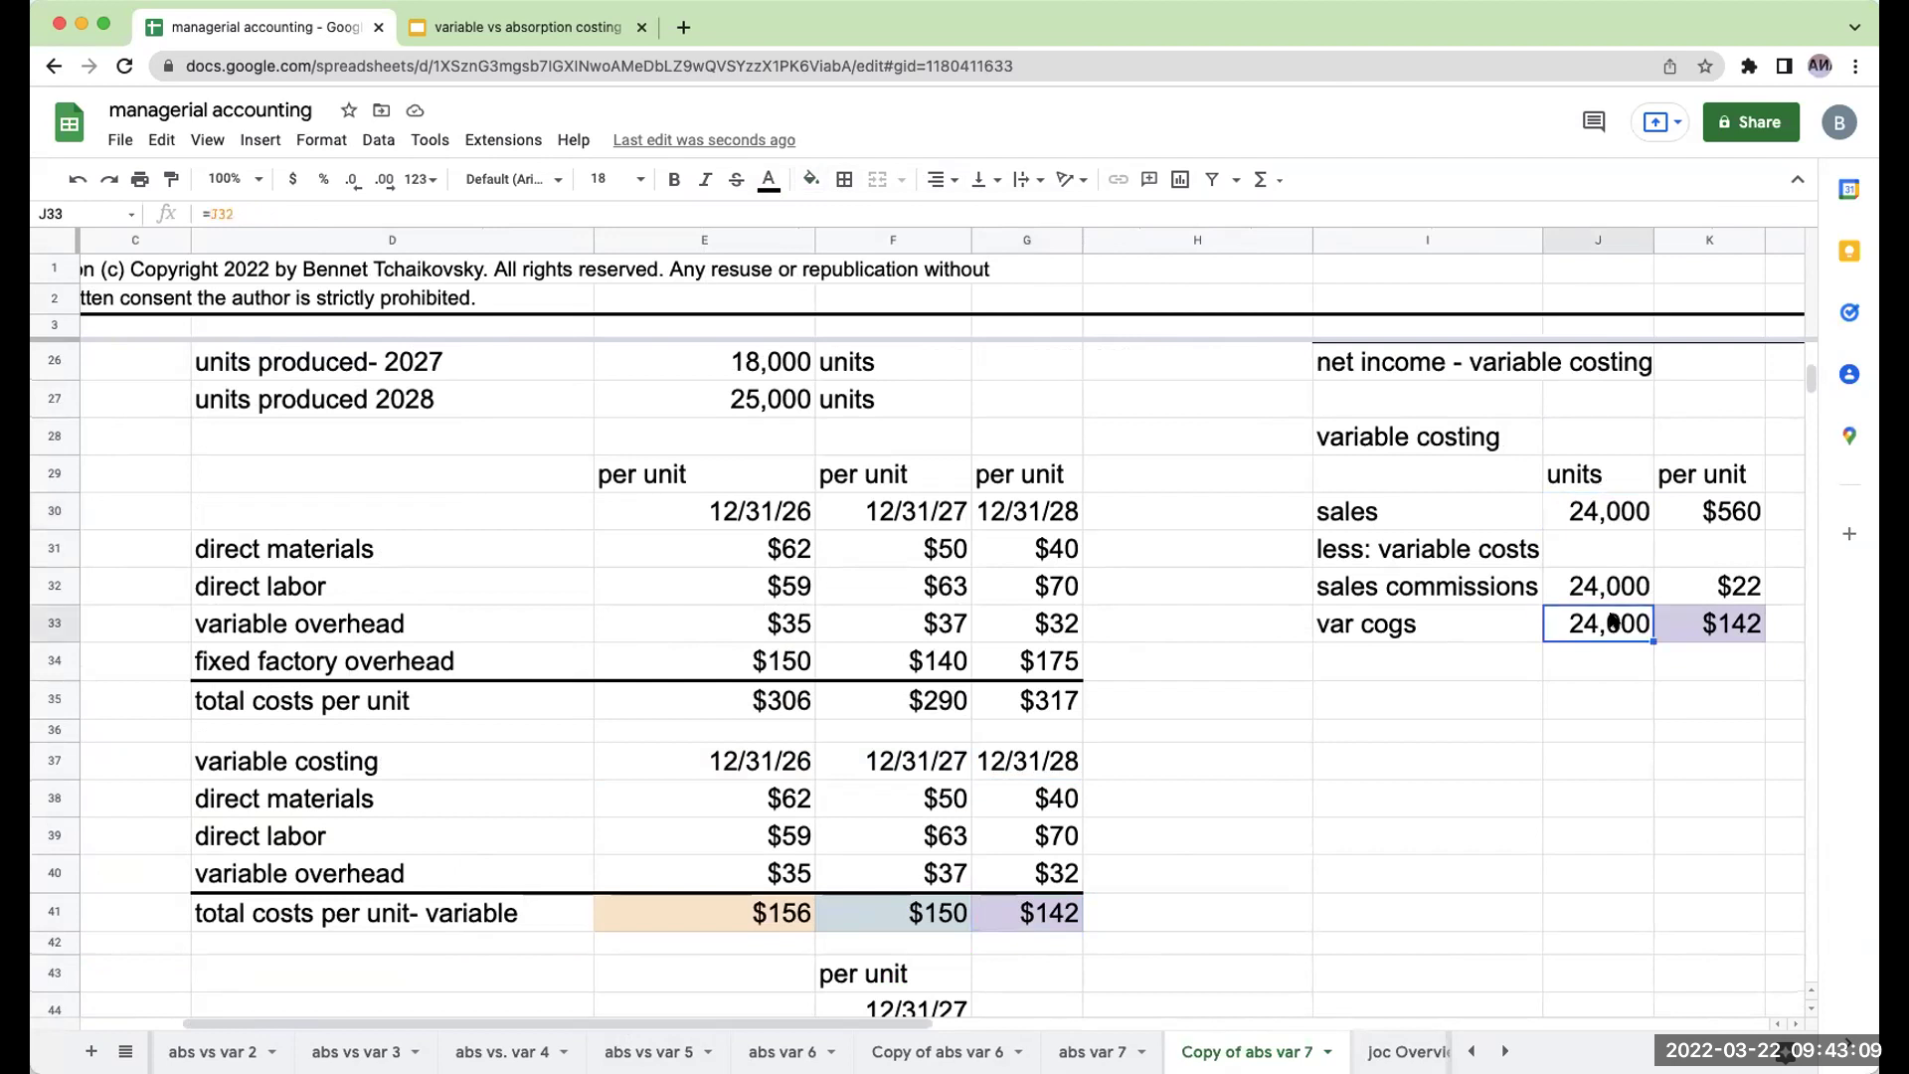
click(786, 410)
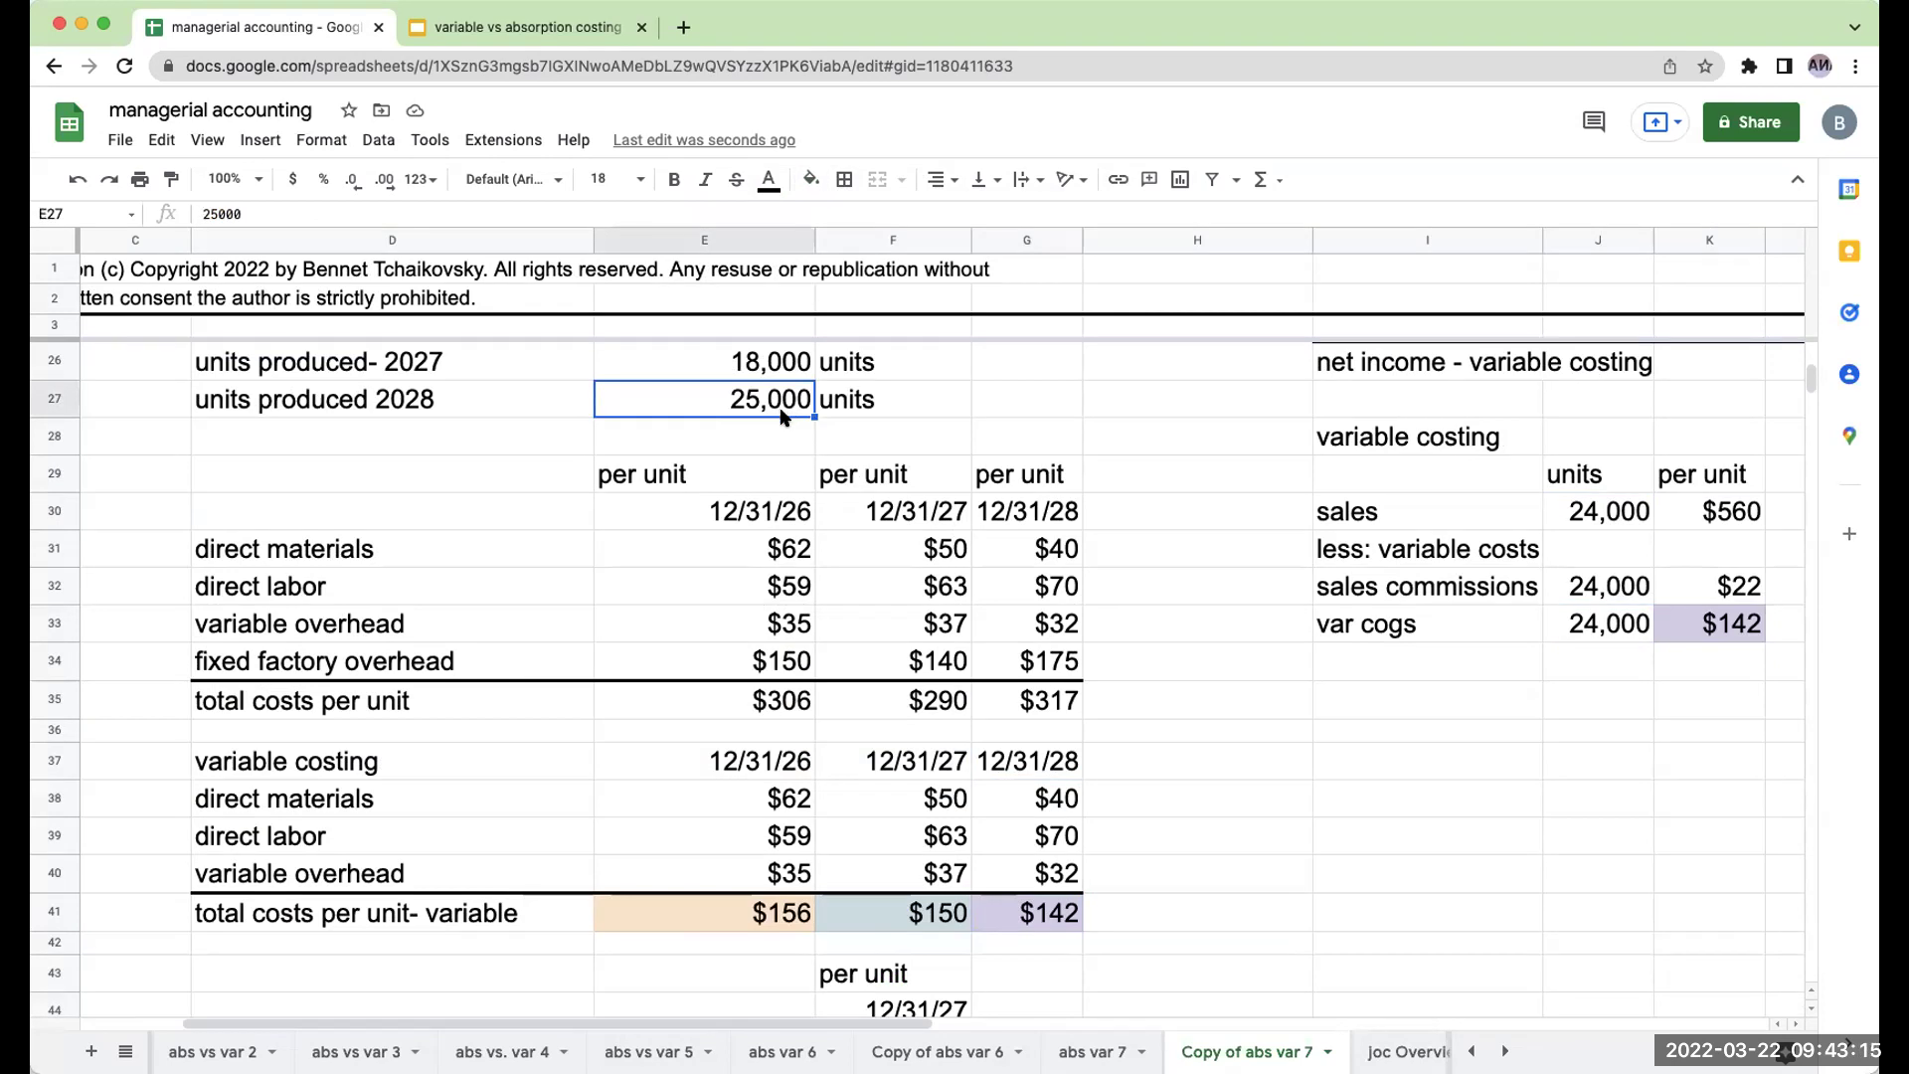
Change the var cogs label in I33 to "var cogs- cy prod".
click(1519, 688)
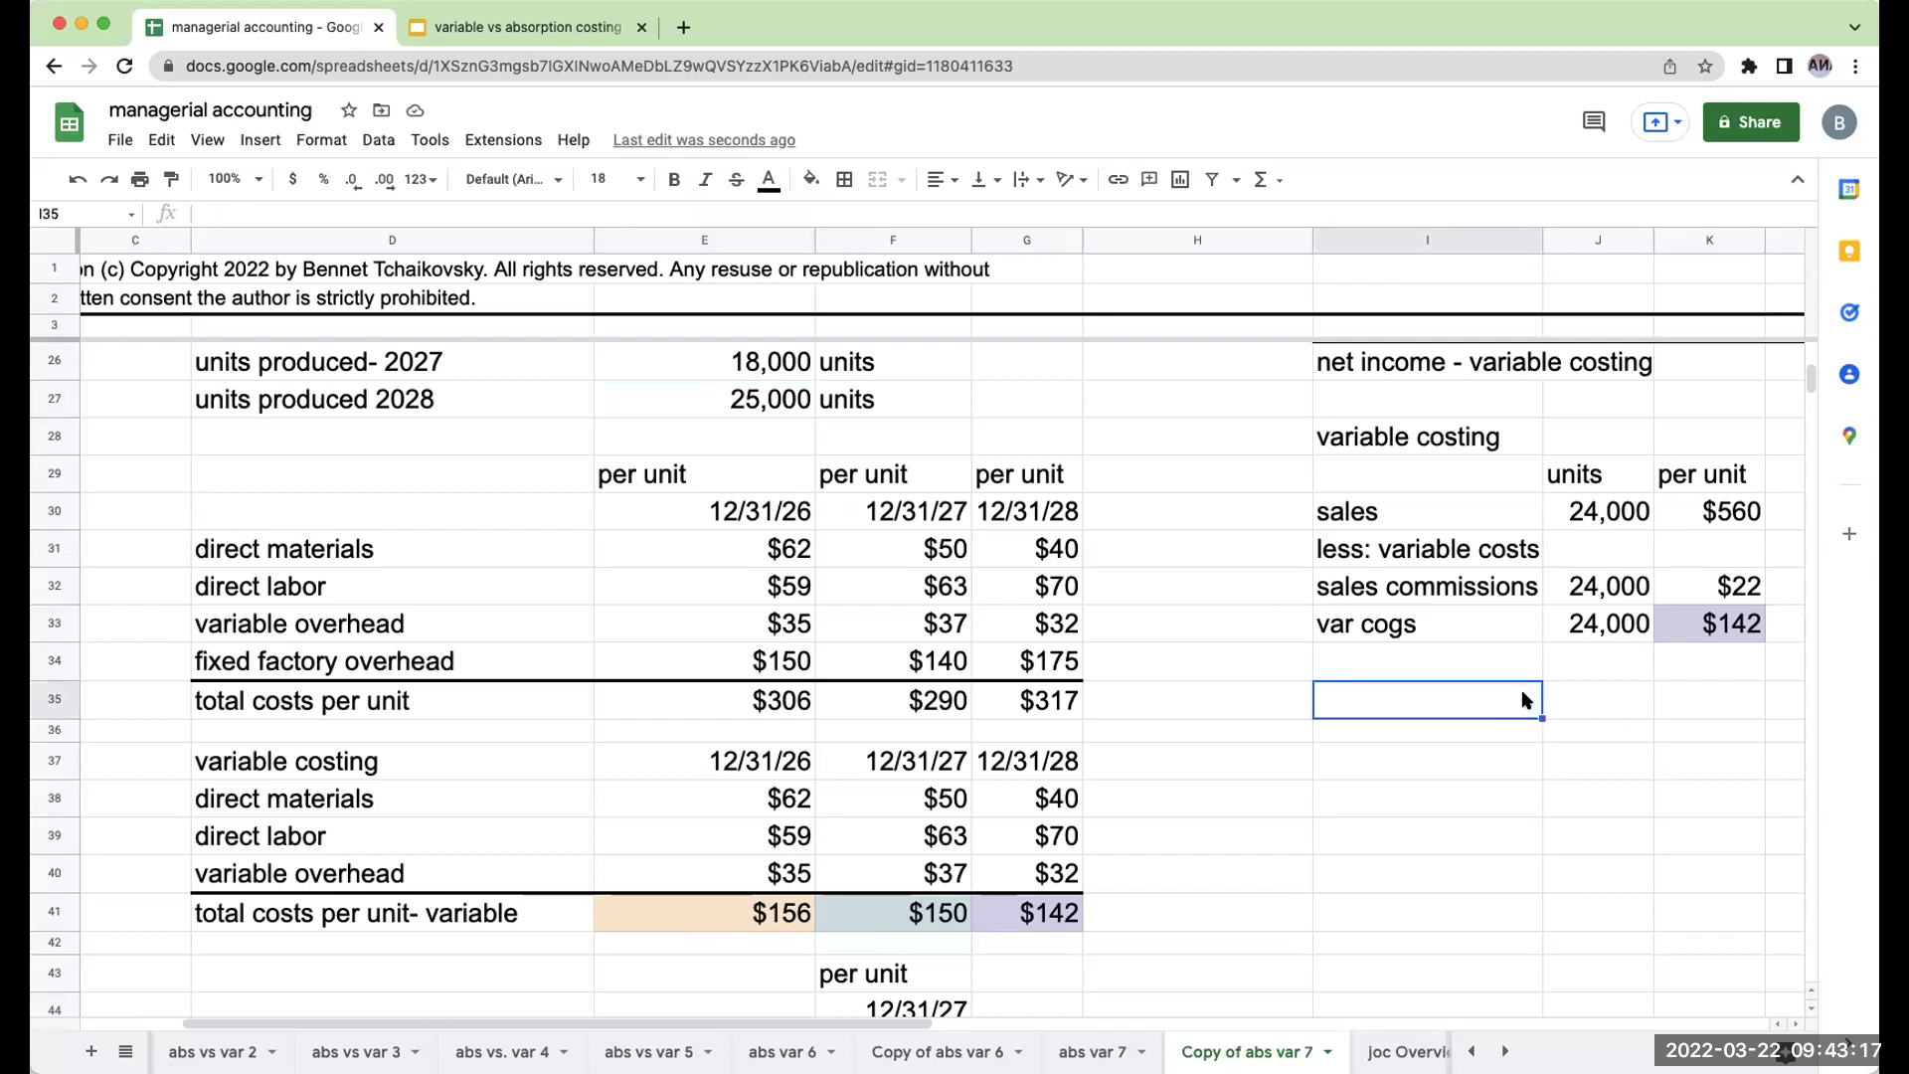
key(Up)
key(Up)
text(var cog)
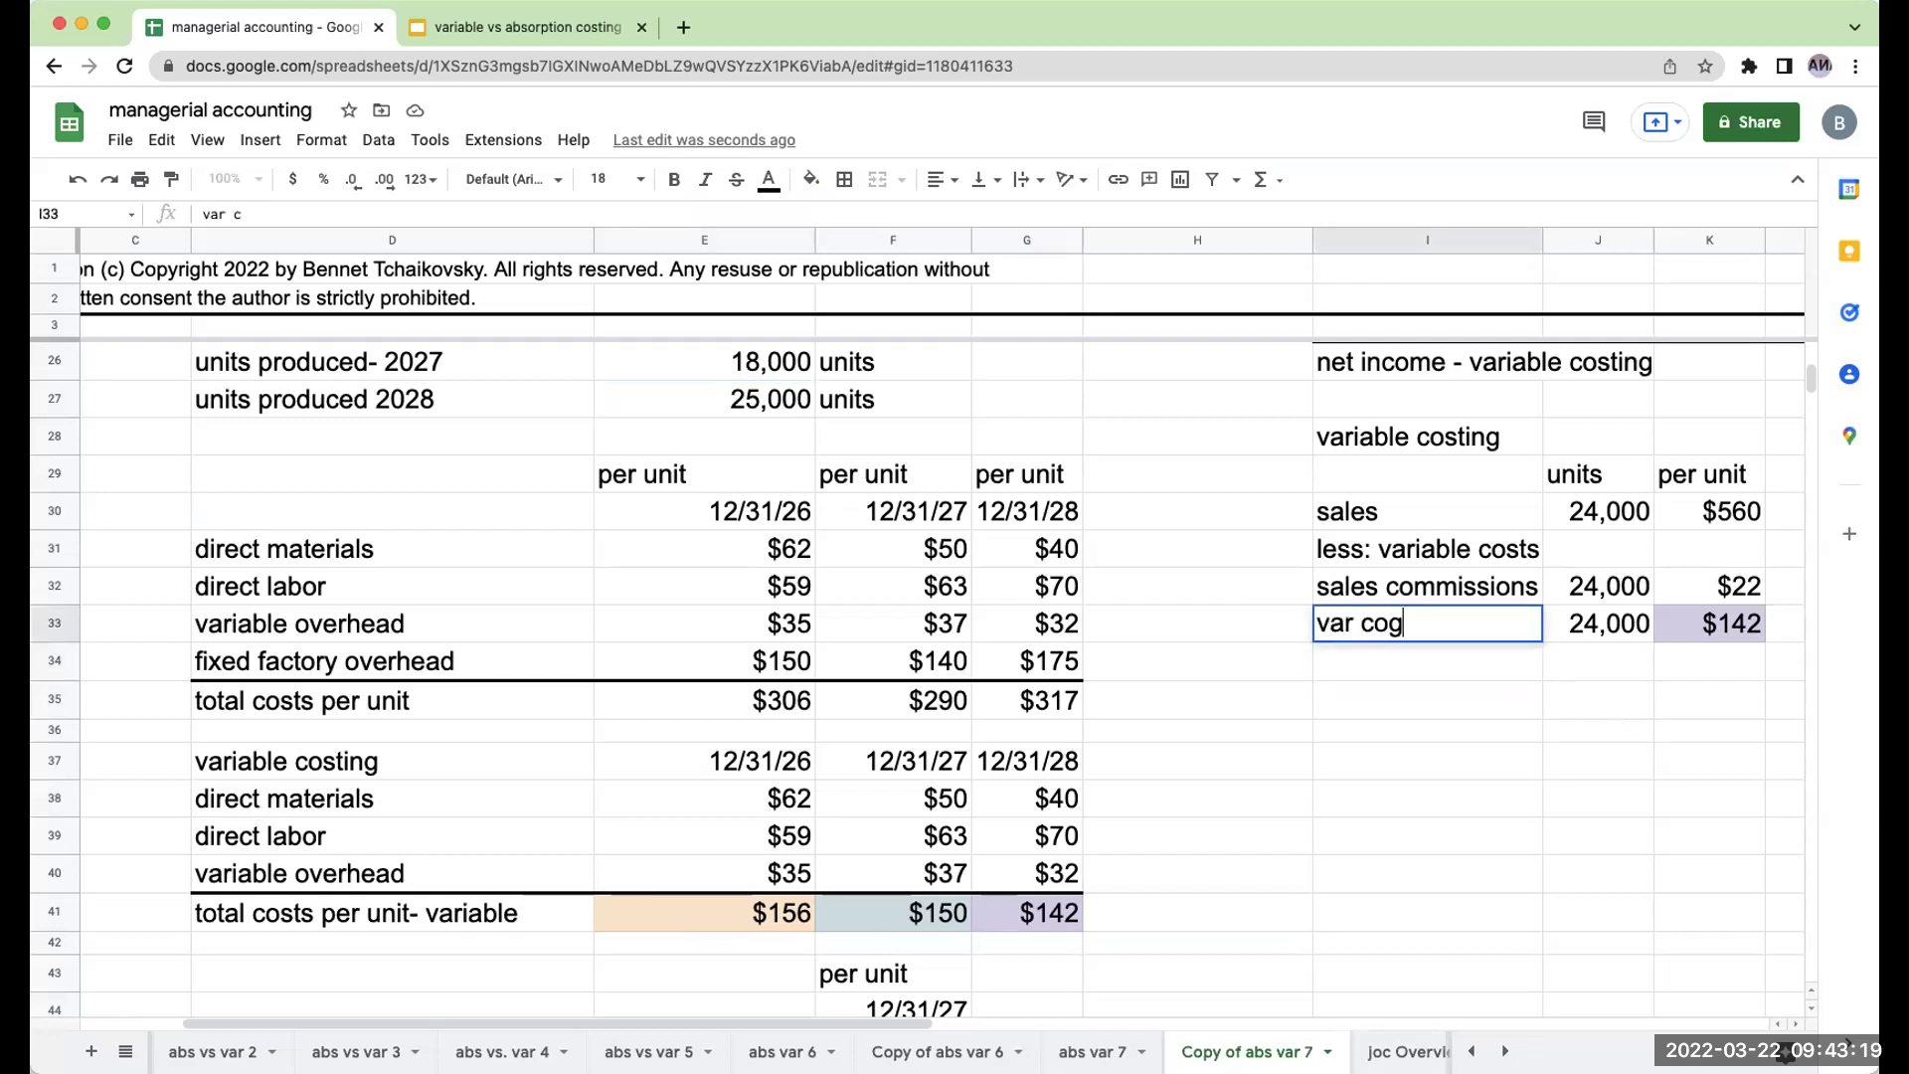
text(s- cy prod)
key(Return)
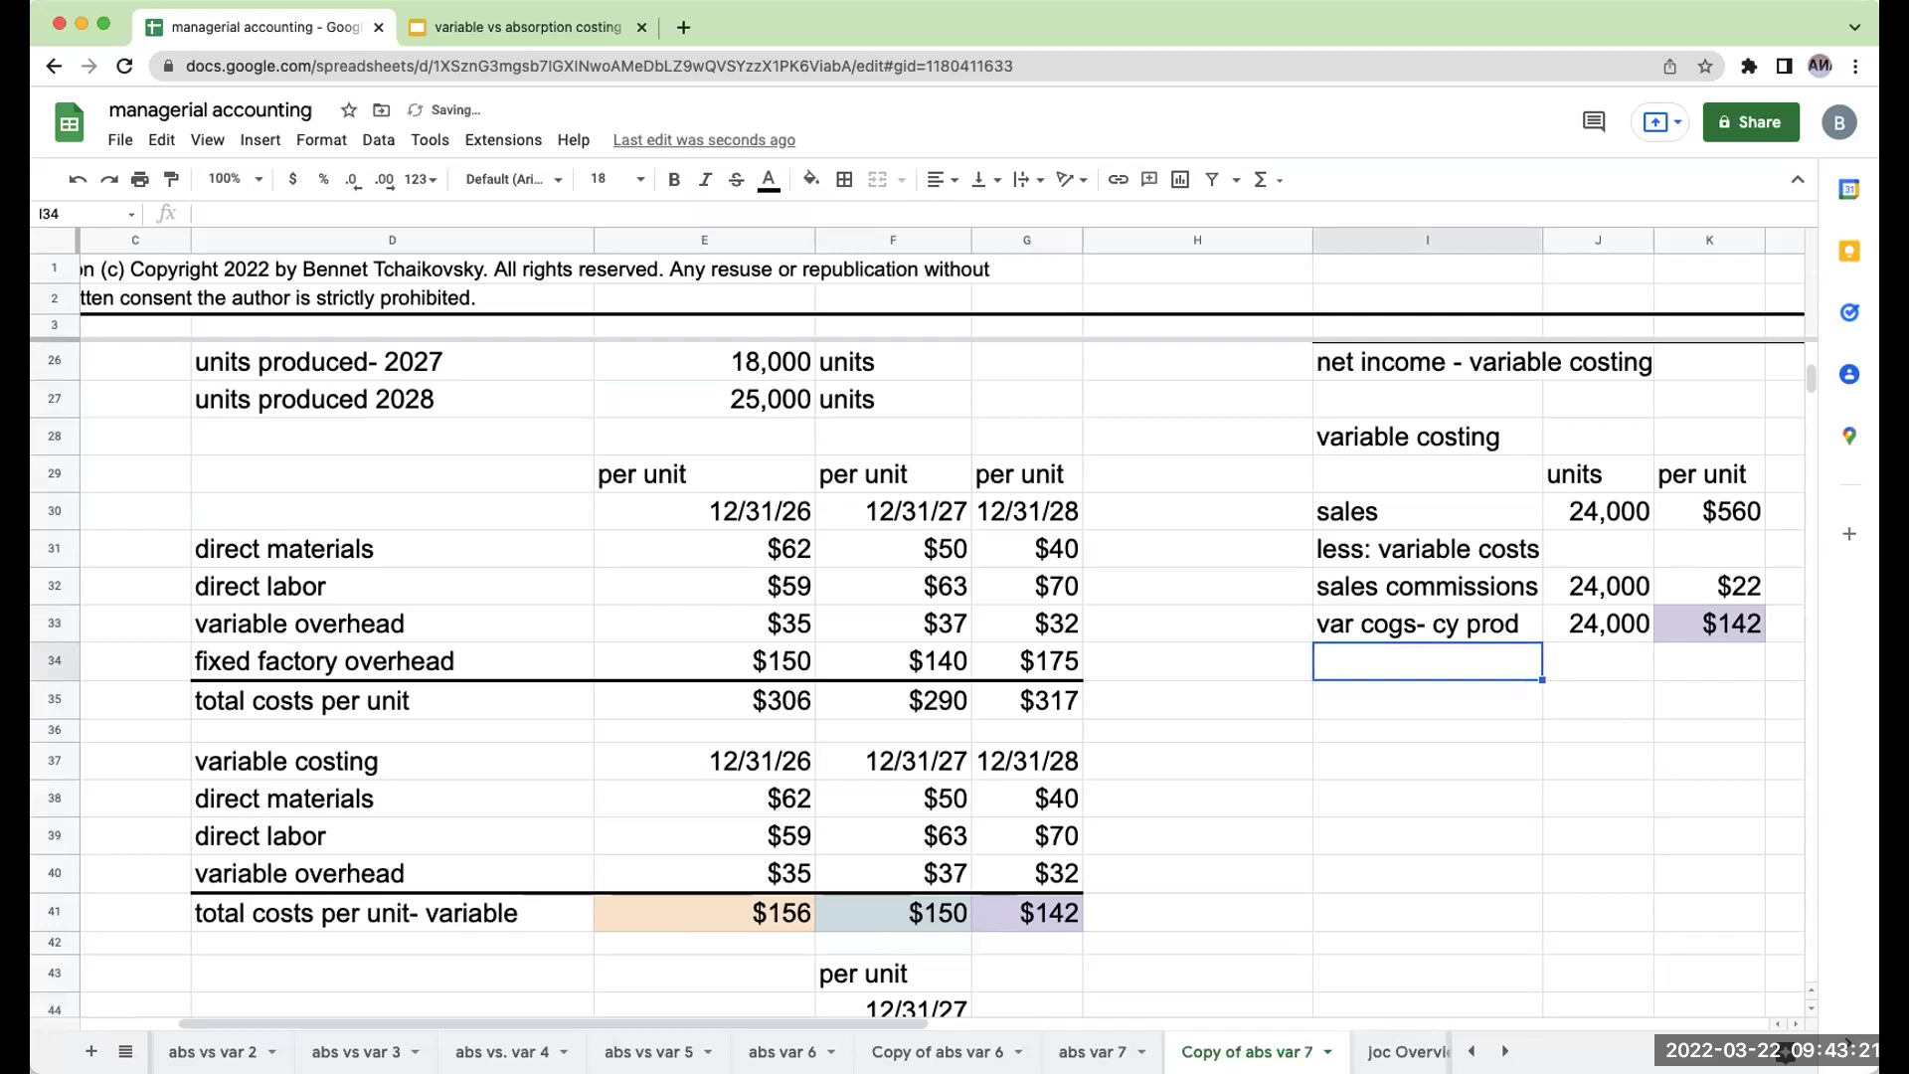
Calculate the total var cogs- cy prod cost in L33 as units times per-unit cost (J33*K33).
key(Up)
key(Right)
key(Right)
key(Right)
key(Right)
key(Up)
key(Down)
key(Left)
text(=J33*K33)
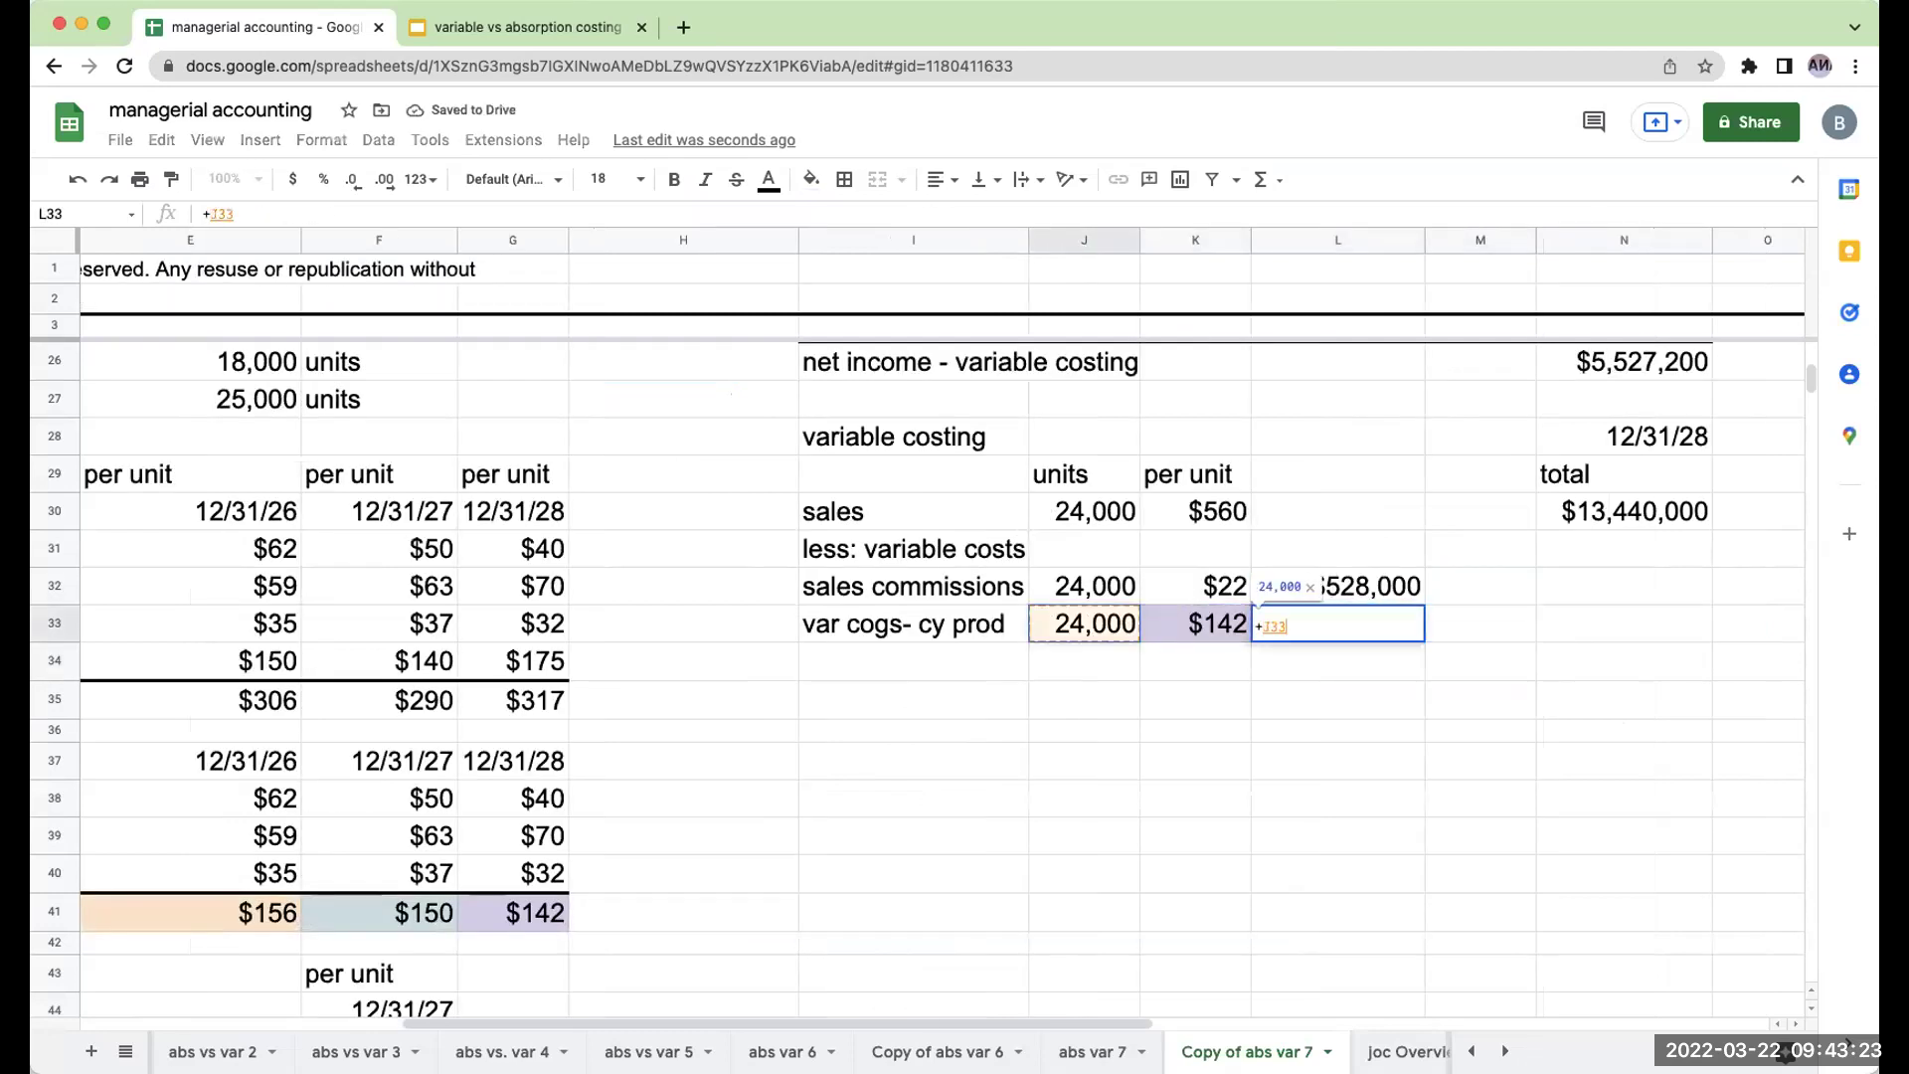
key(Return)
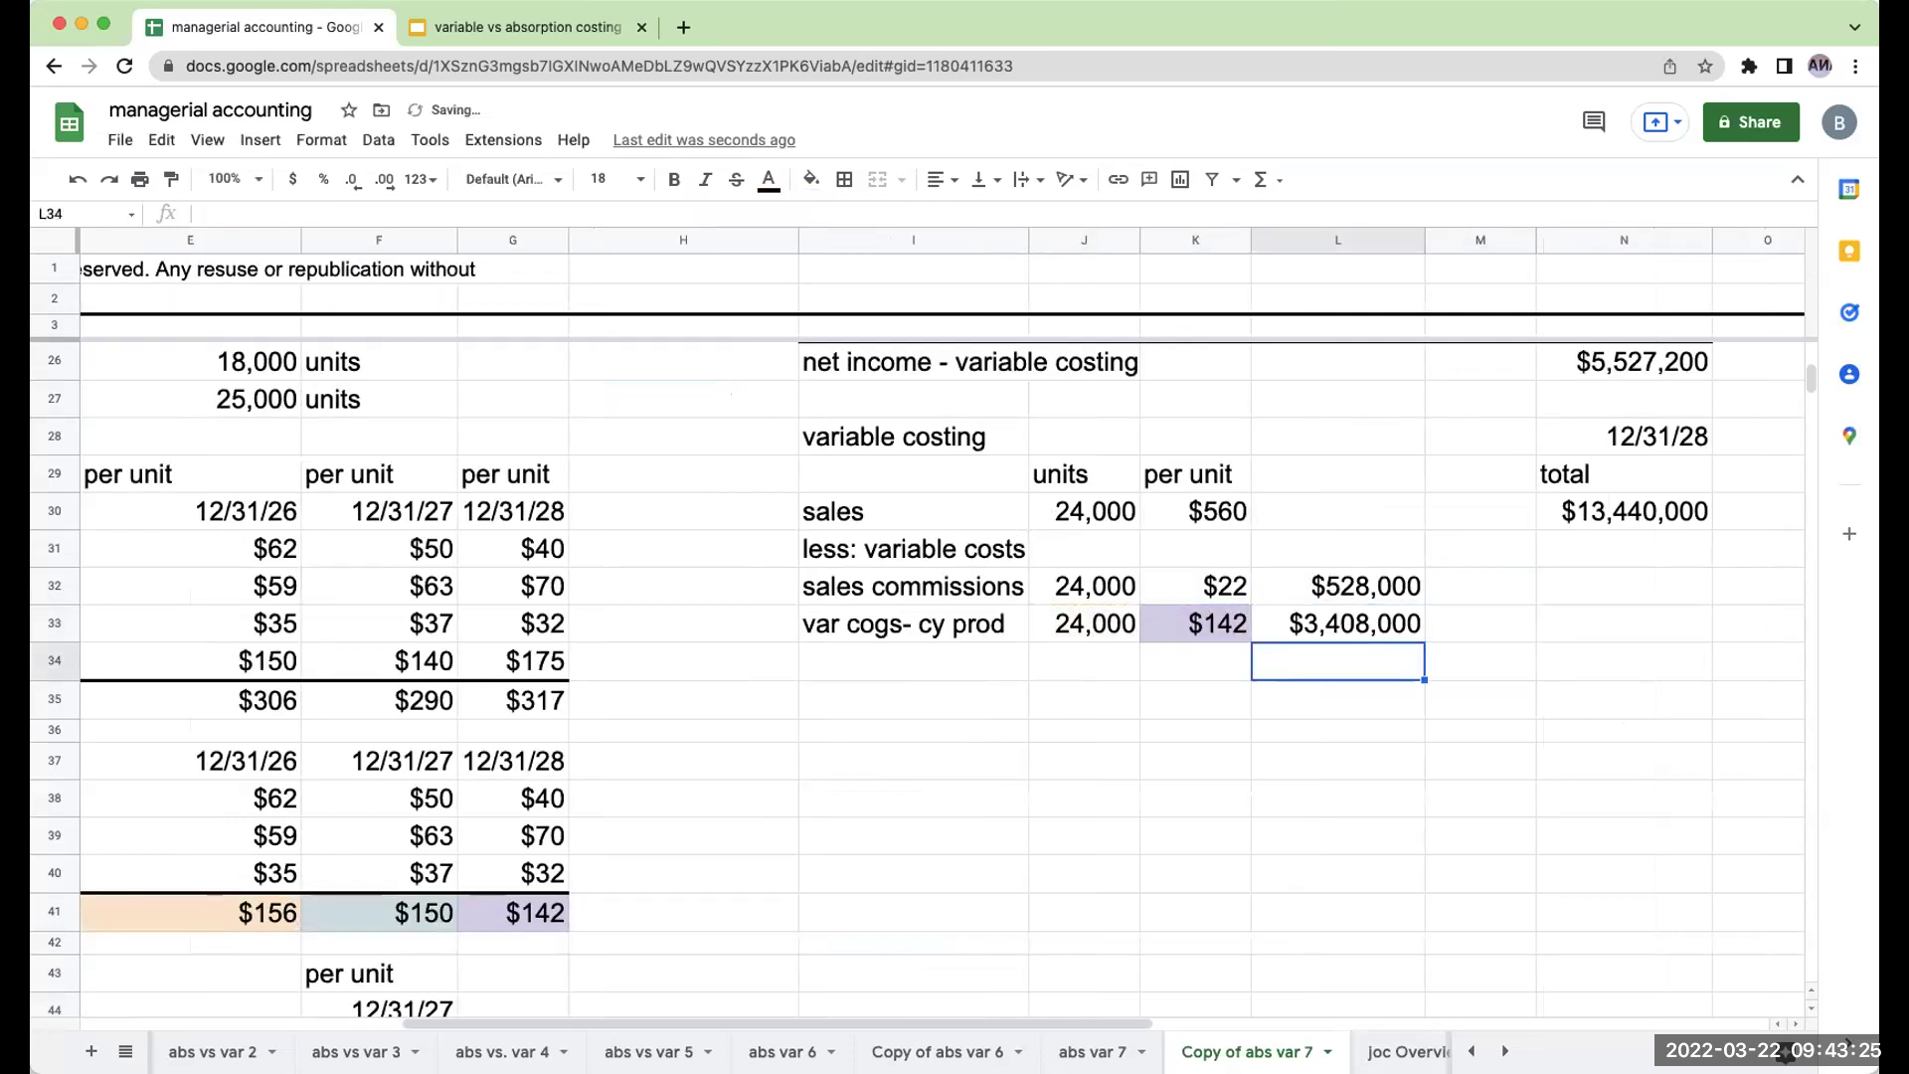
Label I34 "total variable costs" in the 12/31/28 variable costing statement.
key(Left)
key(Left)
key(Left)
text(total)
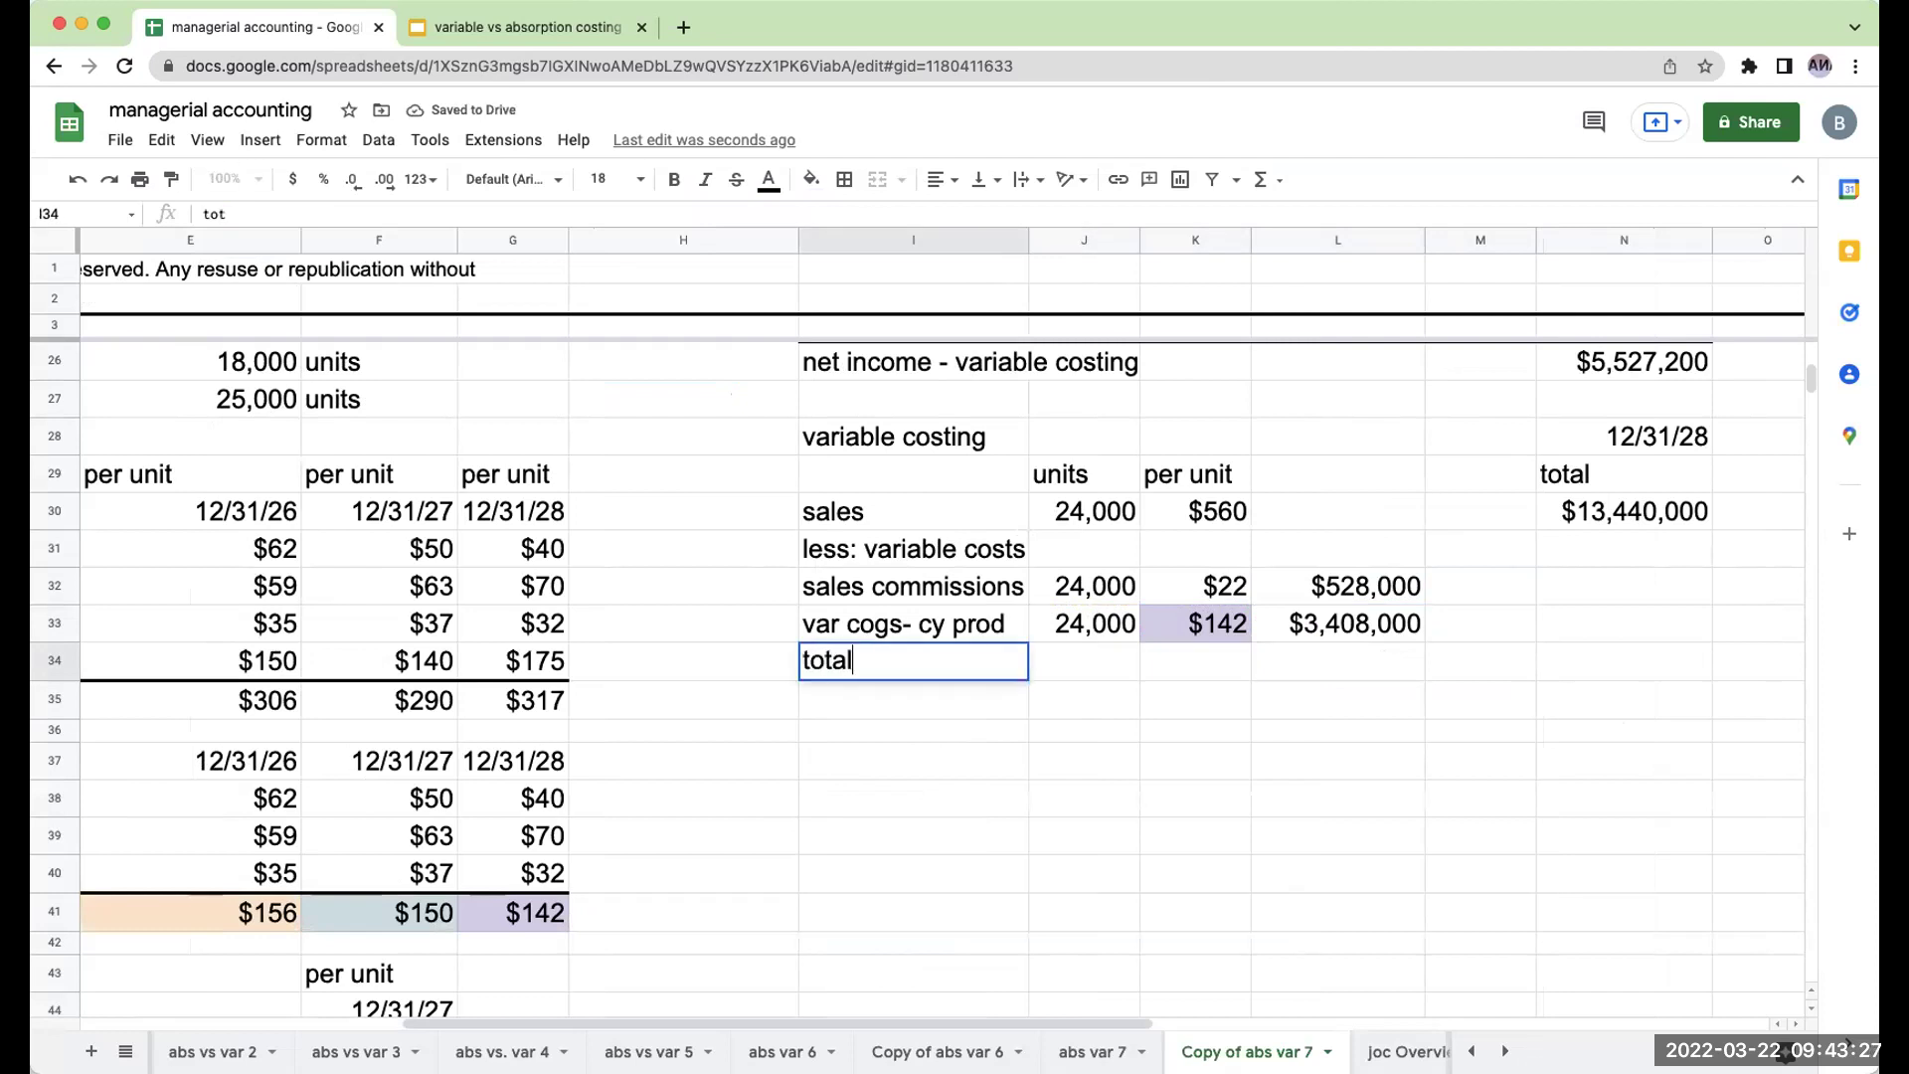
text( variable costs)
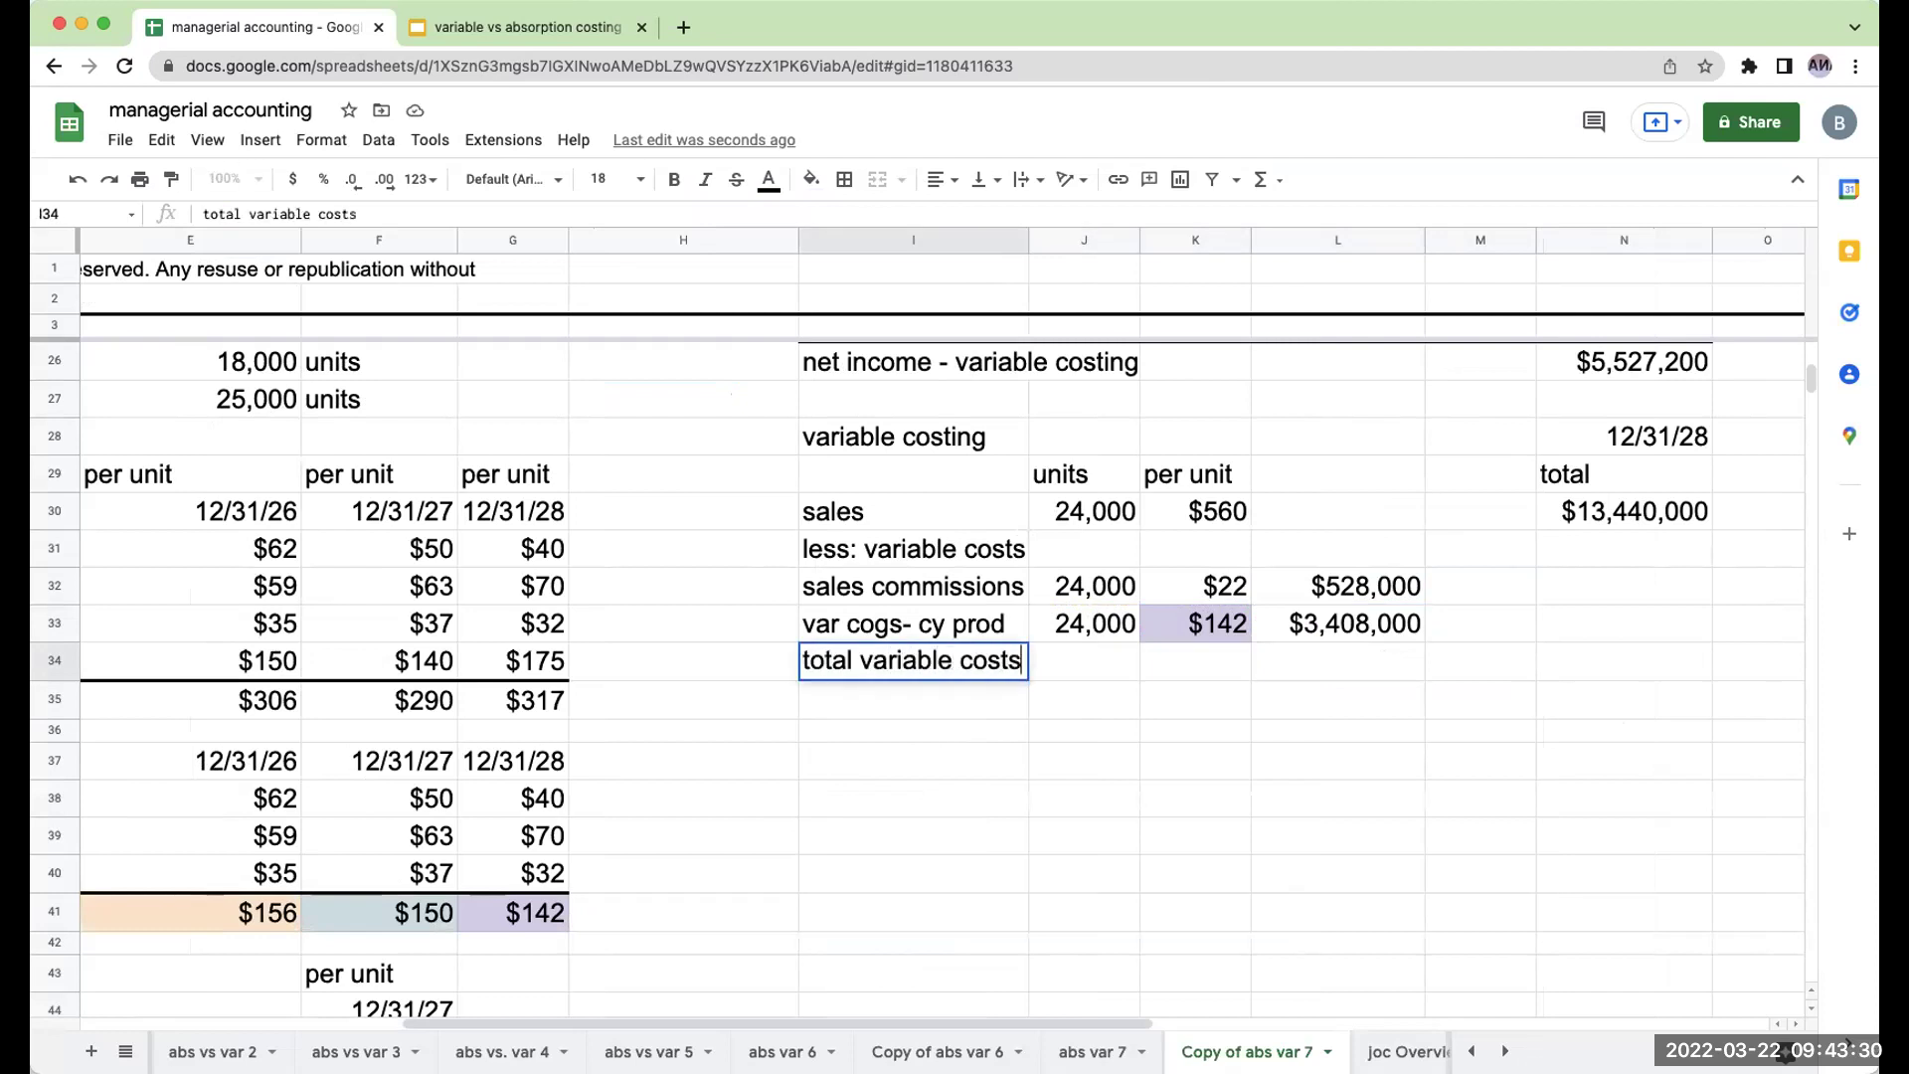
key(Return)
Calculate total variable costs in N34 by adding sales commissions in L32 and var cogs in L33.
key(Up)
key(Right)
key(Right)
key(Right)
key(Right)
key(Right)
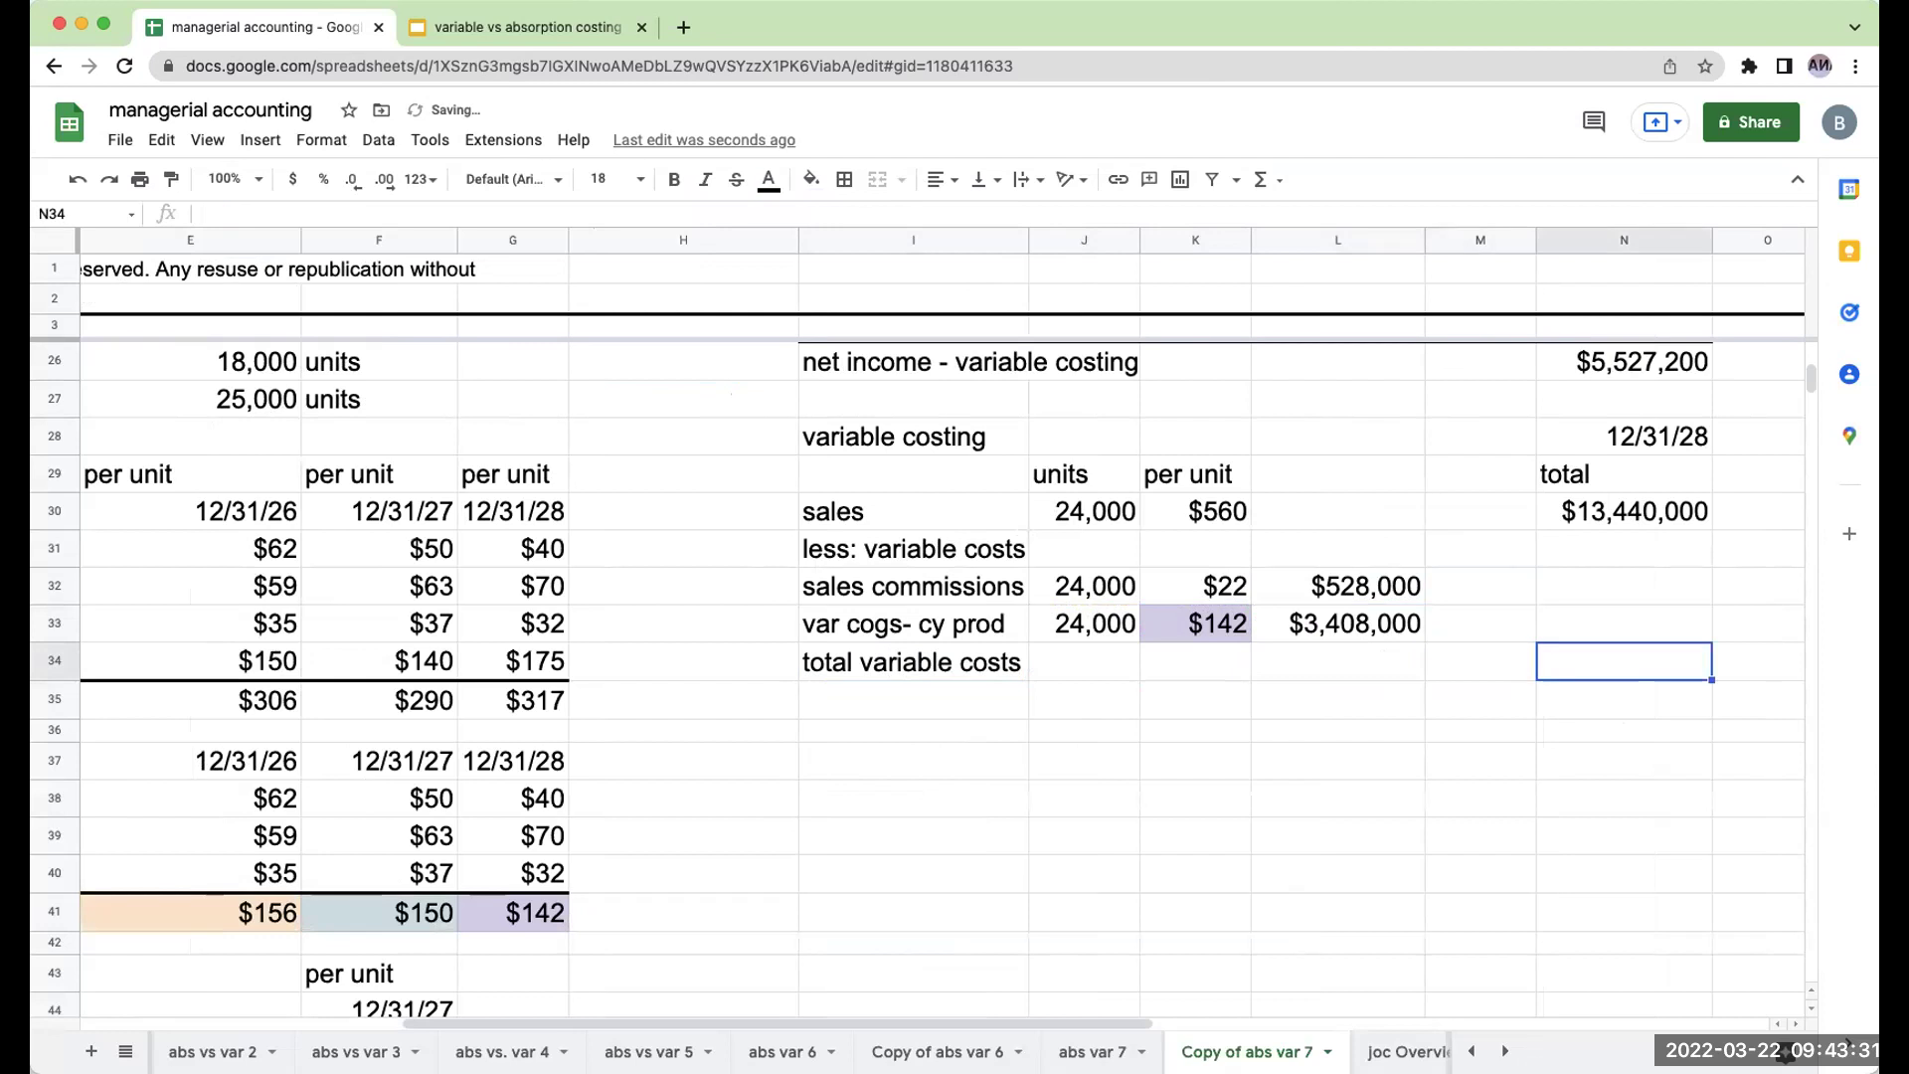
text(=)
key(Left)
key(Left)
key(Up)
key(Up)
text(+)
key(Left)
key(Up)
Label I35 "contribution margin" below the total variable costs row.
key(Left)
key(Return)
key(Left)
key(Left)
key(Left)
key(Left)
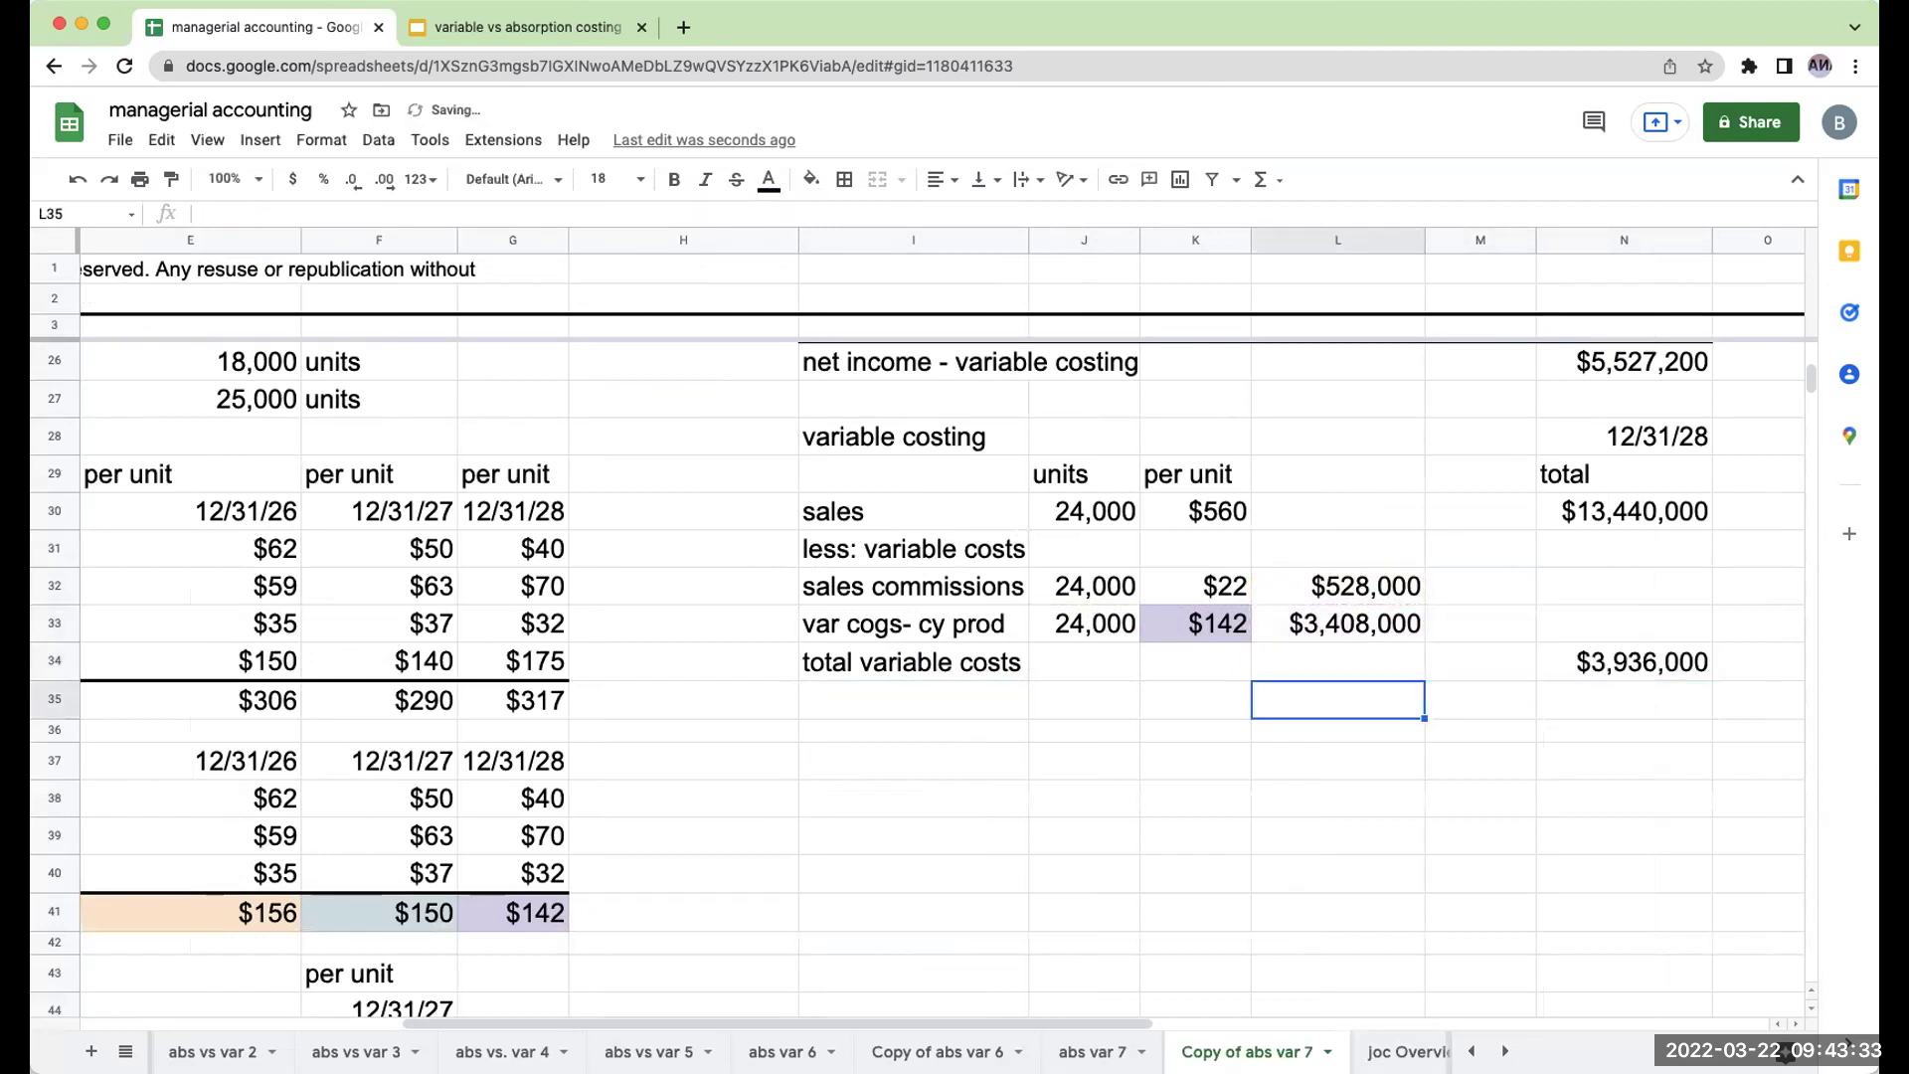
key(Left)
text(con)
text(ution margin)
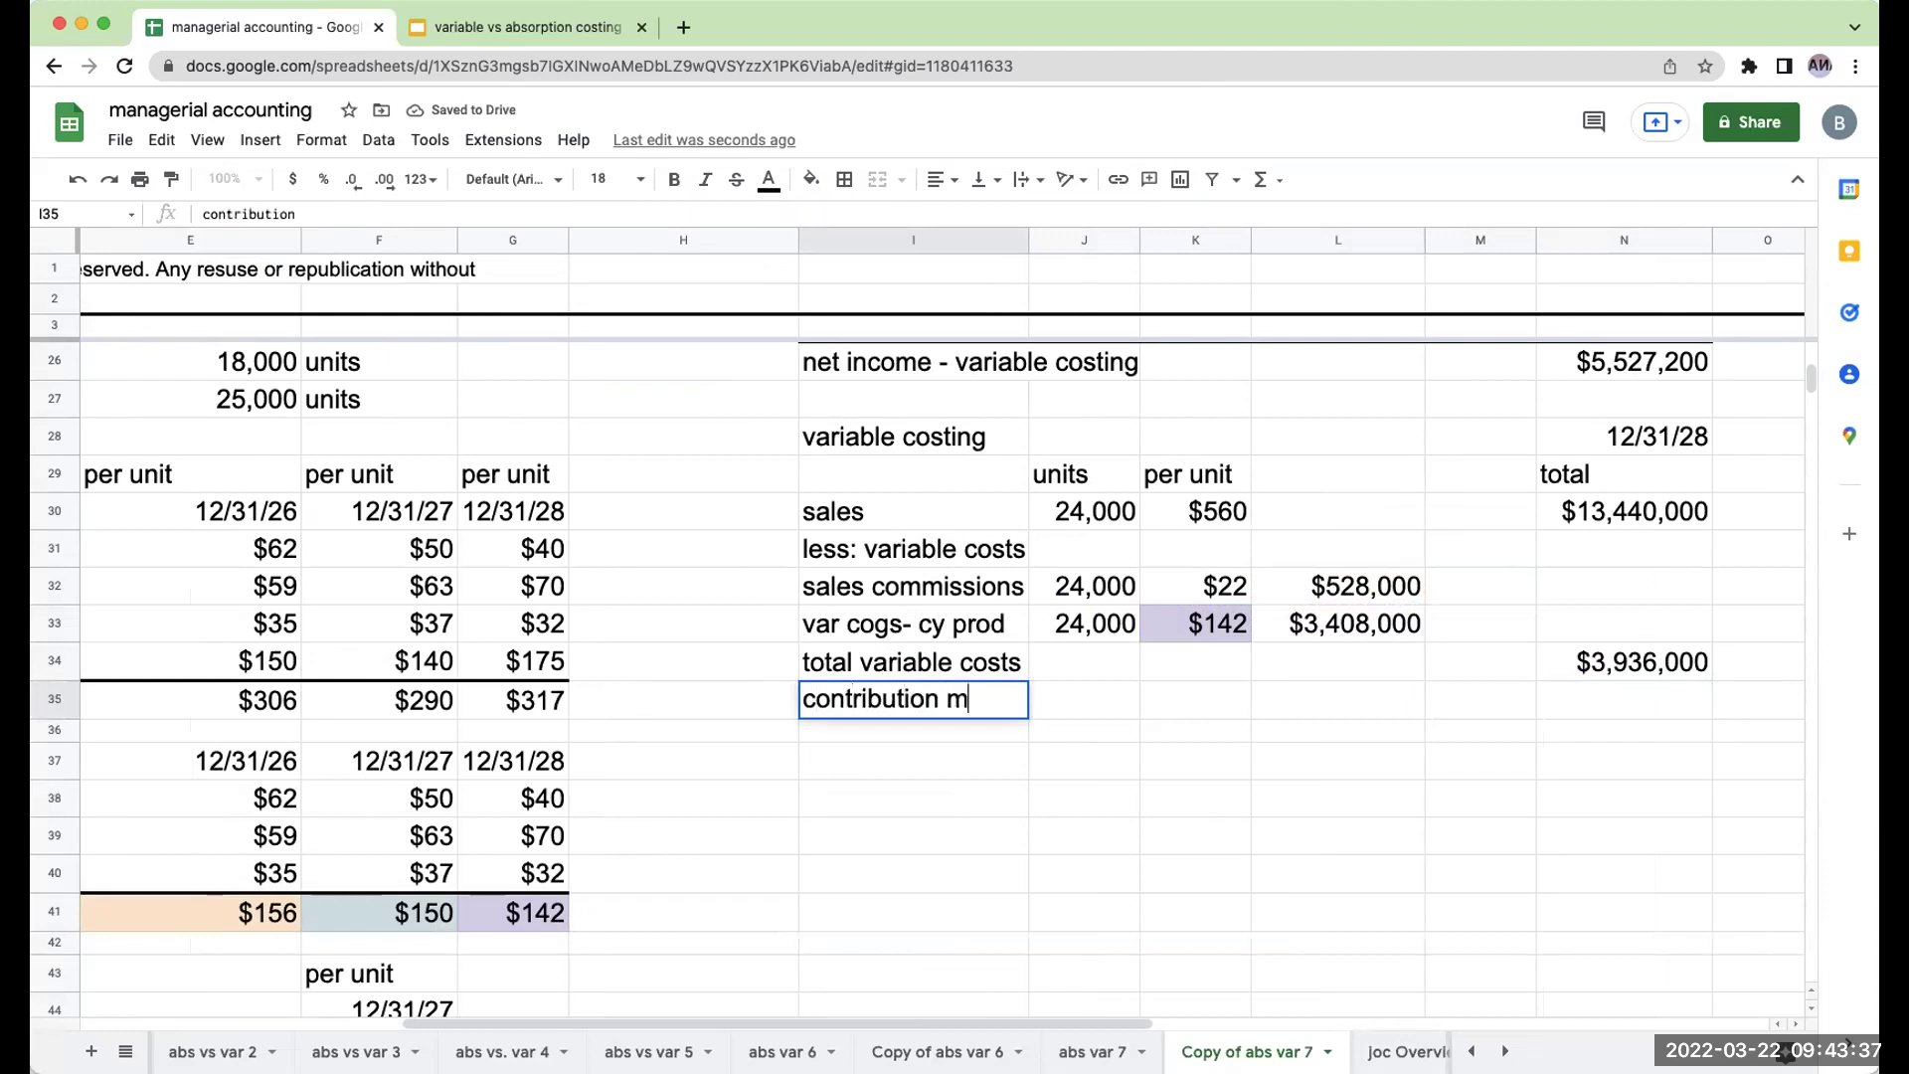
Calculate the contribution margin in N35 as total sales in N30 minus total variable costs in N34.
key(Tab)
key(Tab)
key(Tab)
key(Tab)
key(Tab)
text(+)
key(Up)
key(Up)
key(Up)
key(Up)
key(Up)
text(-)
key(Up)
key(Return)
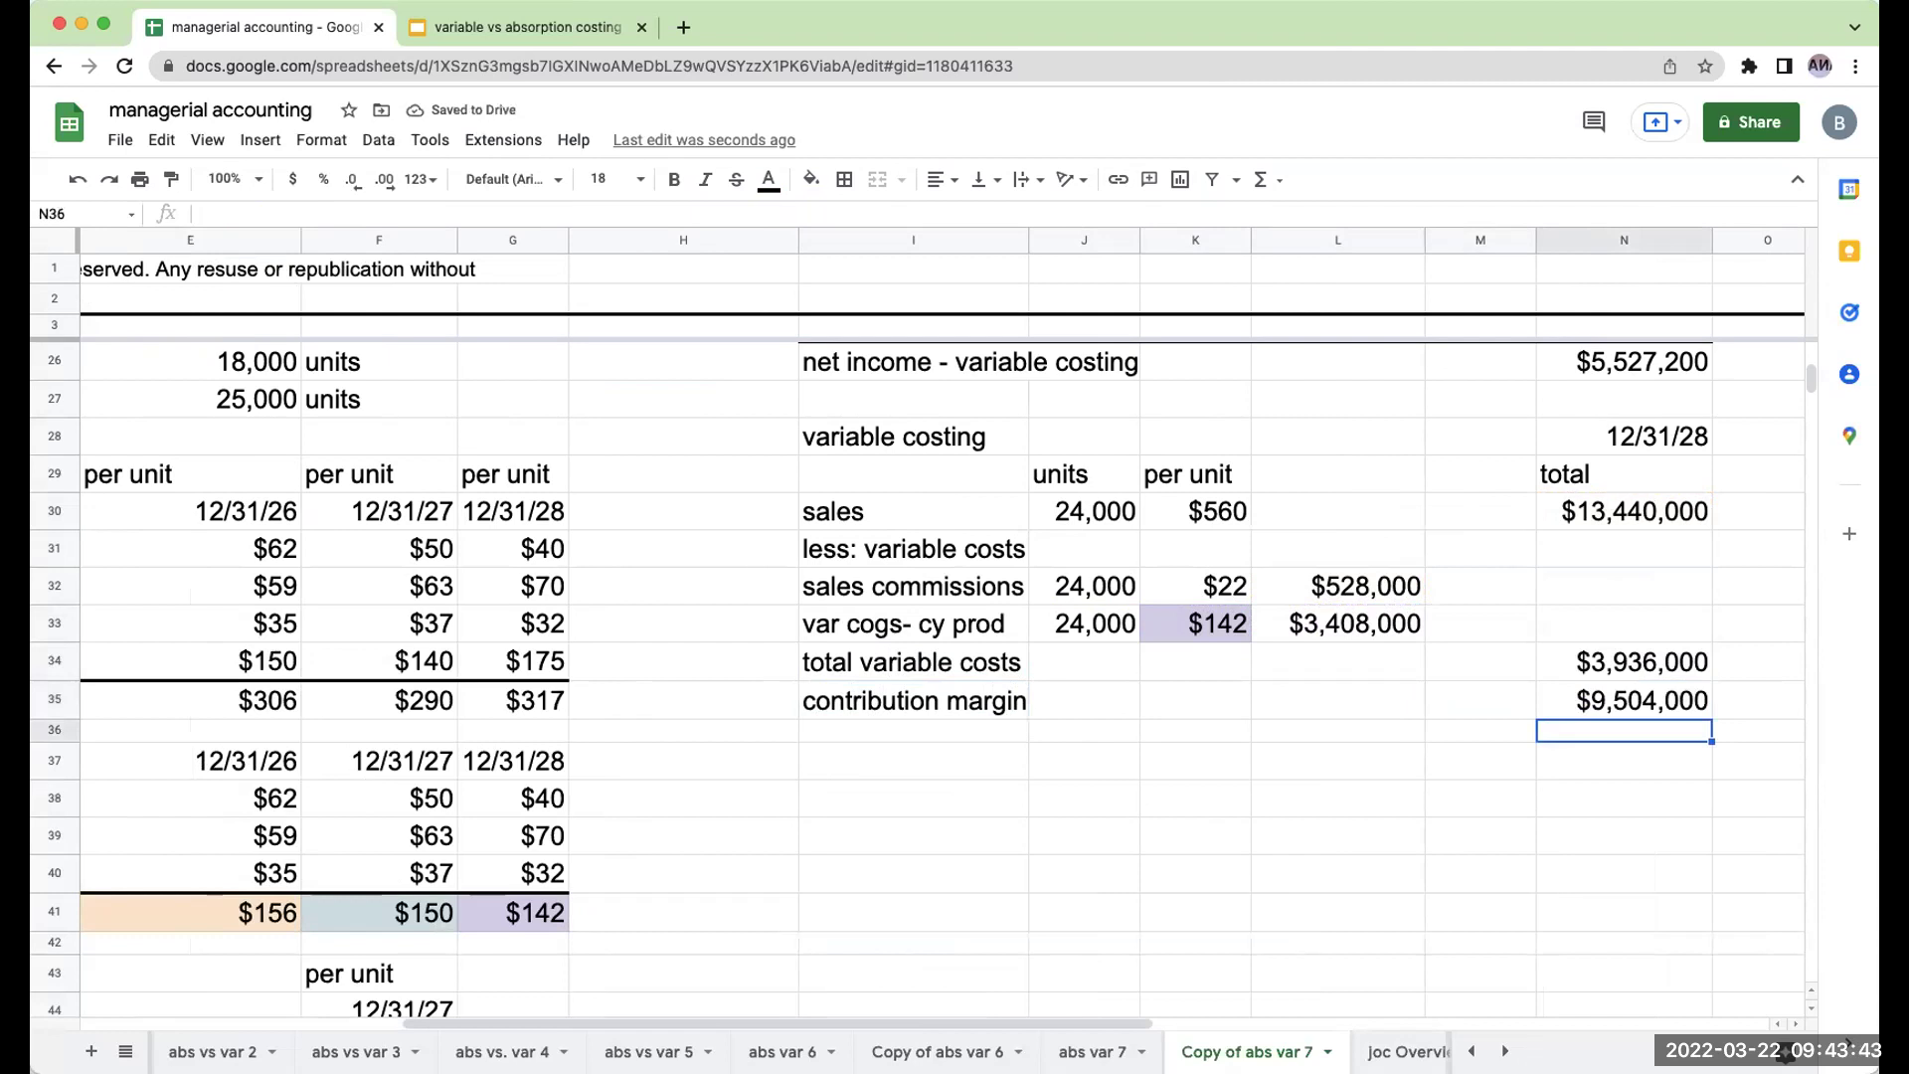
Add the heading "less: fixed costs" in I36 below the contribution margin.
key(Left)
key(Left)
key(Left)
key(Left)
key(Left)
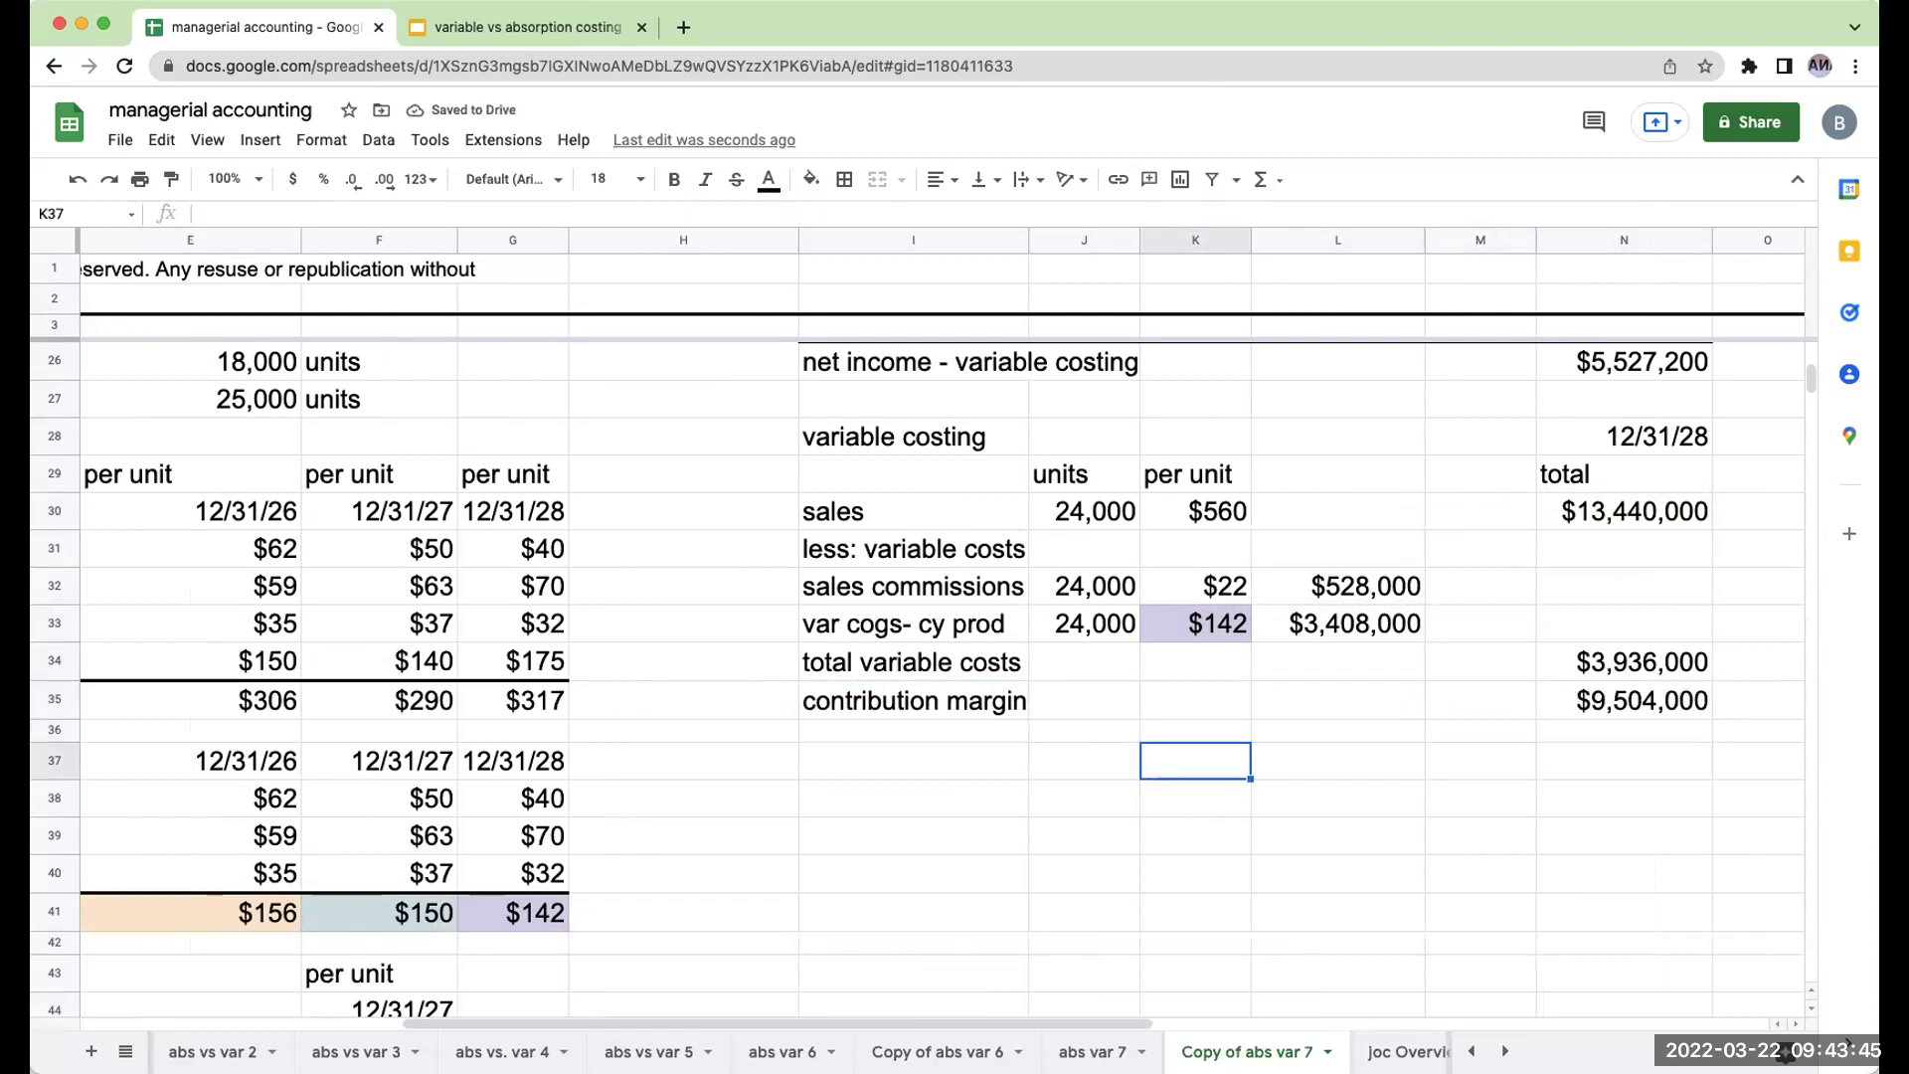
text(less: fixed costs)
key(Return)
Examine the fixed factory overhead and total costs per unit in the per-unit cost table.
key(Up)
key(Left)
key(Left)
key(Left)
key(Left)
key(Left)
key(Up)
key(Right)
key(Right)
key(Right)
key(Right)
key(Right)
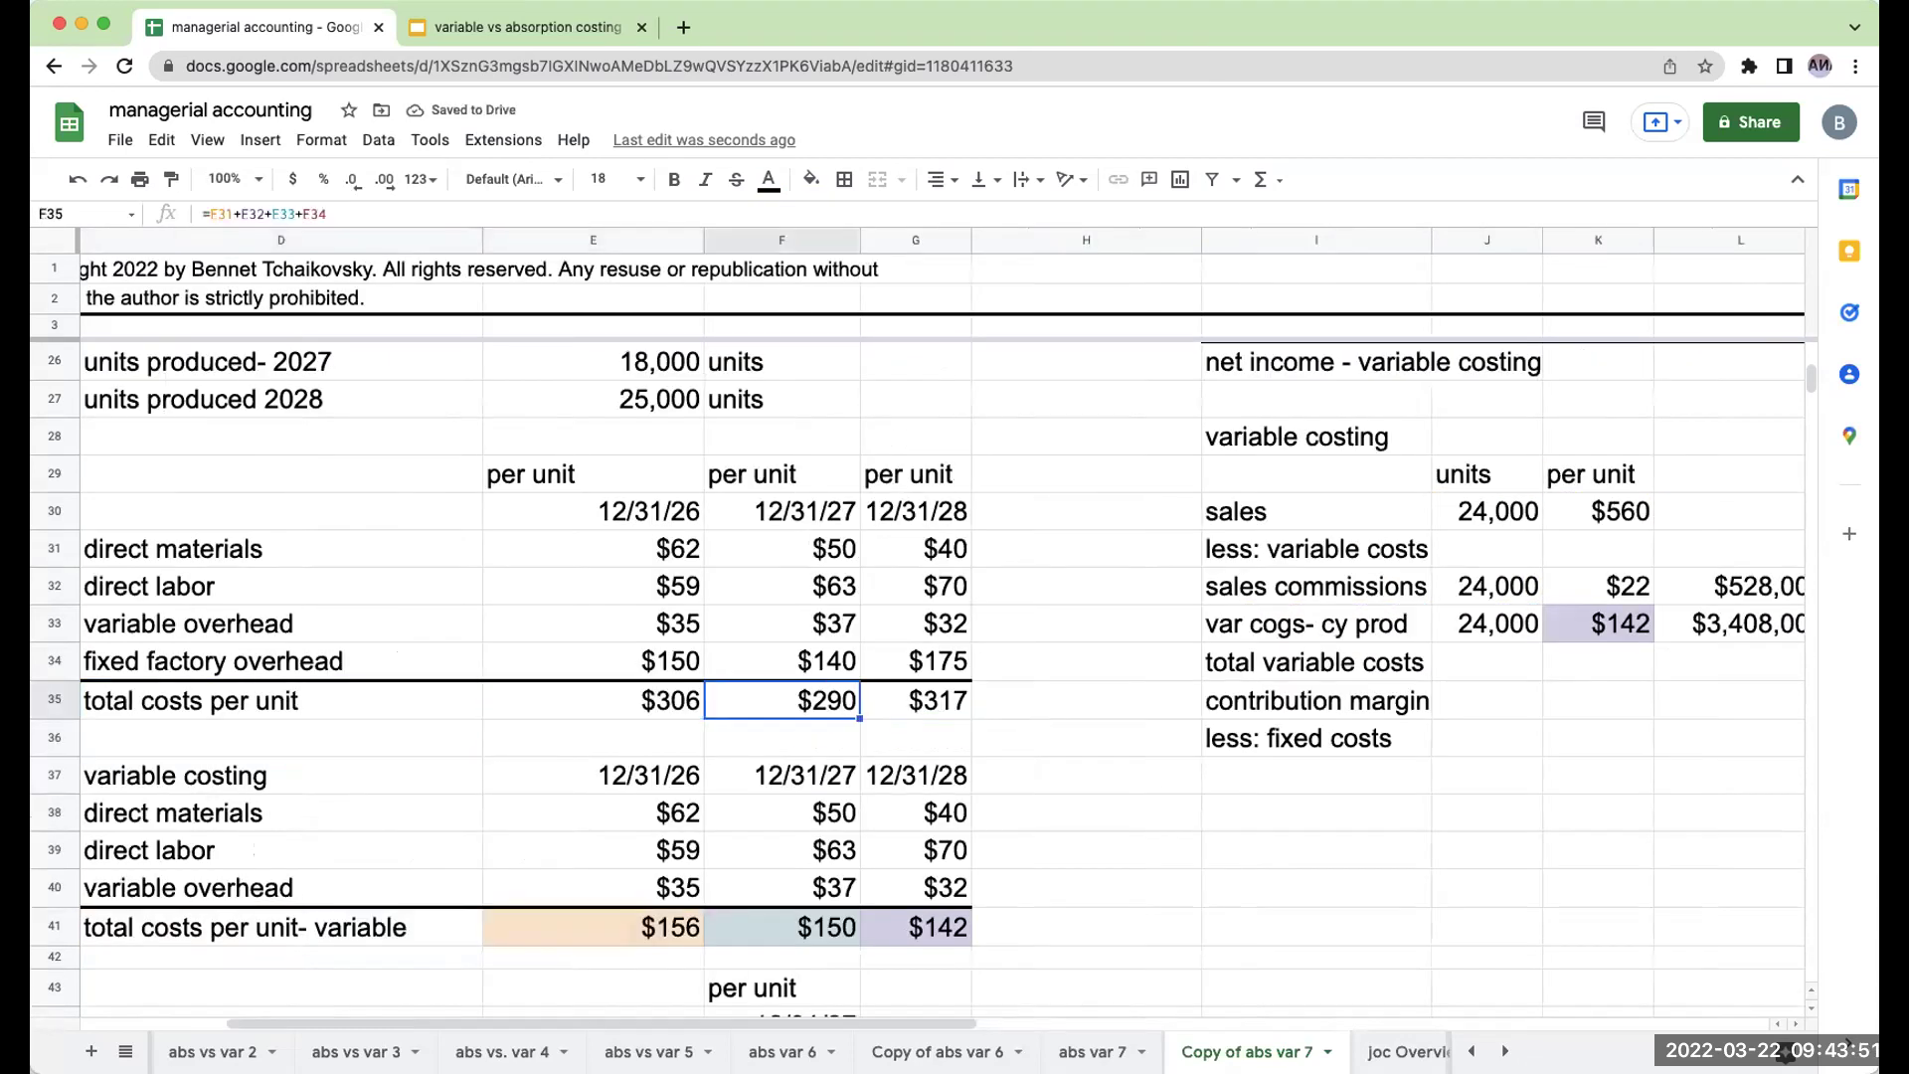
Label the fixed cost rows "fixed sg&A" in I37 and "fixed factory overhead" in I38.
key(Down)
key(Down)
text(fixed sg&A)
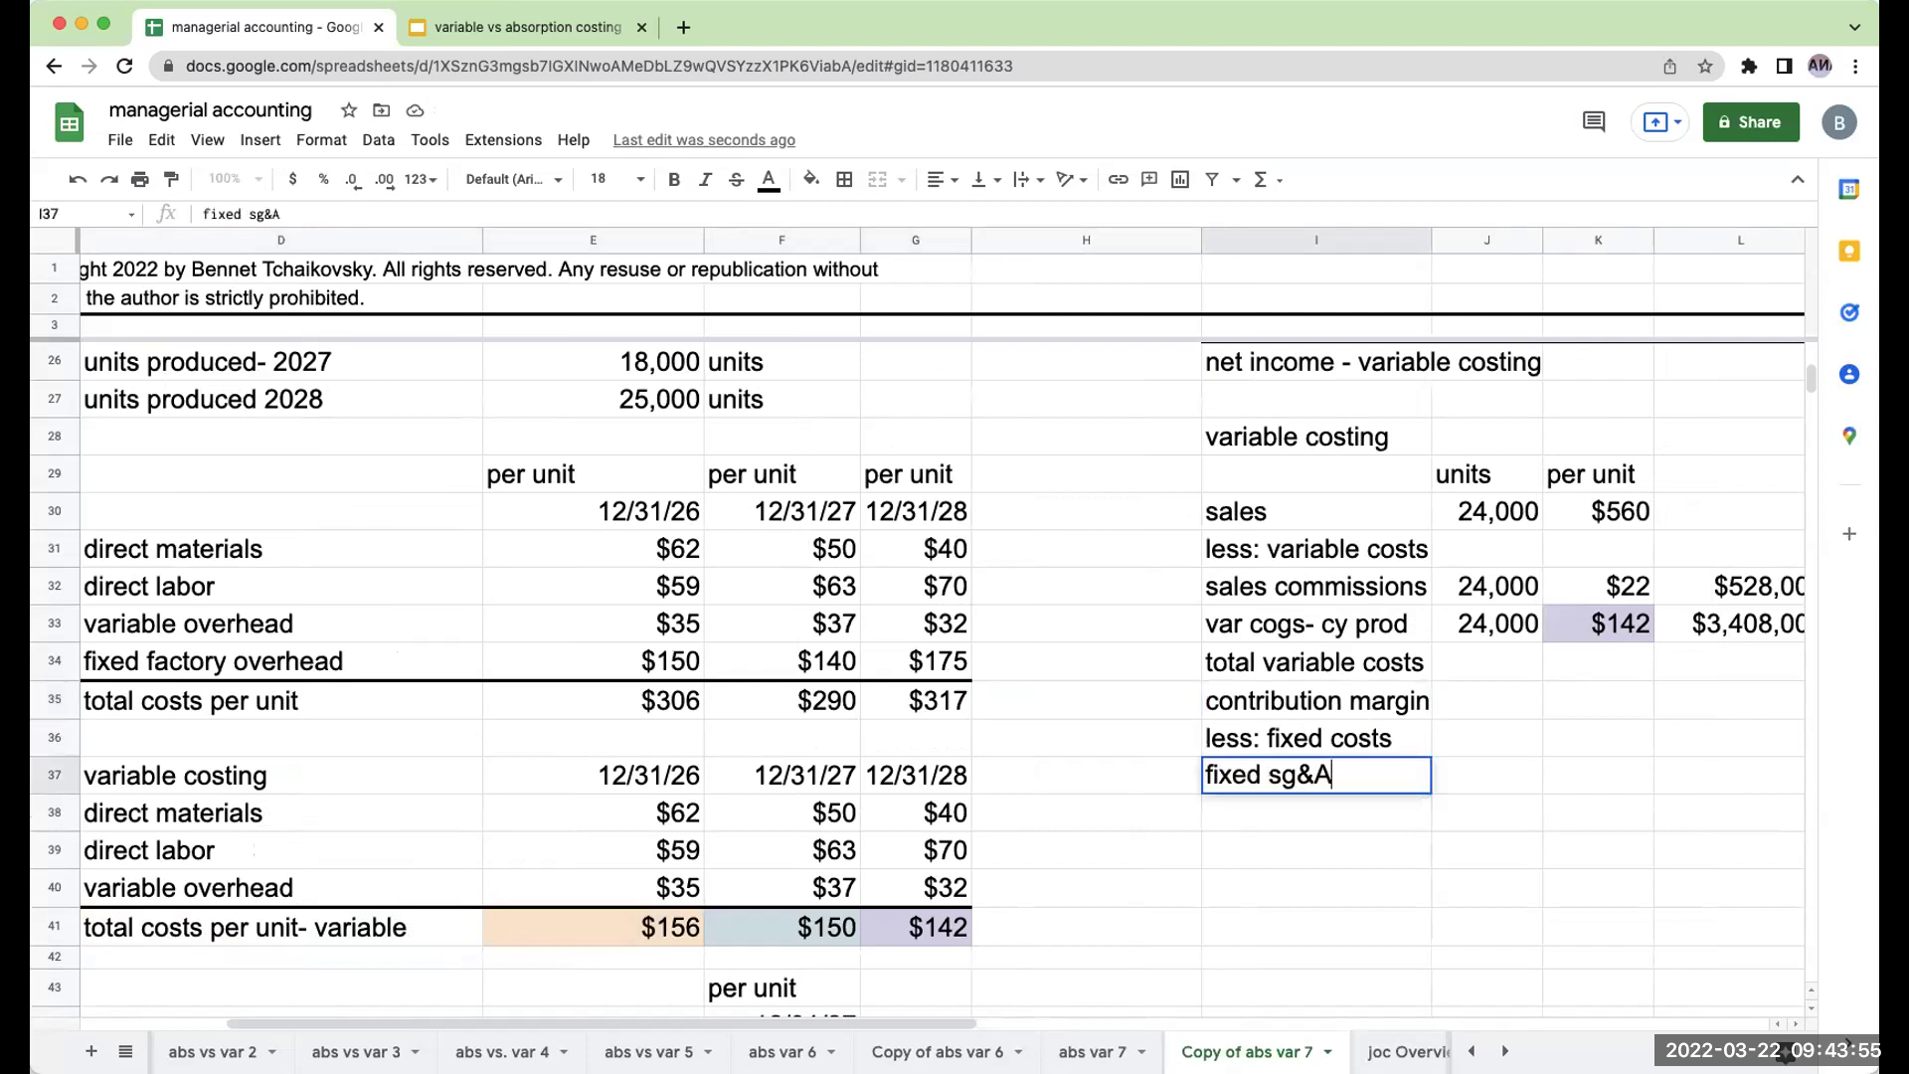
key(Return)
text(fixed facot)
key(BackSpace)
key(BackSpace)
text(tory overhead)
key(Return)
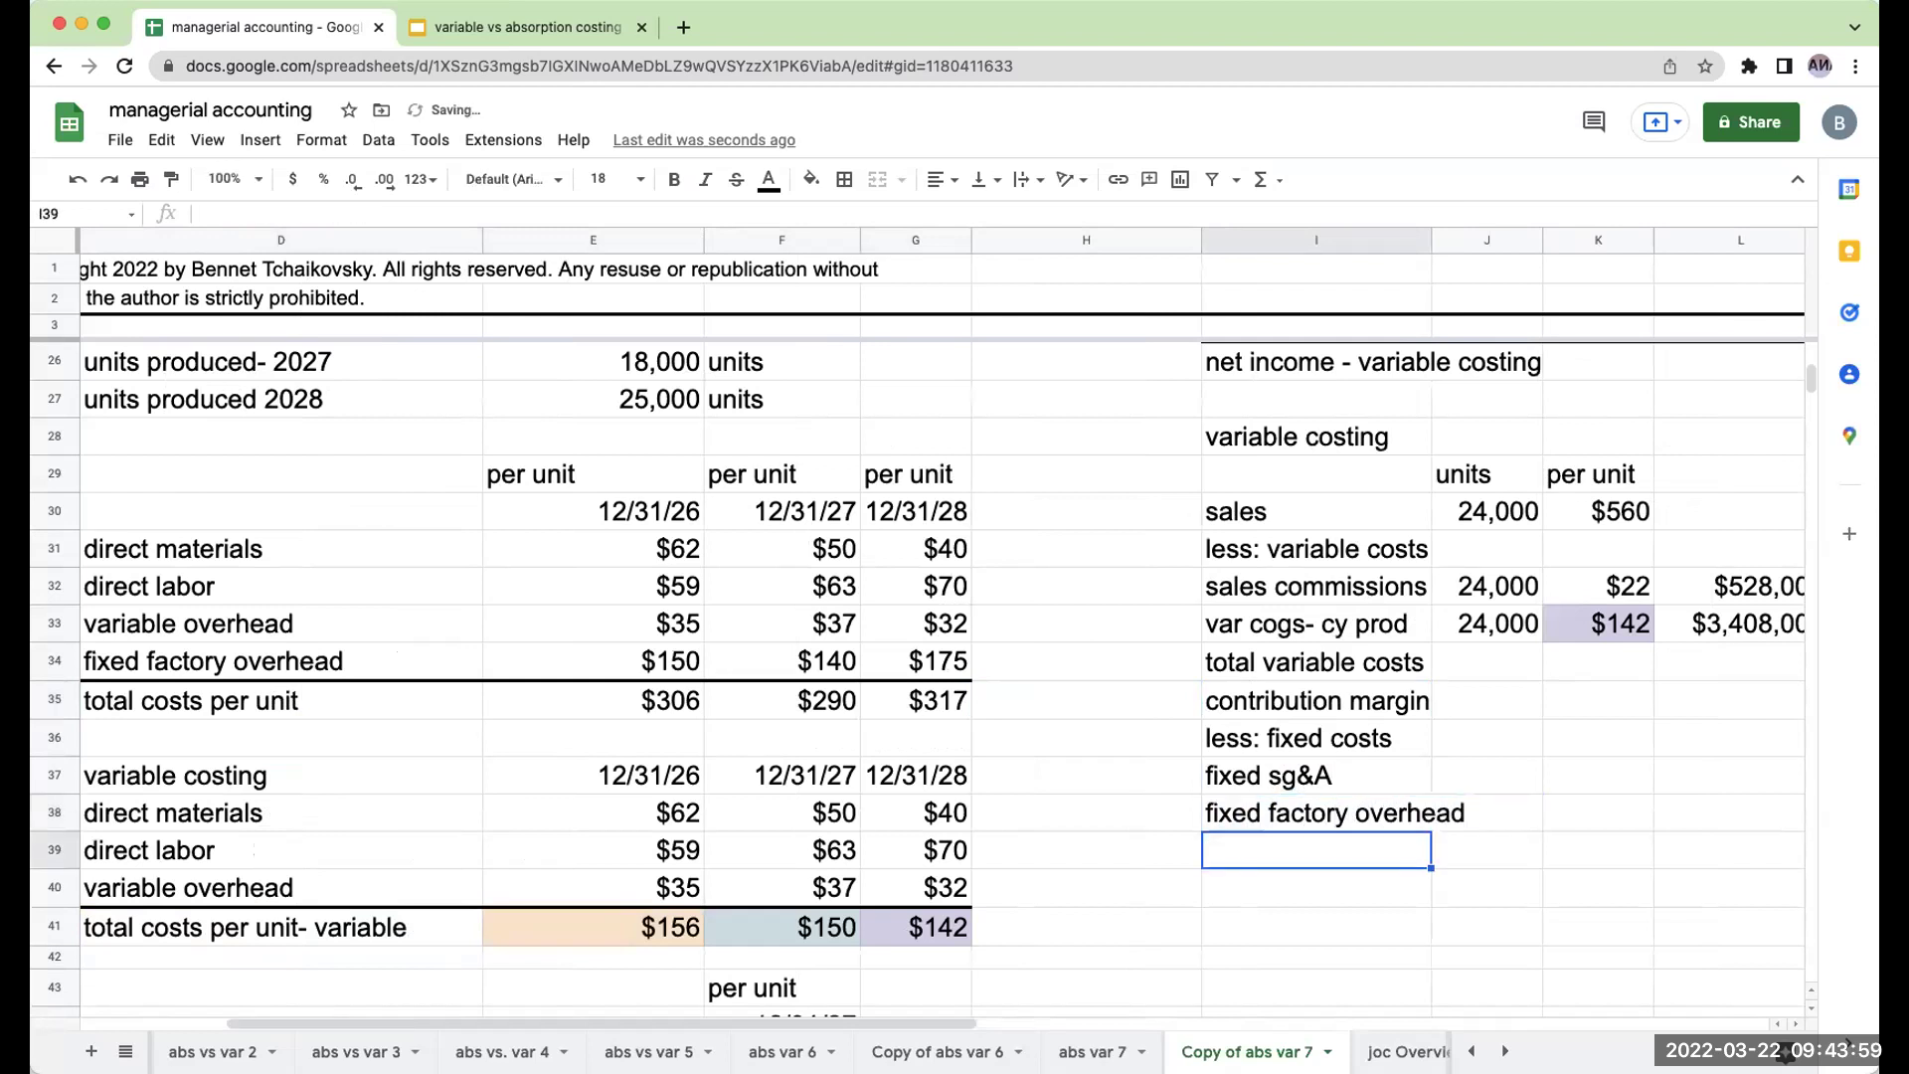
Add a 12/31/28 column heading in F18 of the SG&A schedule, linked to the date in F11.
click(1316, 812)
scroll(1043, 613, up, 5)
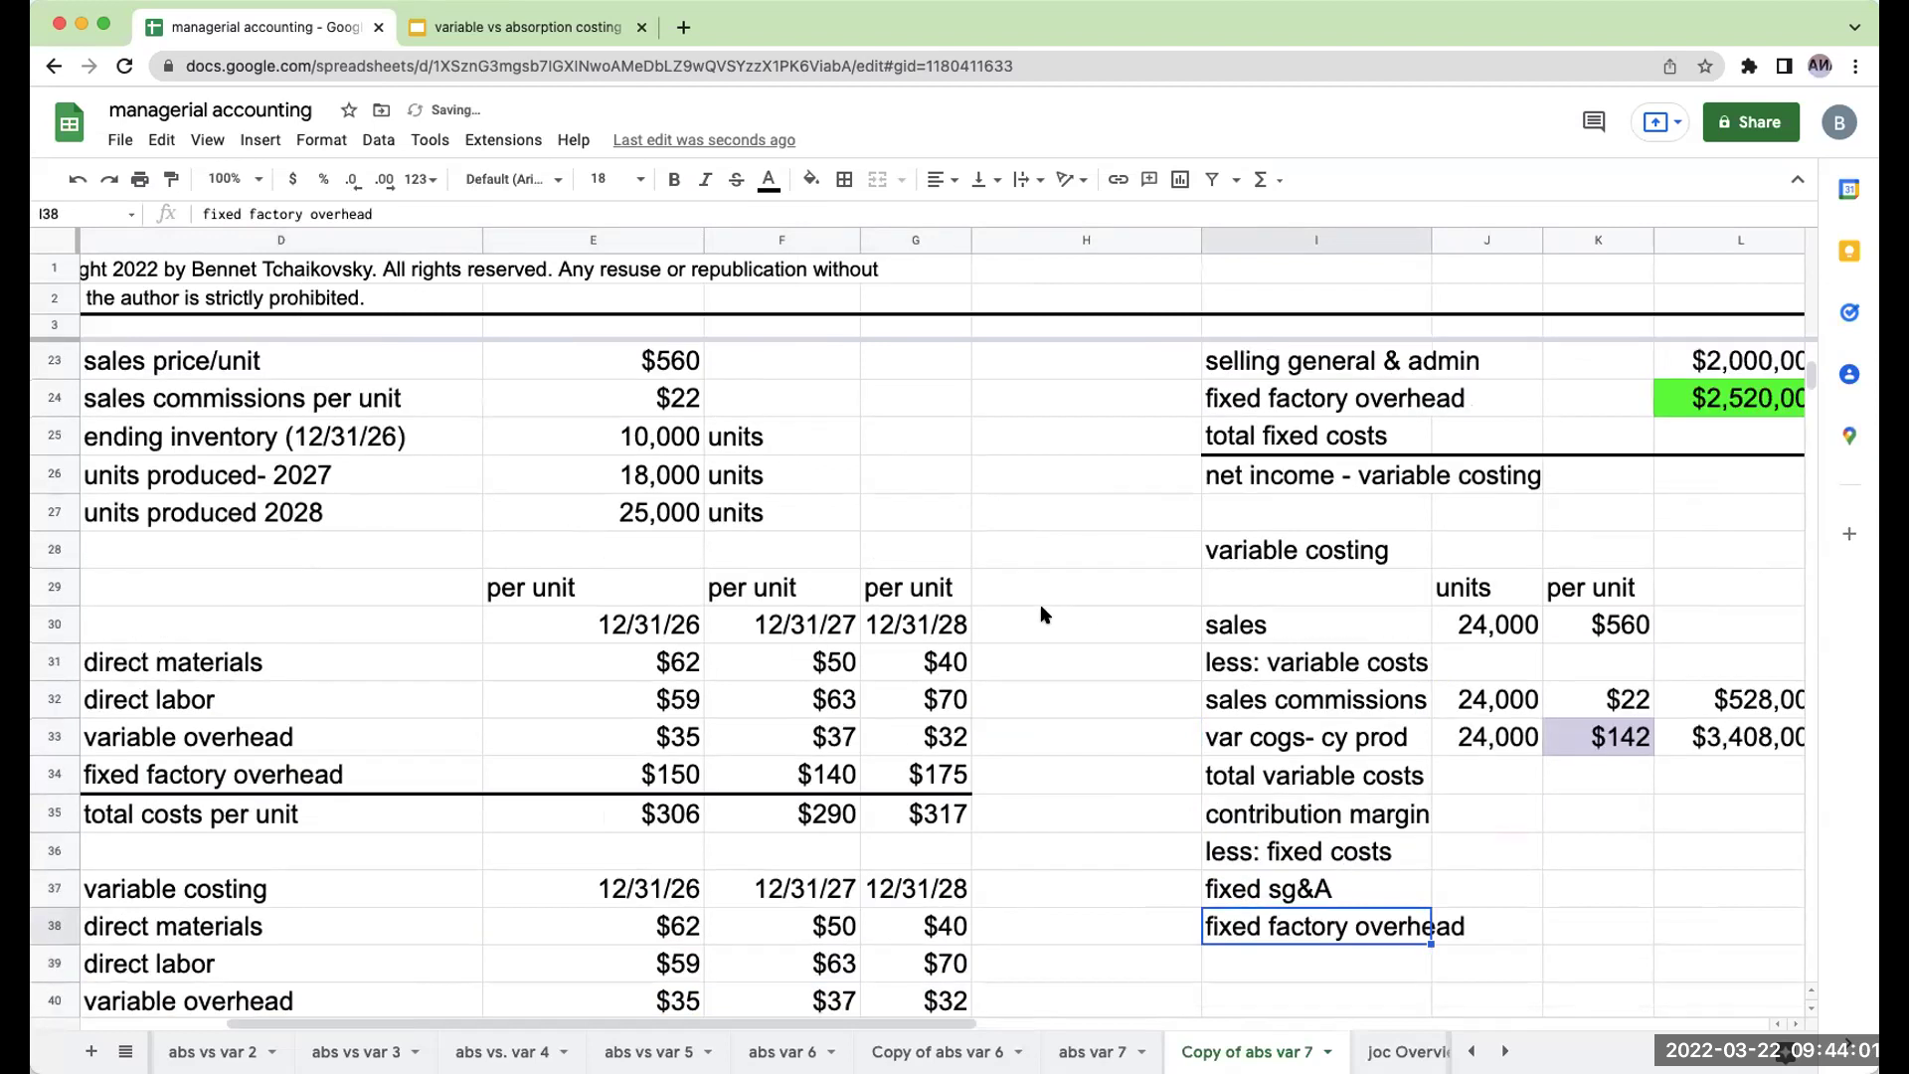
click(763, 620)
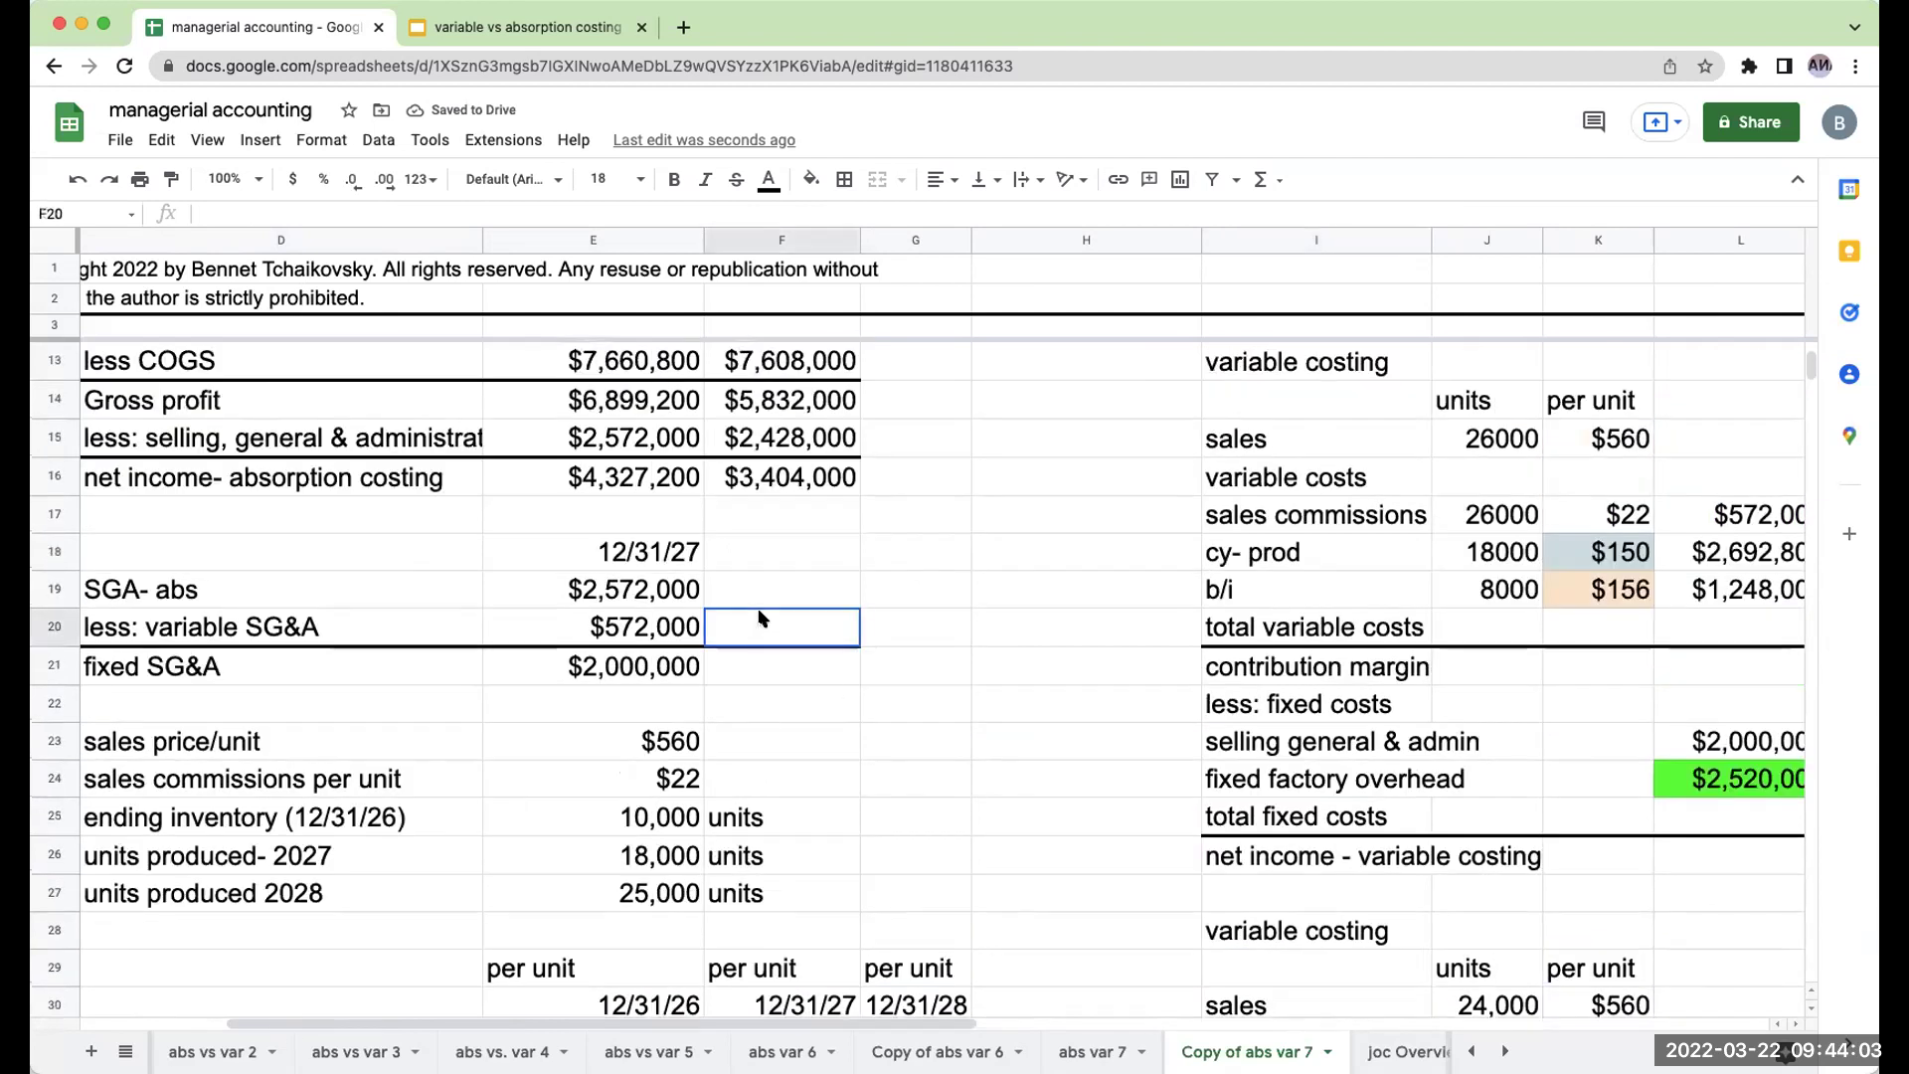
click(781, 552)
text(+)
key(Up)
key(Up)
key(Up)
key(Up)
key(Up)
key(Up)
key(Up)
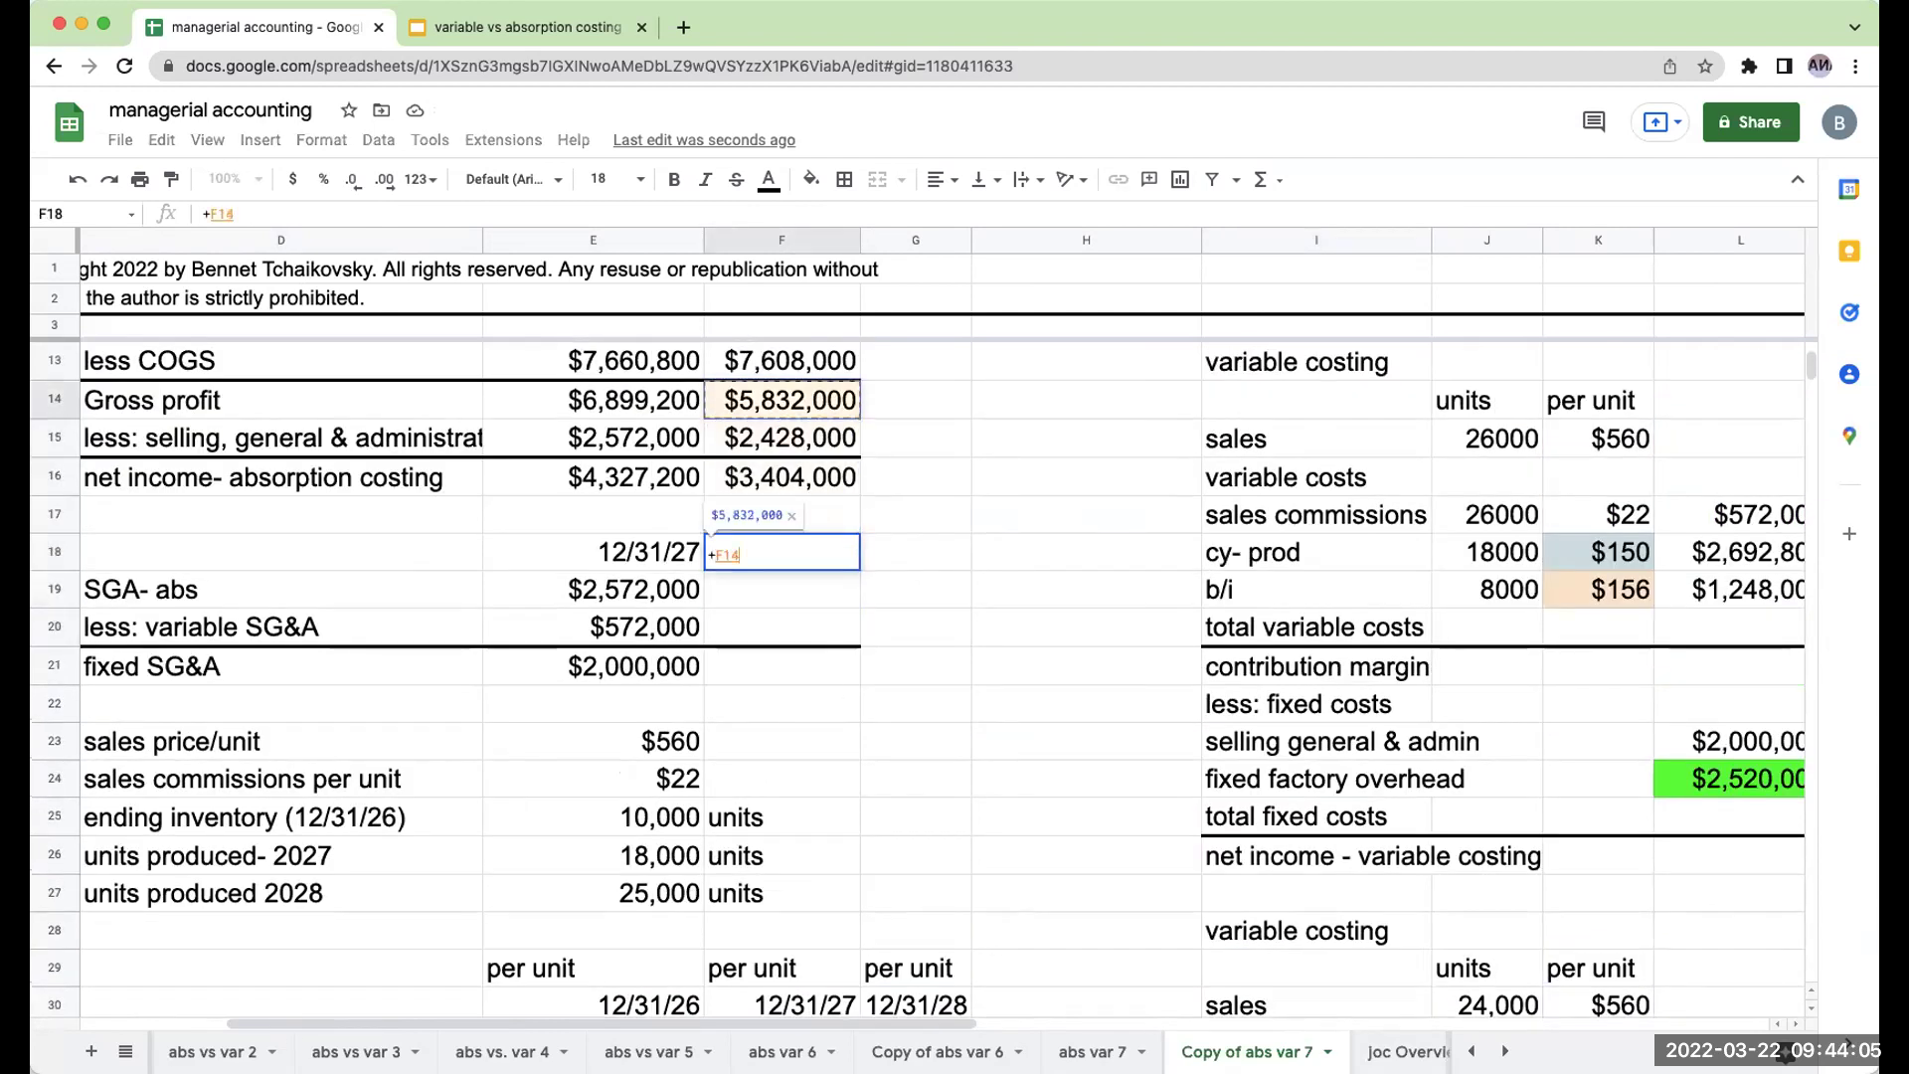
key(Return)
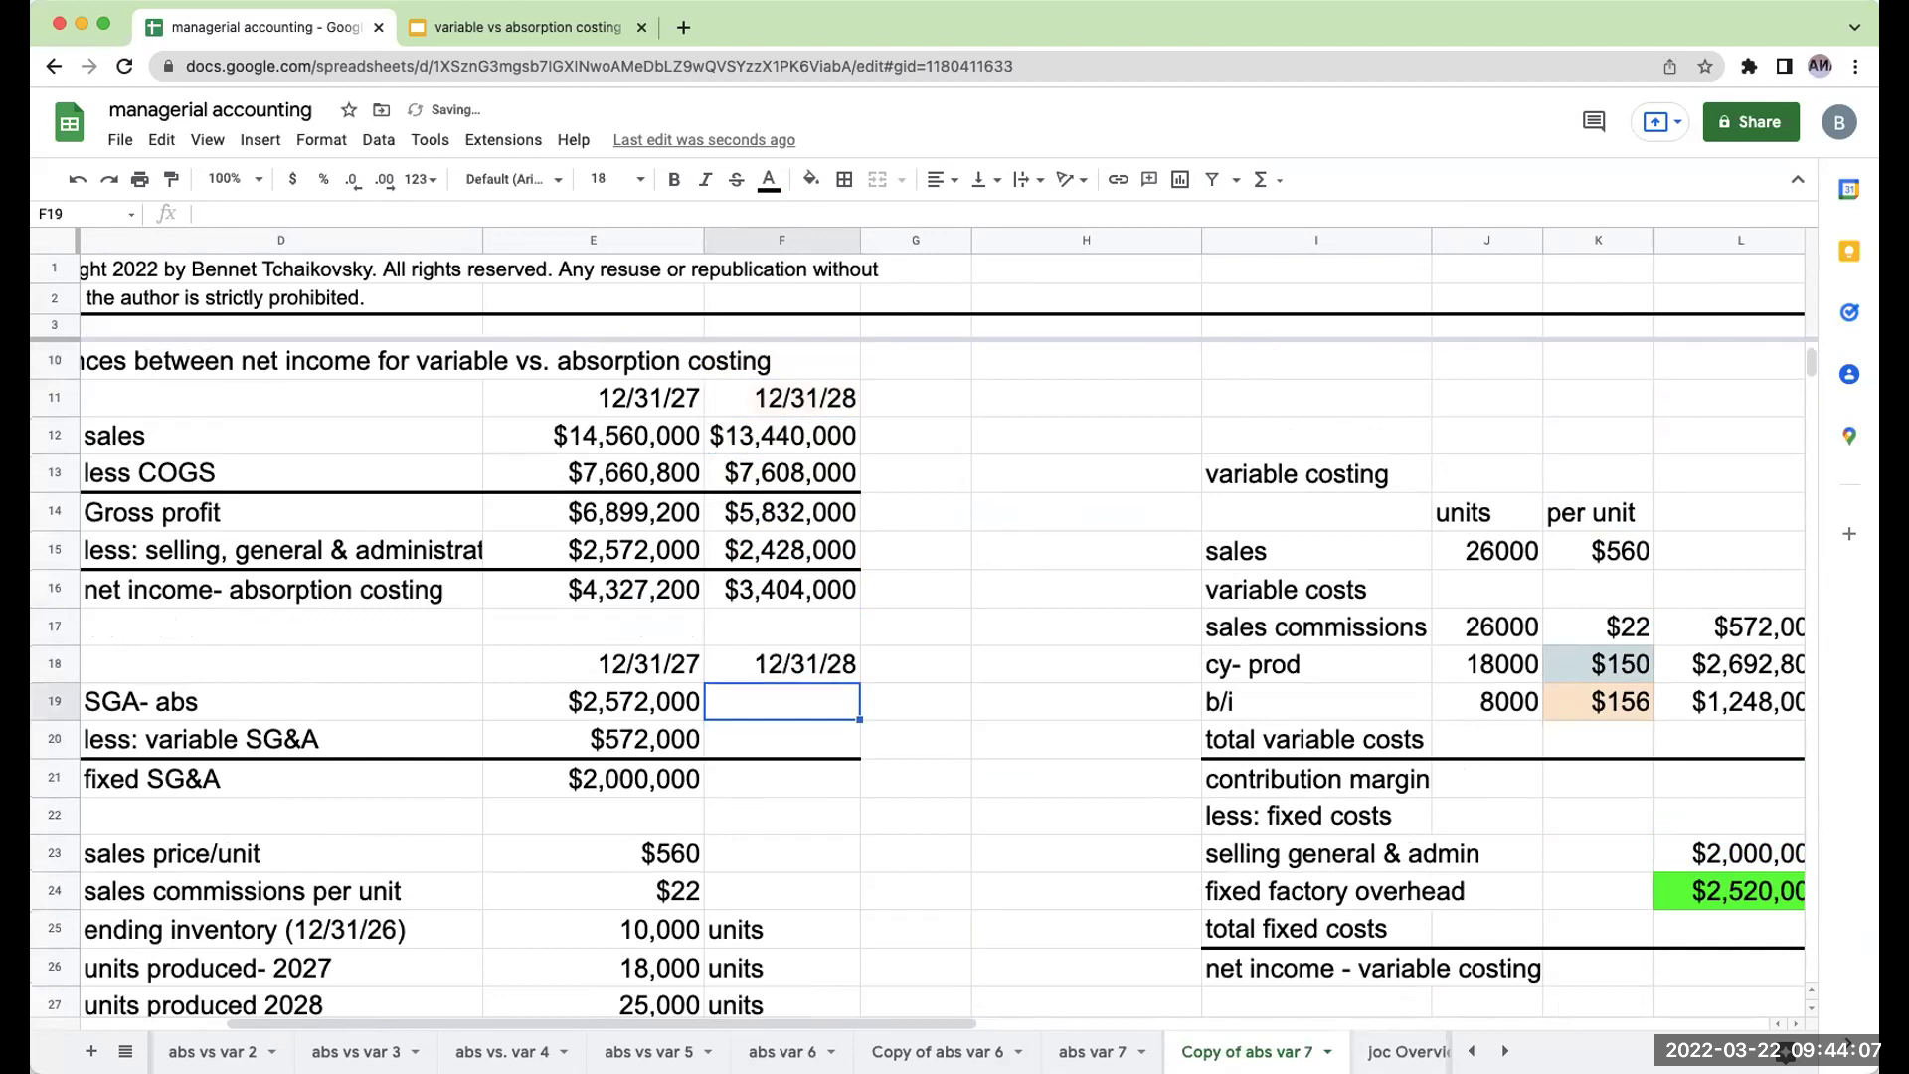
Link SGA- abs for 12/31/28 in F19 to the selling, general and administrative expense in F15.
text(+)
key(Up)
key(Up)
key(Up)
key(Up)
key(Up)
key(Down)
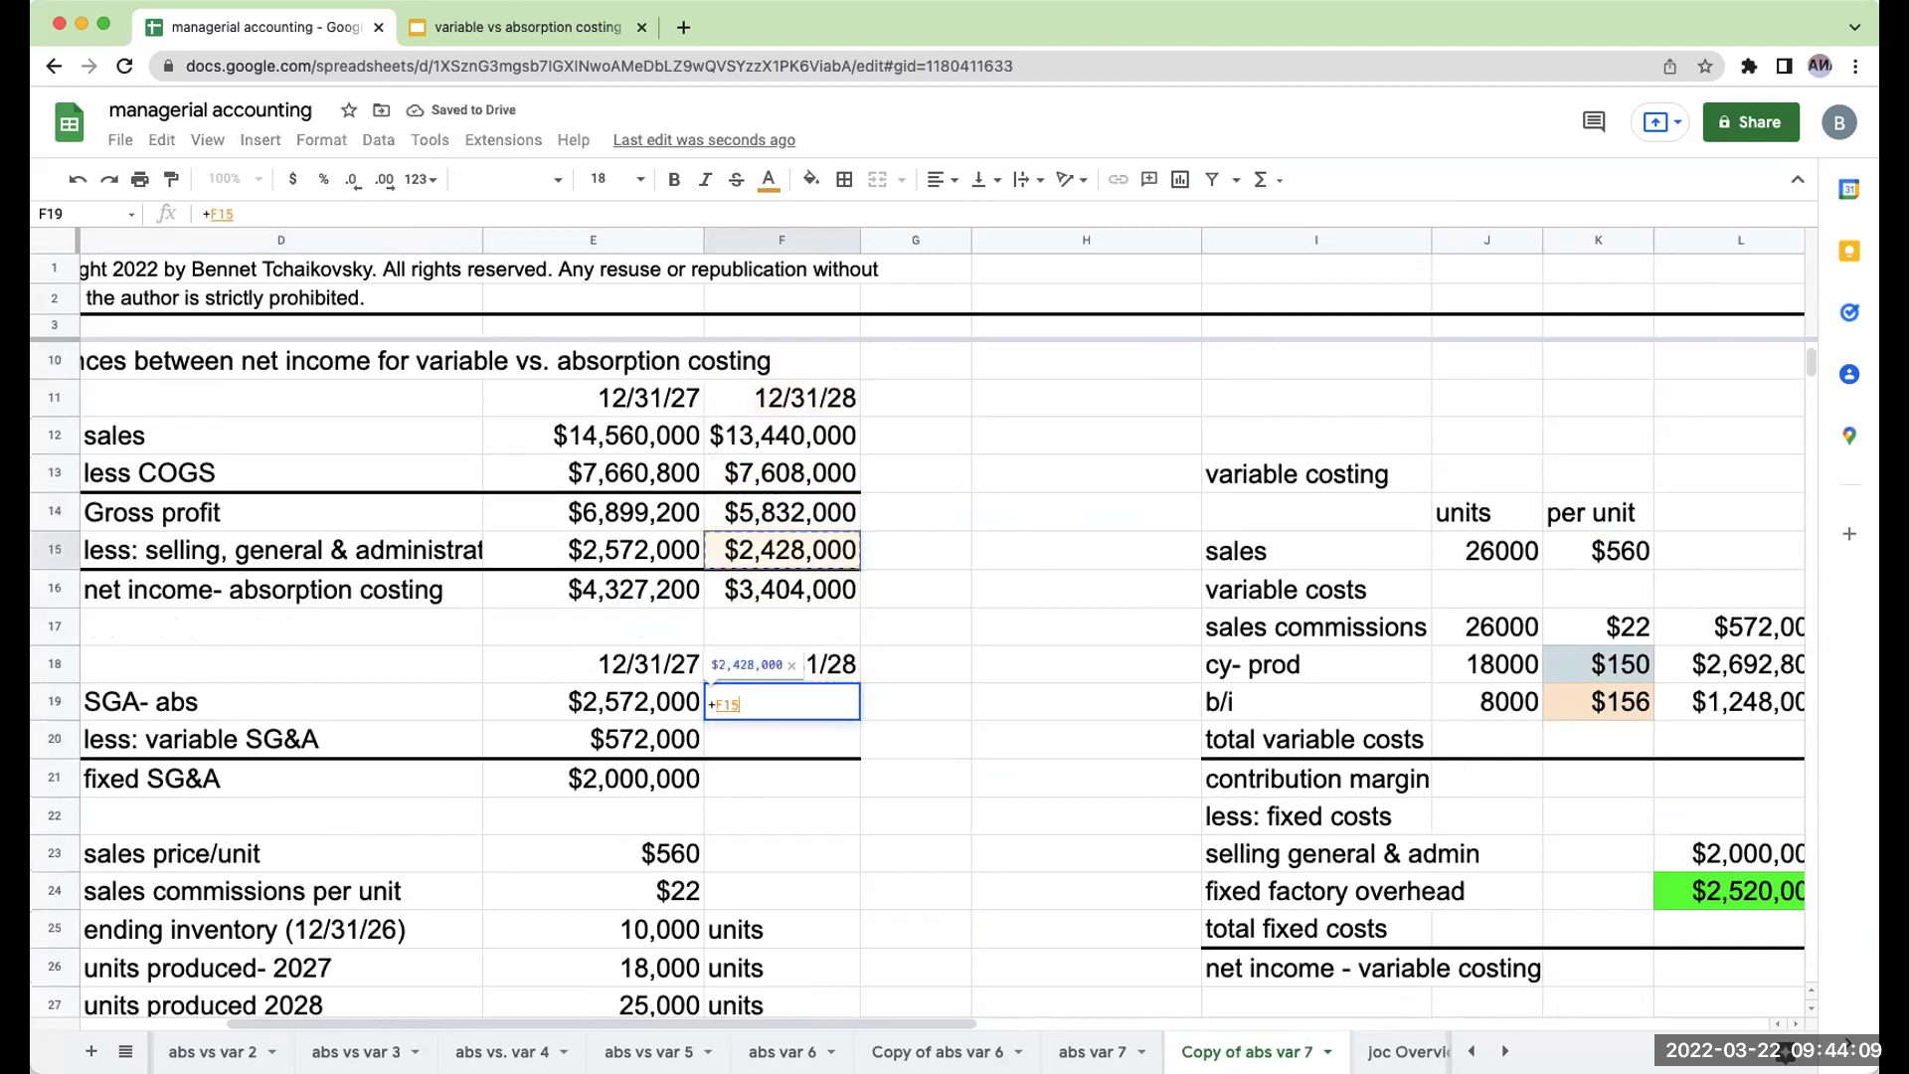
key(Return)
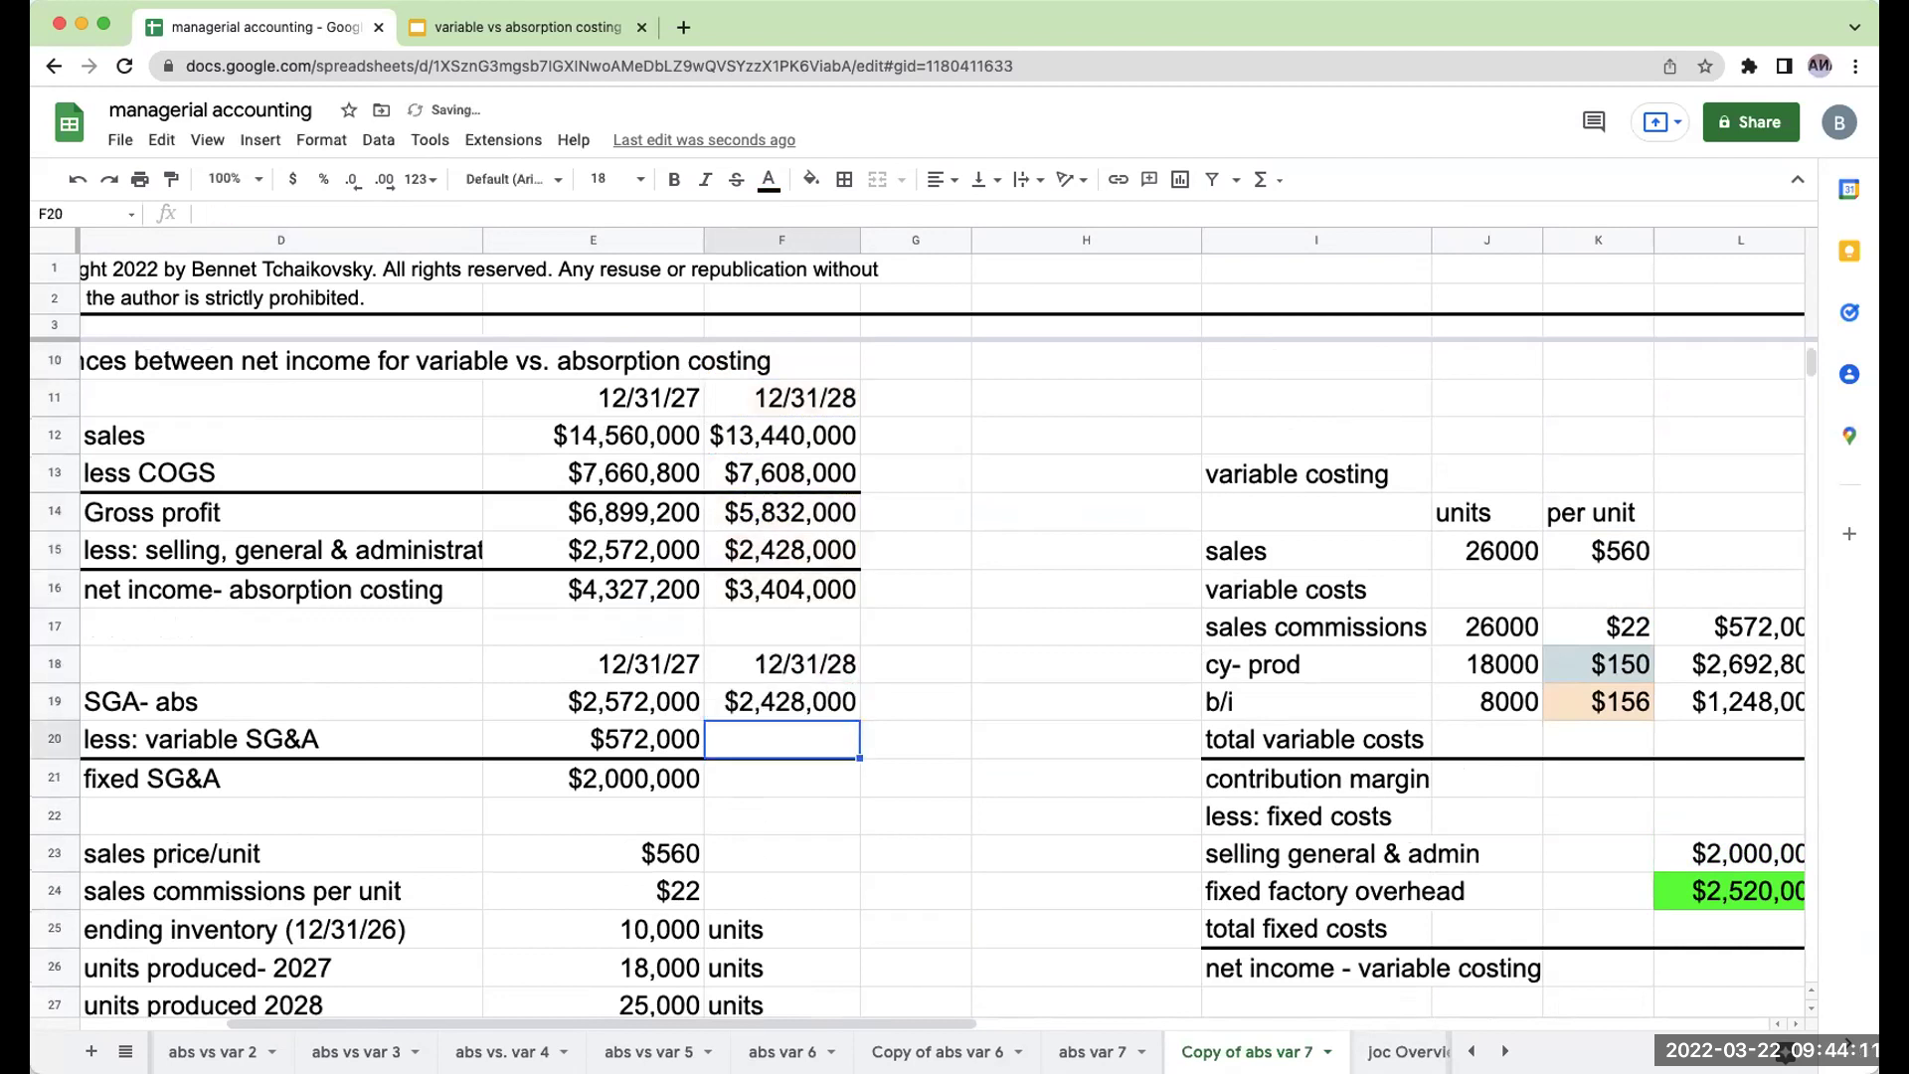
Link the 12/31/28 variable SG&A in F20 to the sales commissions total in L32.
key(Left)
key(Right)
text(+)
key(Right)
key(Right)
key(Down)
key(Down)
key(Down)
key(Down)
key(Down)
key(Down)
key(Down)
key(Down)
key(Down)
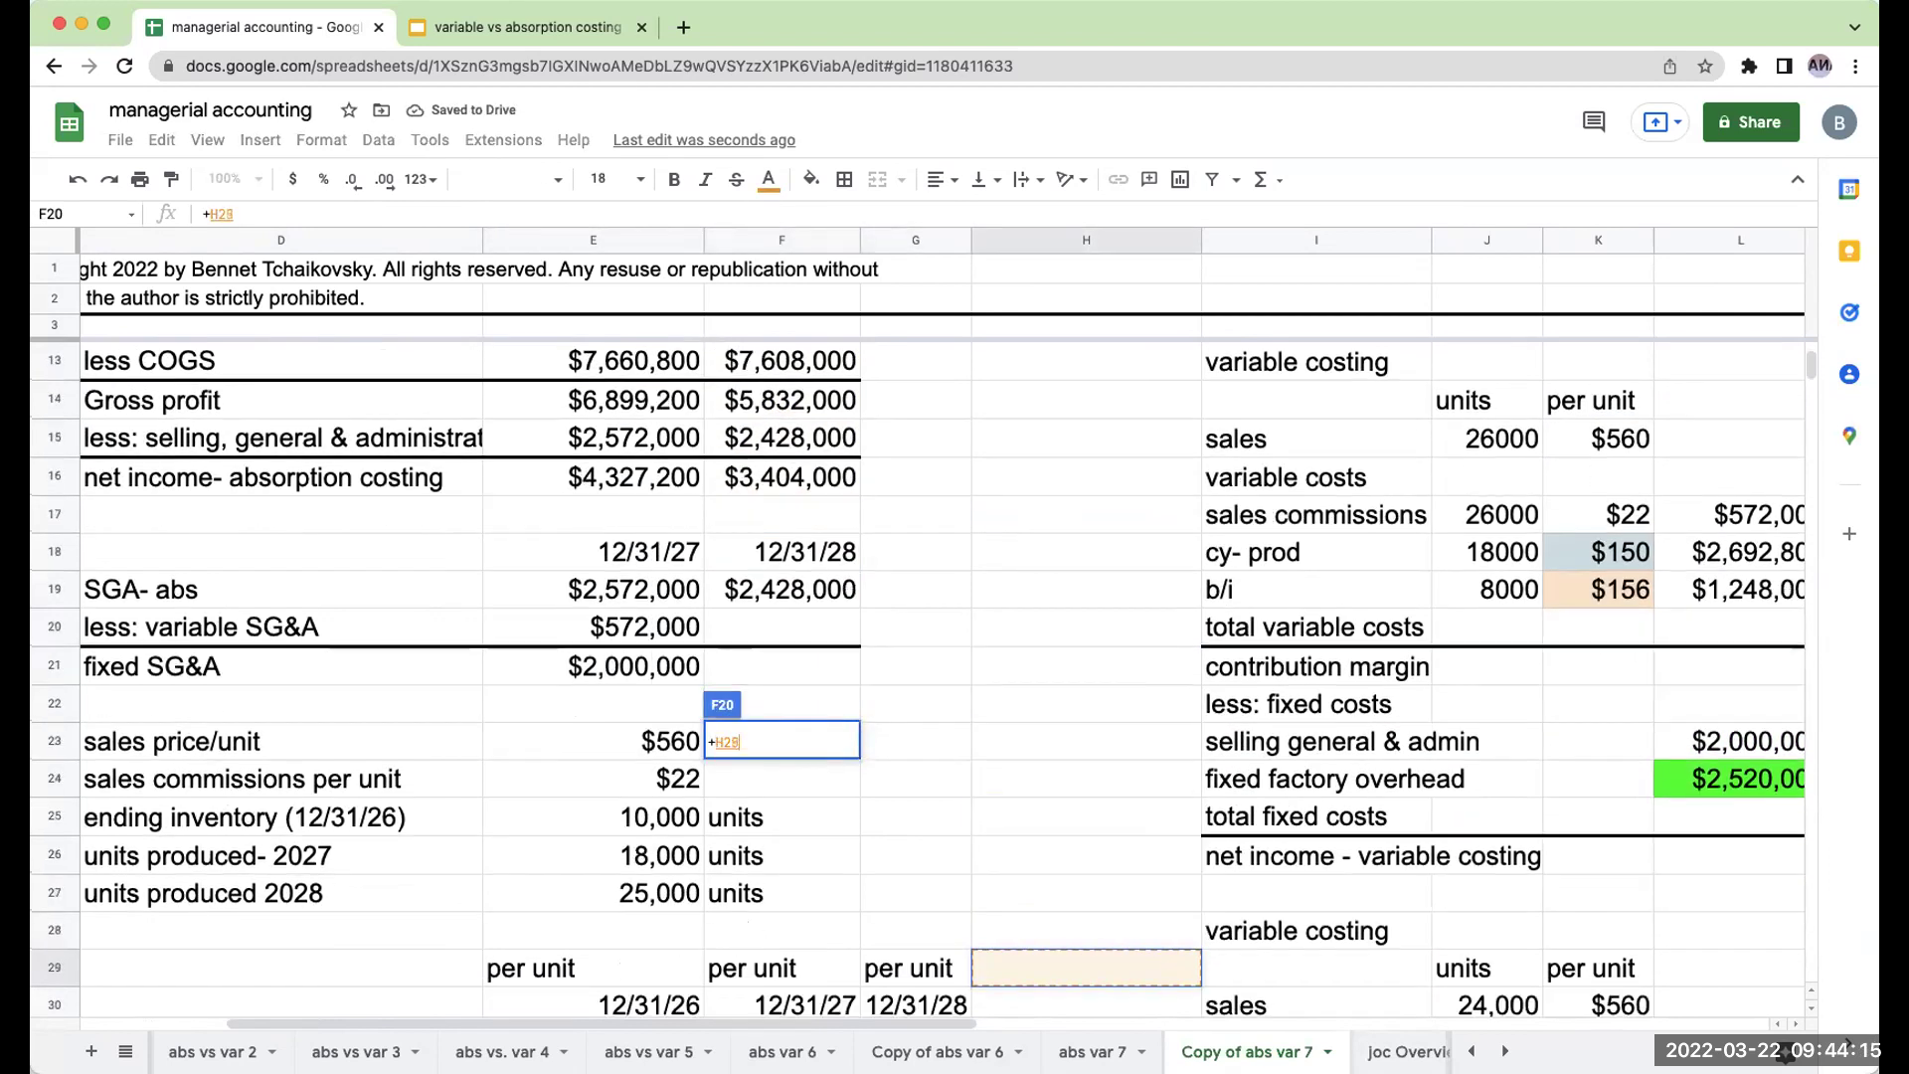
key(Right)
key(Right)
key(Down)
key(Down)
key(Down)
key(Down)
key(Right)
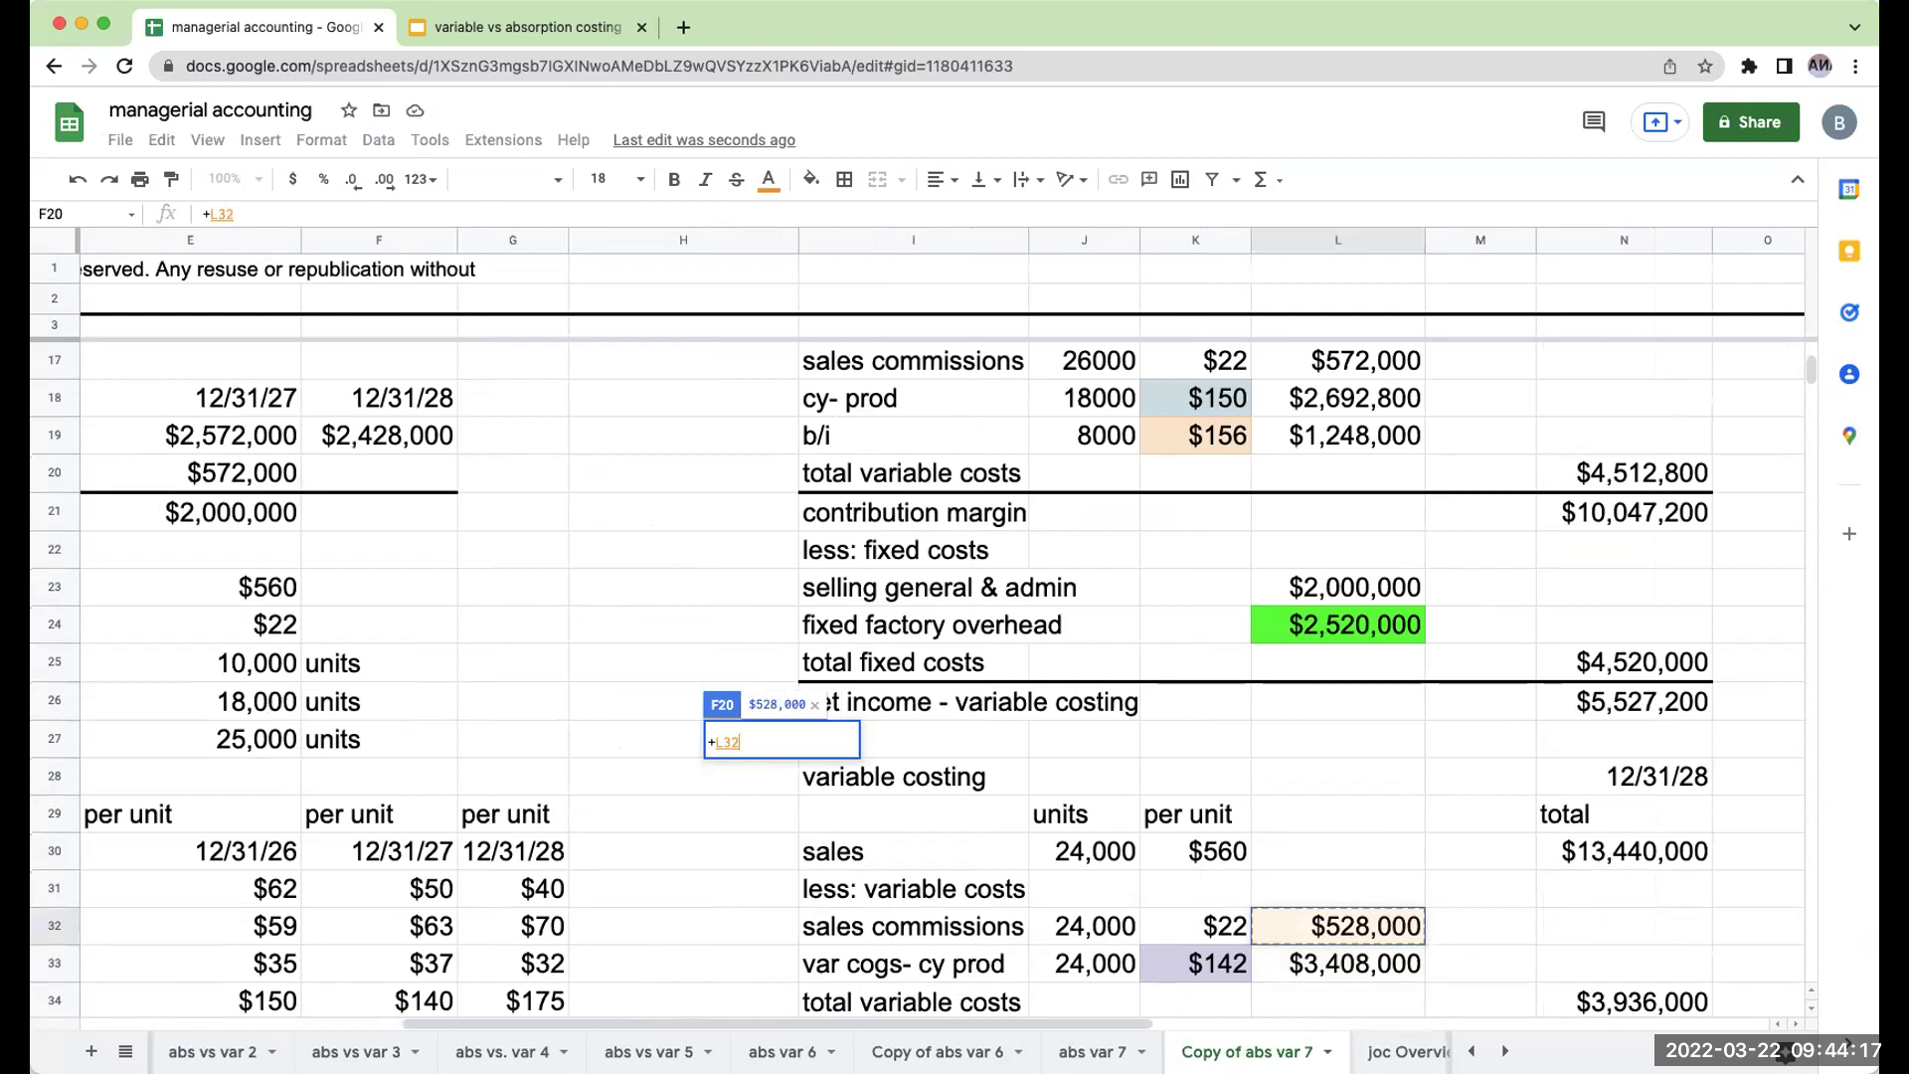
key(Return)
Calculate the 12/31/28 fixed SG&A in F21 as F19 minus F20.
text(+)
key(Up)
key(Up)
text(-)
key(Up)
key(Return)
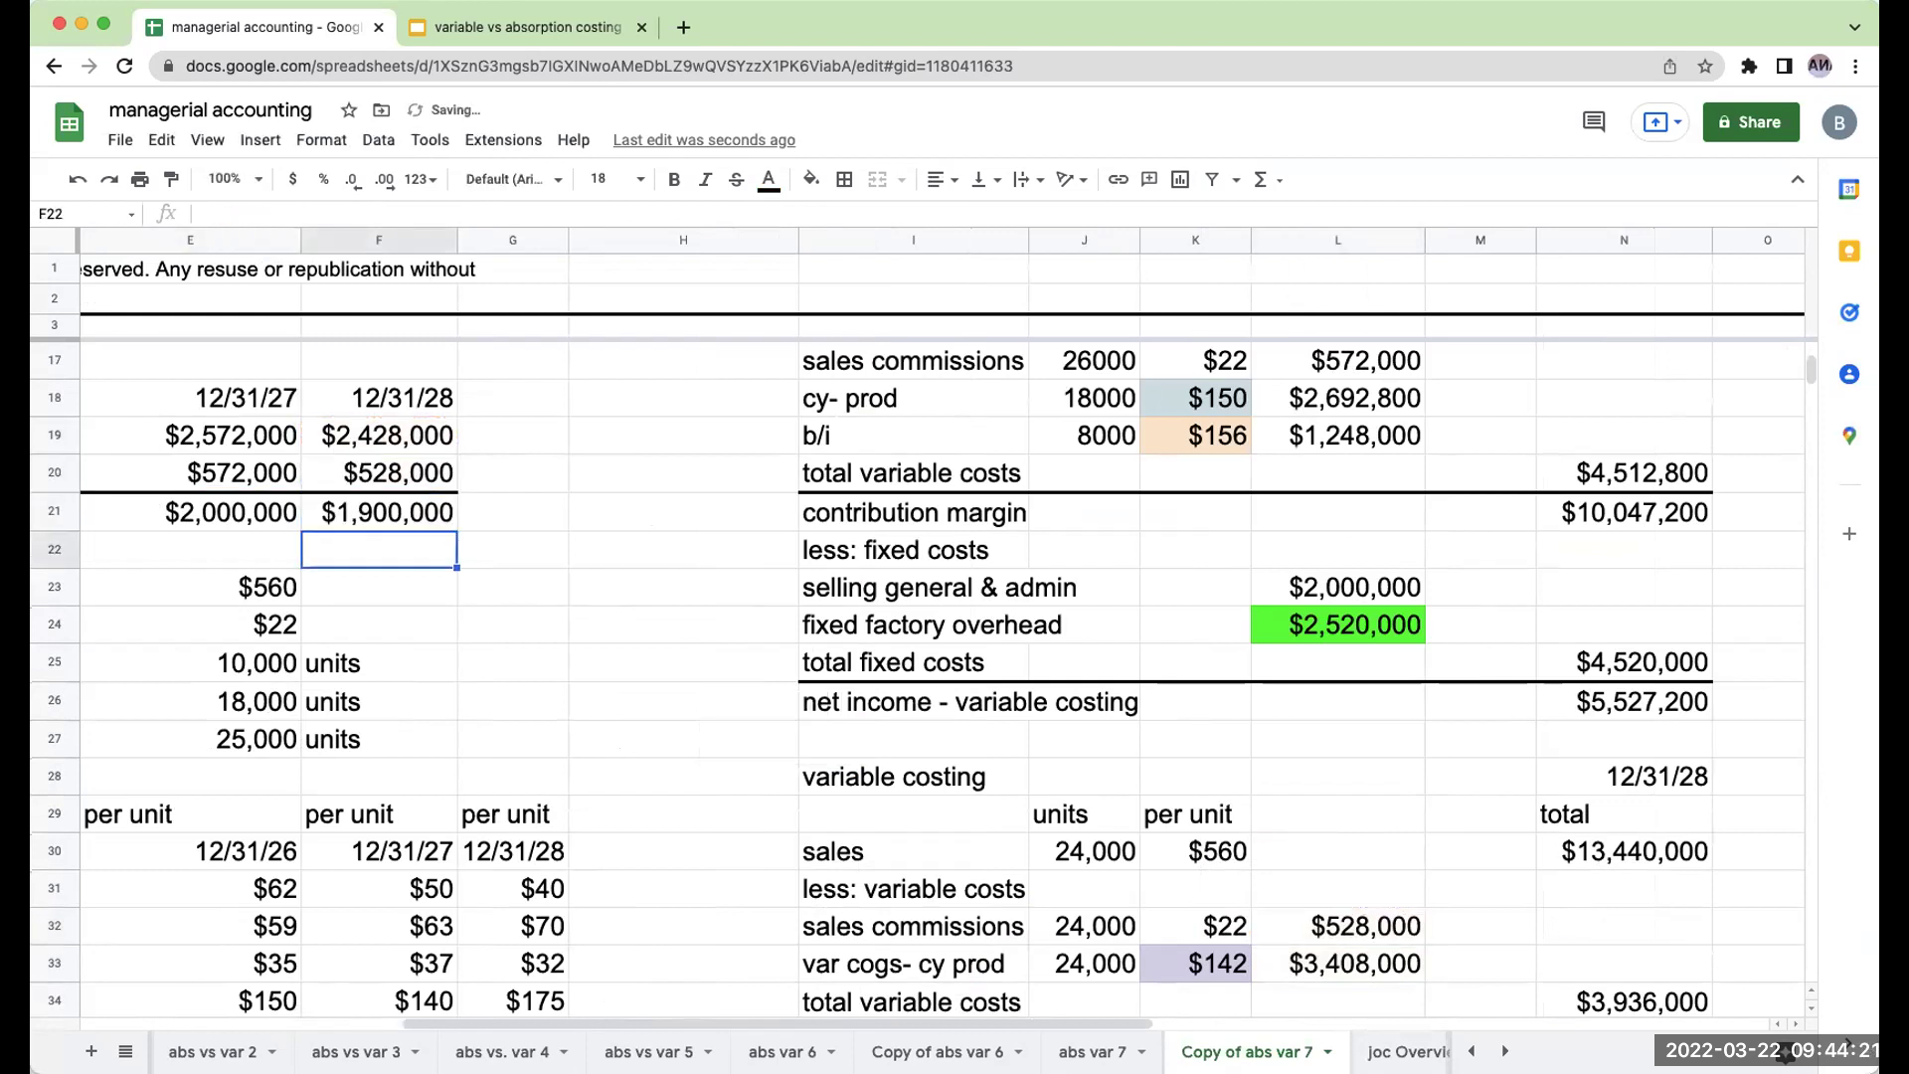
Link the fixed sg&A amount in L37 to the 12/31/28 fixed SG&A in F21.
scroll(1609, 818, down, 2)
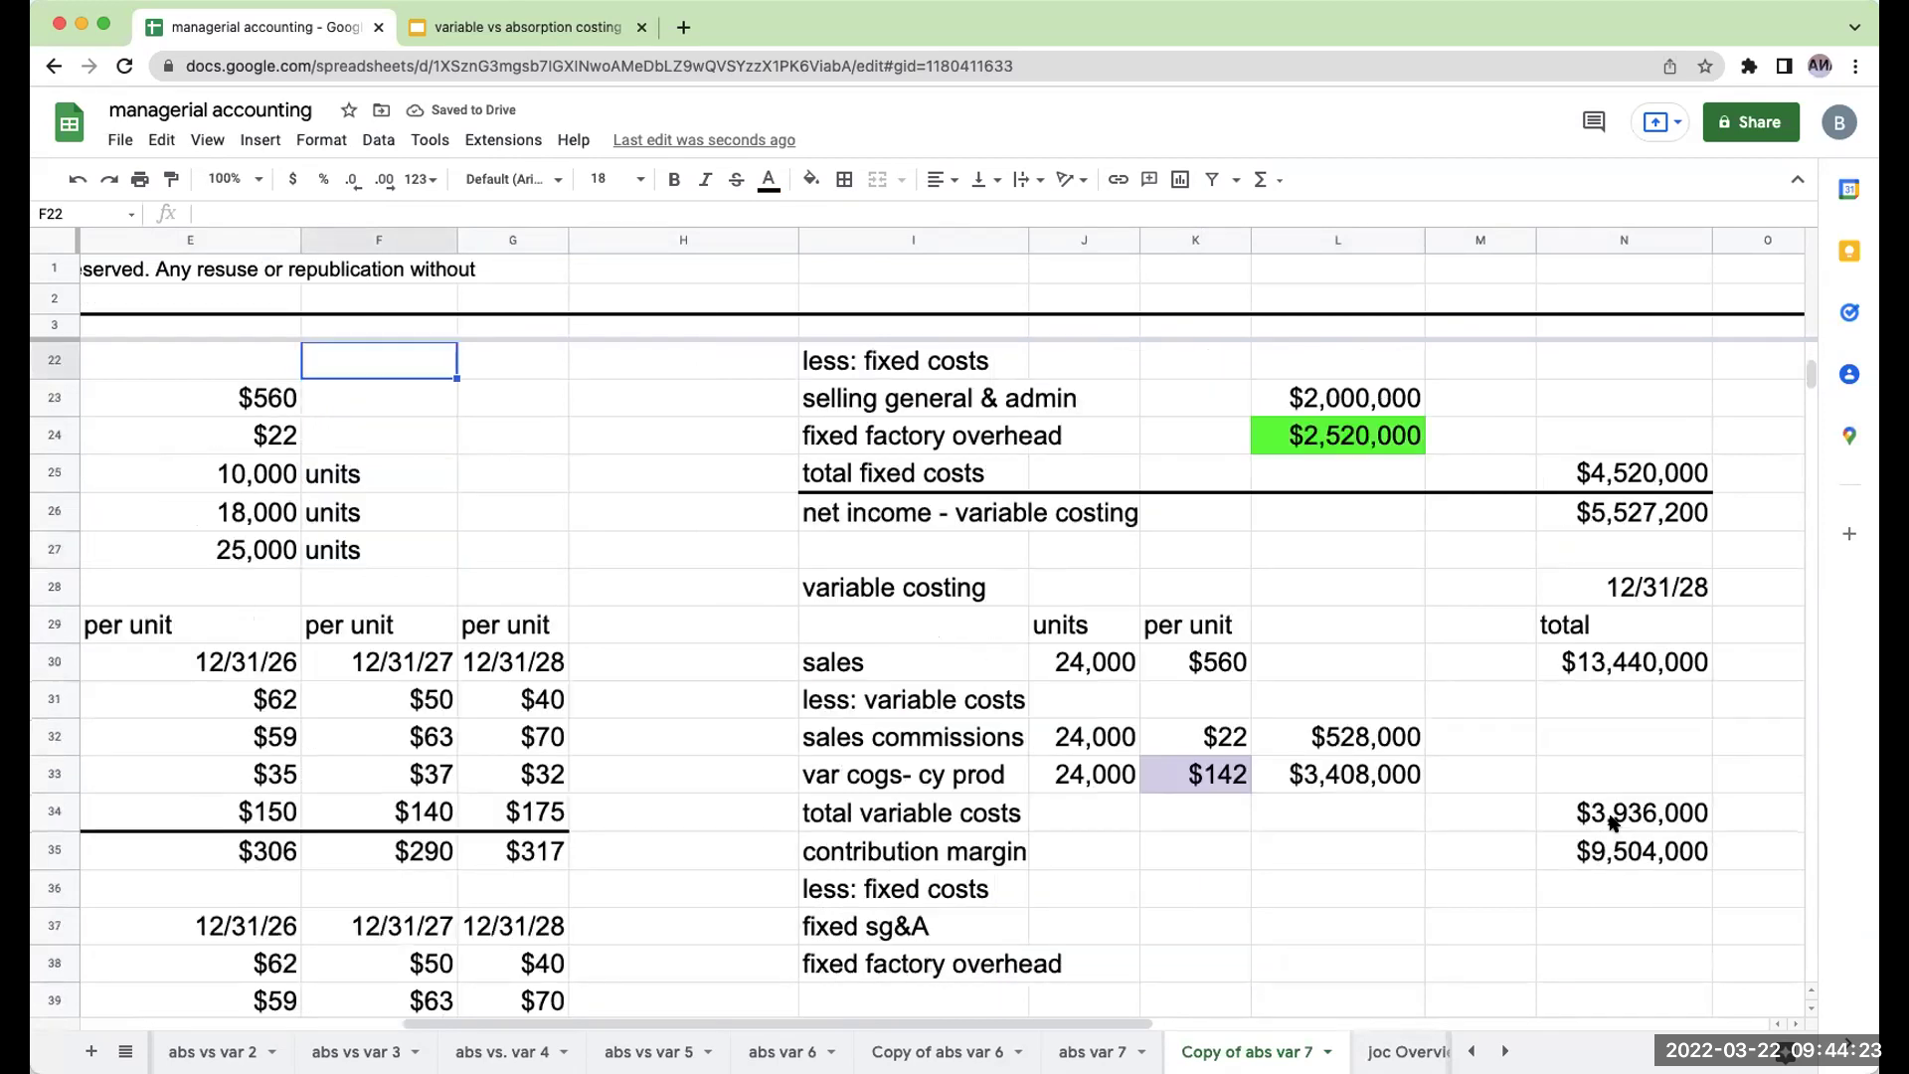
click(1331, 890)
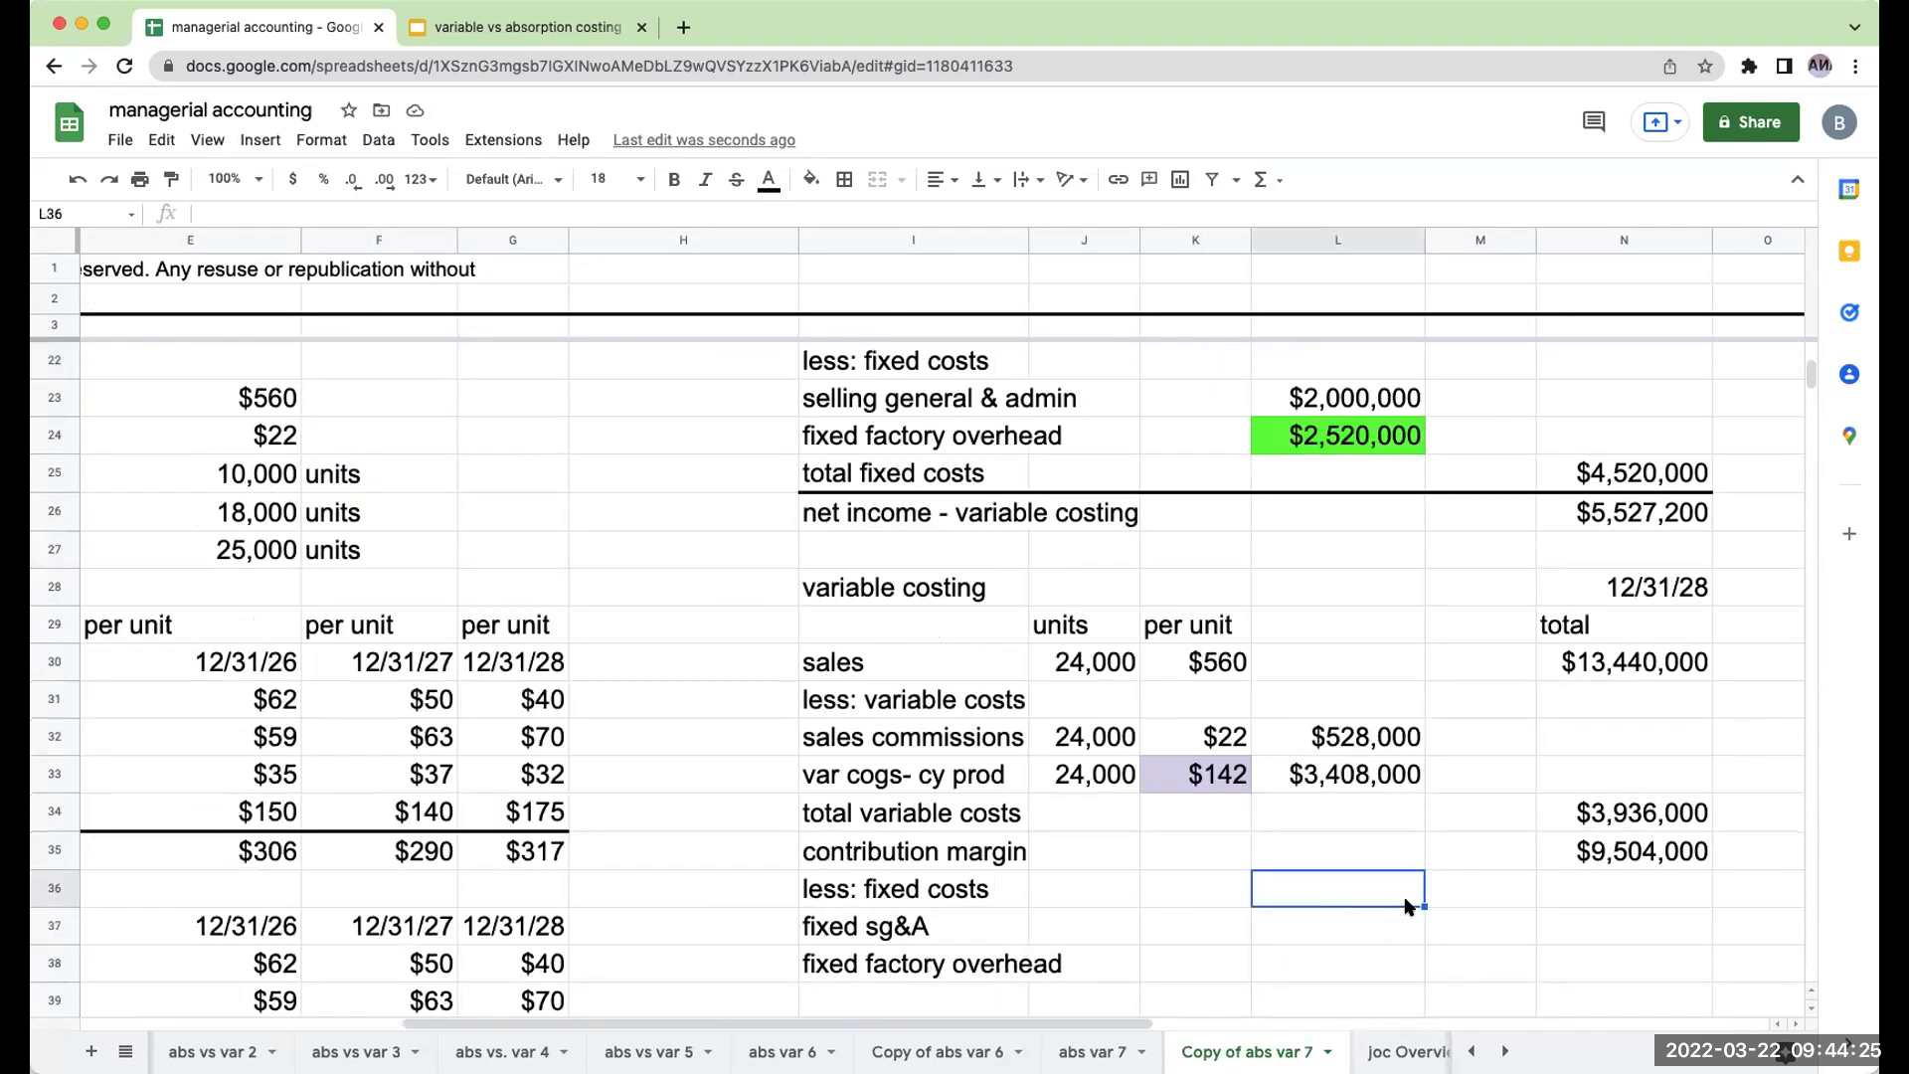
key(Down)
text(+)
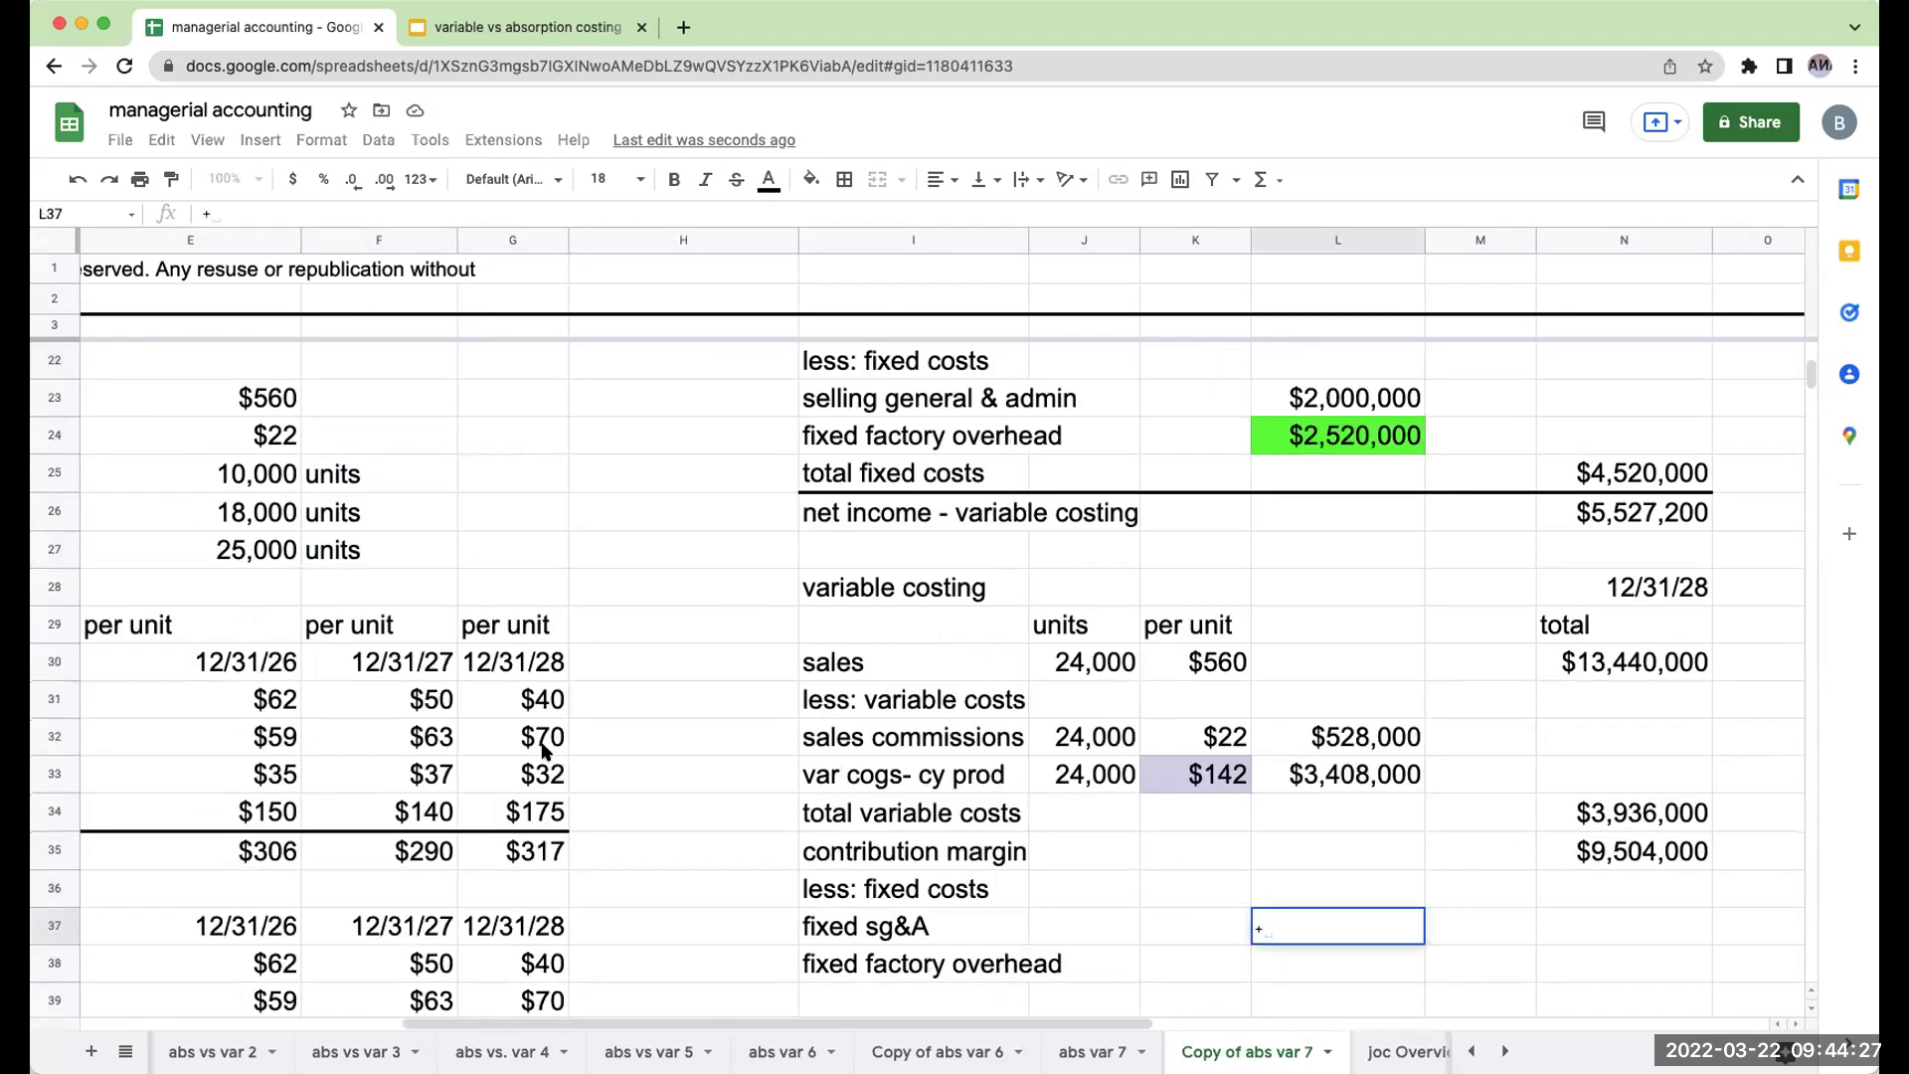
scroll(455, 649, up, 1)
click(426, 435)
key(Return)
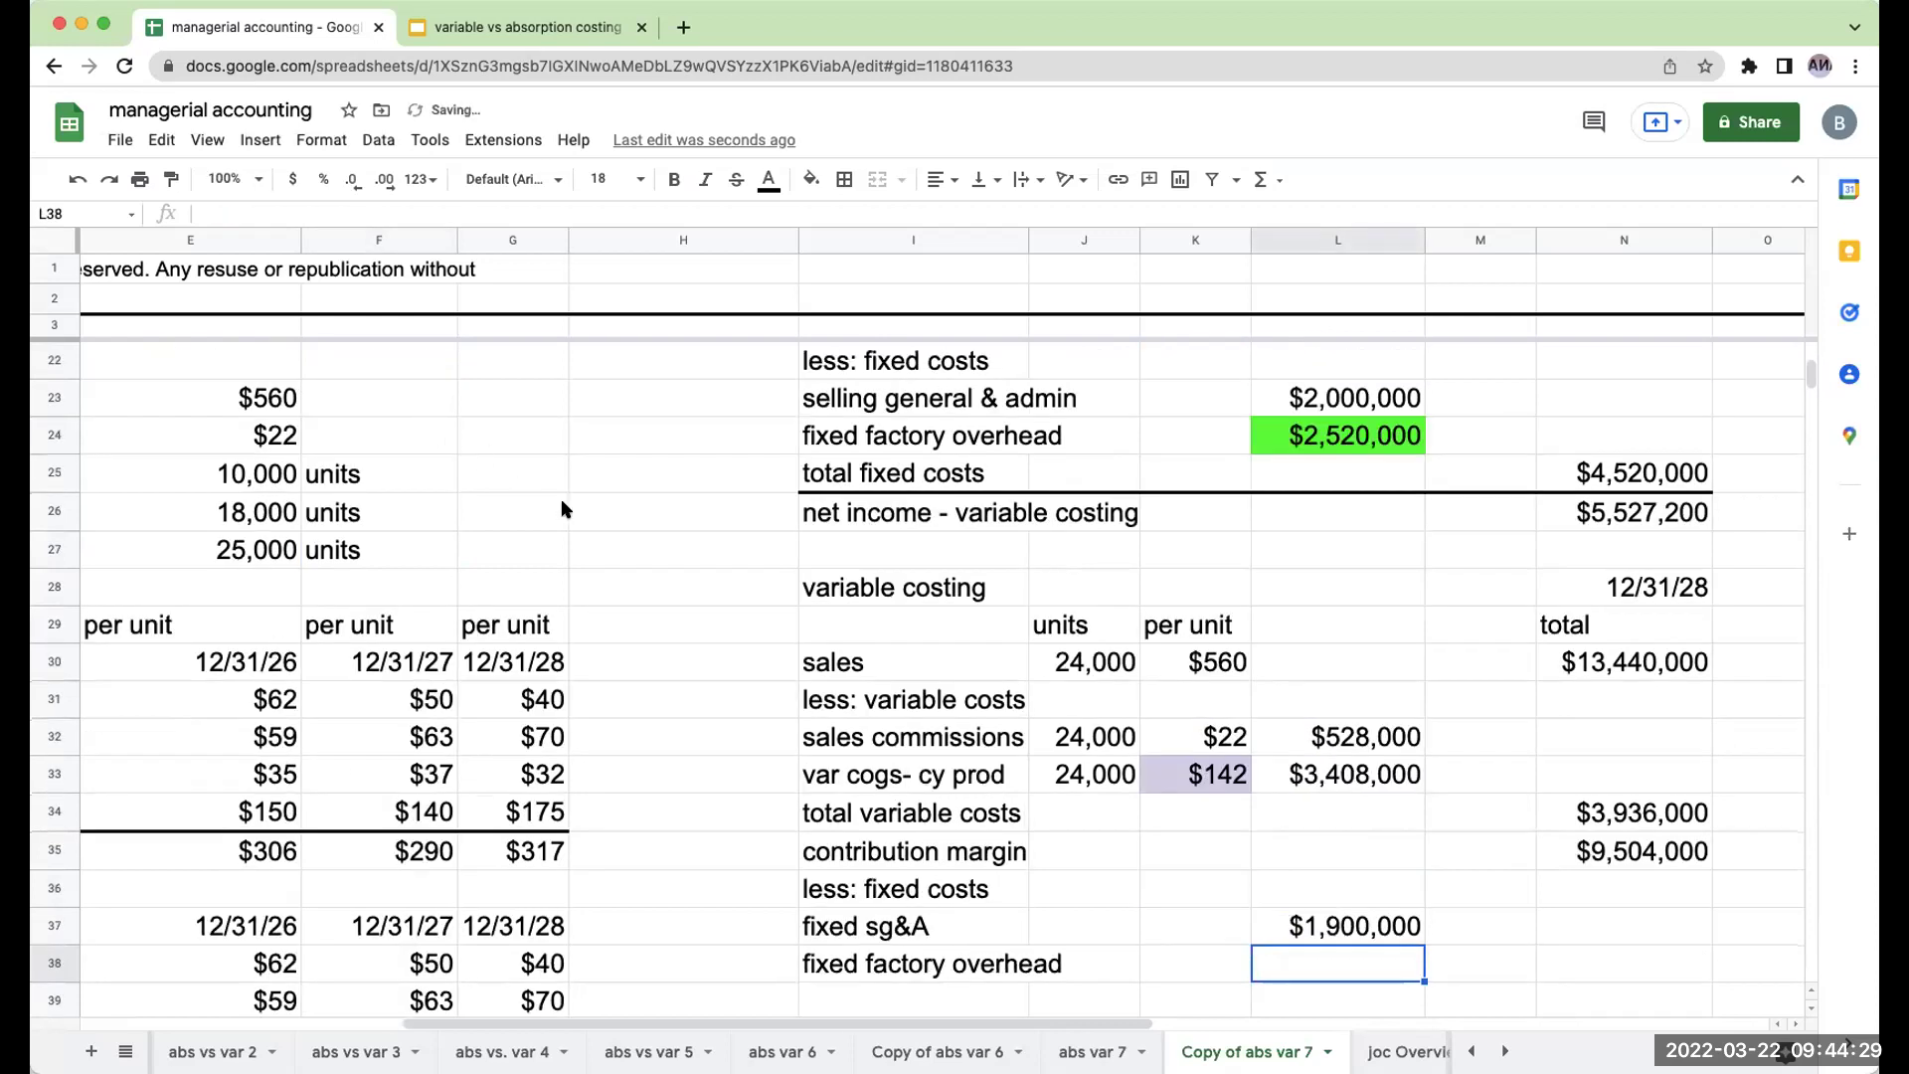
Review the total ffoh calculation for 12/31/27 and the units schedule beneath it.
key(Left)
key(Left)
key(Left)
key(Left)
key(Left)
key(Left)
key(Left)
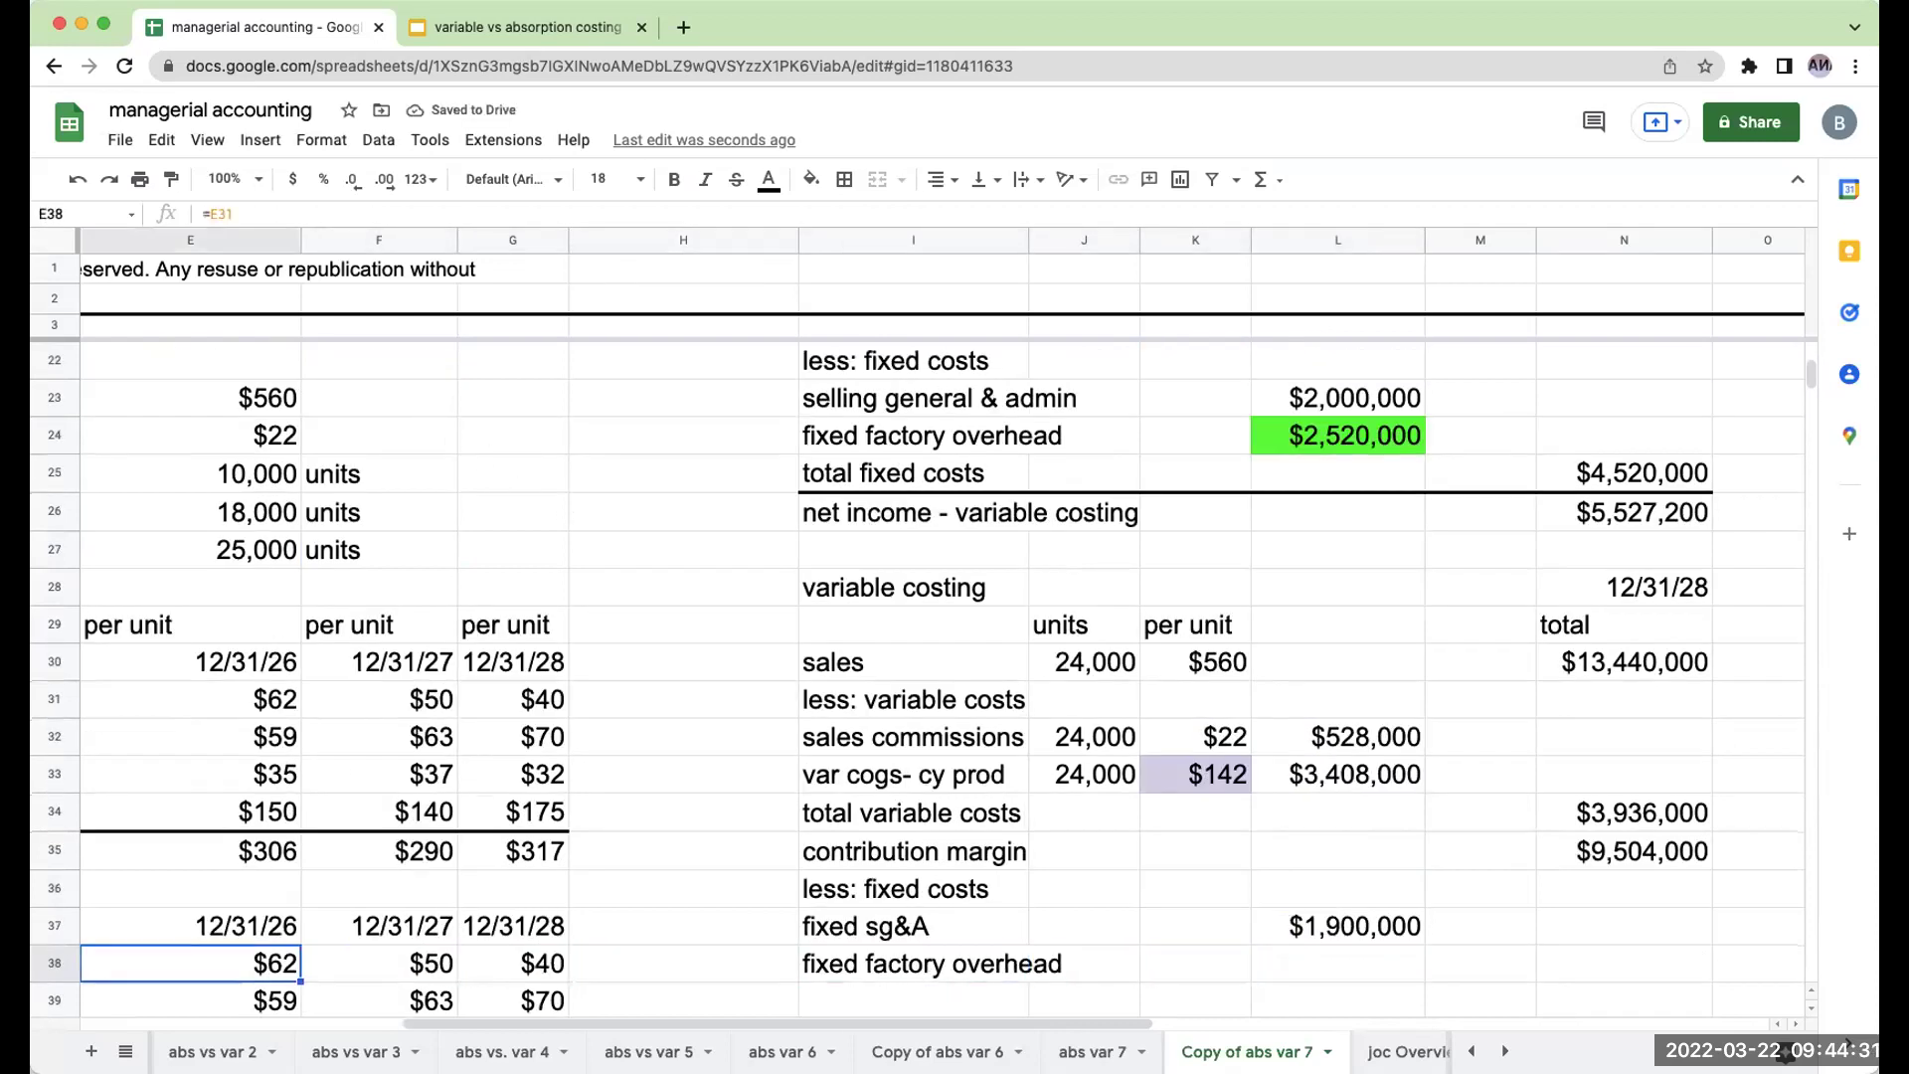
key(Down)
key(Down)
key(Down)
key(Down)
key(Down)
key(Down)
key(Down)
key(Down)
key(Down)
key(Down)
key(Down)
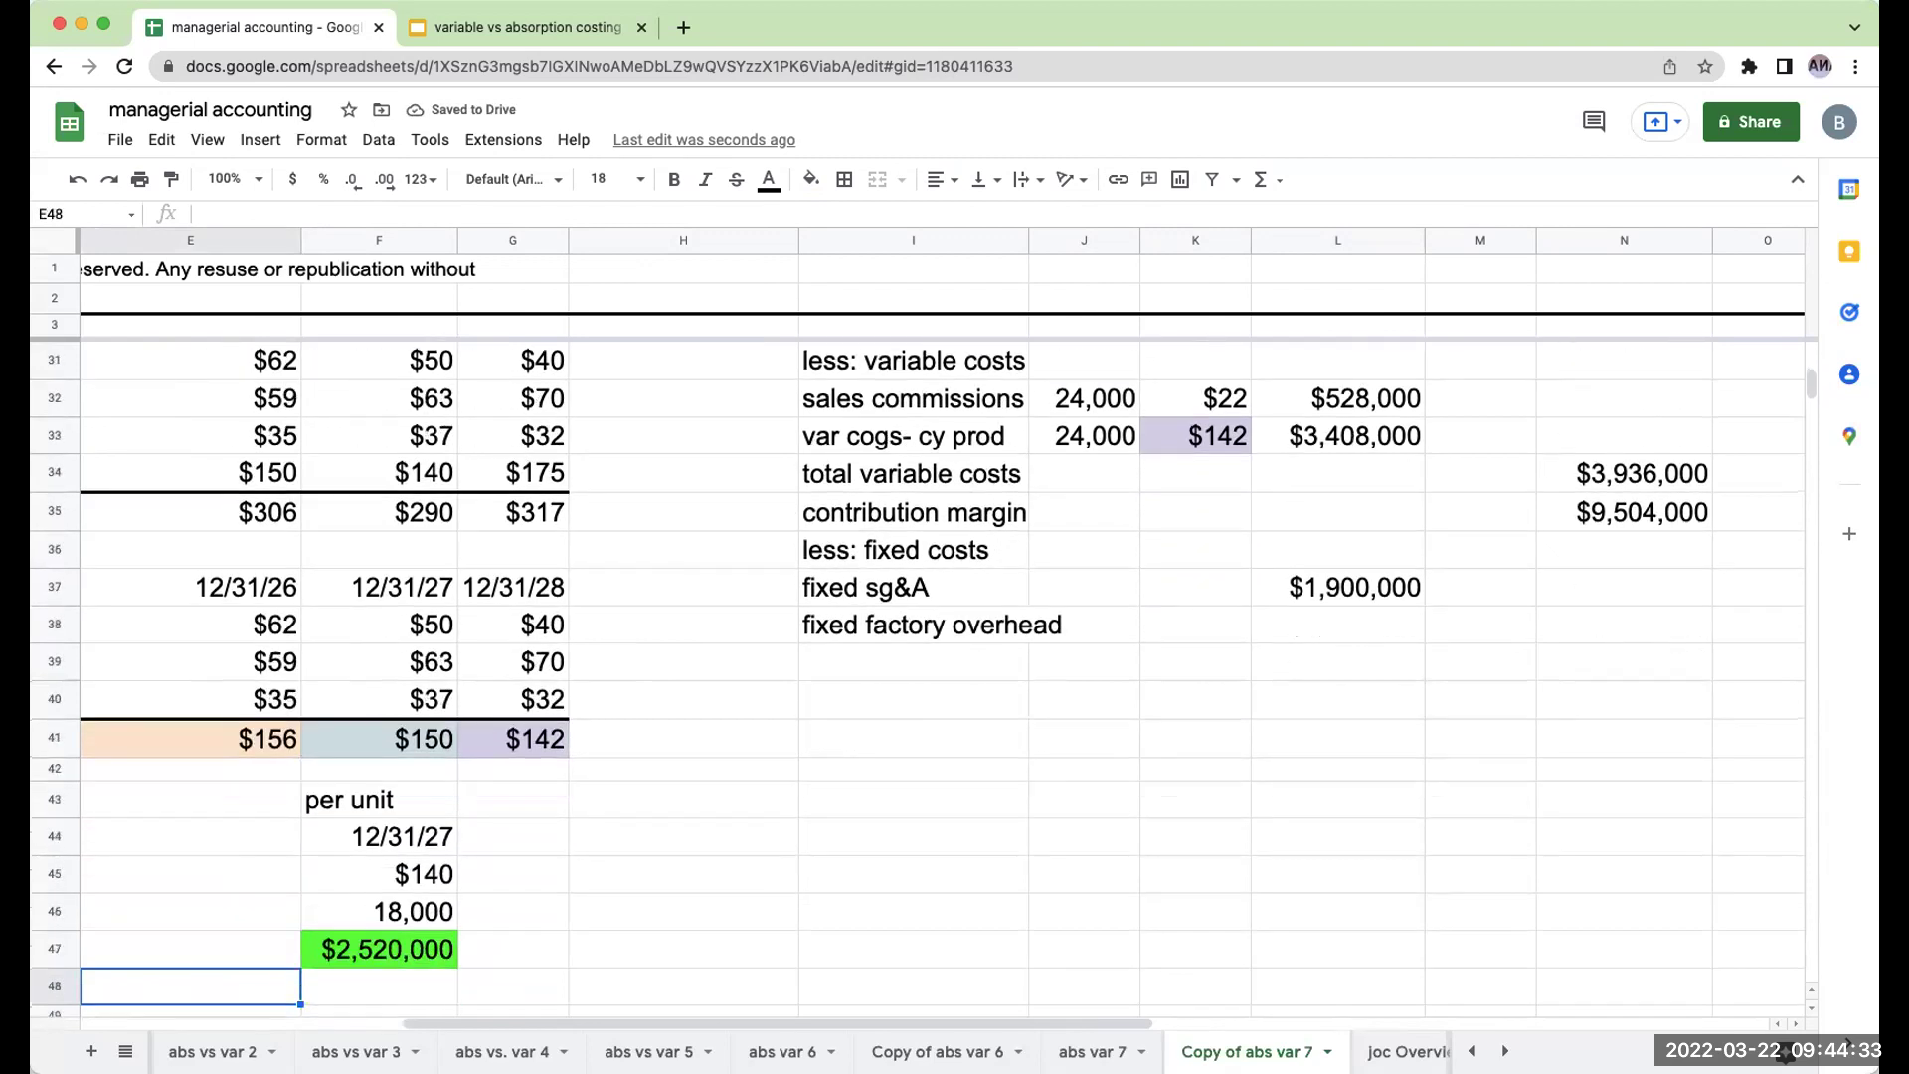
key(Down)
key(Down)
key(Down)
key(Down)
key(Down)
key(Down)
key(Down)
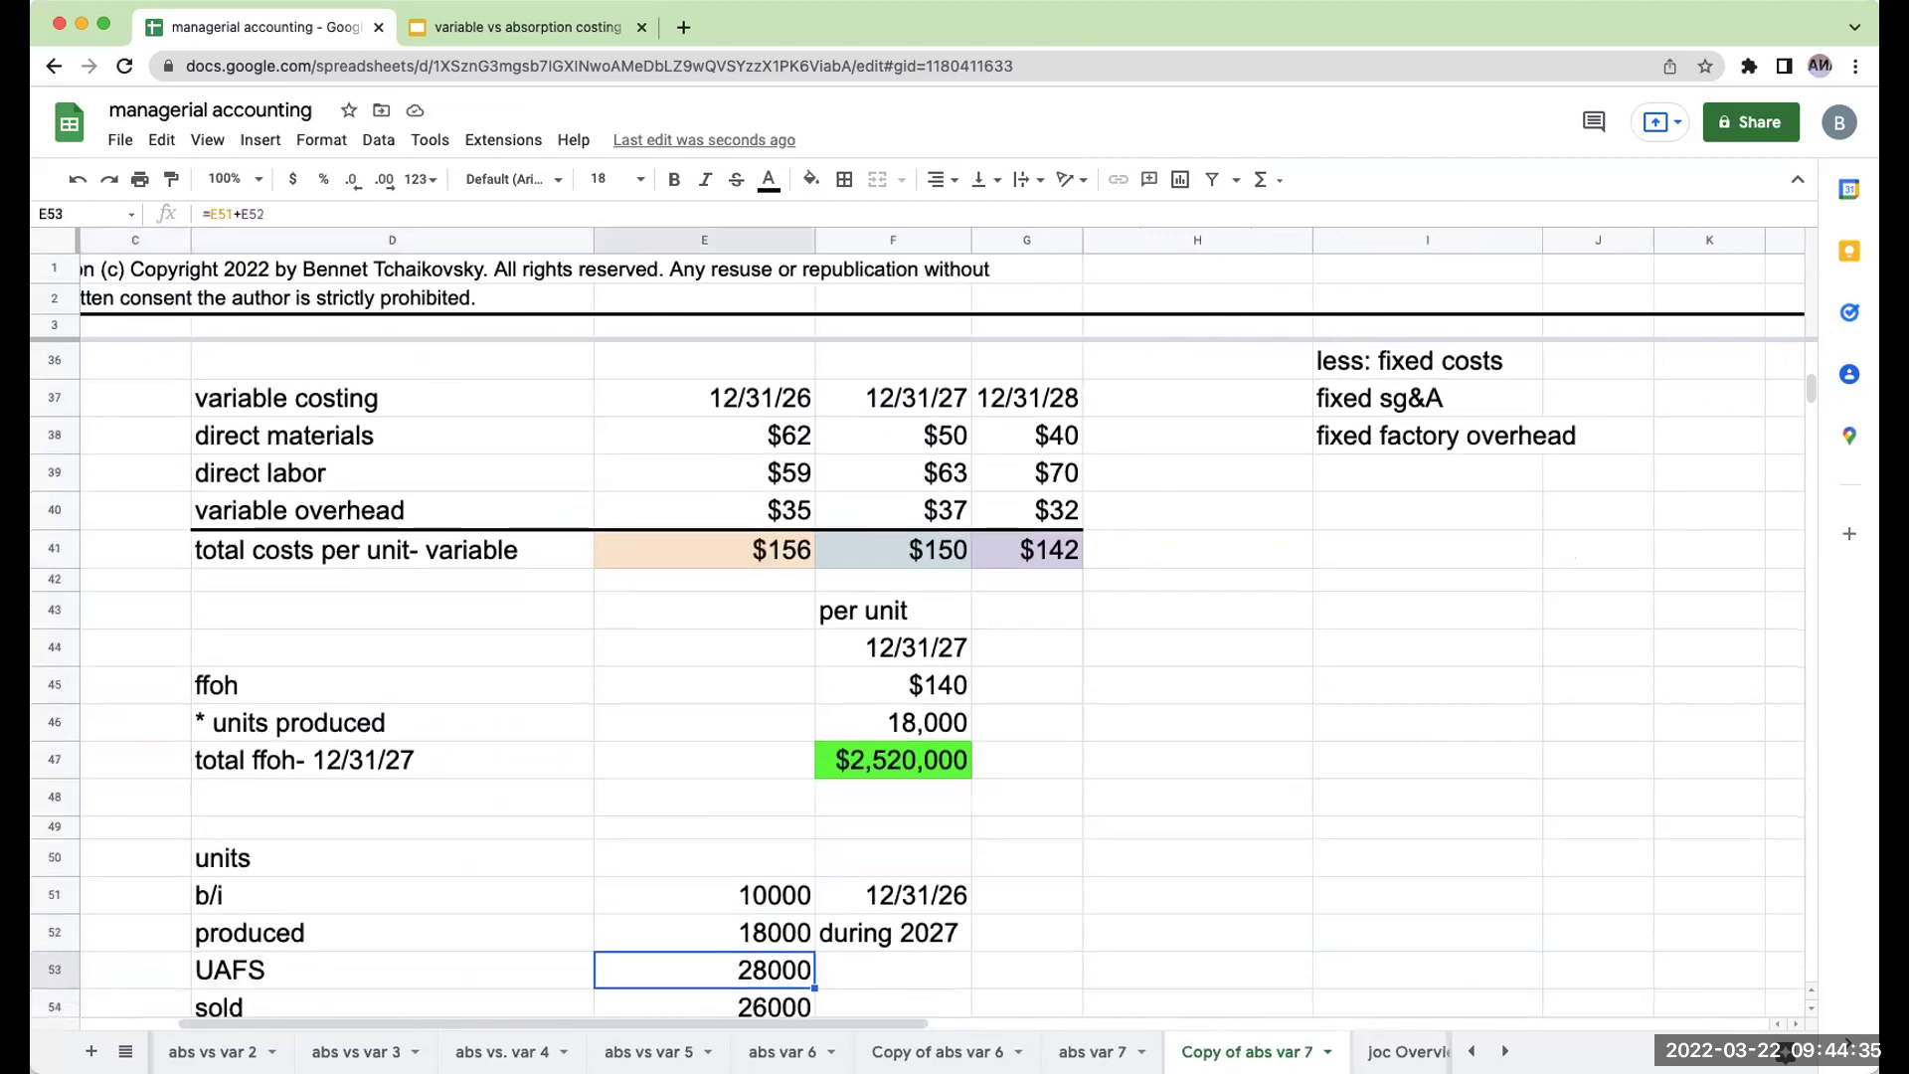
key(Up)
key(Up)
key(Up)
key(Up)
key(Up)
key(Up)
key(Up)
key(Up)
key(Up)
key(Up)
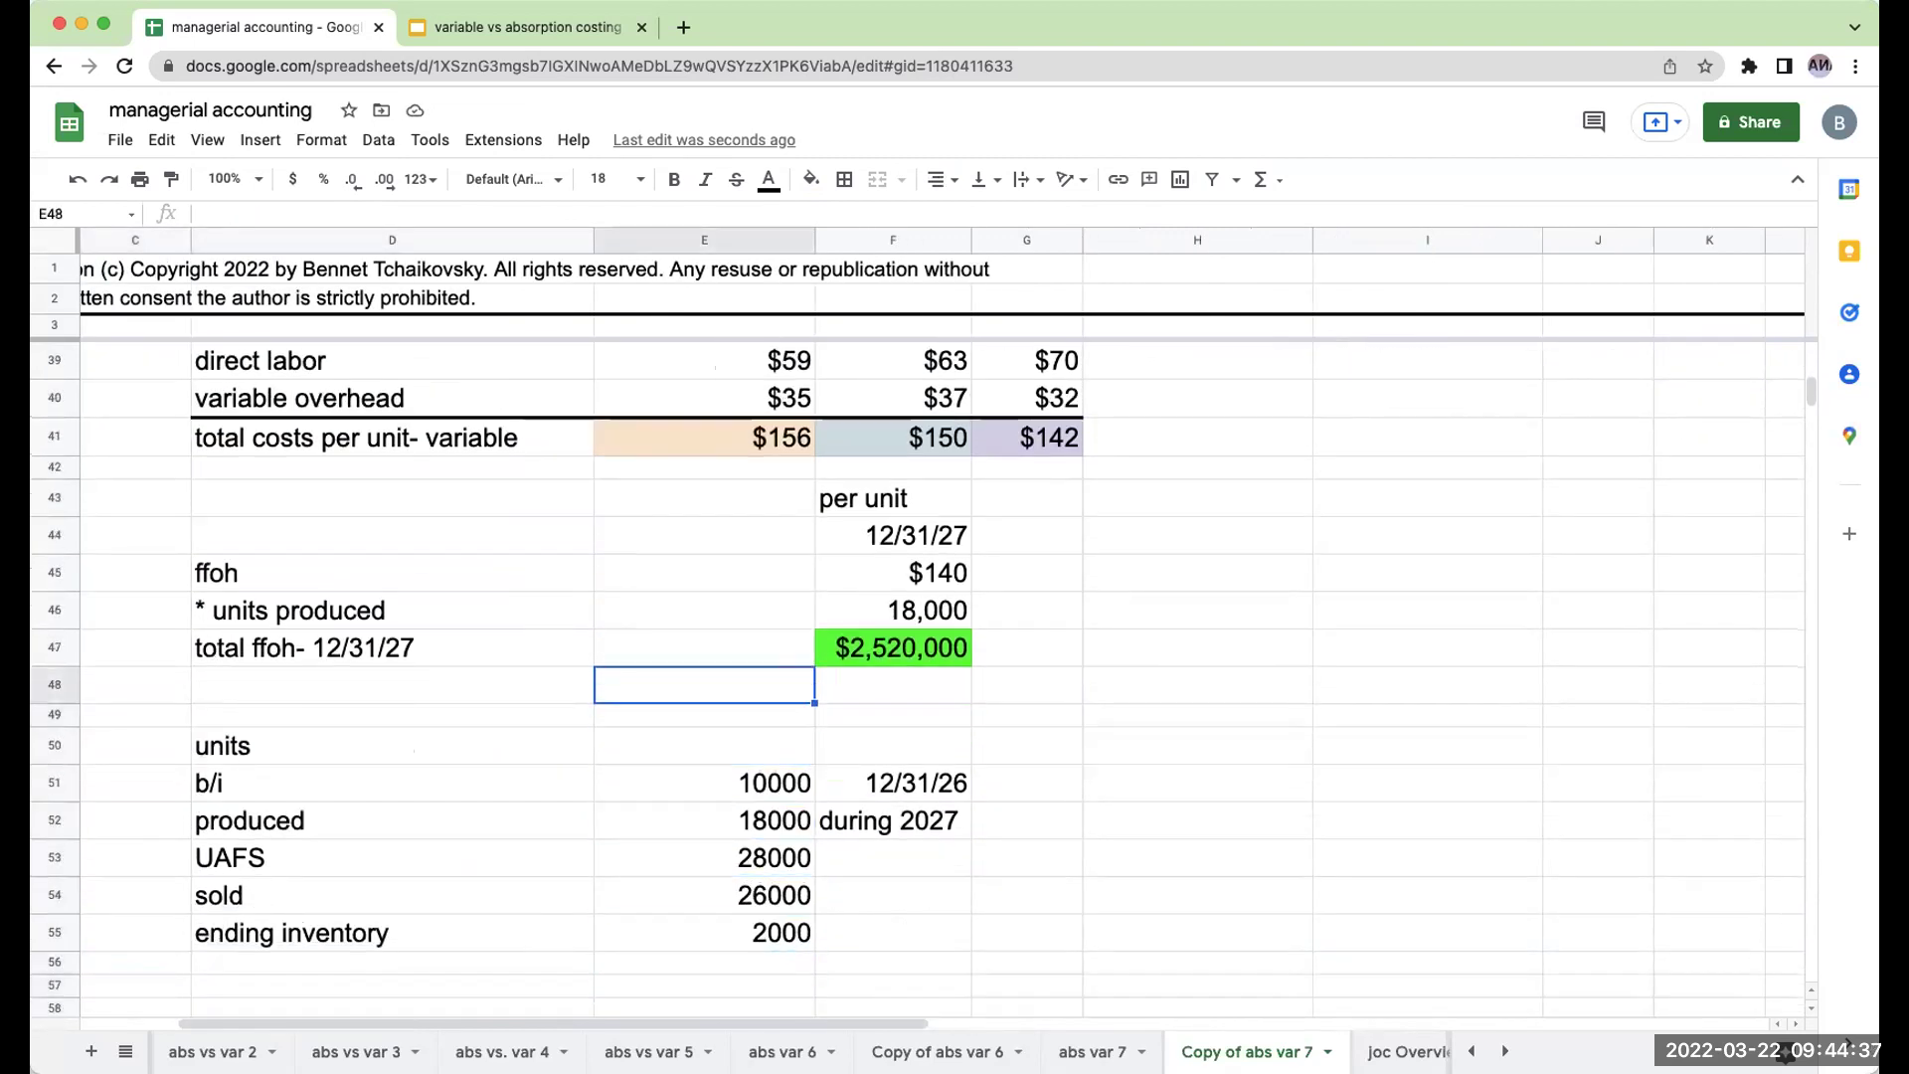
Delete the "per unit" heading in F43 above the 12/31/27 ffoh calculation.
key(Right)
key(Right)
key(Right)
key(Up)
key(Up)
key(Up)
key(Left)
key(Down)
key(Left)
key(Up)
key(Delete)
Link G44 to the 12/31/28 date heading to add a second year to the ffoh calculation.
key(Right)
key(Down)
text(+)
key(Left)
key(Escape)
text(+)
key(Up)
key(Up)
key(Up)
key(Up)
key(Up)
key(Up)
key(Right)
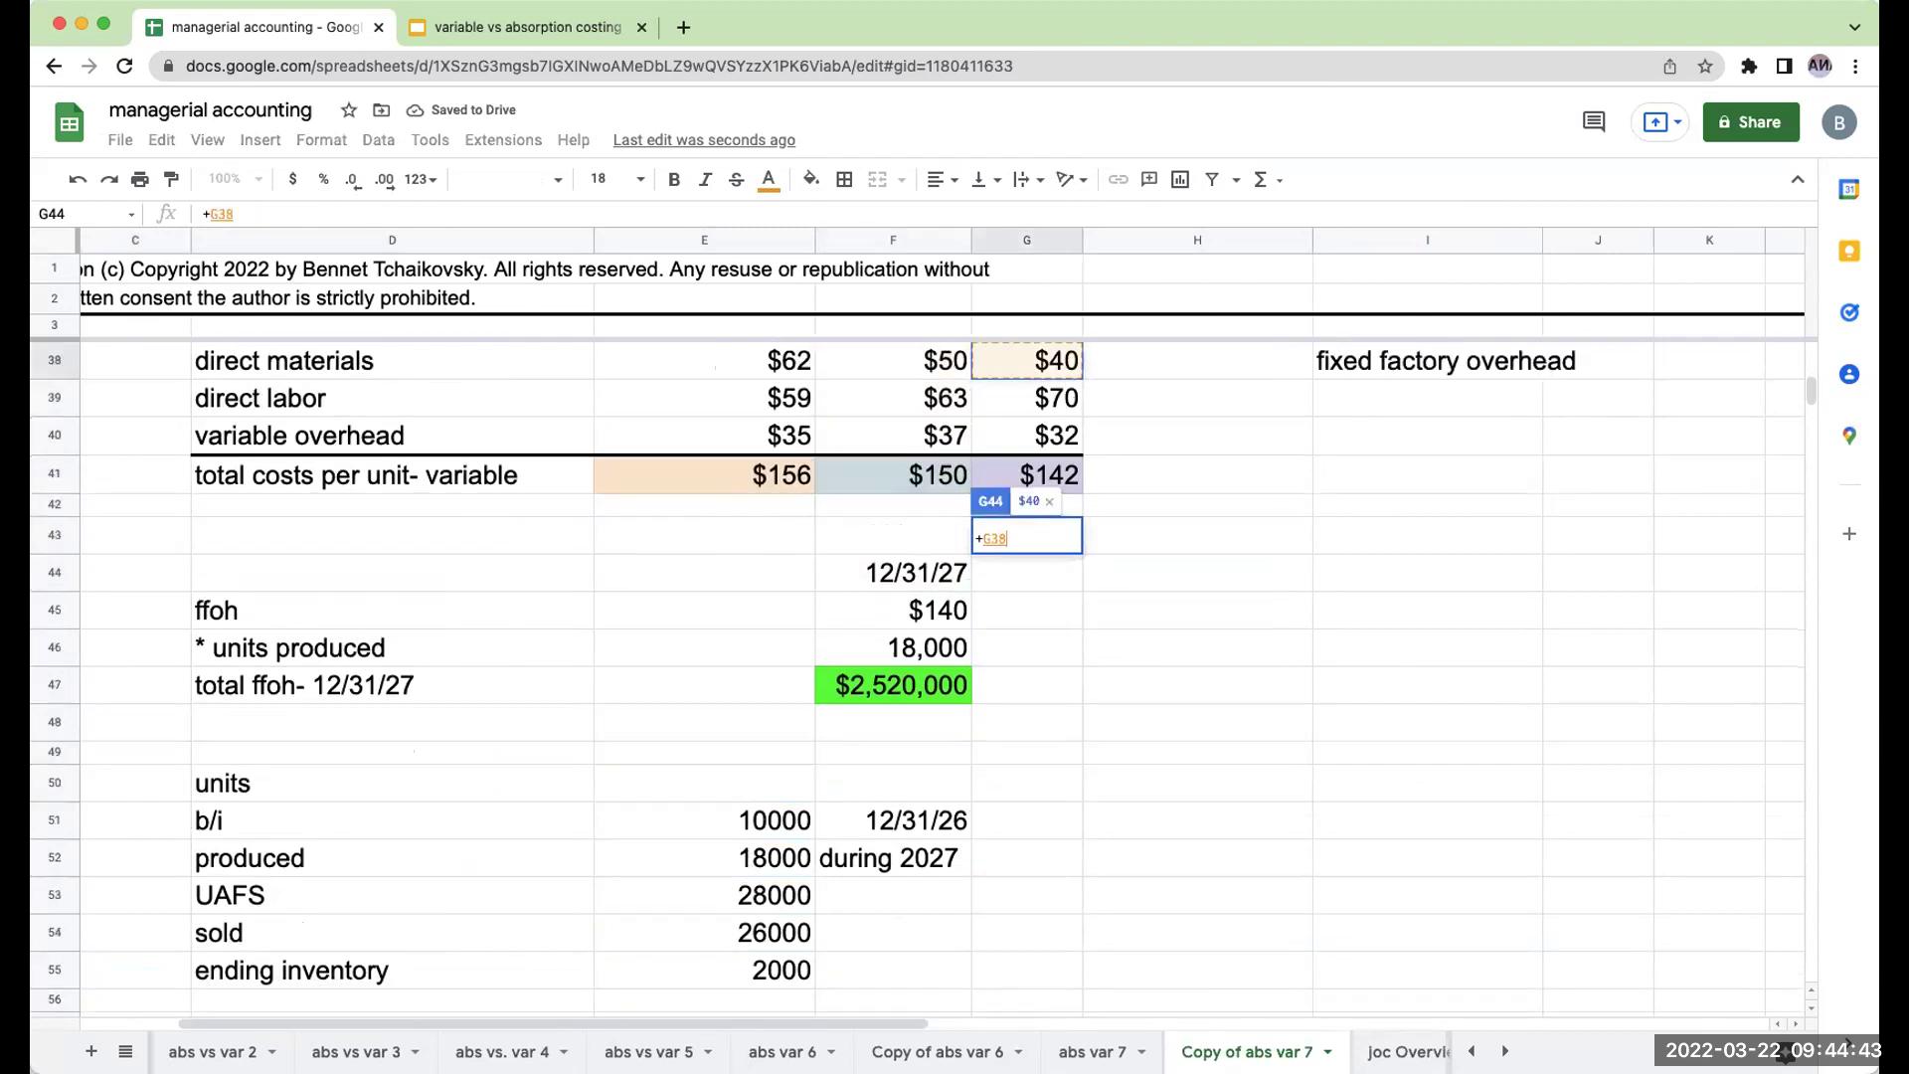
key(Up)
key(Up)
key(Up)
key(Up)
key(Up)
key(Down)
Link the 12/31/28 ffoh in G45 to the per-unit fixed factory overhead in G34.
key(Down)
key(Down)
key(Down)
key(Return)
key(Down)
key(Up)
text(+)
key(Up)
key(Up)
key(Up)
key(Up)
key(Up)
key(Up)
key(Up)
key(Up)
key(Up)
key(Up)
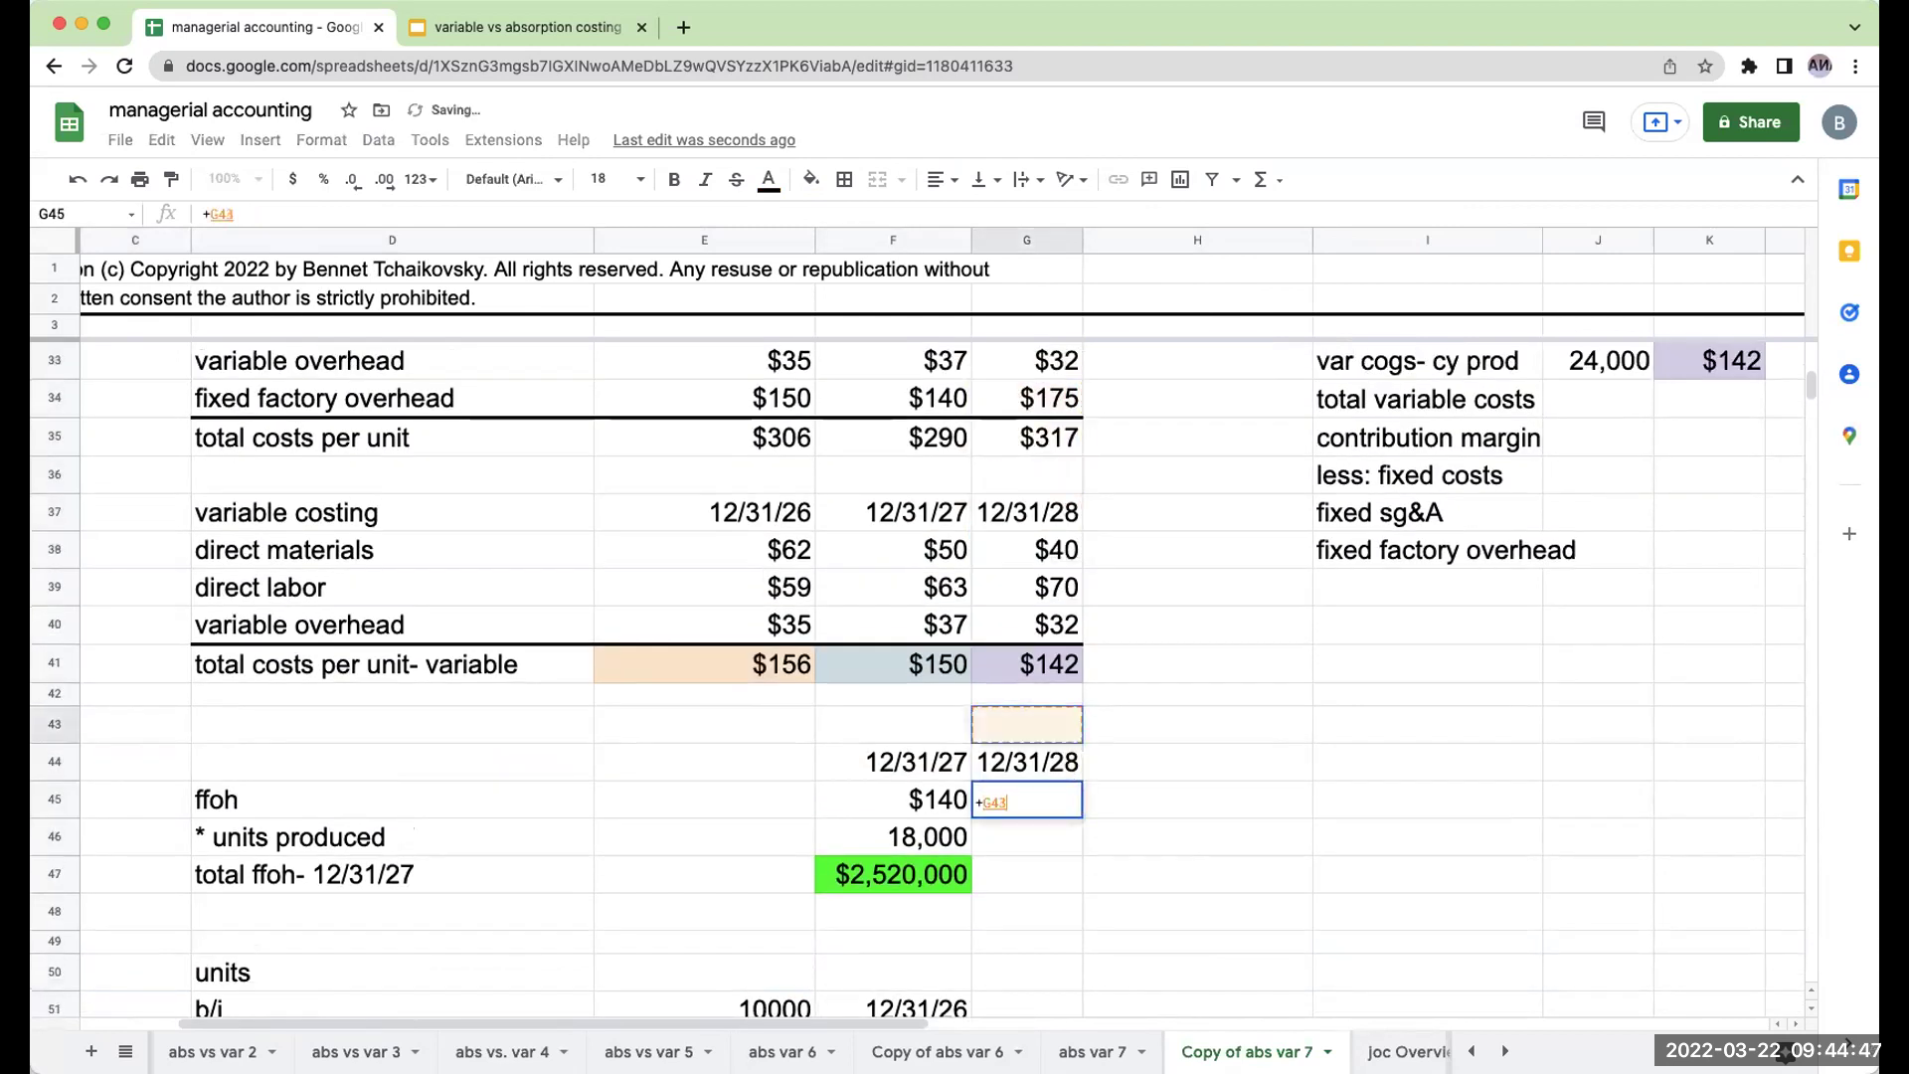
key(Up)
key(Return)
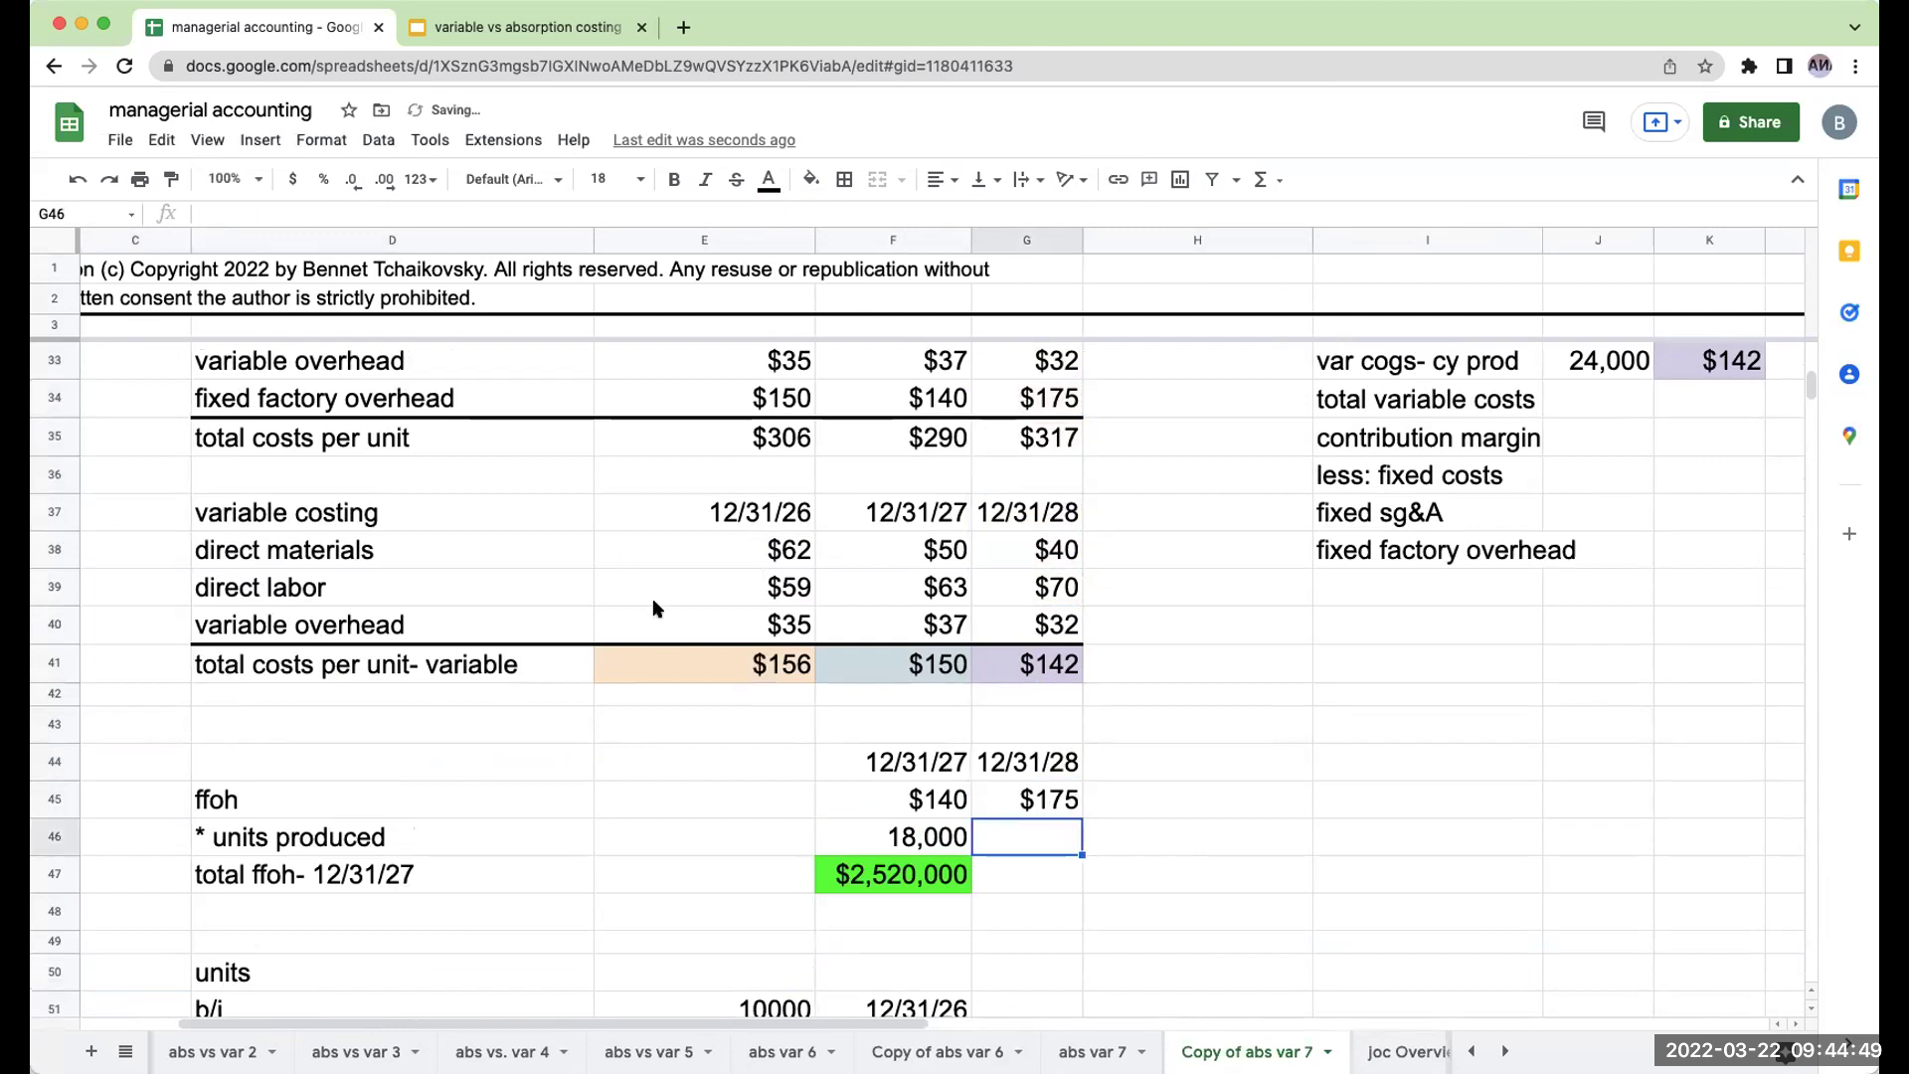
Fill the ffoh cells F45:G45 and the matching fixed factory overhead cells F34:G34 with light red.
drag(907, 796, 1025, 800)
click(798, 184)
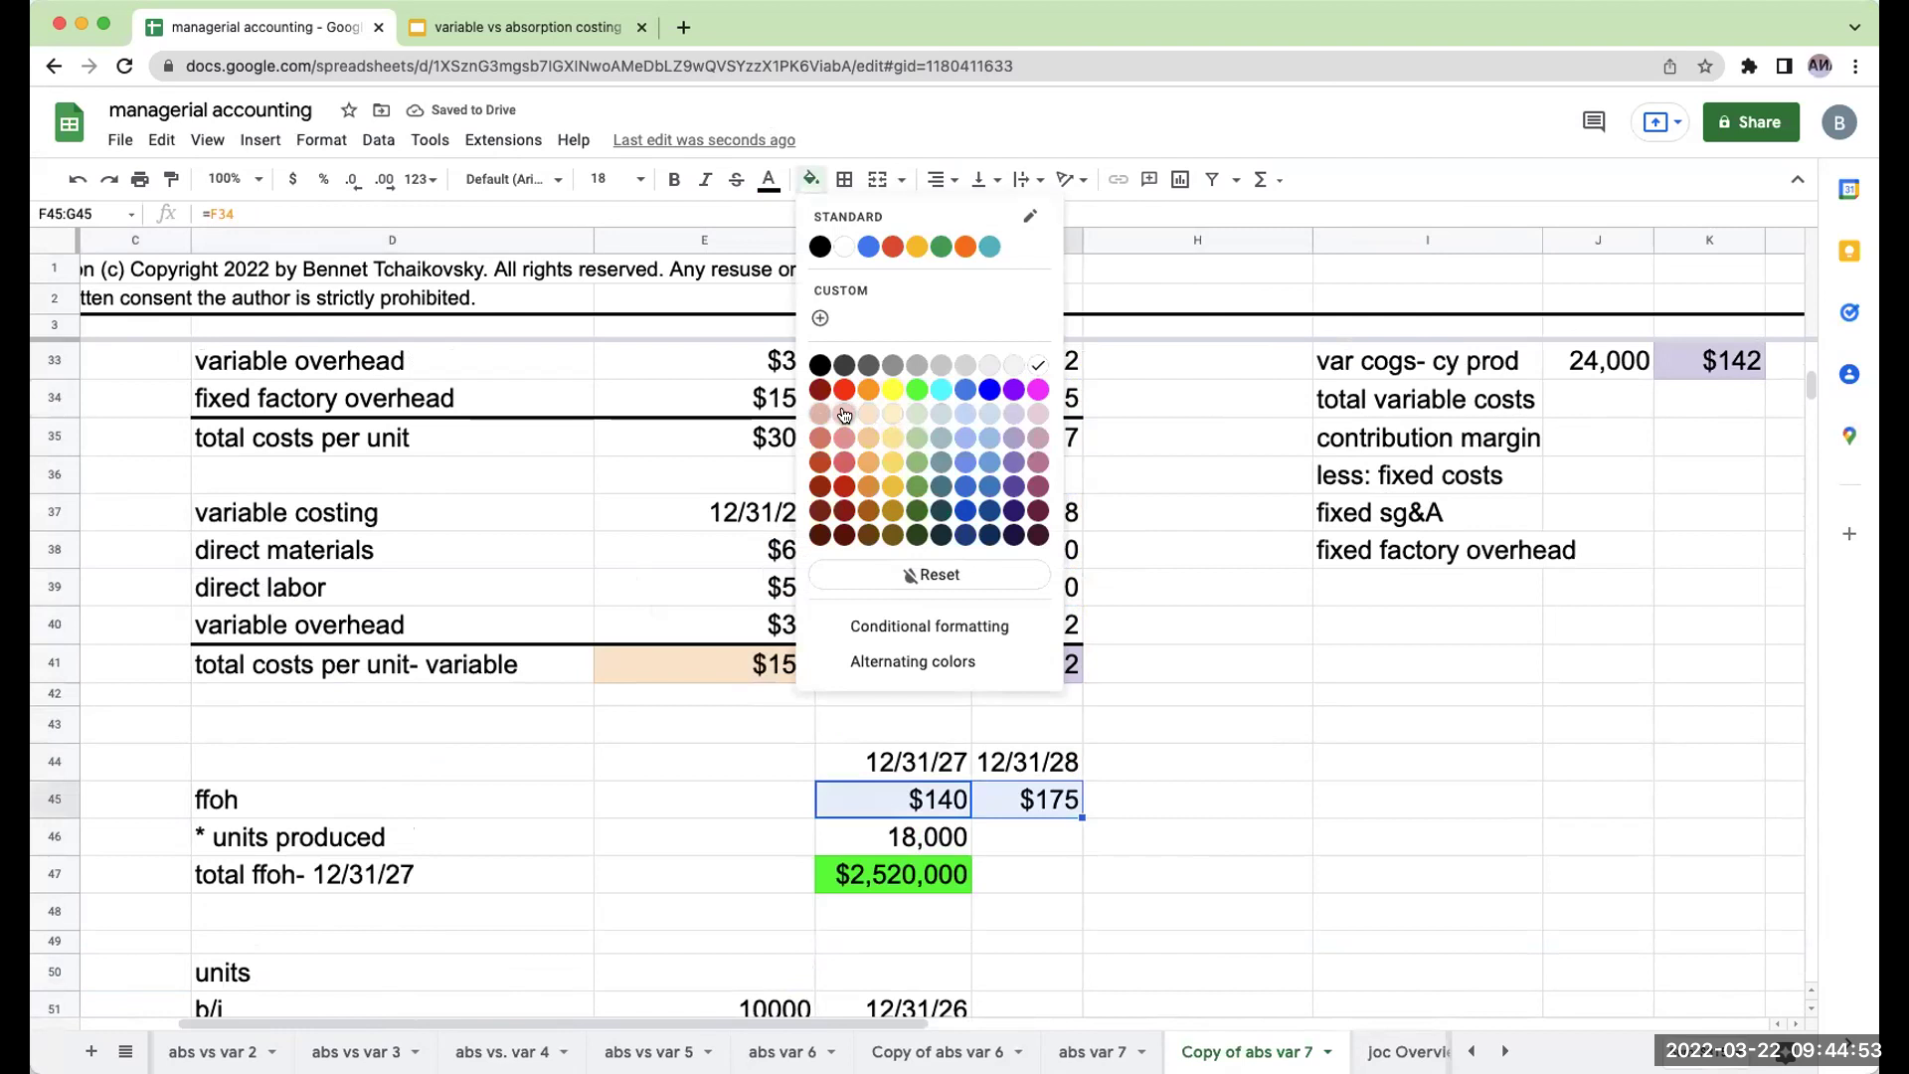
click(845, 414)
drag(920, 399, 1034, 400)
click(808, 182)
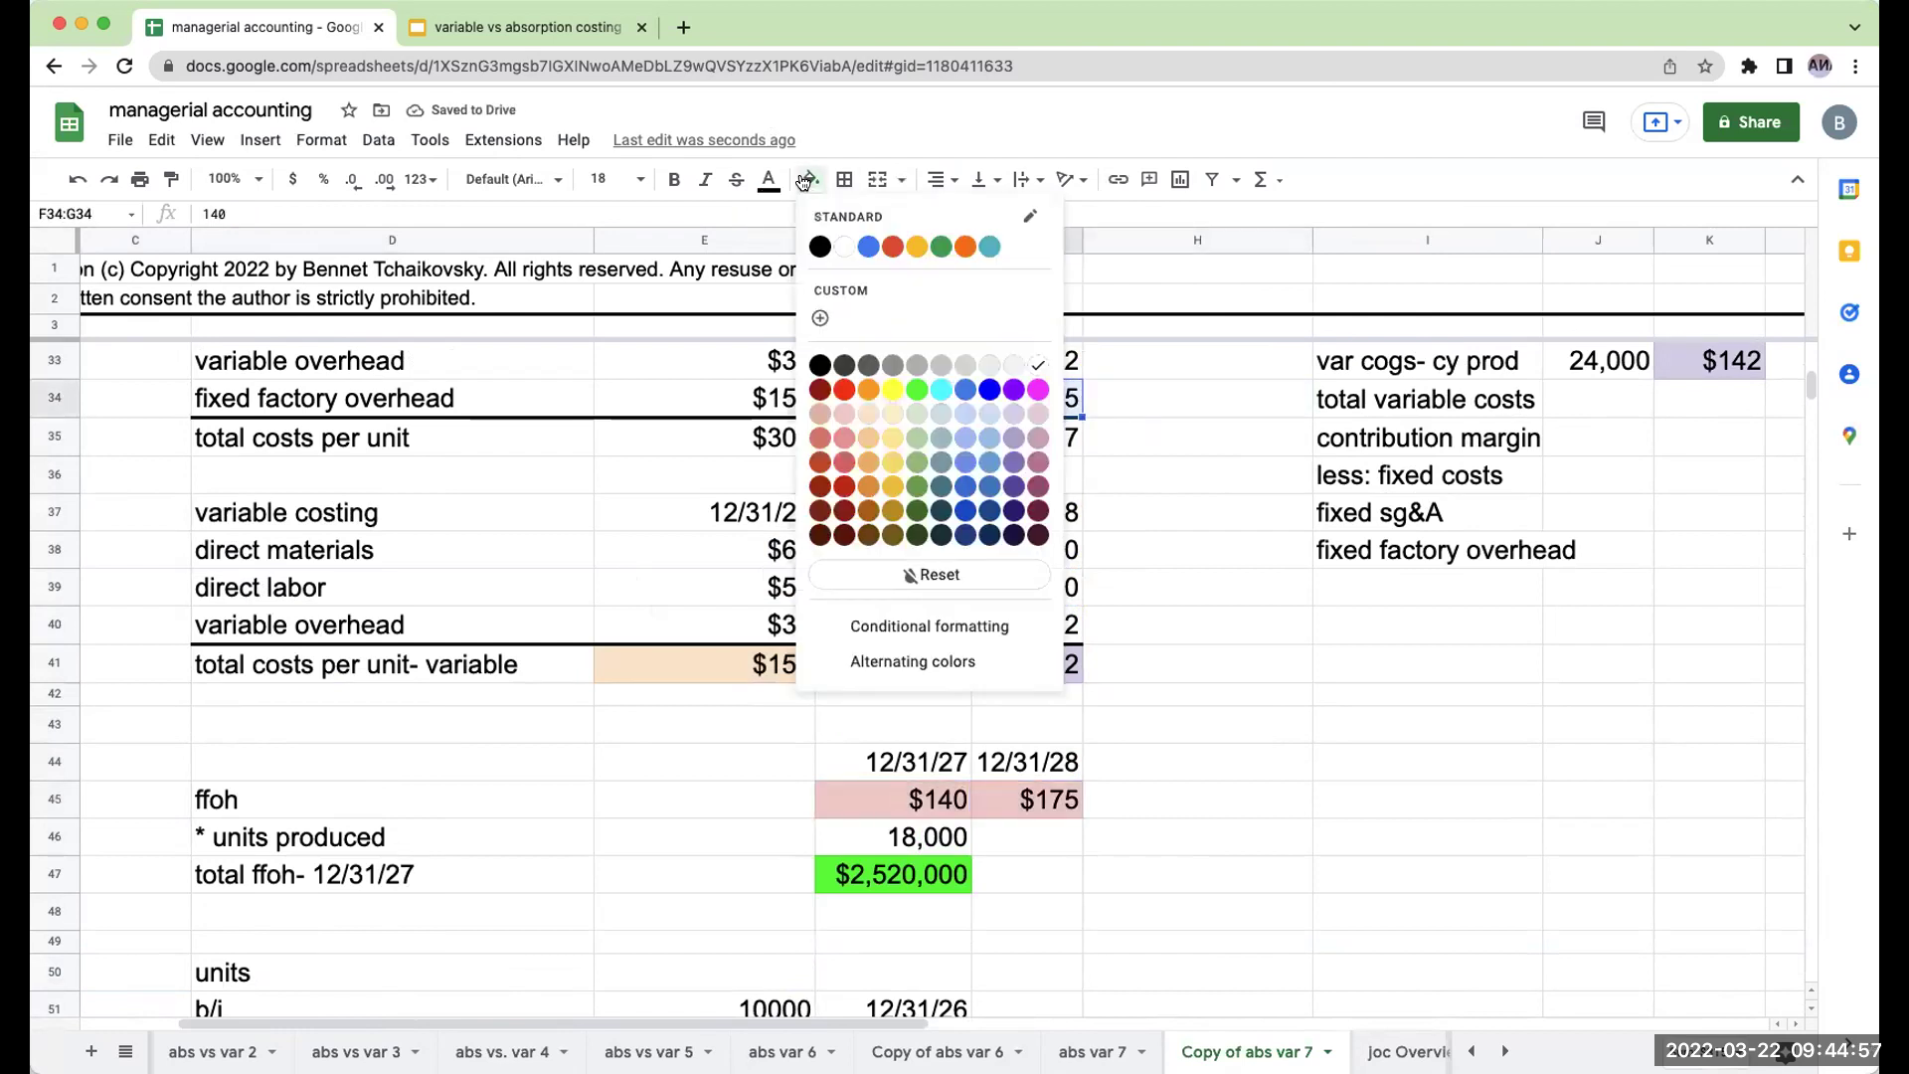
click(842, 412)
Link the 12/31/28 units produced in G46 to the 25,000 units produced in 2028.
click(1065, 827)
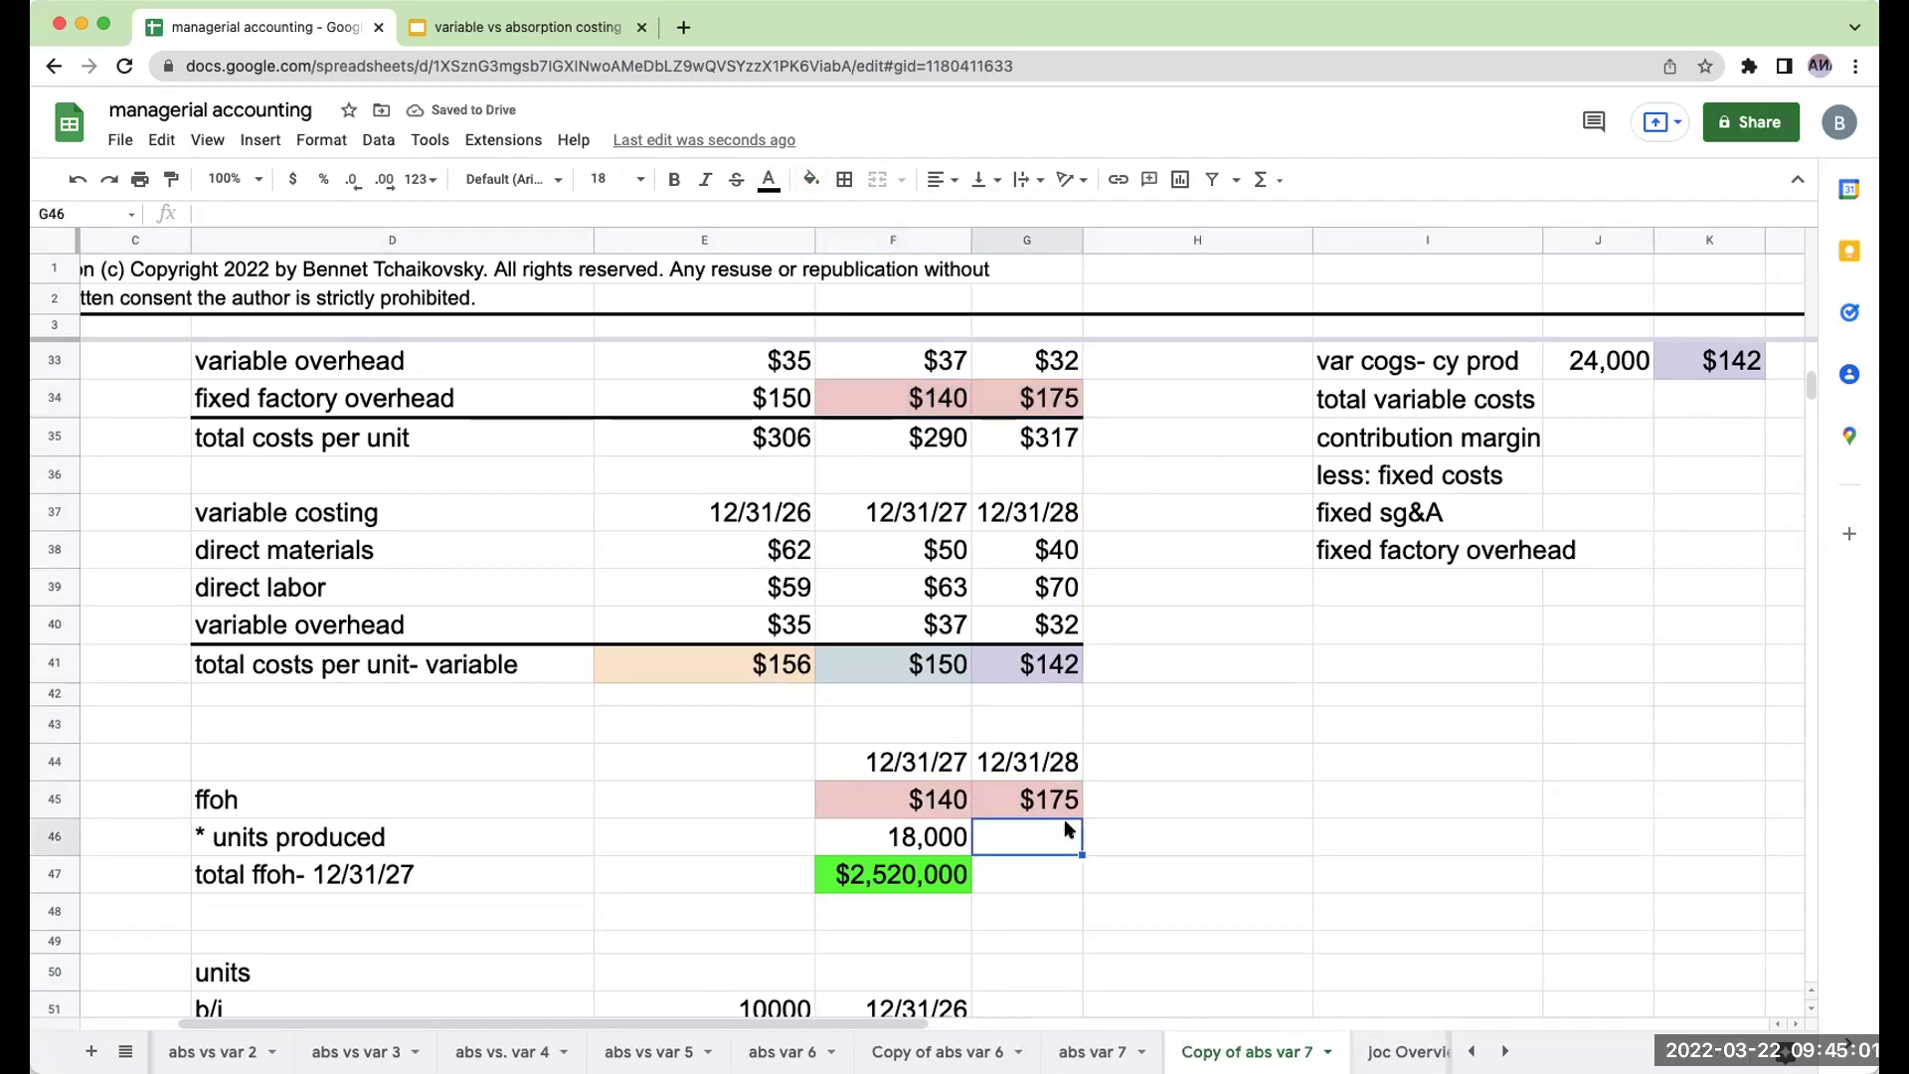
text(+)
scroll(1065, 653, up, 5)
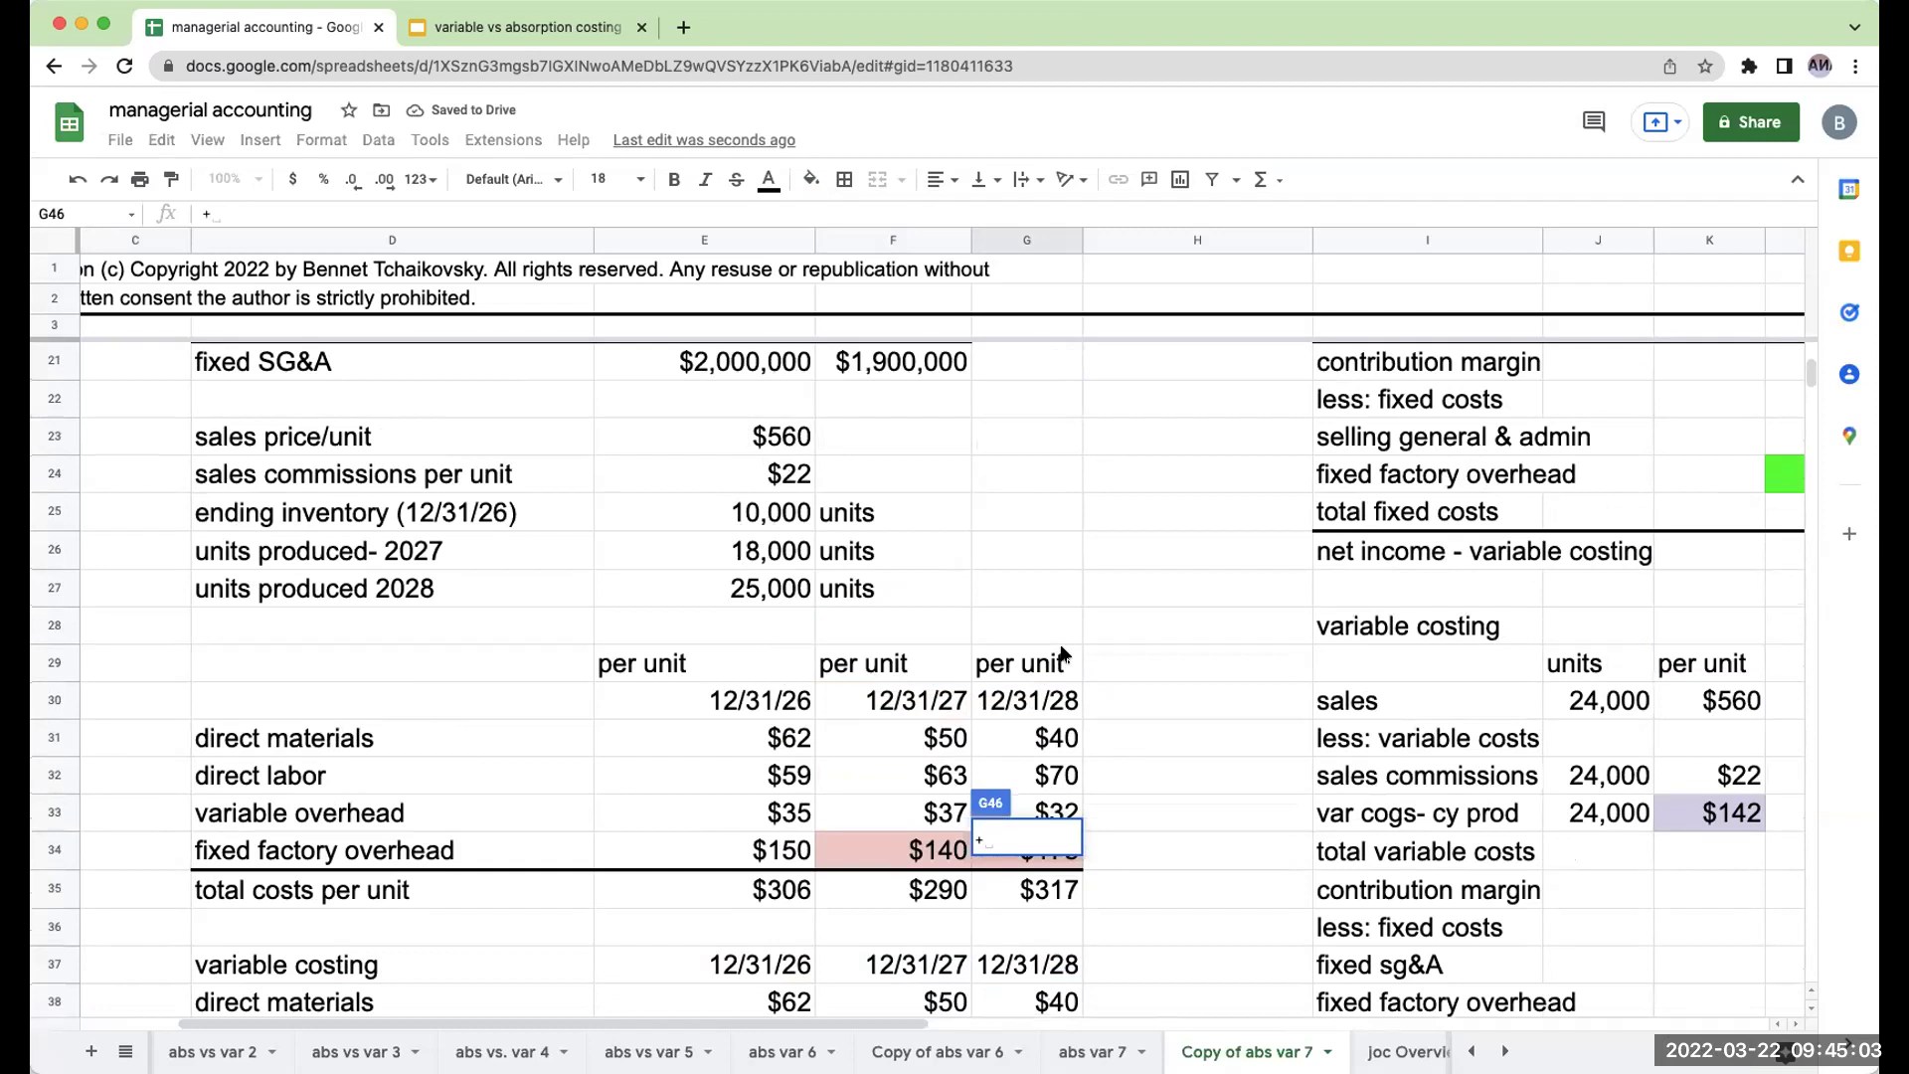
Calculate the 12/31/28 total ffoh in G47 as G45 times G46.
text(G45)
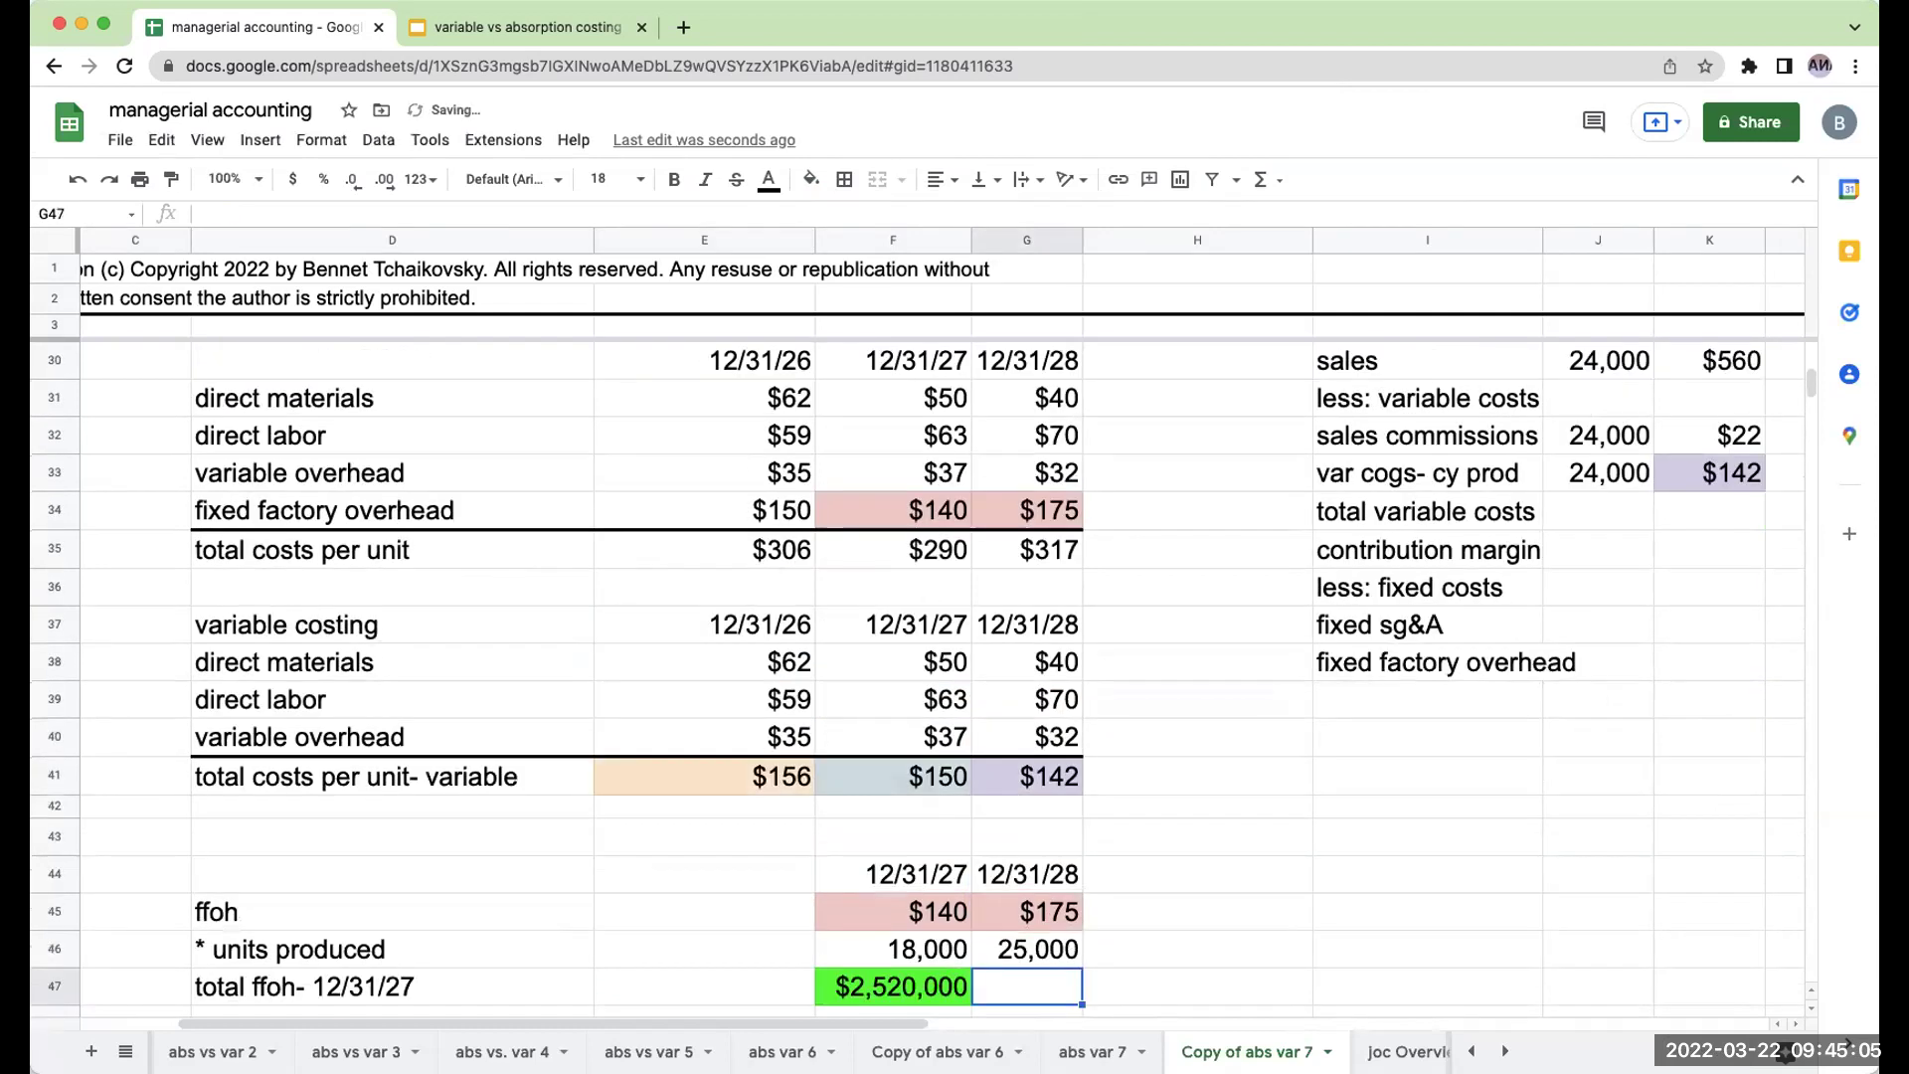
text(*G46)
key(Return)
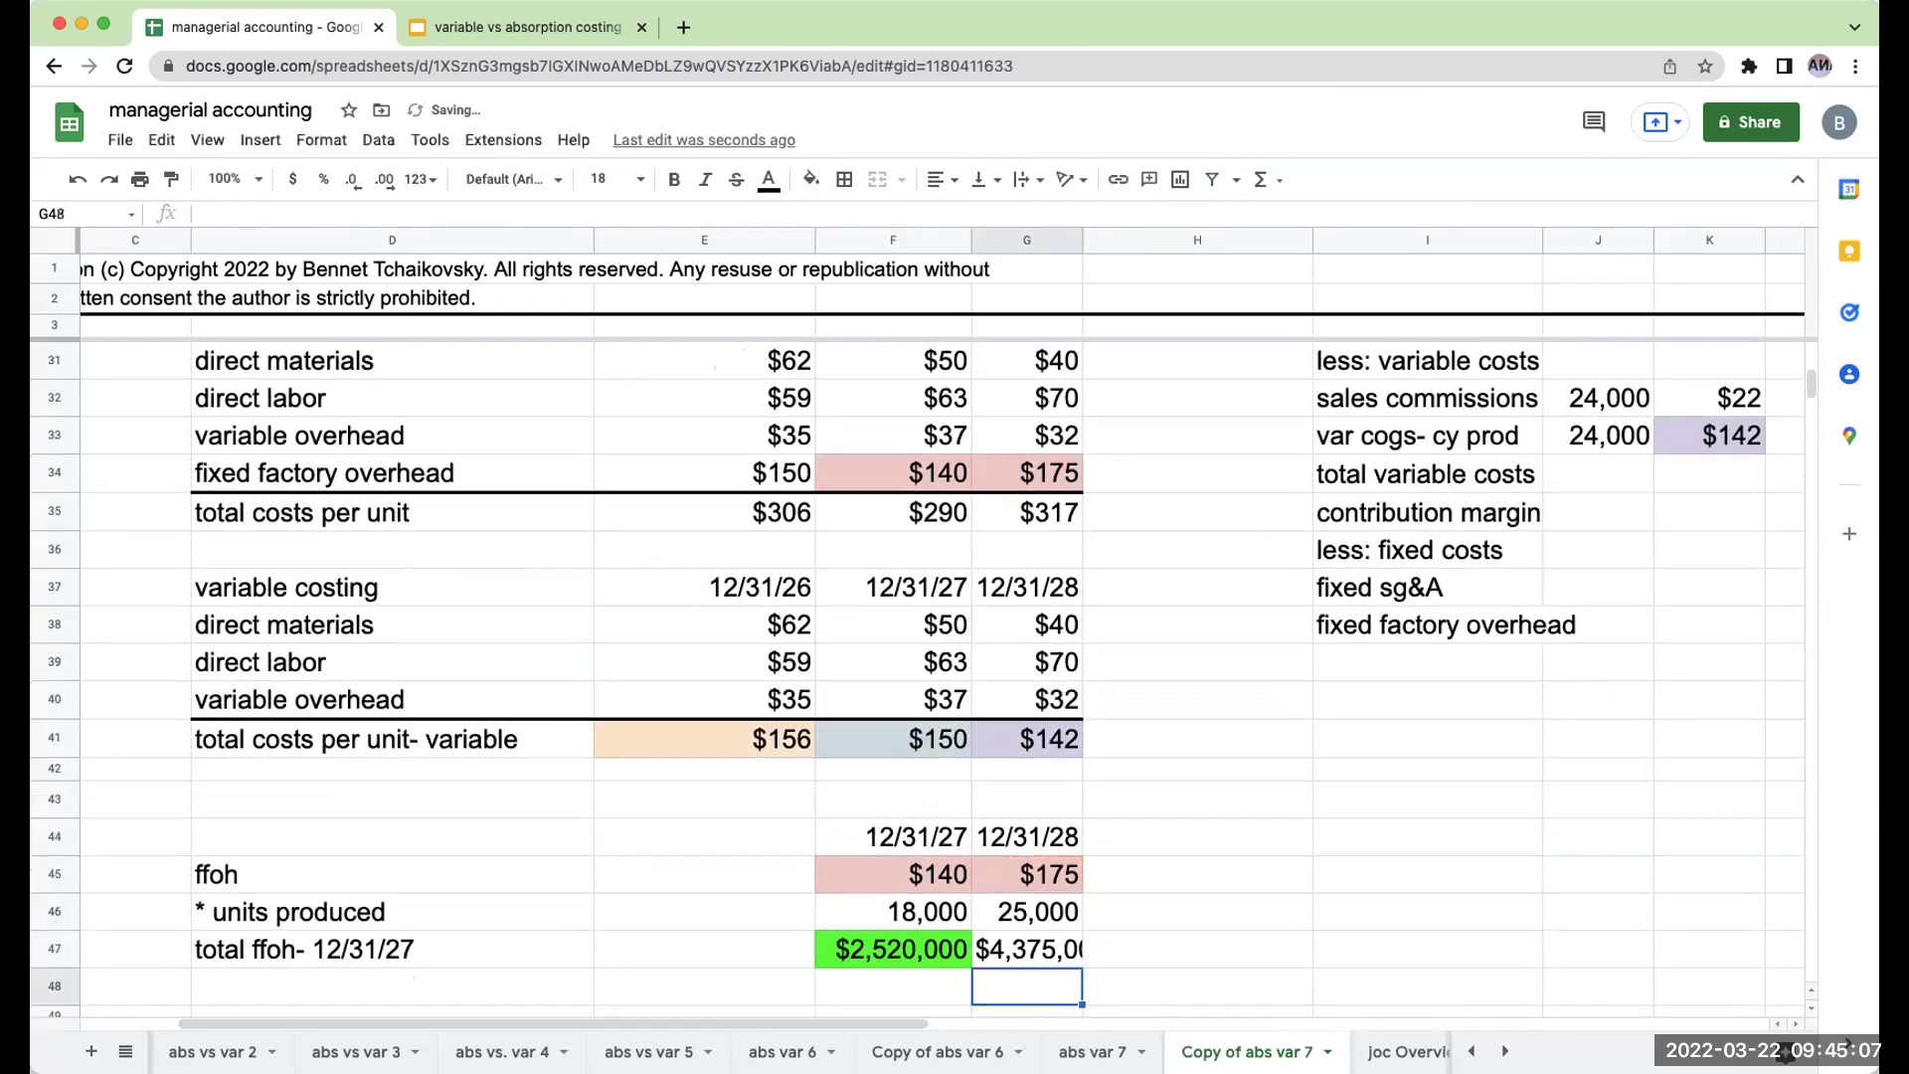
Link the fixed factory overhead amount in L38 to the 12/31/28 total ffoh in G47.
key(Up)
key(Right)
key(Right)
key(Right)
key(Right)
key(Right)
key(Right)
key(Right)
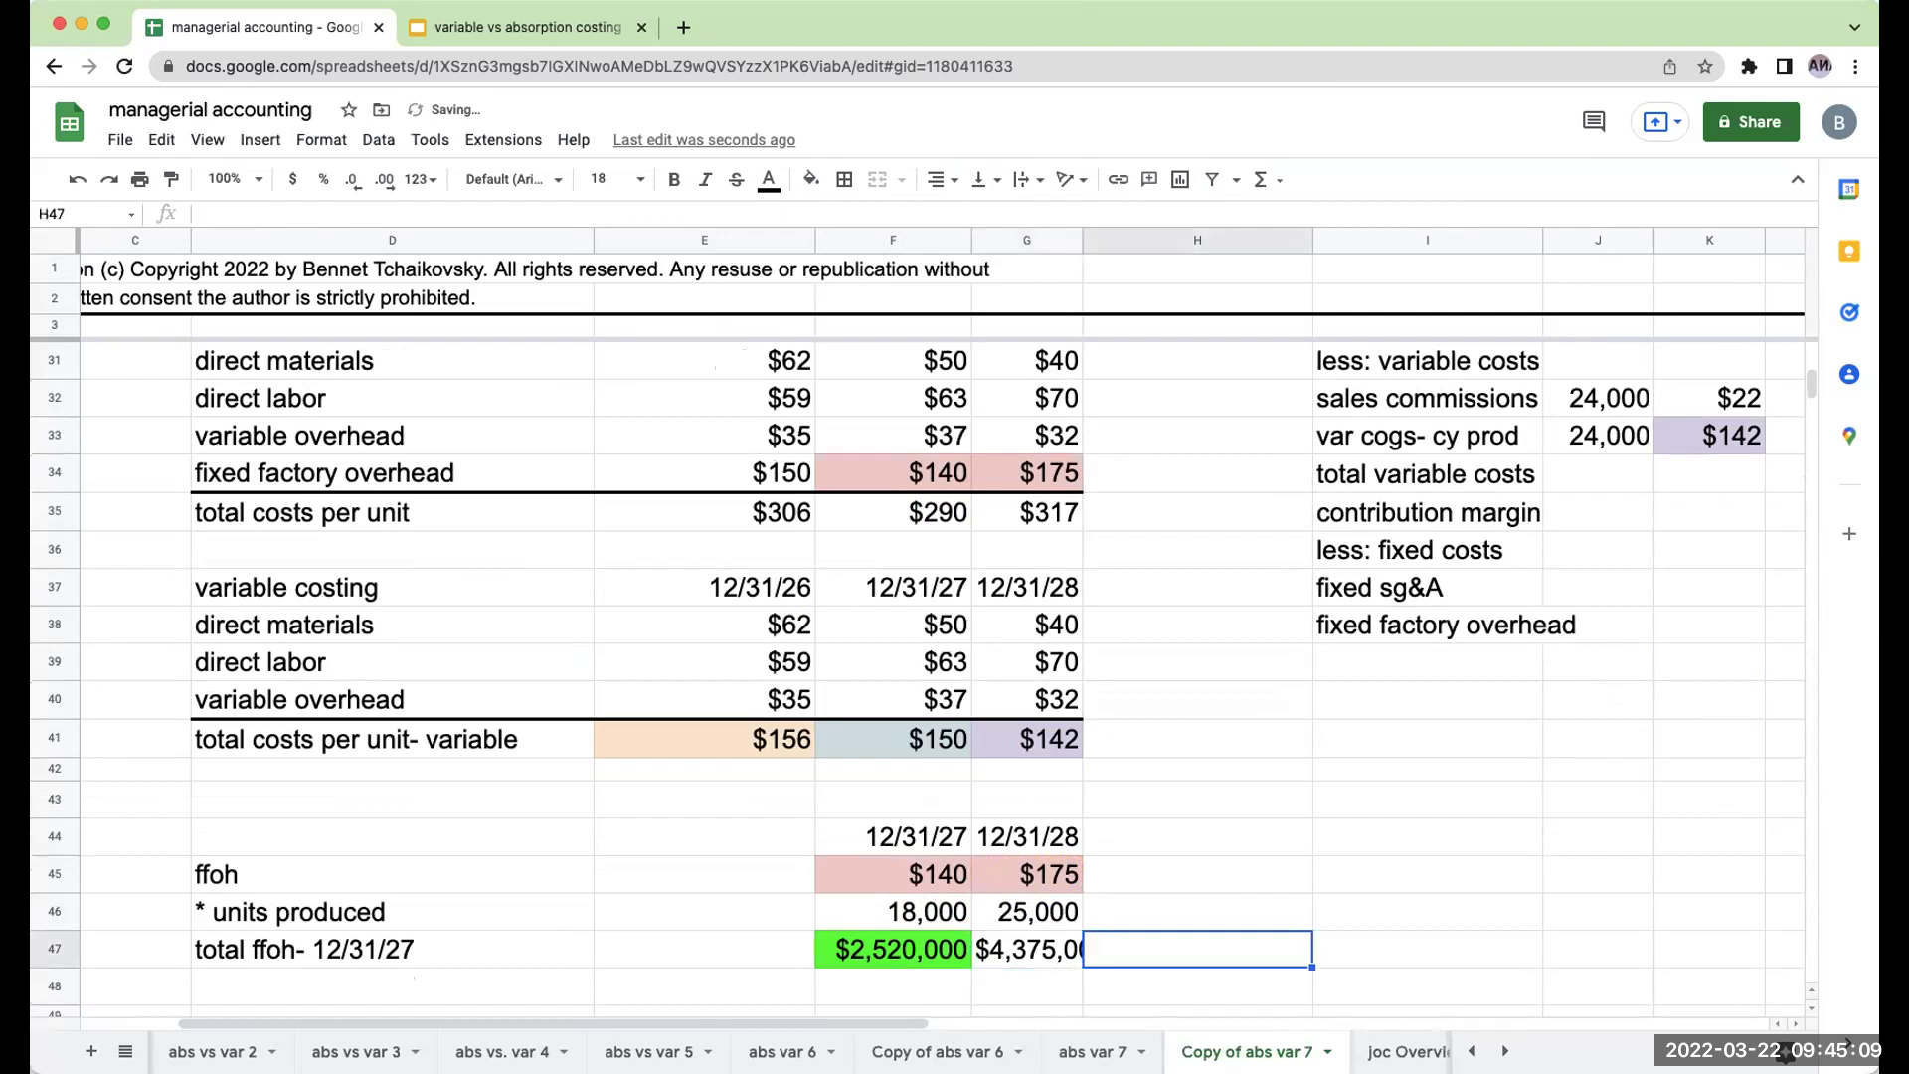
key(Left)
key(Left)
key(Up)
key(Up)
key(Up)
key(Up)
key(Up)
key(Up)
key(Up)
key(Up)
key(Up)
key(Up)
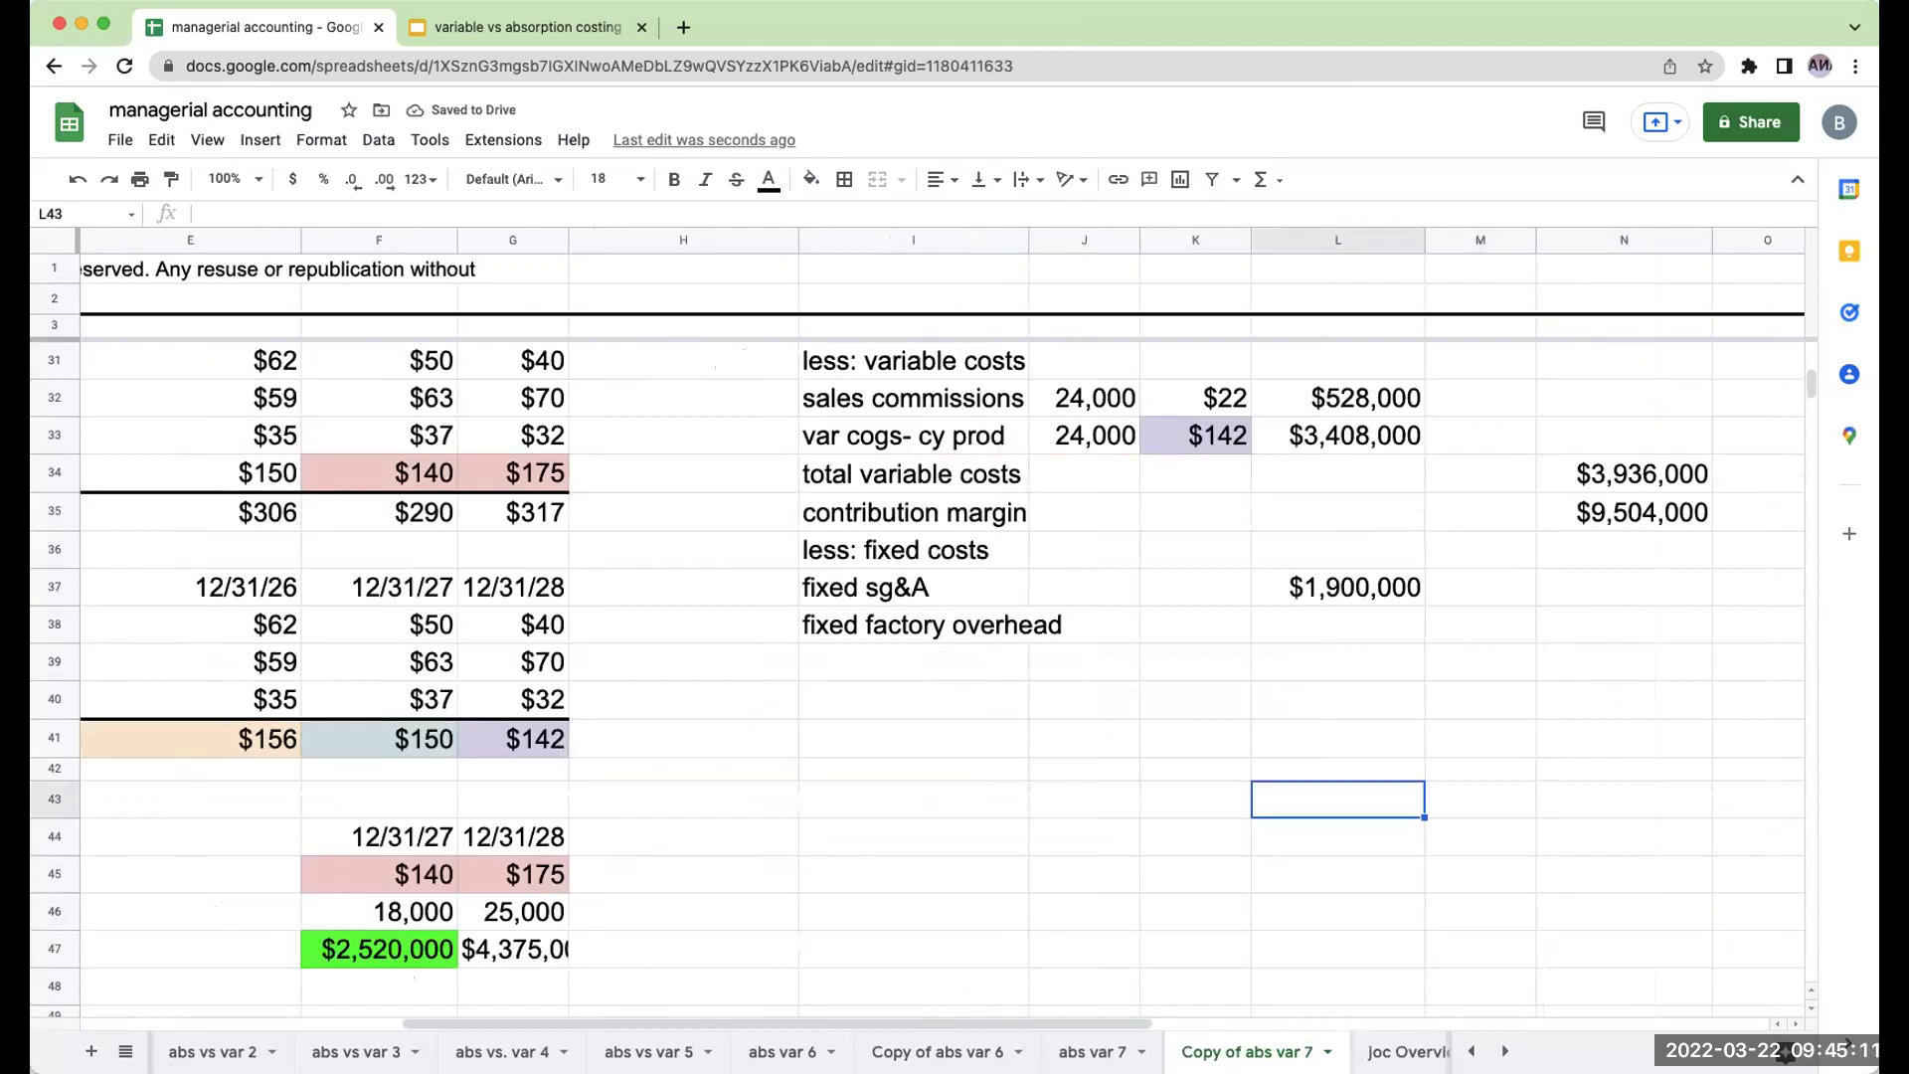
key(Down)
text(+)
key(Left)
key(Left)
key(Left)
key(Left)
key(Left)
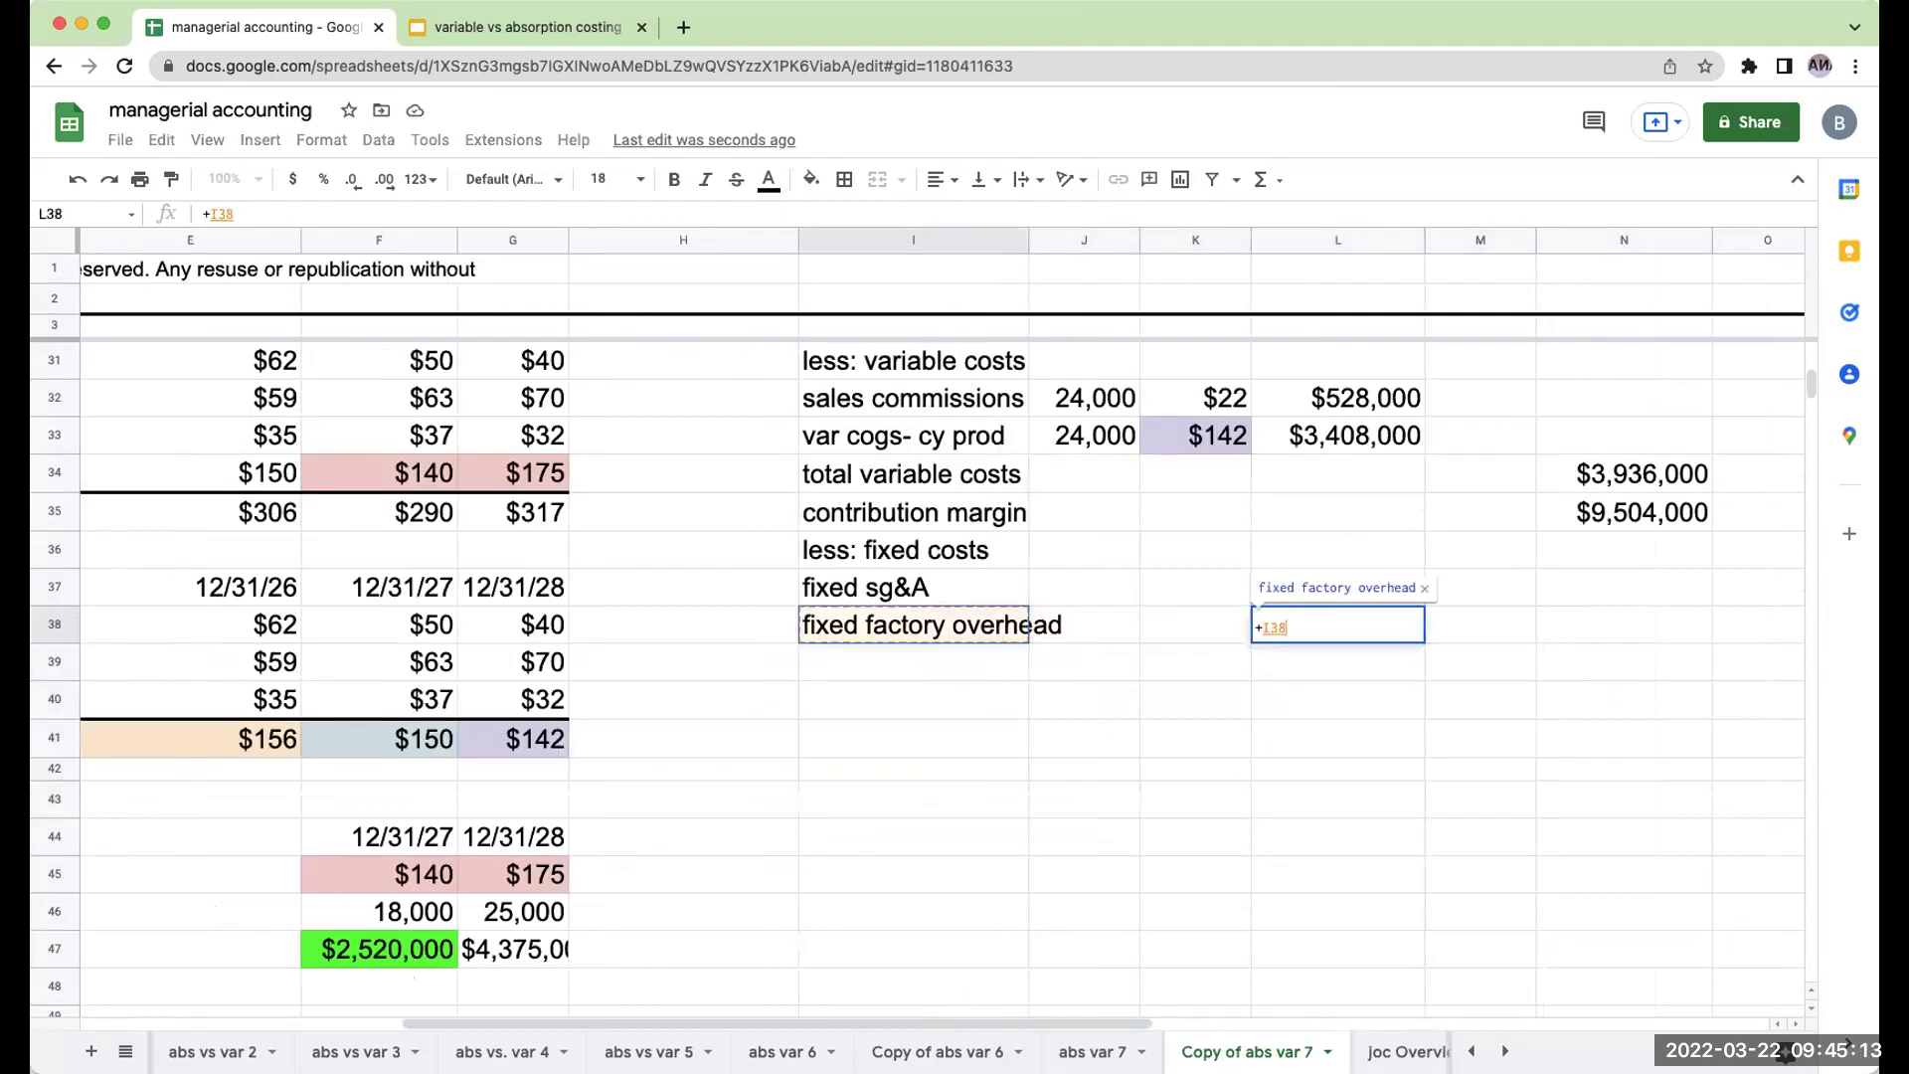
key(Down)
key(Down)
key(Down)
key(Down)
key(Down)
key(Down)
key(Down)
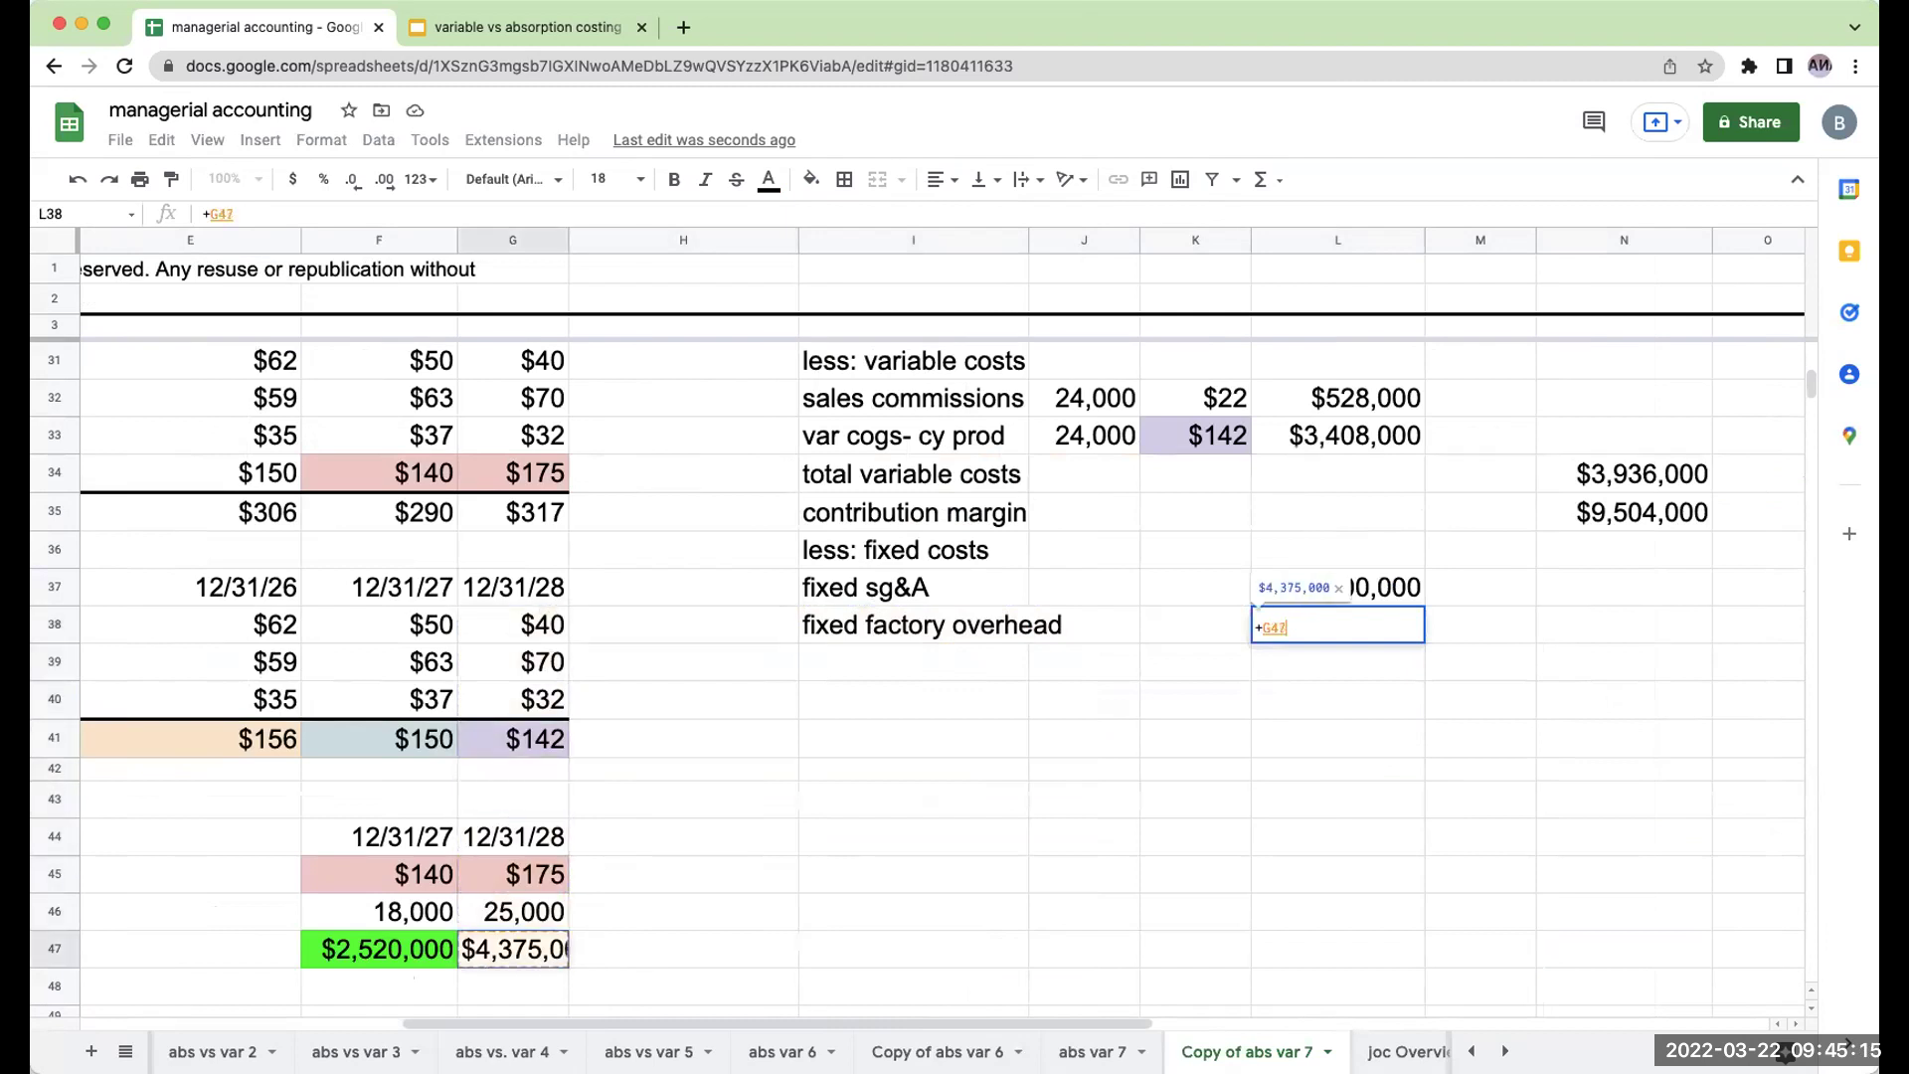
key(Return)
Enter the label "total fixed costs" in I39 below fixed factory overhead.
key(Left)
key(Left)
key(Left)
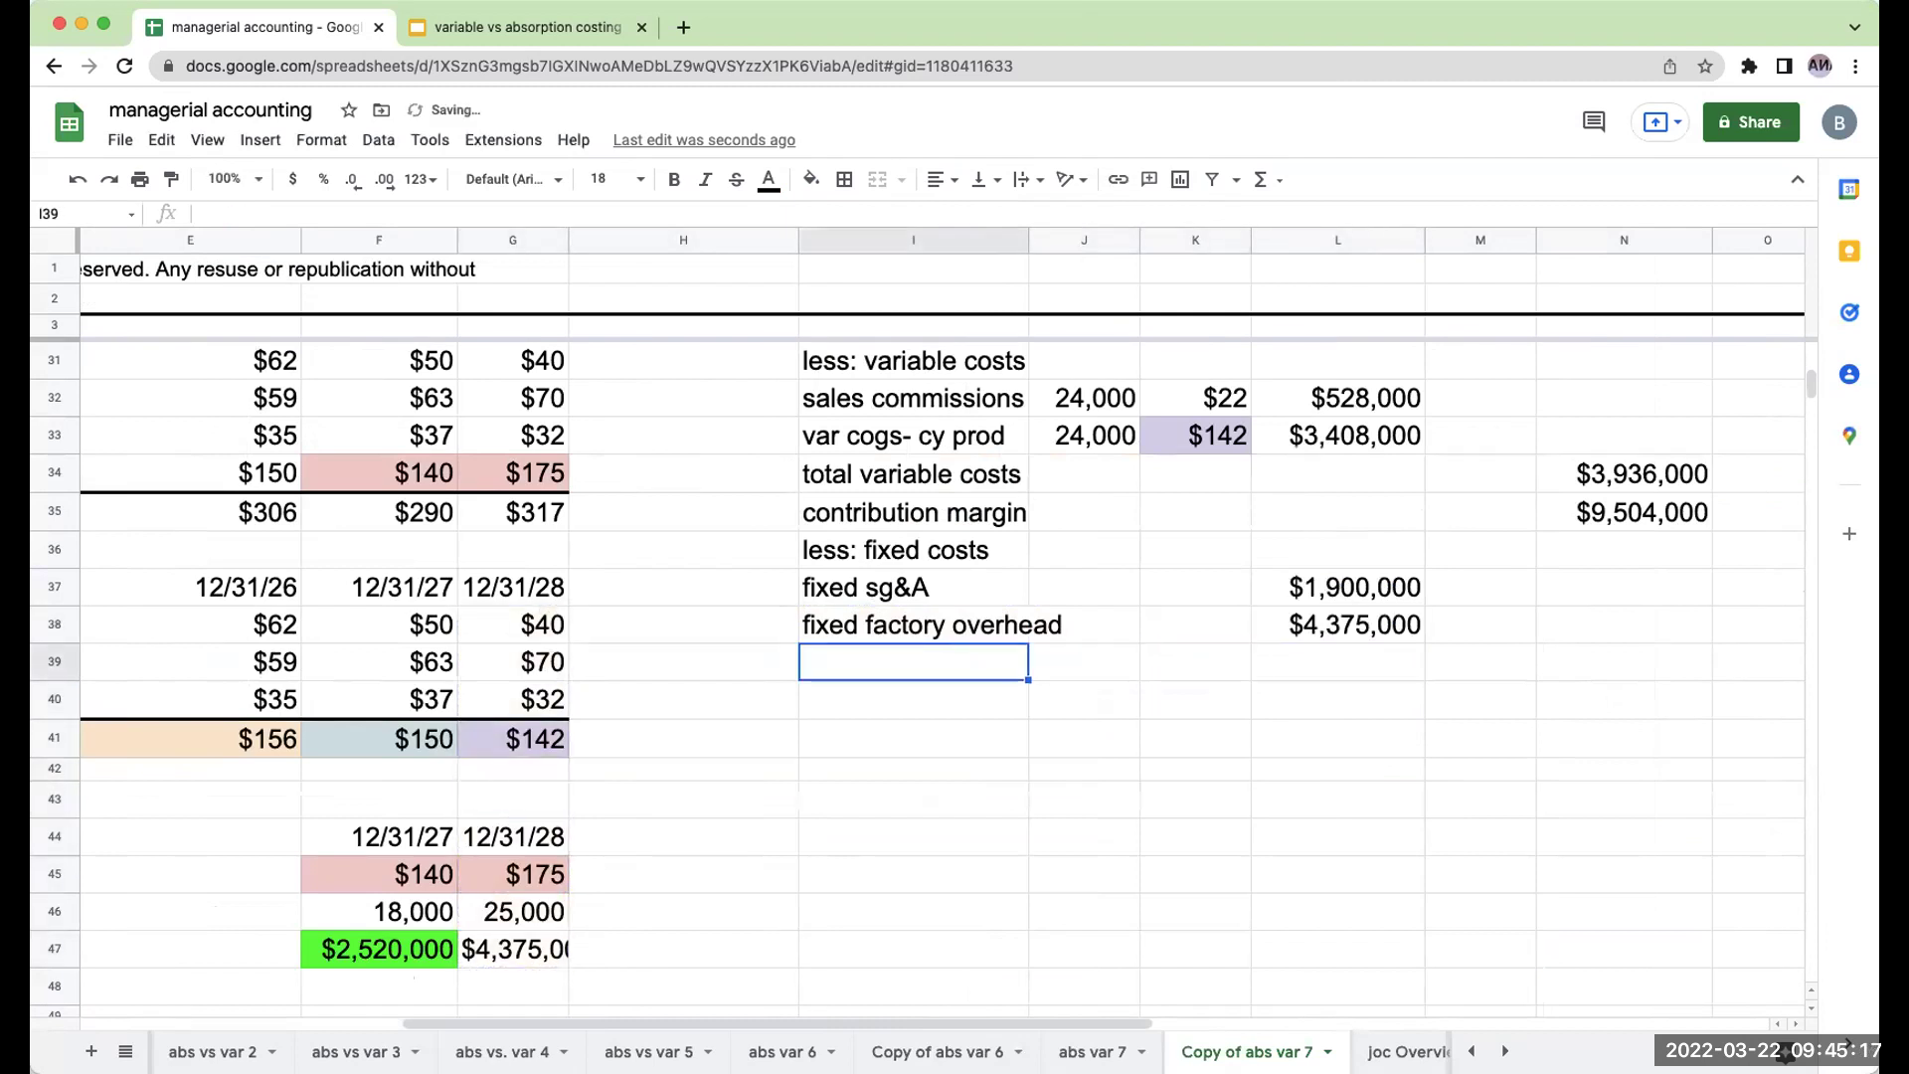
text(total fixed costs)
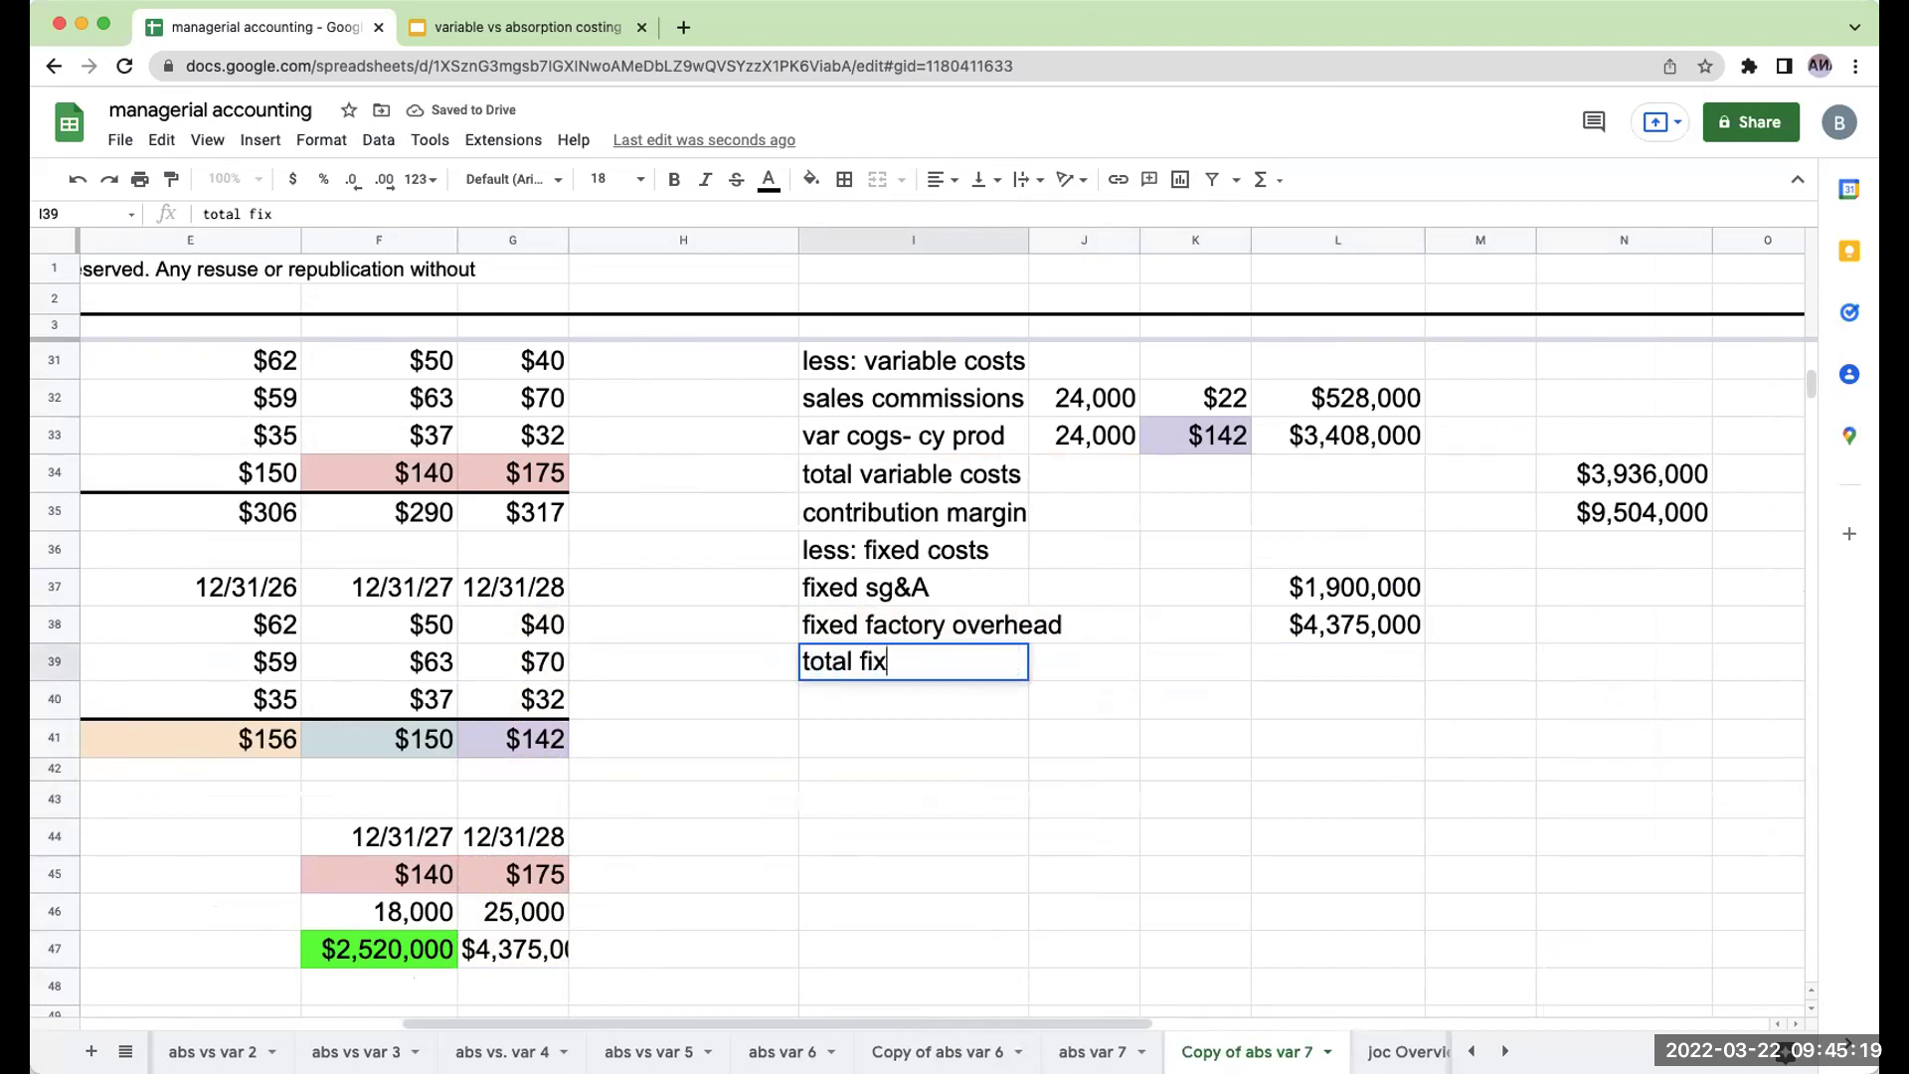
key(Return)
Calculate total fixed costs in N39 as L37 plus L38.
key(Up)
key(Right)
key(Right)
key(Right)
key(Right)
key(Right)
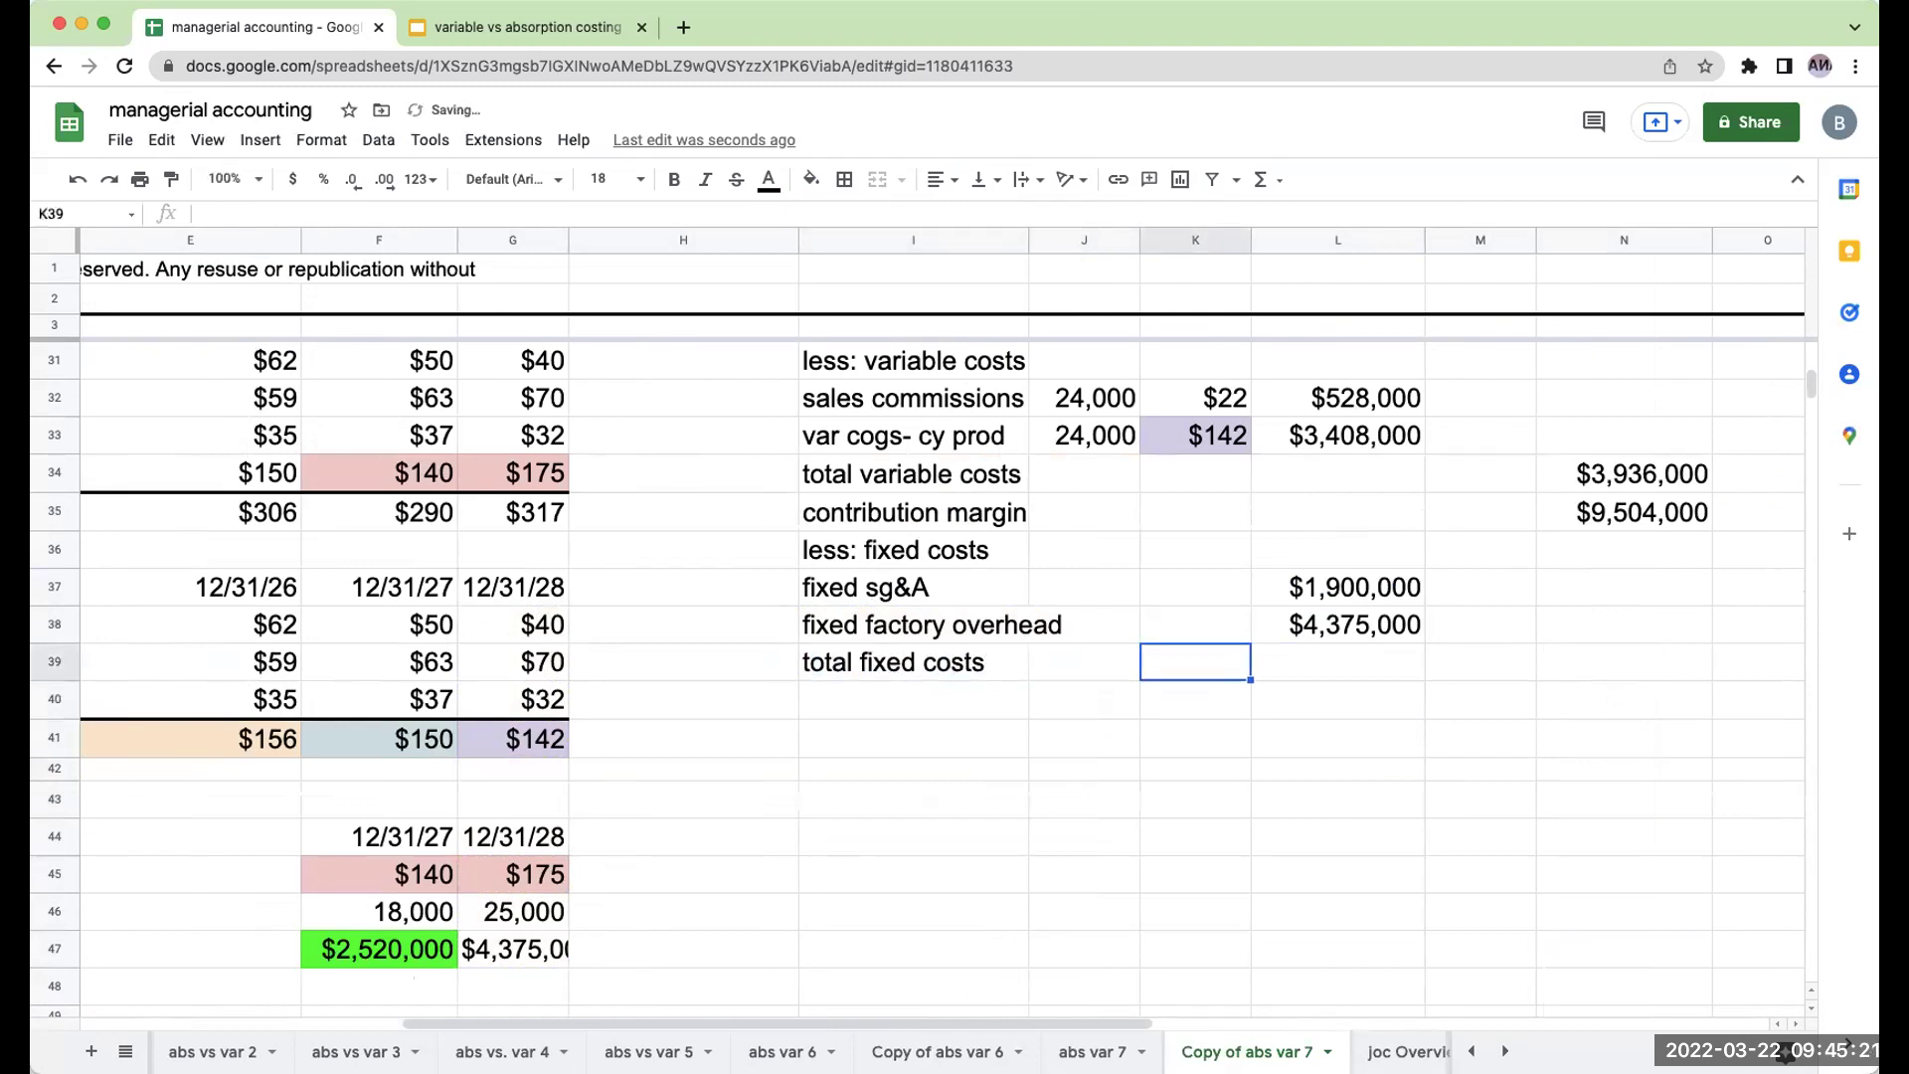
text(+)
key(Left)
key(Left)
key(Up)
key(Up)
text(+)
key(Down)
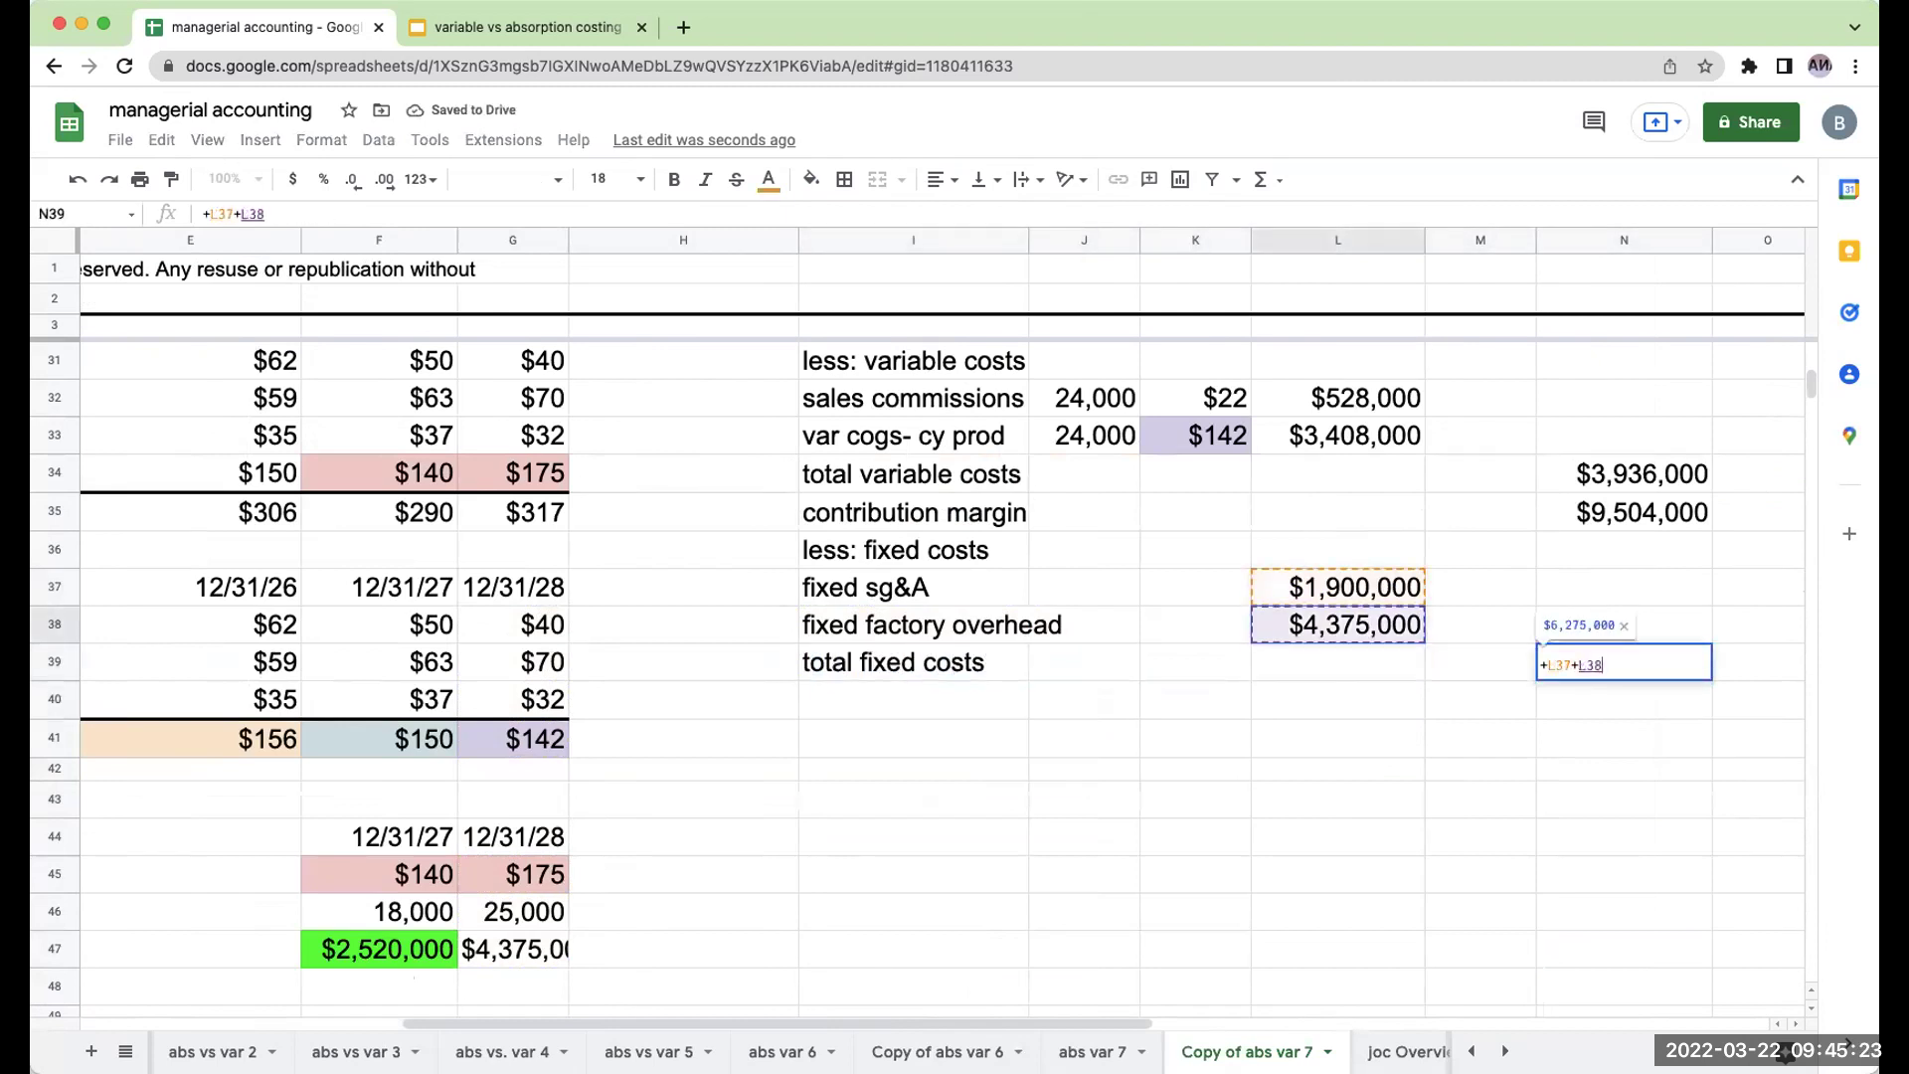
key(Return)
Enter the label "net income- variable costing" in I40 below total fixed costs.
key(Up)
key(Left)
key(Left)
key(Left)
key(Left)
key(Down)
key(Left)
text(net incom)
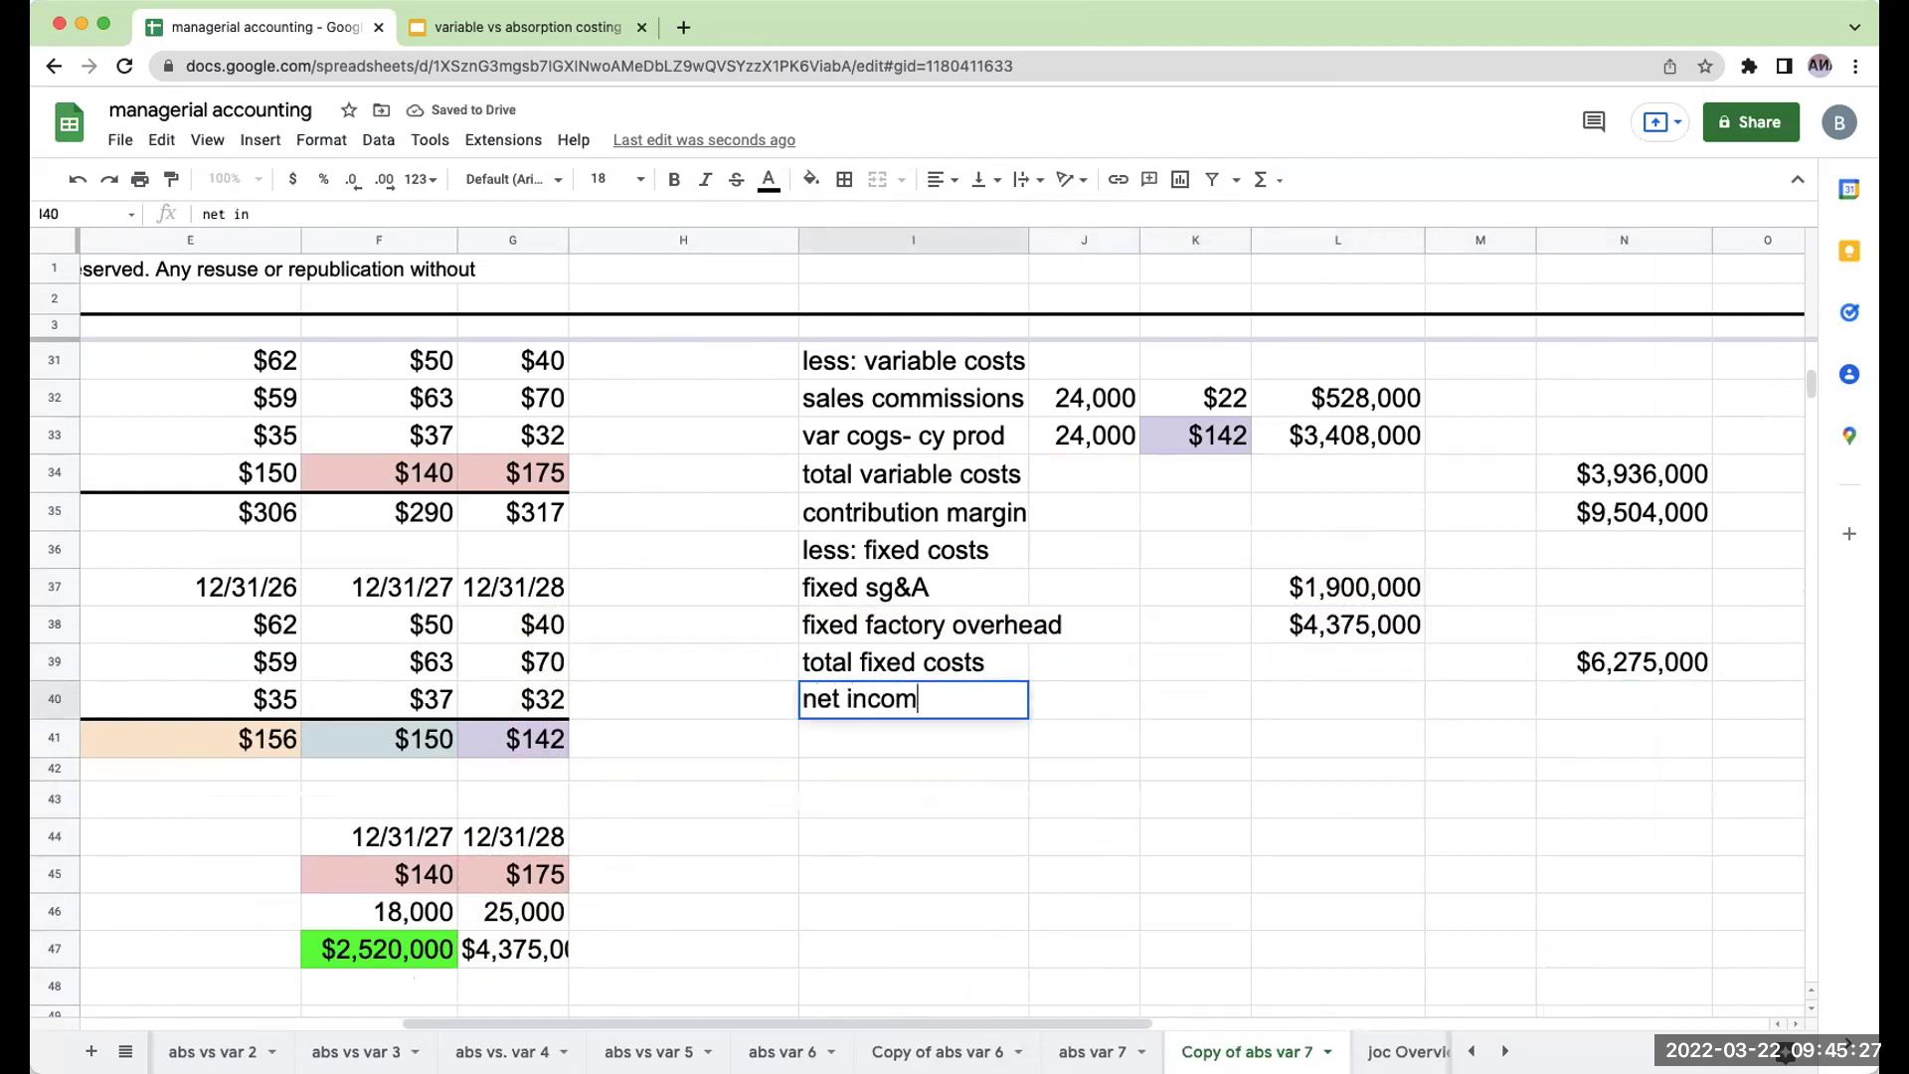
text(e- varioab)
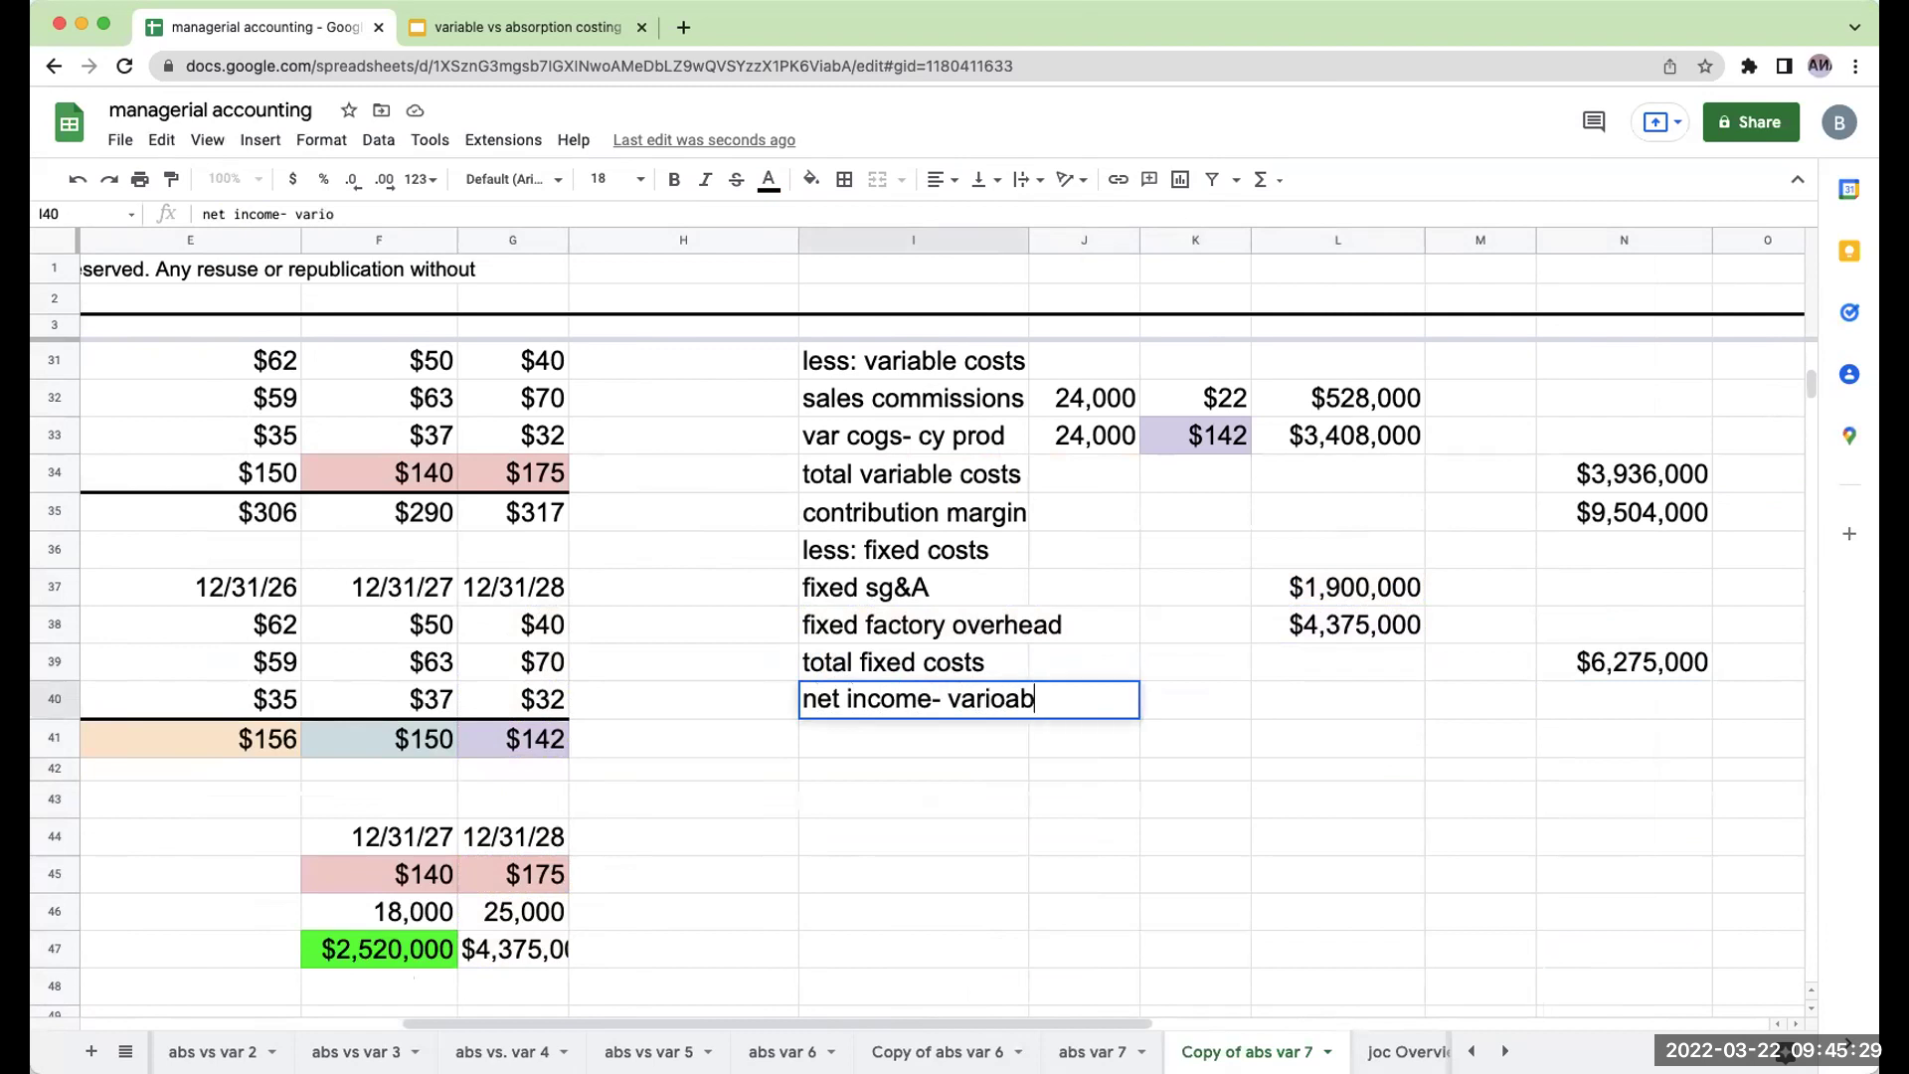
key(BackSpace)
key(BackSpace)
key(BackSpace)
text(able costsin)
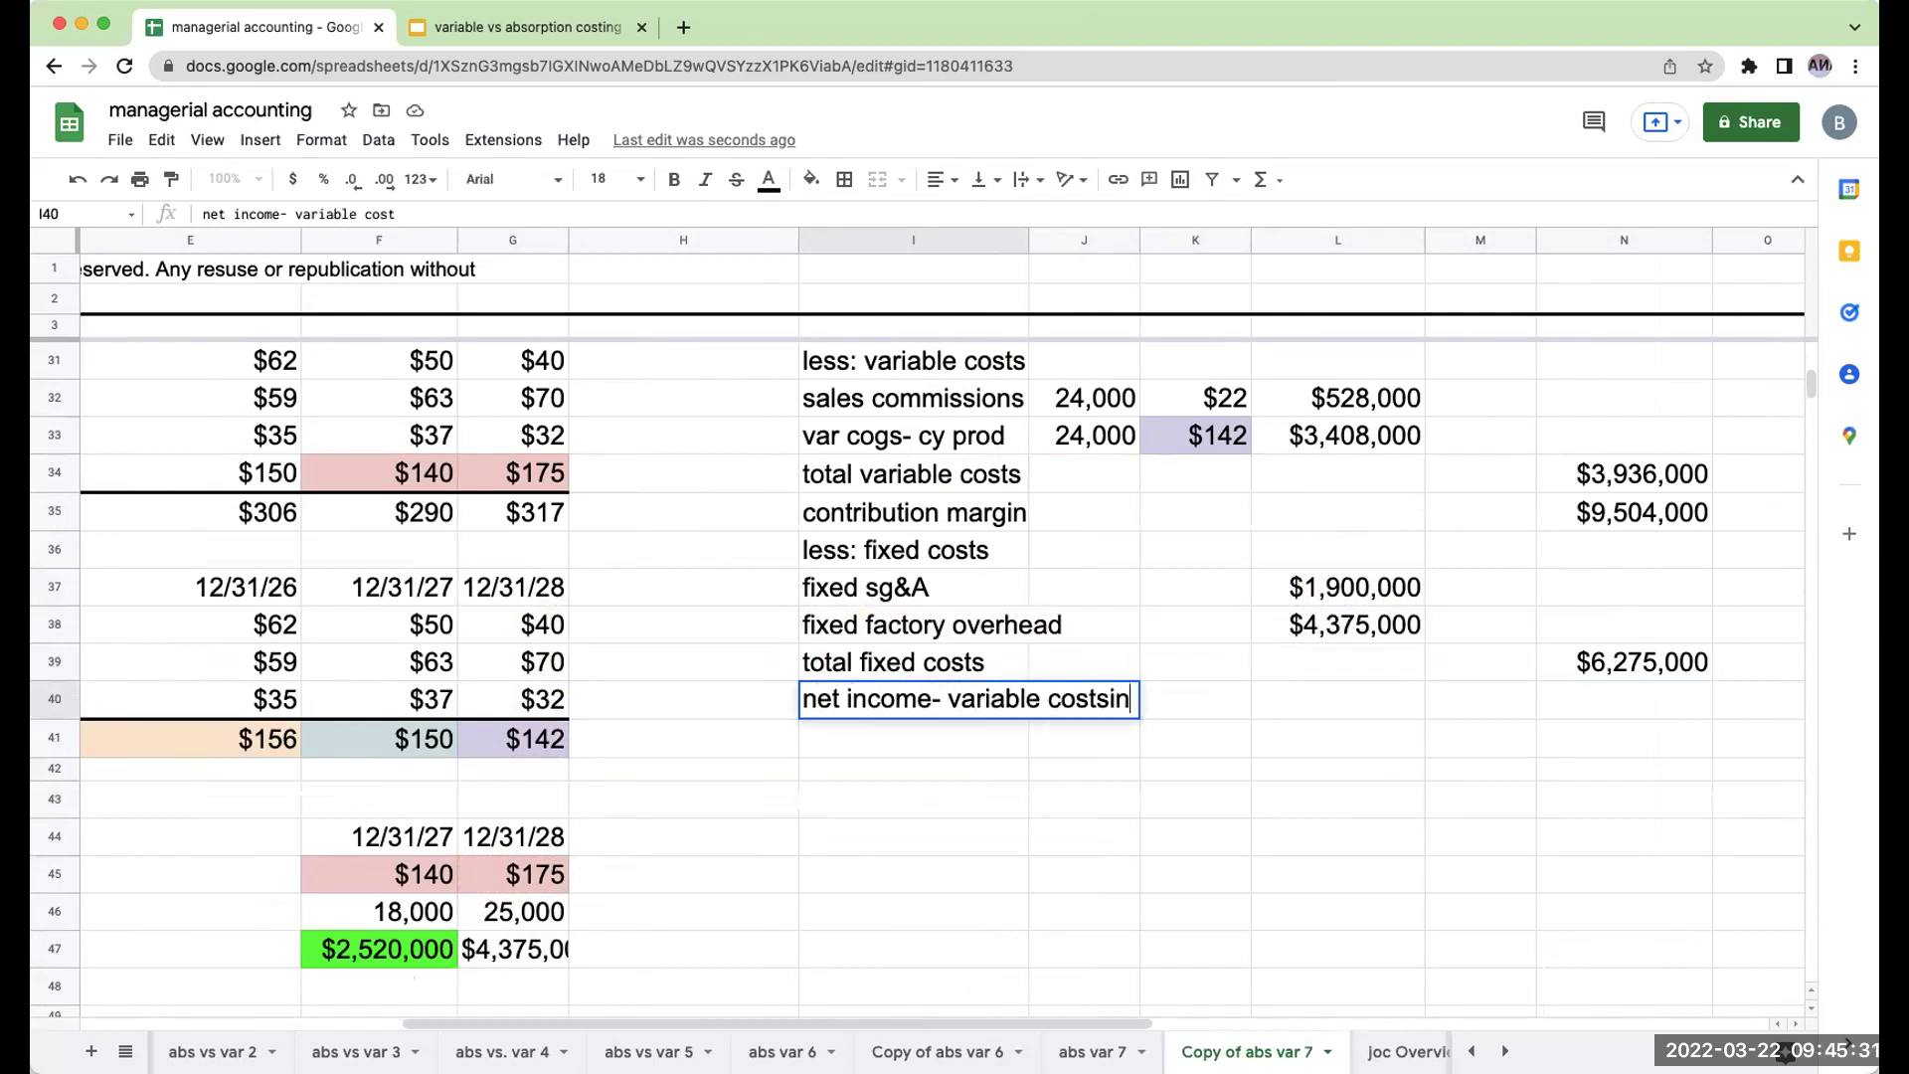
key(BackSpace)
key(BackSpace)
text(ing)
key(Return)
Calculate the 12/31/28 net income in N40 as contribution margin N35 minus total fixed costs N39.
key(Up)
key(Right)
key(Right)
key(Right)
key(Right)
key(Right)
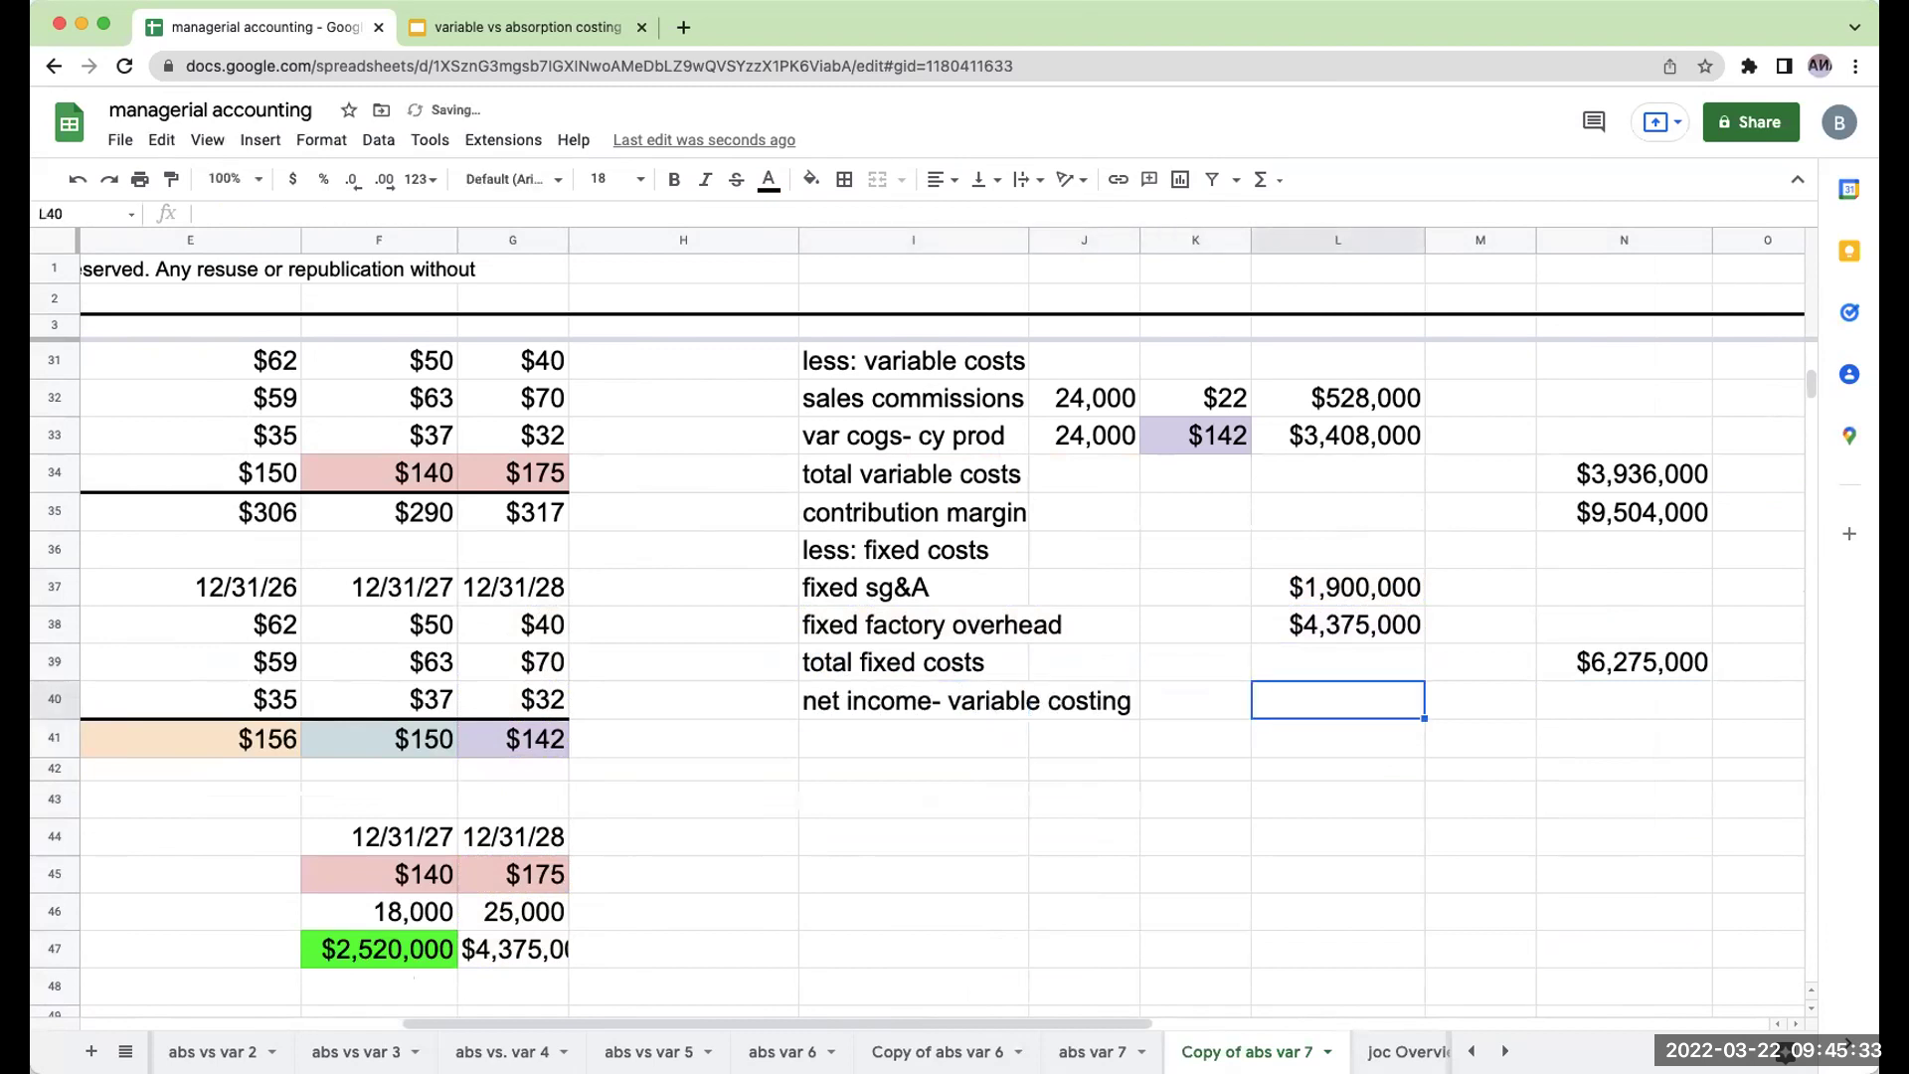
text(+)
key(Up)
key(Up)
key(Up)
key(Up)
key(Up)
text(-)
key(Up)
key(Return)
key(Up)
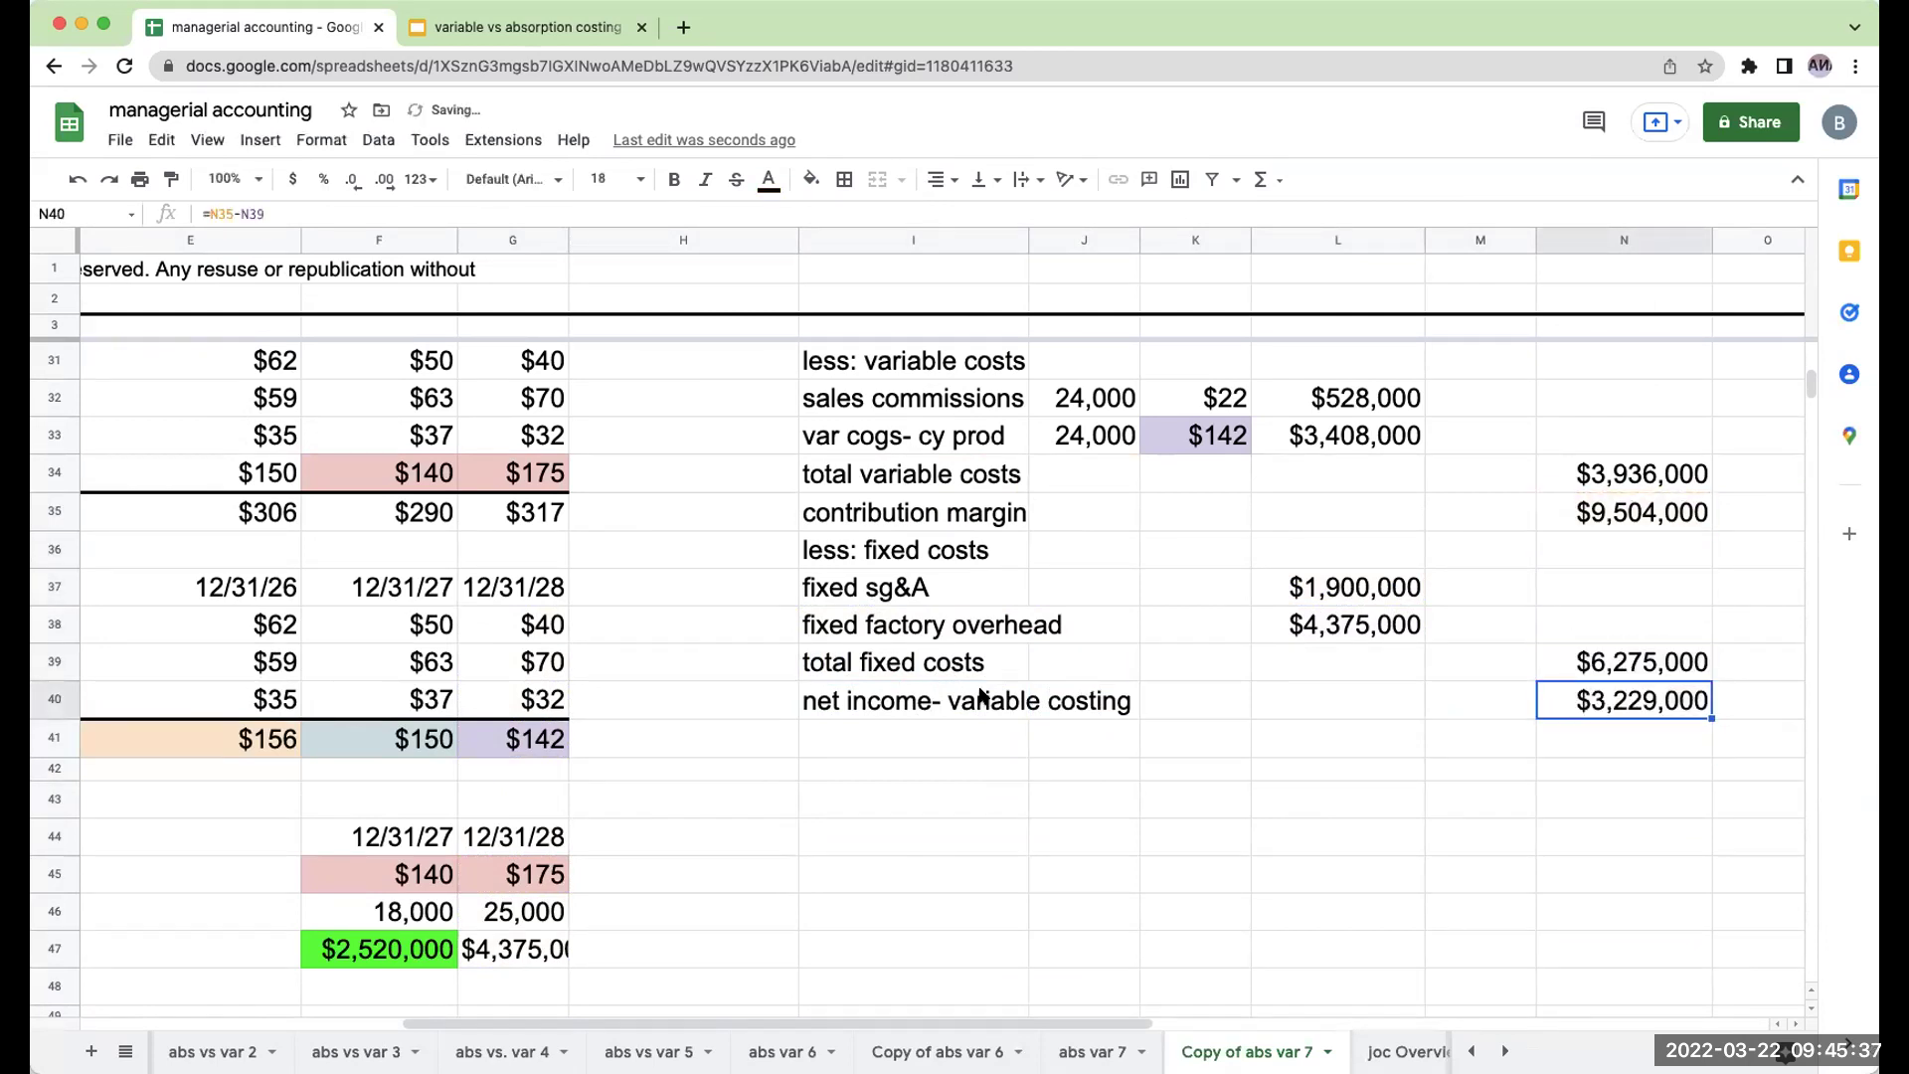
Add a top border across the net income row, I40:N40.
drag(917, 699, 1591, 701)
click(844, 179)
click(881, 256)
Review the 12/31/27 and 12/31/28 variable costing income statements from sales down to net income.
scroll(1163, 577, up, 5)
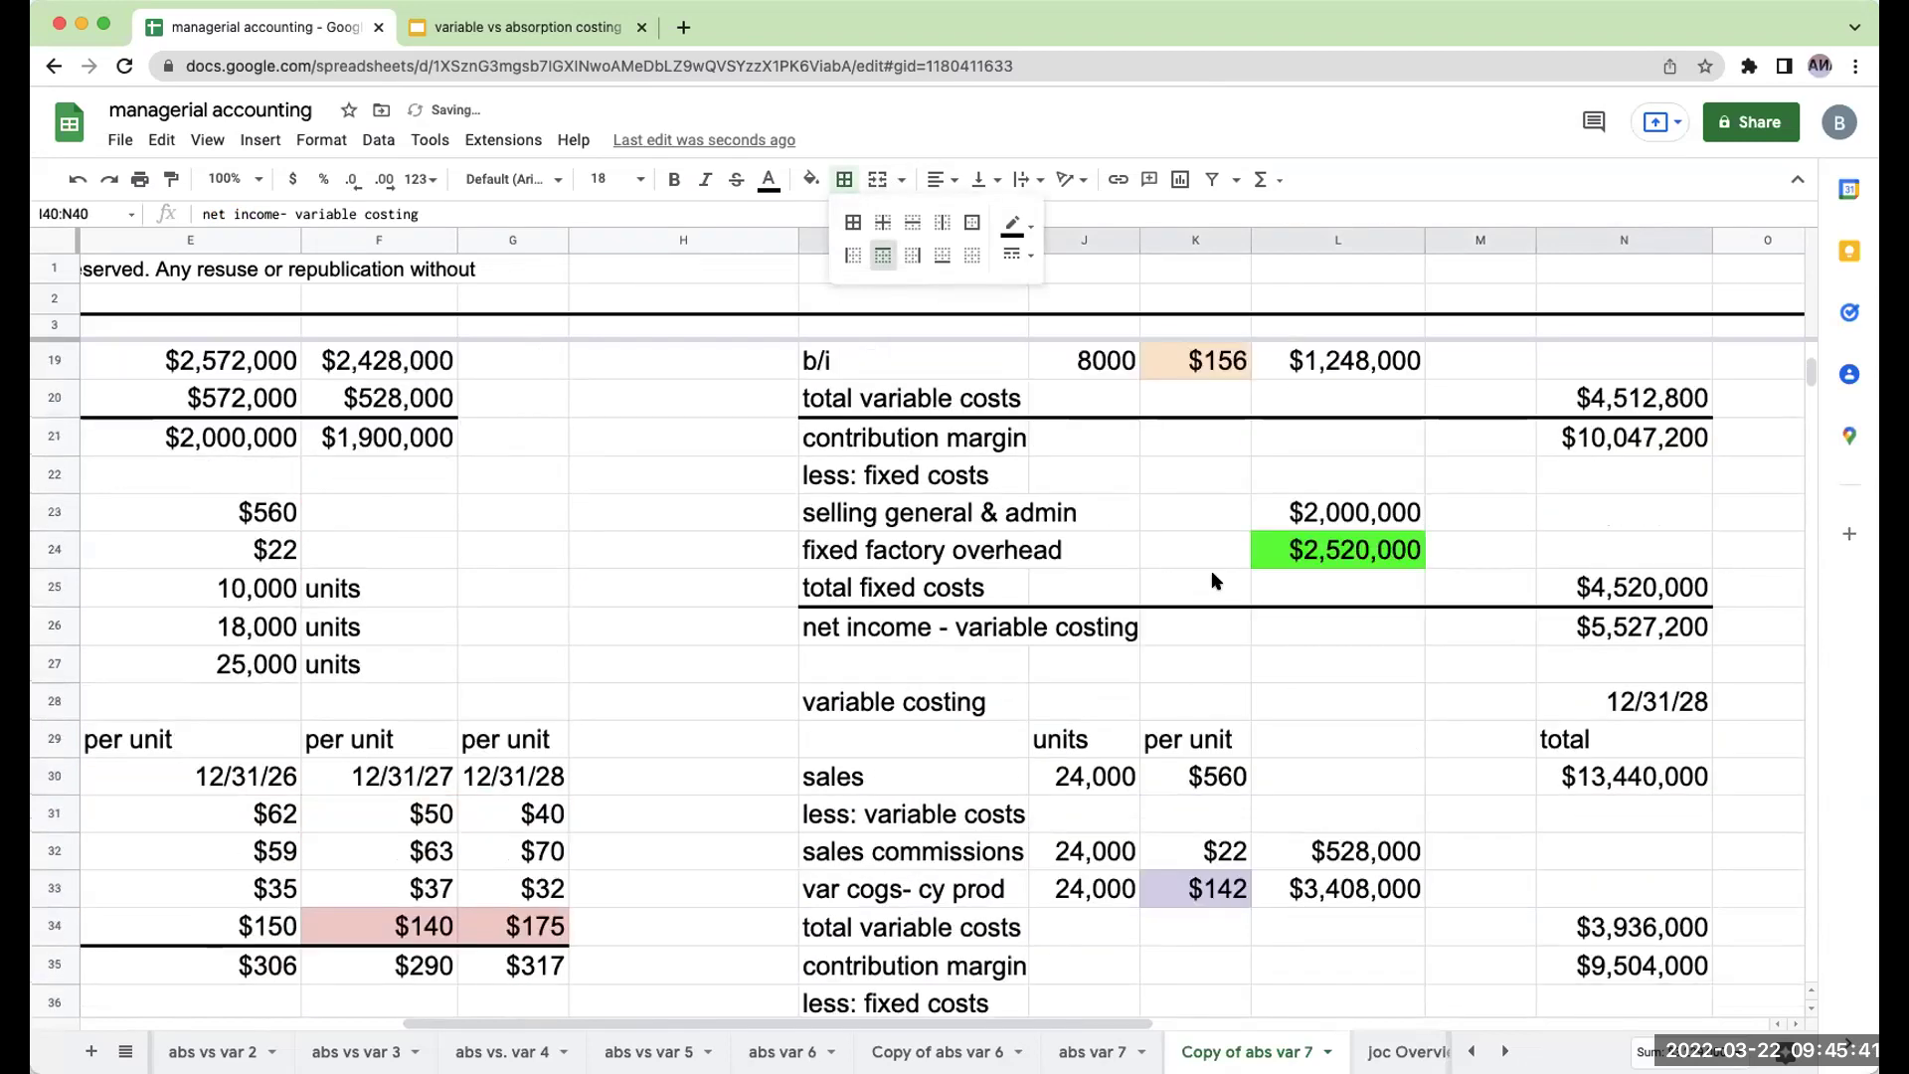
scroll(1212, 580, down, 4)
scroll(1213, 577, up, 6)
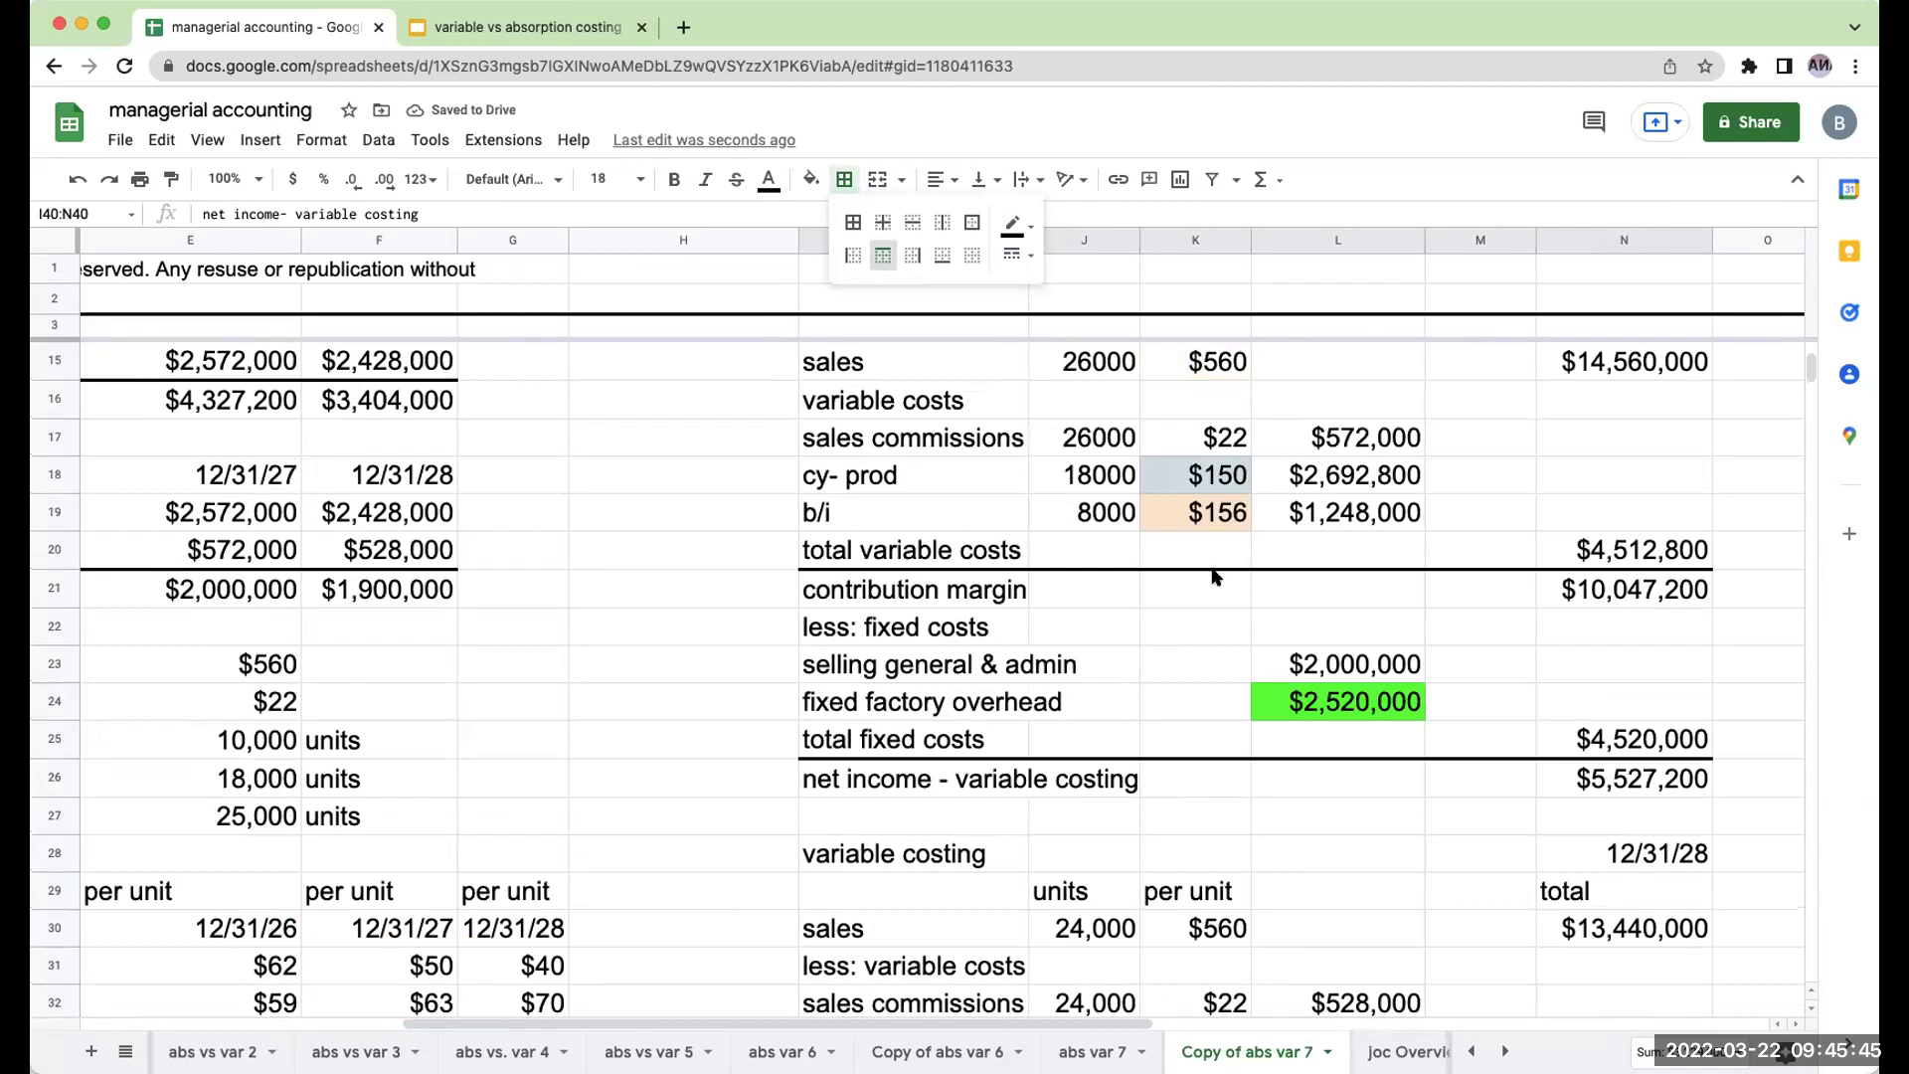
scroll(1212, 577, up, 3)
scroll(1212, 577, down, 11)
scroll(1212, 575, up, 3)
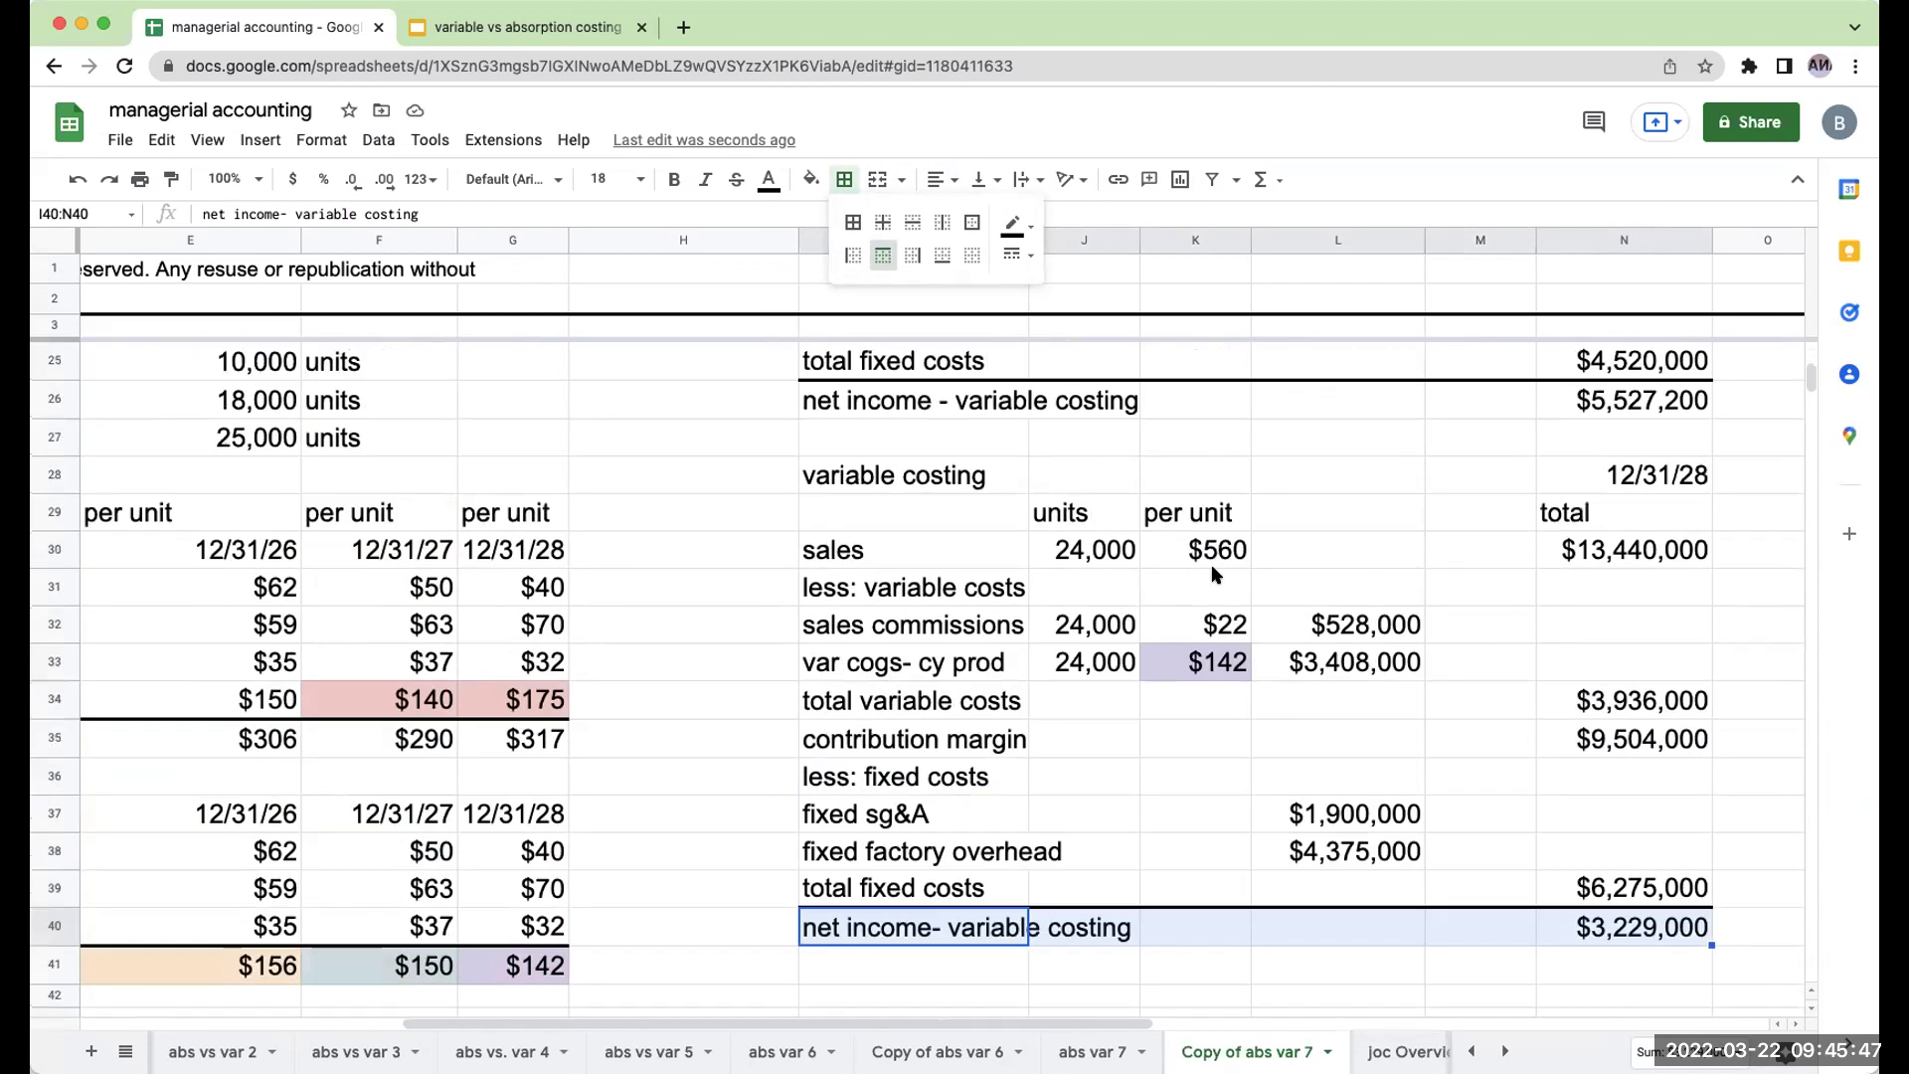
scroll(1212, 570, up, 3)
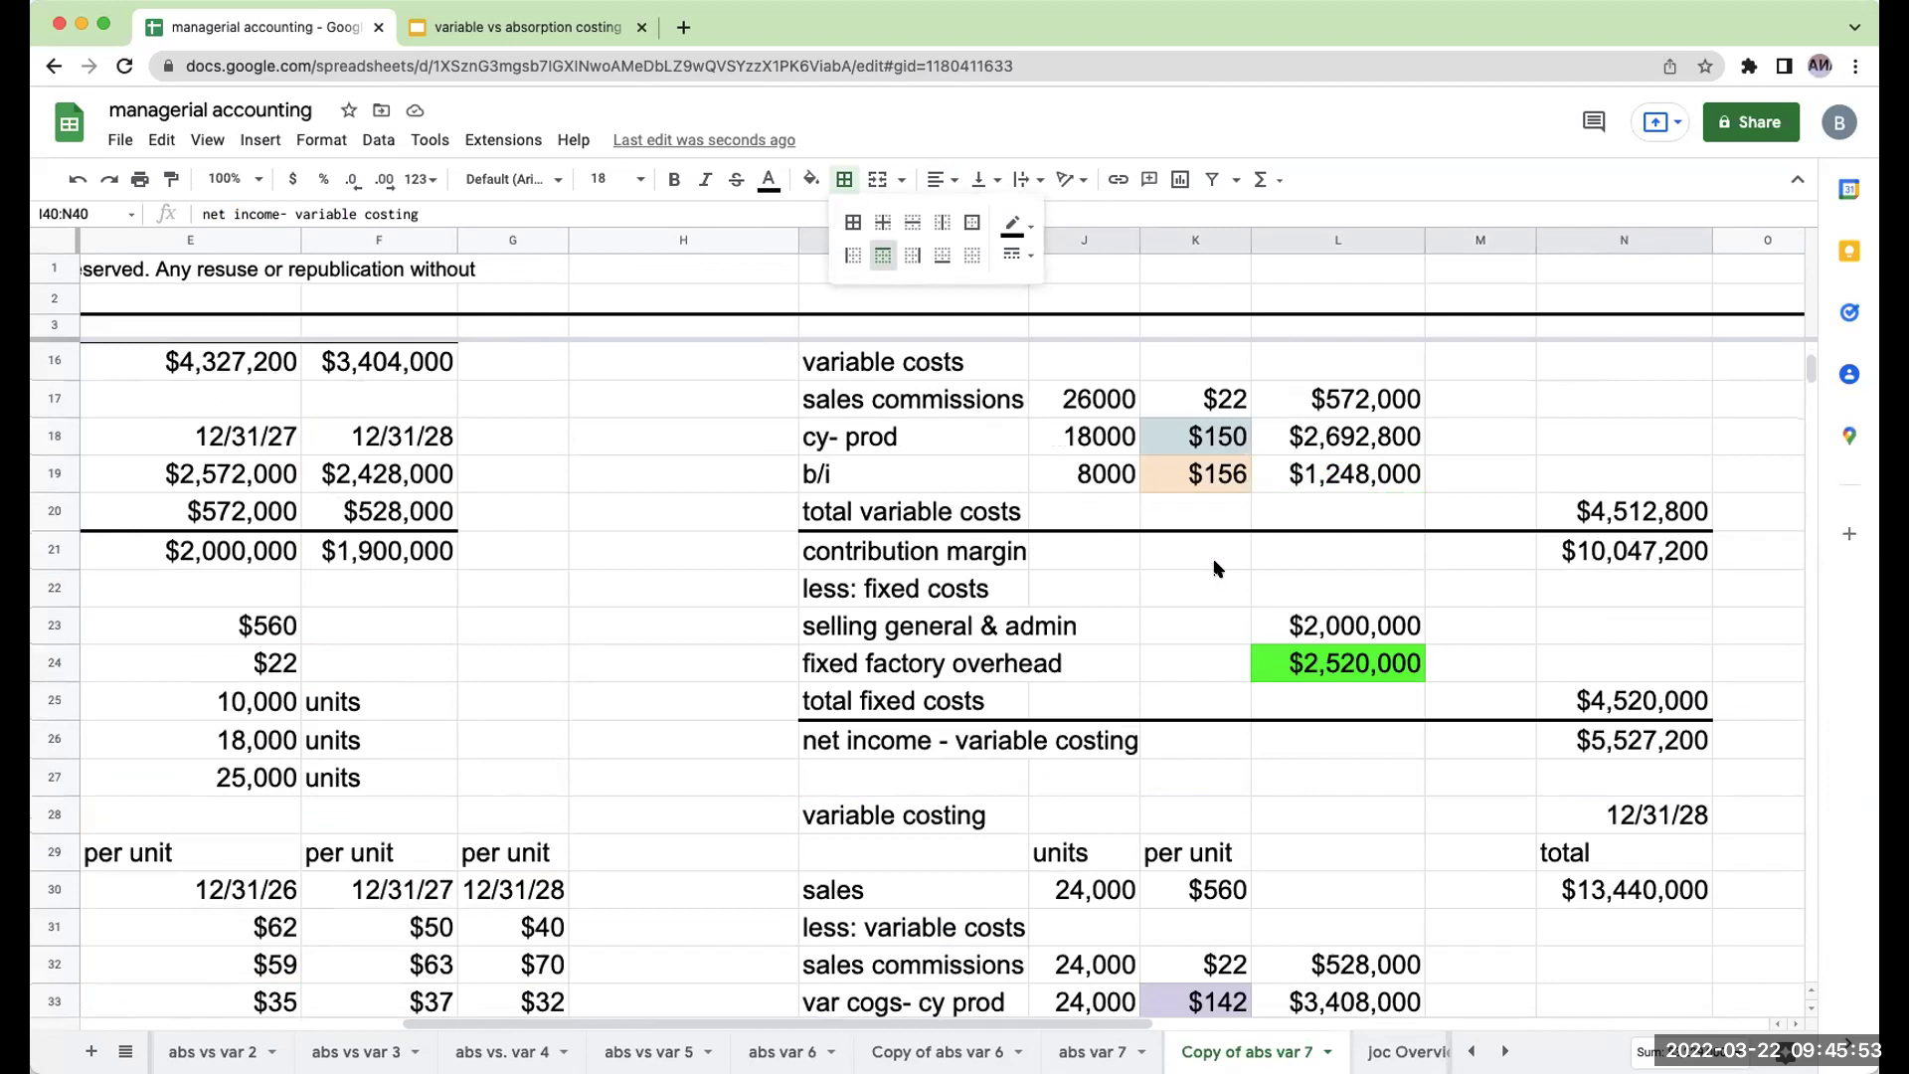
Switch to the "variable vs absorption costing" presentation and show the "Thank you!" slide 8.
click(500, 38)
scroll(194, 456, up, 5)
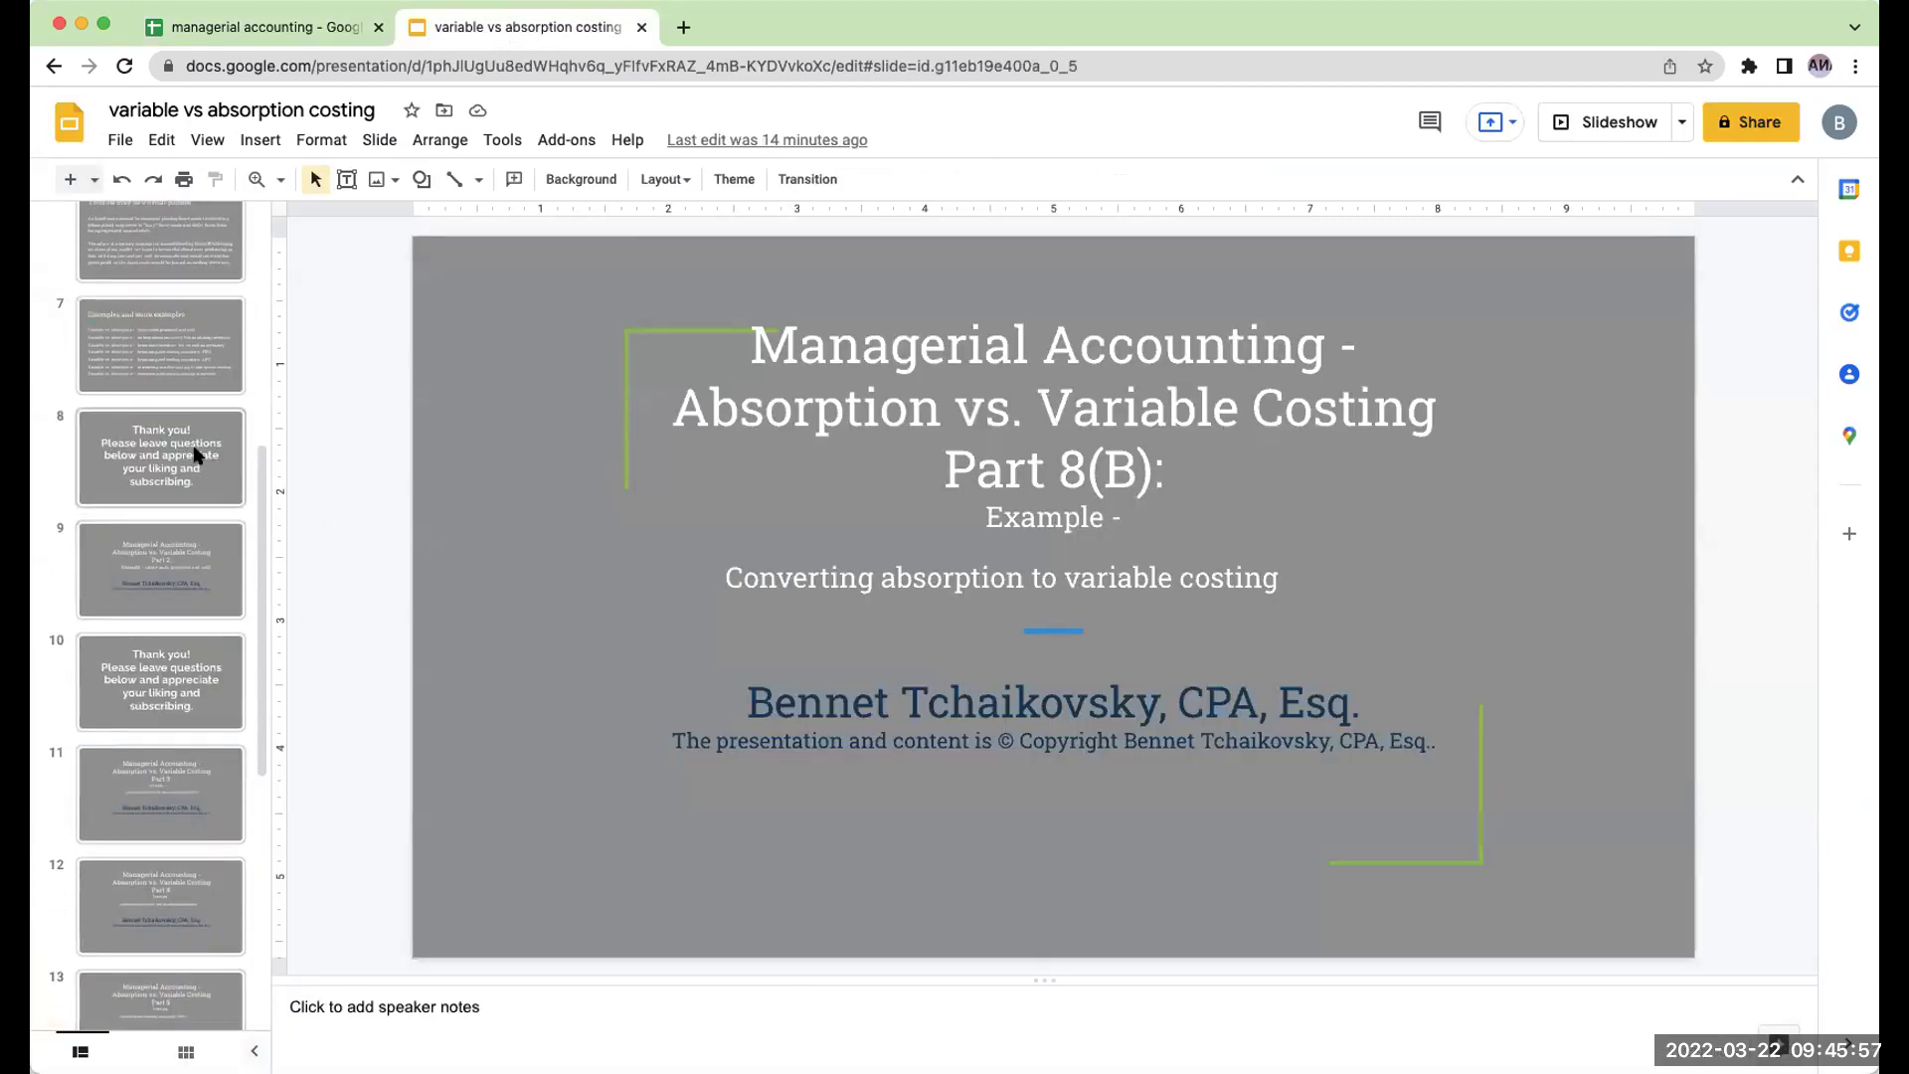
click(146, 429)
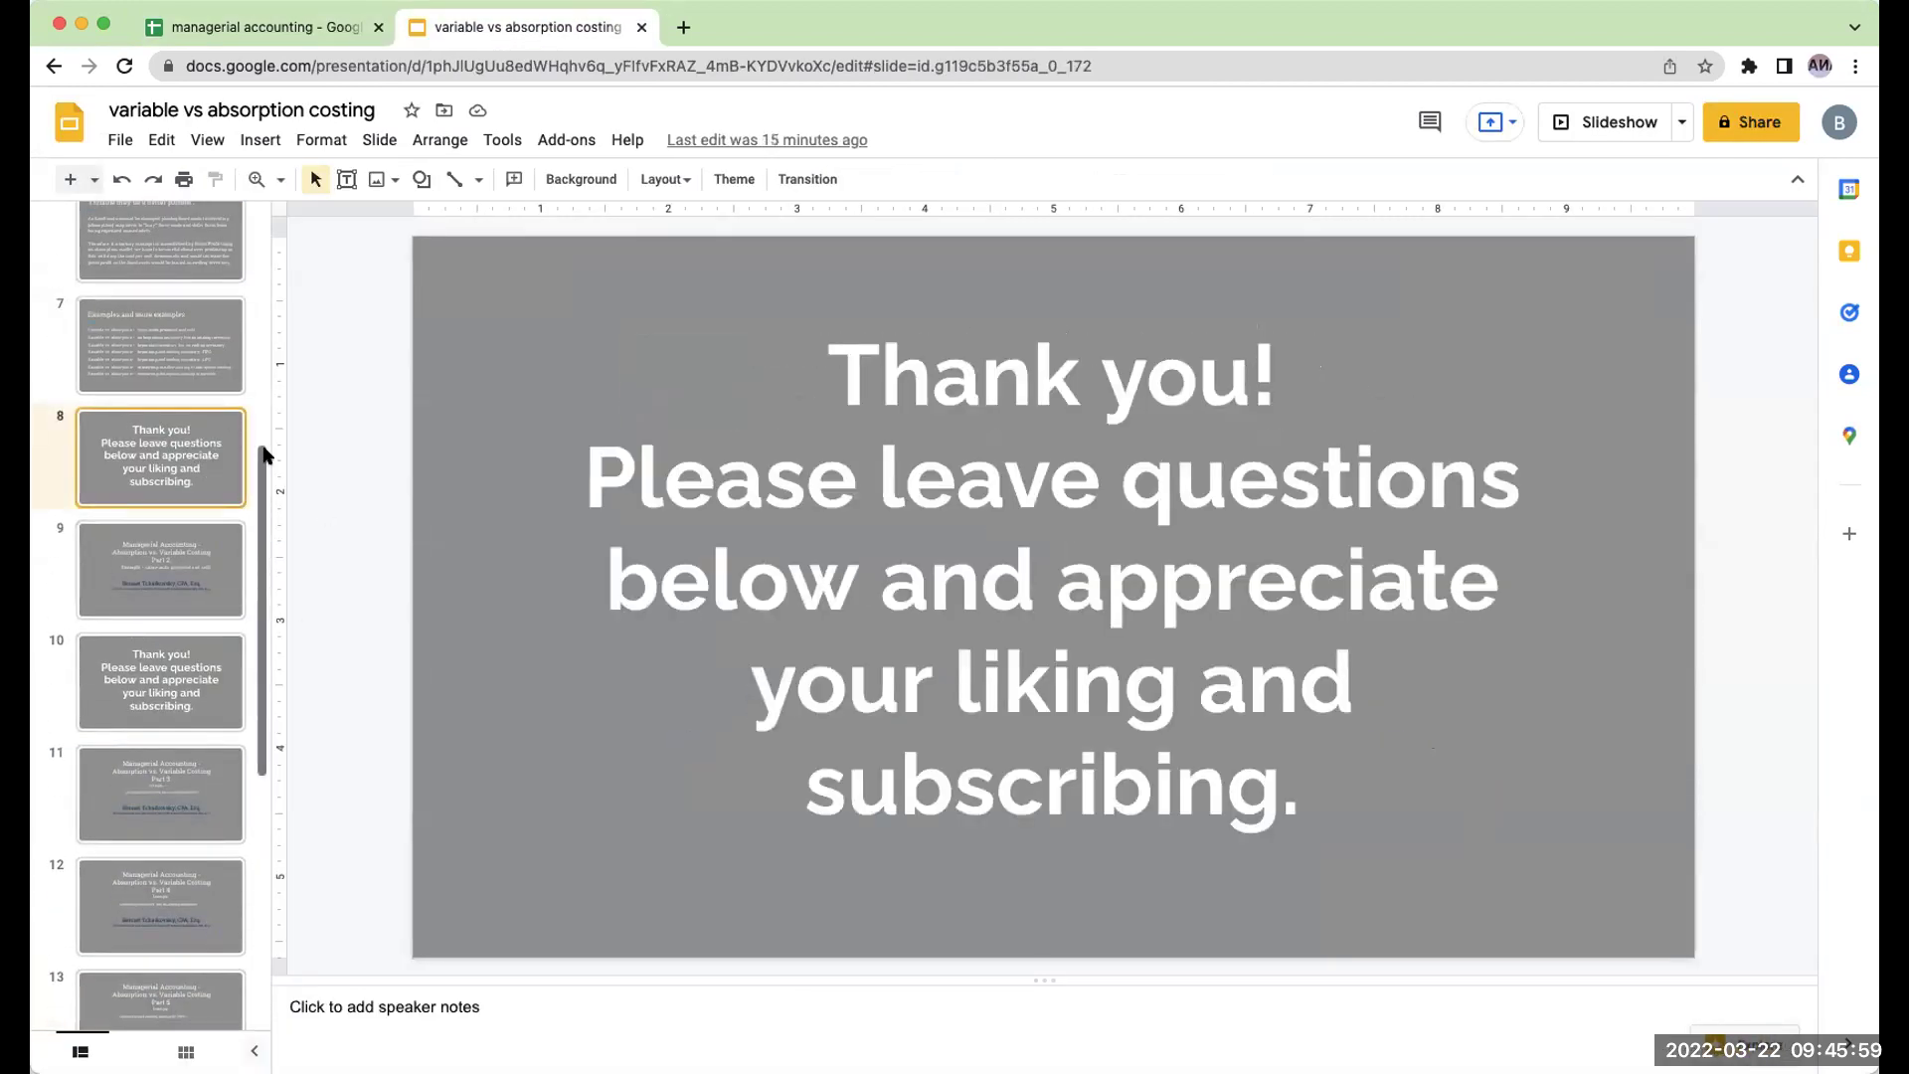